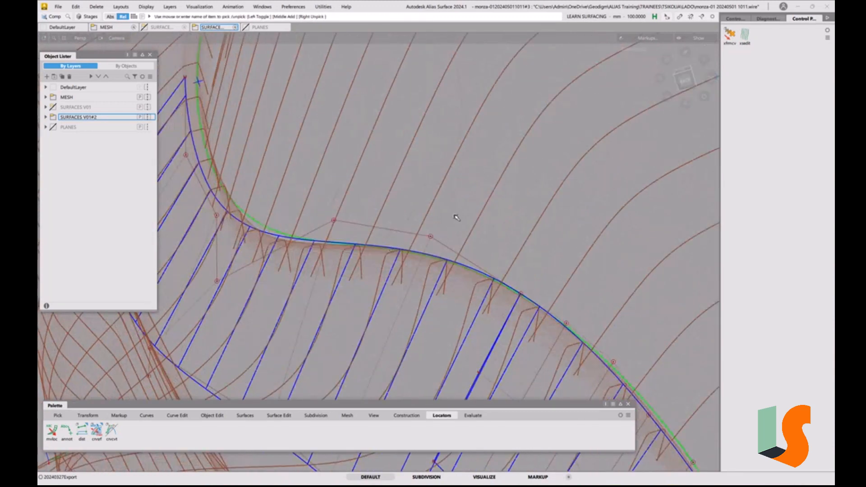
Show the TOP#2 layer within SURFACES V01#2 and include its surfaces in the X axis aligned cross sections
{"action": "left_click", "coordinate": [45, 117]}
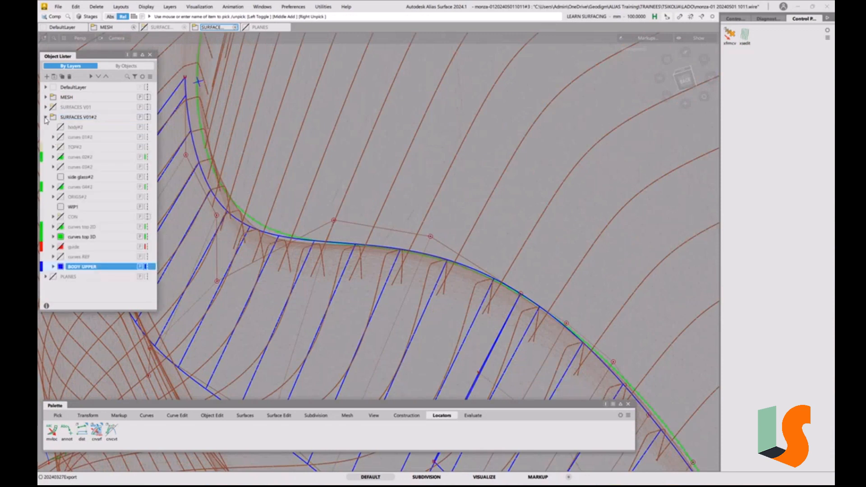
{"action": "left_click", "coordinate": [61, 147]}
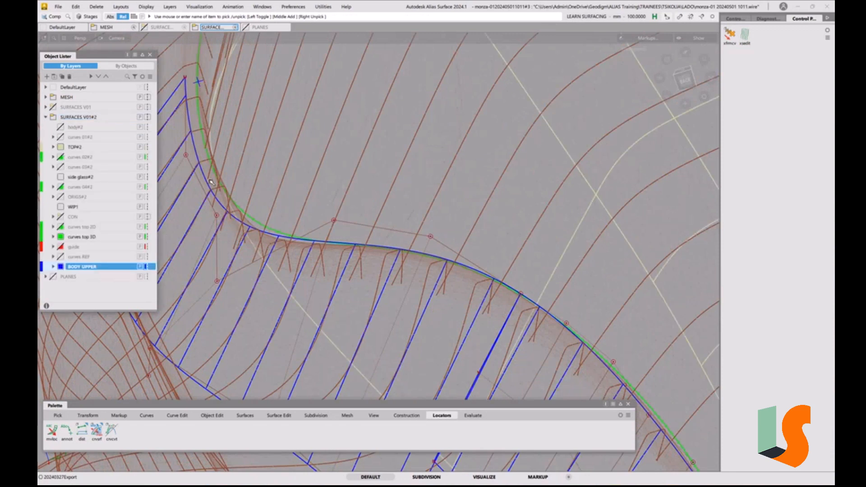
{"action": "left_click", "coordinate": [768, 19]}
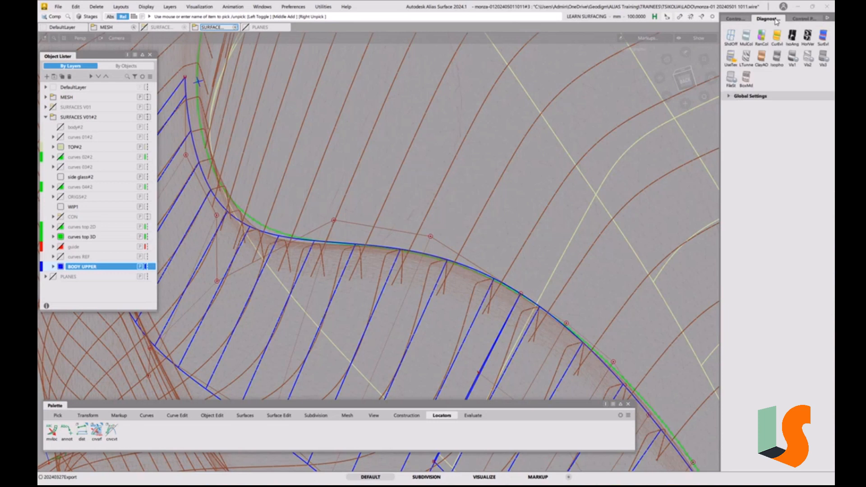
{"action": "left_click", "coordinate": [804, 19]}
{"action": "left_click", "coordinate": [747, 40]}
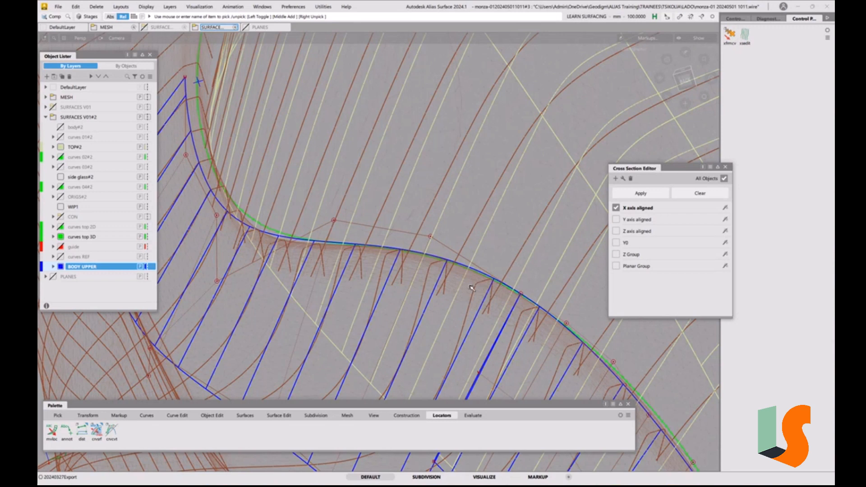
Set the step of the X axis aligned cross sections to 200 mm
{"action": "right_click_drag", "start_coordinate": [495, 278], "coordinate": [590, 346], "text": "alt+shift"}
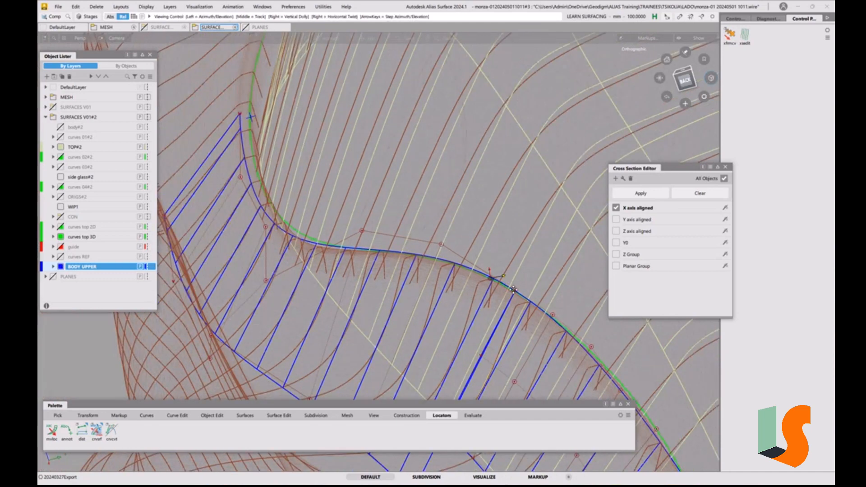
{"action": "middle_click_drag", "start_coordinate": [590, 347], "coordinate": [488, 256], "text": "alt+shift"}
{"action": "left_click_drag", "start_coordinate": [488, 256], "coordinate": [459, 311], "text": "alt+shift"}
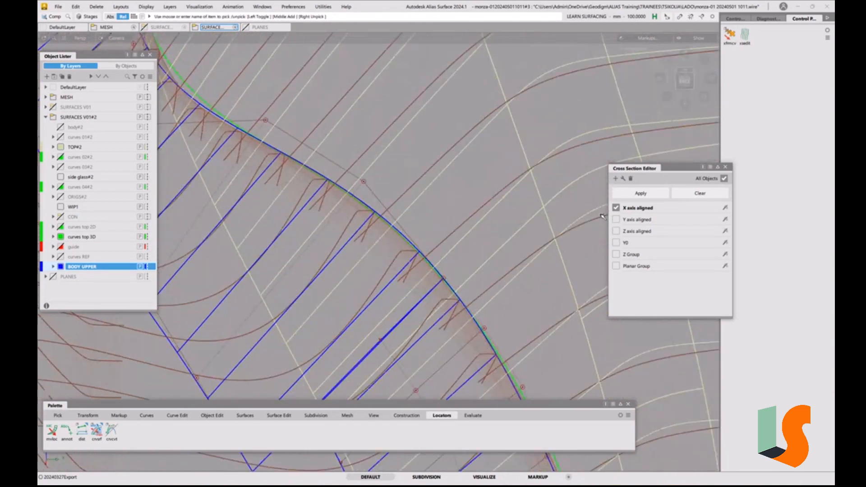
{"action": "double_click", "coordinate": [636, 207]}
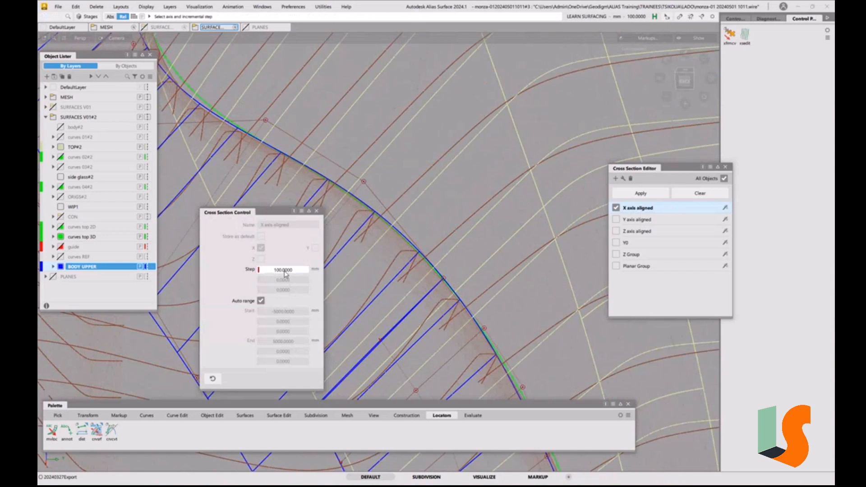
{"action": "double_click", "coordinate": [285, 275]}
{"action": "type", "text": "200"}
{"action": "key", "text": "Return"}
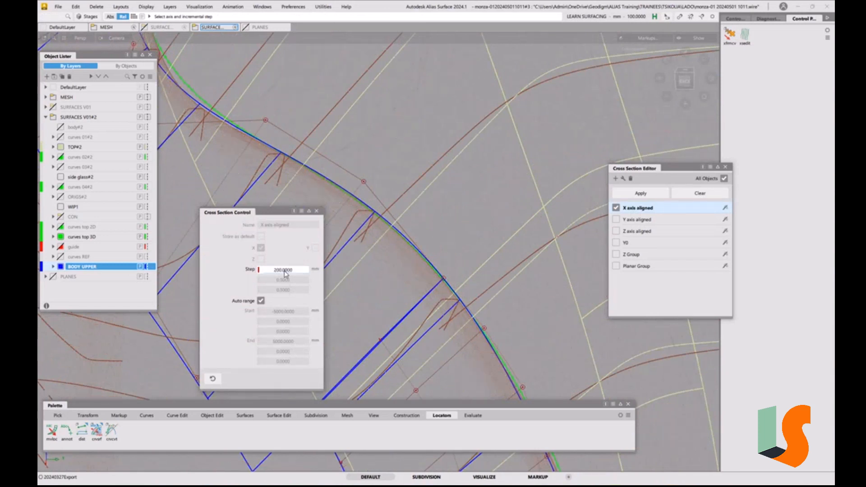
{"action": "left_click", "coordinate": [316, 211]}
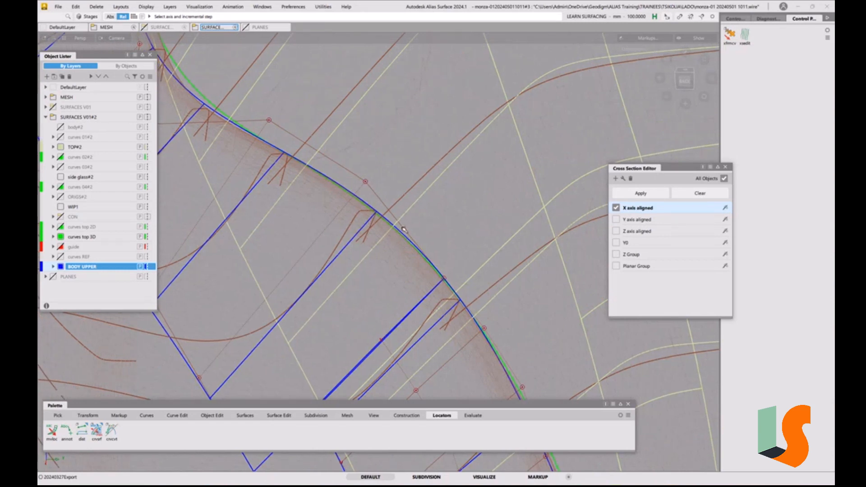
Examine how the blue BODY UPPER surfaces' edge follows the green curves, the mesh sections and the neighbouring TOP#2 surfaces
{"action": "left_click", "coordinate": [376, 213], "text": "alt+shift"}
{"action": "left_click_drag", "start_coordinate": [387, 211], "coordinate": [431, 200], "text": "alt+shift"}
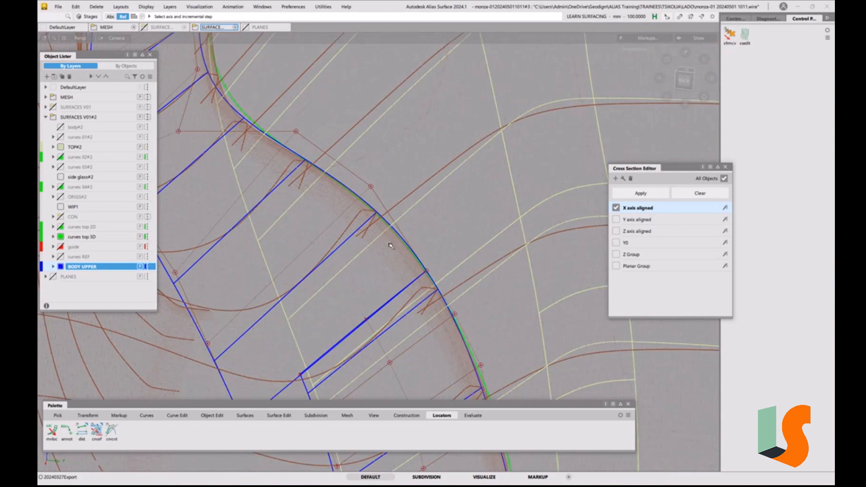
{"action": "mouse_move", "coordinate": [375, 214]}
{"action": "left_mouse_down", "text": "alt+shift"}
{"action": "mouse_move", "coordinate": [427, 306]}
{"action": "mouse_move", "coordinate": [564, 248]}
{"action": "left_mouse_up", "text": "alt+shift"}
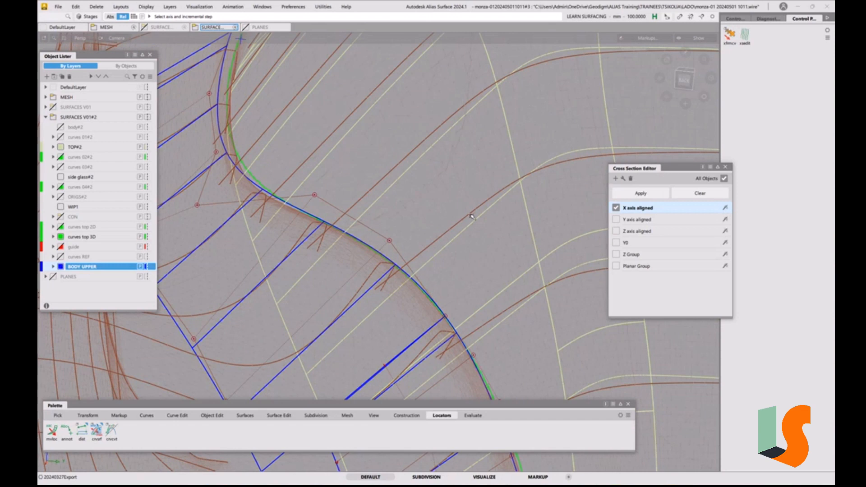
{"action": "mouse_move", "coordinate": [469, 207]}
{"action": "left_mouse_down", "text": "alt+shift"}
{"action": "mouse_move", "coordinate": [422, 289]}
{"action": "mouse_move", "coordinate": [430, 272]}
{"action": "mouse_move", "coordinate": [456, 292]}
{"action": "mouse_move", "coordinate": [441, 290]}
{"action": "mouse_move", "coordinate": [438, 257]}
{"action": "mouse_move", "coordinate": [447, 276]}
{"action": "mouse_move", "coordinate": [439, 292]}
{"action": "mouse_move", "coordinate": [392, 334]}
{"action": "mouse_move", "coordinate": [356, 296]}
{"action": "left_mouse_up", "text": "alt+shift"}
{"action": "right_click_drag", "start_coordinate": [356, 295], "coordinate": [377, 261], "text": "alt+shift"}
{"action": "middle_click_drag", "start_coordinate": [377, 261], "coordinate": [395, 297], "text": "alt+shift"}
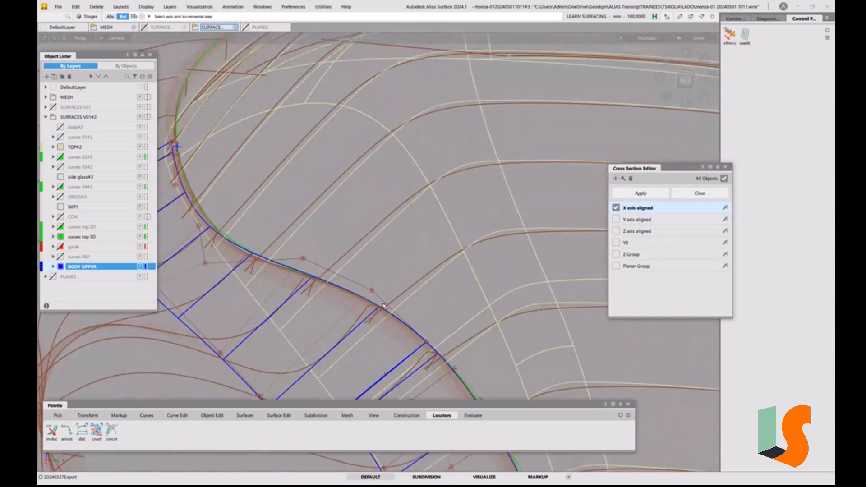
{"action": "right_click_drag", "start_coordinate": [369, 317], "coordinate": [389, 249], "text": "alt+shift"}
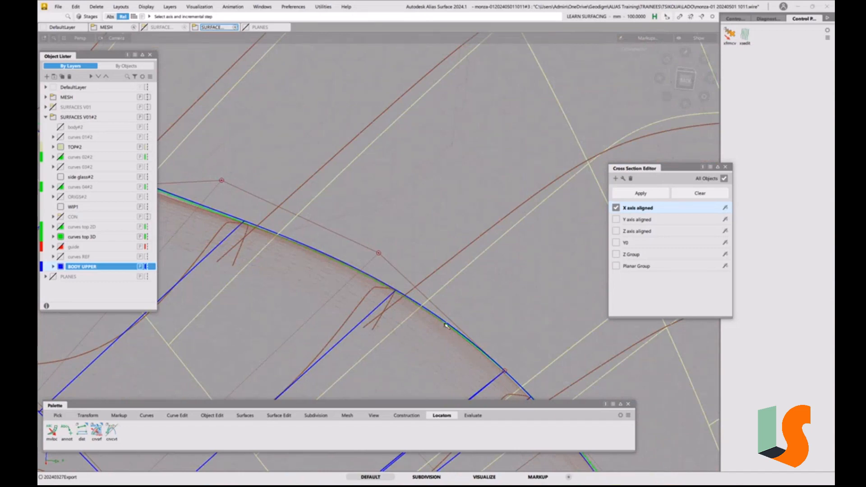
{"action": "left_click", "coordinate": [399, 293], "text": "alt+shift"}
{"action": "right_click_drag", "start_coordinate": [399, 293], "coordinate": [407, 264], "text": "alt+shift"}
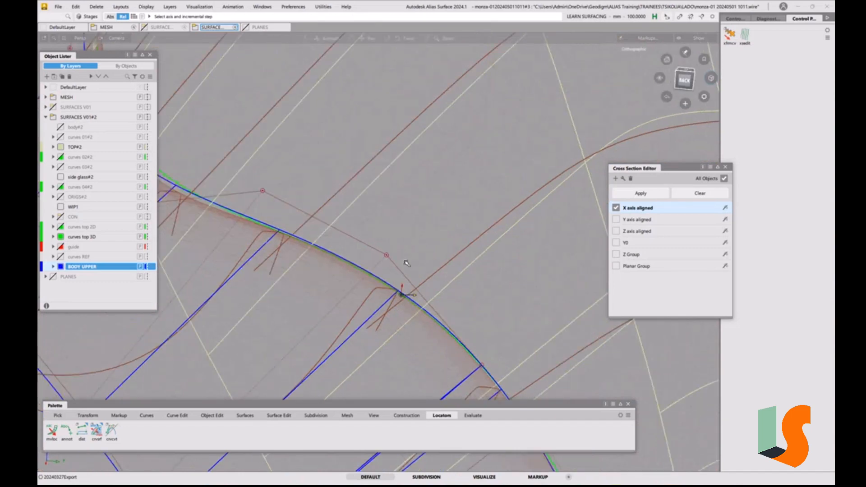
{"action": "middle_click_drag", "start_coordinate": [407, 263], "coordinate": [444, 304], "text": "alt+shift"}
{"action": "middle_click_drag", "start_coordinate": [238, 117], "coordinate": [328, 338], "text": "alt+shift"}
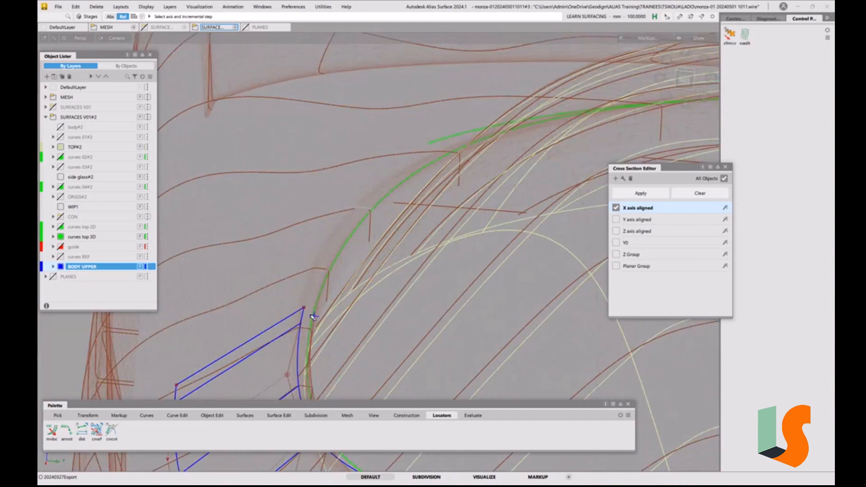
{"action": "right_click_drag", "start_coordinate": [311, 299], "coordinate": [333, 335], "text": "alt+shift"}
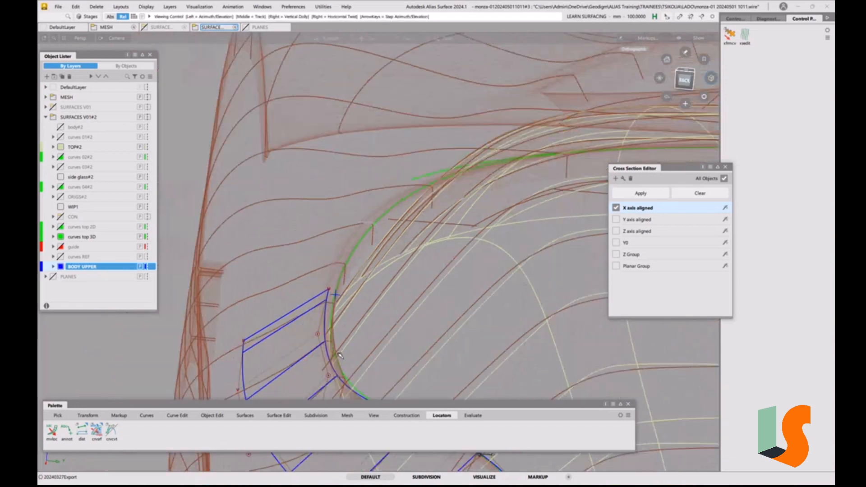
{"action": "middle_click_drag", "start_coordinate": [333, 335], "coordinate": [244, 184], "text": "alt+shift"}
Delete the green construction curves running along the outer edge of the blue BODY UPPER surfaces, including their construction history
{"action": "right_click_drag", "start_coordinate": [254, 194], "coordinate": [352, 311], "text": "alt+shift"}
{"action": "middle_click_drag", "start_coordinate": [352, 311], "coordinate": [339, 257], "text": "alt+shift"}
{"action": "left_click", "coordinate": [338, 258], "text": "ctrl+shift"}
{"action": "left_click_drag", "start_coordinate": [338, 258], "coordinate": [363, 271], "text": "ctrl+shift"}
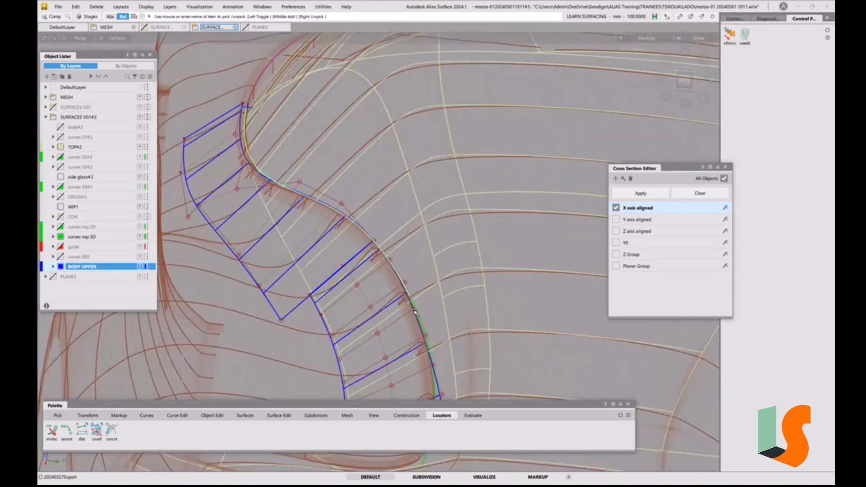
{"action": "left_click_drag", "start_coordinate": [415, 316], "coordinate": [359, 262], "text": "alt+shift"}
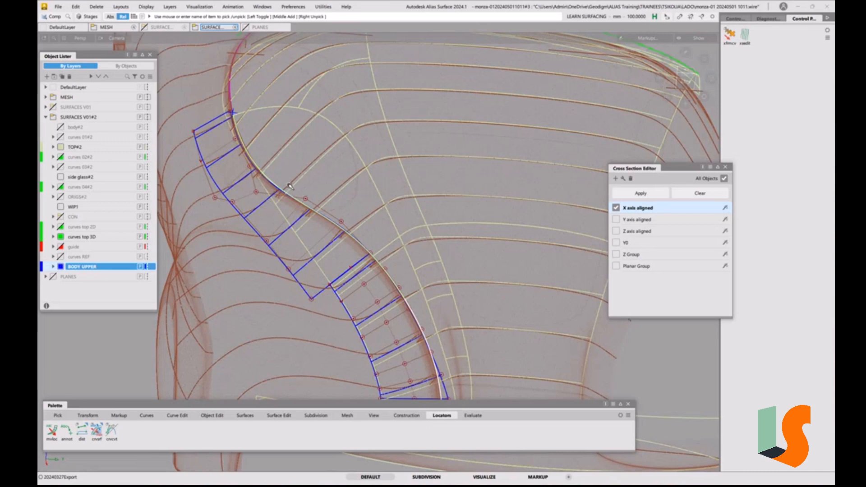
{"action": "key", "text": "Delete"}
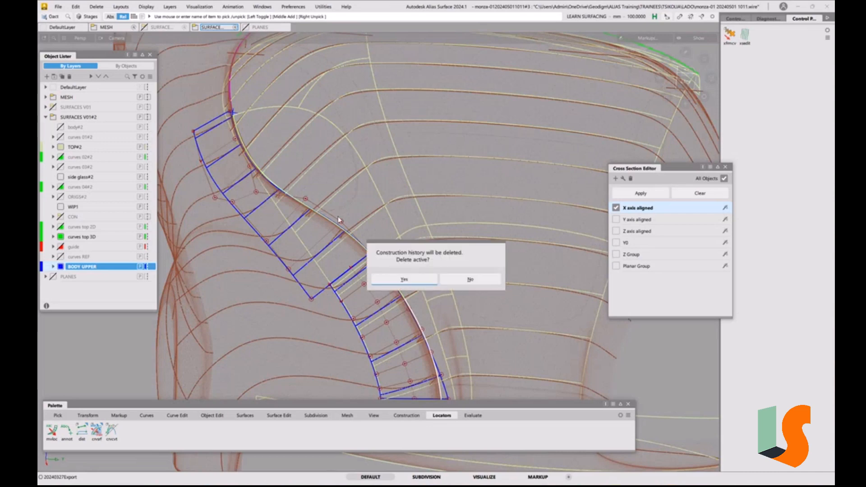
{"action": "left_click", "coordinate": [408, 283]}
Add a Curve to Surface deviation locator from the lower BODY UPPER surface's outer edge to the adjacent TOP#2 surface
{"action": "middle_click_drag", "start_coordinate": [345, 163], "coordinate": [381, 366], "text": "alt+shift"}
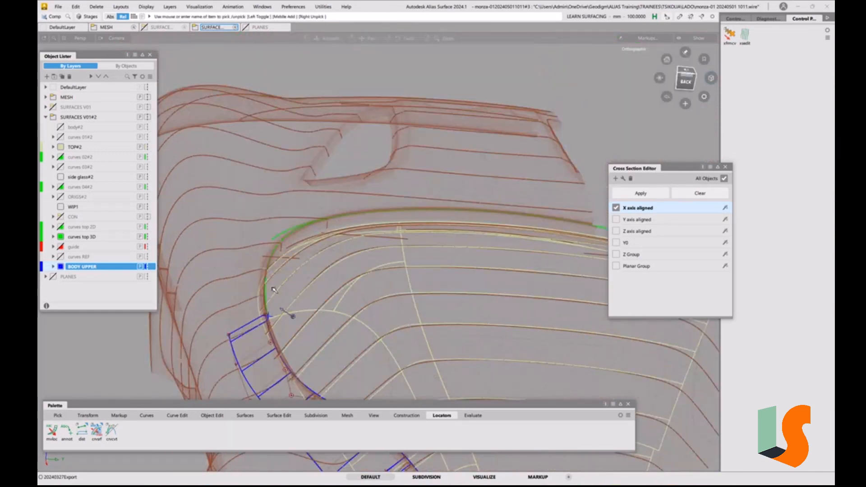
{"action": "scroll", "coordinate": [291, 312], "scroll_direction": "up", "scroll_amount": 3}
{"action": "scroll", "coordinate": [290, 289], "scroll_direction": "down", "scroll_amount": 4}
{"action": "left_click_drag", "start_coordinate": [290, 289], "coordinate": [319, 292], "text": "alt+shift"}
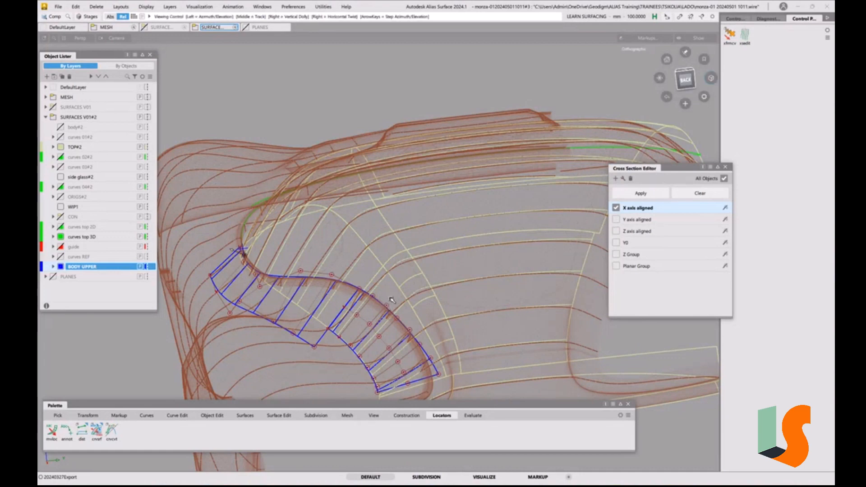
{"action": "left_click_drag", "start_coordinate": [388, 297], "coordinate": [452, 379], "text": "alt+shift"}
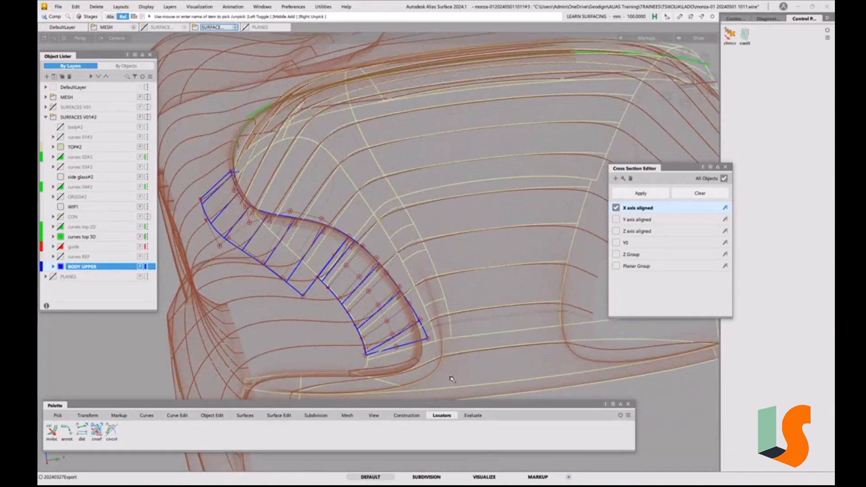
{"action": "left_click", "coordinate": [477, 419]}
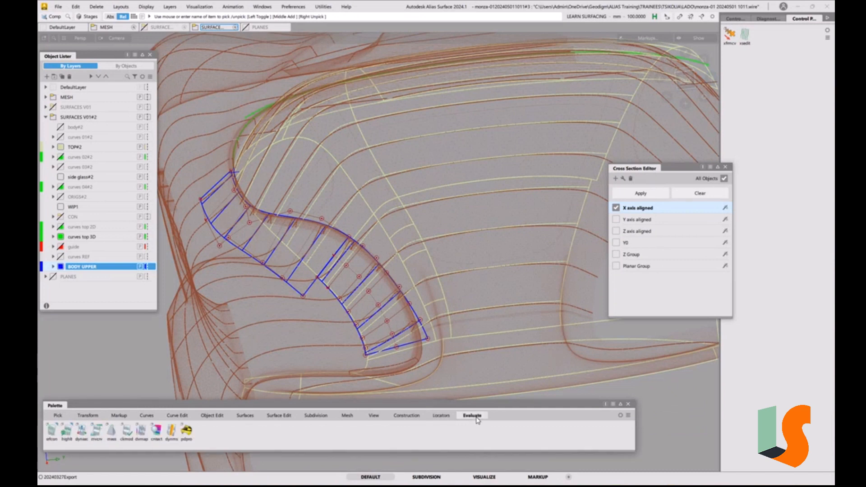
{"action": "left_click", "coordinate": [441, 416]}
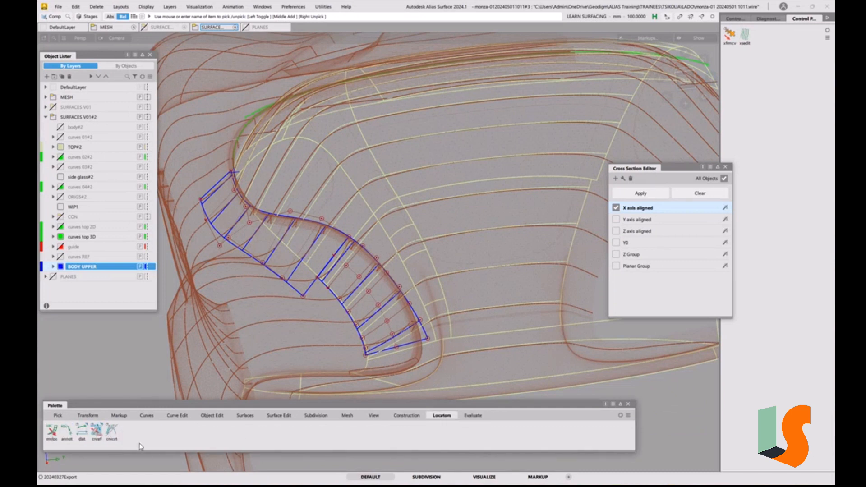
{"action": "left_click", "coordinate": [100, 439]}
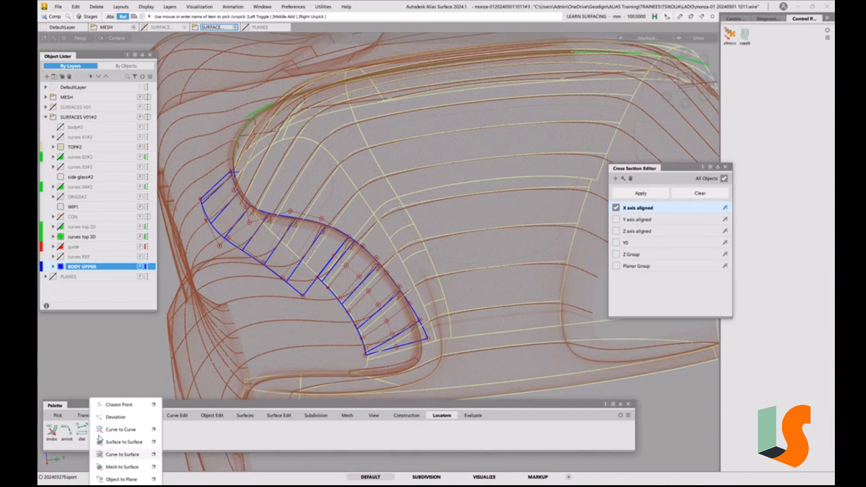
{"action": "left_click", "coordinate": [121, 454]}
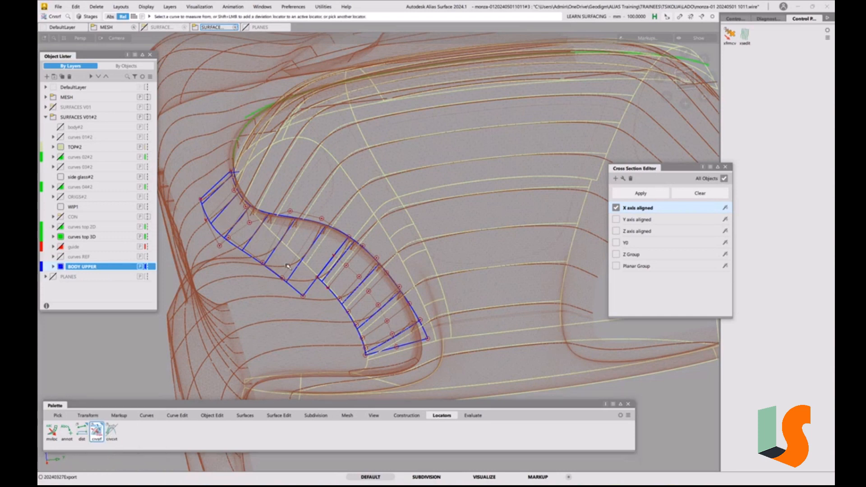
{"action": "left_click", "coordinate": [374, 257]}
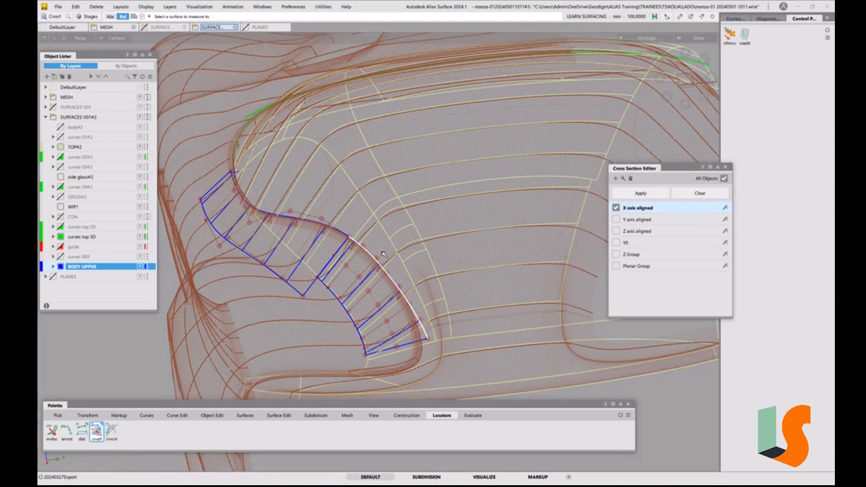
{"action": "scroll", "coordinate": [386, 238], "scroll_direction": "up", "scroll_amount": 5}
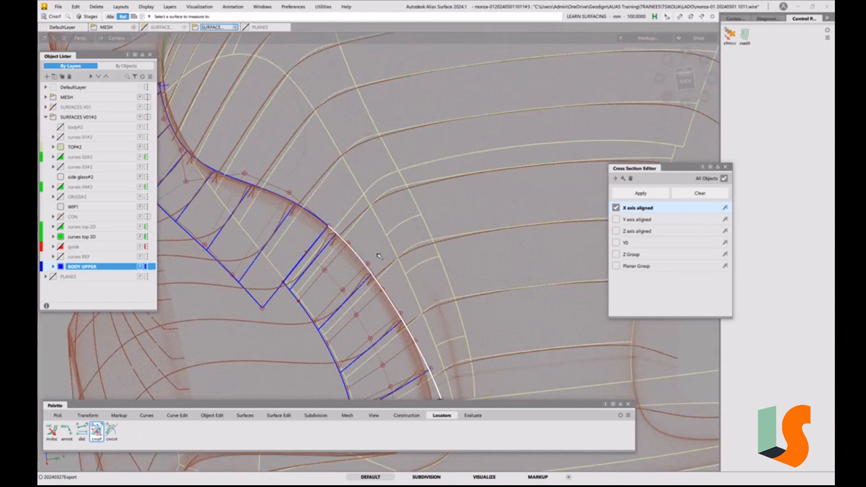
{"action": "left_click", "coordinate": [391, 246]}
{"action": "left_click", "coordinate": [405, 254]}
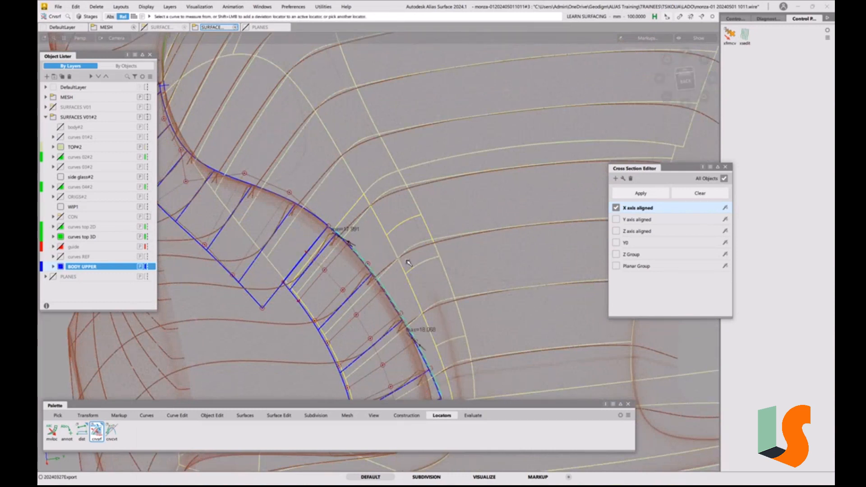
Add a Curve to Surface deviation locator along the upper BODY UPPER surface's long edge bordering the TOP#2 surfaces
{"action": "left_click_drag", "start_coordinate": [416, 250], "coordinate": [393, 256], "text": "alt+shift"}
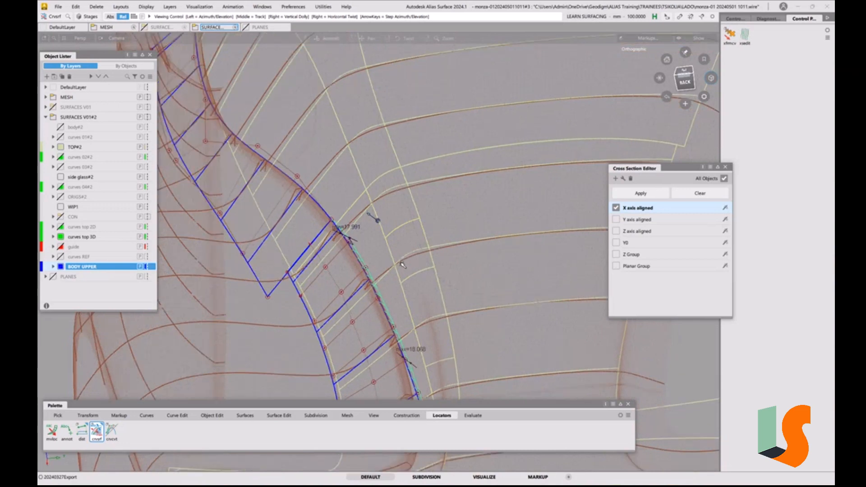
{"action": "right_click_drag", "start_coordinate": [399, 272], "coordinate": [380, 276], "text": "alt+shift"}
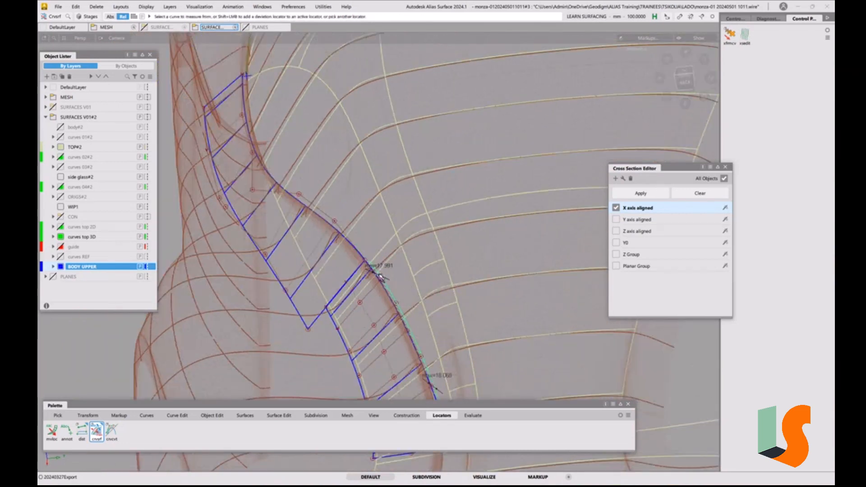
{"action": "left_click", "coordinate": [355, 248]}
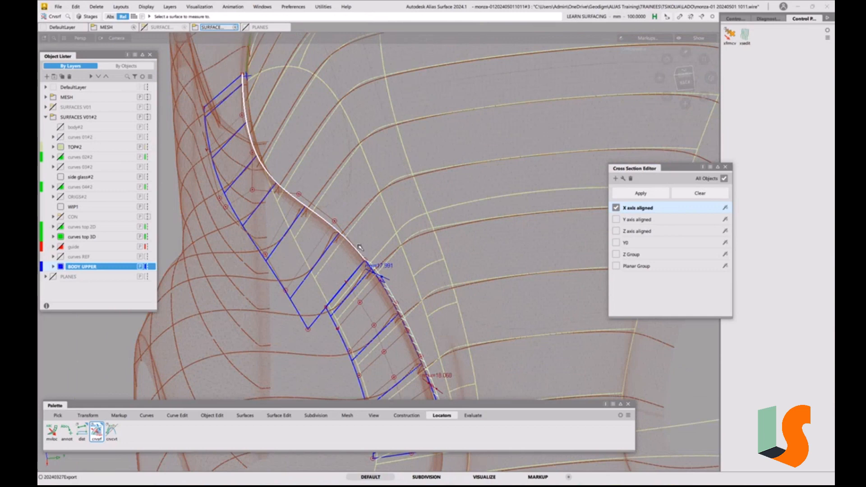
{"action": "left_click", "coordinate": [319, 286]}
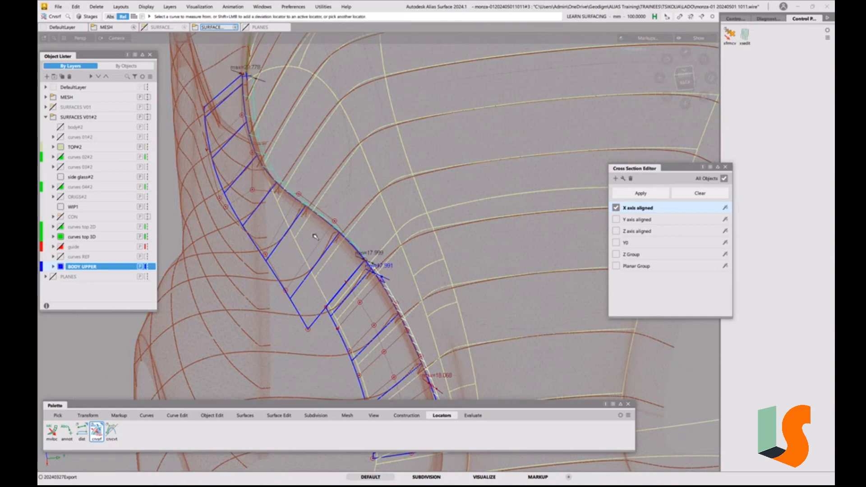
Lengthen the comb of the deviation locator along the upper BODY UPPER surface's edge
{"action": "right_click_drag", "start_coordinate": [384, 289], "coordinate": [385, 235], "text": "alt+shift"}
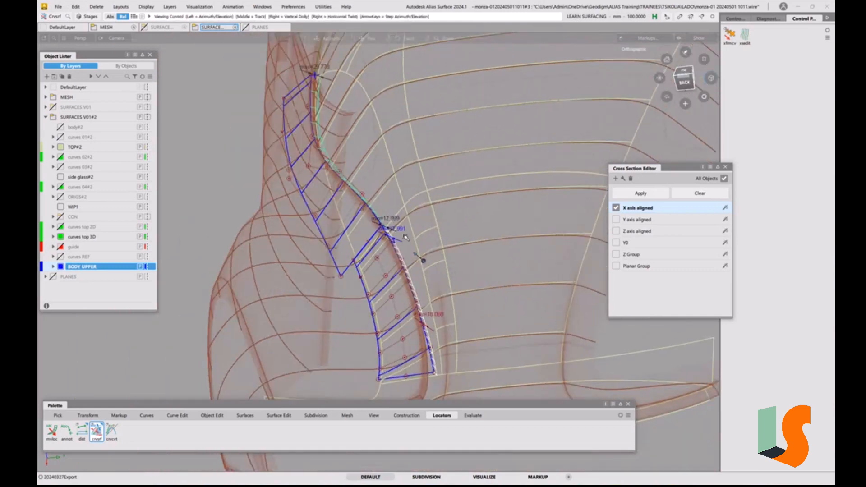
{"action": "right_click_drag", "start_coordinate": [229, 201], "coordinate": [291, 187]}
{"action": "left_click_drag", "start_coordinate": [424, 287], "coordinate": [433, 346], "text": "ctrl+shift"}
{"action": "left_click", "coordinate": [403, 228]}
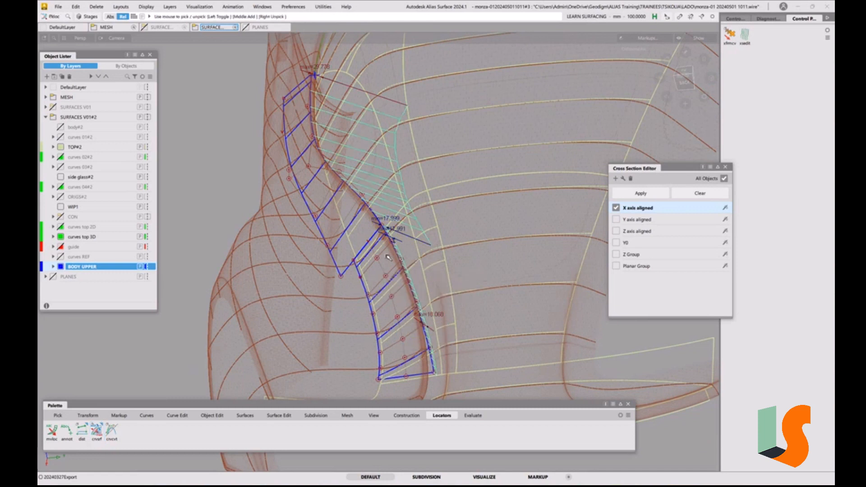
Select both curve-to-surface deviation locators and expand their Min Max Deviation Measure settings
{"action": "double_click", "coordinate": [386, 243]}
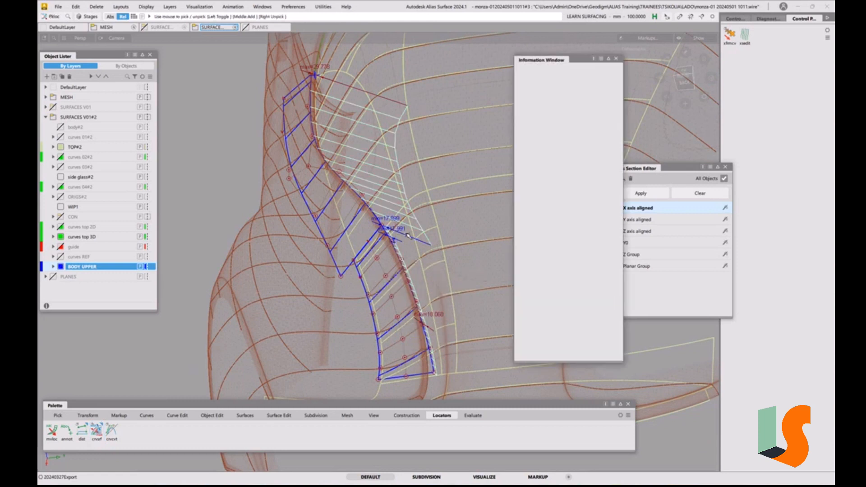
{"action": "left_click", "coordinate": [466, 142]}
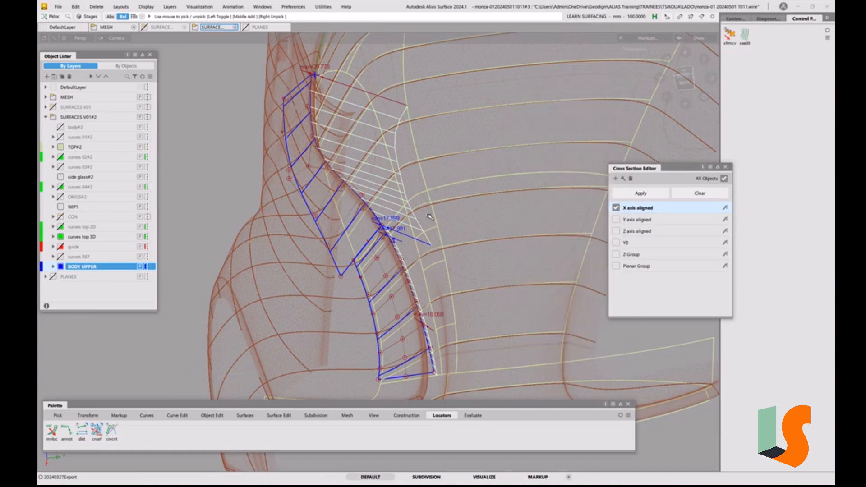
{"action": "left_click_drag", "start_coordinate": [411, 229], "coordinate": [415, 292], "text": "ctrl+shift"}
{"action": "left_click", "coordinate": [381, 251]}
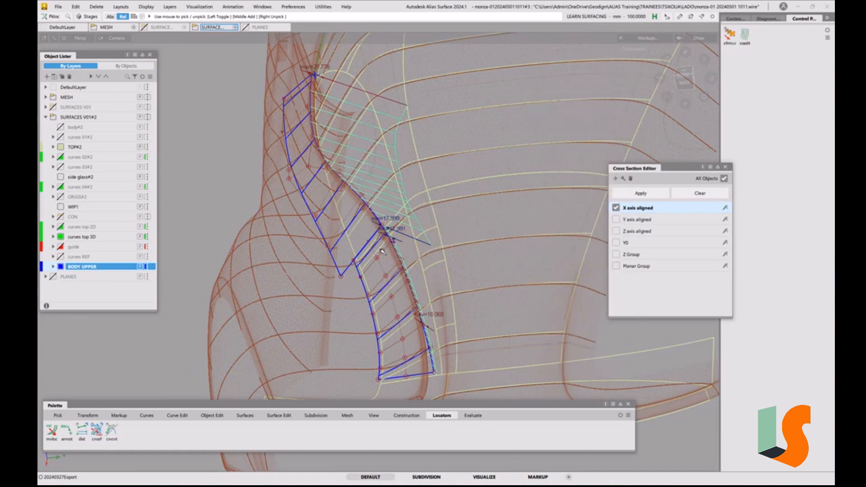
{"action": "key", "text": "ctrl+5"}
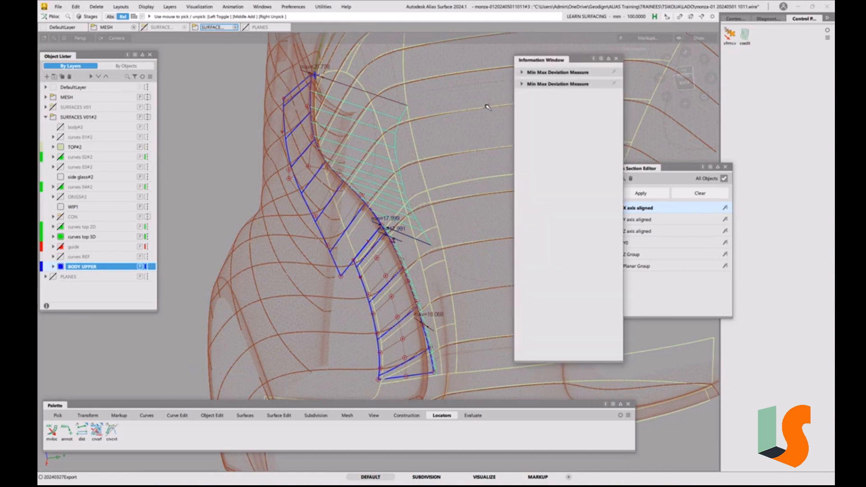
{"action": "left_click", "coordinate": [522, 73]}
{"action": "left_click", "coordinate": [522, 180]}
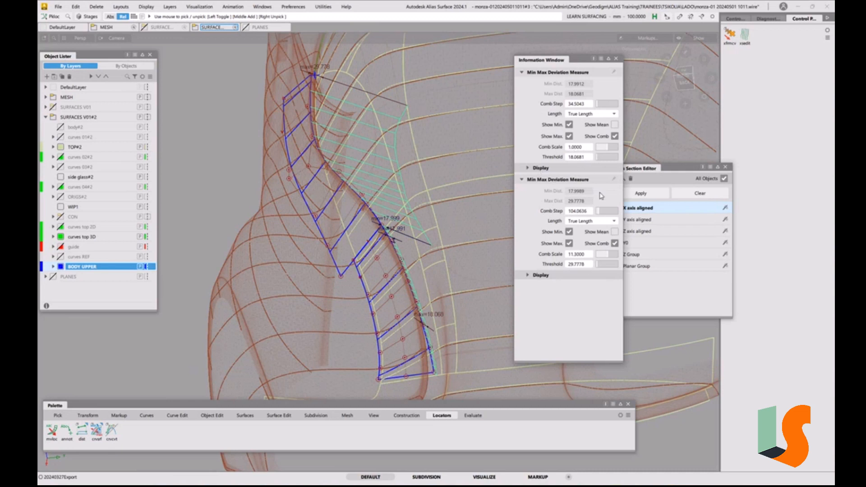
Set the comb scale of both deviation locators to 10 and close the information window
{"action": "left_click", "coordinate": [583, 150]}
{"action": "type", "text": "10"}
{"action": "left_click", "coordinate": [584, 256]}
{"action": "type", "text": "1"}
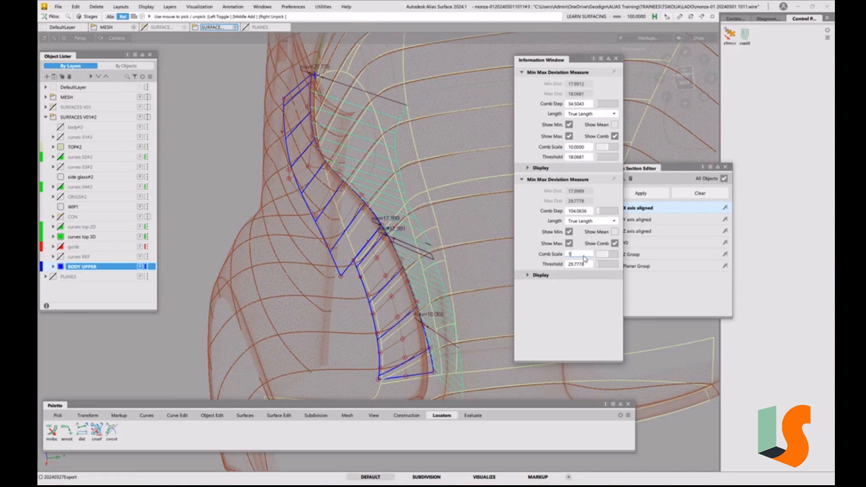
{"action": "type", "text": "0"}
{"action": "key", "text": "Return"}
{"action": "left_click", "coordinate": [615, 60]}
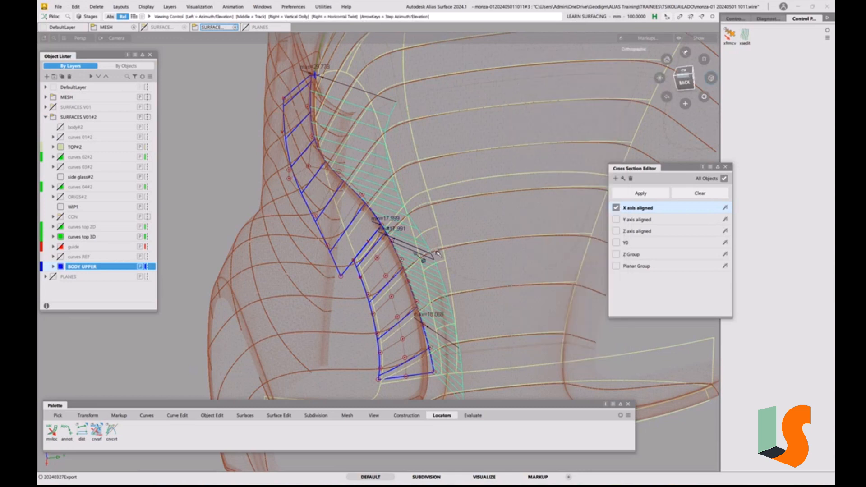
Examine the deviation combs along both BODY UPPER surfaces from several angles and in an aligned view
{"action": "left_click_drag", "start_coordinate": [423, 260], "coordinate": [552, 294], "text": "alt+shift"}
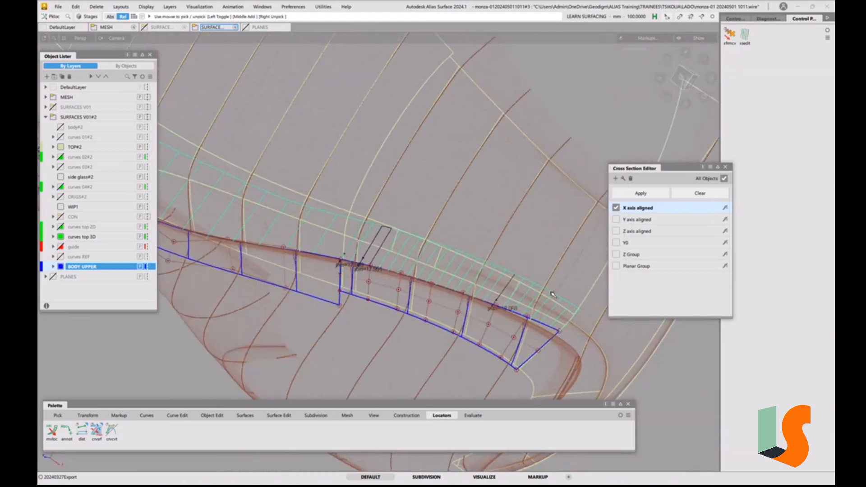
{"action": "left_click_drag", "start_coordinate": [503, 278], "coordinate": [535, 293], "text": "alt+shift"}
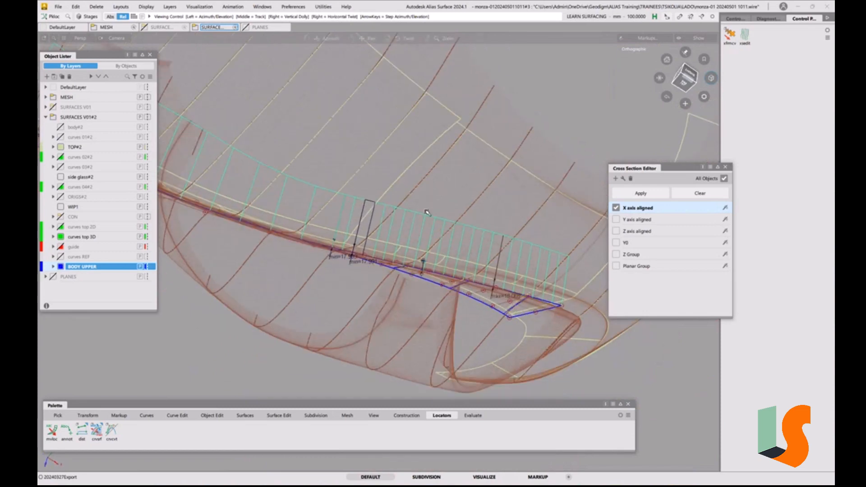
{"action": "left_click_drag", "start_coordinate": [427, 251], "coordinate": [438, 303], "text": "alt+shift"}
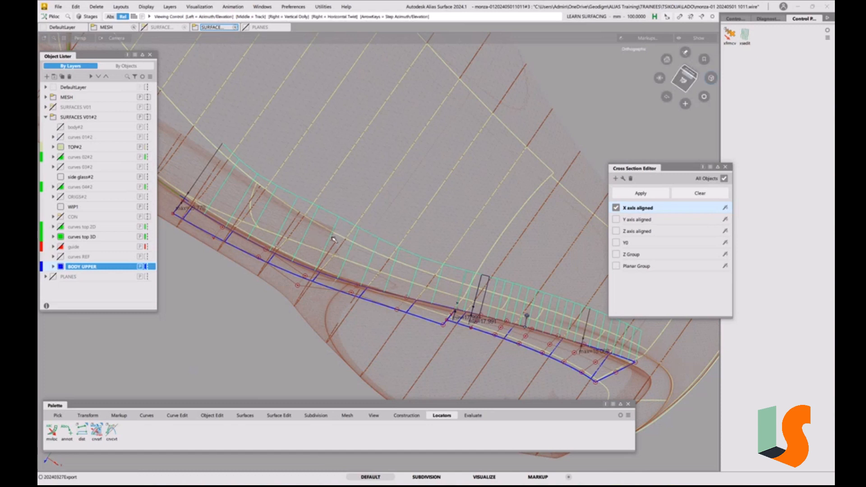
{"action": "left_click_drag", "start_coordinate": [341, 236], "coordinate": [285, 265], "text": "alt+shift"}
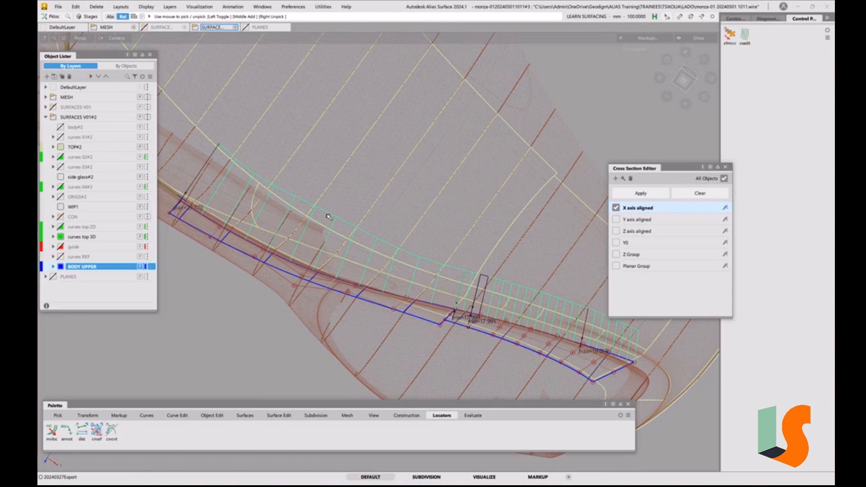
{"action": "left_click_drag", "start_coordinate": [351, 231], "coordinate": [349, 229], "text": "alt+shift"}
{"action": "mouse_move", "coordinate": [391, 192]}
{"action": "left_mouse_down", "text": "alt+shift"}
{"action": "mouse_move", "coordinate": [406, 207]}
{"action": "mouse_move", "coordinate": [422, 205]}
{"action": "left_mouse_up", "text": "alt+shift"}
{"action": "left_click", "coordinate": [685, 81]}
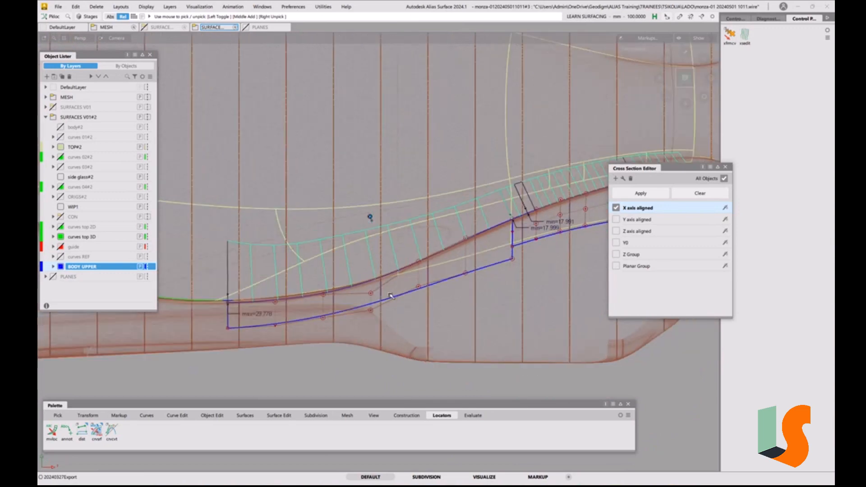
{"action": "right_click_drag", "start_coordinate": [394, 296], "coordinate": [403, 287], "text": "alt+shift"}
{"action": "middle_click_drag", "start_coordinate": [403, 287], "coordinate": [405, 297], "text": "alt+shift"}
Move the fourth CV from the free end of the upper BODY UPPER surface's inner edge slightly toward TOP#2
{"action": "key", "text": "t"}
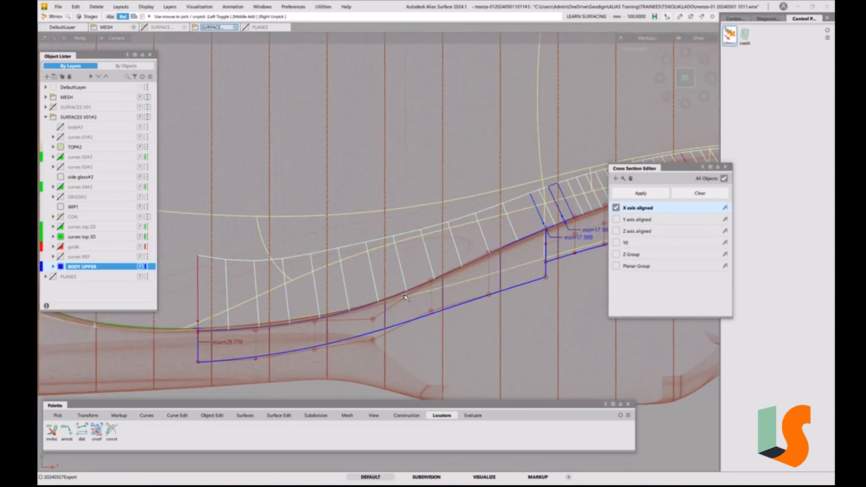
{"action": "key", "text": "space"}
{"action": "left_click", "coordinate": [399, 289]}
{"action": "left_click", "coordinate": [373, 319]}
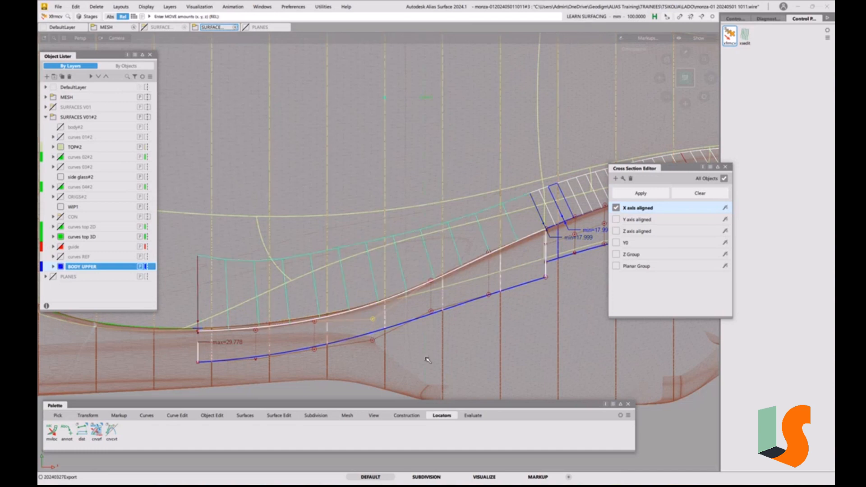
{"action": "left_click_drag", "start_coordinate": [427, 360], "coordinate": [429, 346]}
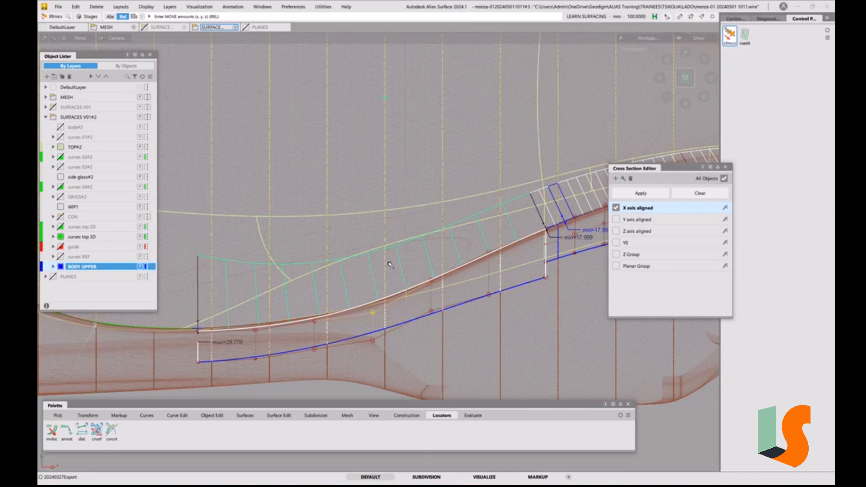
Fine-tune the third and fourth CVs of the upper surface's inner edge to smooth the deviation comb's flow
{"action": "left_click", "coordinate": [315, 323]}
{"action": "middle_click_drag", "start_coordinate": [424, 347], "coordinate": [422, 347]}
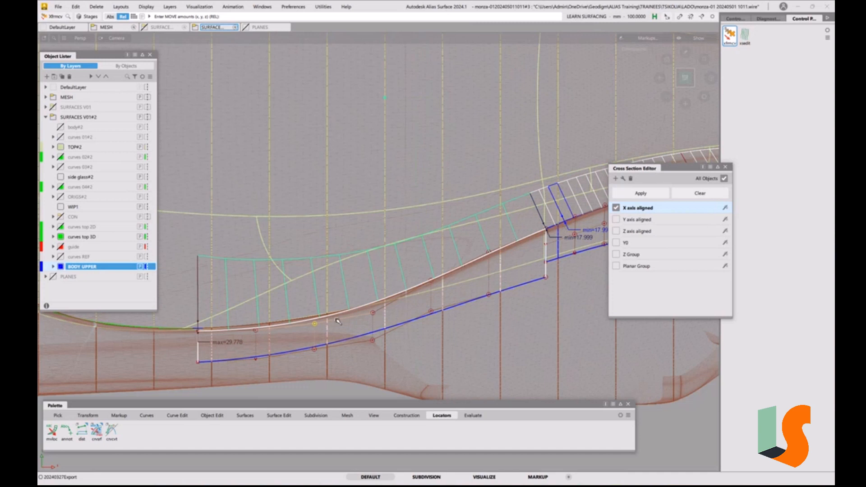
{"action": "left_click", "coordinate": [373, 314]}
{"action": "right_click_drag", "start_coordinate": [412, 336], "coordinate": [404, 339]}
{"action": "left_click", "coordinate": [315, 324]}
{"action": "left_click_drag", "start_coordinate": [472, 256], "coordinate": [478, 202], "text": "ctrl+shift"}
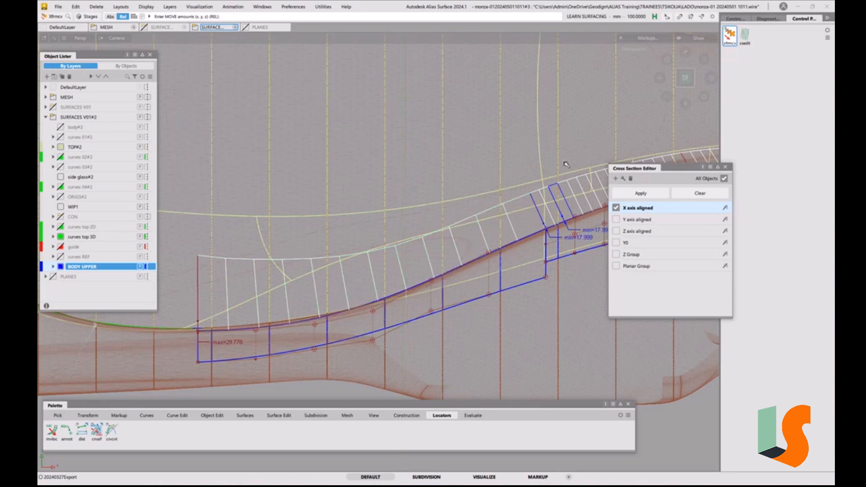
Close the Cross Section Editor and examine the area beyond the upper BODY UPPER surface along the green curves around TOP#2
{"action": "left_click", "coordinate": [726, 168]}
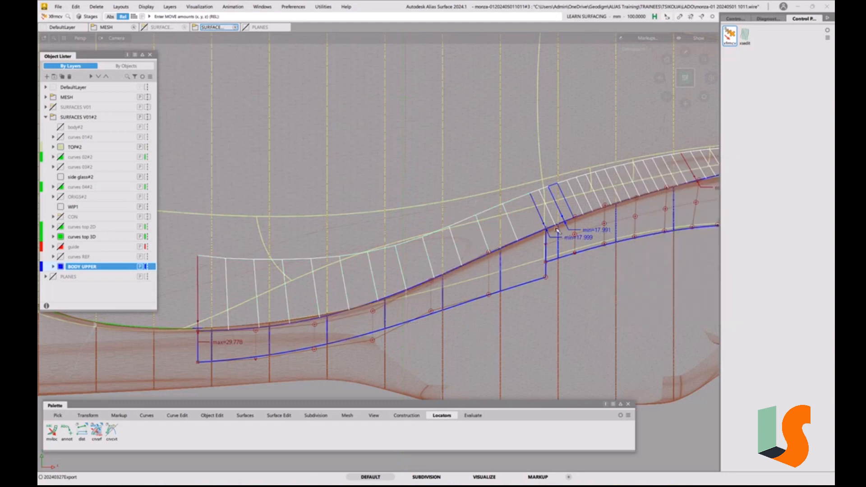
{"action": "left_click_drag", "start_coordinate": [542, 203], "coordinate": [434, 227], "text": "alt+shift"}
{"action": "right_click_drag", "start_coordinate": [443, 220], "coordinate": [438, 245], "text": "alt+shift"}
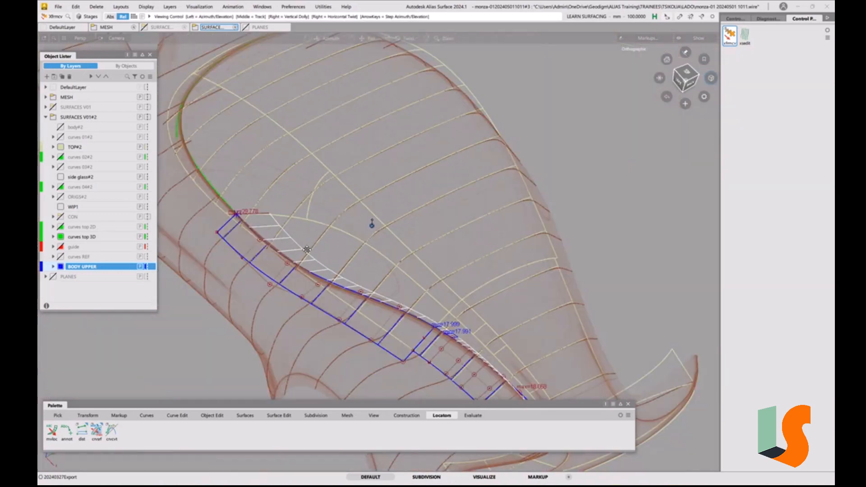
{"action": "middle_click_drag", "start_coordinate": [439, 246], "coordinate": [492, 271], "text": "alt+shift"}
{"action": "right_click_drag", "start_coordinate": [289, 234], "coordinate": [315, 167], "text": "alt+shift"}
{"action": "middle_click_drag", "start_coordinate": [315, 167], "coordinate": [346, 237], "text": "alt+shift"}
{"action": "left_click_drag", "start_coordinate": [361, 296], "coordinate": [334, 289], "text": "alt+shift"}
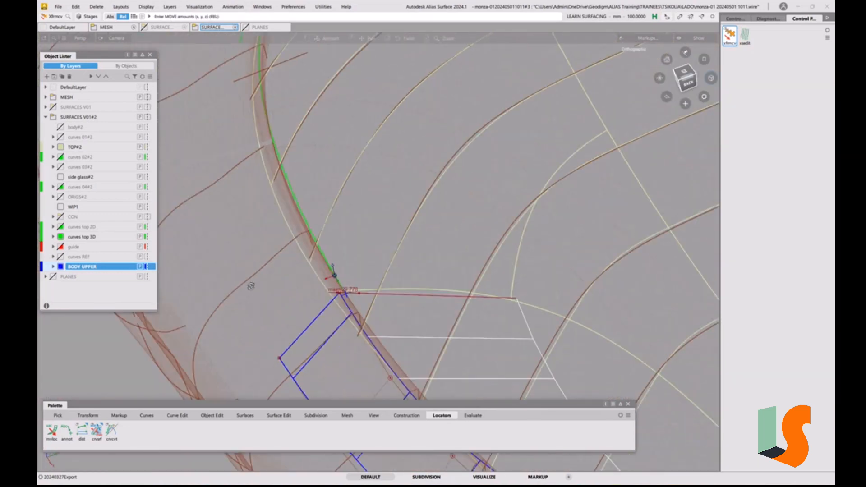
{"action": "right_click_drag", "start_coordinate": [335, 289], "coordinate": [344, 291], "text": "alt+shift"}
{"action": "mouse_move", "coordinate": [342, 288]}
{"action": "left_mouse_down", "text": "alt+shift"}
{"action": "mouse_move", "coordinate": [309, 278]}
{"action": "mouse_move", "coordinate": [328, 274]}
{"action": "mouse_move", "coordinate": [326, 266]}
{"action": "mouse_move", "coordinate": [336, 277]}
{"action": "left_mouse_up", "text": "alt+shift"}
{"action": "middle_click_drag", "start_coordinate": [336, 277], "coordinate": [299, 303], "text": "alt+shift"}
{"action": "left_click_drag", "start_coordinate": [324, 269], "coordinate": [369, 201], "text": "alt+shift"}
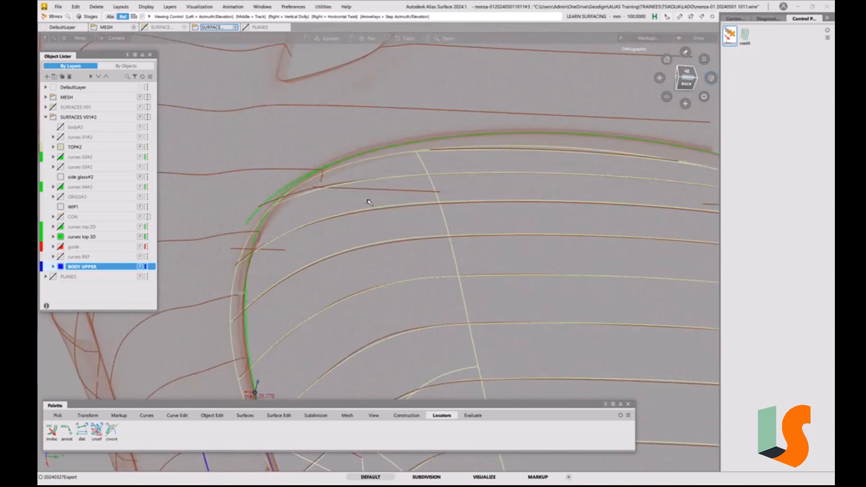
{"action": "left_click_drag", "start_coordinate": [355, 150], "coordinate": [454, 163], "text": "alt+shift"}
{"action": "middle_click_drag", "start_coordinate": [454, 162], "coordinate": [445, 241], "text": "alt+shift"}
{"action": "left_click_drag", "start_coordinate": [444, 241], "coordinate": [577, 216], "text": "alt+shift"}
{"action": "left_click_drag", "start_coordinate": [545, 246], "coordinate": [442, 232], "text": "alt+shift"}
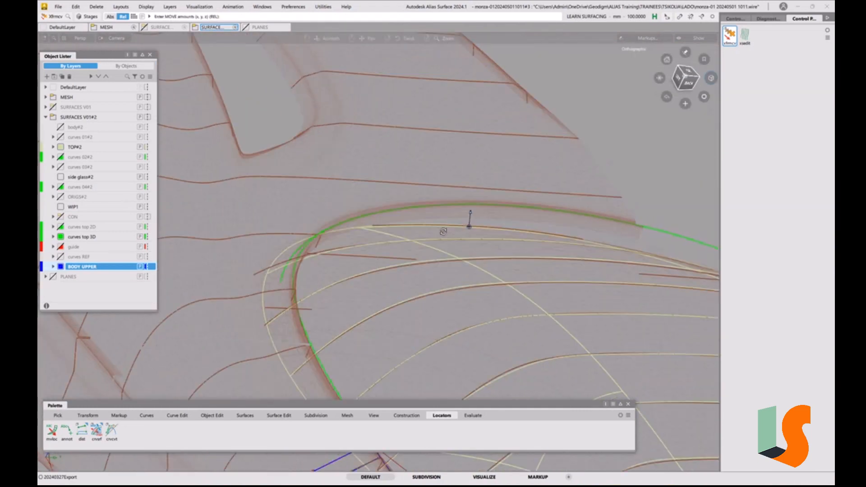
{"action": "middle_click_drag", "start_coordinate": [396, 343], "coordinate": [460, 280], "text": "alt+shift"}
{"action": "left_click_drag", "start_coordinate": [460, 280], "coordinate": [443, 333], "text": "alt+shift"}
{"action": "middle_click_drag", "start_coordinate": [443, 333], "coordinate": [341, 191], "text": "alt+shift"}
{"action": "left_click_drag", "start_coordinate": [342, 192], "coordinate": [320, 195], "text": "alt+shift"}
{"action": "middle_click_drag", "start_coordinate": [320, 195], "coordinate": [343, 266], "text": "alt+shift"}
{"action": "right_click_drag", "start_coordinate": [343, 266], "coordinate": [355, 223], "text": "alt+shift"}
{"action": "middle_click_drag", "start_coordinate": [355, 223], "coordinate": [352, 262], "text": "alt+shift"}
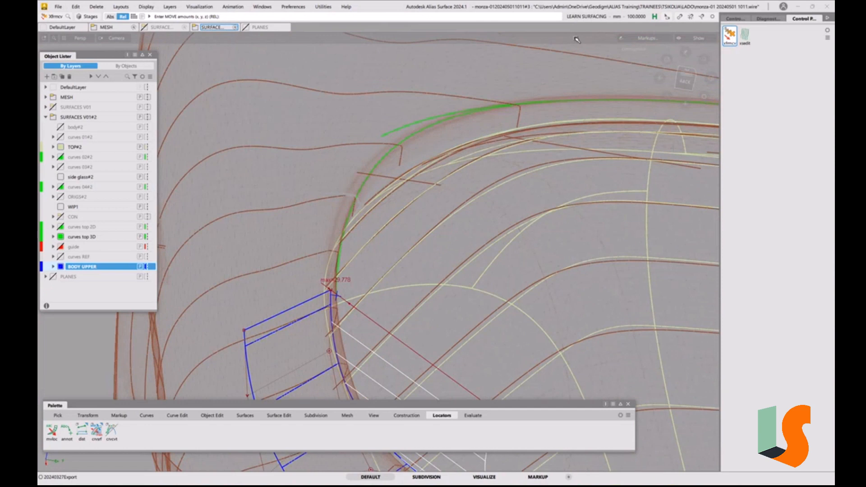
Display the CVs and hulls of the green side curve that continues from the upper BODY UPPER surface's end
{"action": "left_click", "coordinate": [685, 78]}
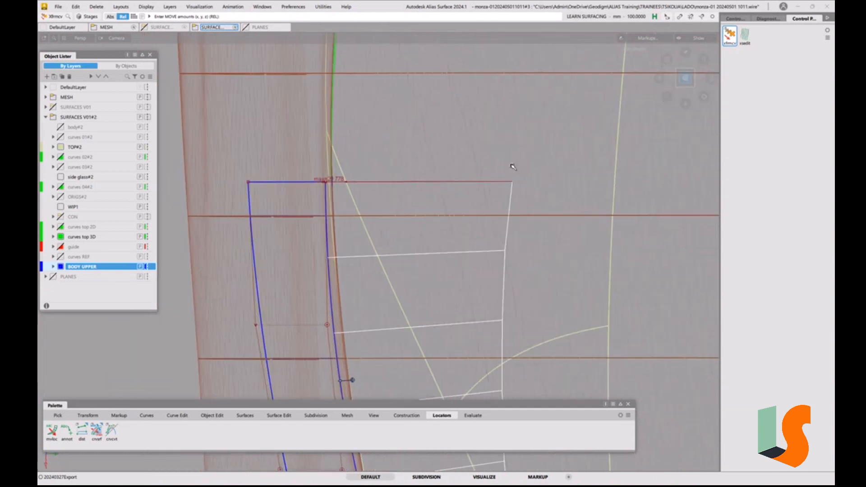
{"action": "middle_click_drag", "start_coordinate": [336, 171], "coordinate": [336, 291], "text": "alt+shift"}
{"action": "middle_click_drag", "start_coordinate": [336, 257], "coordinate": [336, 296], "text": "alt+shift"}
{"action": "right_click_drag", "start_coordinate": [340, 255], "coordinate": [329, 294], "text": "alt+shift"}
{"action": "middle_click_drag", "start_coordinate": [354, 253], "coordinate": [308, 299], "text": "alt+shift"}
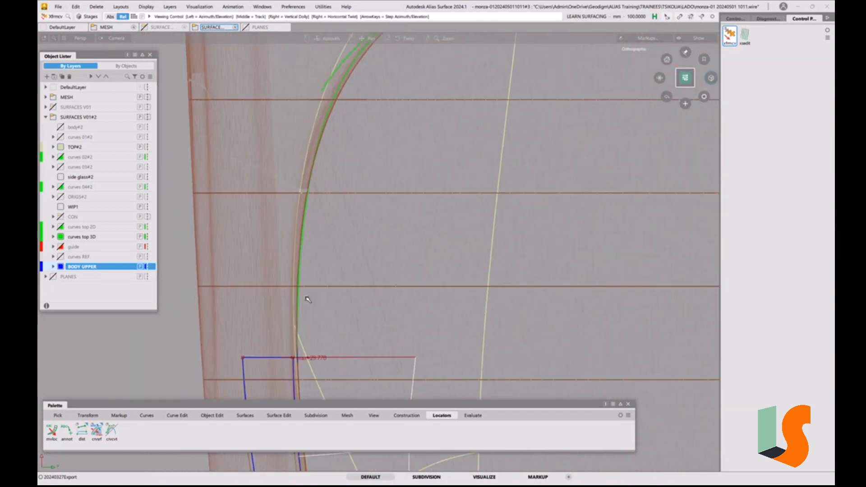
{"action": "left_click_drag", "start_coordinate": [322, 267], "coordinate": [347, 275], "text": "ctrl+shift"}
{"action": "left_click_drag", "start_coordinate": [320, 254], "coordinate": [297, 283]}
{"action": "left_click", "coordinate": [736, 19]}
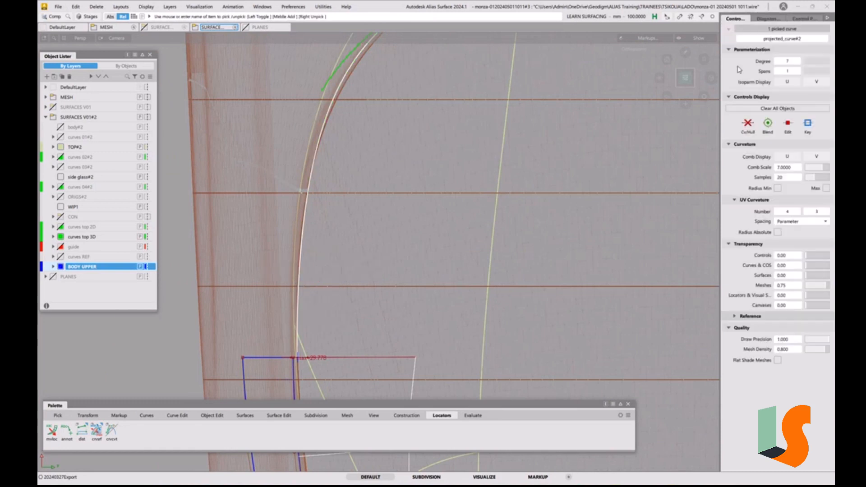
{"action": "left_click", "coordinate": [747, 127]}
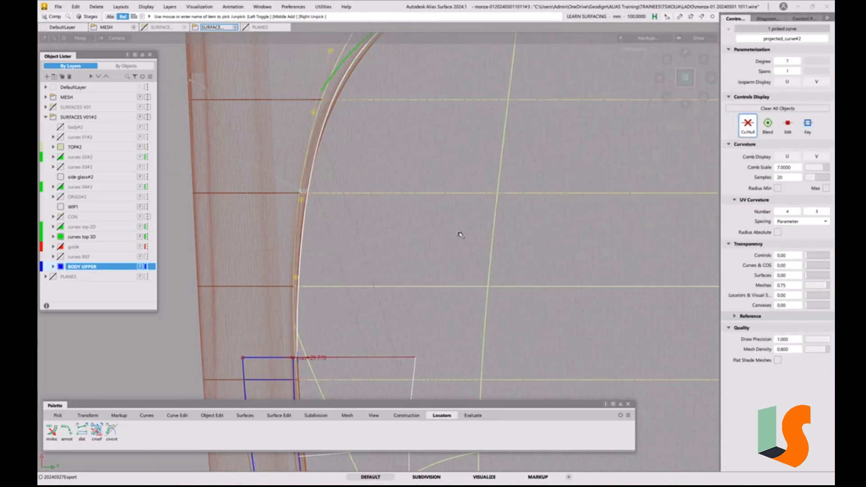
Display the CVs and hulls of the green curve running across the far end of the TOP#2 surfaces
{"action": "key", "text": "shift+alt"}
{"action": "right_click_drag", "start_coordinate": [326, 167], "coordinate": [360, 226], "text": "alt+shift"}
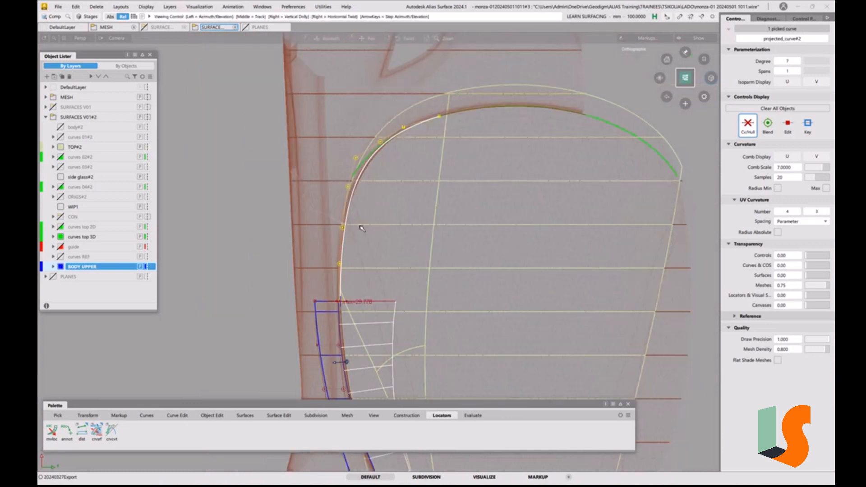
{"action": "middle_click_drag", "start_coordinate": [360, 227], "coordinate": [326, 241], "text": "alt+shift"}
{"action": "left_click_drag", "start_coordinate": [480, 144], "coordinate": [479, 126], "text": "ctrl+shift"}
{"action": "left_click_drag", "start_coordinate": [448, 144], "coordinate": [463, 149], "text": "ctrl+shift"}
{"action": "left_click", "coordinate": [447, 147]}
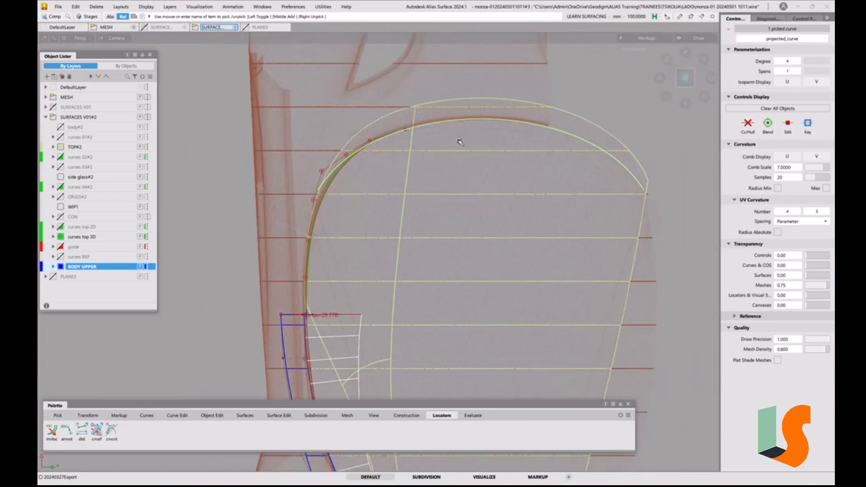
{"action": "left_click", "coordinate": [744, 130]}
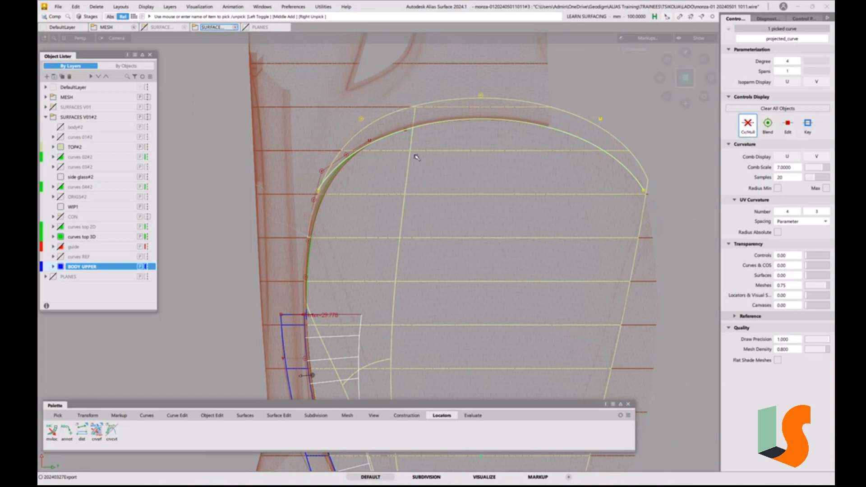
Start an Offset of the green side curve projected_curve#2 away from TOP#2, previewed at a distance of 10 mm
{"action": "left_click_drag", "start_coordinate": [428, 202], "coordinate": [429, 166], "text": "ctrl+shift"}
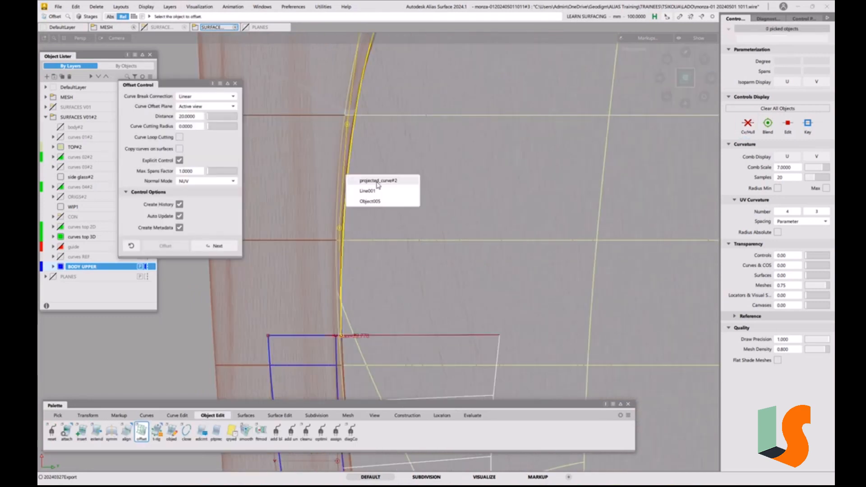
{"action": "left_click", "coordinate": [377, 183]}
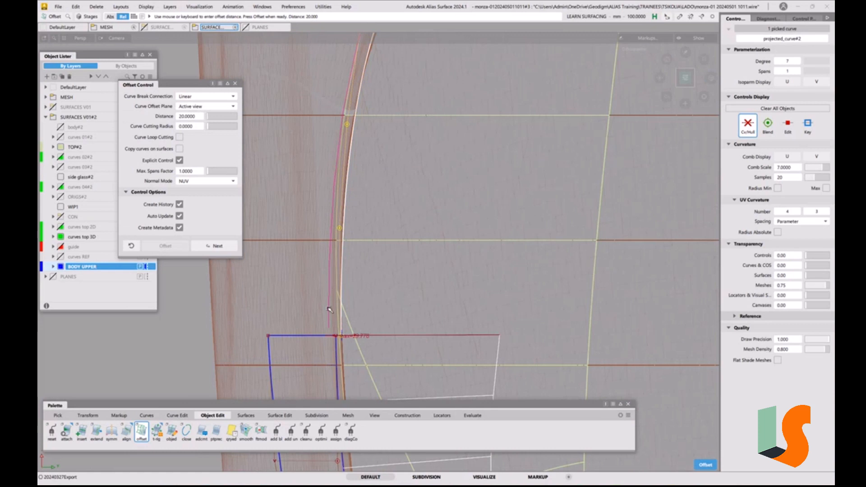
{"action": "right_click_drag", "start_coordinate": [328, 308], "coordinate": [370, 281], "text": "alt+shift"}
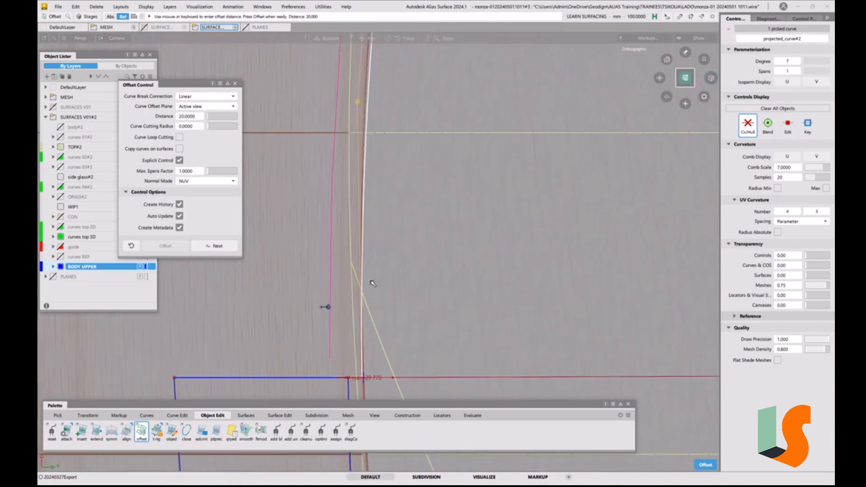
{"action": "middle_click_drag", "start_coordinate": [373, 283], "coordinate": [373, 238], "text": "alt+shift"}
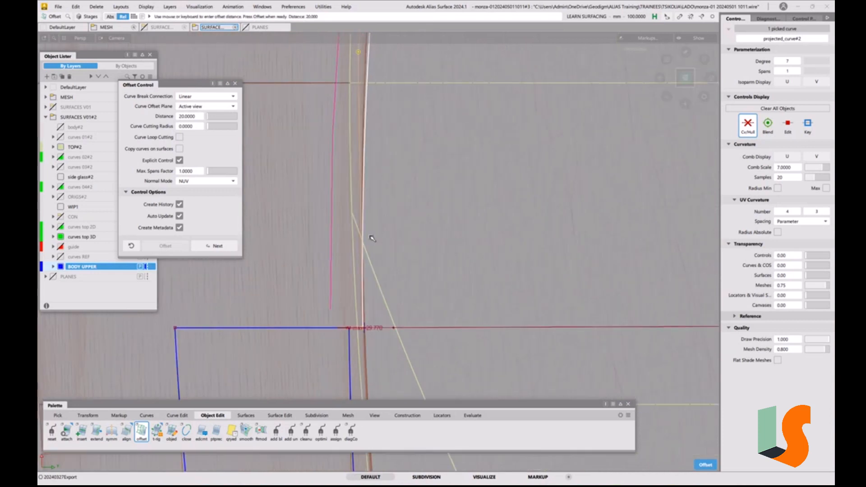
{"action": "left_click", "coordinate": [192, 118]}
{"action": "type", "text": "10"}
{"action": "key", "text": "Return"}
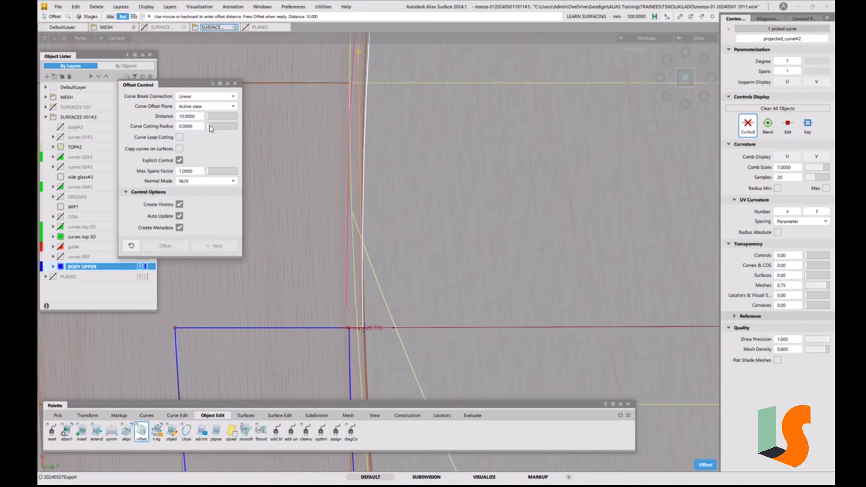
Set the side curve's offset distance to 8.5 mm and create the offset curve
{"action": "left_click_drag", "start_coordinate": [208, 114], "coordinate": [174, 125]}
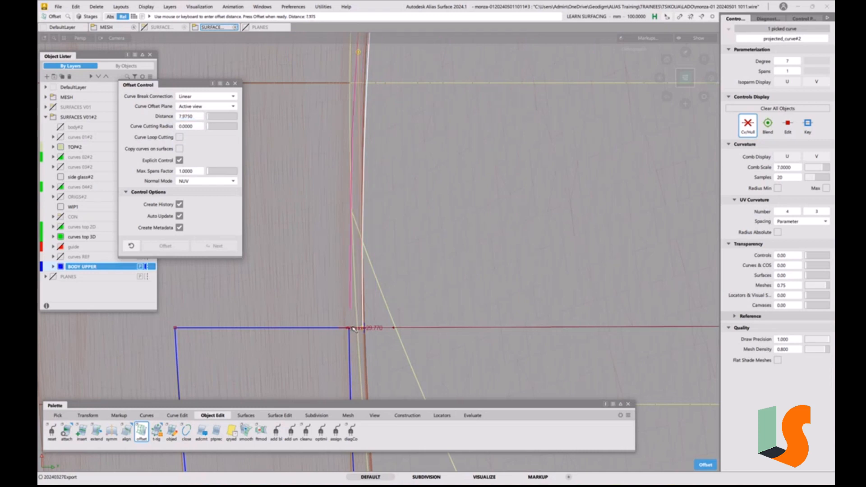
{"action": "left_click", "coordinate": [199, 119]}
{"action": "type", "text": "8"}
{"action": "left_click", "coordinate": [199, 119]}
{"action": "key", "text": "Return"}
{"action": "key", "text": "space"}
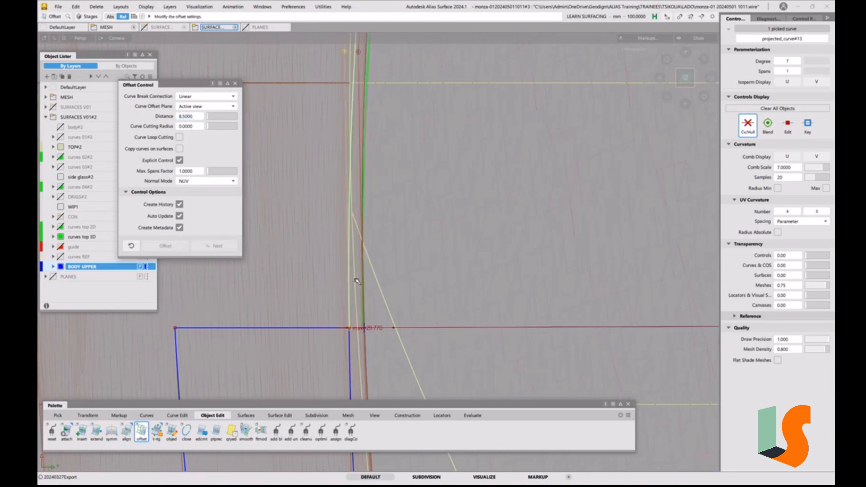
Offset the green curve across the far end of TOP#2 outward by 8.5 mm and close the offset settings
{"action": "right_click_drag", "start_coordinate": [353, 331], "coordinate": [379, 216], "text": "alt+shift"}
{"action": "middle_click_drag", "start_coordinate": [387, 129], "coordinate": [344, 287], "text": "alt+shift"}
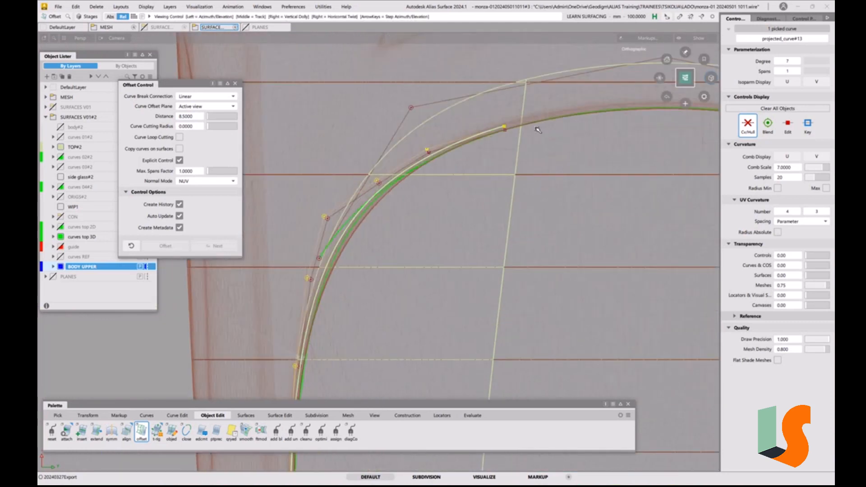
{"action": "middle_click_drag", "start_coordinate": [537, 129], "coordinate": [476, 133], "text": "alt+shift"}
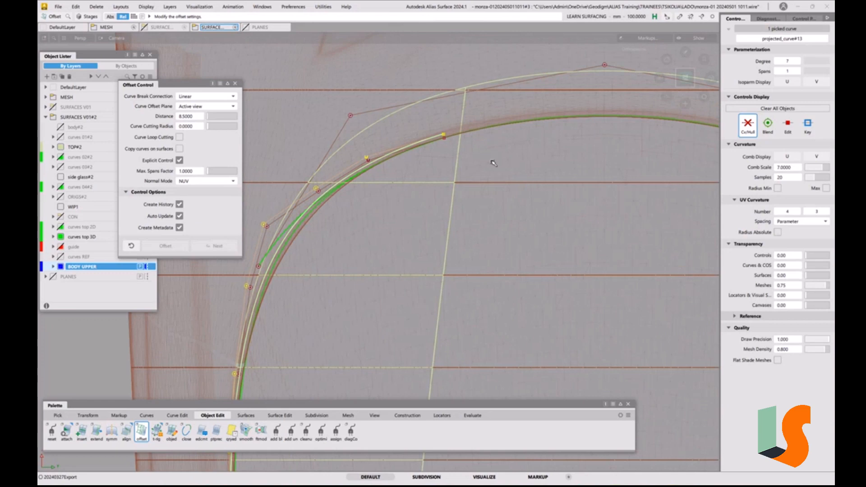
{"action": "left_click", "coordinate": [492, 132]}
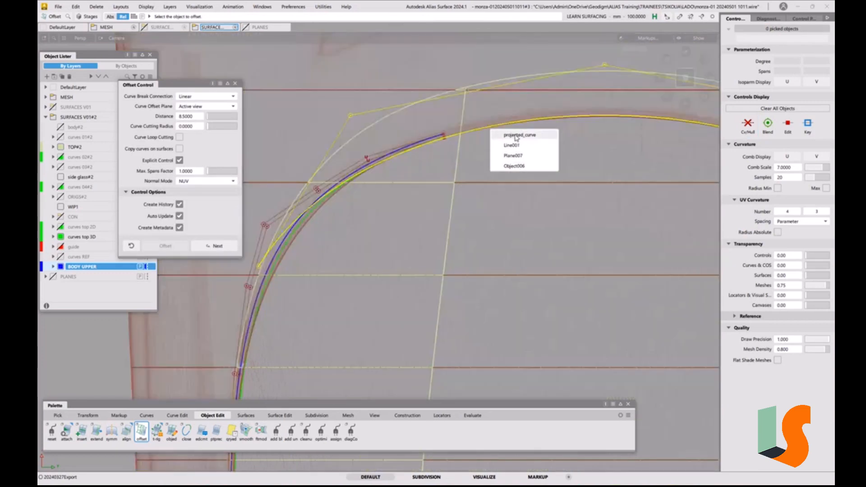
{"action": "left_click", "coordinate": [516, 136]}
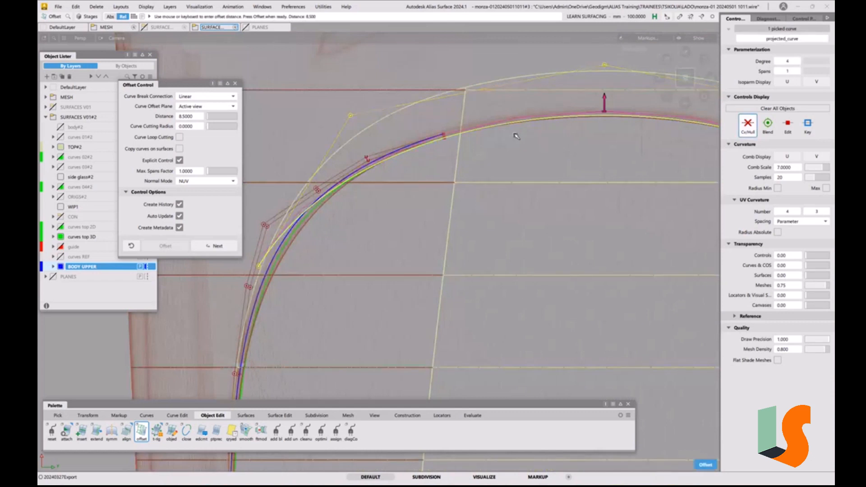
{"action": "key", "text": "space"}
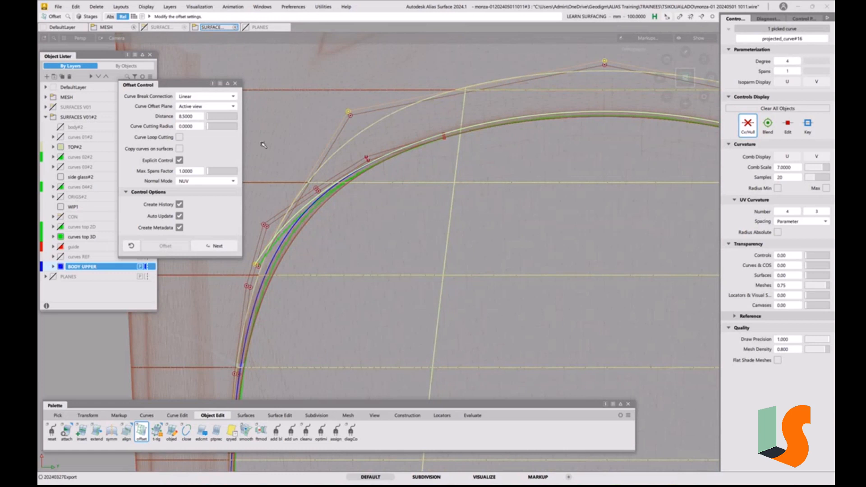
{"action": "left_click", "coordinate": [236, 86]}
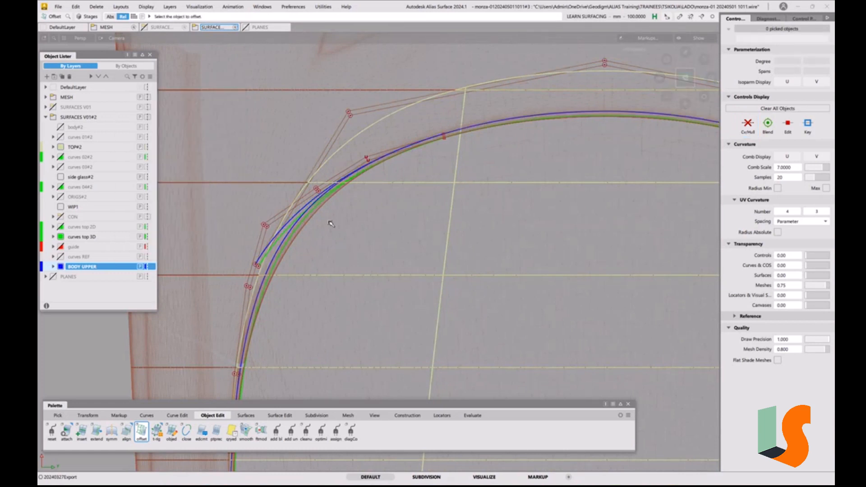
Delete the two original green curves, keeping only their blue offset copies
{"action": "left_click_drag", "start_coordinate": [323, 223], "coordinate": [329, 230], "text": "ctrl+shift"}
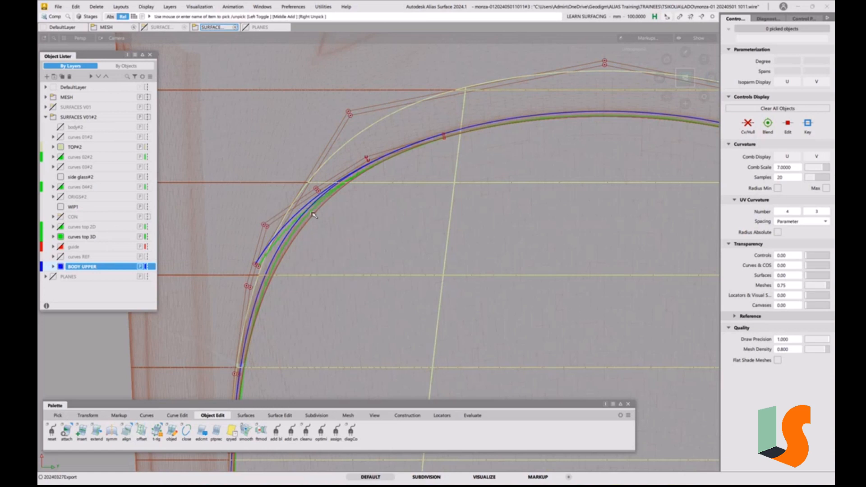
{"action": "right_click_drag", "start_coordinate": [309, 220], "coordinate": [255, 175], "text": "alt+shift"}
{"action": "middle_click_drag", "start_coordinate": [256, 175], "coordinate": [345, 228], "text": "alt+shift"}
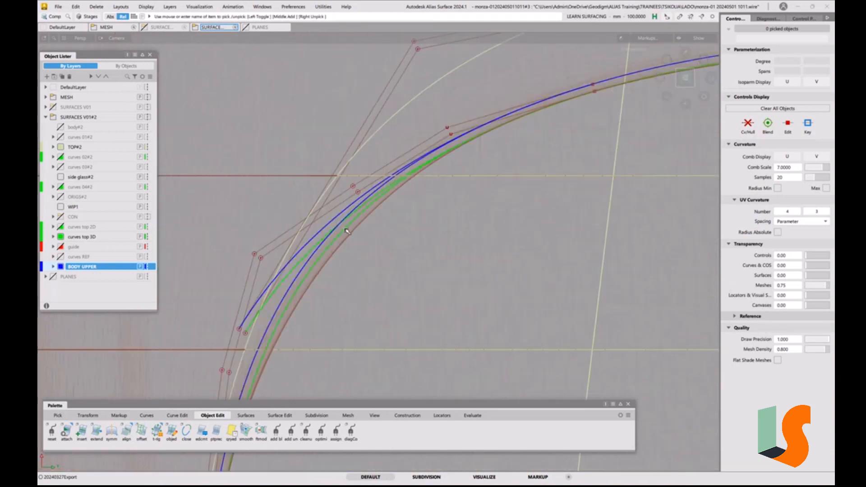
{"action": "left_click", "coordinate": [346, 231]}
{"action": "left_click", "coordinate": [310, 255]}
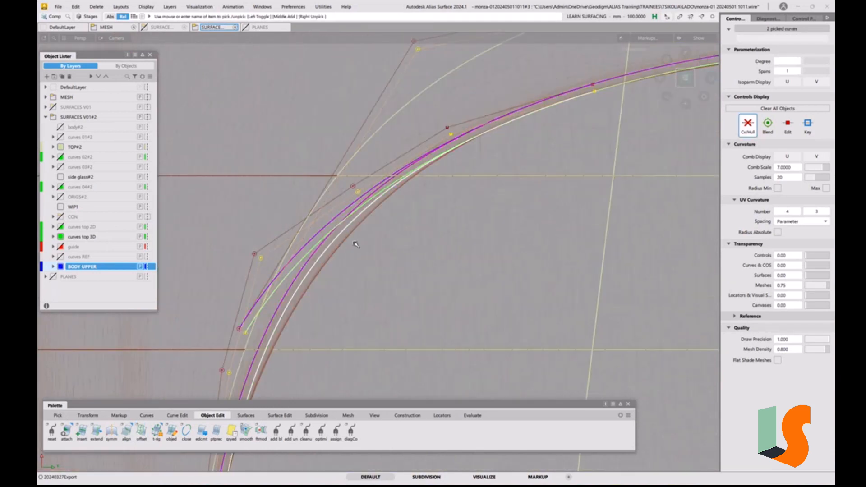
{"action": "key", "text": "Delete"}
{"action": "left_click", "coordinate": [404, 279]}
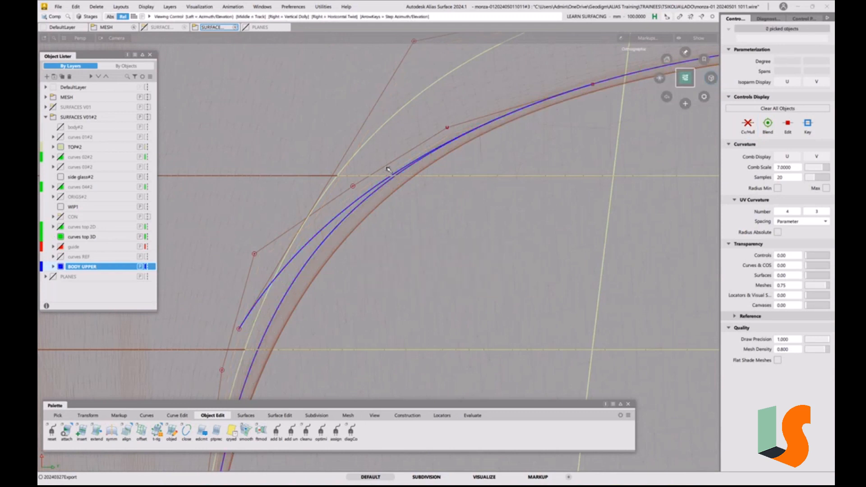
Assign the two offset curves to the "curves top 3D" layer
{"action": "right_click_drag", "start_coordinate": [408, 281], "coordinate": [388, 271], "text": "alt+shift"}
{"action": "middle_click_drag", "start_coordinate": [389, 270], "coordinate": [371, 180], "text": "alt+shift"}
{"action": "left_click", "coordinate": [338, 180], "text": "ctrl+shift"}
{"action": "left_click_drag", "start_coordinate": [336, 179], "coordinate": [354, 189], "text": "ctrl+shift"}
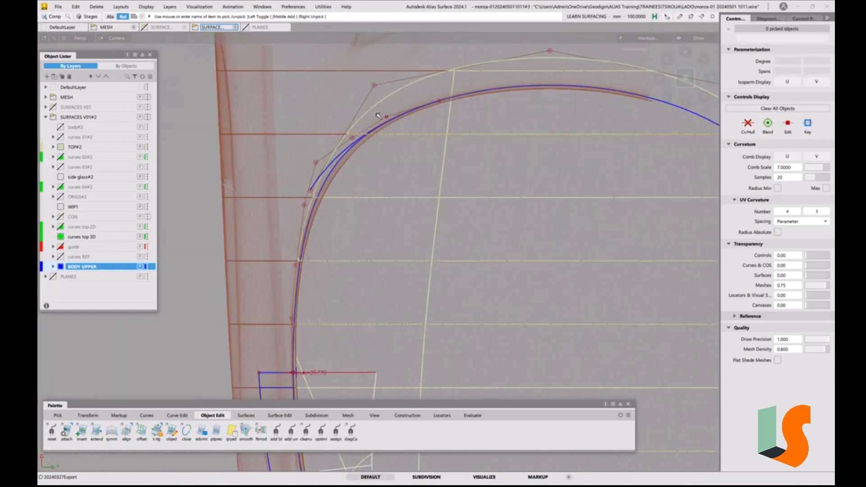
{"action": "left_click_drag", "start_coordinate": [376, 114], "coordinate": [339, 176]}
{"action": "right_click", "coordinate": [65, 238]}
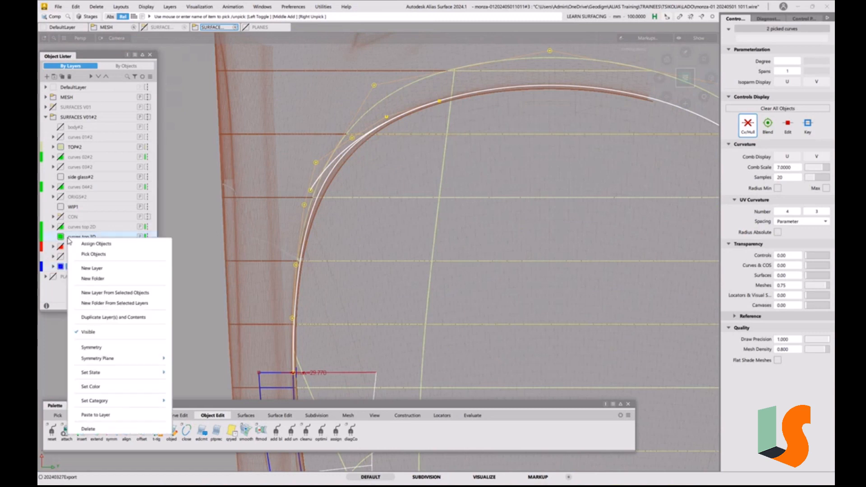
{"action": "left_click", "coordinate": [97, 242]}
{"action": "left_click", "coordinate": [411, 314]}
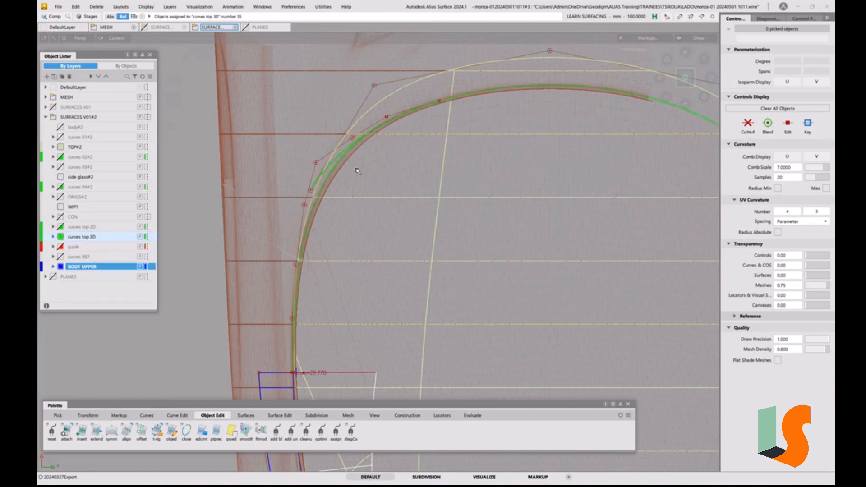
Align the side curve's far end to the curve across TOP#2 with G2 continuity, Blending off and Create History off
{"action": "right_click_drag", "start_coordinate": [356, 171], "coordinate": [341, 165], "text": "alt+shift"}
{"action": "middle_click_drag", "start_coordinate": [341, 165], "coordinate": [330, 90], "text": "alt+shift"}
{"action": "middle_click_drag", "start_coordinate": [296, 163], "coordinate": [305, 264], "text": "alt+shift"}
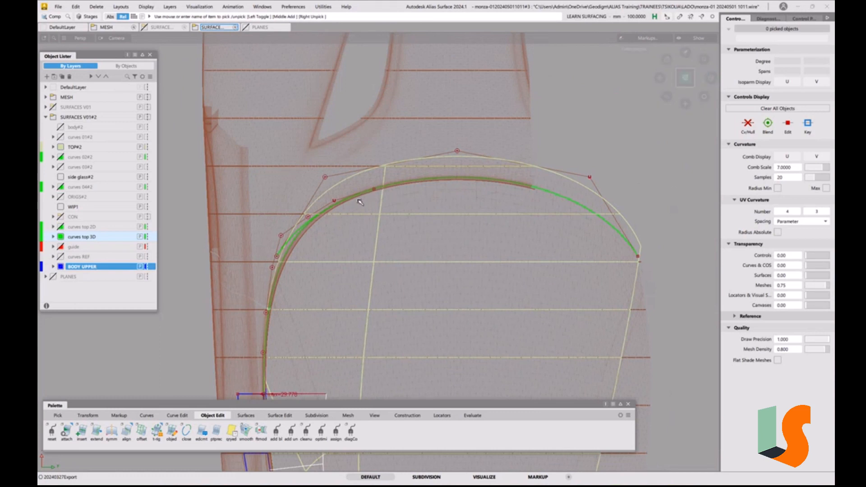
{"action": "right_click_drag", "start_coordinate": [379, 189], "coordinate": [393, 142], "text": "alt+shift"}
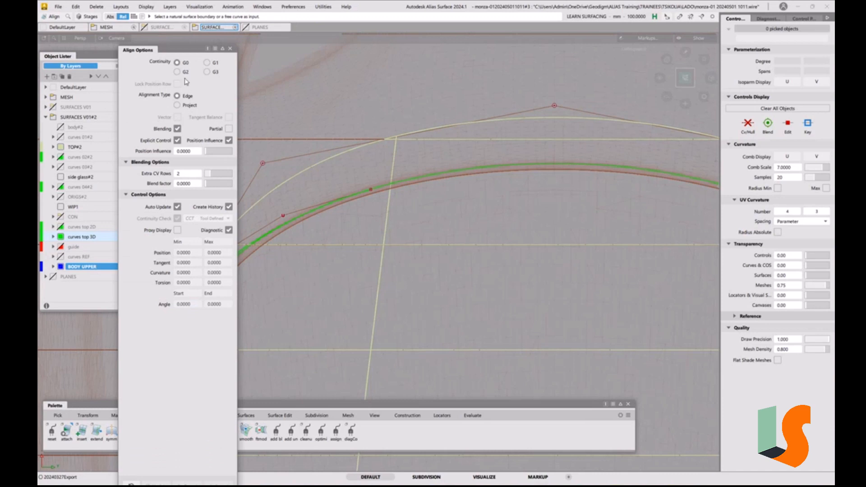
{"action": "left_click", "coordinate": [184, 73]}
{"action": "left_click", "coordinate": [177, 129]}
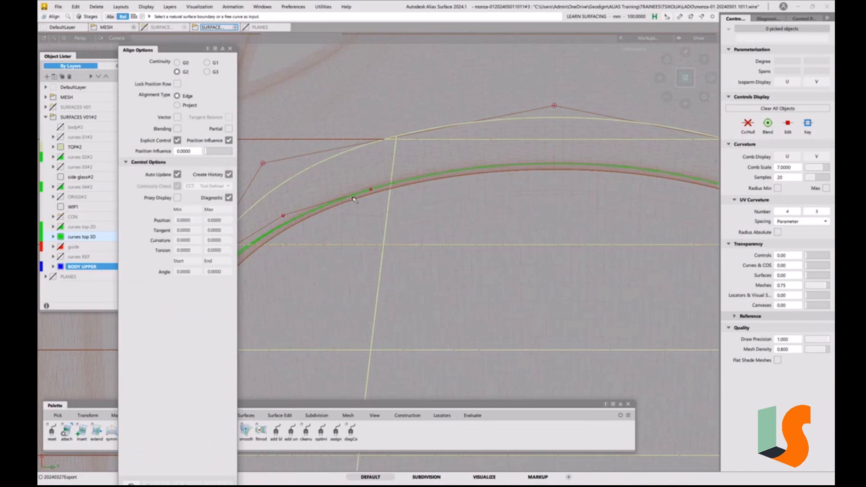
{"action": "left_click", "coordinate": [369, 192]}
{"action": "left_click", "coordinate": [387, 203]}
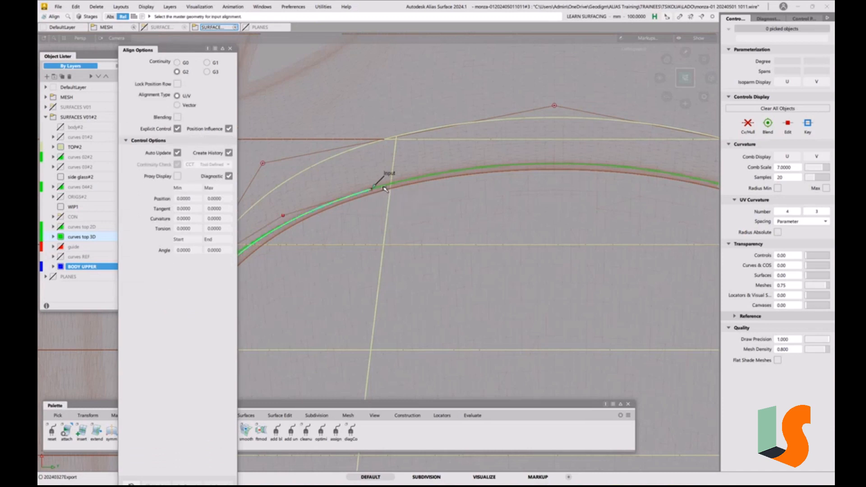
{"action": "middle_click_drag", "start_coordinate": [376, 222], "coordinate": [546, 174], "text": "alt+shift"}
{"action": "right_click_drag", "start_coordinate": [546, 174], "coordinate": [512, 217], "text": "alt+shift"}
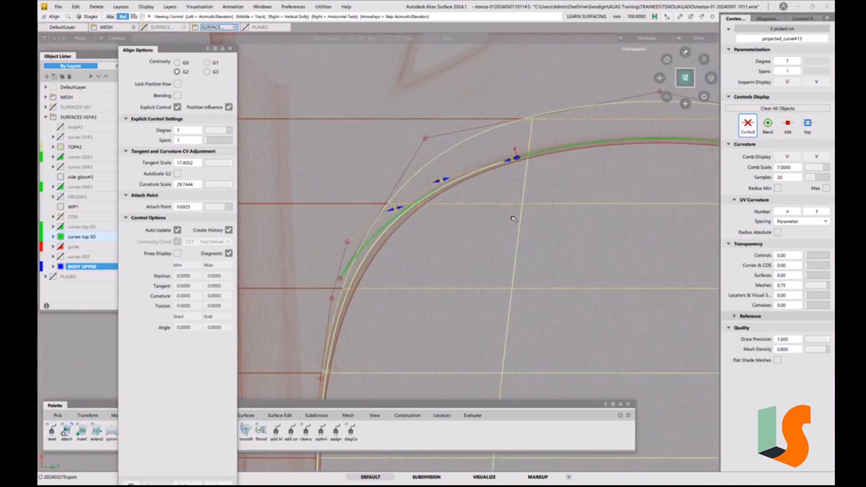
{"action": "left_click", "coordinate": [228, 233]}
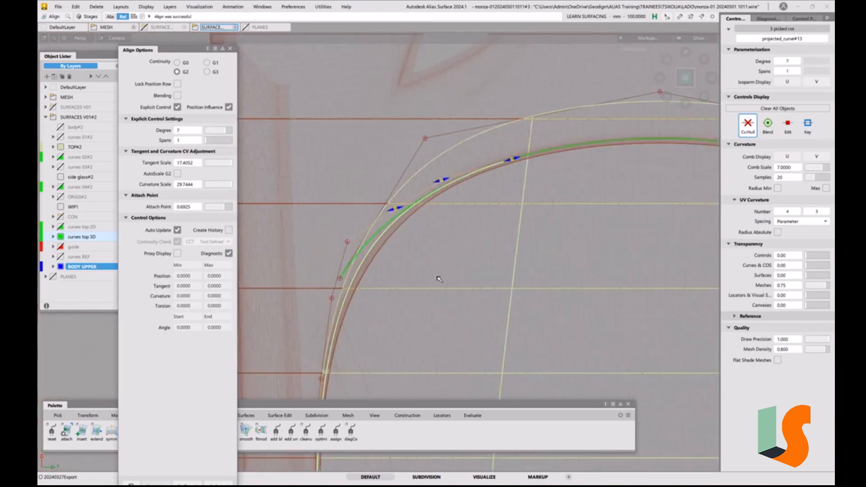
Align the side curve's near end to the BODY UPPER surface's inner edge with G2 at attach point 0, then close the alignment options
{"action": "middle_click_drag", "start_coordinate": [428, 331], "coordinate": [419, 281], "text": "ctrl+shift"}
{"action": "middle_click_drag", "start_coordinate": [400, 333], "coordinate": [428, 165], "text": "alt+shift"}
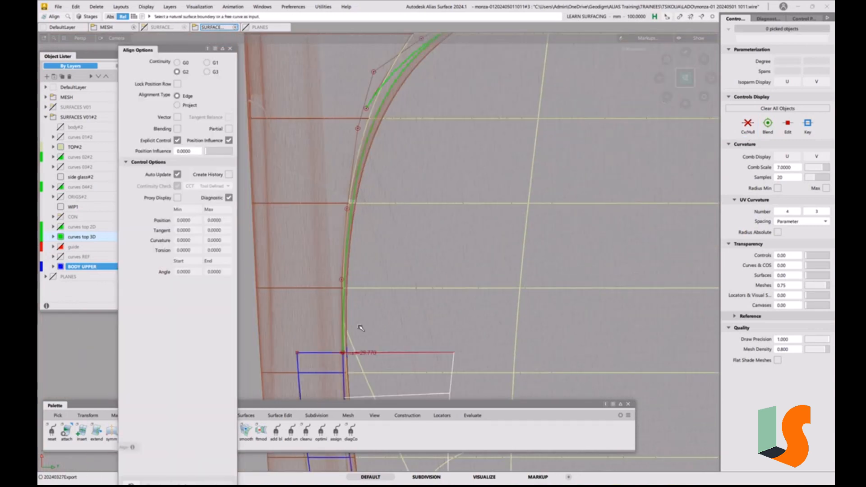
{"action": "right_click_drag", "start_coordinate": [345, 339], "coordinate": [362, 277], "text": "alt+shift"}
{"action": "middle_click_drag", "start_coordinate": [362, 276], "coordinate": [361, 196], "text": "alt+shift"}
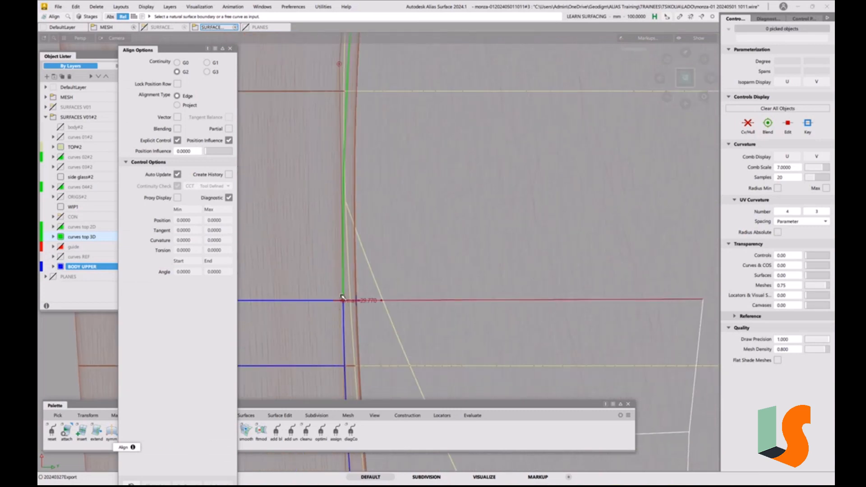
{"action": "left_click", "coordinate": [343, 295]}
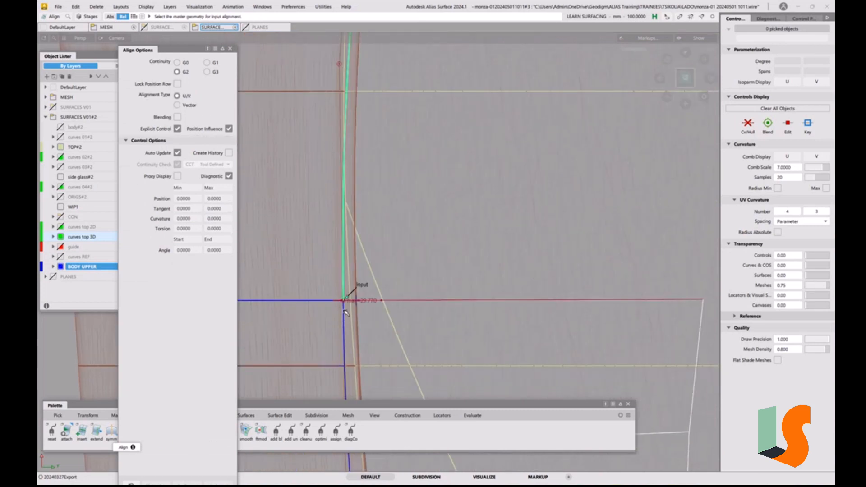
{"action": "left_click", "coordinate": [345, 311]}
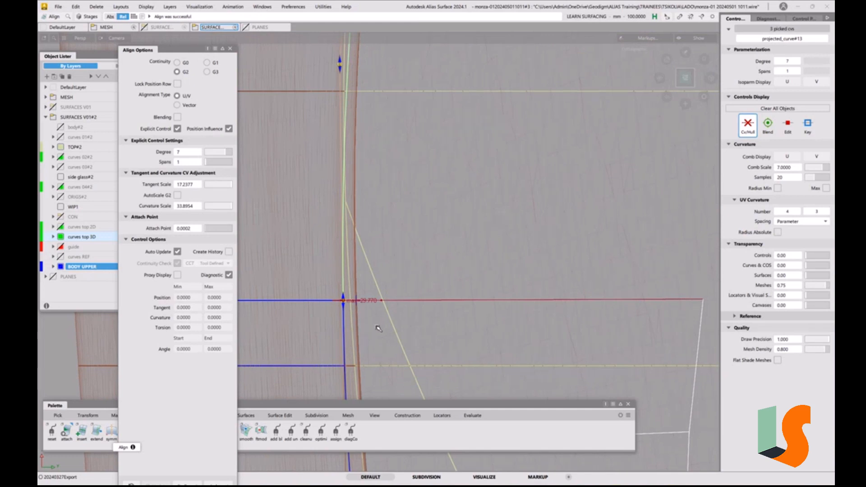
{"action": "left_click", "coordinate": [344, 305]}
{"action": "right_click_drag", "start_coordinate": [413, 215], "coordinate": [409, 296], "text": "alt+shift"}
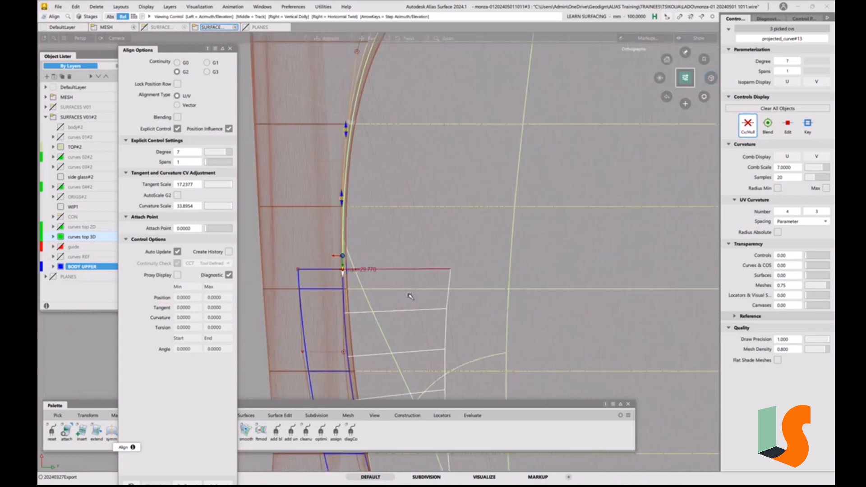
{"action": "middle_click_drag", "start_coordinate": [410, 296], "coordinate": [384, 371], "text": "alt+shift"}
{"action": "left_click", "coordinate": [230, 49]}
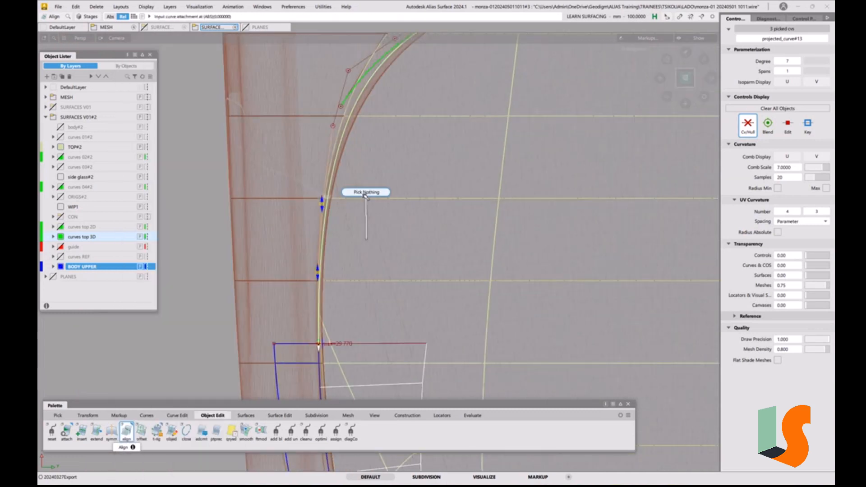
Deselect the curve and examine its transition into the BODY UPPER surface's inner edge in the left orthographic view
{"action": "left_click_drag", "start_coordinate": [363, 212], "coordinate": [423, 190], "text": "alt+shift"}
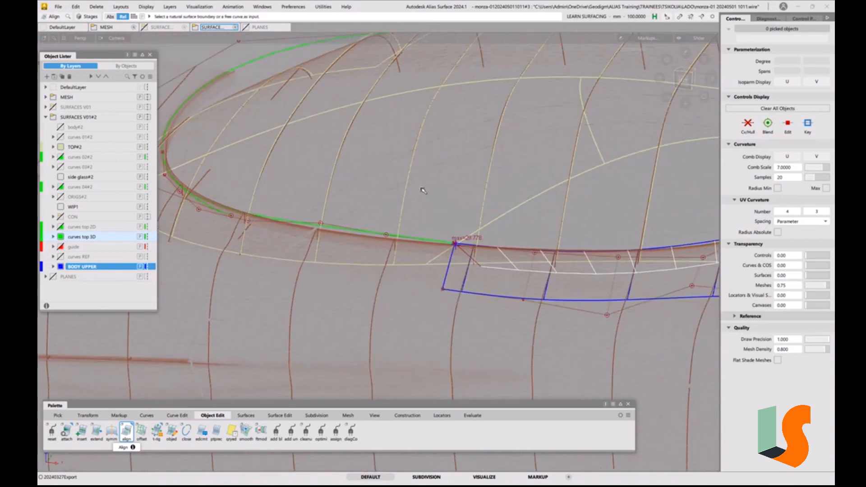
{"action": "left_click", "coordinate": [685, 79]}
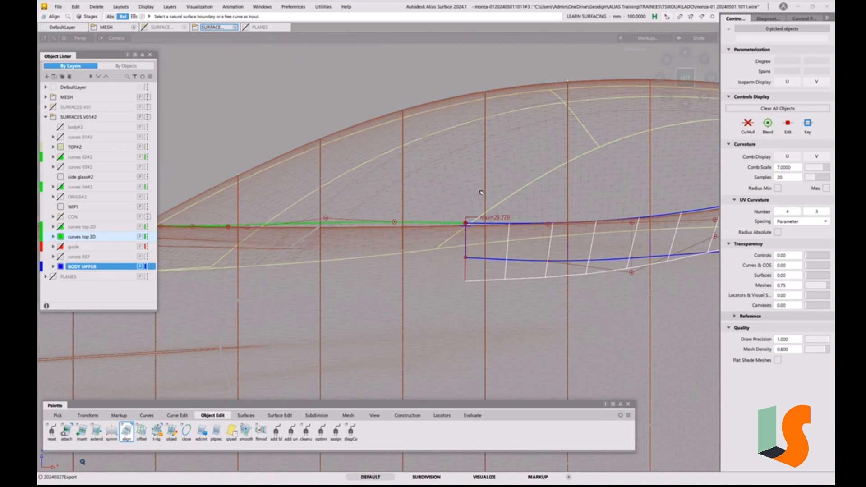
{"action": "key", "text": "shift+alt"}
{"action": "right_click_drag", "start_coordinate": [481, 205], "coordinate": [443, 222], "text": "alt+shift"}
{"action": "middle_click_drag", "start_coordinate": [443, 221], "coordinate": [471, 276], "text": "alt+shift"}
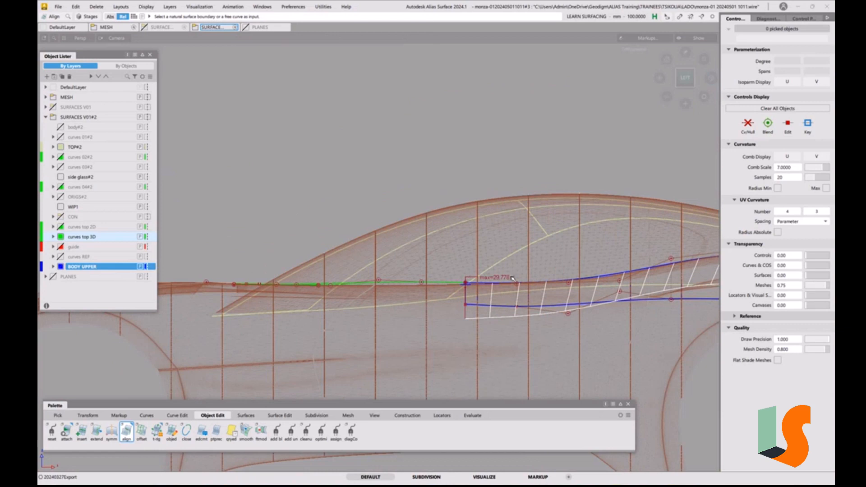
Examine how the side curve and the BODY UPPER surface's upper edge follow the scan mesh around their shared corner
{"action": "middle_click_drag", "start_coordinate": [476, 283], "coordinate": [451, 311], "text": "alt+shift"}
{"action": "right_click_drag", "start_coordinate": [451, 311], "coordinate": [434, 322], "text": "alt+shift"}
{"action": "middle_click_drag", "start_coordinate": [433, 323], "coordinate": [433, 295], "text": "alt+shift"}
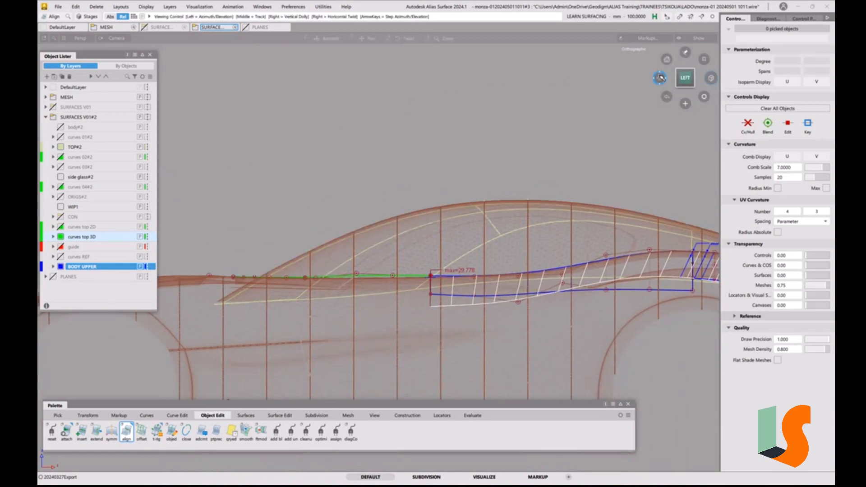
{"action": "right_click_drag", "start_coordinate": [433, 295], "coordinate": [509, 301], "text": "alt+shift"}
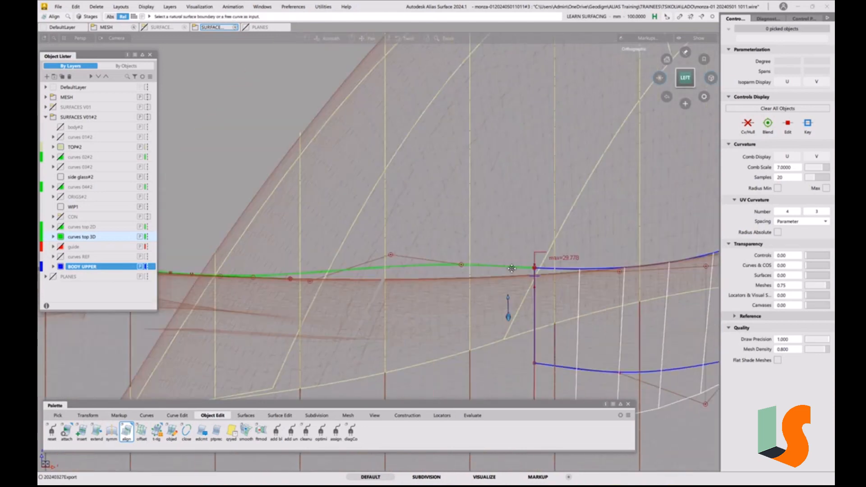
{"action": "middle_click_drag", "start_coordinate": [483, 290], "coordinate": [368, 300], "text": "alt+shift"}
{"action": "right_click_drag", "start_coordinate": [387, 281], "coordinate": [354, 294], "text": "alt+shift"}
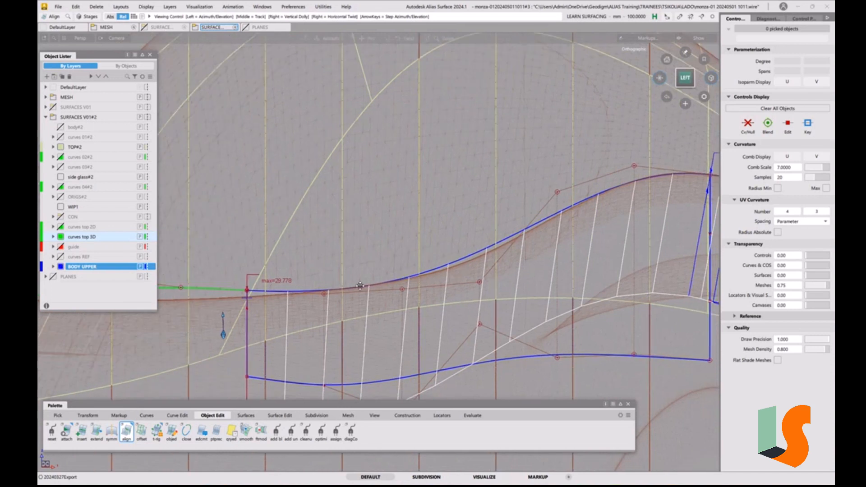
{"action": "middle_click_drag", "start_coordinate": [271, 296], "coordinate": [482, 298], "text": "alt+shift"}
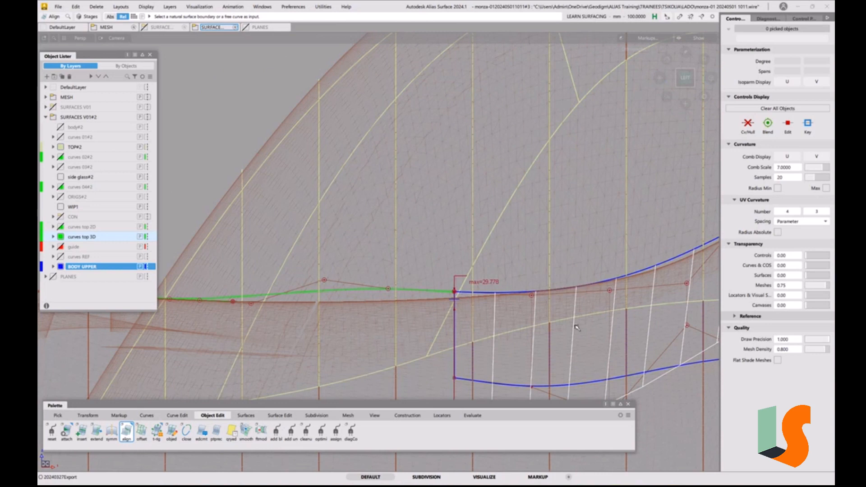
{"action": "middle_click_drag", "start_coordinate": [530, 295], "coordinate": [534, 269], "text": "ctrl+shift"}
Realign the side curve's near end to the BODY UPPER surface edge with G2 continuity and Create History on, then close the alignment options
{"action": "double_click", "coordinate": [127, 431]}
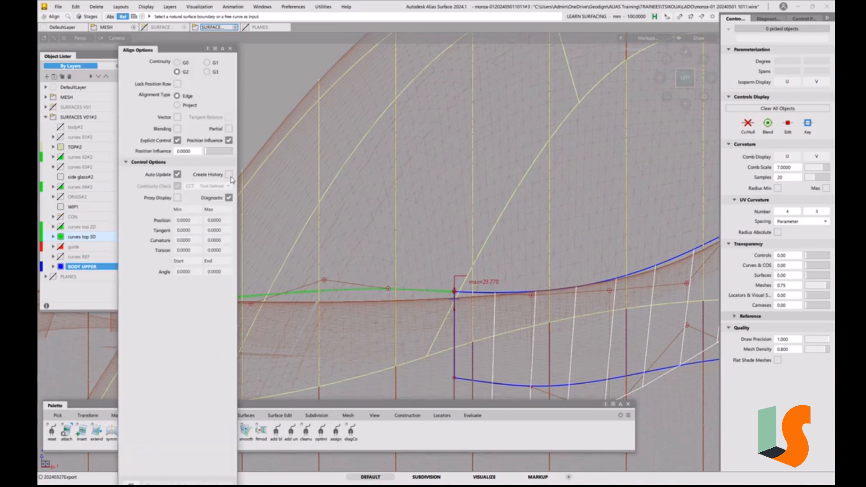
{"action": "left_click", "coordinate": [229, 174]}
{"action": "left_click", "coordinate": [428, 292]}
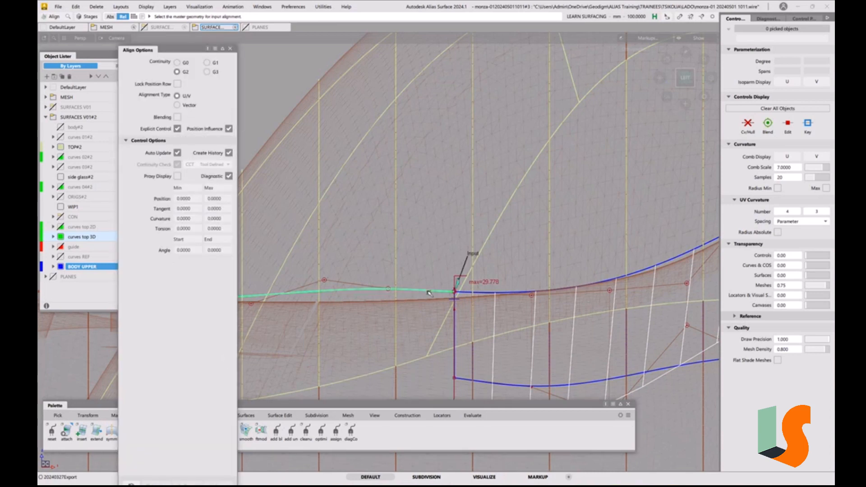
{"action": "left_click", "coordinate": [465, 295]}
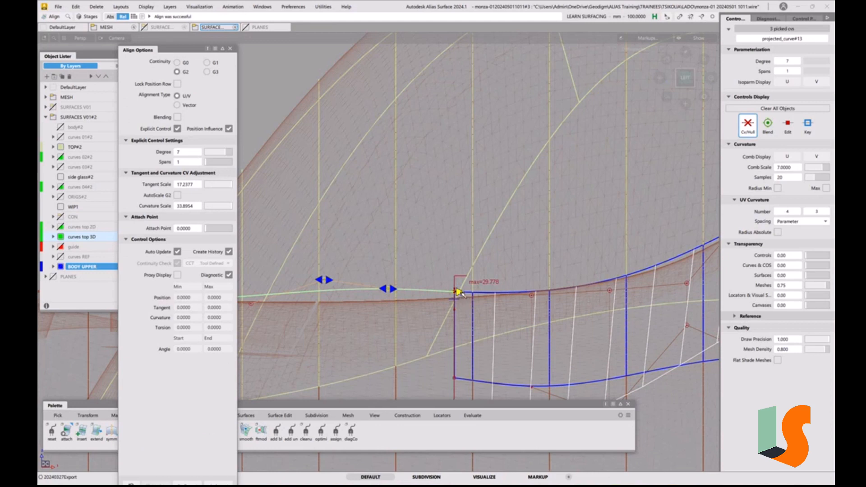
{"action": "left_click", "coordinate": [230, 49]}
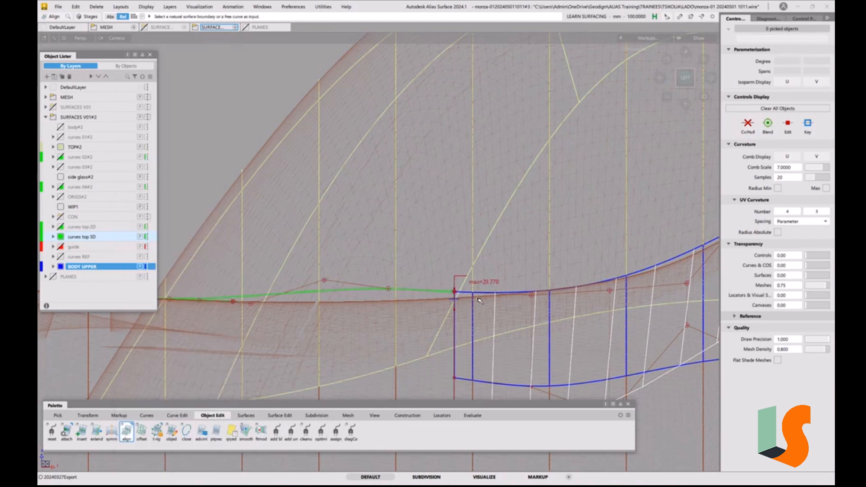
Set the move sensitivity to 10 and lower the BODY UPPER surface's corner CV at the side curve onto the mesh line, then deselect it
{"action": "left_click", "coordinate": [456, 294]}
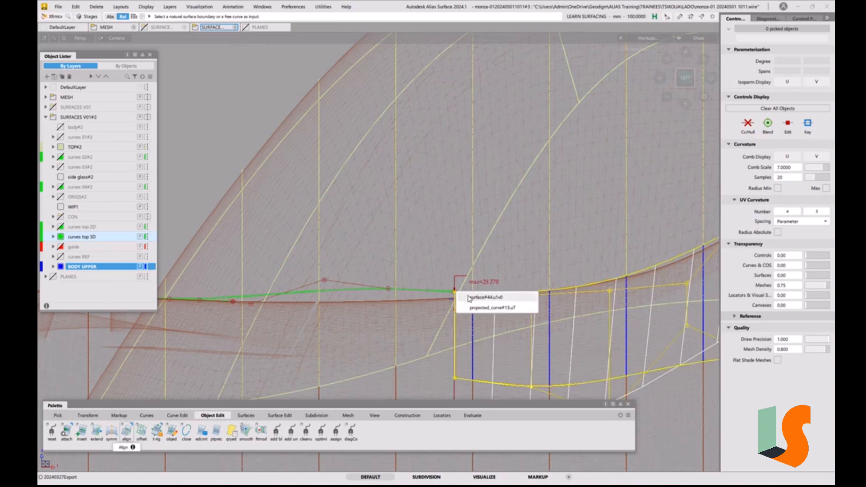
{"action": "left_click", "coordinate": [470, 298]}
{"action": "key", "text": "space"}
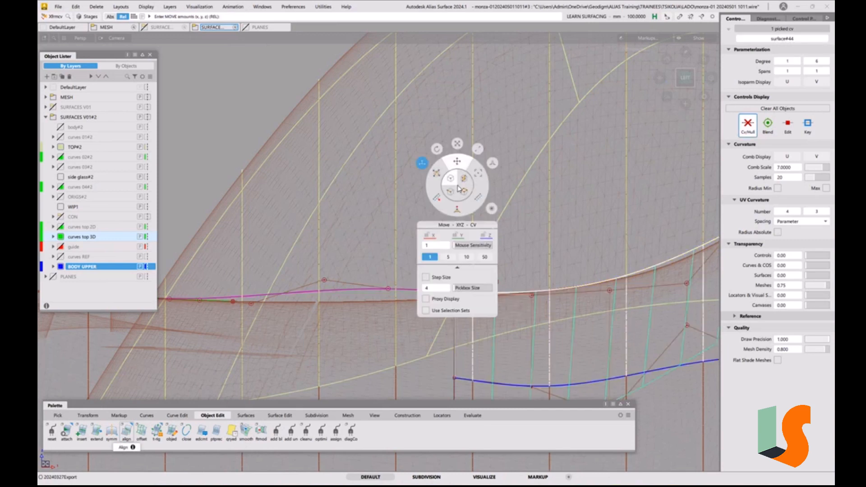
{"action": "left_click", "coordinate": [467, 256]}
{"action": "right_click_drag", "start_coordinate": [488, 161], "coordinate": [483, 186]}
{"action": "right_click_drag", "start_coordinate": [376, 248], "coordinate": [353, 280], "text": "alt+shift"}
{"action": "middle_click_drag", "start_coordinate": [353, 281], "coordinate": [401, 275], "text": "alt+shift"}
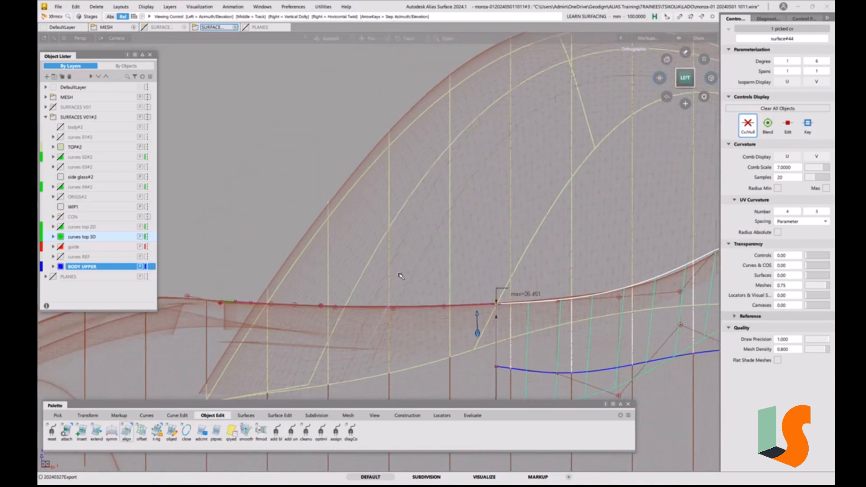
{"action": "right_click_drag", "start_coordinate": [539, 251], "coordinate": [611, 277], "text": "alt+shift"}
{"action": "middle_click_drag", "start_coordinate": [611, 277], "coordinate": [457, 253], "text": "alt+shift"}
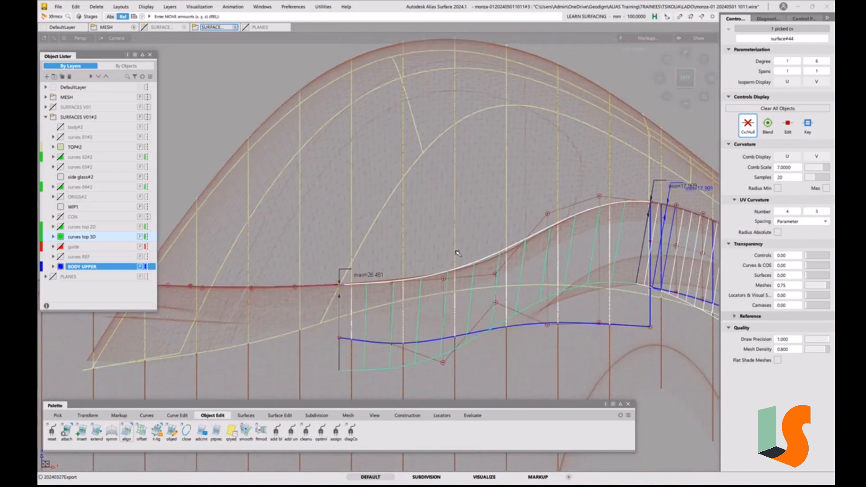
{"action": "left_click_drag", "start_coordinate": [458, 257], "coordinate": [457, 315], "text": "ctrl+shift"}
{"action": "right_click_drag", "start_coordinate": [352, 256], "coordinate": [360, 281], "text": "alt+shift"}
{"action": "middle_click_drag", "start_coordinate": [361, 281], "coordinate": [403, 276], "text": "alt+shift"}
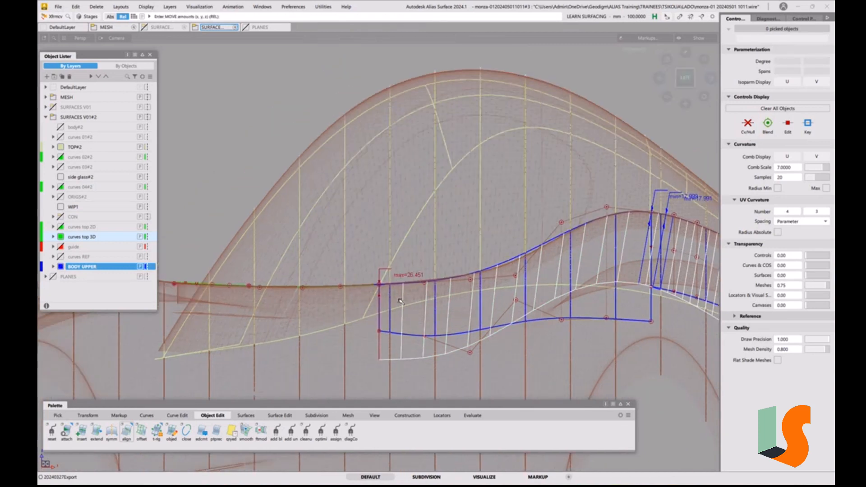
Add a Curve Curvature comb to the side curve with a comb scale of 10
{"action": "left_click_drag", "start_coordinate": [401, 300], "coordinate": [421, 309], "text": "ctrl+shift"}
{"action": "left_click", "coordinate": [369, 287]}
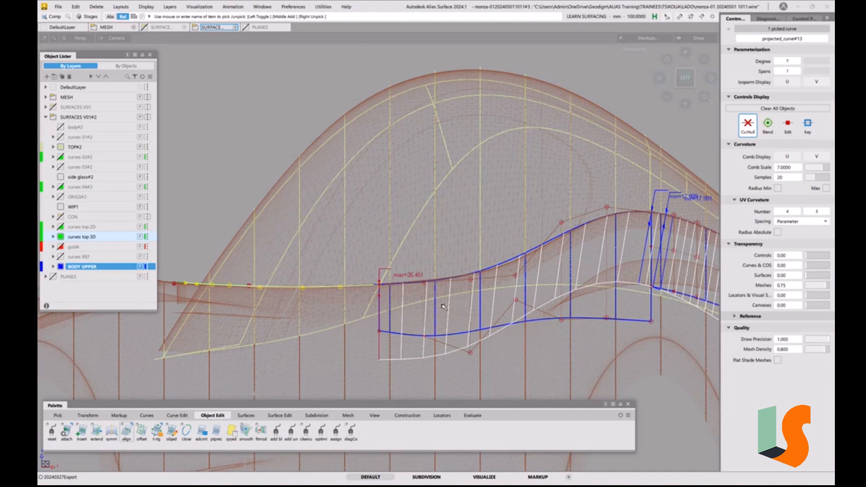
{"action": "left_click", "coordinate": [472, 416]}
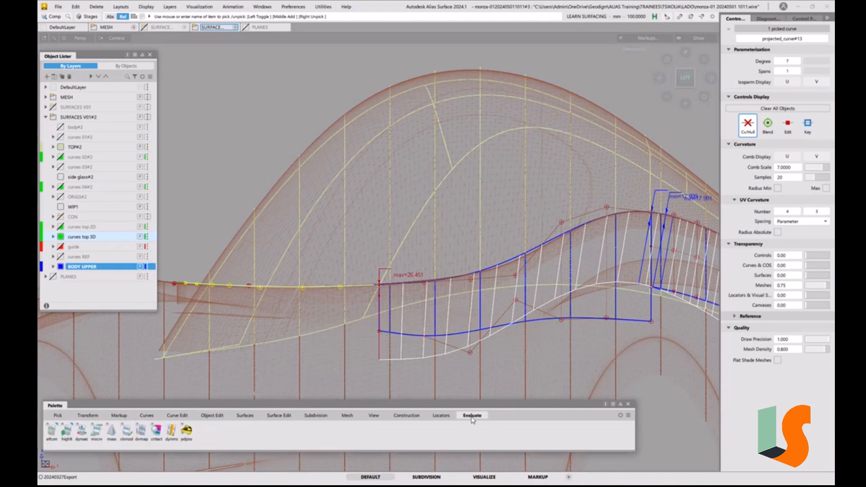
{"action": "left_click", "coordinate": [436, 416]}
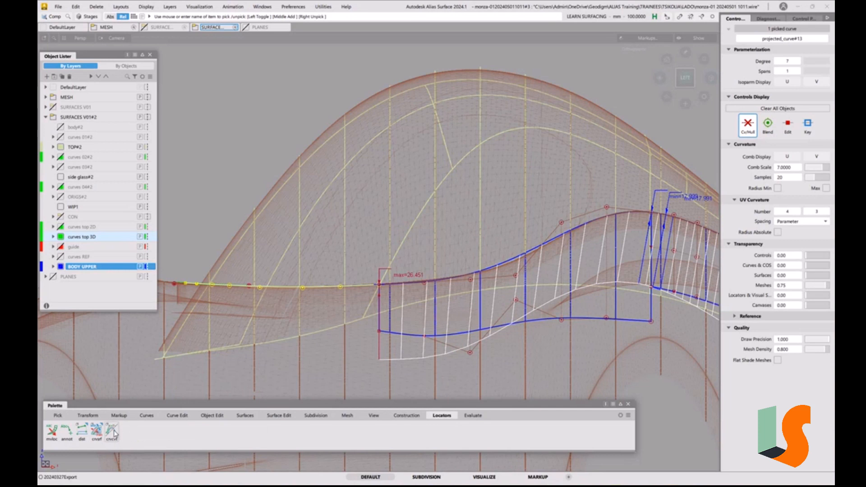
{"action": "left_click", "coordinate": [375, 302], "text": "ctrl+shift"}
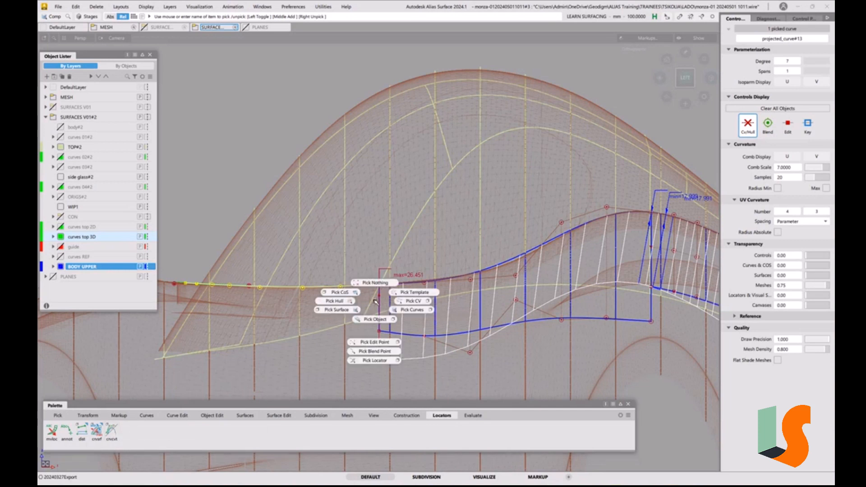
{"action": "left_click", "coordinate": [112, 432]}
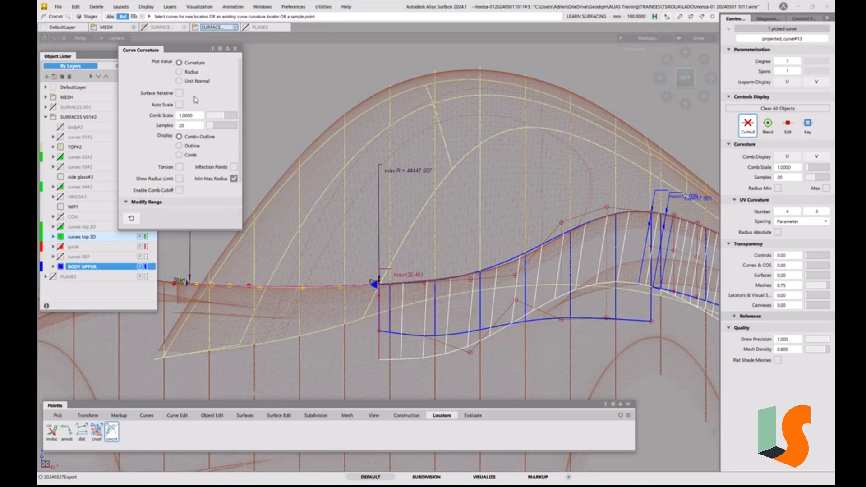
{"action": "left_click_drag", "start_coordinate": [230, 118], "coordinate": [239, 116]}
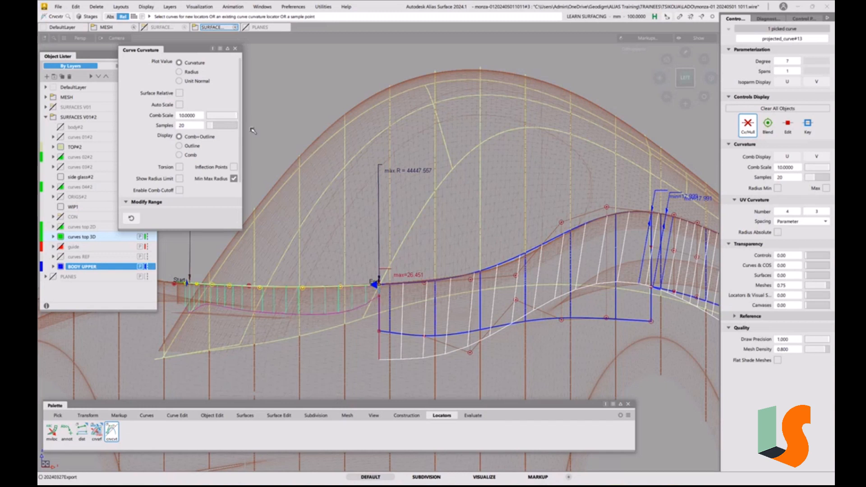
Add a curvature comb to the BODY UPPER surface's upper edge at scale 10 and compare it with the side curve's comb
{"action": "left_click", "coordinate": [463, 279]}
{"action": "left_click", "coordinate": [462, 279]}
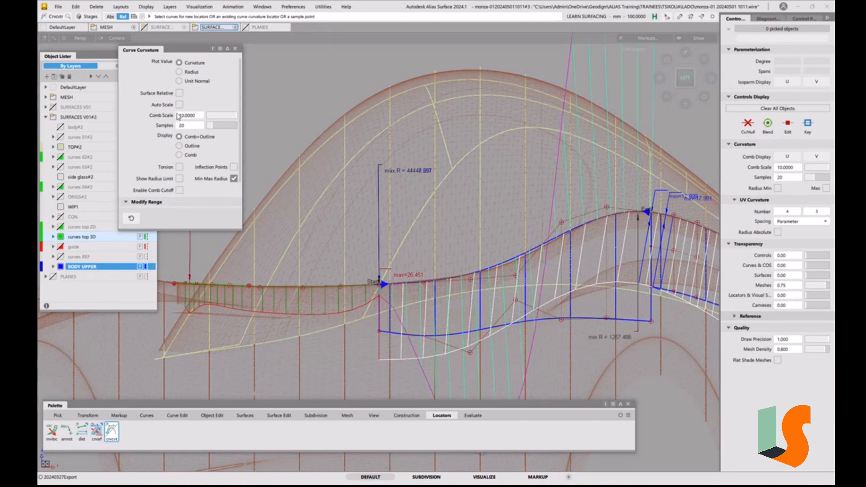
{"action": "scroll", "coordinate": [416, 280], "scroll_direction": "down", "scroll_amount": 1}
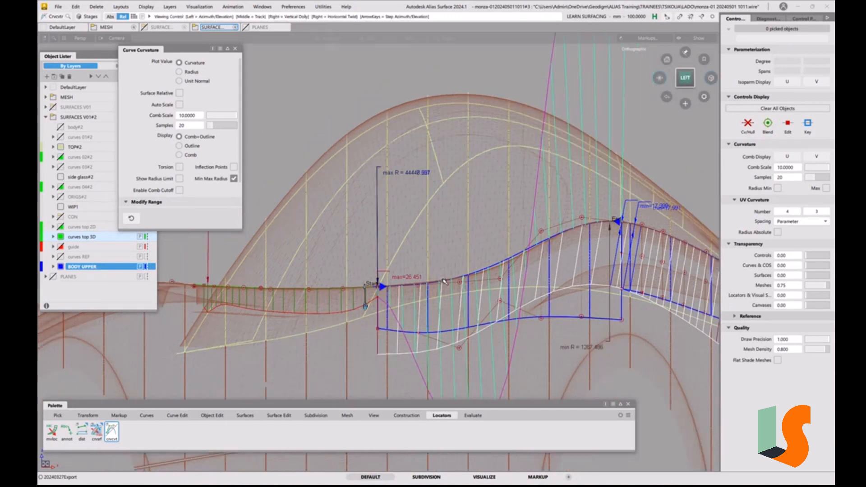
{"action": "middle_click_drag", "start_coordinate": [415, 281], "coordinate": [431, 211], "text": "alt+shift"}
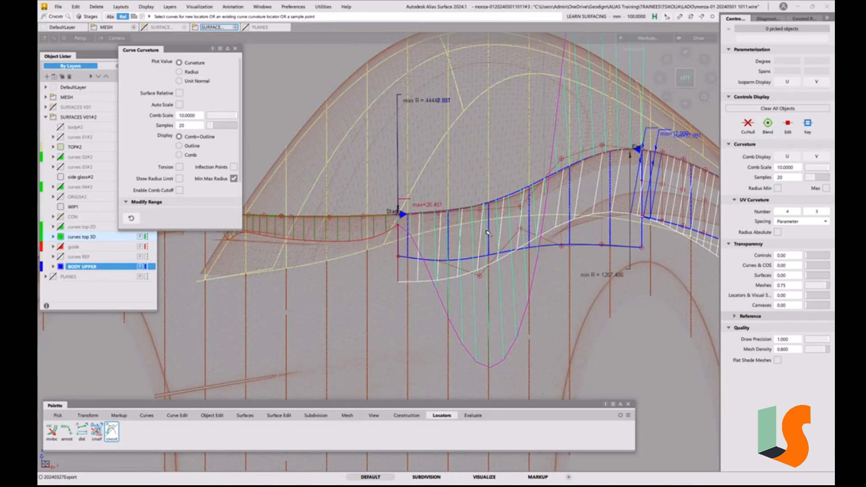
{"action": "middle_click_drag", "start_coordinate": [487, 232], "coordinate": [482, 261], "text": "alt+shift"}
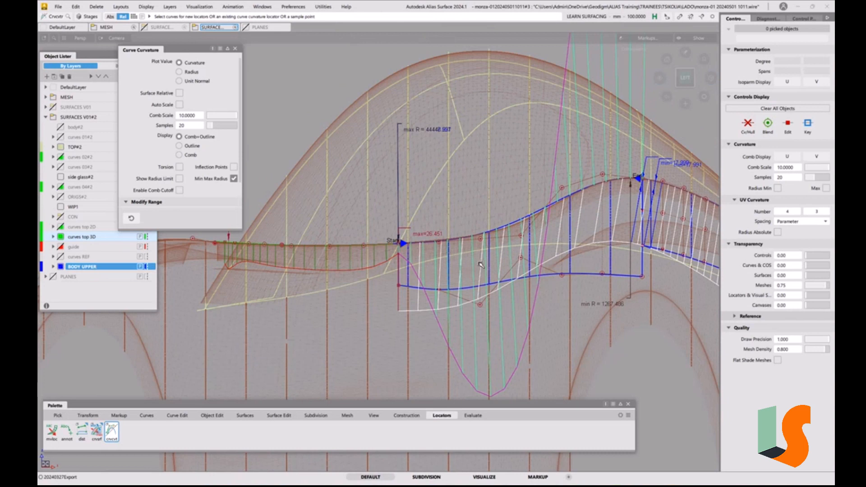
Set the move sensitivity to 50 and finely adjust the surface's corner CV and second upper-edge CV to smooth the combs
{"action": "key", "text": "t"}
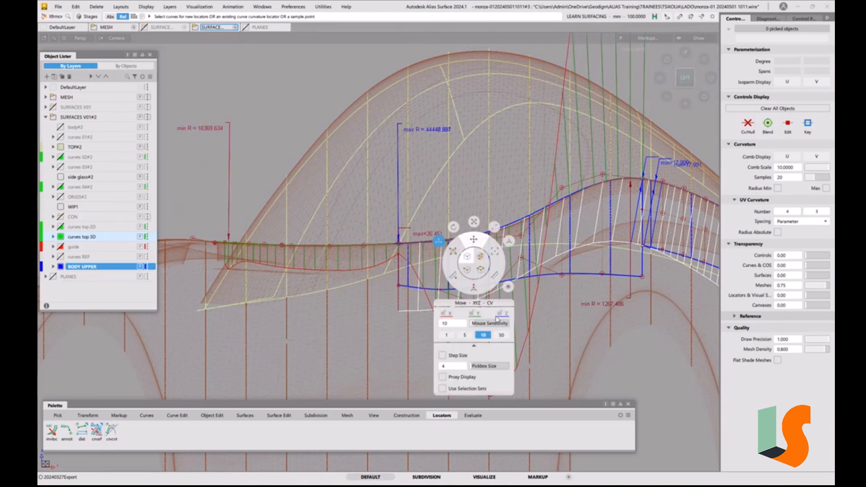
{"action": "left_click", "coordinate": [503, 337]}
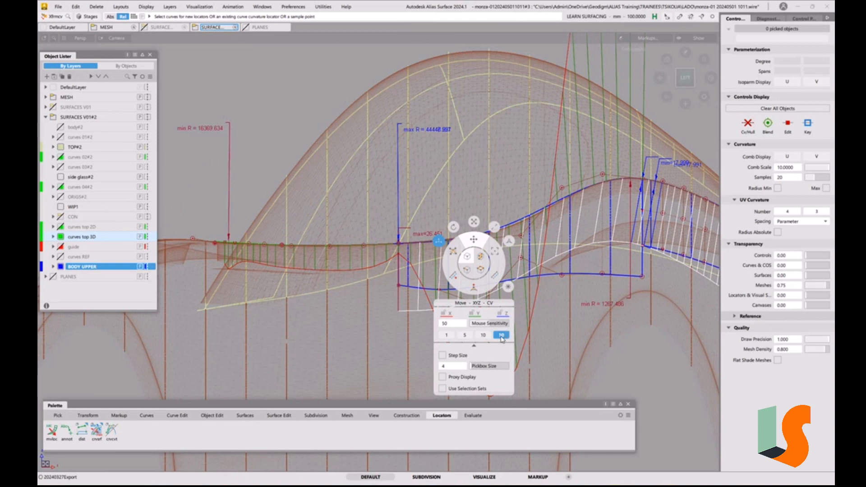
{"action": "left_click", "coordinate": [400, 246]}
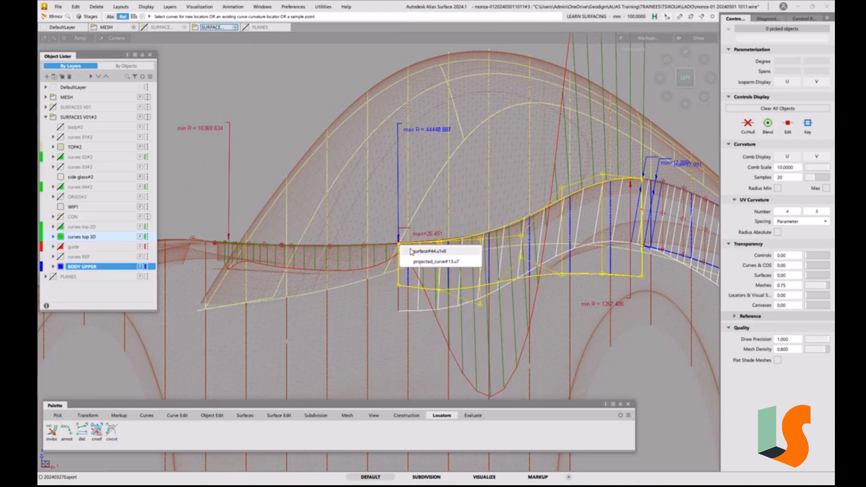
{"action": "left_click", "coordinate": [411, 251]}
{"action": "right_click_drag", "start_coordinate": [389, 190], "coordinate": [391, 189]}
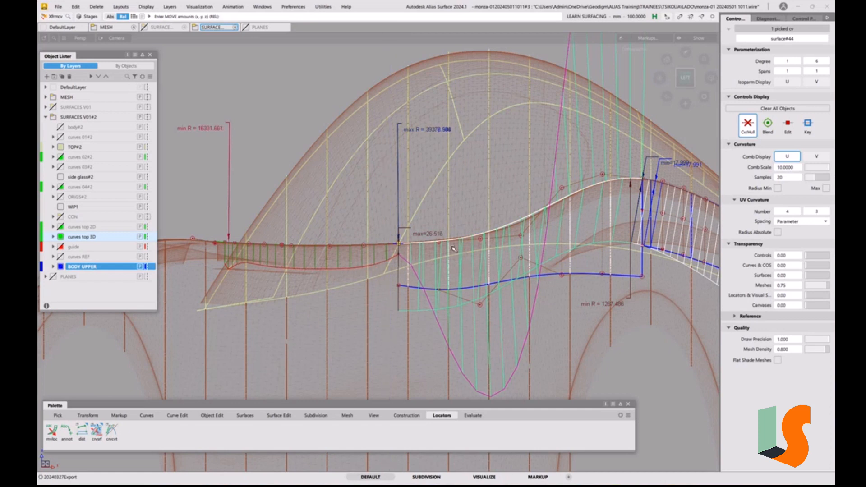
{"action": "right_click_drag", "start_coordinate": [439, 219], "coordinate": [441, 223]}
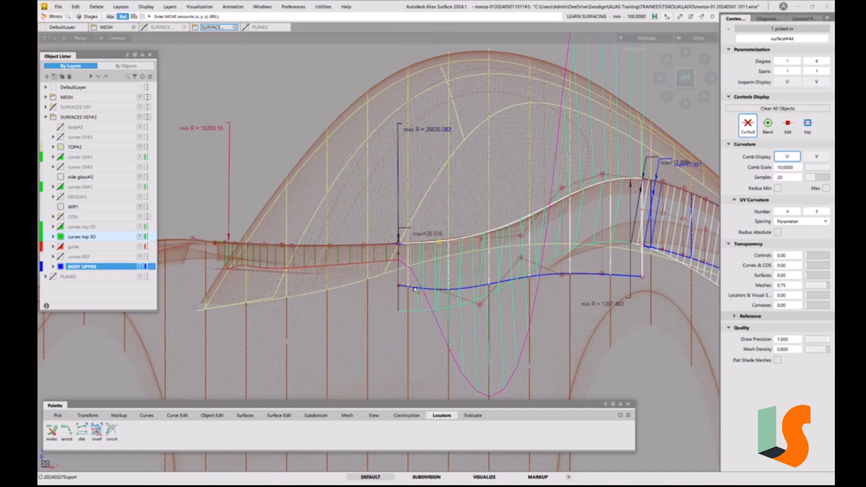
Nudge the third CV along the BODY UPPER surface's upper edge to refine the combs near the join
{"action": "left_click", "coordinate": [479, 238]}
{"action": "right_click_drag", "start_coordinate": [465, 199], "coordinate": [462, 197]}
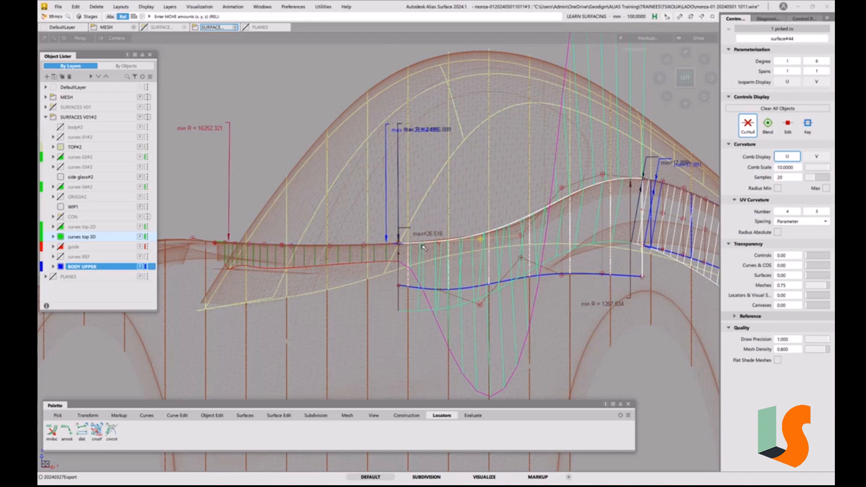
{"action": "right_click_drag", "start_coordinate": [465, 207], "coordinate": [465, 199]}
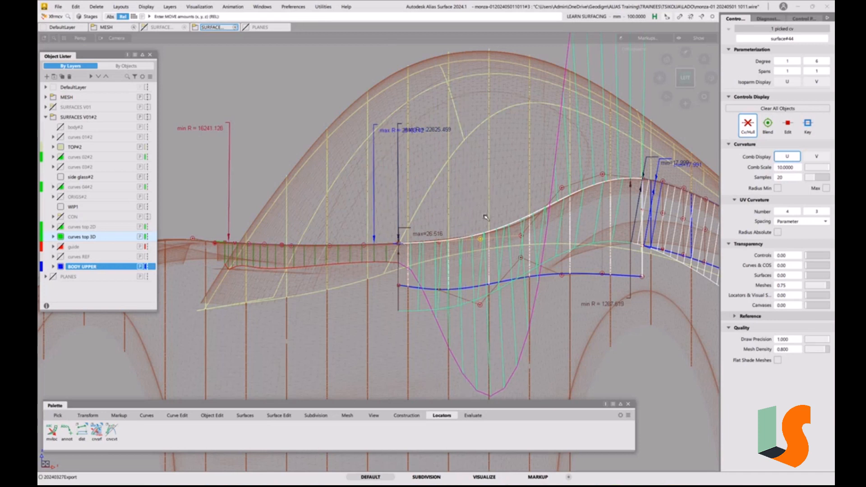
Rework the corner, second and third upper-edge CVs of the BODY UPPER surface to even out the curvature flow into the side curve
{"action": "left_click", "coordinate": [522, 236]}
{"action": "left_click", "coordinate": [481, 240]}
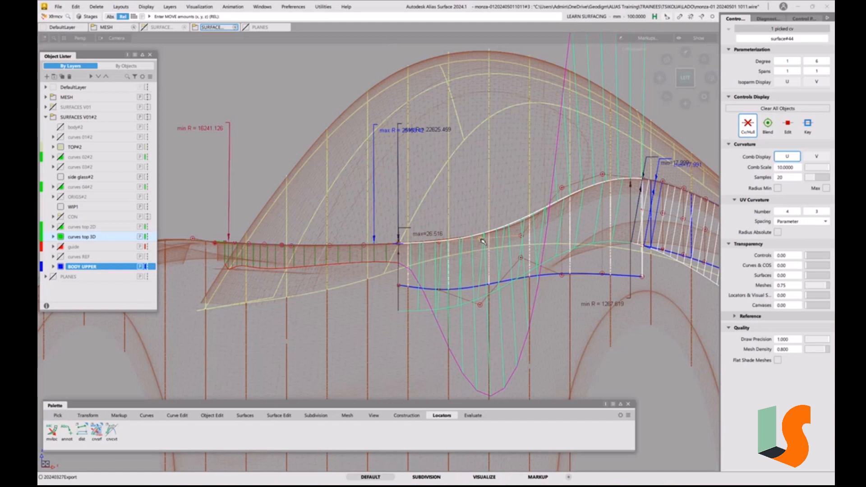
{"action": "left_click", "coordinate": [439, 242]}
{"action": "right_click_drag", "start_coordinate": [441, 215], "coordinate": [423, 222]}
{"action": "left_click", "coordinate": [398, 243]}
{"action": "left_click", "coordinate": [407, 249]}
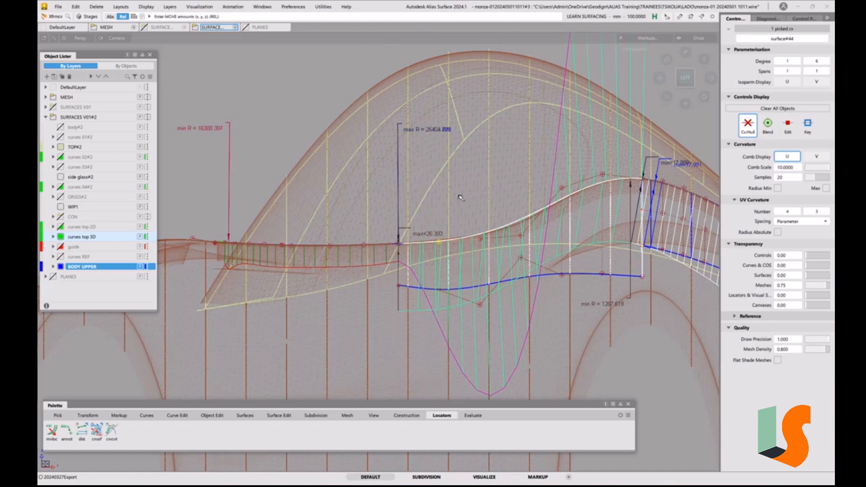
{"action": "right_click_drag", "start_coordinate": [460, 199], "coordinate": [484, 196]}
{"action": "left_click", "coordinate": [481, 240]}
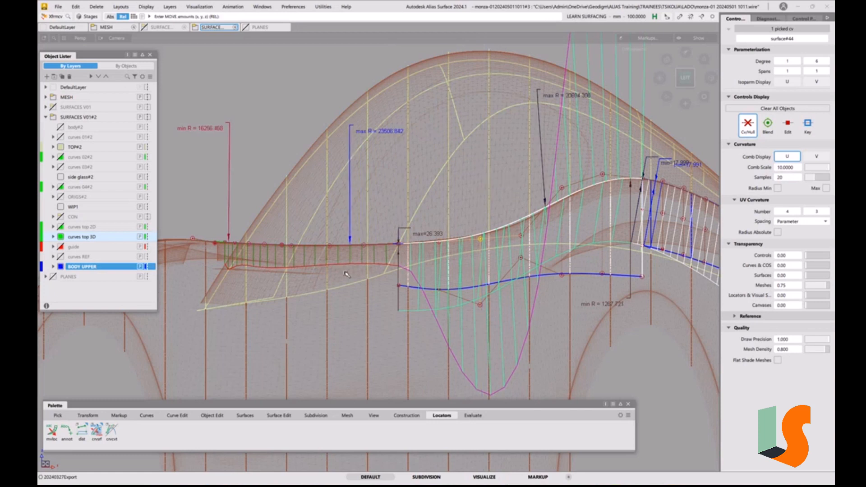
Hide the CVs and hull of the short degree 4 curve beyond the side curve's far end, then deselect it
{"action": "mouse_move", "coordinate": [349, 292]}
{"action": "left_mouse_down", "text": "ctrl+shift"}
{"action": "mouse_move", "coordinate": [350, 274]}
{"action": "mouse_move", "coordinate": [350, 283]}
{"action": "left_mouse_up", "text": "ctrl+shift"}
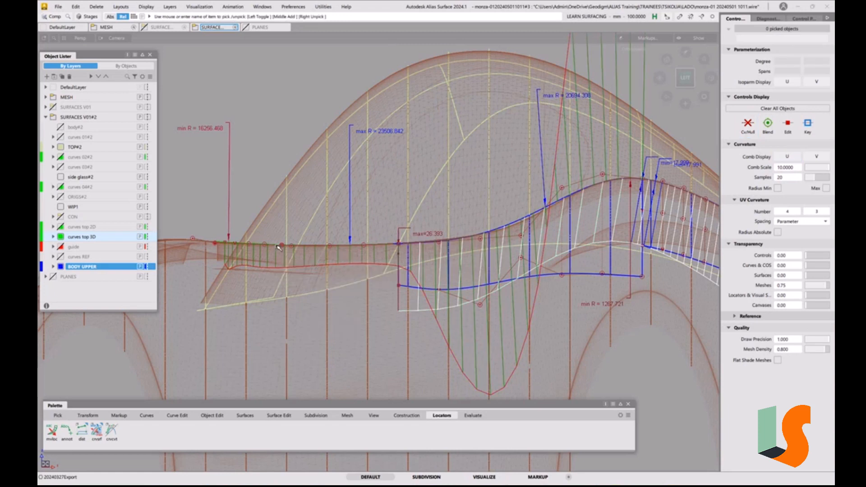
{"action": "left_click", "coordinate": [278, 247]}
{"action": "left_click", "coordinate": [297, 263]}
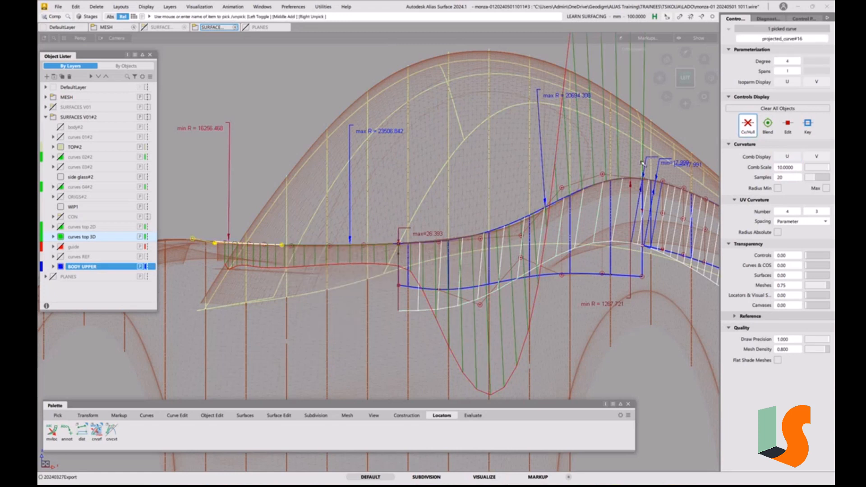
{"action": "left_click", "coordinate": [752, 132]}
{"action": "left_click_drag", "start_coordinate": [377, 292], "coordinate": [375, 268], "text": "ctrl+shift"}
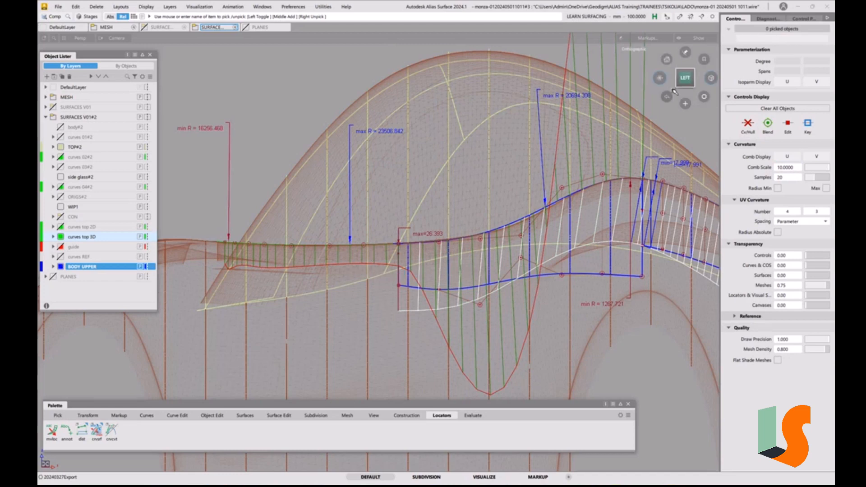
Nudge the fourth and fifth CVs from the side curve's far end to even out its curvature comb
{"action": "left_click_drag", "start_coordinate": [660, 78], "coordinate": [568, 109]}
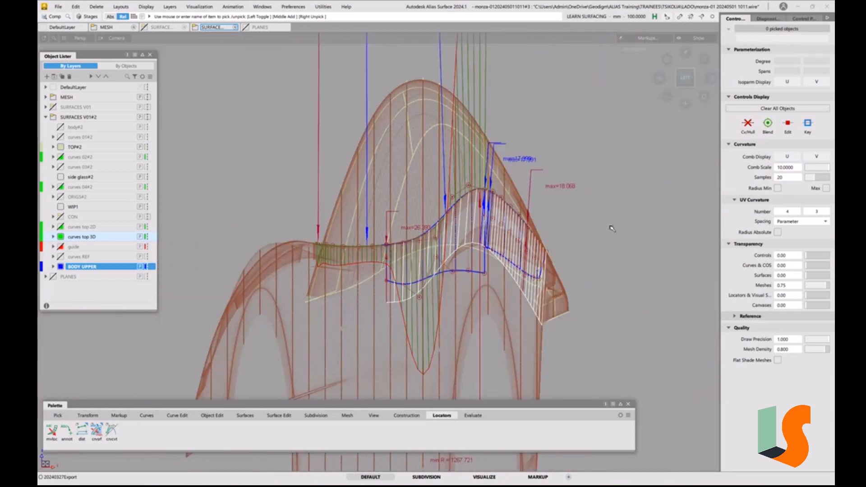
{"action": "right_click_drag", "start_coordinate": [363, 286], "coordinate": [347, 224], "text": "alt+shift"}
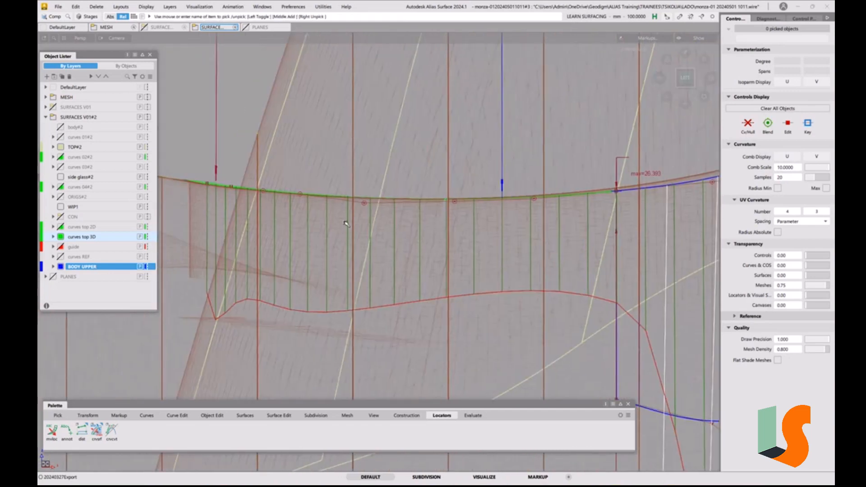
{"action": "left_click", "coordinate": [301, 197]}
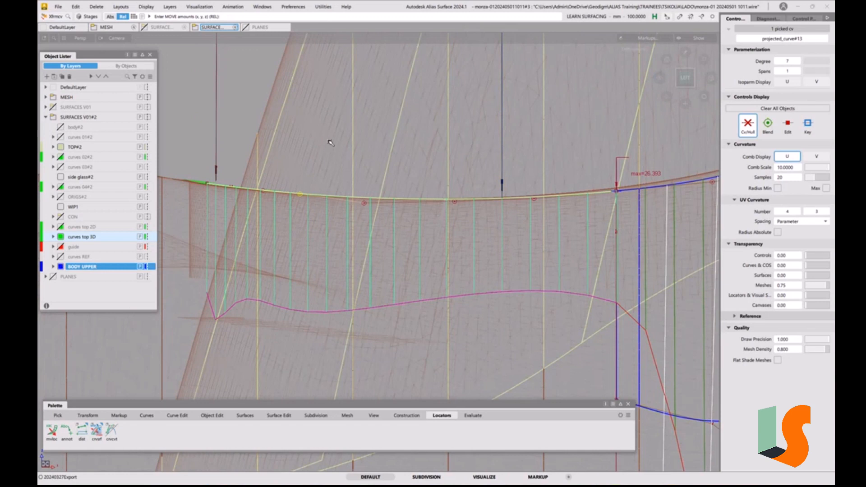
{"action": "left_click", "coordinate": [364, 203]}
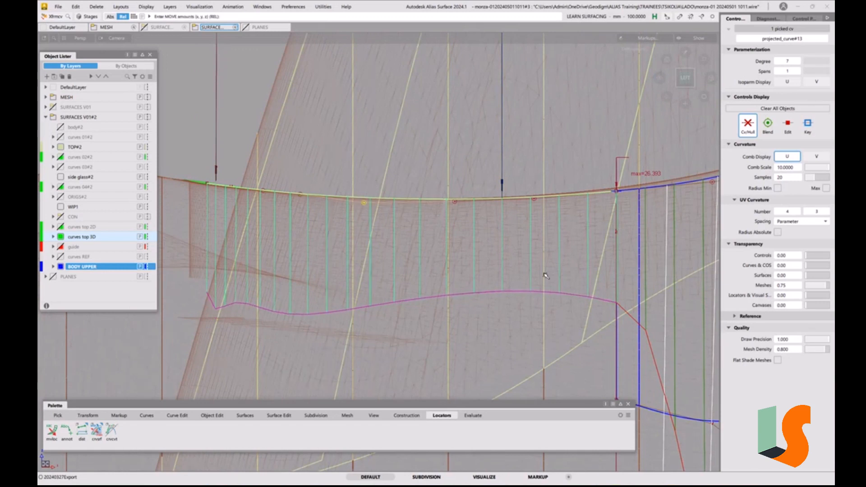
{"action": "right_click_drag", "start_coordinate": [453, 171], "coordinate": [455, 136]}
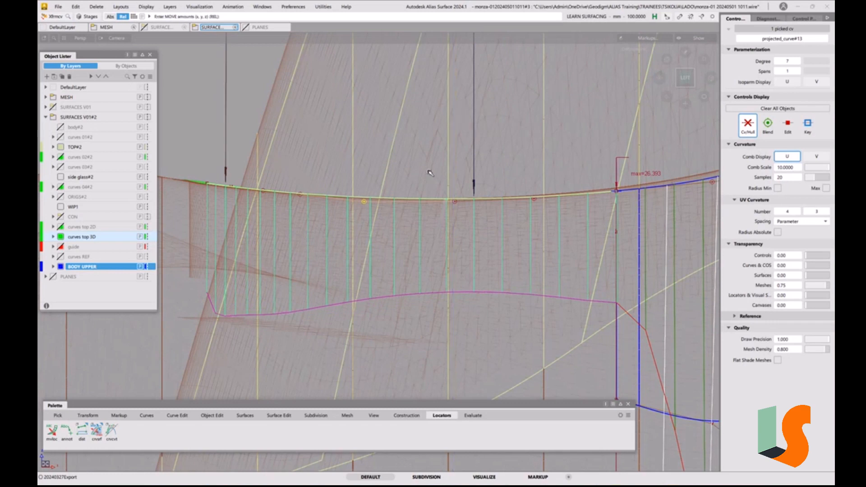
Adjust the third and fourth CVs near the side curve's far end, keeping watch on the comb shape there
{"action": "left_click", "coordinate": [264, 192]}
{"action": "right_click_drag", "start_coordinate": [301, 151], "coordinate": [312, 165]}
{"action": "left_click", "coordinate": [301, 194]}
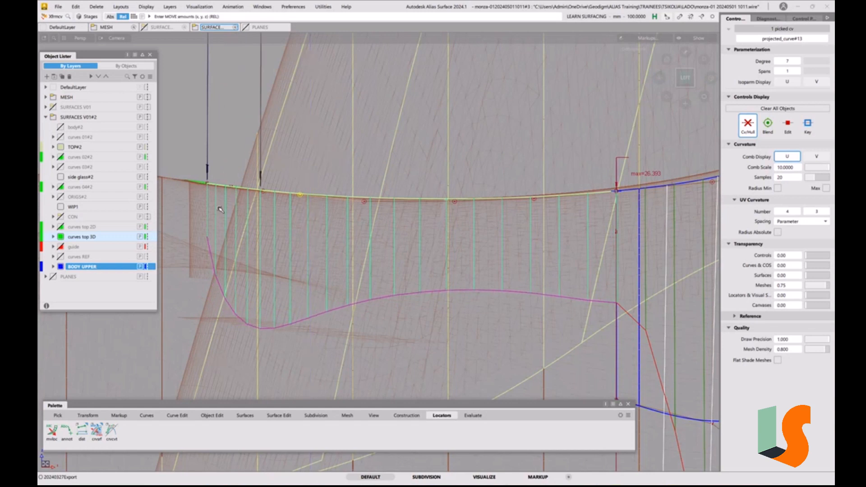
{"action": "left_click_drag", "start_coordinate": [214, 198], "coordinate": [213, 182], "text": "ctrl+shift"}
{"action": "left_click_drag", "start_coordinate": [210, 194], "coordinate": [239, 195], "text": "ctrl+shift"}
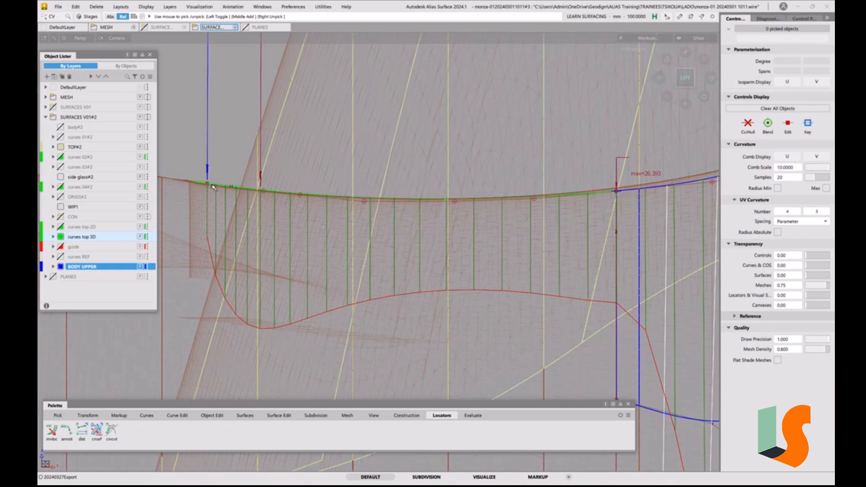
{"action": "left_click", "coordinate": [208, 184]}
{"action": "left_click_drag", "start_coordinate": [323, 260], "coordinate": [320, 227], "text": "ctrl+shift"}
Reselect the side curve's fourth CV from the far end and shift it slightly to soften the comb
{"action": "right_click_drag", "start_coordinate": [392, 189], "coordinate": [492, 230], "text": "alt+shift"}
{"action": "middle_click_drag", "start_coordinate": [492, 230], "coordinate": [352, 216], "text": "alt+shift"}
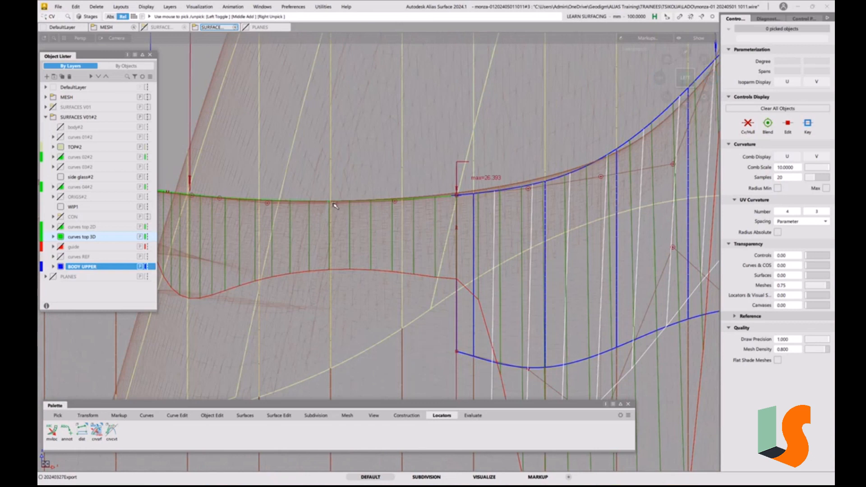
{"action": "left_click", "coordinate": [269, 204]}
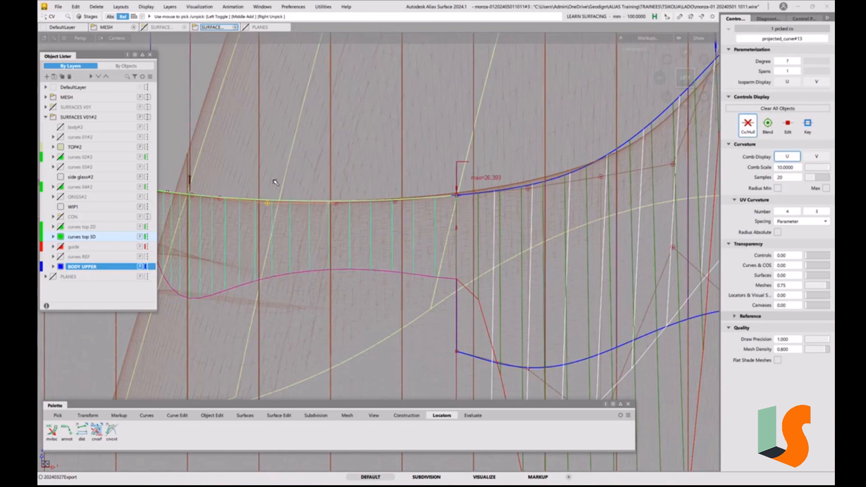
{"action": "left_click", "coordinate": [220, 199]}
{"action": "middle_click_drag", "start_coordinate": [302, 183], "coordinate": [279, 151], "text": "ctrl+shift"}
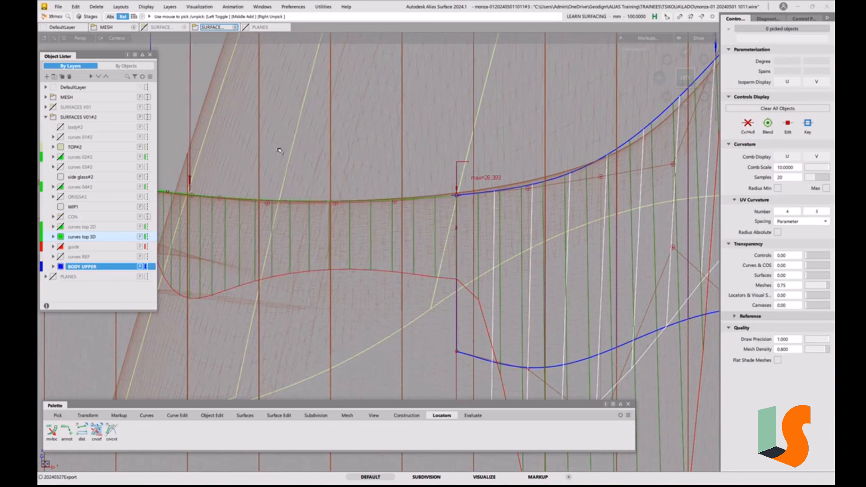
{"action": "left_click", "coordinate": [220, 199]}
{"action": "middle_click_drag", "start_coordinate": [235, 177], "coordinate": [325, 177], "text": "alt+shift"}
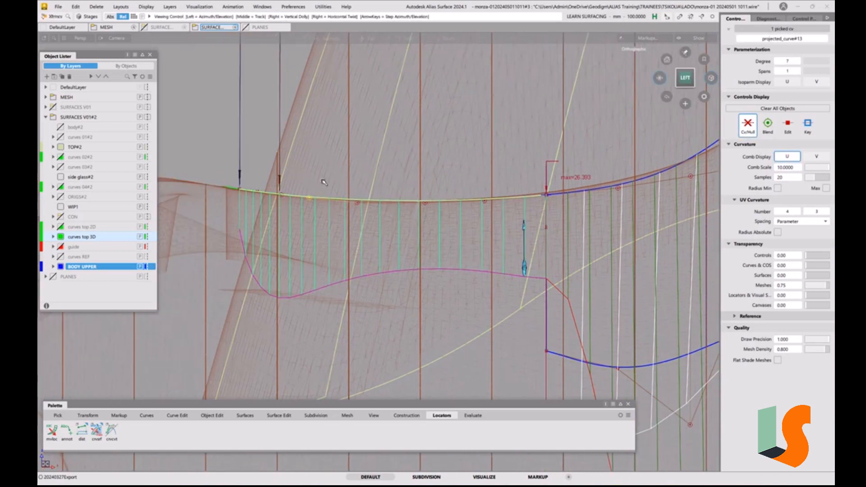
{"action": "right_click_drag", "start_coordinate": [318, 153], "coordinate": [323, 149]}
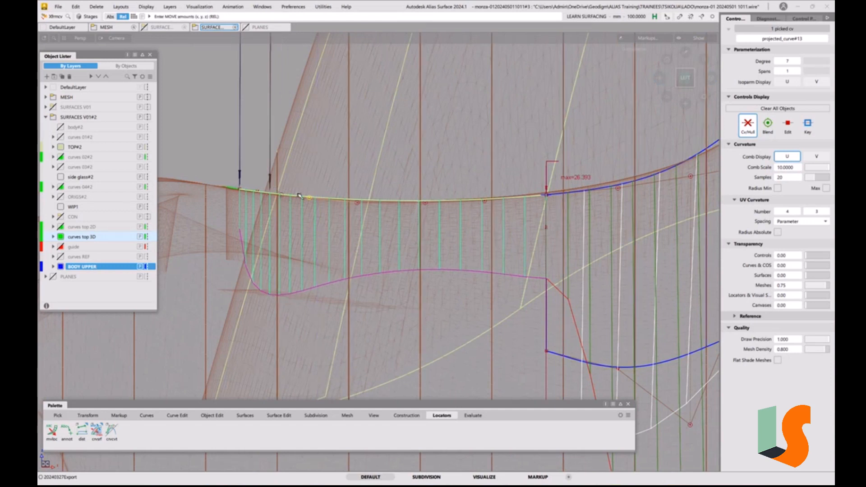
Fine-tune the fourth, fifth and sixth CVs from the side curve's far end to flatten the comb's middle stretch
{"action": "left_click", "coordinate": [360, 204]}
{"action": "right_click_drag", "start_coordinate": [360, 189], "coordinate": [328, 174]}
{"action": "left_click", "coordinate": [310, 198]}
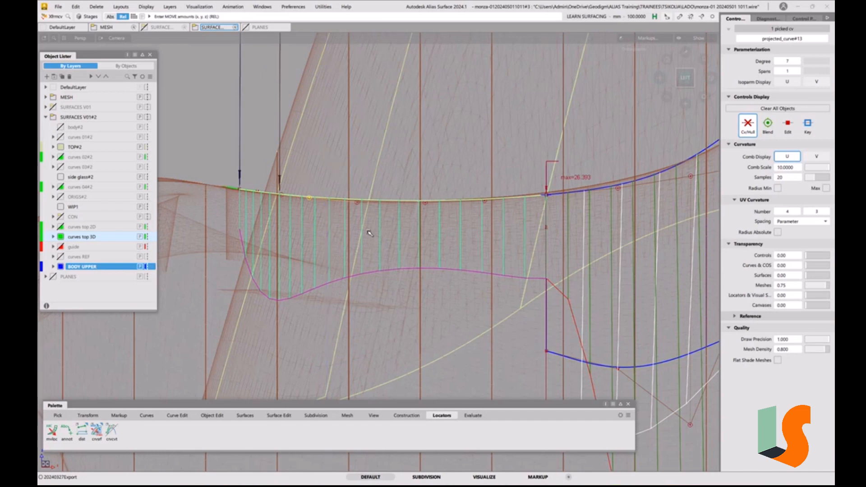
{"action": "left_click", "coordinate": [424, 204]}
{"action": "right_click_drag", "start_coordinate": [450, 155], "coordinate": [452, 158]}
Adjust the BODY UPPER surface's corner CV at the join and the second and third CVs along its upper edge
{"action": "middle_click_drag", "start_coordinate": [521, 198], "coordinate": [368, 203], "text": "alt+shift"}
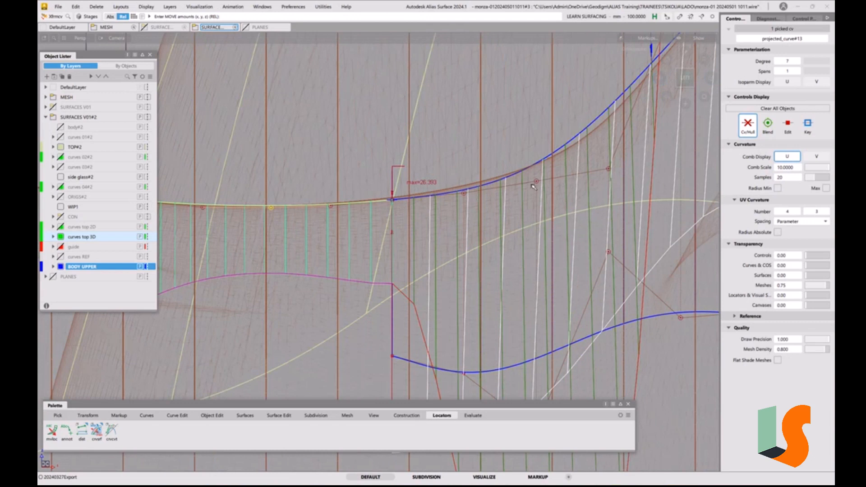
{"action": "left_click", "coordinate": [391, 200]}
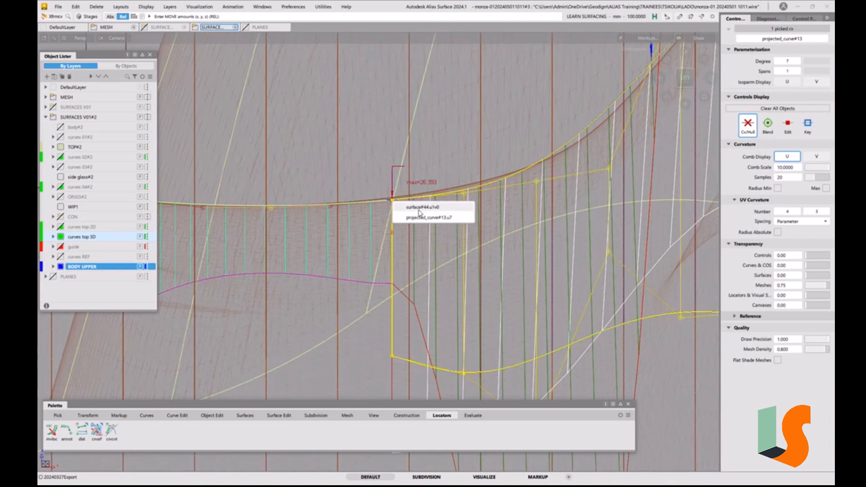
{"action": "left_click", "coordinate": [419, 209]}
{"action": "right_click_drag", "start_coordinate": [429, 155], "coordinate": [433, 145]}
{"action": "left_click", "coordinate": [464, 193]}
{"action": "right_click_drag", "start_coordinate": [467, 181], "coordinate": [469, 167]}
{"action": "left_click", "coordinate": [537, 182]}
{"action": "right_click_drag", "start_coordinate": [538, 182], "coordinate": [547, 112]}
Rebalance the fourth, third and corner CVs of the BODY UPPER surface's upper edge to smooth the curvature into the side curve
{"action": "right_click_drag", "start_coordinate": [451, 225], "coordinate": [401, 239], "text": "alt+shift"}
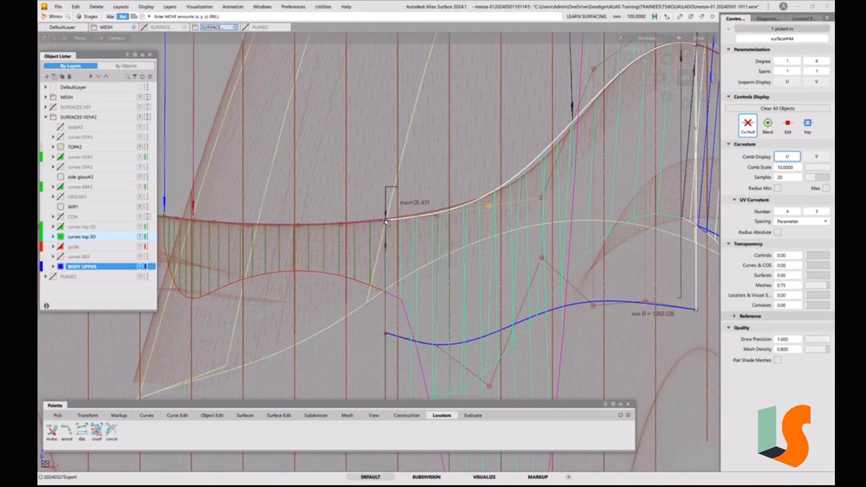
{"action": "left_click", "coordinate": [541, 200]}
{"action": "mouse_move", "coordinate": [469, 153]}
{"action": "right_mouse_down"}
{"action": "mouse_move", "coordinate": [470, 175]}
{"action": "mouse_move", "coordinate": [472, 156]}
{"action": "mouse_move", "coordinate": [478, 164]}
{"action": "right_mouse_up"}
{"action": "left_click", "coordinate": [490, 207]}
{"action": "left_click", "coordinate": [387, 223]}
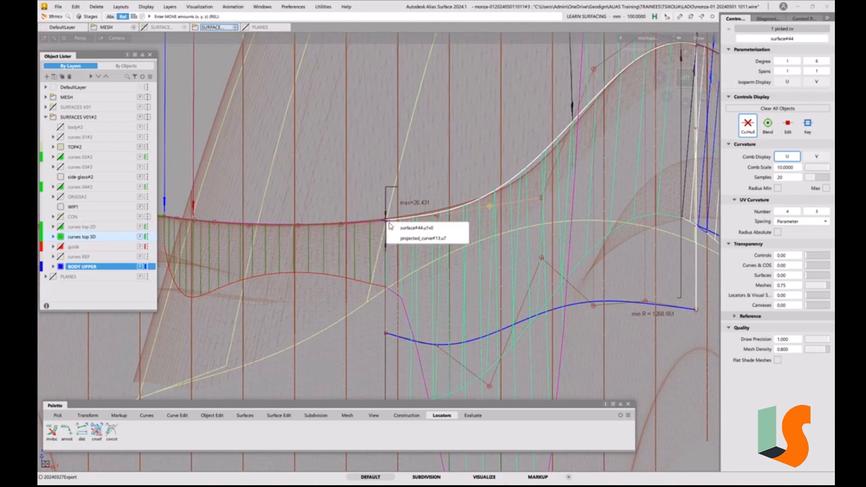
{"action": "left_click", "coordinate": [409, 230]}
{"action": "right_click_drag", "start_coordinate": [424, 185], "coordinate": [428, 180]}
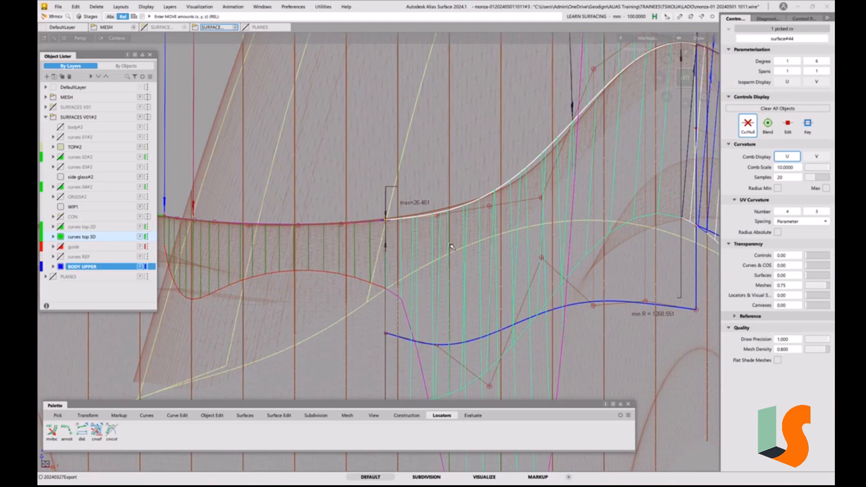
Examine the curvature combs of the side curve and BODY UPPER surface across the join in side, perspective and top views
{"action": "left_click_drag", "start_coordinate": [450, 265], "coordinate": [450, 219], "text": "ctrl+shift"}
{"action": "right_click_drag", "start_coordinate": [451, 219], "coordinate": [444, 248], "text": "alt+shift"}
{"action": "middle_click_drag", "start_coordinate": [444, 248], "coordinate": [445, 267], "text": "alt+shift"}
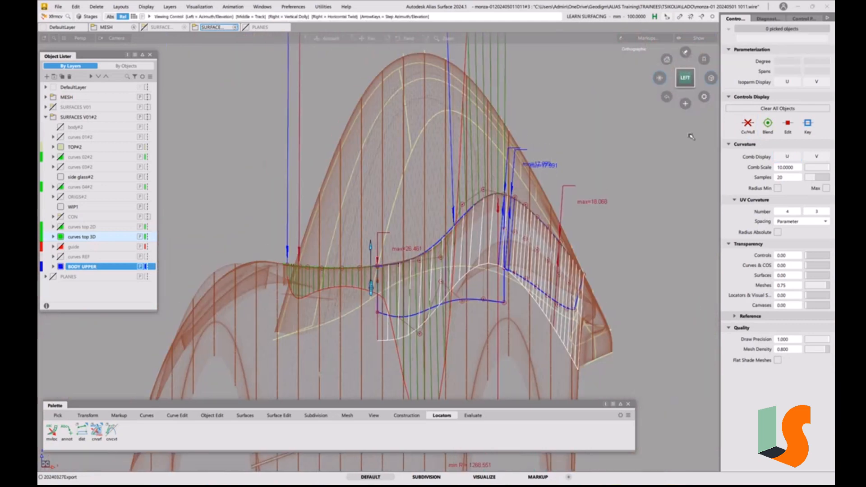
{"action": "left_click", "coordinate": [660, 79], "text": "alt+shift"}
{"action": "right_click_drag", "start_coordinate": [492, 281], "coordinate": [472, 240], "text": "alt+shift"}
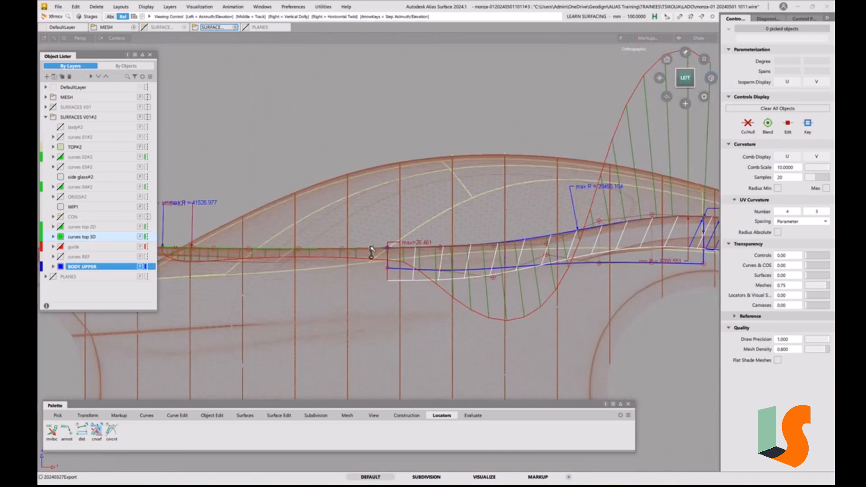
{"action": "middle_click_drag", "start_coordinate": [372, 252], "coordinate": [428, 268], "text": "alt+shift"}
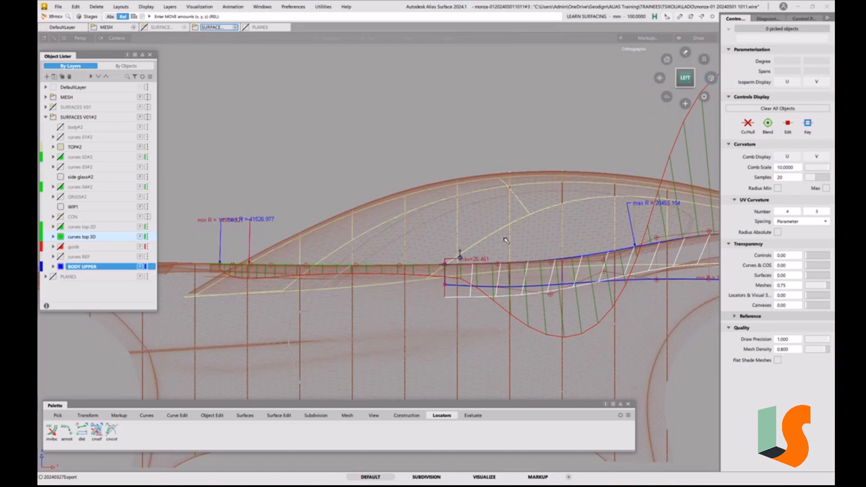
{"action": "left_click_drag", "start_coordinate": [458, 185], "coordinate": [476, 154], "text": "alt+shift"}
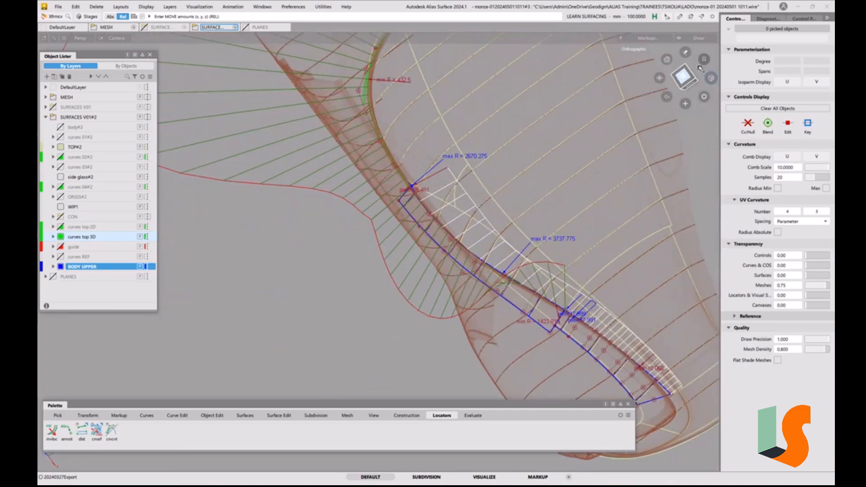
{"action": "left_click", "coordinate": [685, 78]}
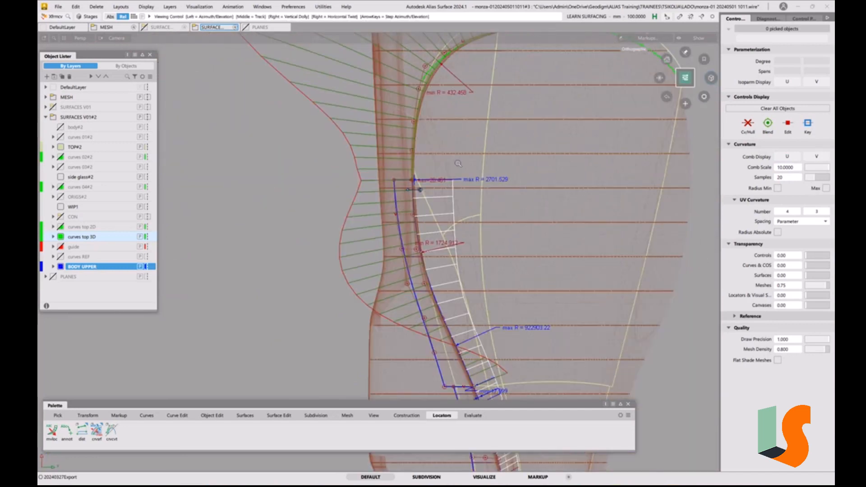
{"action": "right_click_drag", "start_coordinate": [447, 185], "coordinate": [440, 145], "text": "alt+shift"}
{"action": "middle_click_drag", "start_coordinate": [440, 145], "coordinate": [402, 234], "text": "alt+shift"}
{"action": "right_click_drag", "start_coordinate": [393, 270], "coordinate": [416, 244], "text": "alt+shift"}
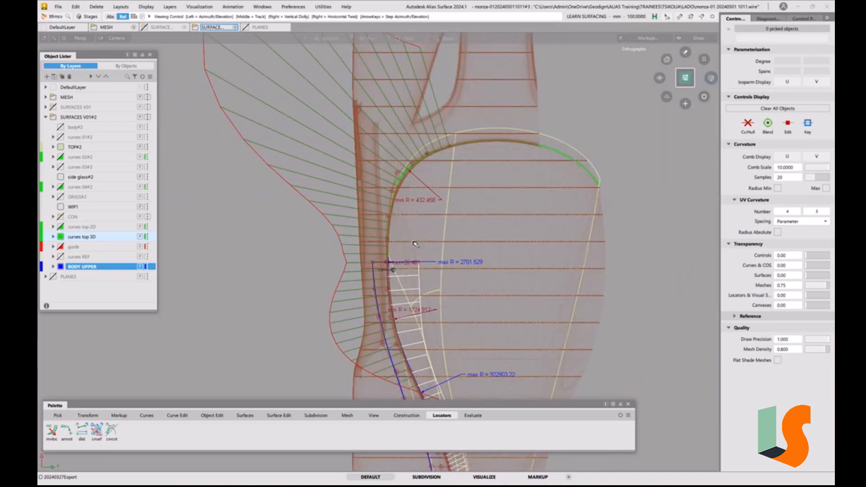
{"action": "middle_click_drag", "start_coordinate": [416, 244], "coordinate": [393, 291], "text": "alt+shift"}
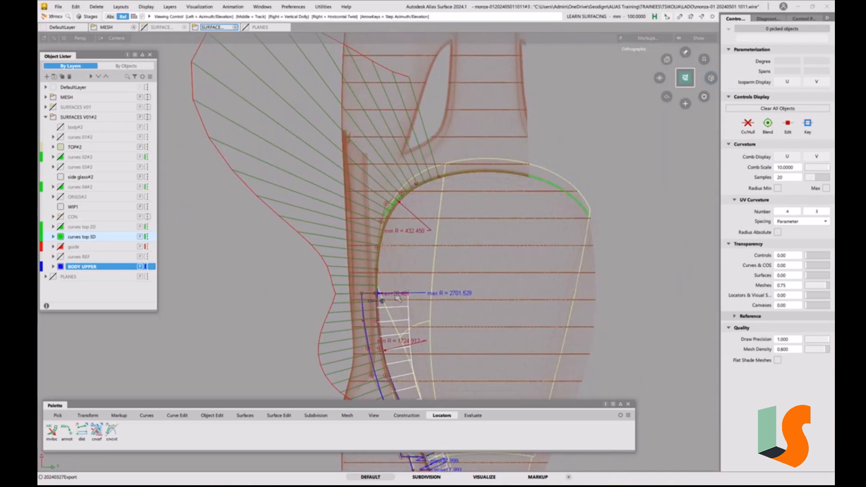
Nudge the side curve's fifth CV from the far end in the top view to smooth the comb, then deselect it
{"action": "right_click_drag", "start_coordinate": [442, 303], "coordinate": [424, 302], "text": "alt+shift"}
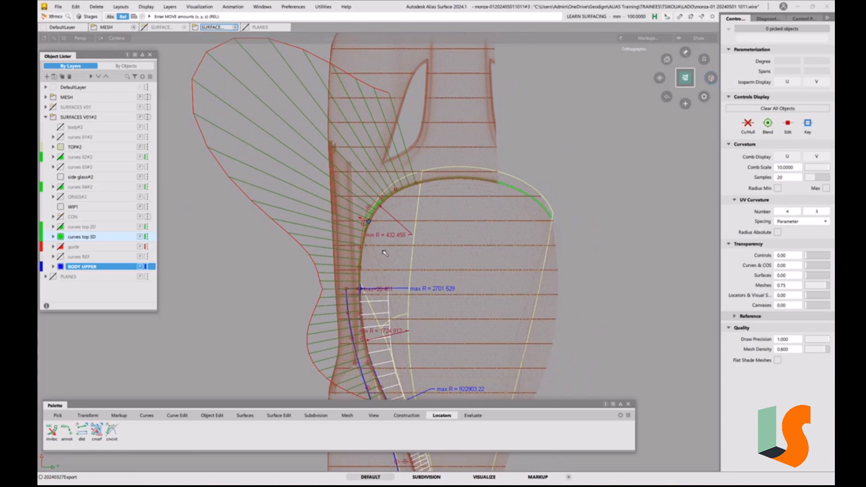
{"action": "right_click_drag", "start_coordinate": [385, 249], "coordinate": [388, 242], "text": "alt+shift"}
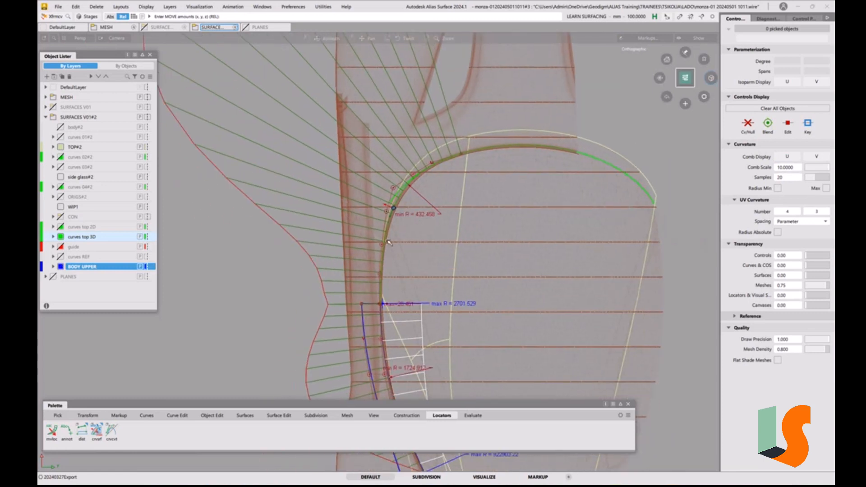
{"action": "left_click", "coordinate": [387, 213]}
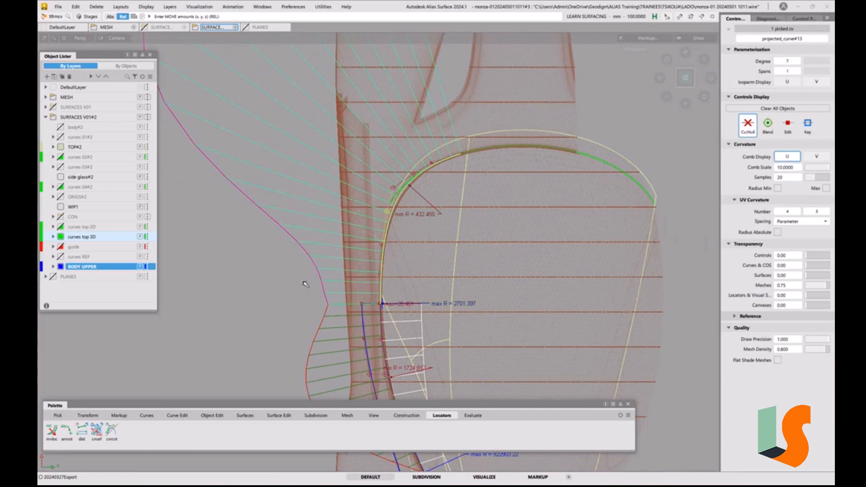
{"action": "middle_click_drag", "start_coordinate": [423, 259], "coordinate": [400, 263]}
{"action": "left_click", "coordinate": [457, 274]}
Delete all locators from the model
{"action": "right_click_drag", "start_coordinate": [457, 275], "coordinate": [282, 167], "text": "alt+shift"}
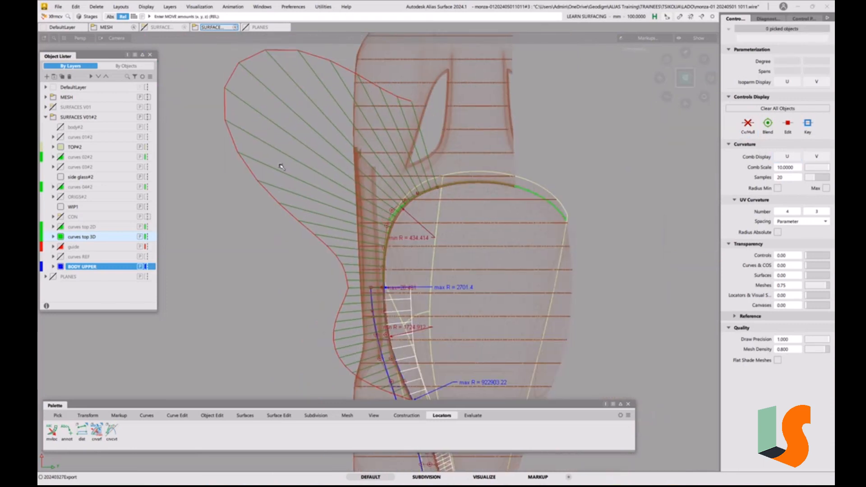
{"action": "left_click", "coordinate": [96, 6]}
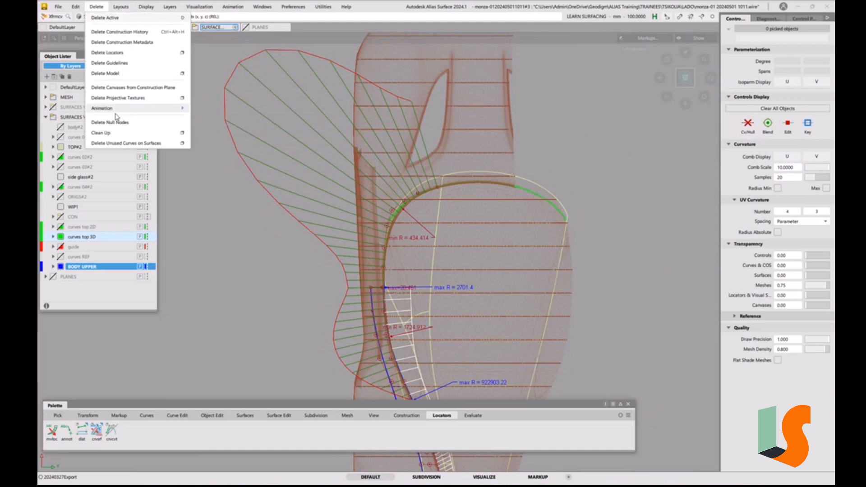
{"action": "left_click", "coordinate": [112, 53]}
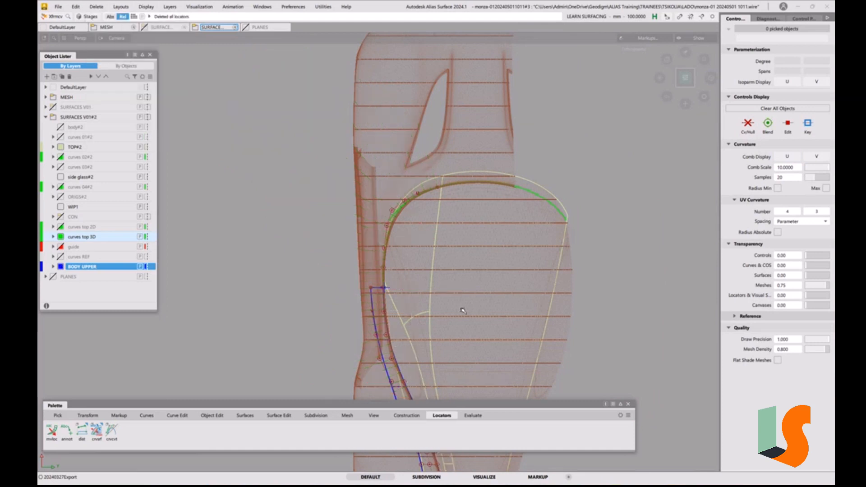
Inspect how the side curve wraps around TOP#2 and meets the BODY UPPER surface from several angles
{"action": "mouse_move", "coordinate": [379, 268]}
{"action": "left_mouse_down", "text": "alt+shift"}
{"action": "mouse_move", "coordinate": [379, 257]}
{"action": "mouse_move", "coordinate": [369, 257]}
{"action": "mouse_move", "coordinate": [400, 260]}
{"action": "mouse_move", "coordinate": [413, 249]}
{"action": "mouse_move", "coordinate": [447, 274]}
{"action": "left_mouse_up", "text": "alt+shift"}
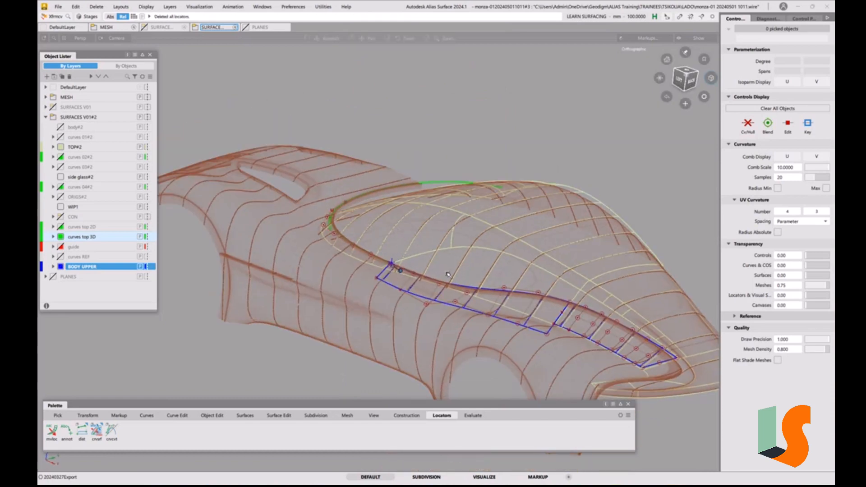
{"action": "right_click_drag", "start_coordinate": [447, 274], "coordinate": [483, 246], "text": "alt+shift"}
{"action": "left_click_drag", "start_coordinate": [483, 246], "coordinate": [373, 205], "text": "alt+shift"}
{"action": "middle_click_drag", "start_coordinate": [316, 160], "coordinate": [357, 230], "text": "alt+shift"}
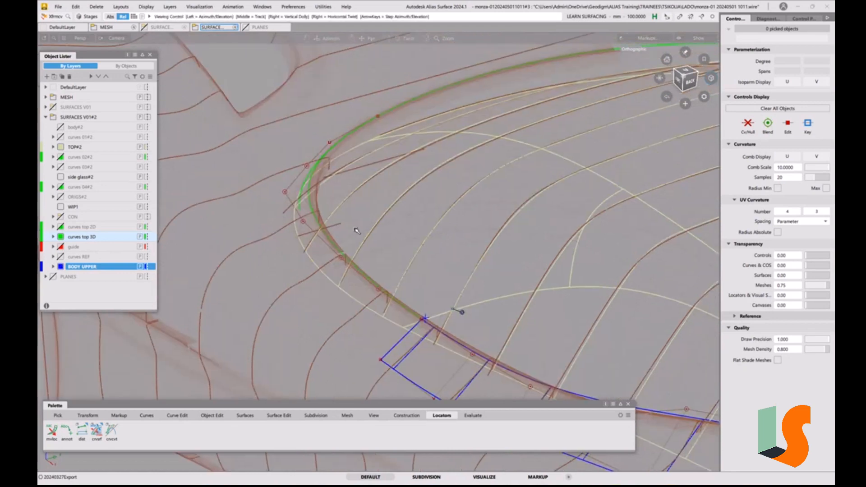
{"action": "left_click_drag", "start_coordinate": [357, 231], "coordinate": [397, 249], "text": "alt+shift"}
{"action": "middle_click_drag", "start_coordinate": [396, 249], "coordinate": [434, 356], "text": "alt+shift"}
{"action": "left_click", "coordinate": [369, 192], "text": "alt+shift"}
{"action": "left_click_drag", "start_coordinate": [368, 192], "coordinate": [442, 164], "text": "alt+shift"}
{"action": "middle_click_drag", "start_coordinate": [442, 164], "coordinate": [437, 189], "text": "alt+shift"}
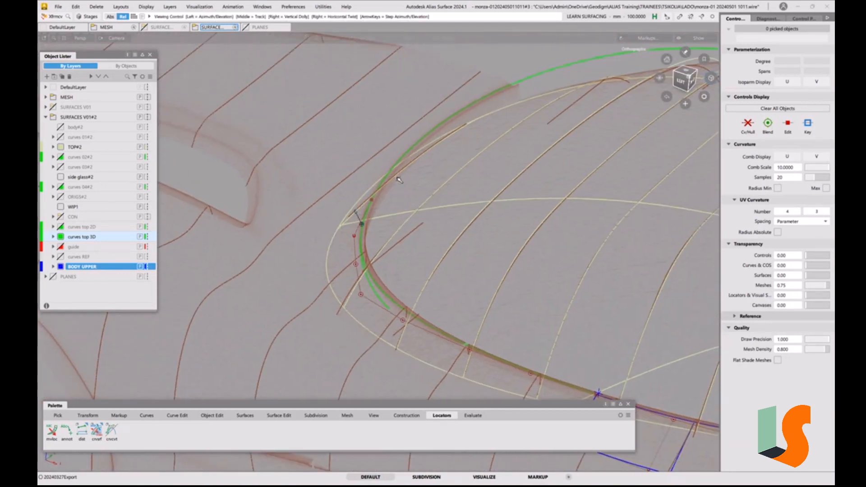
{"action": "right_click_drag", "start_coordinate": [398, 178], "coordinate": [420, 205], "text": "alt+shift"}
{"action": "middle_click_drag", "start_coordinate": [419, 205], "coordinate": [380, 206], "text": "alt+shift"}
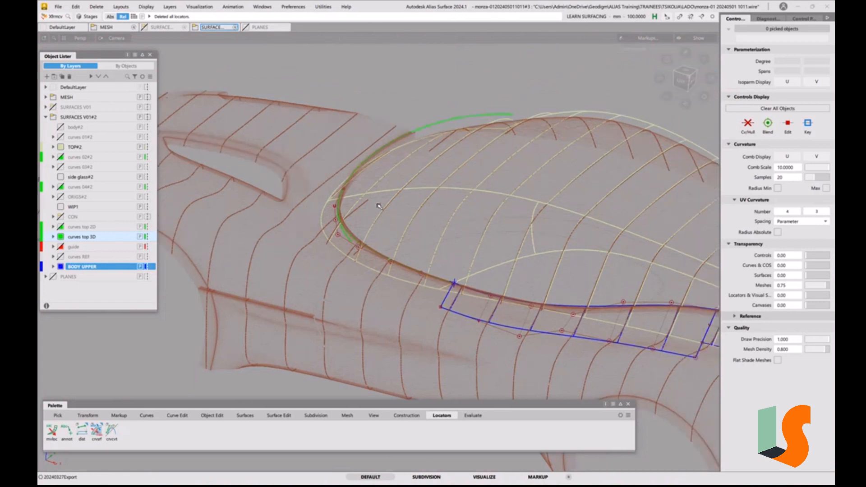
Review the construction options and examine the join between the side curve and the BODY UPPER surface up close
{"action": "left_click_drag", "start_coordinate": [370, 227], "coordinate": [434, 222], "text": "alt+shift"}
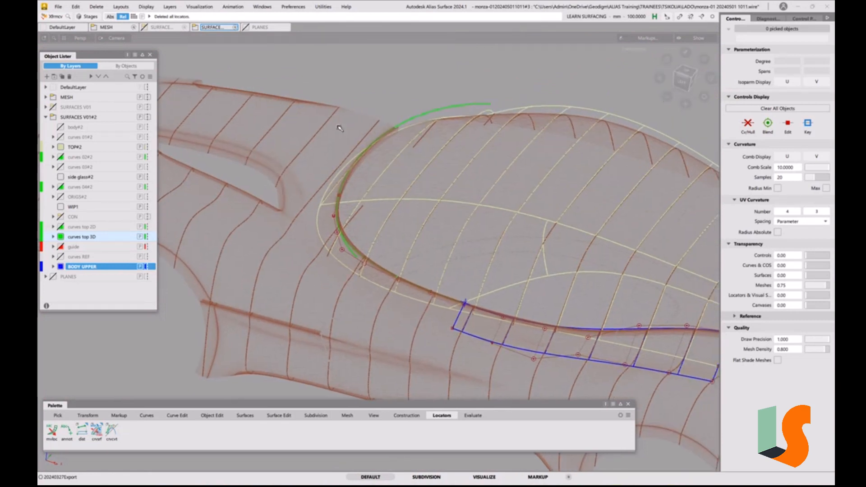
{"action": "left_click", "coordinate": [293, 6]}
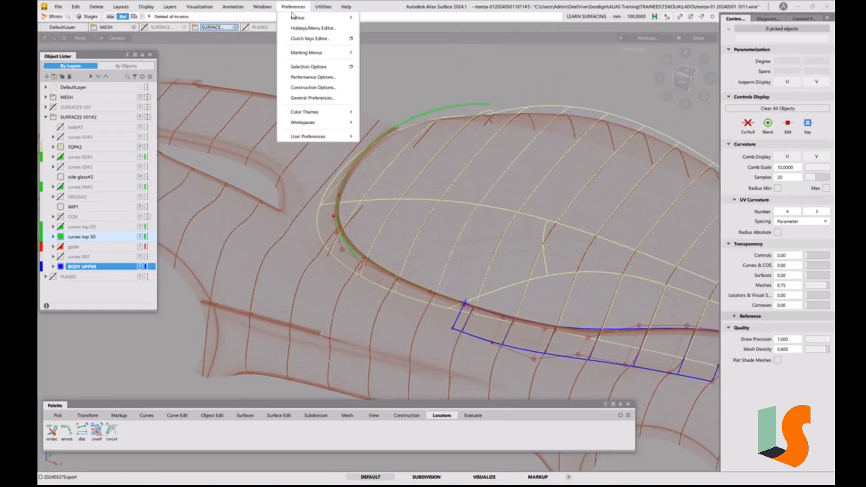
{"action": "left_click", "coordinate": [323, 90]}
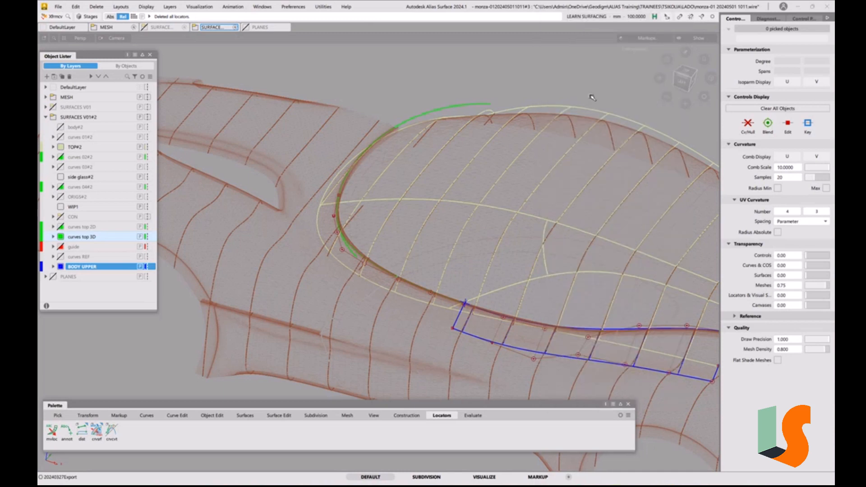
{"action": "left_click", "coordinate": [674, 17]}
{"action": "key", "text": "F2"}
{"action": "key", "text": "F2"}
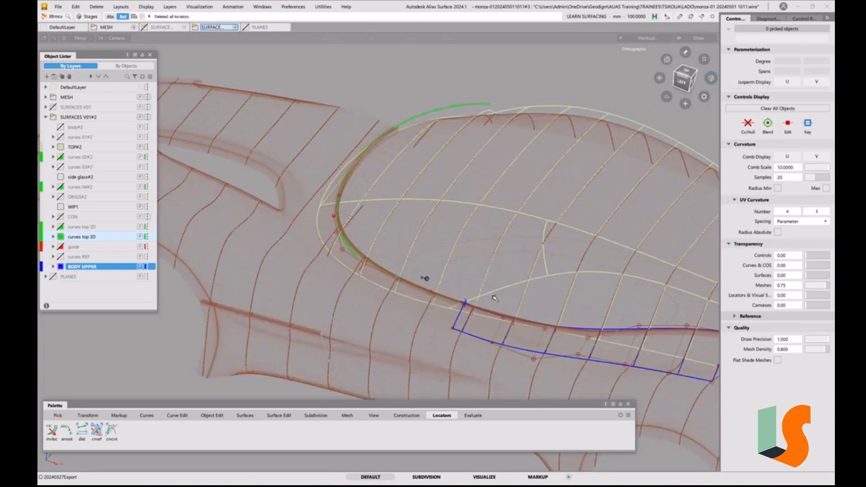
{"action": "left_click_drag", "start_coordinate": [499, 298], "coordinate": [448, 263], "text": "alt+shift"}
{"action": "left_click_drag", "start_coordinate": [374, 273], "coordinate": [409, 236], "text": "alt+shift"}
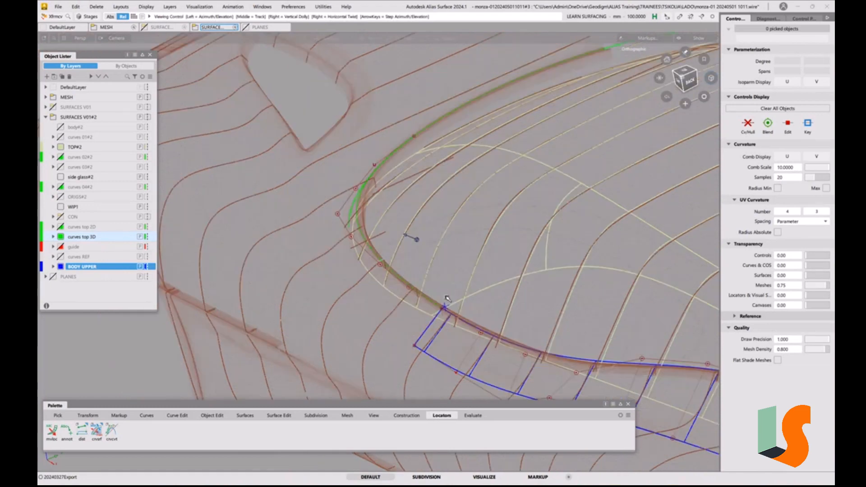
{"action": "scroll", "coordinate": [399, 277], "scroll_direction": "up", "scroll_amount": 6}
{"action": "middle_click_drag", "start_coordinate": [402, 274], "coordinate": [313, 145], "text": "alt+shift"}
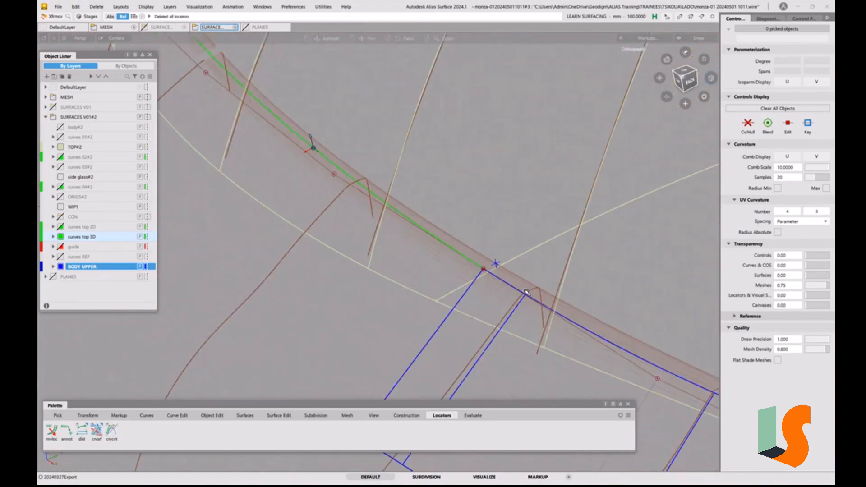
{"action": "right_click_drag", "start_coordinate": [491, 279], "coordinate": [436, 244], "text": "alt+shift"}
{"action": "middle_click_drag", "start_coordinate": [436, 244], "coordinate": [519, 339], "text": "alt+shift"}
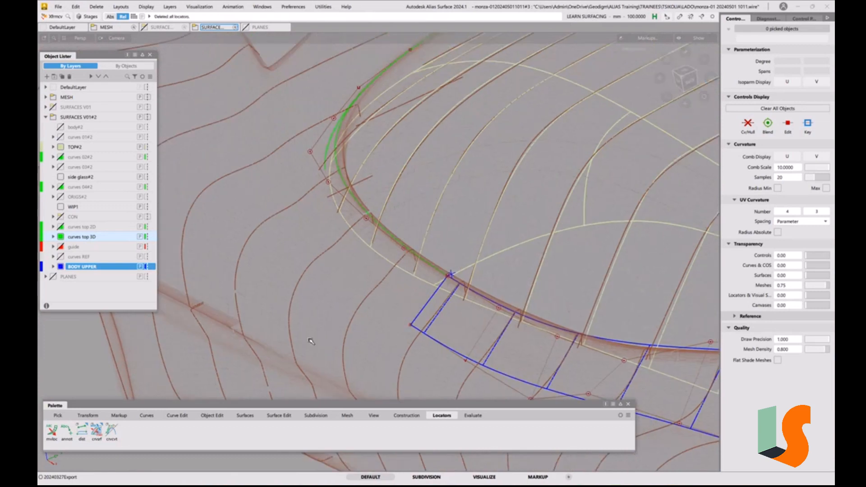
Build a one-generation, one-rail Rail surface with G0 continuity, sweeping the BODY UPPER surface's end edge along the side curve around TOP#2
{"action": "left_click", "coordinate": [239, 417]}
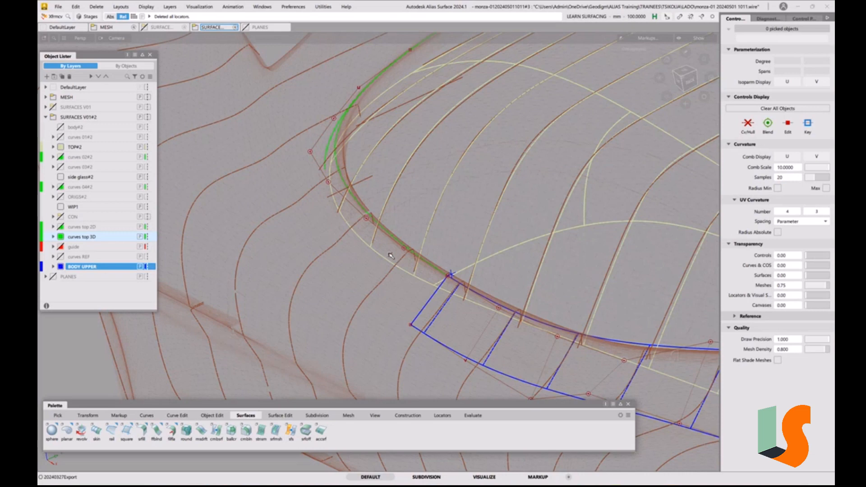
{"action": "middle_click_drag", "start_coordinate": [452, 333], "coordinate": [369, 286], "text": "alt+shift"}
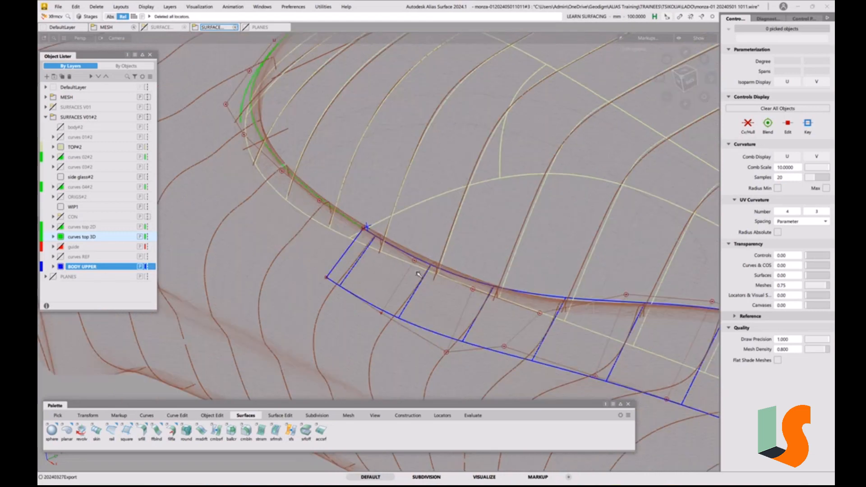
{"action": "scroll", "coordinate": [424, 297], "scroll_direction": "down", "scroll_amount": 3}
{"action": "middle_click_drag", "start_coordinate": [458, 323], "coordinate": [395, 310], "text": "alt+shift"}
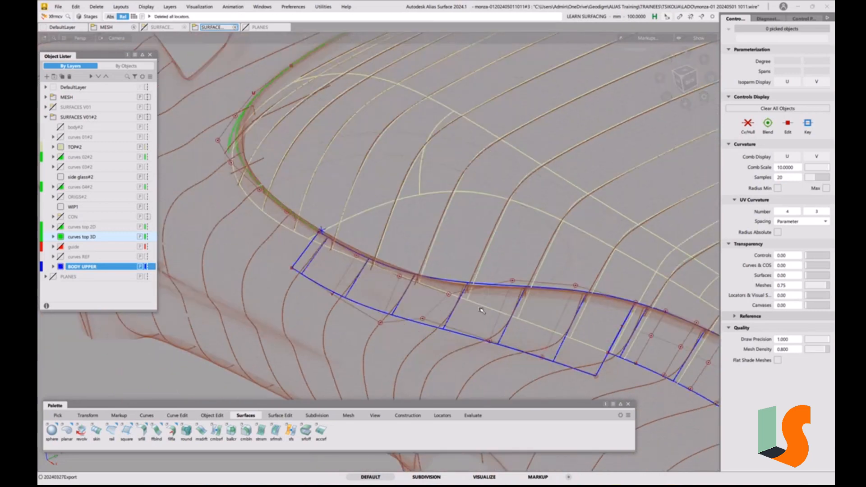
{"action": "middle_click_drag", "start_coordinate": [316, 303], "coordinate": [429, 344], "text": "alt+shift"}
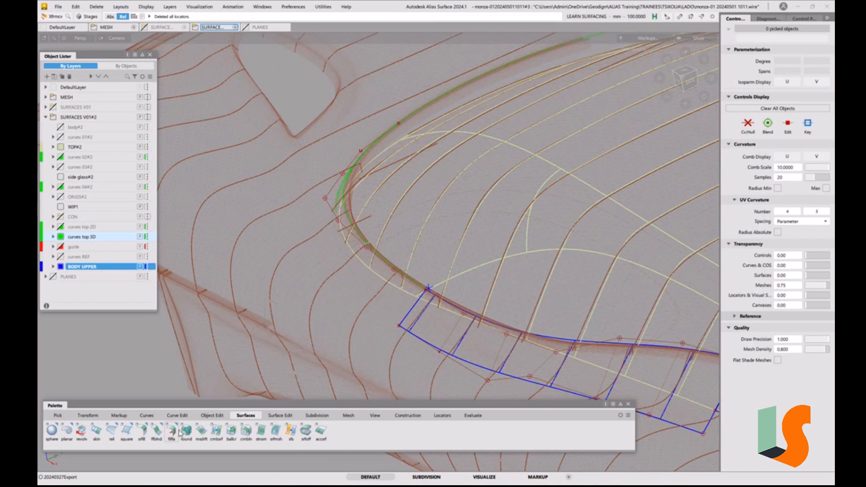
{"action": "left_click", "coordinate": [111, 434]}
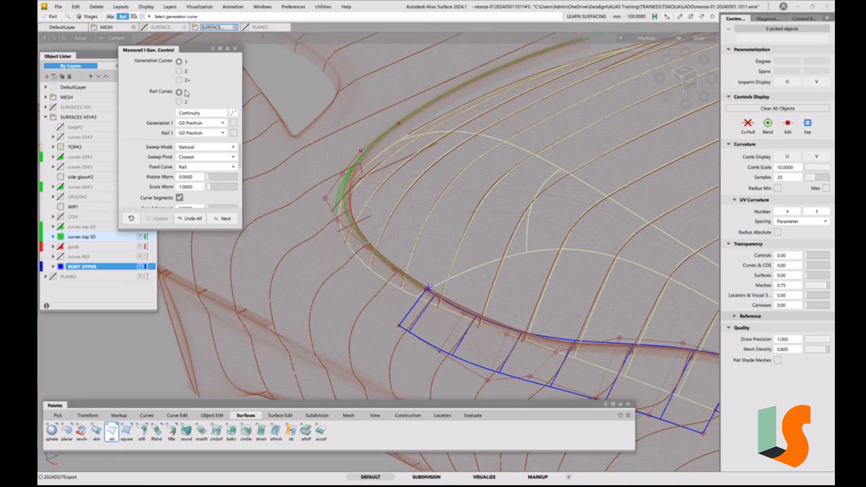
{"action": "left_click", "coordinate": [412, 312]}
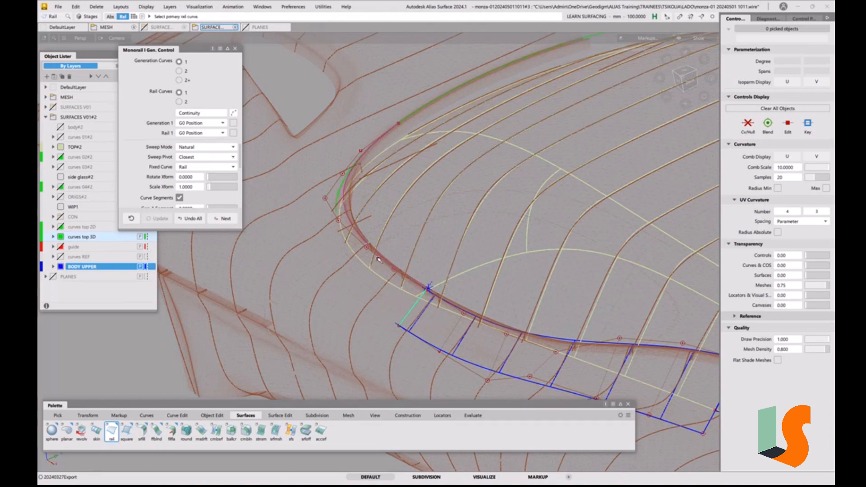
{"action": "left_click", "coordinate": [366, 241]}
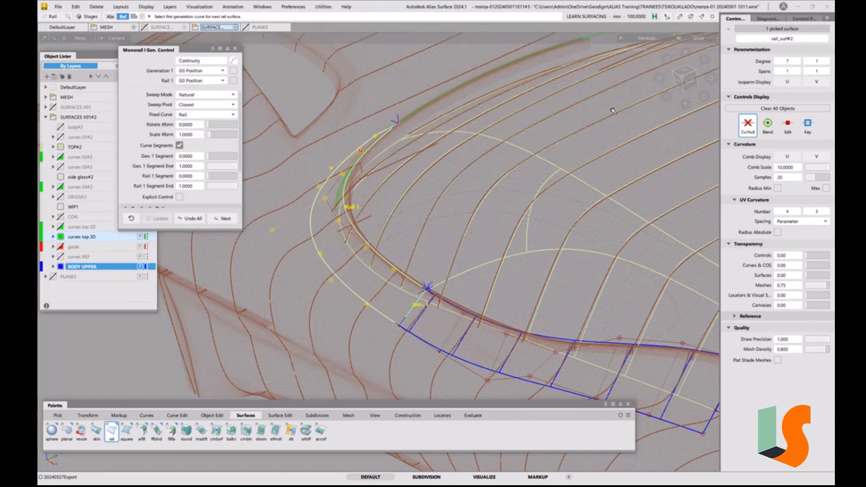
Try the Parallel sweep mode on the new rail surface in the top view, then return it to Natural
{"action": "left_click", "coordinate": [682, 73]}
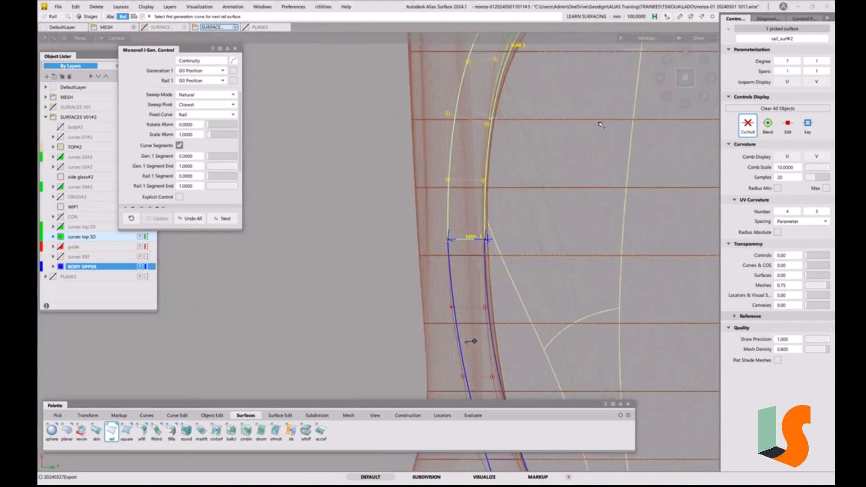
{"action": "middle_click_drag", "start_coordinate": [600, 122], "coordinate": [461, 222], "text": "alt+shift"}
{"action": "right_click_drag", "start_coordinate": [461, 221], "coordinate": [418, 226], "text": "alt+shift"}
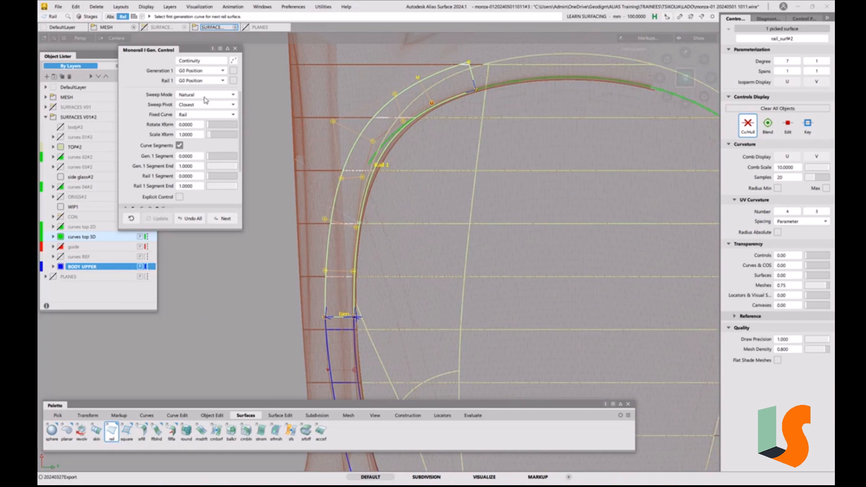
{"action": "left_click", "coordinate": [232, 96]}
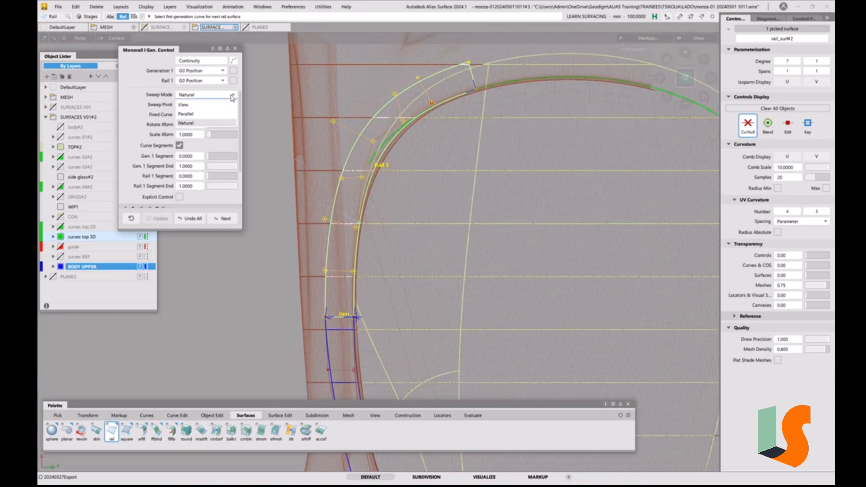
{"action": "left_click", "coordinate": [185, 114]}
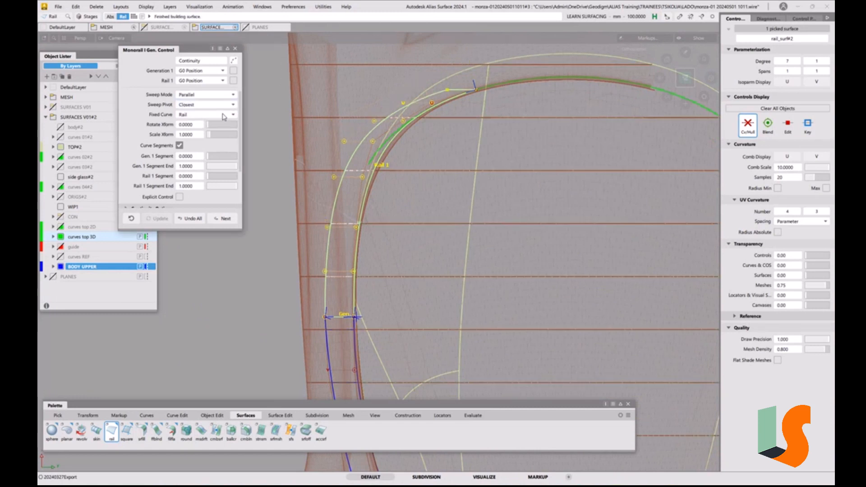
{"action": "left_click", "coordinate": [206, 97]}
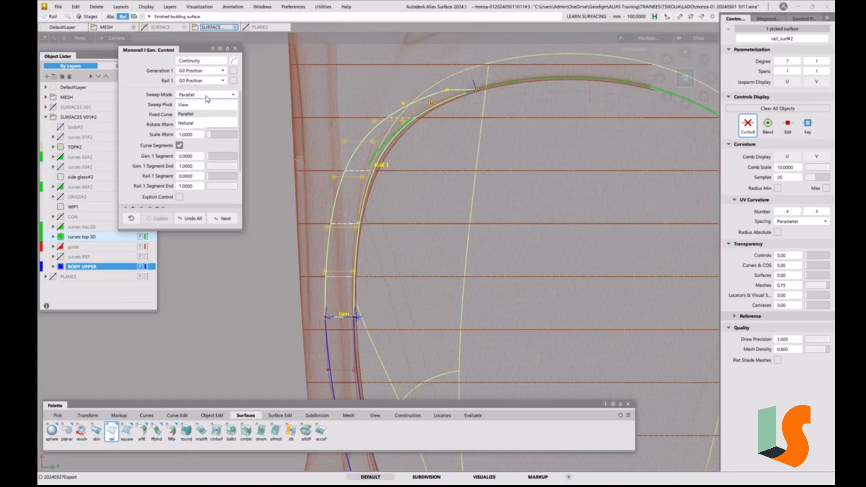
{"action": "left_click", "coordinate": [199, 123]}
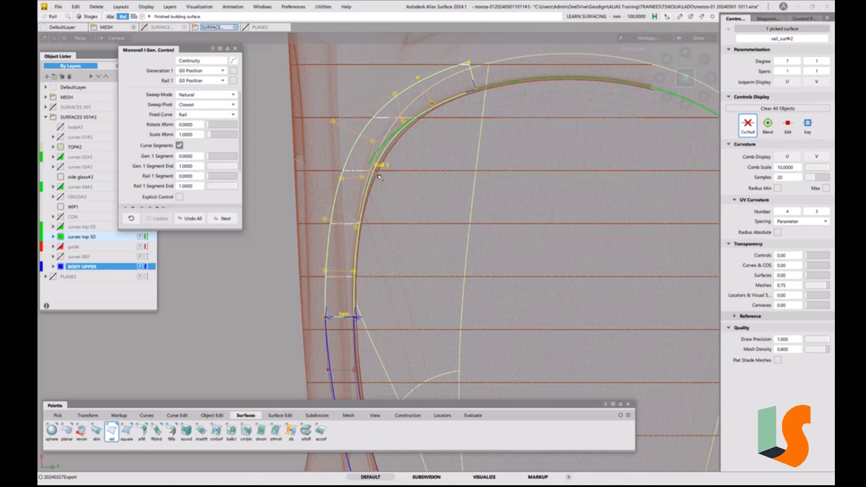
Close the Monorail options keeping the Natural sweep, then exit the Rail tool and deselect the new surface
{"action": "middle_click_drag", "start_coordinate": [405, 186], "coordinate": [404, 202], "text": "alt+shift"}
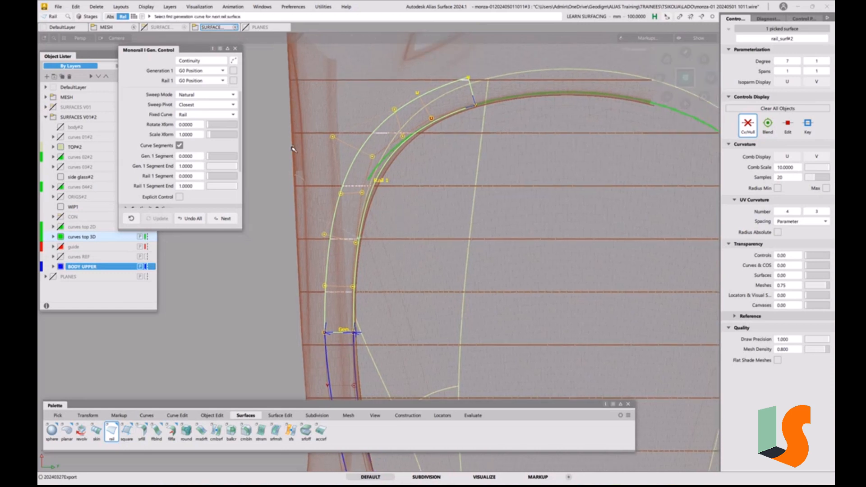
{"action": "left_click", "coordinate": [236, 49]}
{"action": "middle_click_drag", "start_coordinate": [453, 169], "coordinate": [377, 166], "text": "alt+shift"}
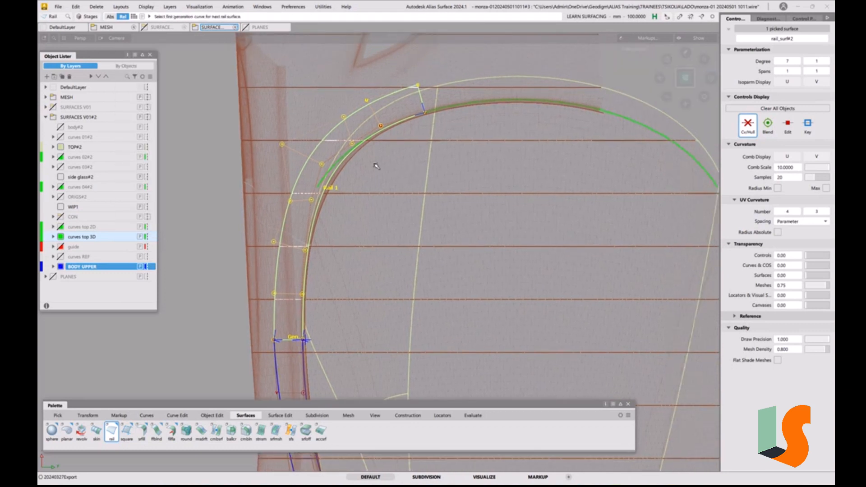
{"action": "mouse_move", "coordinate": [378, 258]}
{"action": "left_mouse_down", "text": "ctrl+shift"}
{"action": "mouse_move", "coordinate": [371, 213]}
{"action": "mouse_move", "coordinate": [342, 210]}
{"action": "mouse_move", "coordinate": [341, 186]}
{"action": "left_mouse_up", "text": "ctrl+shift"}
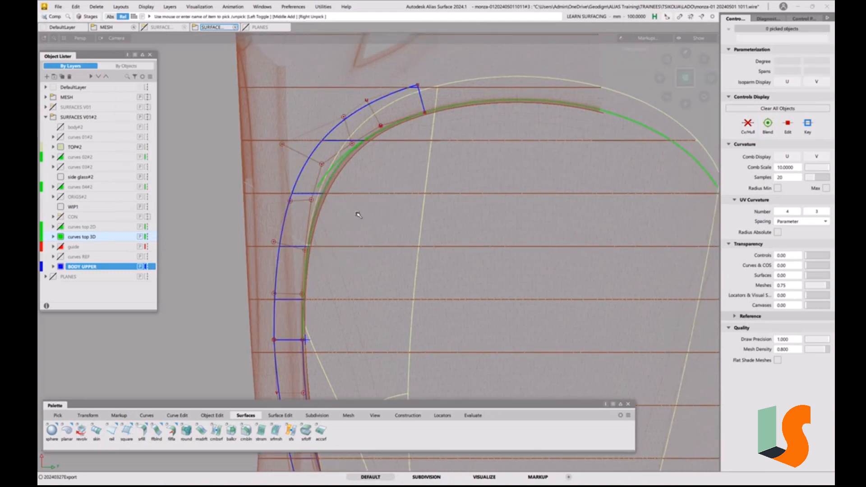
Inspect the side curve's CVs along the rail surface's inner edge in the top view, then deselect the curve
{"action": "left_click", "coordinate": [333, 180]}
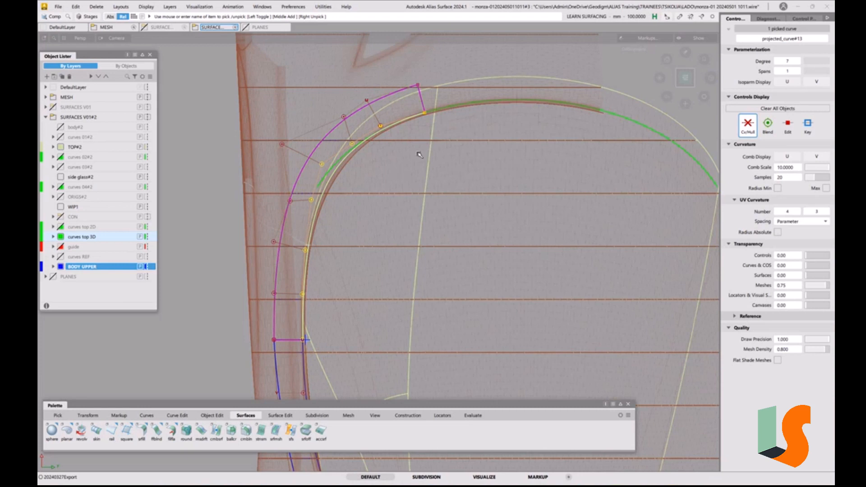
{"action": "middle_click_drag", "start_coordinate": [427, 145], "coordinate": [415, 224], "text": "alt+shift"}
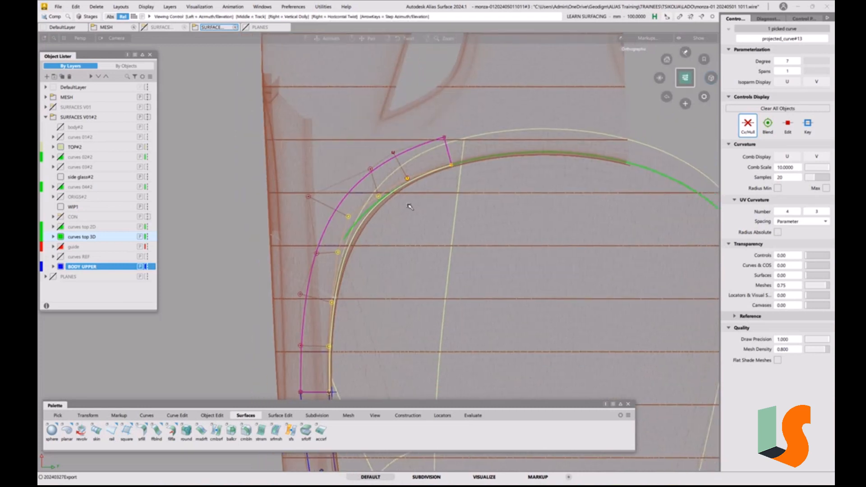
{"action": "scroll", "coordinate": [414, 224], "scroll_direction": "up", "scroll_amount": 5}
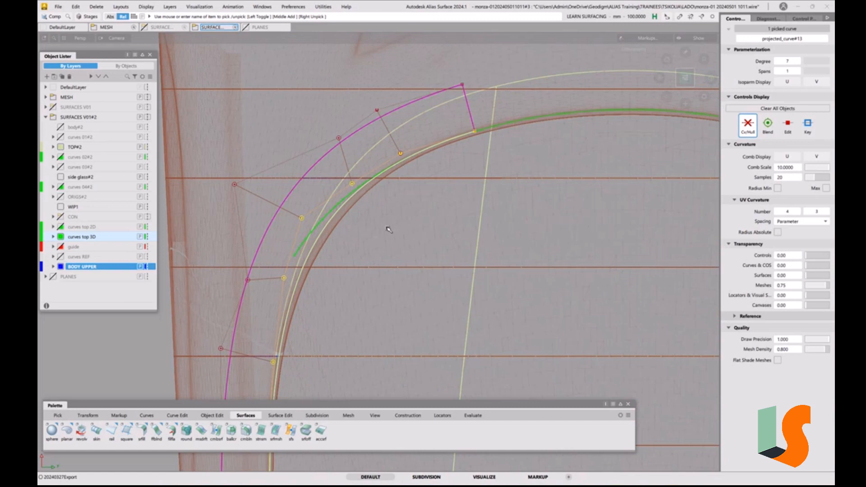
{"action": "left_click_drag", "start_coordinate": [374, 270], "coordinate": [367, 216], "text": "ctrl+shift"}
{"action": "left_click_drag", "start_coordinate": [334, 228], "coordinate": [318, 235], "text": "ctrl+shift"}
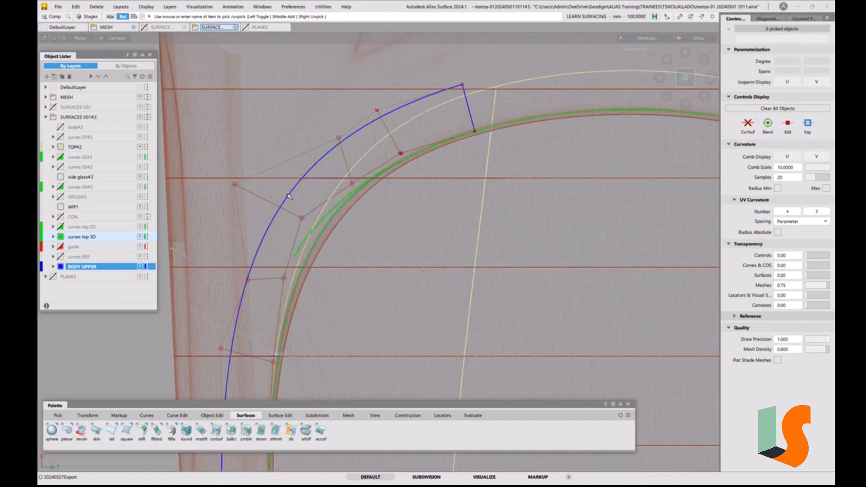
Hide the new rail surface's CVs and hull, then deselect the surface
{"action": "left_click", "coordinate": [289, 195]}
{"action": "left_click", "coordinate": [740, 120]}
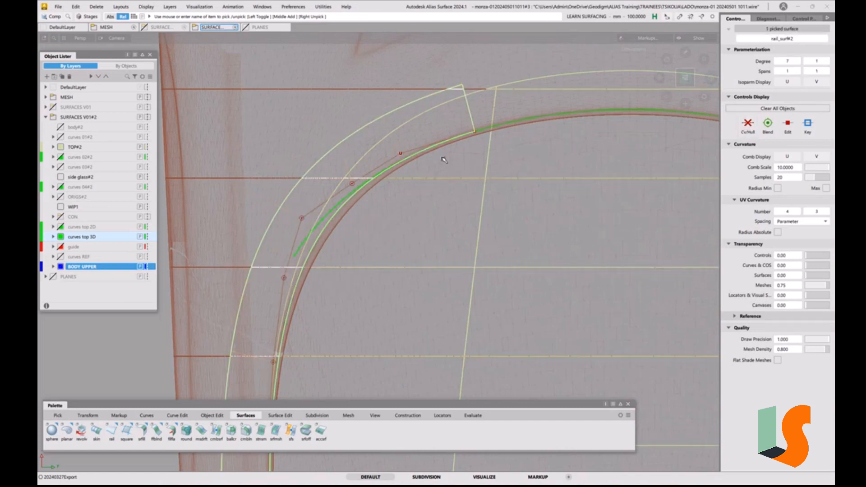
{"action": "left_click_drag", "start_coordinate": [429, 163], "coordinate": [433, 183], "text": "alt+shift"}
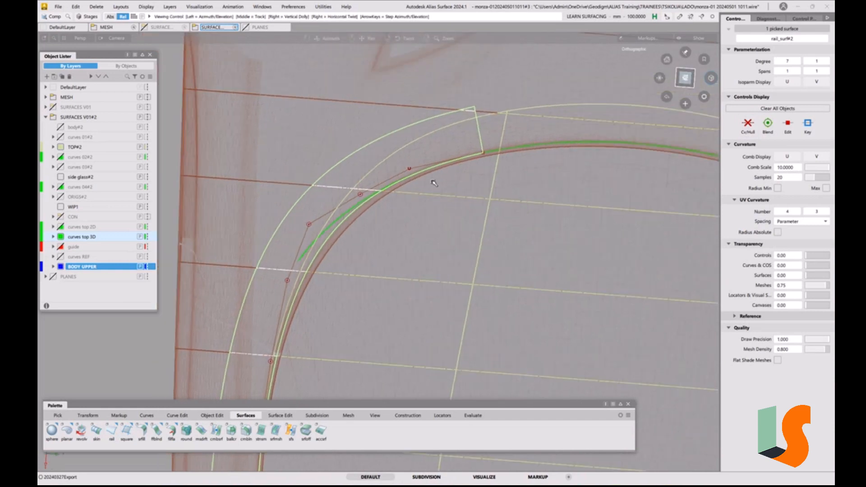
{"action": "left_click", "coordinate": [684, 77]}
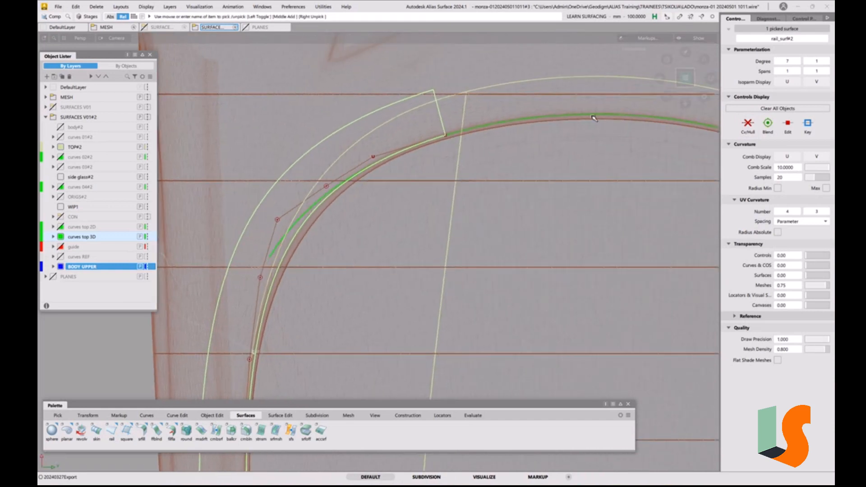
{"action": "middle_click_drag", "start_coordinate": [487, 155], "coordinate": [422, 207], "text": "alt+shift"}
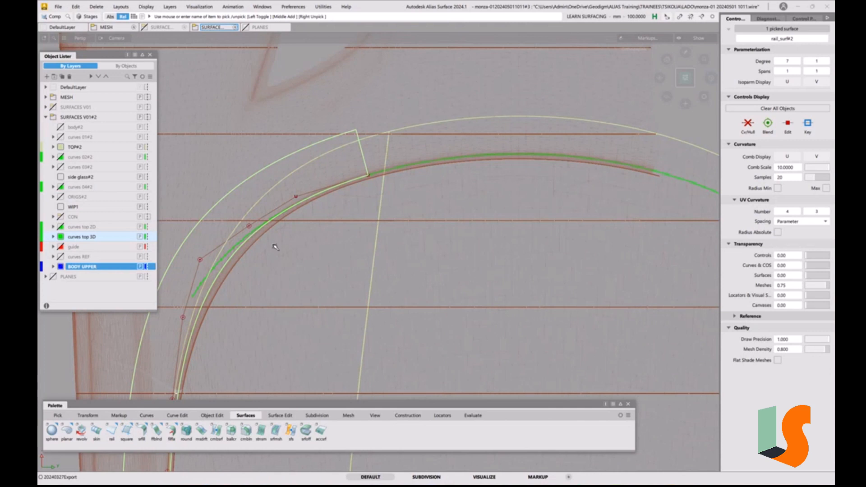
{"action": "right_click_drag", "start_coordinate": [276, 247], "coordinate": [310, 267], "text": "alt+shift"}
{"action": "mouse_move", "coordinate": [309, 266]}
{"action": "middle_mouse_down", "text": "alt+shift"}
{"action": "mouse_move", "coordinate": [323, 188]}
{"action": "mouse_move", "coordinate": [319, 197]}
{"action": "middle_mouse_up", "text": "alt+shift"}
{"action": "left_click_drag", "start_coordinate": [339, 248], "coordinate": [336, 205], "text": "ctrl+shift"}
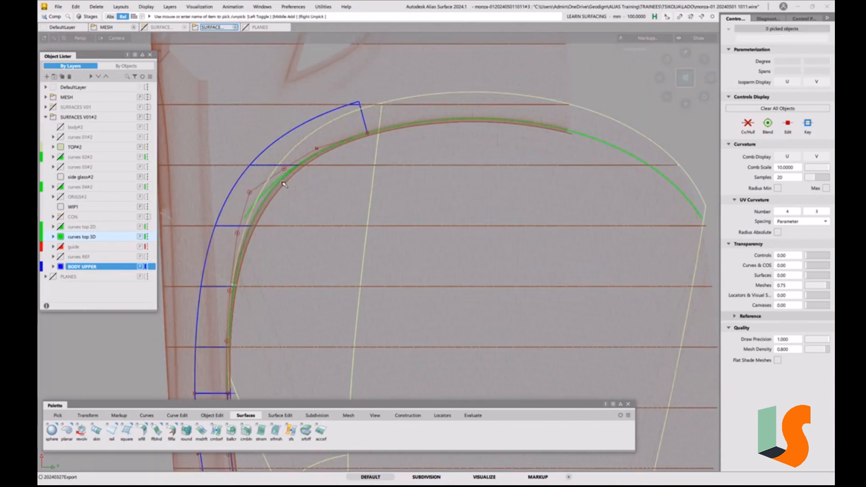
Add a curve-to-surface deviation locator from the rail surface's inner edge to surface#41 and enlarge its comb
{"action": "left_click", "coordinate": [442, 415]}
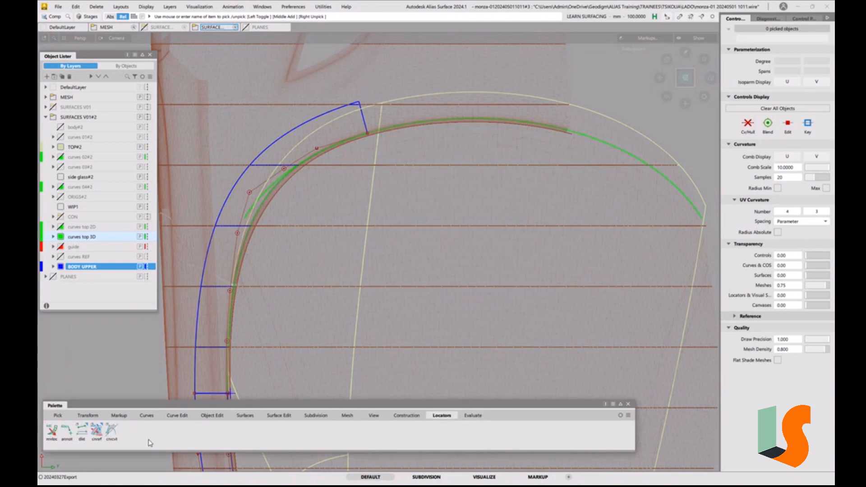
{"action": "left_click", "coordinate": [96, 431]}
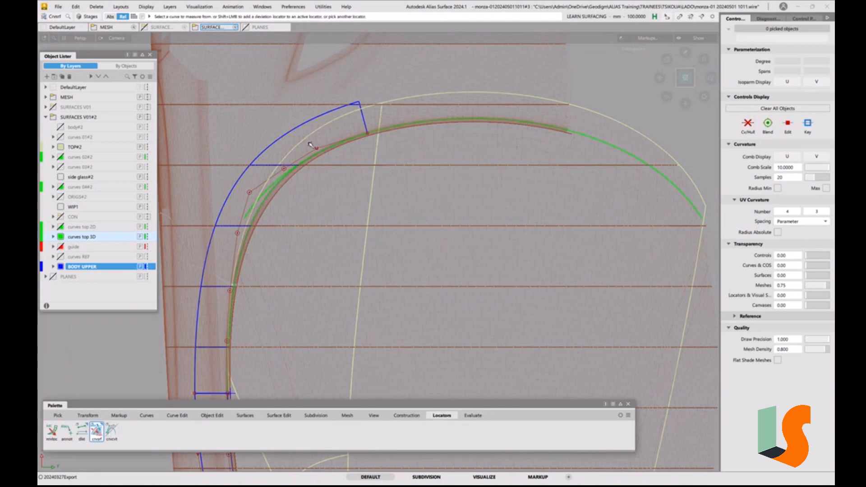
{"action": "left_click", "coordinate": [273, 196]}
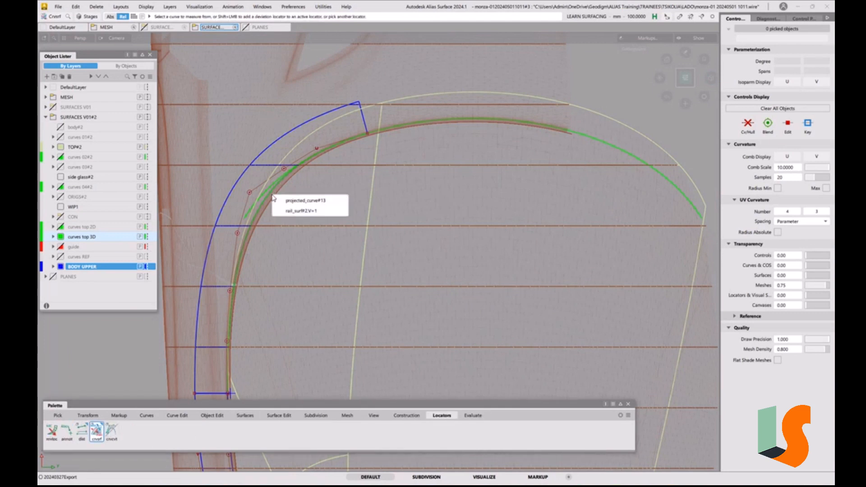
{"action": "left_click", "coordinate": [293, 212]}
{"action": "left_click", "coordinate": [372, 198]}
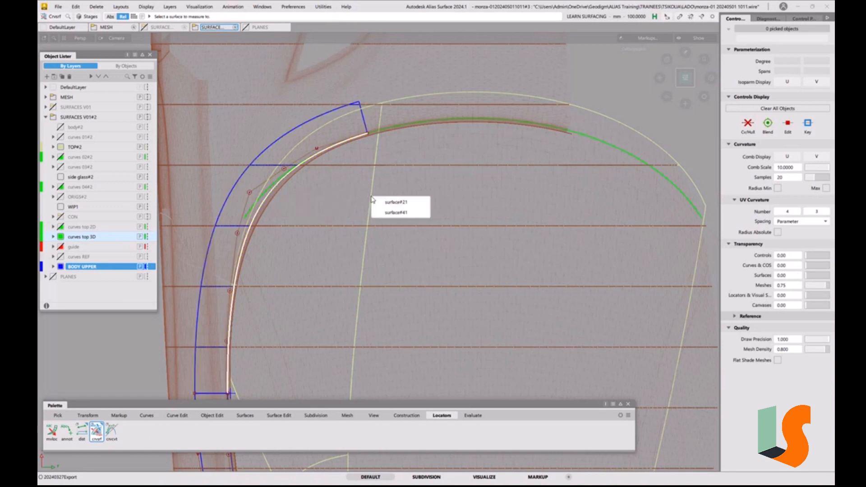
{"action": "left_click", "coordinate": [394, 212]}
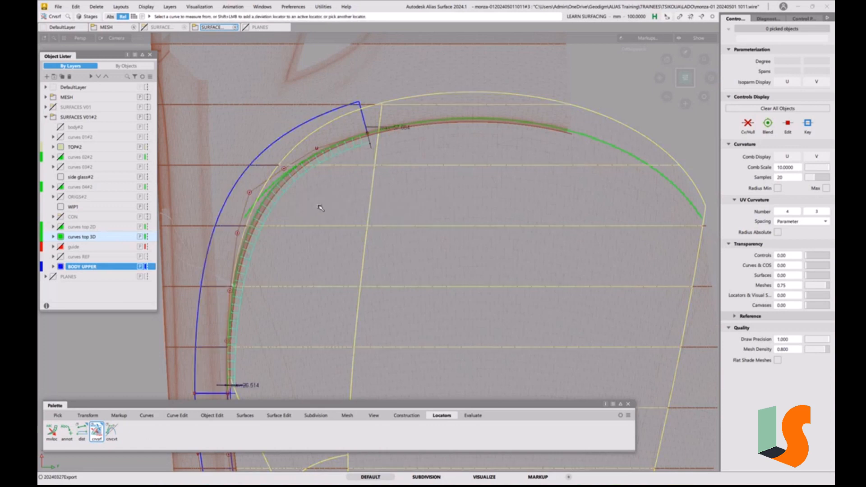
{"action": "middle_click_drag", "start_coordinate": [318, 206], "coordinate": [356, 208]}
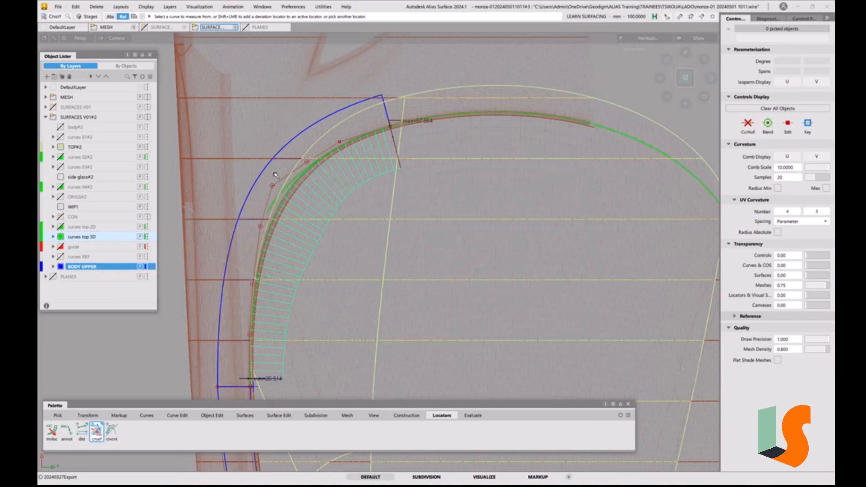
{"action": "middle_click_drag", "start_coordinate": [377, 165], "coordinate": [397, 189], "text": "alt+shift"}
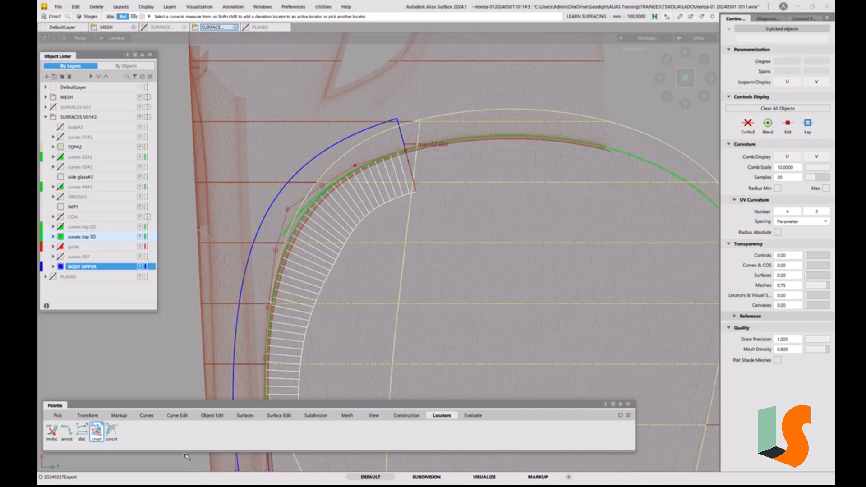
Add a second deviation locator from the adjoining front curve to the TOP#2 surface and increase its number of comb samples
{"action": "left_click", "coordinate": [501, 136]}
{"action": "left_click", "coordinate": [511, 113]}
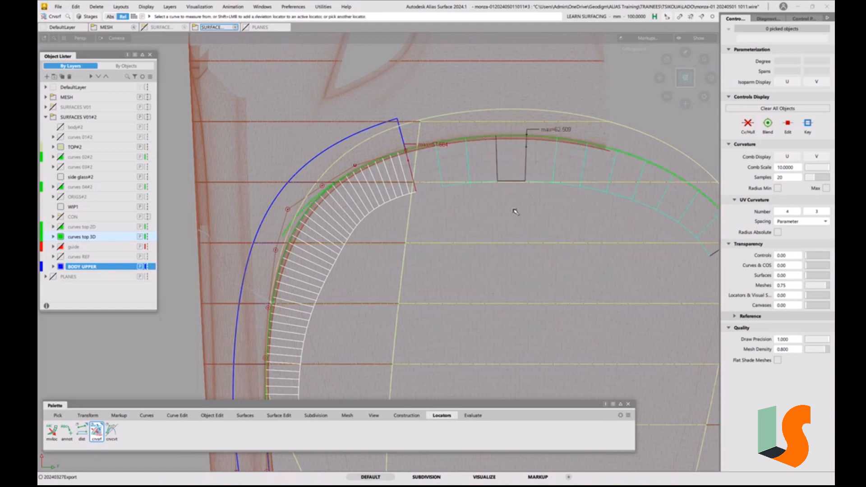
{"action": "left_click_drag", "start_coordinate": [512, 213], "coordinate": [543, 211]}
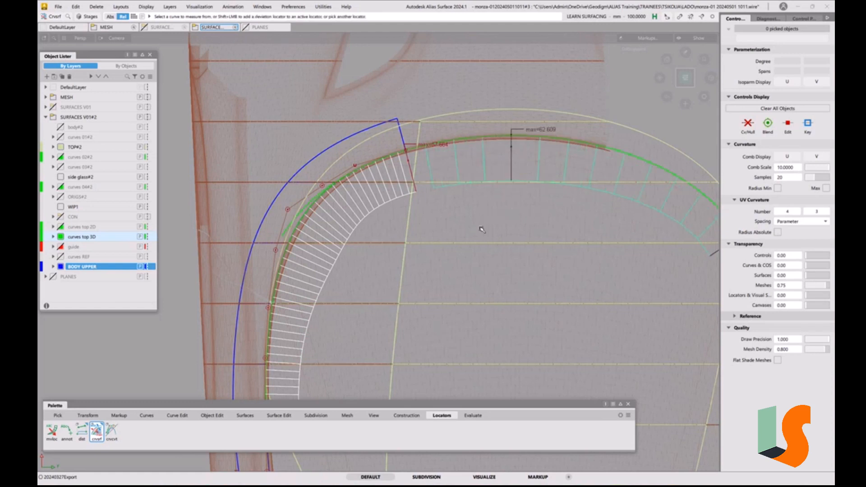
{"action": "mouse_move", "coordinate": [482, 230]}
{"action": "left_mouse_down"}
{"action": "mouse_move", "coordinate": [561, 216]}
{"action": "mouse_move", "coordinate": [483, 222]}
{"action": "mouse_move", "coordinate": [513, 222]}
{"action": "left_mouse_up"}
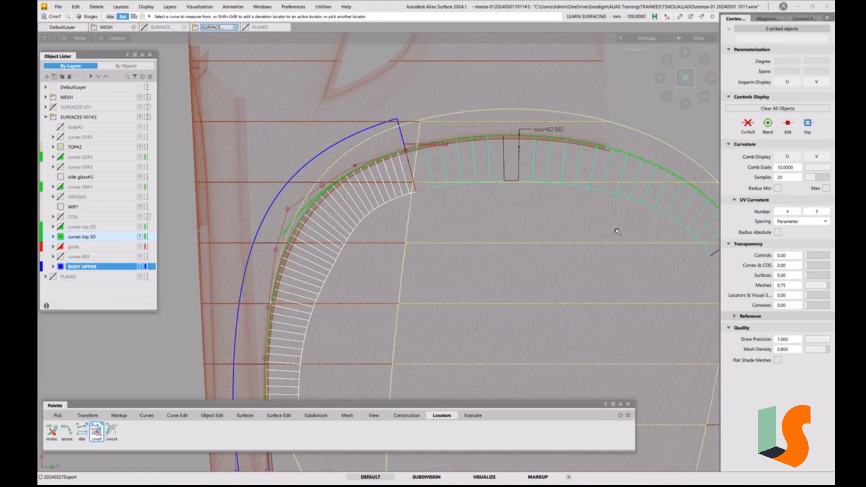
{"action": "middle_click_drag", "start_coordinate": [625, 190], "coordinate": [575, 201], "text": "alt+shift"}
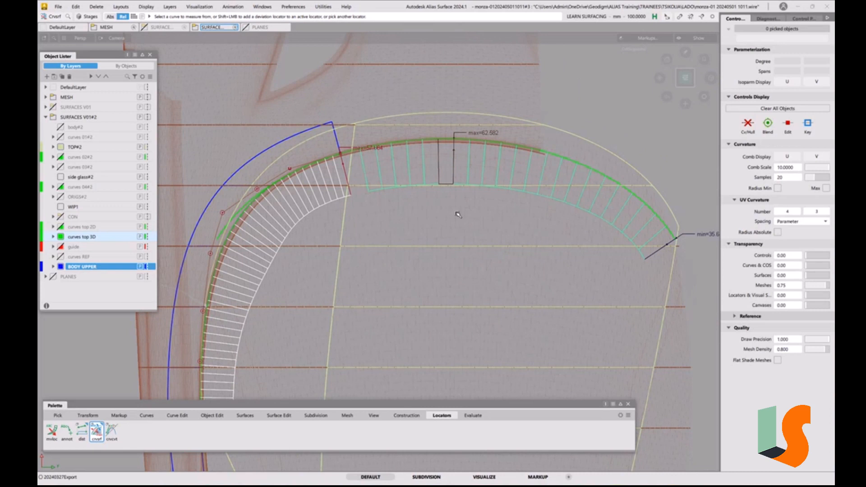
{"action": "middle_click_drag", "start_coordinate": [458, 215], "coordinate": [471, 216], "text": "alt+shift"}
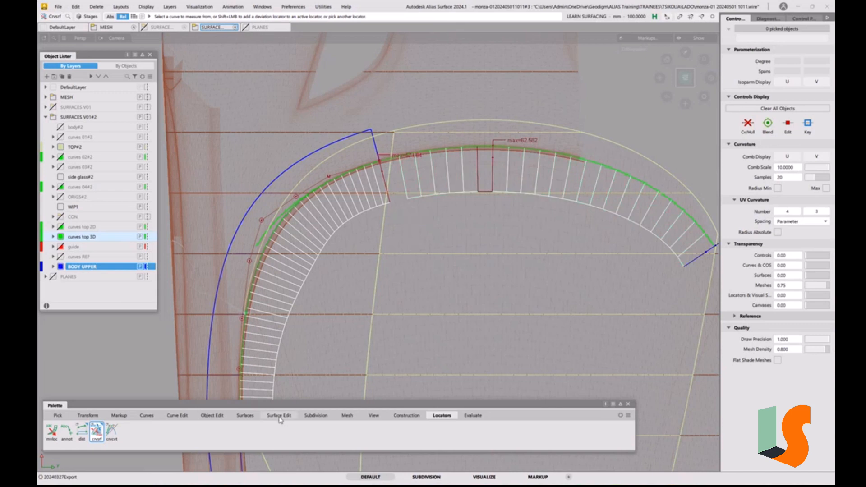
Align the front end of projected_curve#13 to the adjoining front curve with G2 continuity and explicit control
{"action": "left_click", "coordinate": [210, 416]}
{"action": "double_click", "coordinate": [126, 435]}
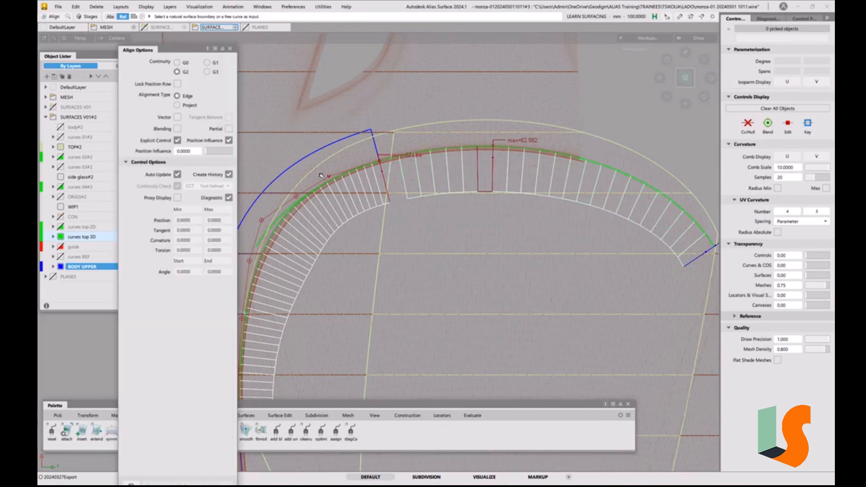
{"action": "left_click", "coordinate": [369, 167]}
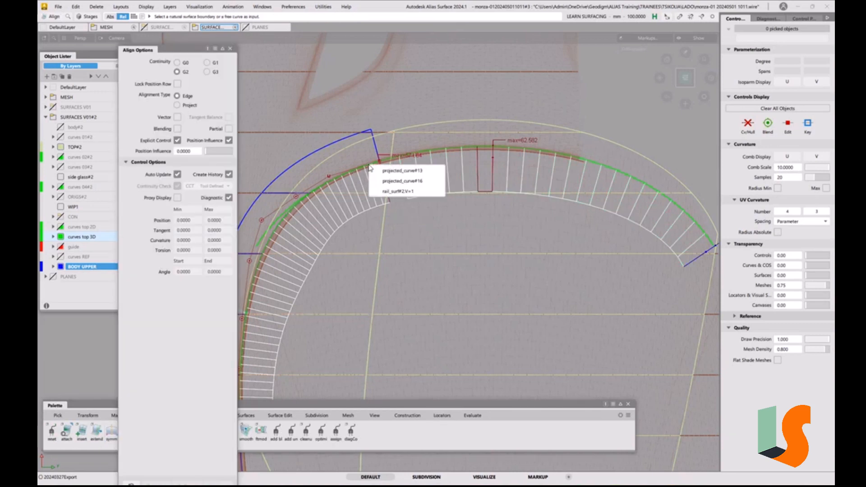
{"action": "left_click", "coordinate": [393, 172]}
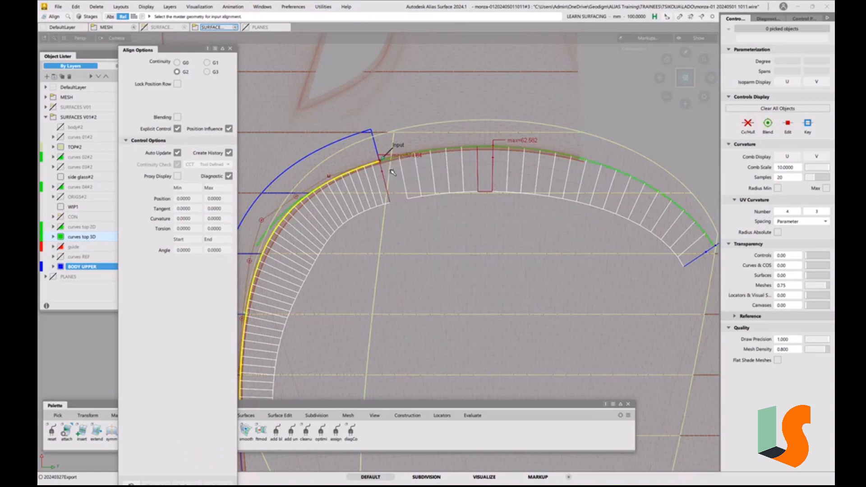
{"action": "left_click", "coordinate": [412, 156]}
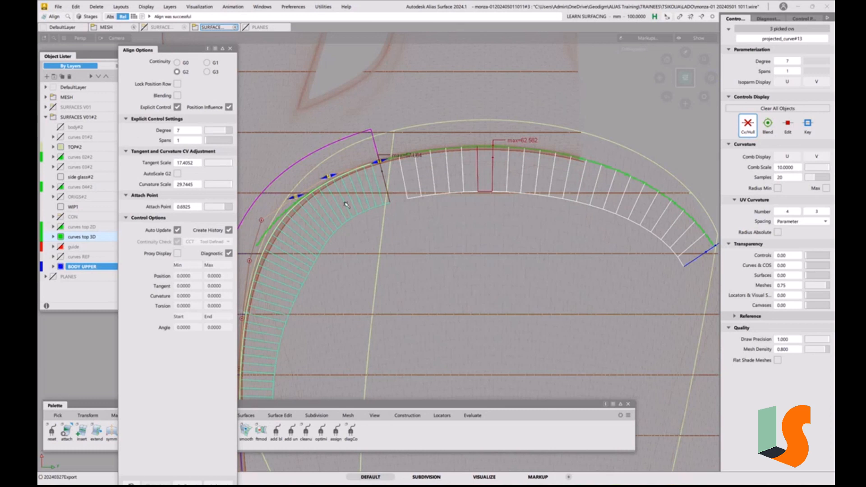
Reduce the alignment's tangent scale to about 16.05 with its manipulator on the curve, then deselect the curve
{"action": "right_click_drag", "start_coordinate": [344, 213], "coordinate": [367, 197], "text": "alt+shift"}
{"action": "middle_click_drag", "start_coordinate": [366, 197], "coordinate": [460, 185], "text": "alt+shift"}
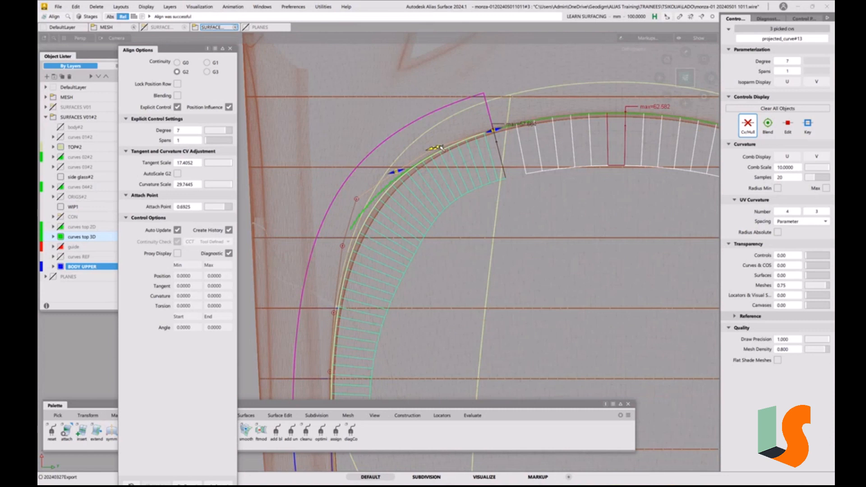
{"action": "left_click_drag", "start_coordinate": [442, 146], "coordinate": [449, 147]}
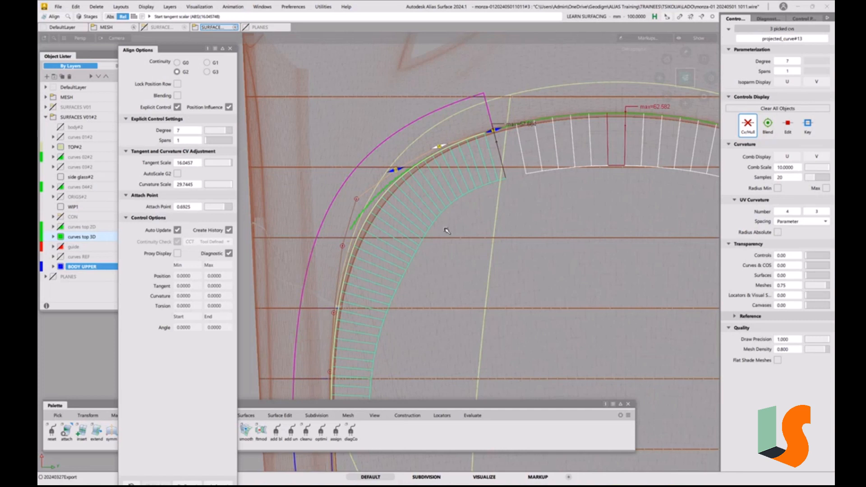
{"action": "left_click_drag", "start_coordinate": [468, 290], "coordinate": [459, 242], "text": "ctrl+shift"}
Move the side curve's fourth CV from the front end slightly inward to smooth the deviation comb around the corner
{"action": "key", "text": "ctrl+t"}
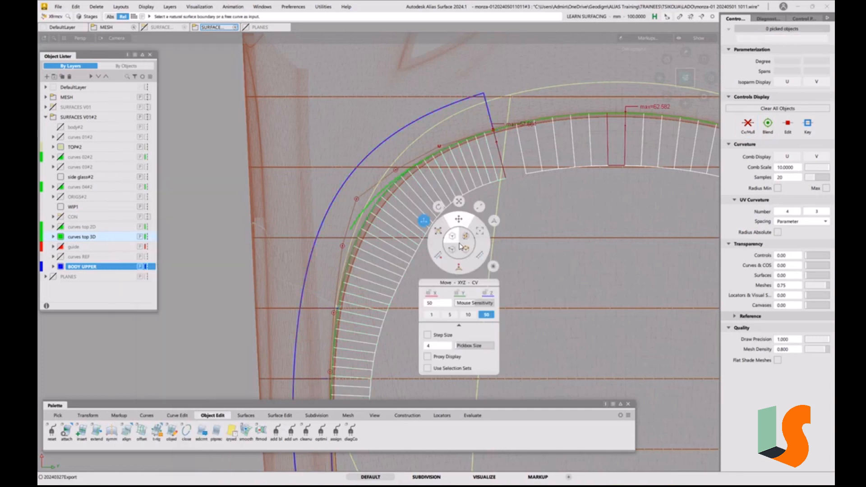
{"action": "left_click", "coordinate": [356, 200]}
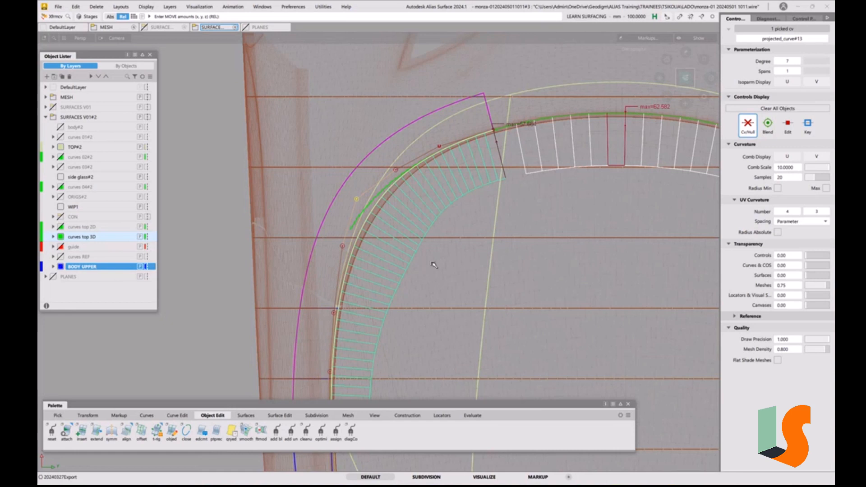
{"action": "middle_click_drag", "start_coordinate": [434, 265], "coordinate": [462, 263]}
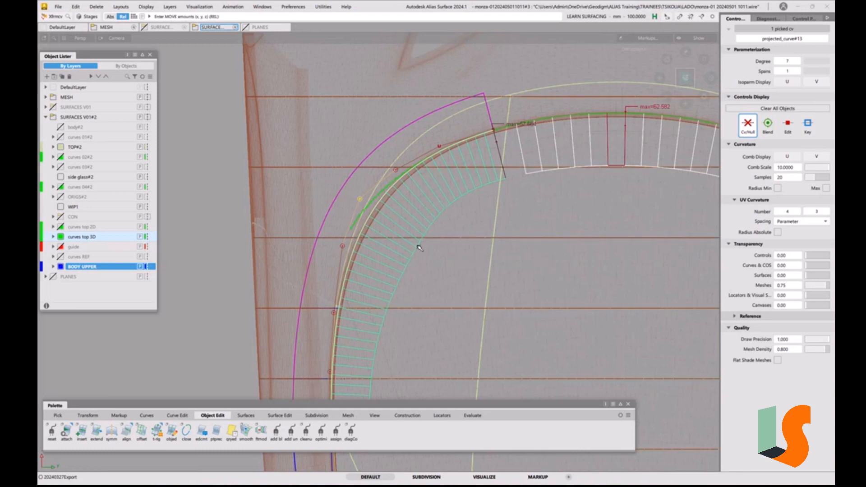
{"action": "middle_click_drag", "start_coordinate": [417, 247], "coordinate": [426, 231], "text": "alt+shift"}
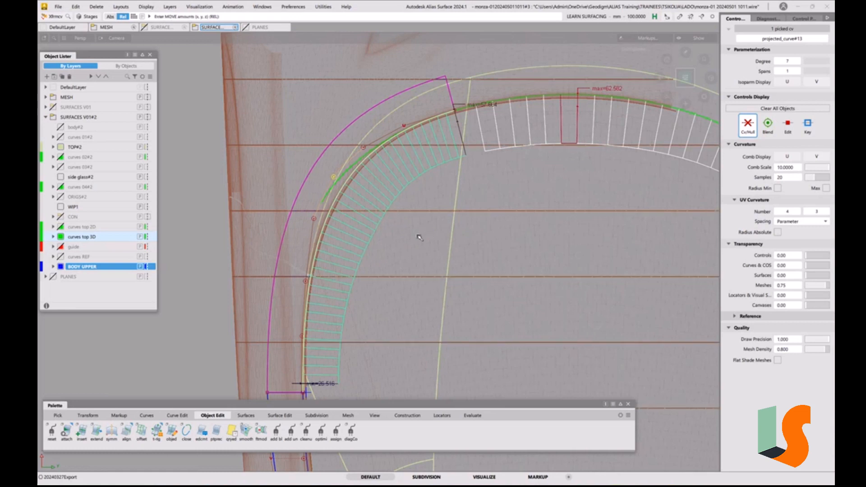
{"action": "mouse_move", "coordinate": [422, 238]}
{"action": "left_mouse_down"}
{"action": "mouse_move", "coordinate": [441, 252]}
{"action": "mouse_move", "coordinate": [423, 237]}
{"action": "mouse_move", "coordinate": [437, 247]}
{"action": "mouse_move", "coordinate": [426, 253]}
{"action": "mouse_move", "coordinate": [436, 247]}
{"action": "mouse_move", "coordinate": [421, 240]}
{"action": "left_mouse_up"}
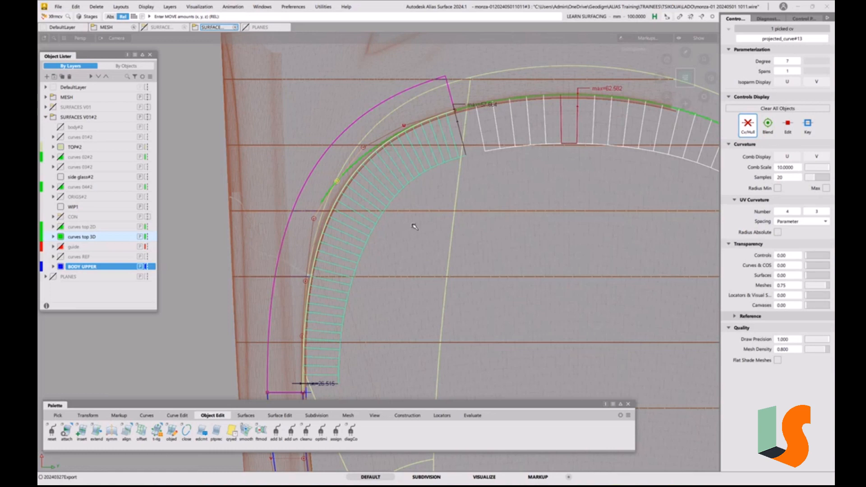
Move the side curve's fifth CV from the front end slightly inward to even out the comb
{"action": "left_click", "coordinate": [314, 218]}
{"action": "left_click_drag", "start_coordinate": [405, 248], "coordinate": [440, 277]}
{"action": "mouse_move", "coordinate": [440, 234]}
{"action": "left_mouse_down"}
{"action": "mouse_move", "coordinate": [420, 244]}
{"action": "mouse_move", "coordinate": [423, 236]}
{"action": "left_mouse_up"}
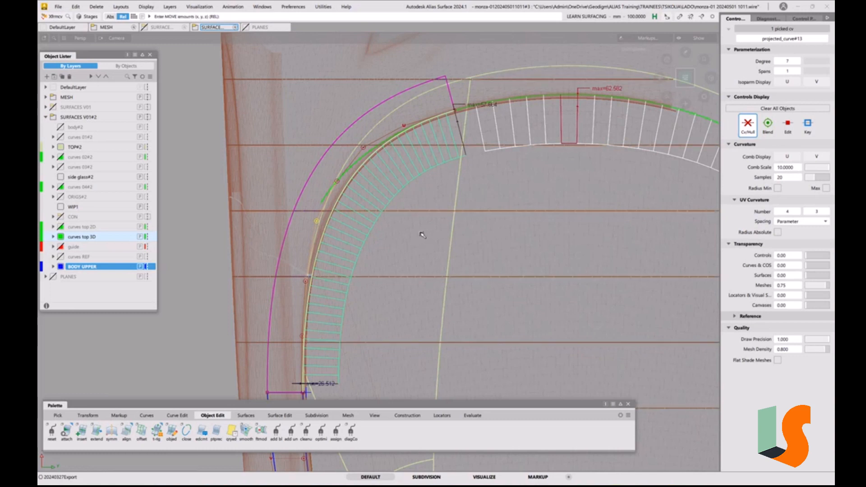
Check the adjusted side curve against the shaded mesh, then examine both deviation combs from several 3D view angles
{"action": "key", "text": "F2"}
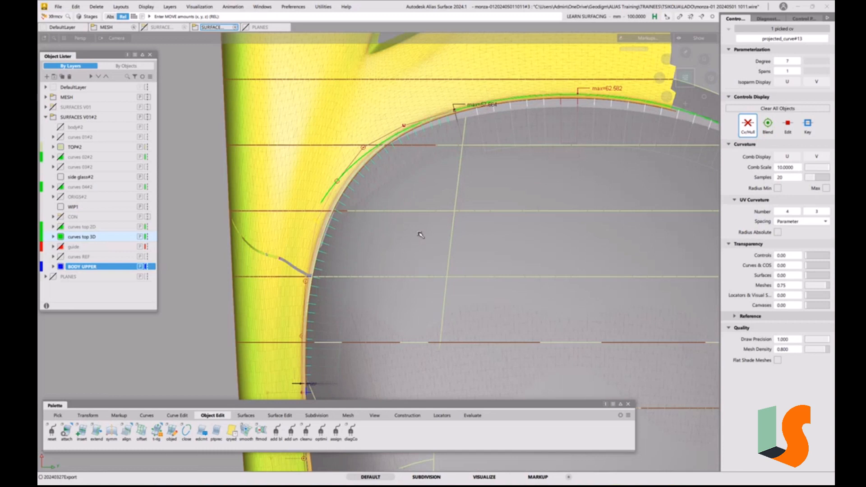
{"action": "key", "text": "F2"}
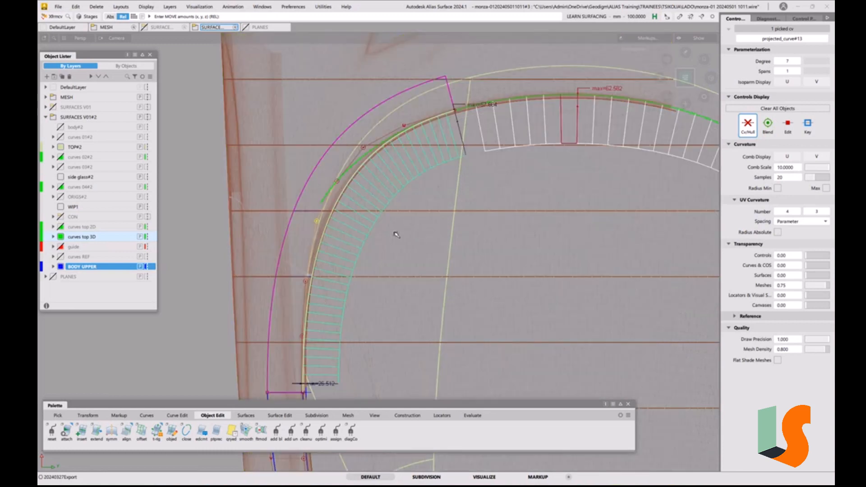
{"action": "left_click_drag", "start_coordinate": [427, 292], "coordinate": [428, 252], "text": "ctrl+shift"}
{"action": "key", "text": "F2"}
{"action": "key", "text": "F2"}
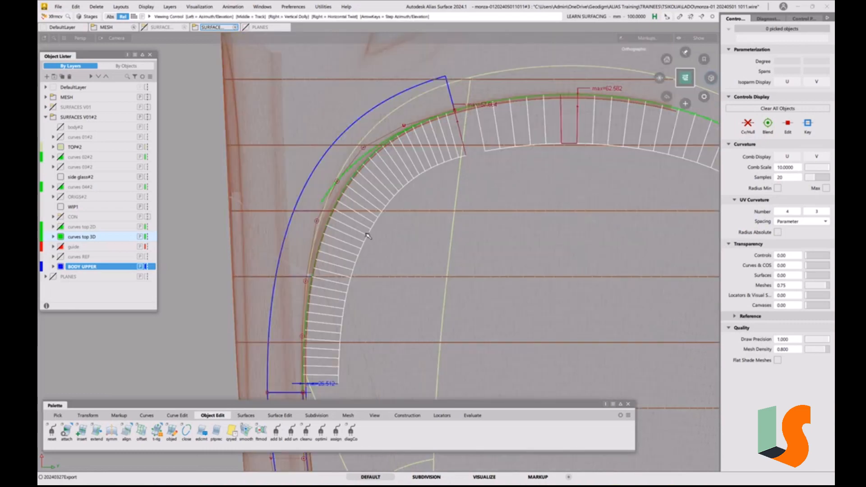
{"action": "left_click_drag", "start_coordinate": [368, 236], "coordinate": [371, 189], "text": "ctrl+shift"}
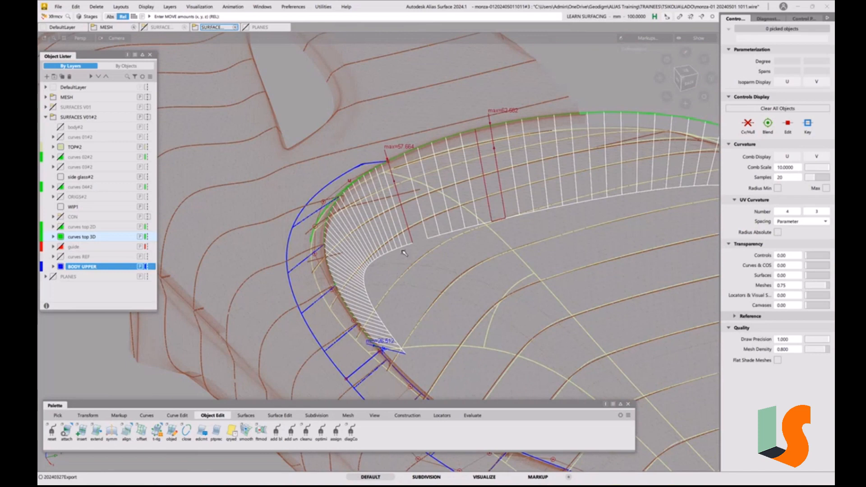
{"action": "left_click_drag", "start_coordinate": [404, 253], "coordinate": [336, 226], "text": "ctrl+shift"}
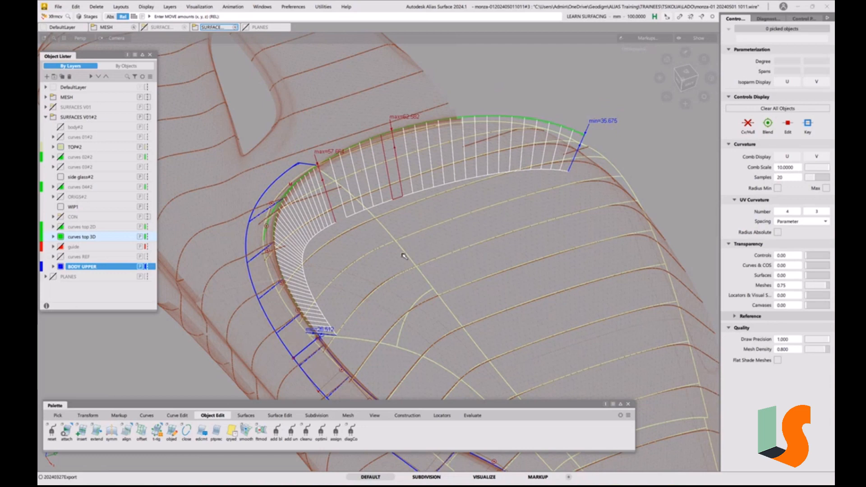
{"action": "left_click_drag", "start_coordinate": [384, 266], "coordinate": [379, 283], "text": "alt+shift"}
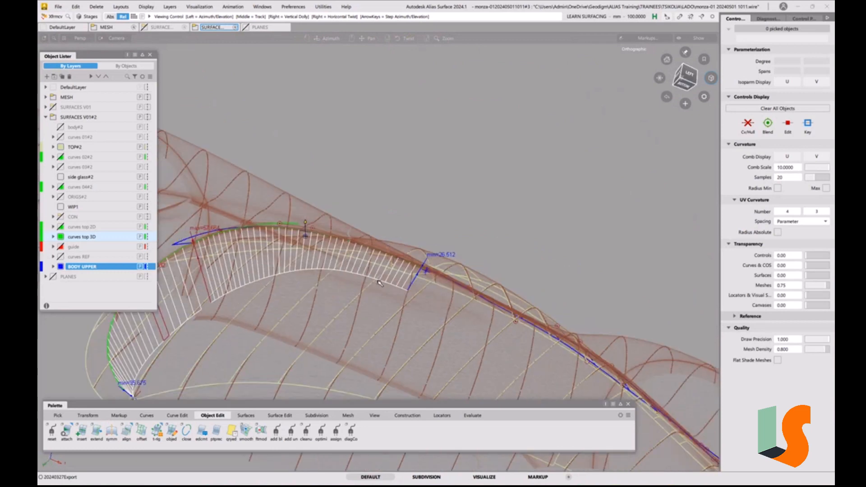
{"action": "left_click_drag", "start_coordinate": [269, 291], "coordinate": [411, 276], "text": "alt+shift"}
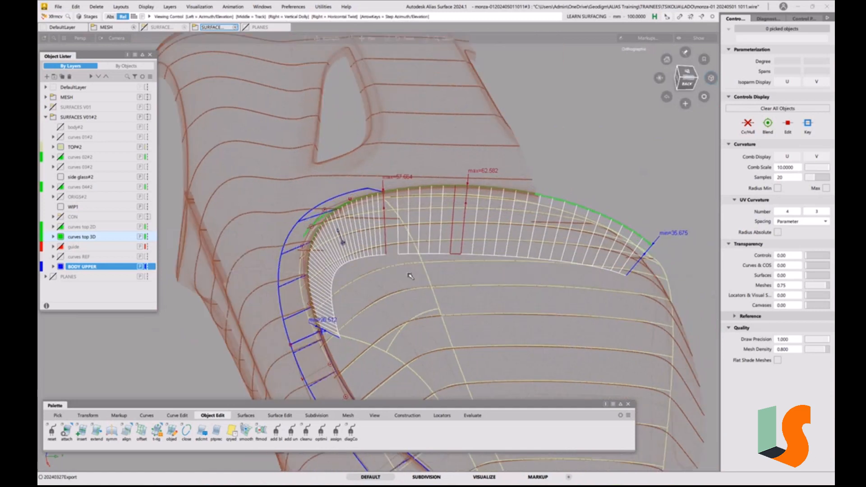
{"action": "left_click", "coordinate": [96, 7]}
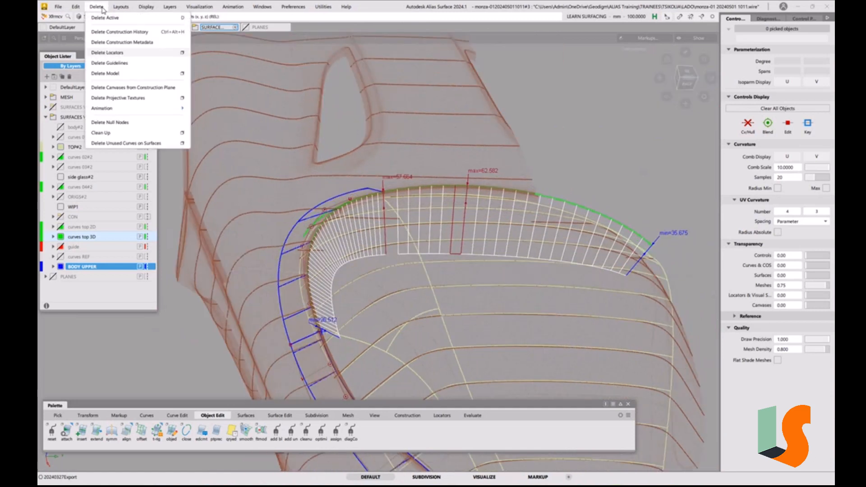
{"action": "left_click", "coordinate": [120, 54]}
{"action": "left_click", "coordinate": [58, 7]}
{"action": "left_click", "coordinate": [69, 88]}
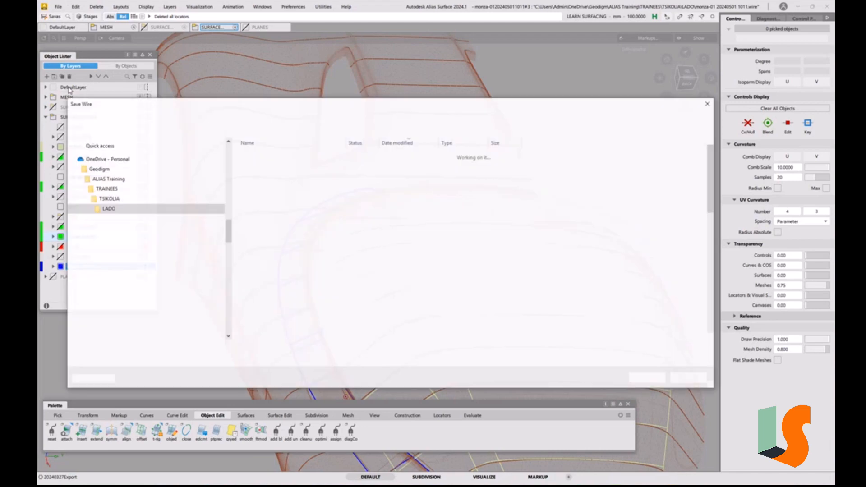
{"action": "left_click_drag", "start_coordinate": [160, 349], "coordinate": [215, 350]}
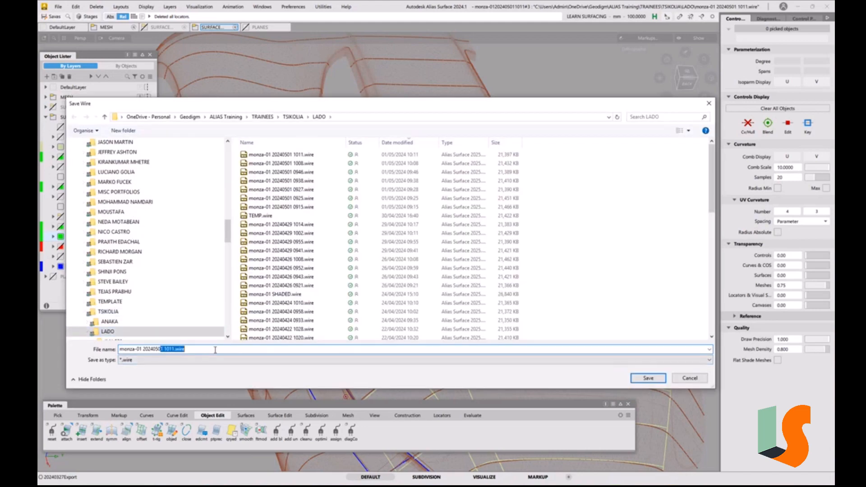
{"action": "type", "text": "3 0929"}
{"action": "key", "text": "Return"}
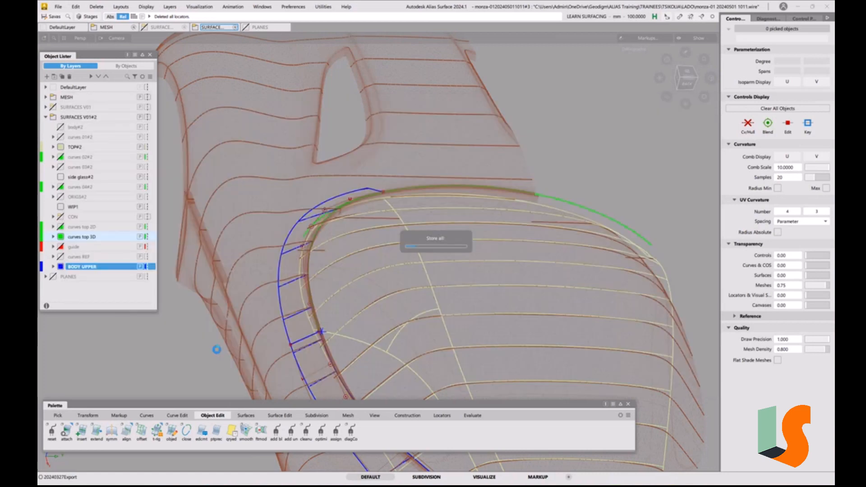
In top view, select the side rail surface and show its CVs around the front corner, closing its Monorail control window
{"action": "mouse_move", "coordinate": [339, 268]}
{"action": "left_mouse_down", "text": "ctrl+shift"}
{"action": "mouse_move", "coordinate": [343, 230]}
{"action": "mouse_move", "coordinate": [324, 230]}
{"action": "mouse_move", "coordinate": [328, 222]}
{"action": "left_mouse_up", "text": "ctrl+shift"}
{"action": "scroll", "coordinate": [328, 222], "scroll_direction": "up", "scroll_amount": 5}
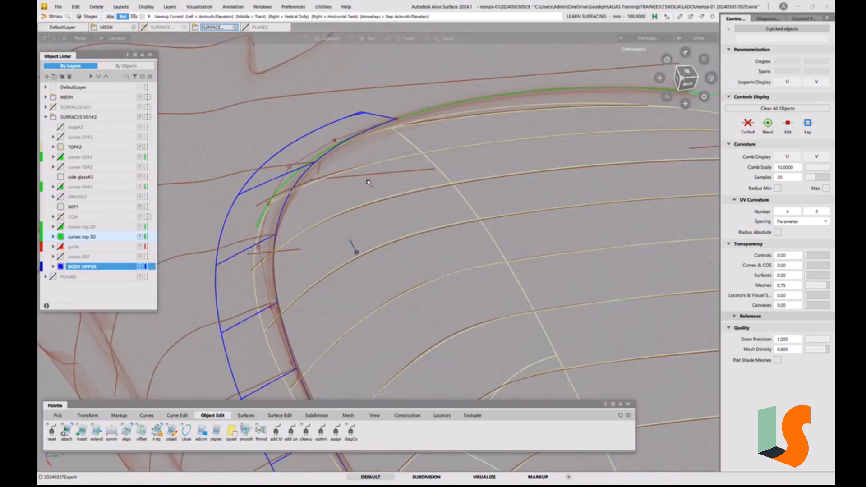
{"action": "left_click", "coordinate": [690, 72]}
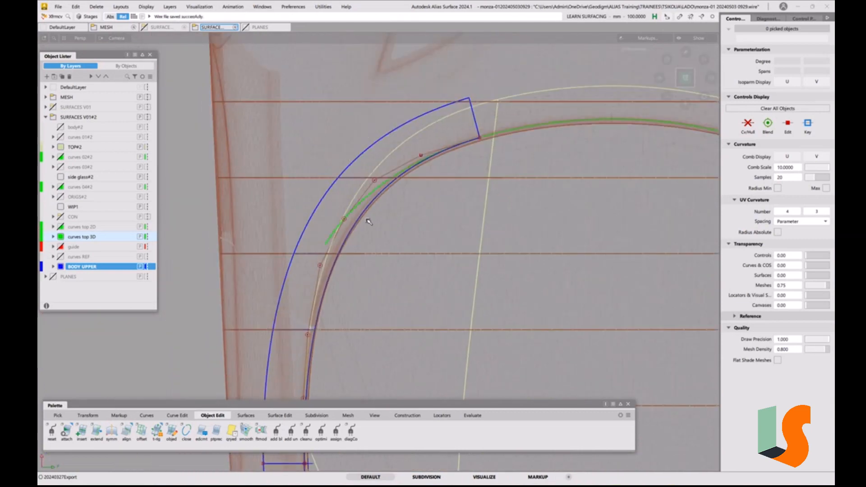
{"action": "left_click_drag", "start_coordinate": [366, 219], "coordinate": [355, 184], "text": "ctrl+shift"}
{"action": "left_click", "coordinate": [353, 170]}
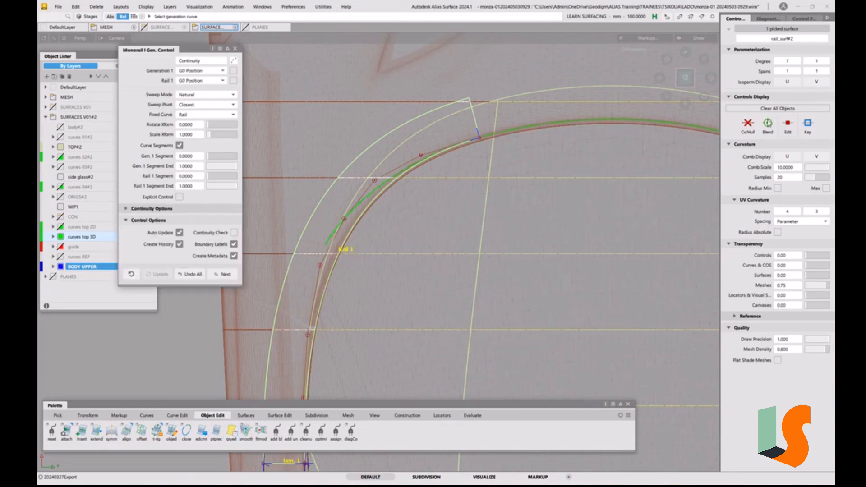
{"action": "left_click", "coordinate": [748, 124]}
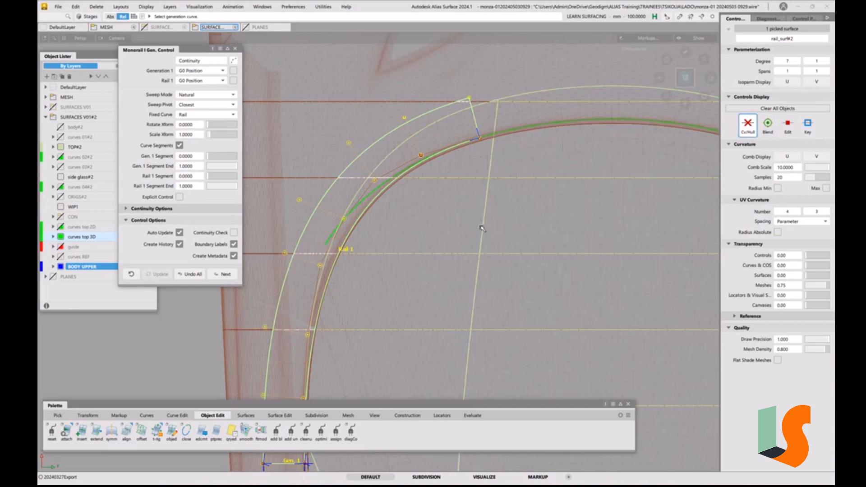
{"action": "right_click_drag", "start_coordinate": [482, 229], "coordinate": [372, 317], "text": "alt+shift"}
{"action": "middle_click_drag", "start_coordinate": [371, 317], "coordinate": [495, 150], "text": "alt+shift"}
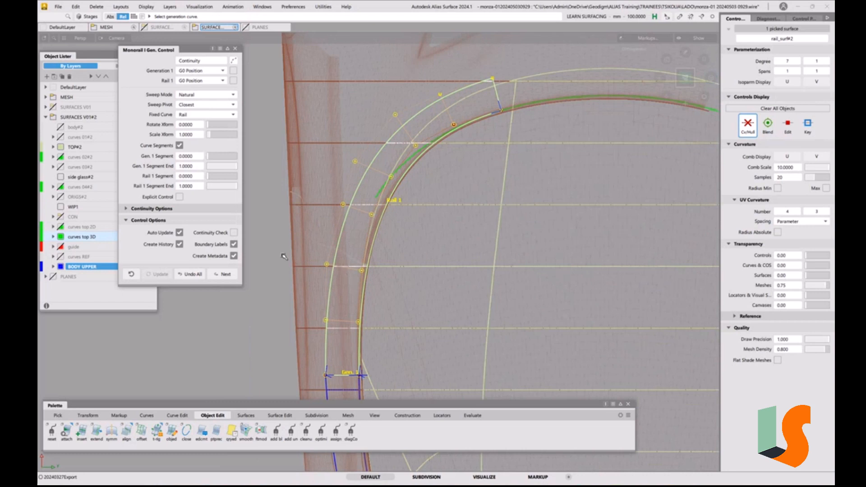
{"action": "left_click", "coordinate": [234, 48]}
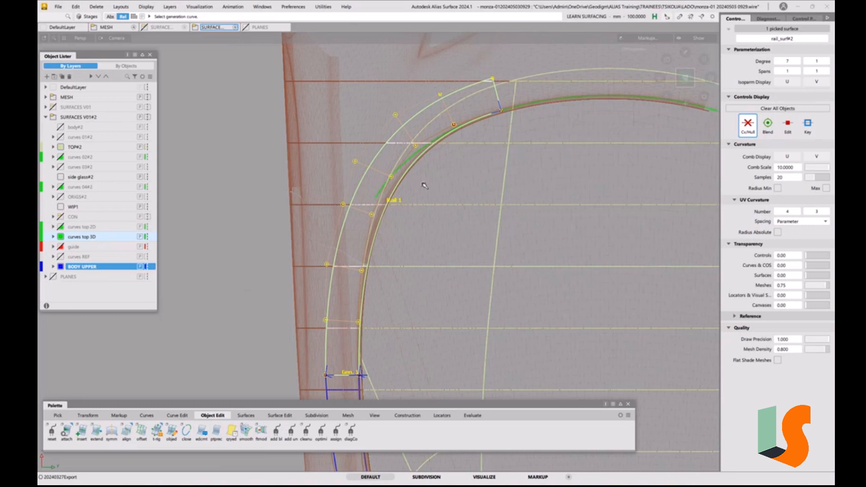
Copy and paste the side rail curve to create a duplicate in place
{"action": "middle_click_drag", "start_coordinate": [412, 257], "coordinate": [284, 300], "text": "alt+shift"}
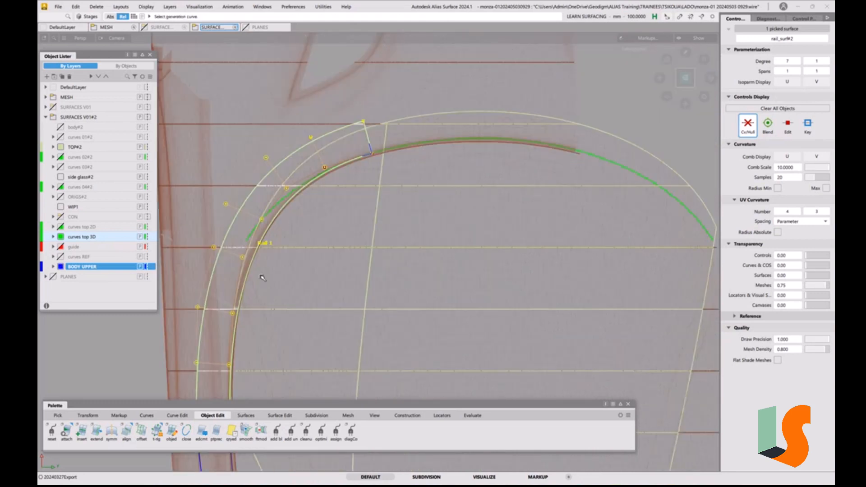
{"action": "right_click_drag", "start_coordinate": [284, 300], "coordinate": [282, 297], "text": "alt+shift"}
{"action": "middle_click_drag", "start_coordinate": [283, 298], "coordinate": [348, 276], "text": "alt+shift"}
{"action": "left_click_drag", "start_coordinate": [361, 235], "coordinate": [357, 215], "text": "ctrl+shift"}
{"action": "left_click_drag", "start_coordinate": [347, 231], "coordinate": [361, 238], "text": "ctrl+shift"}
{"action": "left_click", "coordinate": [335, 205]}
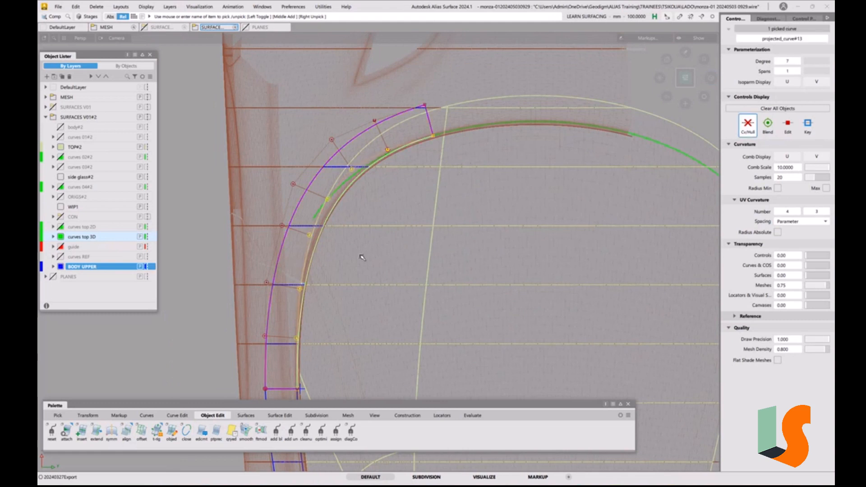
{"action": "key", "text": "ctrl+v"}
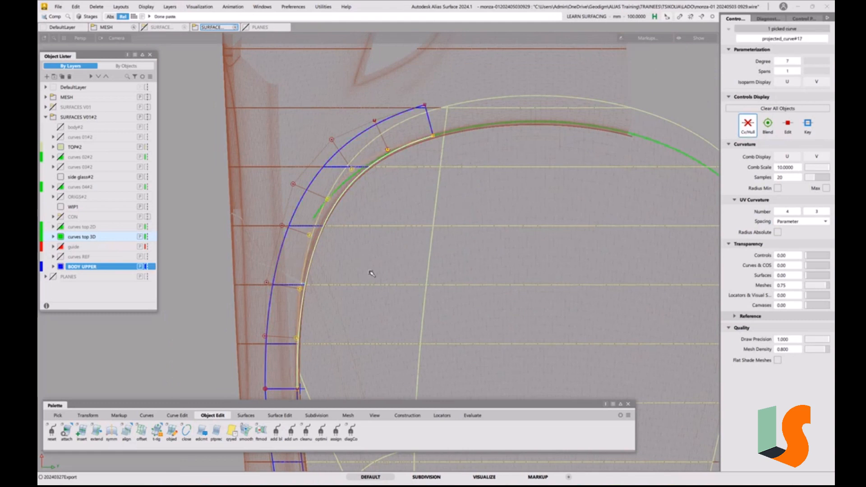
Move the duplicated curve outward and align its rear end with the rear outer corner of the rail surface
{"action": "right_click_drag", "start_coordinate": [370, 272], "coordinate": [370, 254], "text": "ctrl+shift"}
{"action": "middle_click_drag", "start_coordinate": [507, 272], "coordinate": [422, 275]}
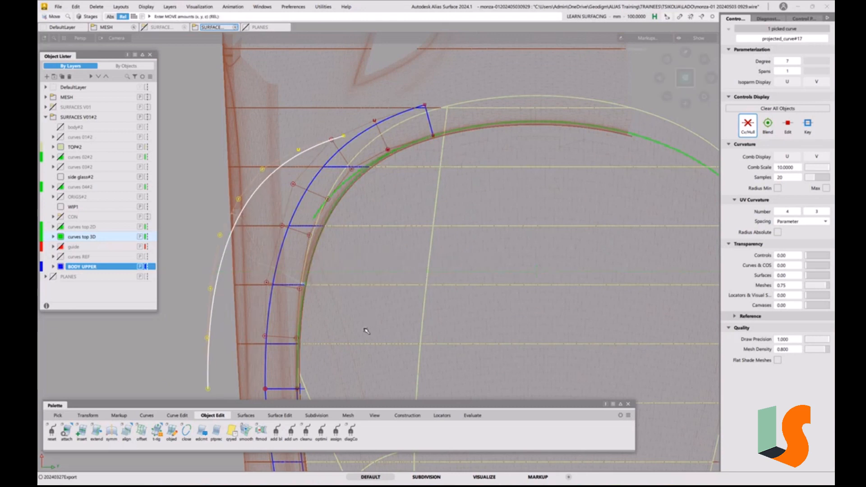
{"action": "mouse_move", "coordinate": [366, 329]}
{"action": "right_mouse_down", "text": "ctrl+shift"}
{"action": "mouse_move", "coordinate": [388, 323]}
{"action": "mouse_move", "coordinate": [378, 342]}
{"action": "right_mouse_up", "text": "ctrl+shift"}
{"action": "left_click_drag", "start_coordinate": [265, 374], "coordinate": [268, 393], "text": "ctrl"}
{"action": "mouse_move", "coordinate": [419, 243]}
{"action": "right_mouse_down", "text": "alt+shift"}
{"action": "mouse_move", "coordinate": [423, 224]}
{"action": "mouse_move", "coordinate": [420, 236]}
{"action": "right_mouse_up", "text": "alt+shift"}
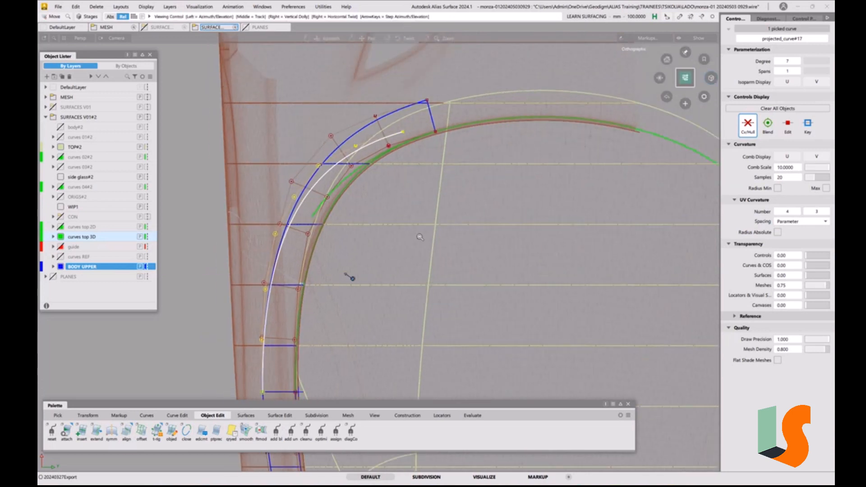
Scale the duplicated curve non-proportionally toward the front, lengthening it to approach the rail surface's outer edge
{"action": "middle_click_drag", "start_coordinate": [419, 236], "coordinate": [415, 195], "text": "alt+shift"}
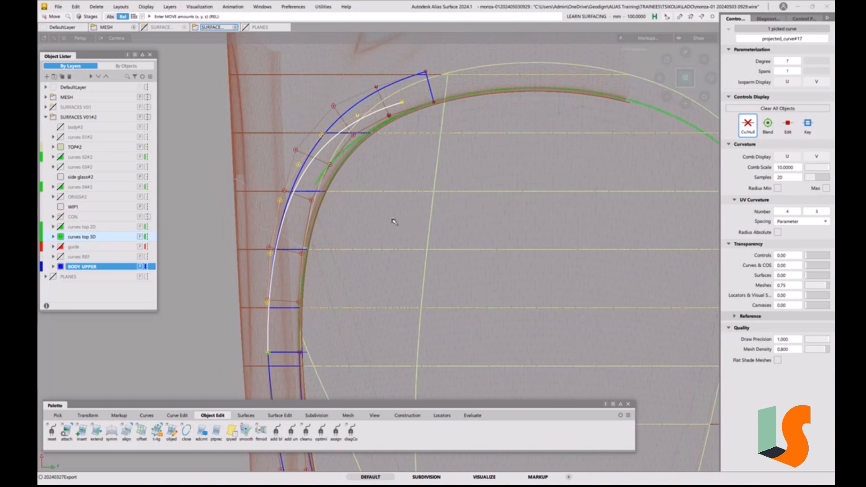
{"action": "middle_click_drag", "start_coordinate": [393, 221], "coordinate": [370, 224], "text": "ctrl+shift"}
{"action": "left_click_drag", "start_coordinate": [193, 268], "coordinate": [229, 257]}
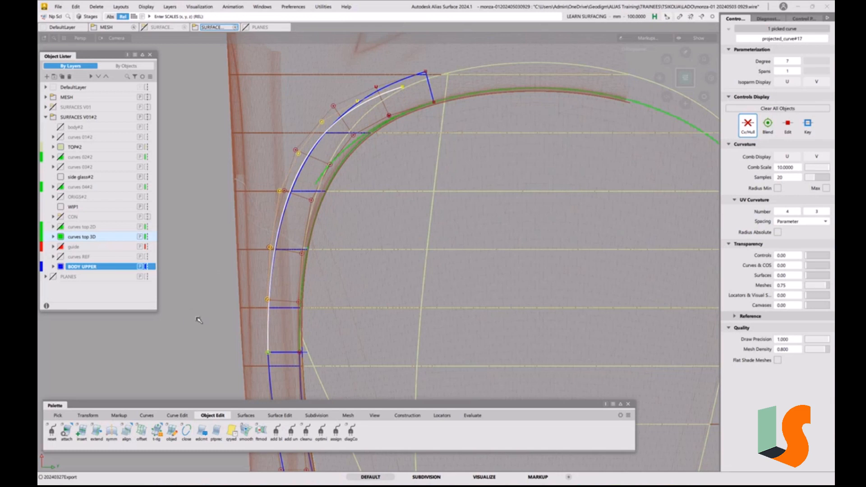
Stretch the duplicated curve so its front end meets the rail surface's outer front corner
{"action": "left_click", "coordinate": [183, 416]}
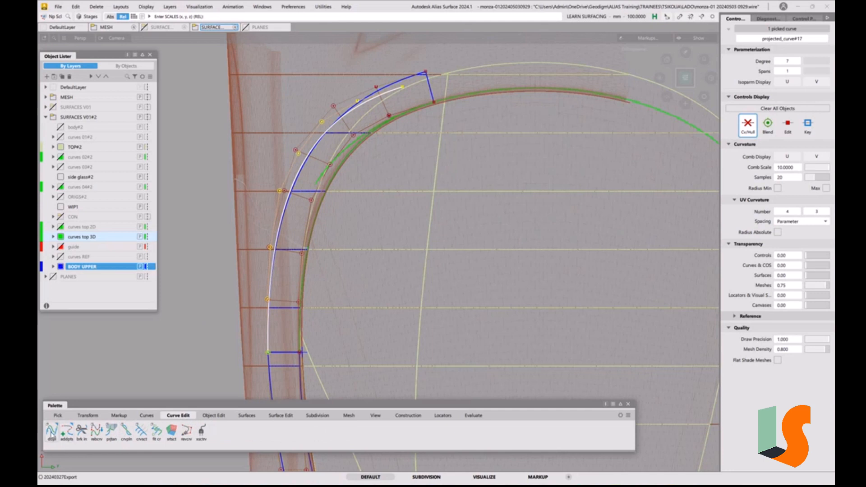
{"action": "left_click", "coordinate": [51, 434]}
{"action": "left_click", "coordinate": [66, 430]}
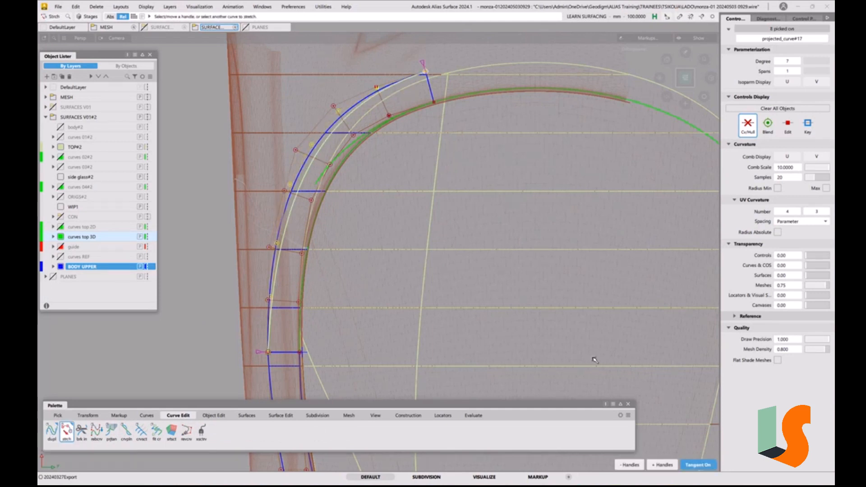
Add a stretch handle to the duplicated curve and pull its middle outward to follow the rail surface's outer edge
{"action": "left_click", "coordinate": [667, 465]}
{"action": "left_click_drag", "start_coordinate": [308, 174], "coordinate": [303, 172]}
{"action": "left_click_drag", "start_coordinate": [303, 172], "coordinate": [300, 171]}
{"action": "left_click_drag", "start_coordinate": [428, 289], "coordinate": [427, 235]}
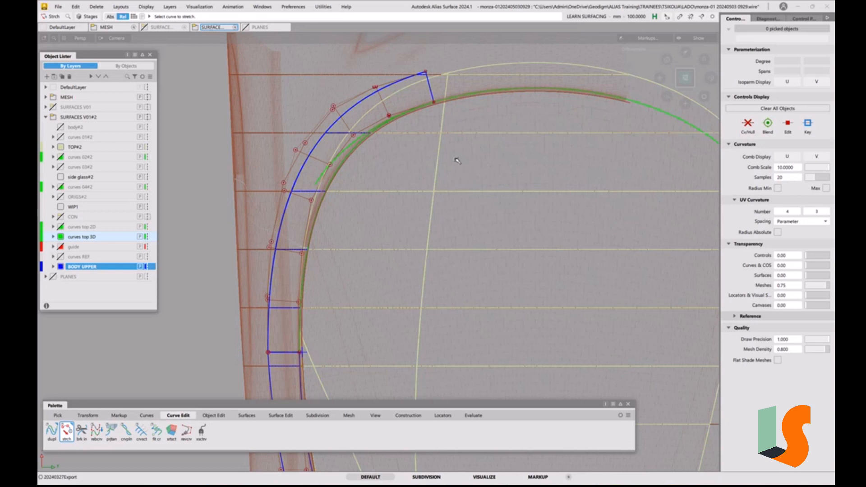
Pick the duplicated outer curve and examine its alignment with the rail surface from the side, in perspective and from above
{"action": "left_click_drag", "start_coordinate": [396, 213], "coordinate": [410, 219], "text": "ctrl+shift"}
{"action": "left_click", "coordinate": [339, 121]}
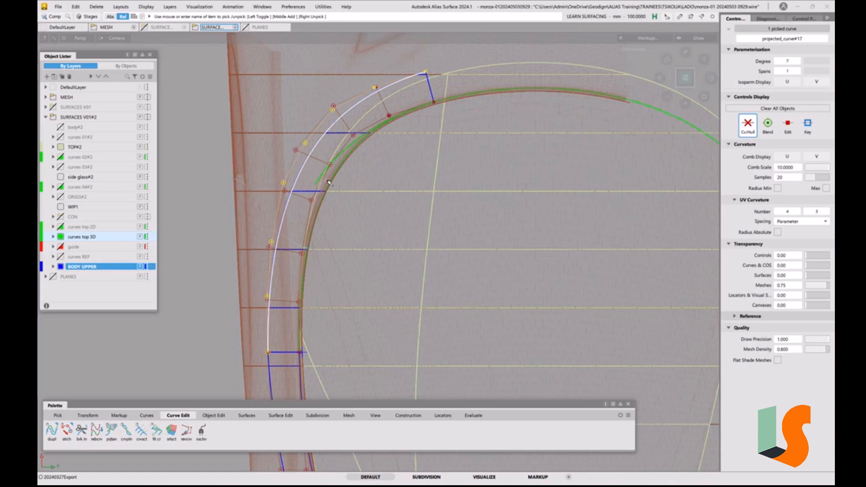
{"action": "left_click", "coordinate": [673, 80]}
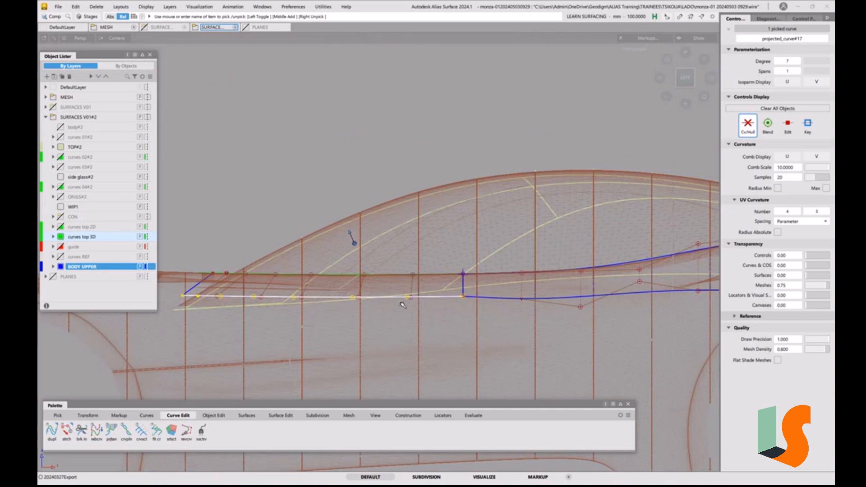
{"action": "right_click_drag", "start_coordinate": [551, 305], "coordinate": [540, 293], "text": "alt+shift"}
{"action": "middle_click_drag", "start_coordinate": [540, 294], "coordinate": [320, 312], "text": "alt+shift"}
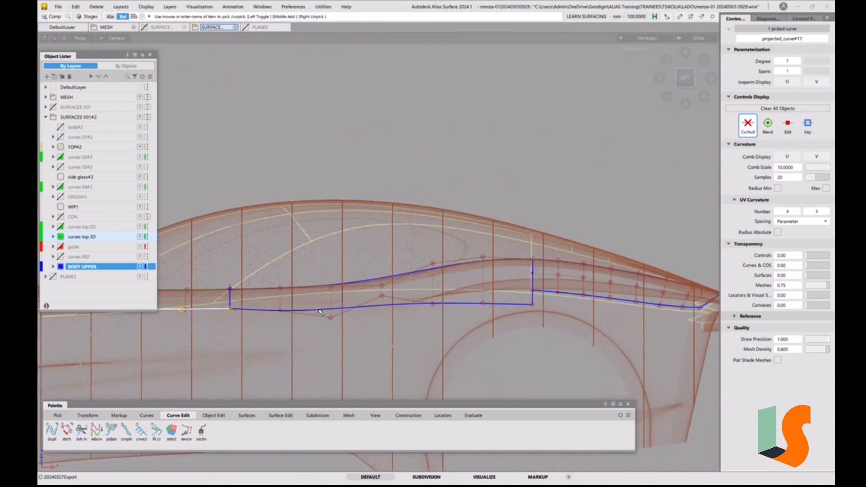
{"action": "middle_click_drag", "start_coordinate": [405, 293], "coordinate": [534, 288], "text": "alt+shift"}
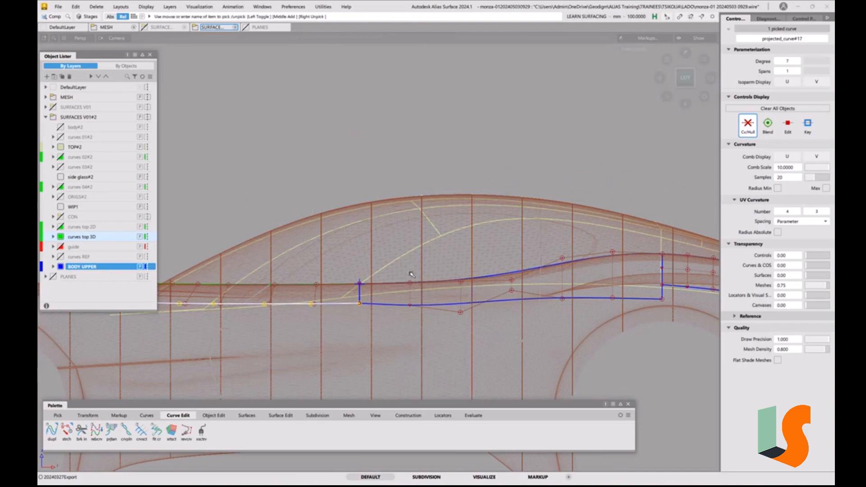
{"action": "left_click_drag", "start_coordinate": [460, 248], "coordinate": [356, 273], "text": "alt+shift"}
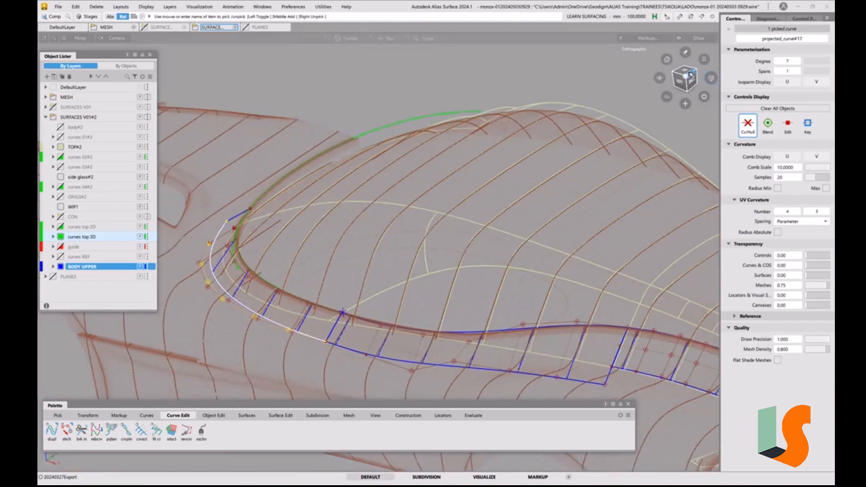
{"action": "left_click", "coordinate": [688, 72]}
{"action": "middle_click_drag", "start_coordinate": [296, 248], "coordinate": [418, 246], "text": "alt+shift"}
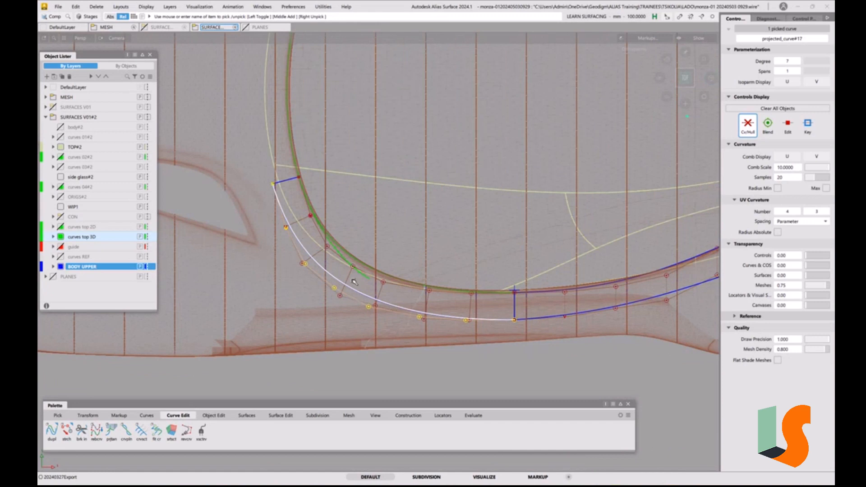
{"action": "left_click", "coordinate": [381, 326]}
{"action": "right_click_drag", "start_coordinate": [362, 304], "coordinate": [417, 245], "text": "alt+shift"}
{"action": "middle_click_drag", "start_coordinate": [418, 245], "coordinate": [432, 265], "text": "alt+shift"}
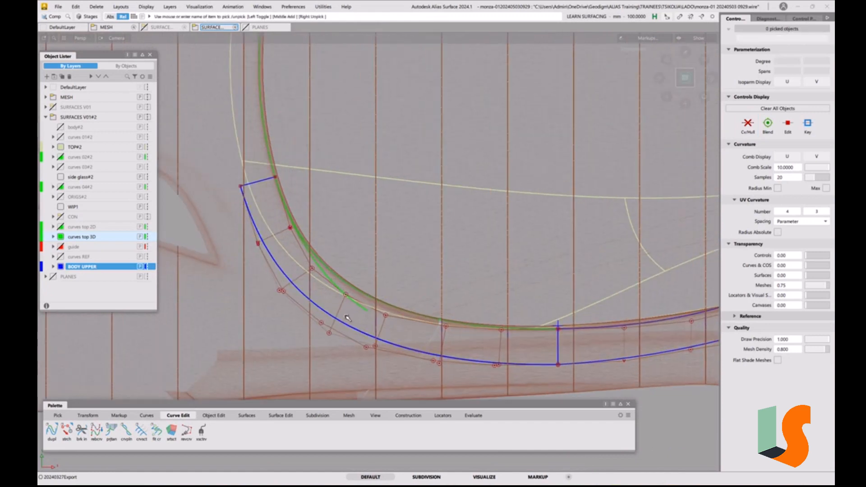
Pick the rail surface around TOP#2 and delete its construction history
{"action": "left_click_drag", "start_coordinate": [317, 308], "coordinate": [298, 303], "text": "ctrl+shift"}
{"action": "left_click", "coordinate": [301, 296]}
{"action": "left_click", "coordinate": [305, 298]}
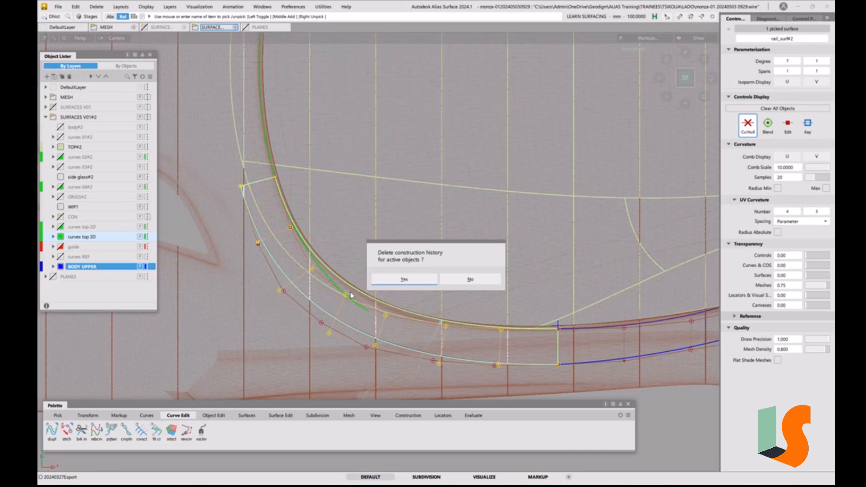
{"action": "left_click", "coordinate": [387, 280]}
{"action": "left_click_drag", "start_coordinate": [395, 341], "coordinate": [379, 310], "text": "ctrl+shift"}
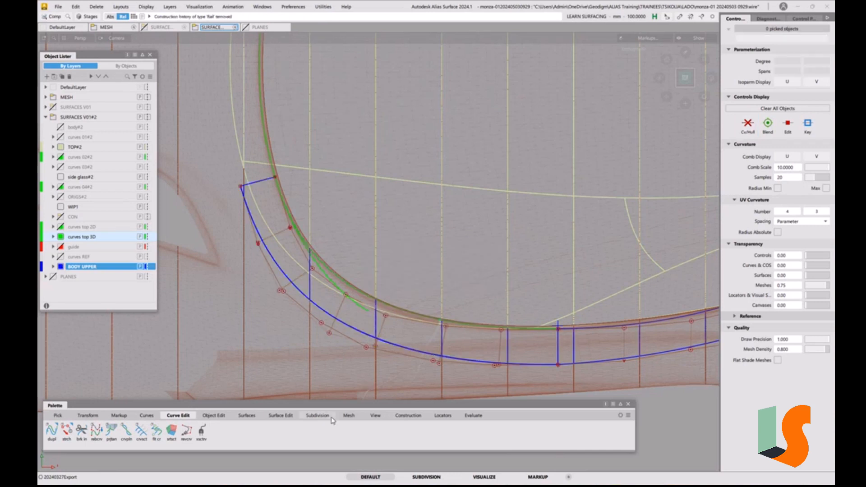
Align the rail surface's outer edge to the duplicated curve with G0 continuity and a Position Influence of 1
{"action": "left_click", "coordinate": [213, 415]}
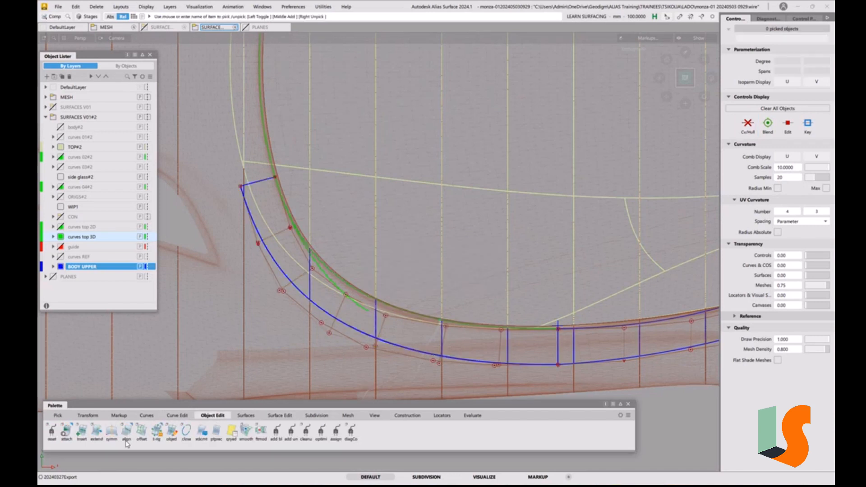
{"action": "double_click", "coordinate": [127, 430]}
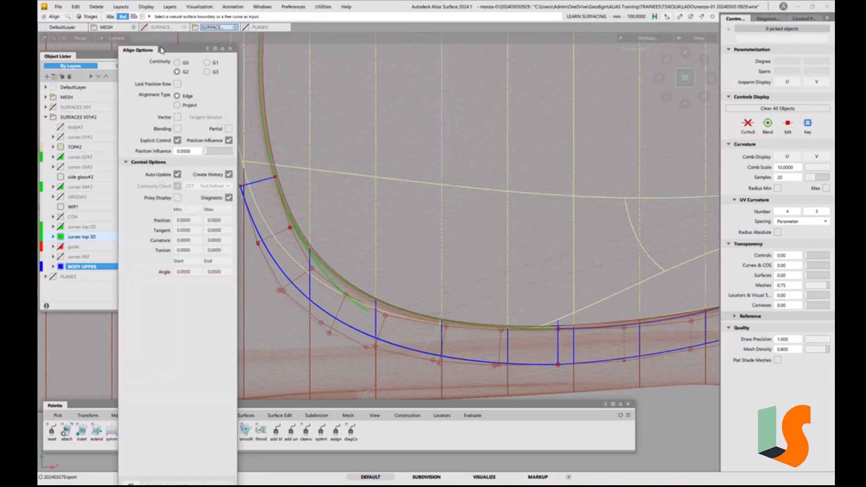
{"action": "left_click", "coordinate": [177, 62]}
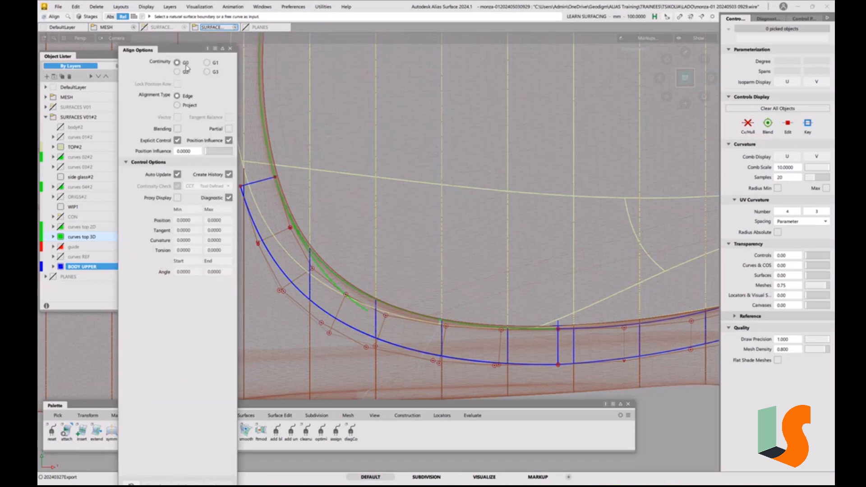
{"action": "left_click", "coordinate": [293, 276]}
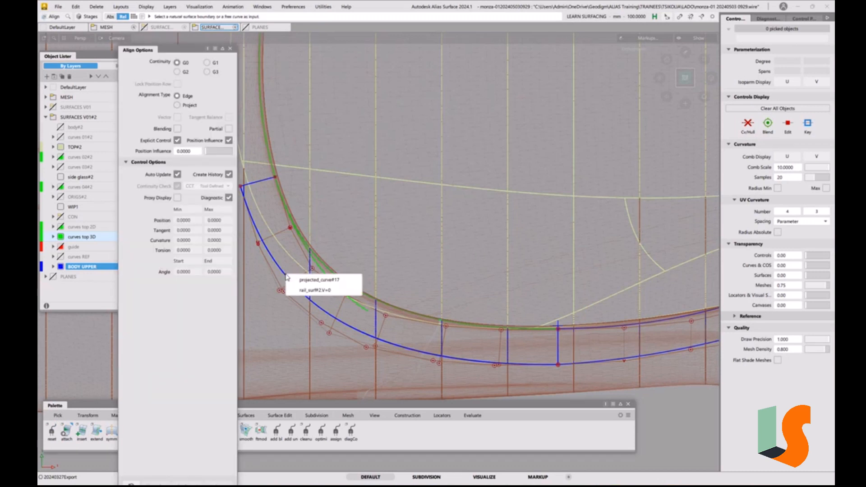
{"action": "left_click", "coordinate": [309, 291]}
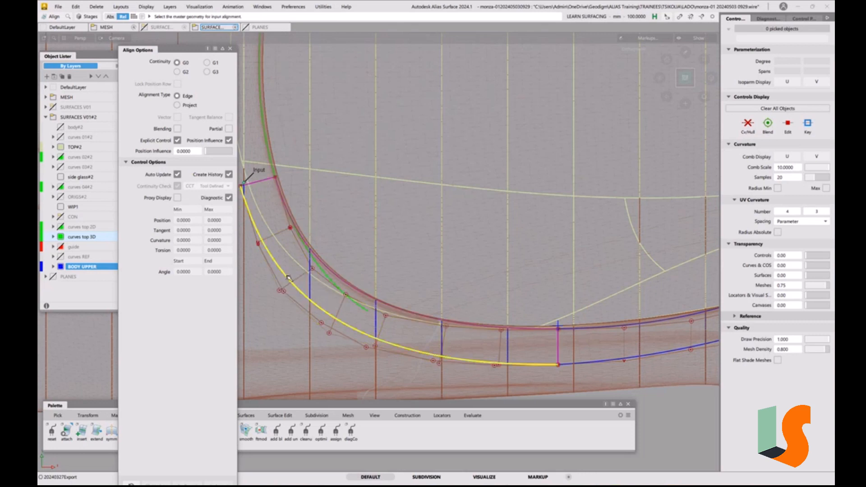
{"action": "left_click", "coordinate": [288, 277]}
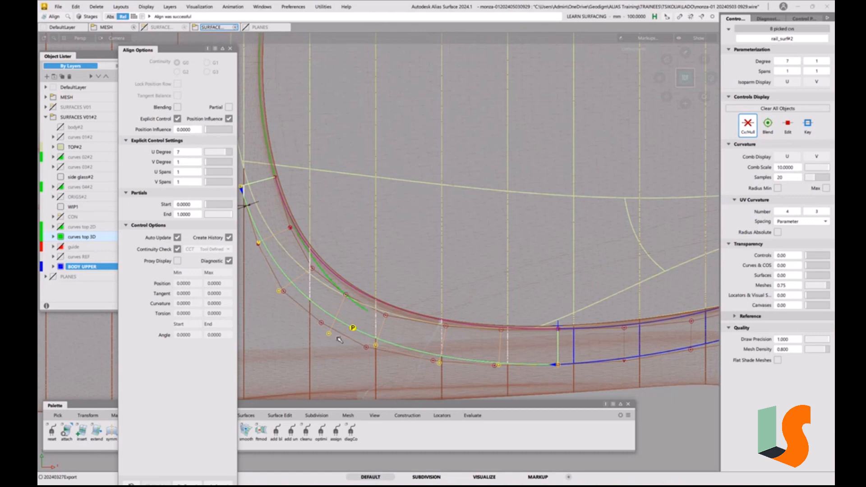
{"action": "left_click_drag", "start_coordinate": [208, 134], "coordinate": [233, 129]}
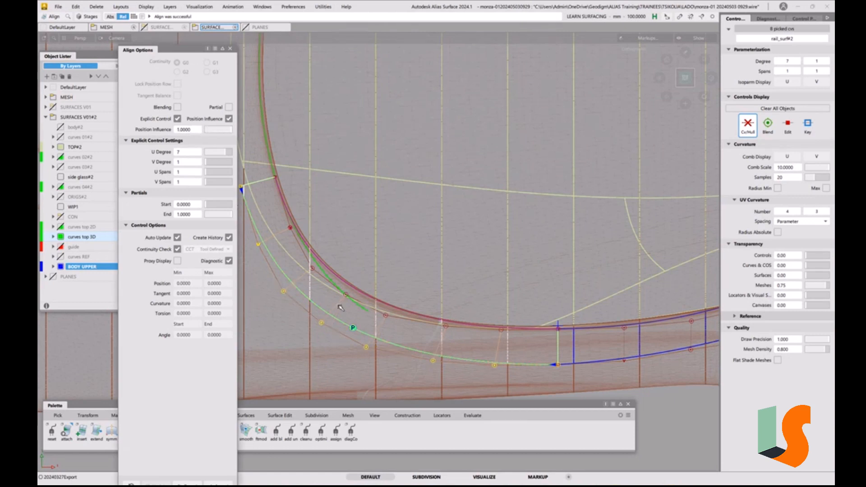
{"action": "left_click", "coordinate": [230, 48]}
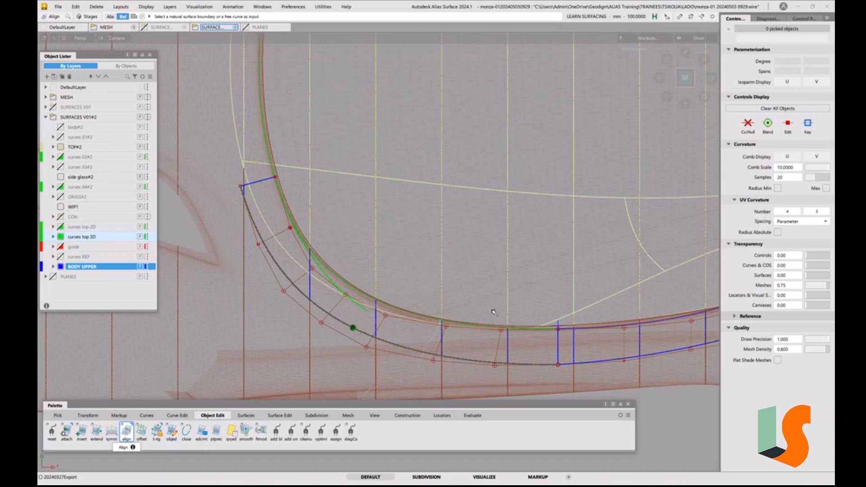
Examine the aligned rail surface and its control points around the front corner in perspective
{"action": "mouse_move", "coordinate": [303, 289]}
{"action": "left_mouse_down", "text": "alt+shift"}
{"action": "mouse_move", "coordinate": [486, 287]}
{"action": "mouse_move", "coordinate": [480, 273]}
{"action": "mouse_move", "coordinate": [477, 313]}
{"action": "mouse_move", "coordinate": [427, 297]}
{"action": "left_mouse_up", "text": "alt+shift"}
{"action": "middle_click_drag", "start_coordinate": [428, 298], "coordinate": [357, 215], "text": "alt+shift"}
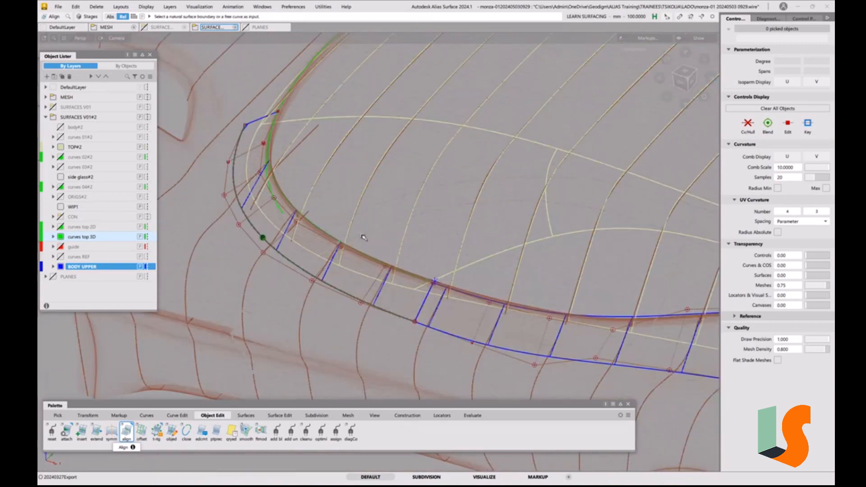
{"action": "left_click_drag", "start_coordinate": [300, 287], "coordinate": [317, 294], "text": "ctrl+shift"}
{"action": "left_click_drag", "start_coordinate": [317, 264], "coordinate": [317, 259], "text": "alt+shift"}
{"action": "middle_click_drag", "start_coordinate": [317, 259], "coordinate": [357, 294], "text": "alt+shift"}
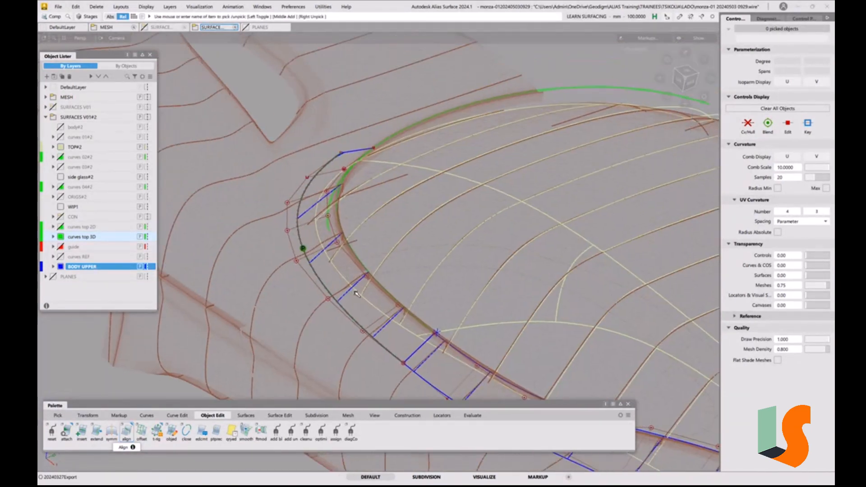
{"action": "left_click_drag", "start_coordinate": [357, 295], "coordinate": [381, 277], "text": "alt+shift"}
{"action": "middle_click_drag", "start_coordinate": [381, 276], "coordinate": [375, 275], "text": "alt+shift"}
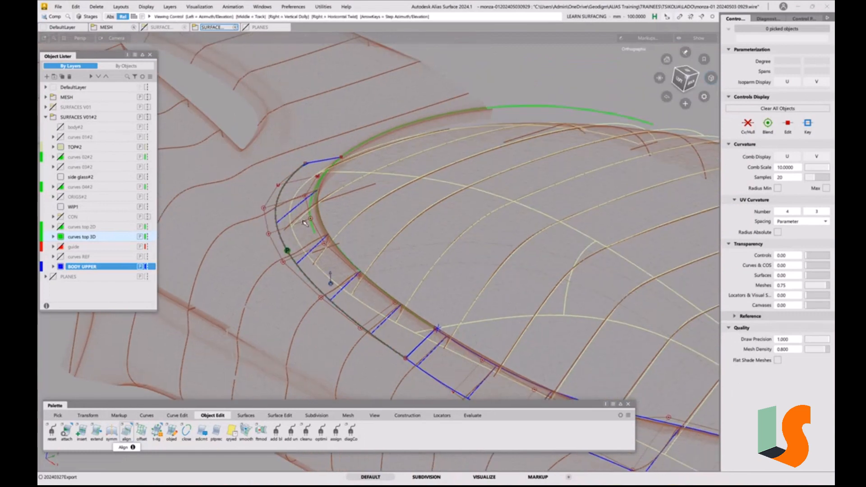
{"action": "left_click_drag", "start_coordinate": [305, 223], "coordinate": [347, 203], "text": "alt+shift"}
{"action": "middle_click_drag", "start_coordinate": [294, 220], "coordinate": [310, 219], "text": "alt+shift"}
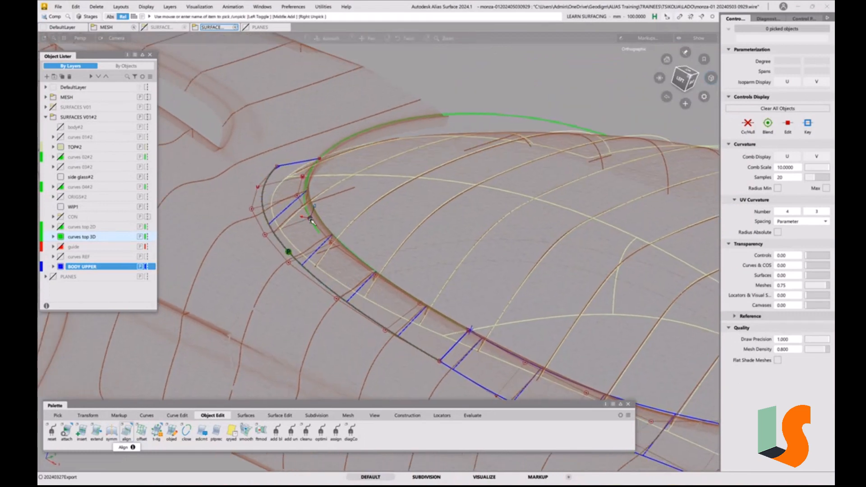
Pick the duplicated outer curve and remove the Align history linking the rail surface's outer edge to it
{"action": "left_click", "coordinate": [309, 273]}
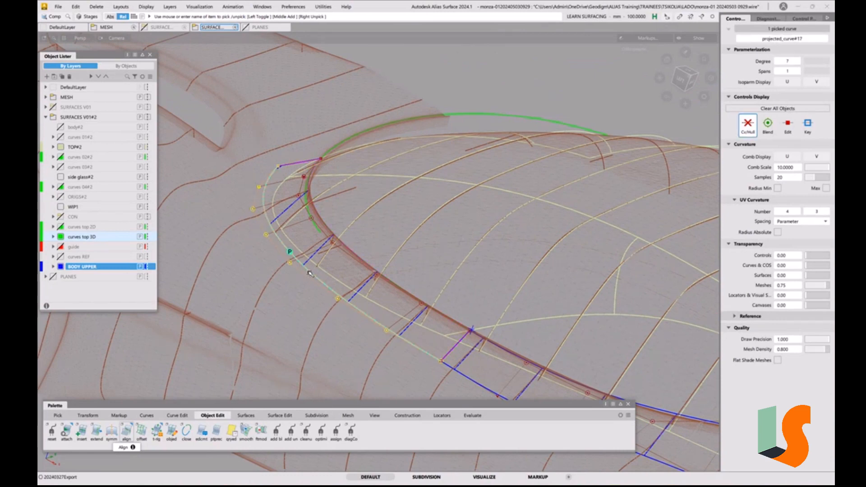
{"action": "key", "text": "ctrl+h"}
{"action": "left_click", "coordinate": [397, 279]}
{"action": "left_click", "coordinate": [398, 276]}
Set the step of the X axis aligned cross sections to 100 mm in the Cross Section Editor
{"action": "middle_click_drag", "start_coordinate": [320, 236], "coordinate": [327, 271], "text": "alt+shift"}
{"action": "left_click_drag", "start_coordinate": [298, 250], "coordinate": [291, 263], "text": "alt+shift"}
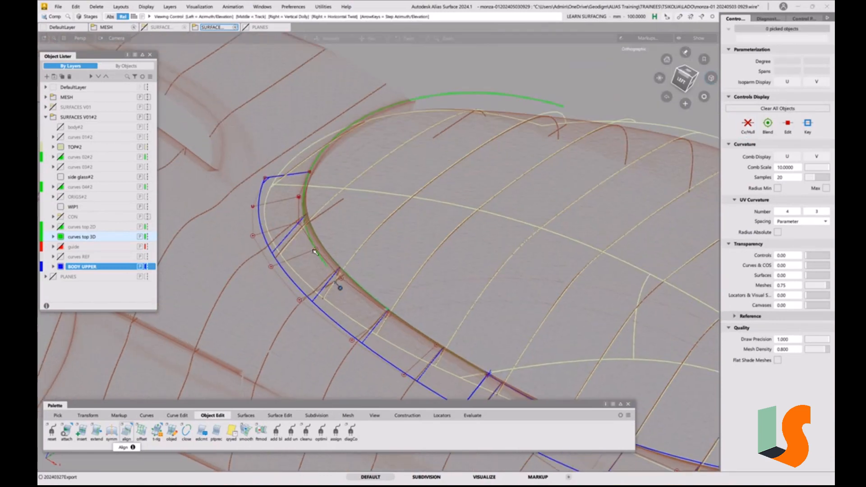
{"action": "middle_click_drag", "start_coordinate": [307, 233], "coordinate": [354, 280], "text": "alt+shift"}
{"action": "left_click_drag", "start_coordinate": [346, 233], "coordinate": [383, 226], "text": "alt+shift"}
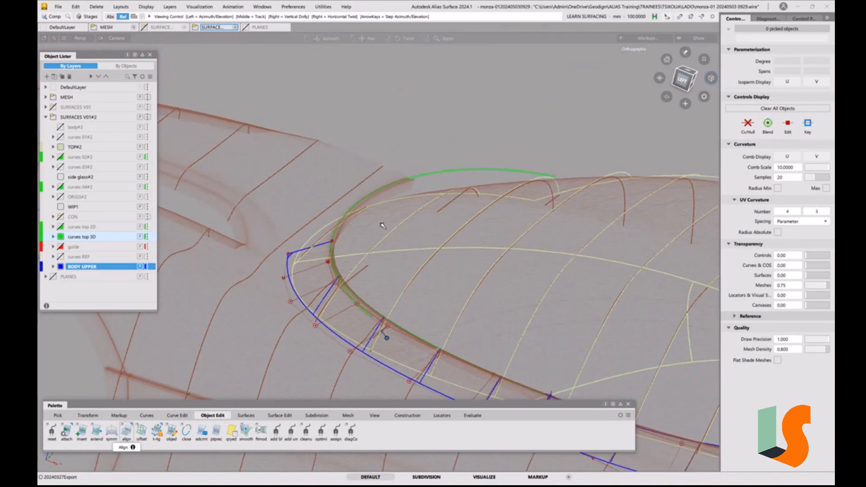
{"action": "left_click_drag", "start_coordinate": [483, 156], "coordinate": [475, 171], "text": "alt+shift"}
{"action": "middle_click_drag", "start_coordinate": [474, 171], "coordinate": [452, 118], "text": "alt+shift"}
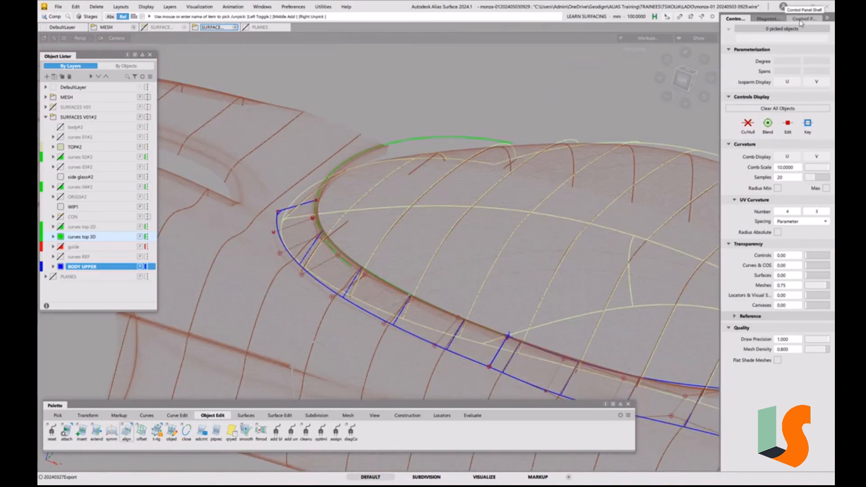
{"action": "left_click", "coordinate": [808, 20]}
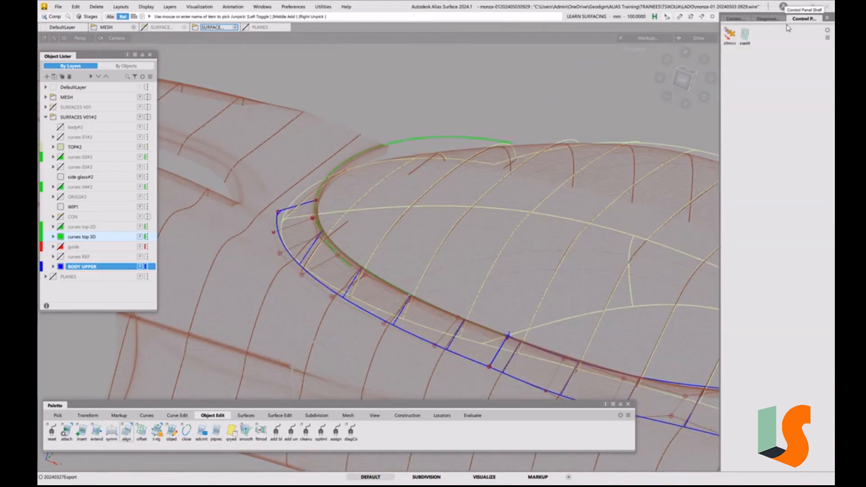
{"action": "left_click", "coordinate": [743, 36]}
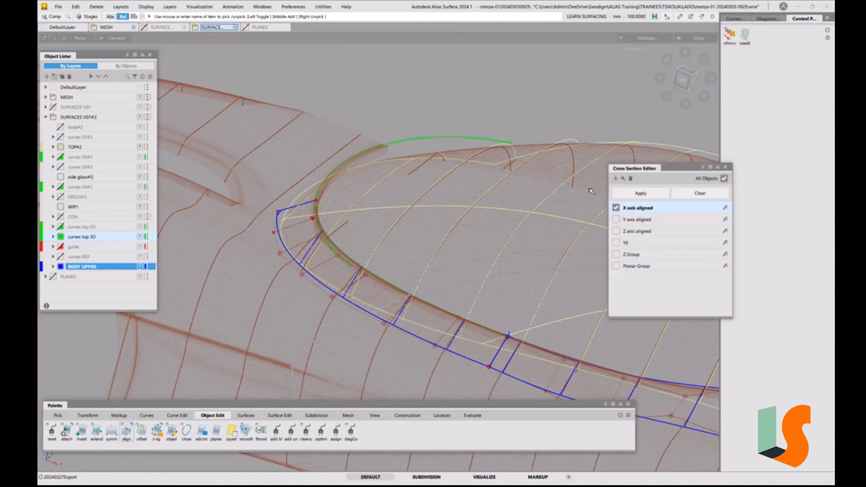
{"action": "left_click", "coordinate": [618, 220]}
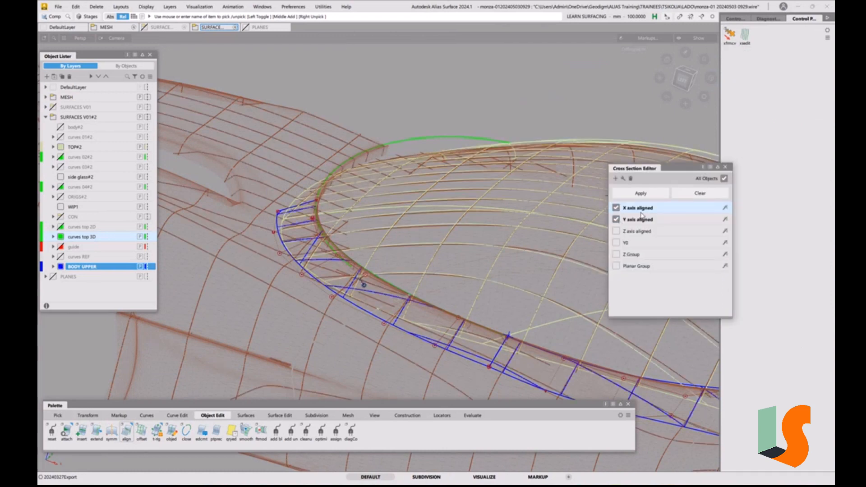
{"action": "double_click", "coordinate": [638, 212]}
{"action": "left_click", "coordinate": [285, 272]}
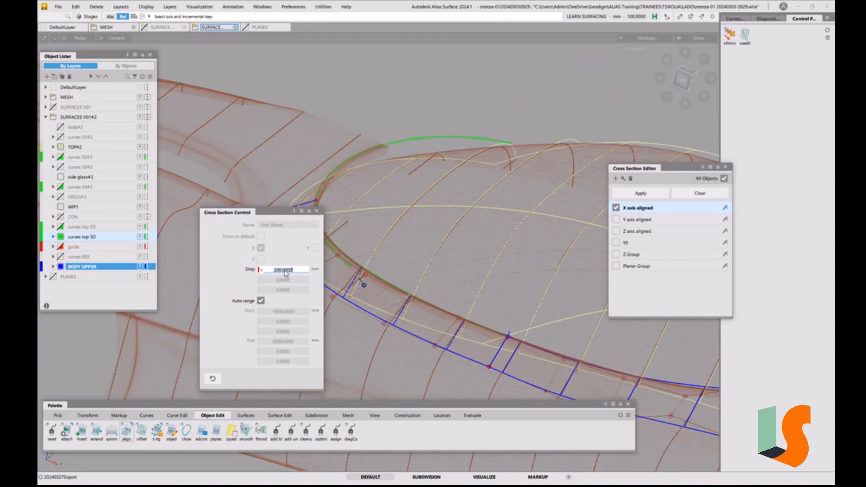
{"action": "type", "text": "100"}
{"action": "key", "text": "Return"}
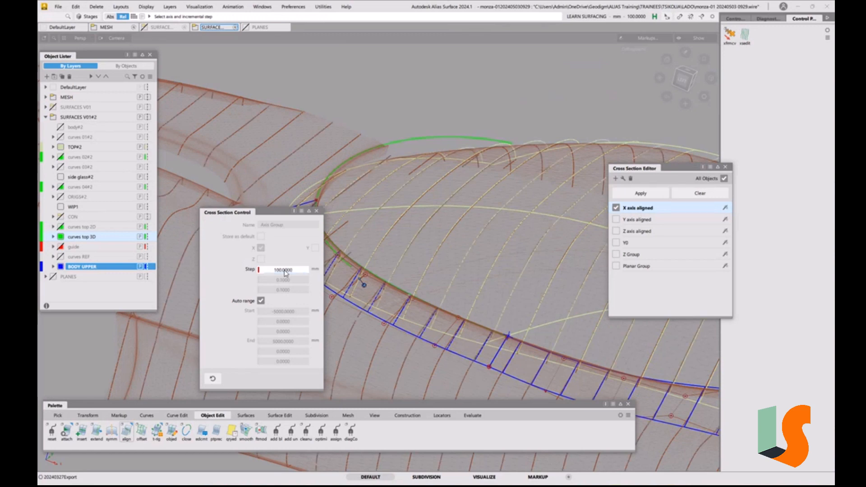
{"action": "left_click", "coordinate": [316, 211]}
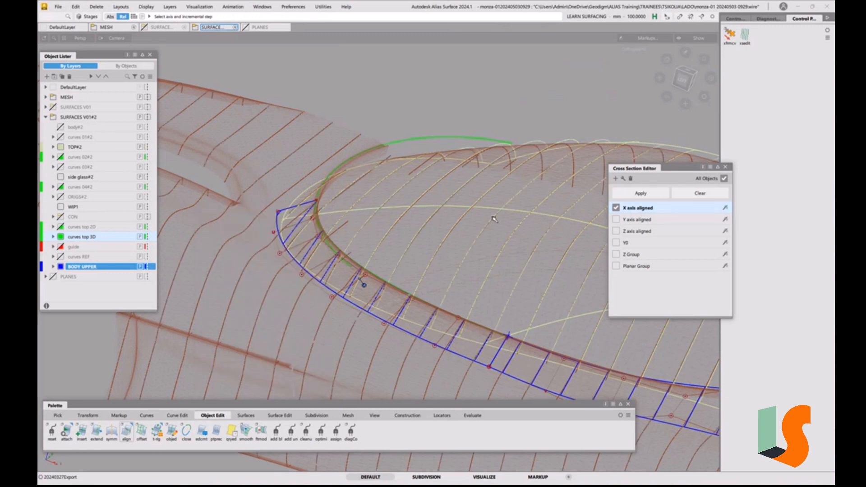
Turn on the Y axis aligned cross sections and hide the TOP#2 layer to inspect the front corner
{"action": "left_click", "coordinate": [617, 220]}
{"action": "left_click_drag", "start_coordinate": [304, 280], "coordinate": [291, 304], "text": "alt+shift"}
{"action": "right_click_drag", "start_coordinate": [291, 304], "coordinate": [332, 276], "text": "alt+shift"}
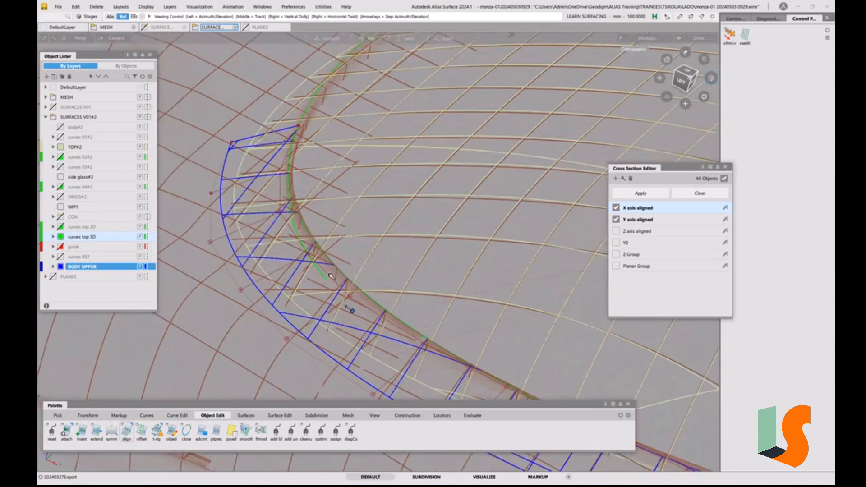
{"action": "left_click_drag", "start_coordinate": [337, 252], "coordinate": [373, 246], "text": "alt+shift"}
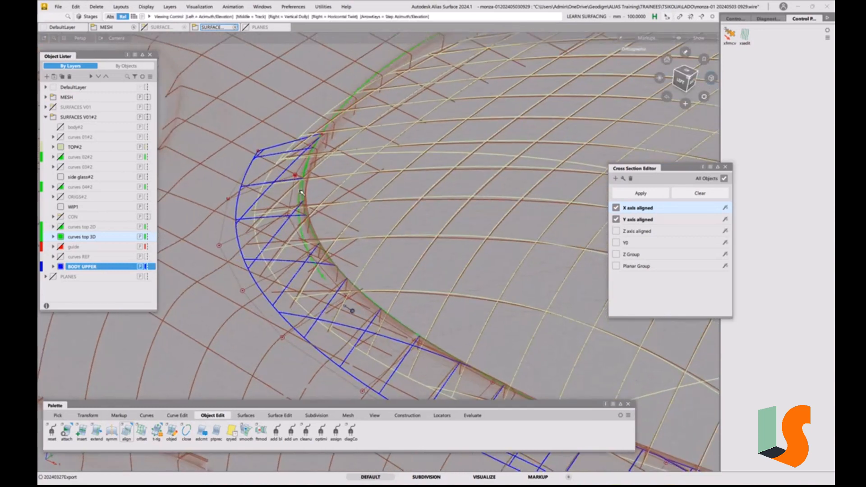
{"action": "left_click_drag", "start_coordinate": [304, 237], "coordinate": [296, 178], "text": "alt+shift"}
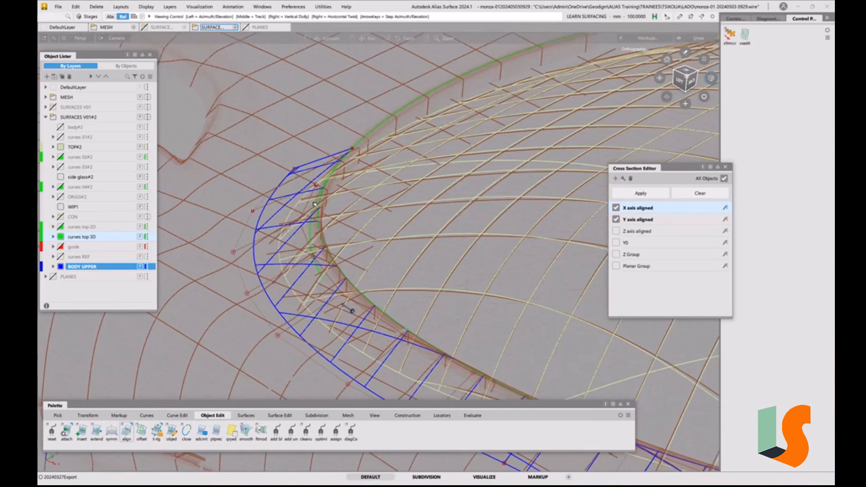
{"action": "left_click", "coordinate": [63, 147]}
{"action": "left_click_drag", "start_coordinate": [378, 234], "coordinate": [360, 224], "text": "alt+shift"}
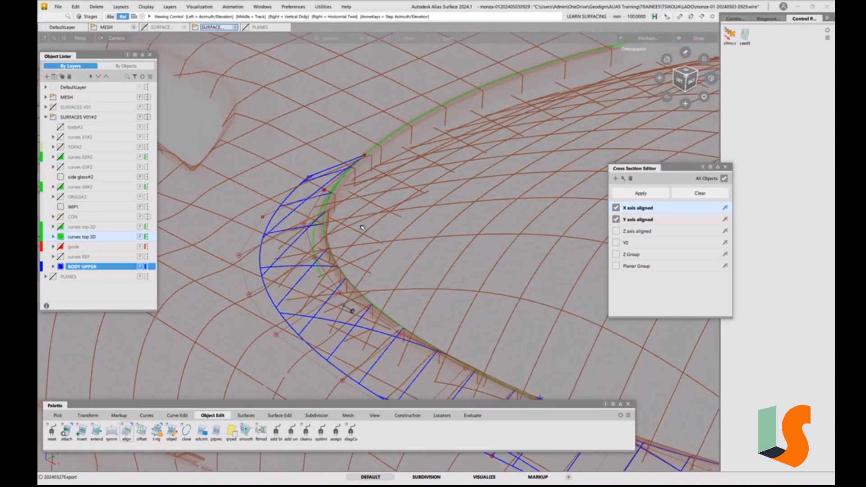
Examine the rail surface's front corner against the X and Y cross sections, both in wireframe and on the shaded mesh
{"action": "right_click_drag", "start_coordinate": [359, 224], "coordinate": [340, 194], "text": "alt+shift"}
{"action": "middle_click_drag", "start_coordinate": [342, 195], "coordinate": [394, 240], "text": "alt+shift"}
{"action": "left_click_drag", "start_coordinate": [358, 210], "coordinate": [374, 185], "text": "alt+shift"}
{"action": "middle_click_drag", "start_coordinate": [375, 185], "coordinate": [379, 211], "text": "alt+shift"}
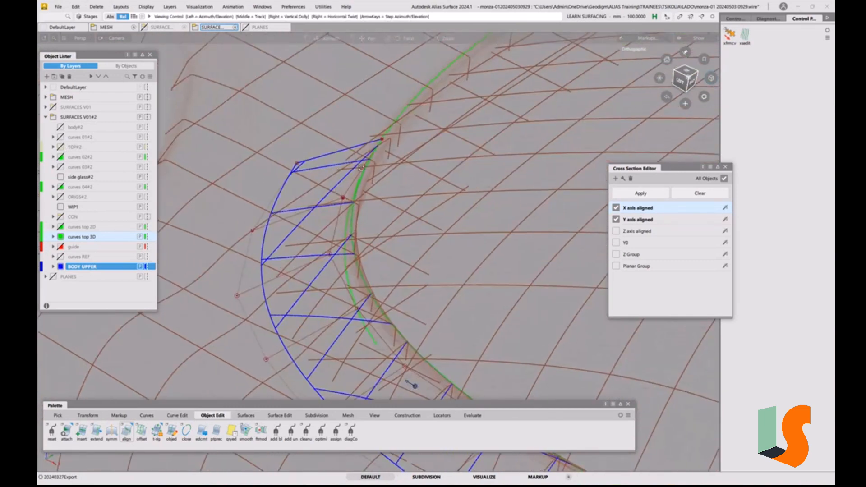
{"action": "left_click_drag", "start_coordinate": [363, 173], "coordinate": [381, 159], "text": "alt+shift"}
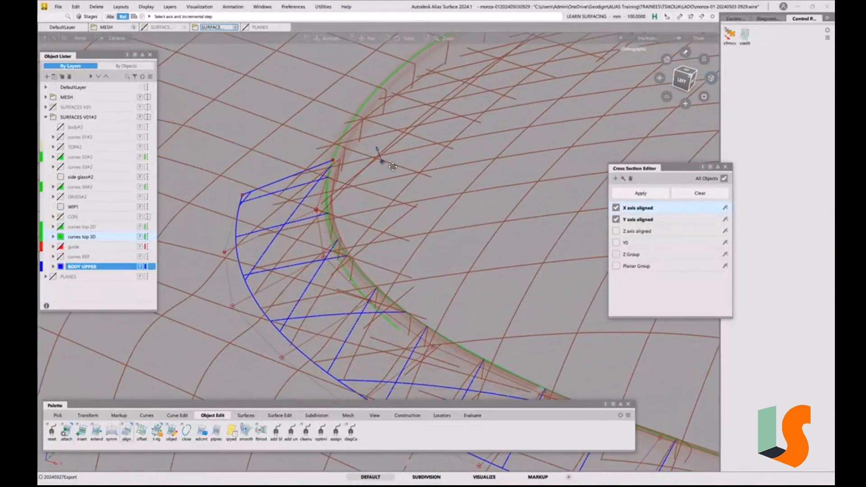
{"action": "left_click_drag", "start_coordinate": [417, 132], "coordinate": [429, 132], "text": "alt+shift"}
{"action": "key", "text": "5"}
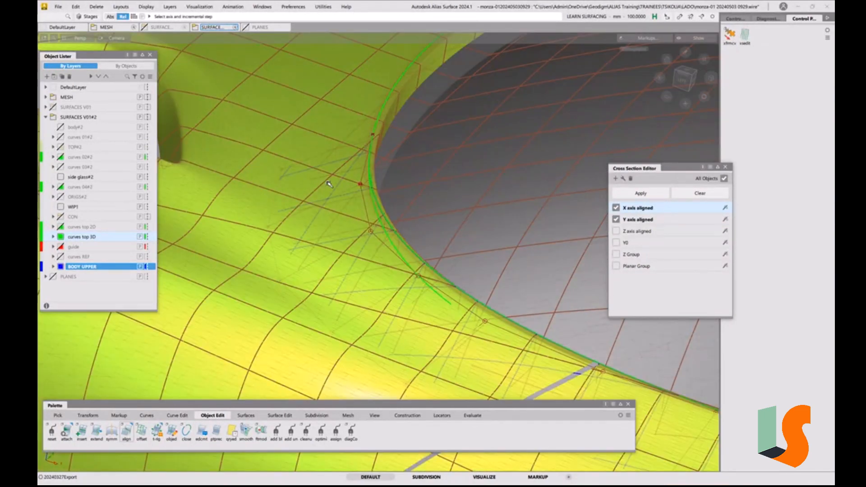
{"action": "left_click_drag", "start_coordinate": [329, 184], "coordinate": [378, 253], "text": "alt+shift"}
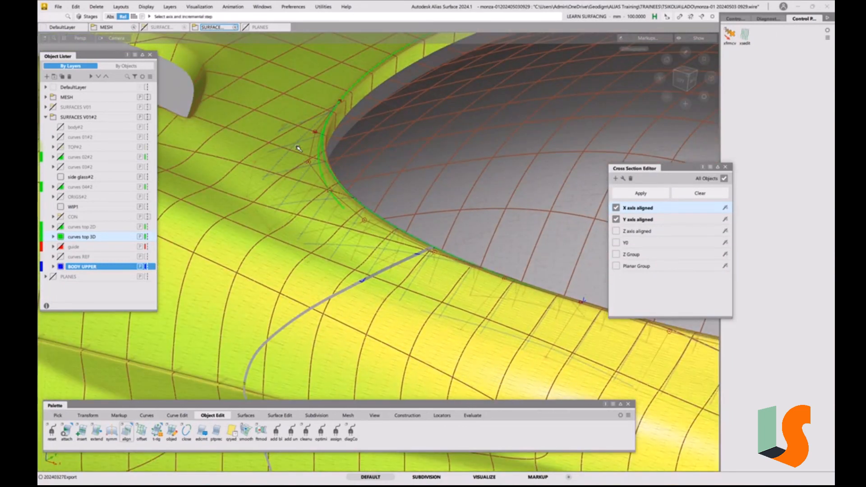
Turn off the X axis aligned cross sections and inspect the front corner against the Y sections on the shaded mesh
{"action": "left_click", "coordinate": [616, 208]}
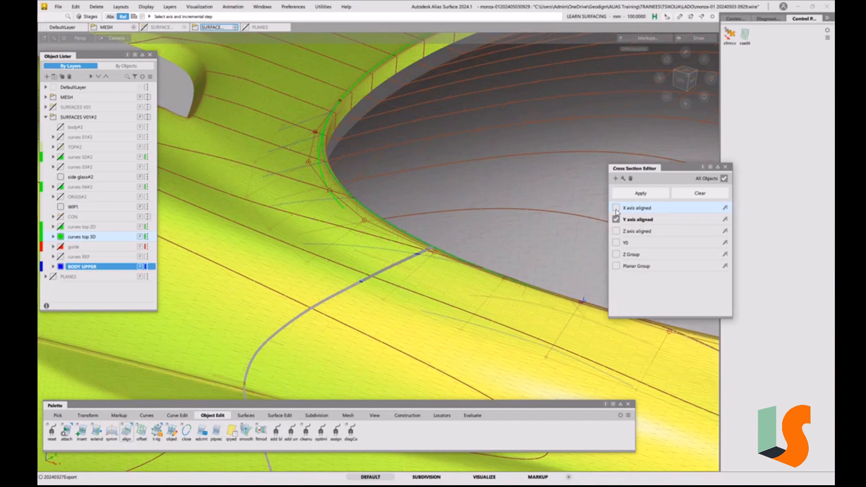
{"action": "left_click_drag", "start_coordinate": [419, 179], "coordinate": [457, 183], "text": "alt+shift"}
{"action": "middle_click_drag", "start_coordinate": [457, 183], "coordinate": [494, 221], "text": "alt+shift"}
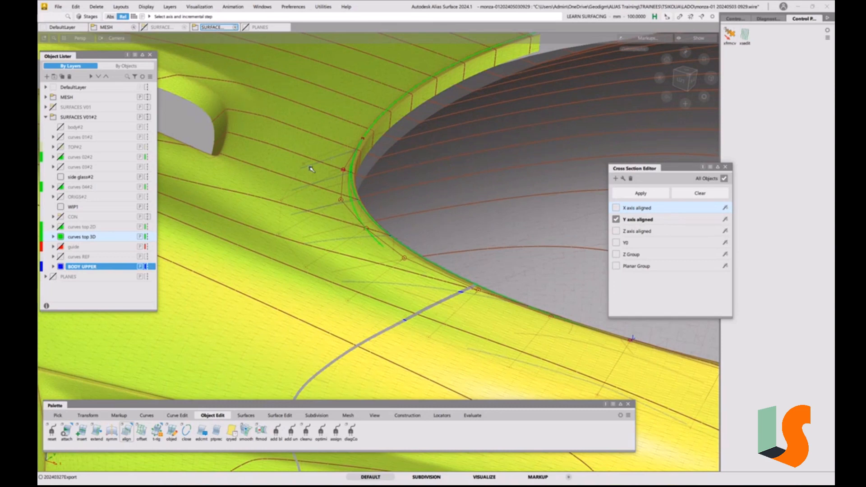
{"action": "left_click_drag", "start_coordinate": [450, 224], "coordinate": [419, 213], "text": "alt+shift"}
Switch Transform CV to proportional modification and pick the front outer corner CV of the rail surface with a range along the outer edge
{"action": "key", "text": "c"}
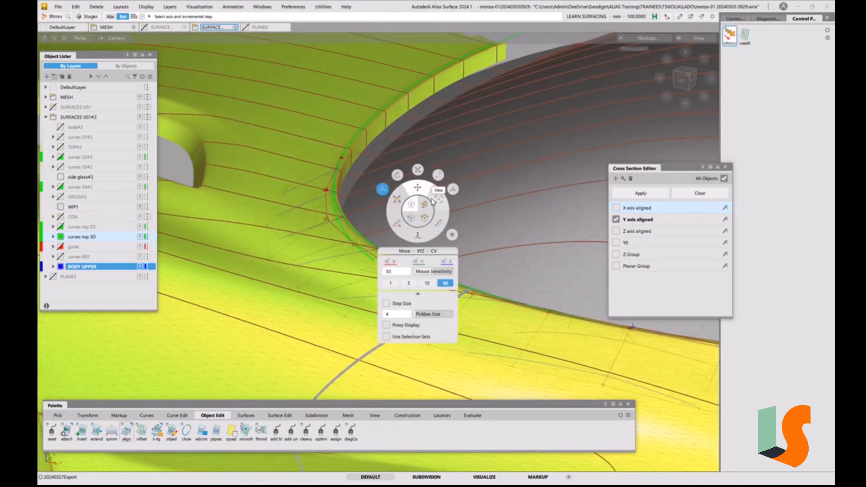
{"action": "left_click", "coordinate": [453, 190]}
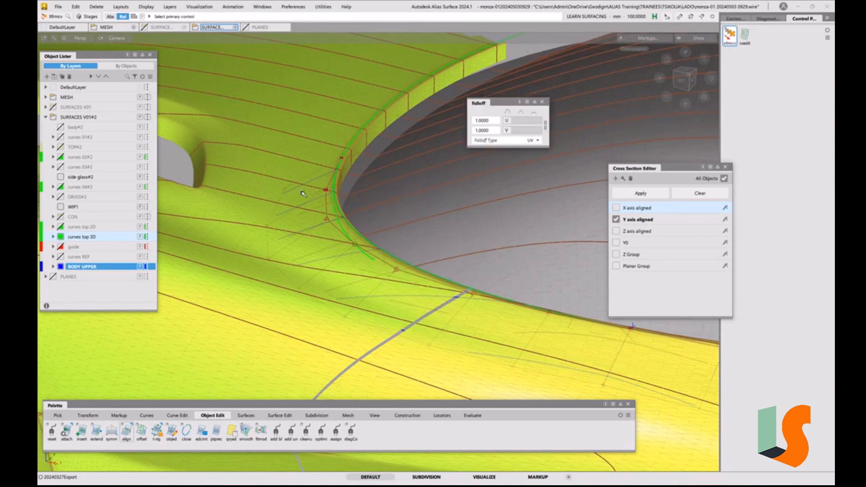
{"action": "left_click", "coordinate": [285, 191]}
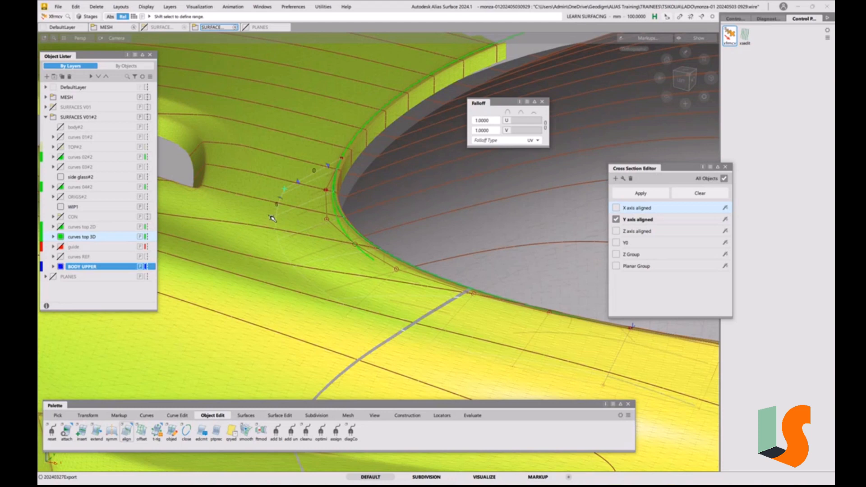
{"action": "key", "text": "F12"}
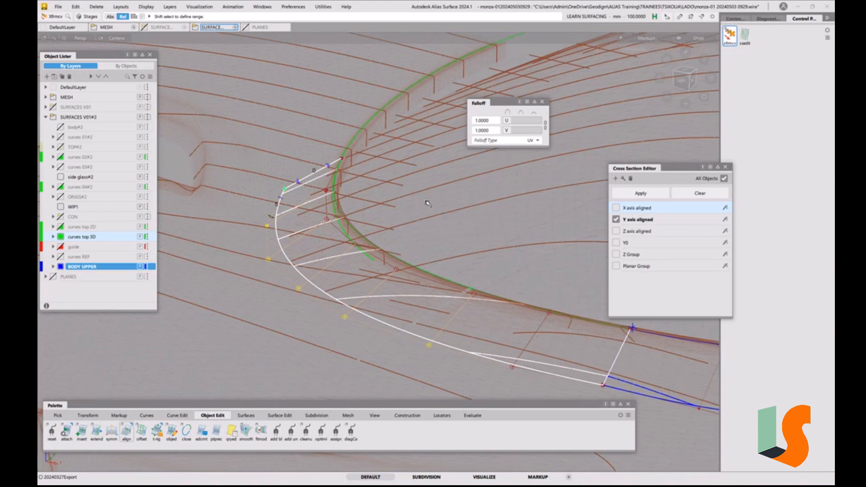
{"action": "right_click_drag", "start_coordinate": [431, 206], "coordinate": [431, 185]}
{"action": "key", "text": "F12"}
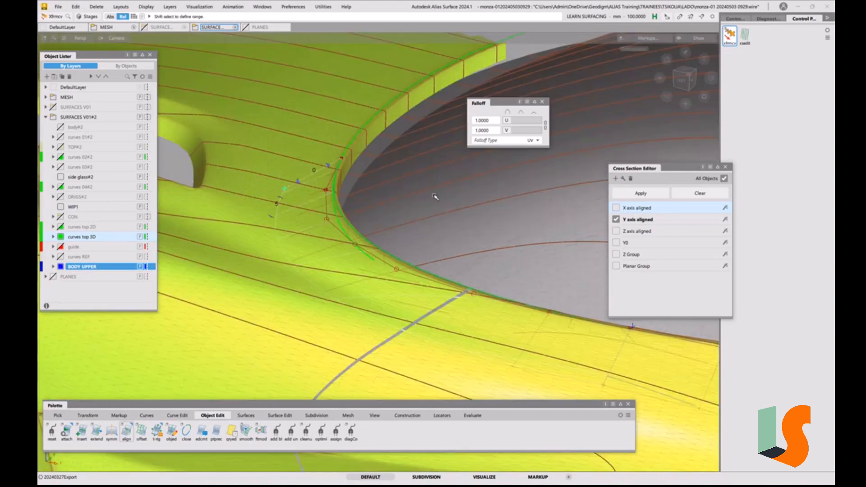
Set the mouse sensitivity to 1 and raise the front corner's outer-edge CVs proportionally, checking them against the mesh sections
{"action": "key", "text": "space"}
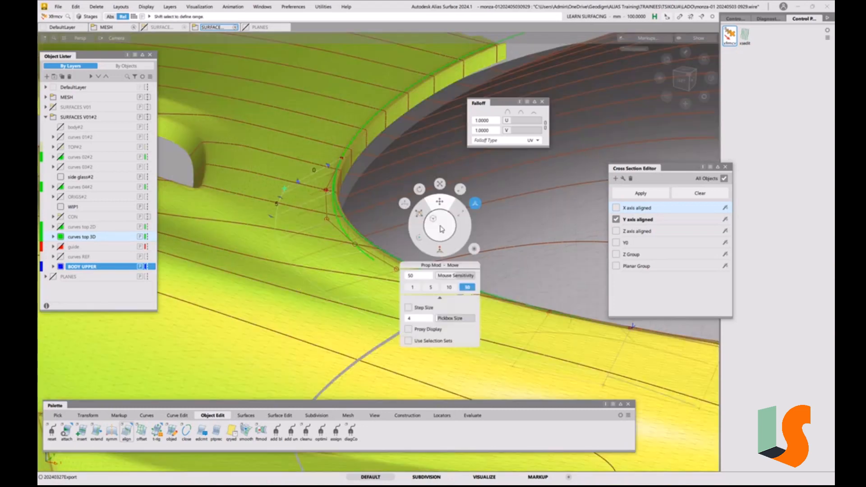
{"action": "left_click", "coordinate": [413, 287]}
{"action": "right_click_drag", "start_coordinate": [420, 235], "coordinate": [424, 197]}
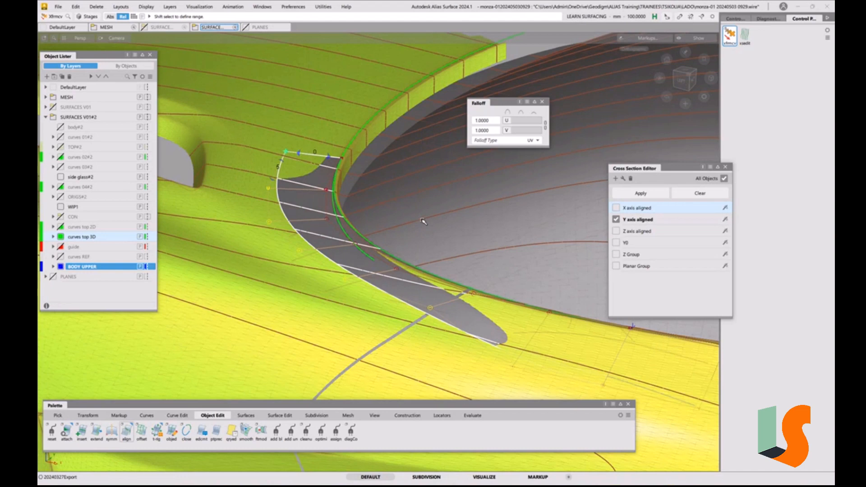
{"action": "key", "text": "F12"}
{"action": "left_click_drag", "start_coordinate": [442, 244], "coordinate": [396, 242], "text": "alt+shift"}
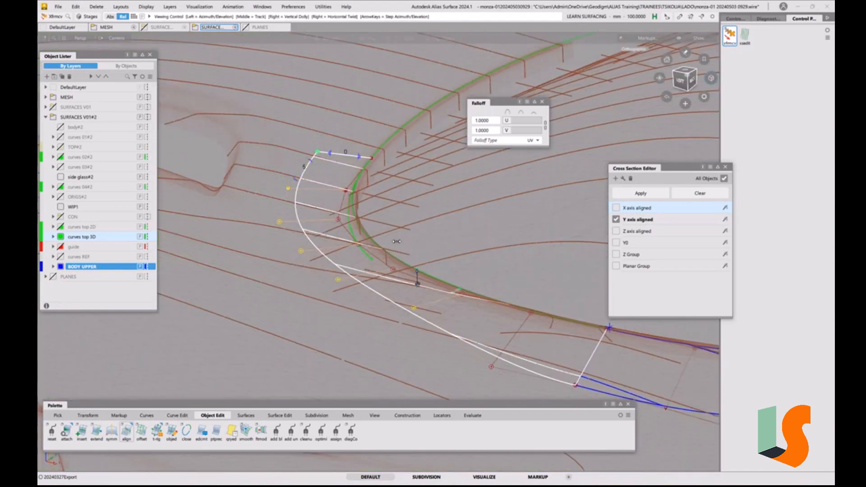
{"action": "middle_click_drag", "start_coordinate": [396, 241], "coordinate": [417, 217], "text": "alt+shift"}
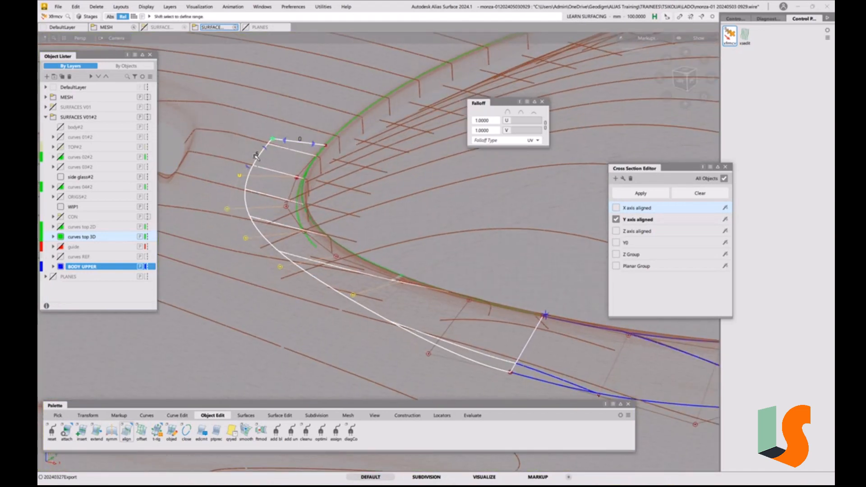
{"action": "left_click_drag", "start_coordinate": [401, 207], "coordinate": [378, 199], "text": "ctrl+shift"}
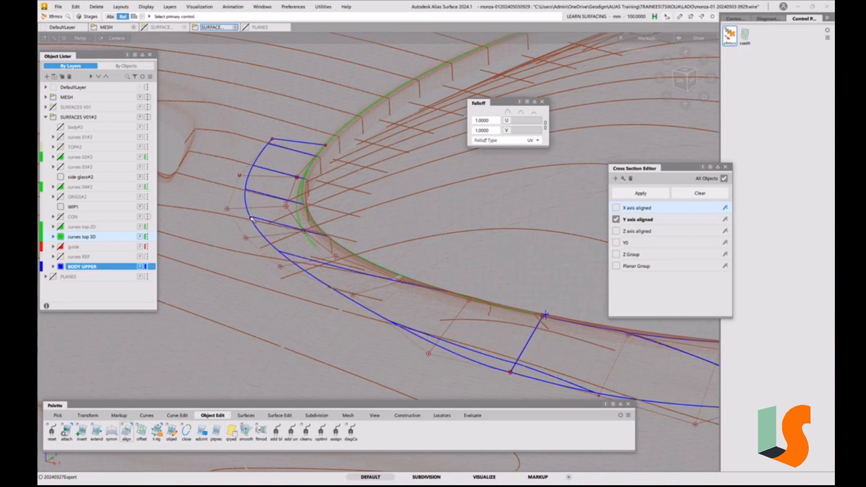
Return Transform CV to XYZ move and lower the front corner surface's middle outer-edge CVs individually to follow the mesh
{"action": "left_click", "coordinate": [229, 210]}
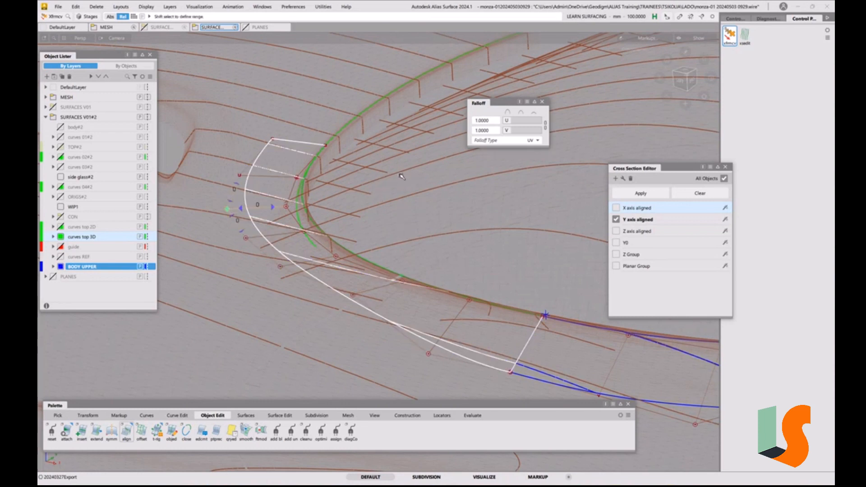
{"action": "key", "text": "space"}
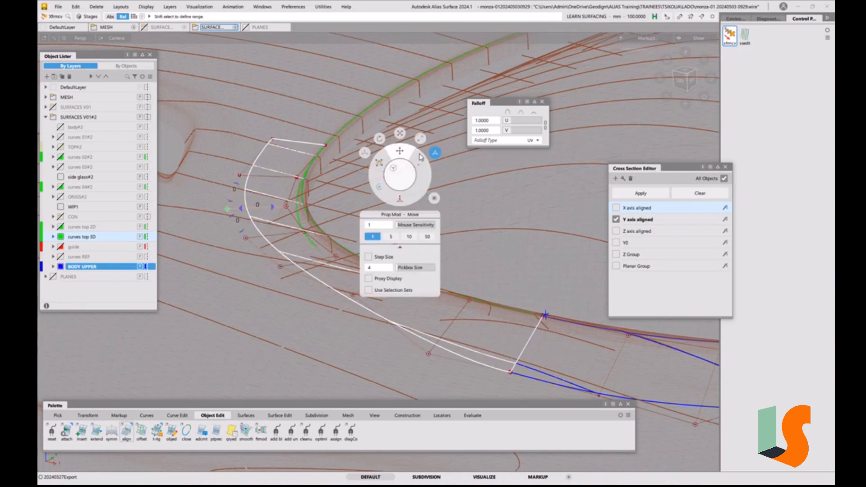
{"action": "left_click", "coordinate": [368, 154]}
{"action": "right_click_drag", "start_coordinate": [372, 176], "coordinate": [344, 227]}
{"action": "left_click", "coordinate": [246, 239]}
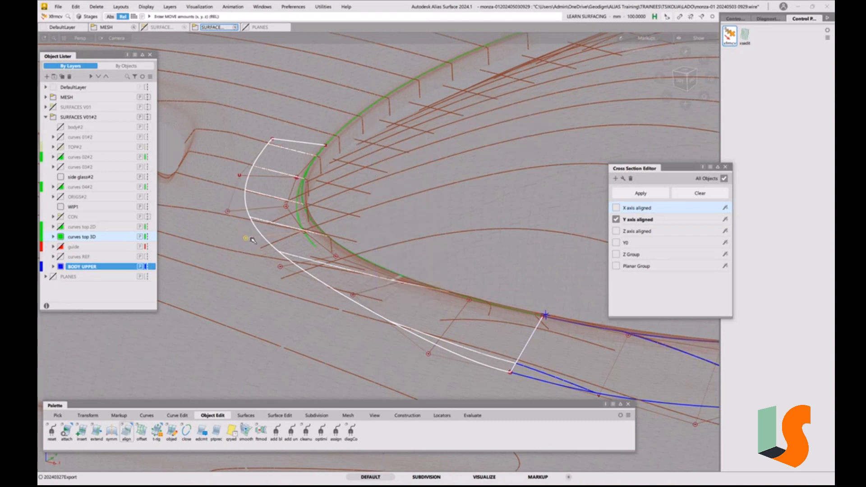
{"action": "right_click_drag", "start_coordinate": [246, 240], "coordinate": [280, 276]}
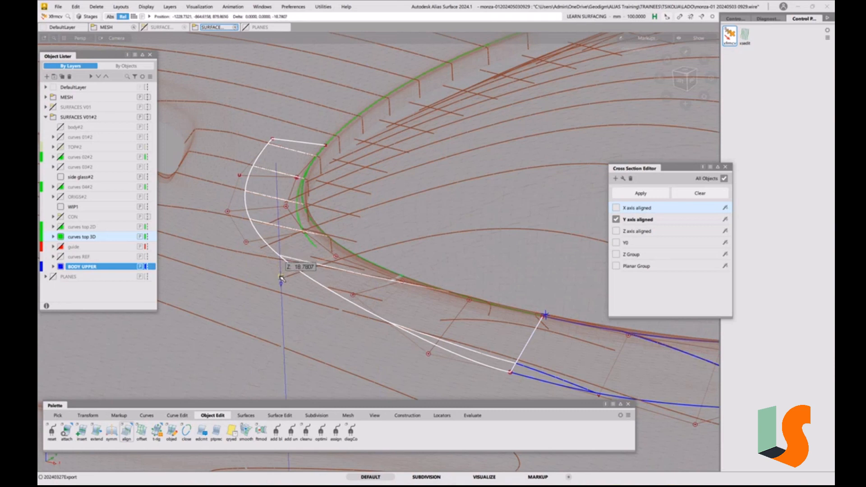
{"action": "left_click", "coordinate": [353, 296]}
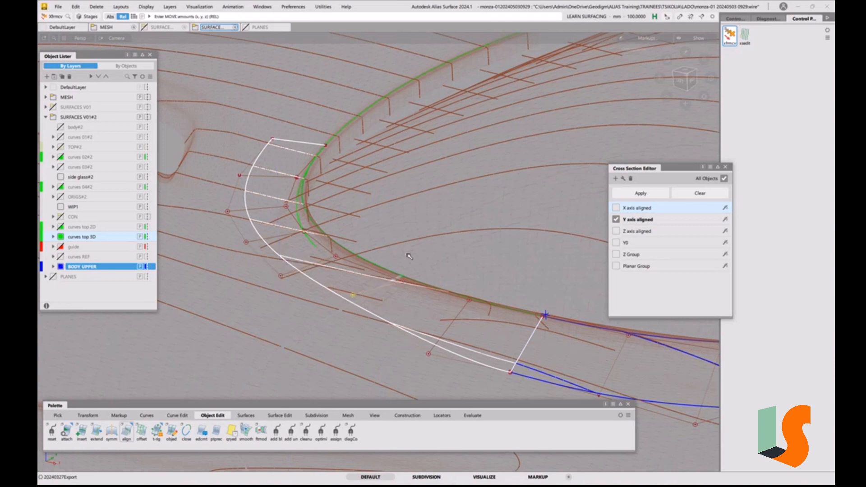
{"action": "right_click_drag", "start_coordinate": [428, 222], "coordinate": [428, 234]}
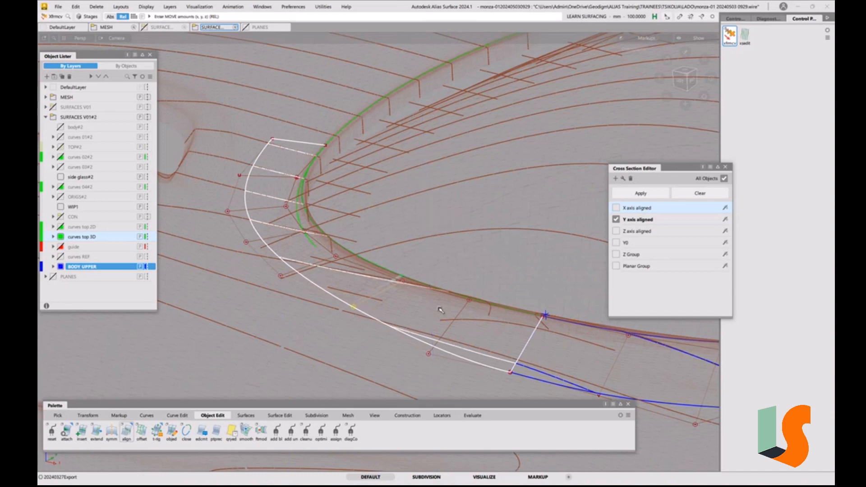
Turn on the X axis aligned cross sections again and examine the joint between the front corner surface and the adjoining side rail
{"action": "left_click_drag", "start_coordinate": [473, 306], "coordinate": [309, 266], "text": "alt+shift"}
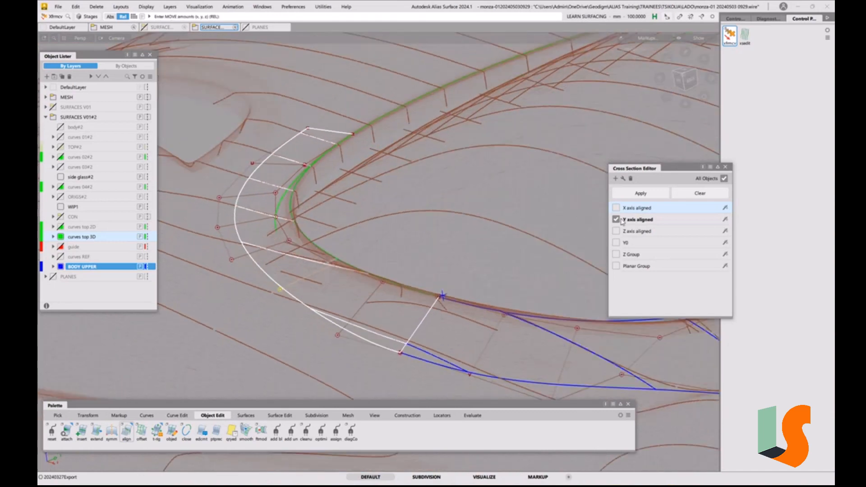
{"action": "left_click", "coordinate": [617, 208]}
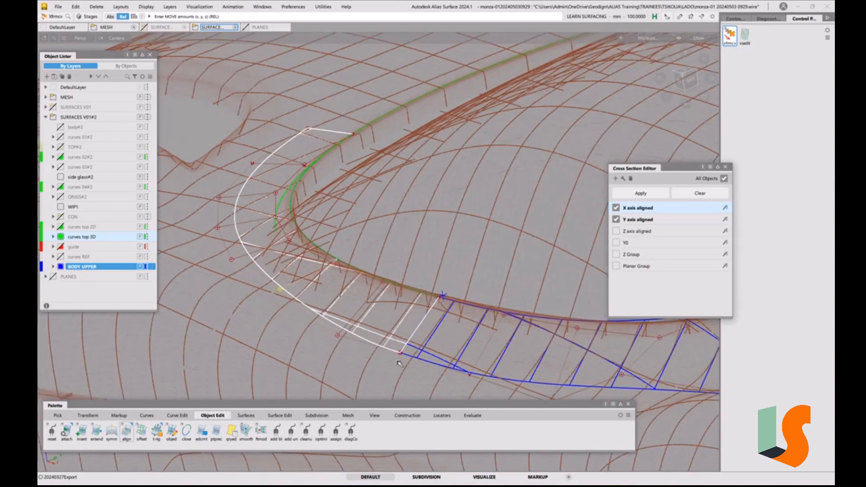
{"action": "left_click_drag", "start_coordinate": [399, 363], "coordinate": [444, 344], "text": "alt+shift"}
{"action": "middle_click_drag", "start_coordinate": [445, 344], "coordinate": [387, 319], "text": "alt+shift"}
{"action": "left_click", "coordinate": [369, 334]}
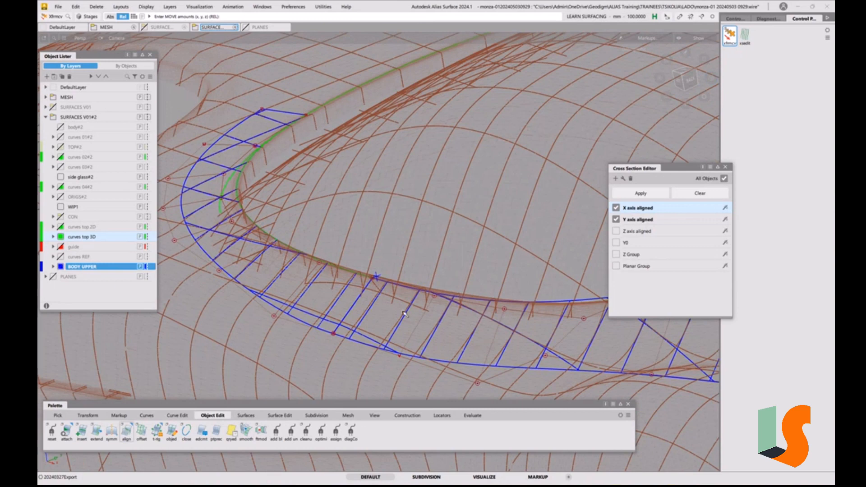
{"action": "middle_click_drag", "start_coordinate": [341, 335], "coordinate": [357, 355], "text": "alt+shift"}
{"action": "left_click_drag", "start_coordinate": [357, 355], "coordinate": [364, 336], "text": "alt+shift"}
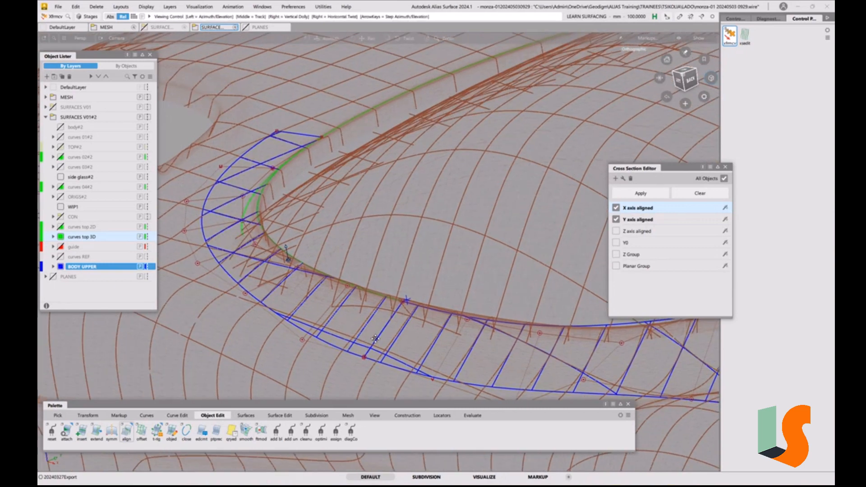
{"action": "middle_click_drag", "start_coordinate": [364, 336], "coordinate": [386, 342], "text": "alt+shift"}
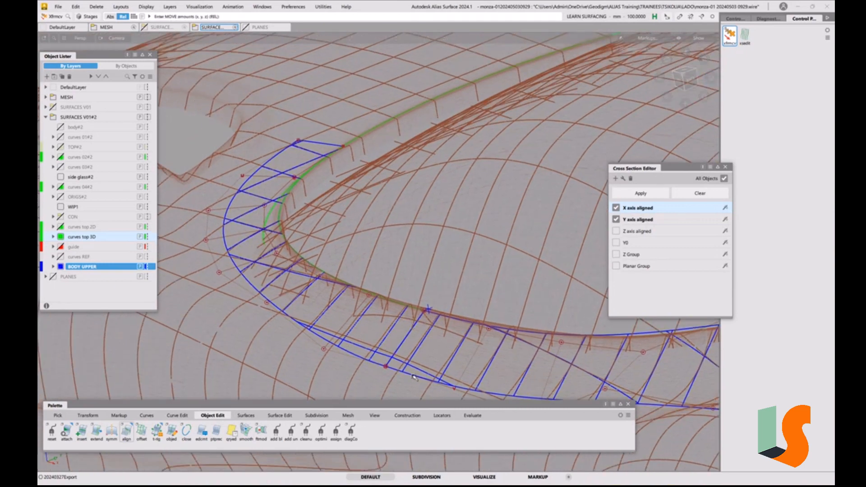
{"action": "left_click_drag", "start_coordinate": [414, 378], "coordinate": [362, 339], "text": "alt+shift"}
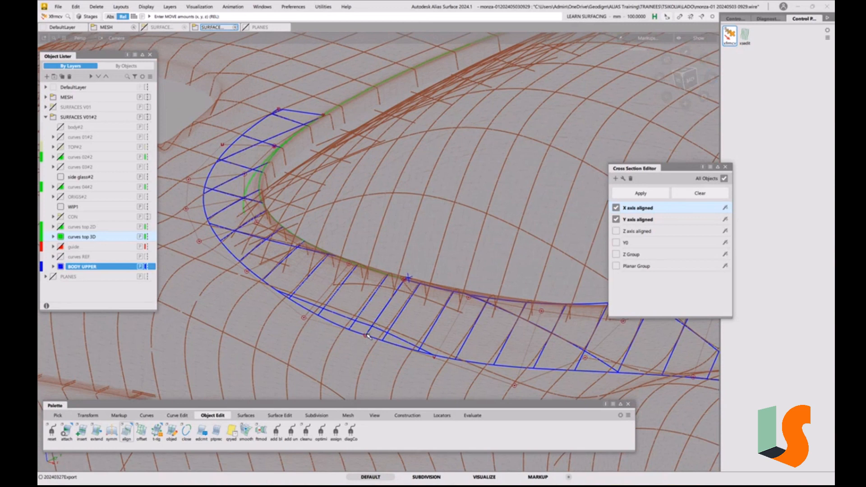
Raise the first two outer-edge CVs of the side rail surface slightly, at its joint with the front corner surface
{"action": "left_click", "coordinate": [367, 335]}
{"action": "left_click", "coordinate": [383, 343]}
{"action": "right_click_drag", "start_coordinate": [359, 357], "coordinate": [360, 355]}
{"action": "left_click", "coordinate": [436, 357]}
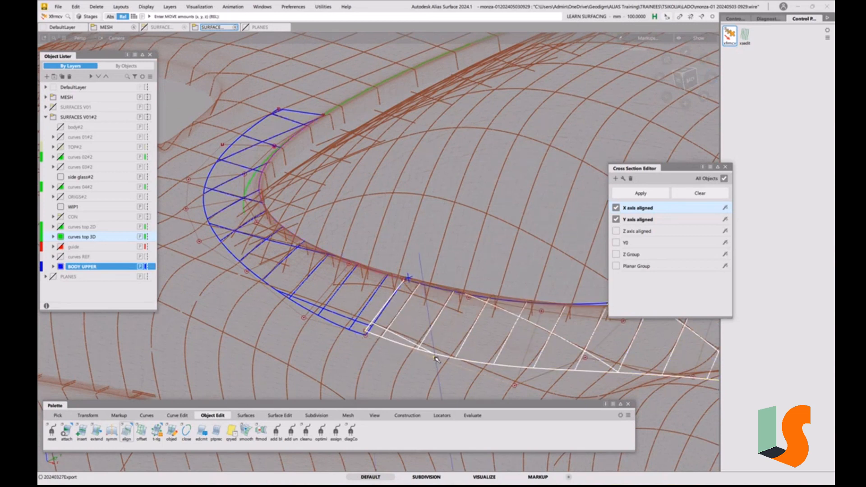
{"action": "right_click_drag", "start_coordinate": [436, 358], "coordinate": [436, 354]}
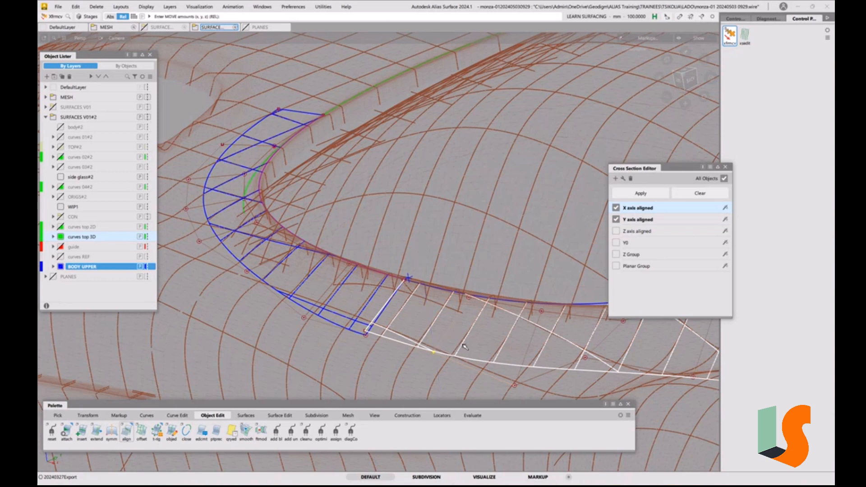
{"action": "left_click", "coordinate": [459, 327]}
Align the front corner surface's end edge to the adjoining side rail surface with G2 continuity
{"action": "left_click", "coordinate": [280, 419]}
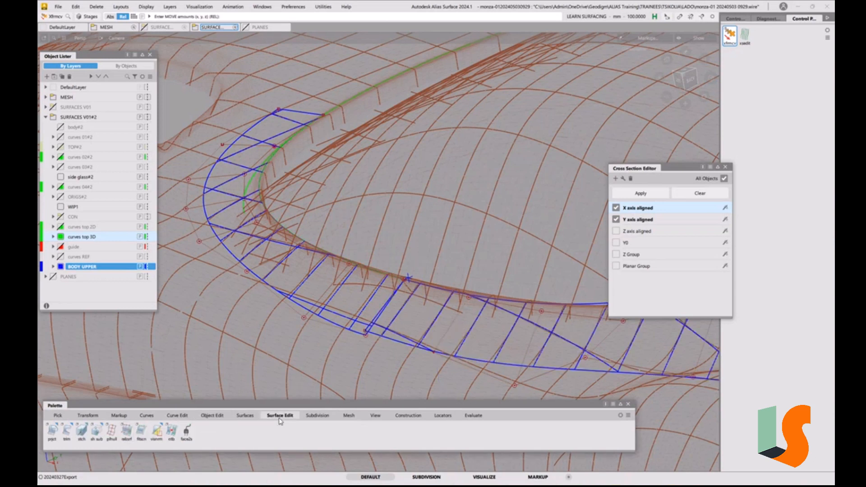
{"action": "left_click", "coordinate": [212, 416]}
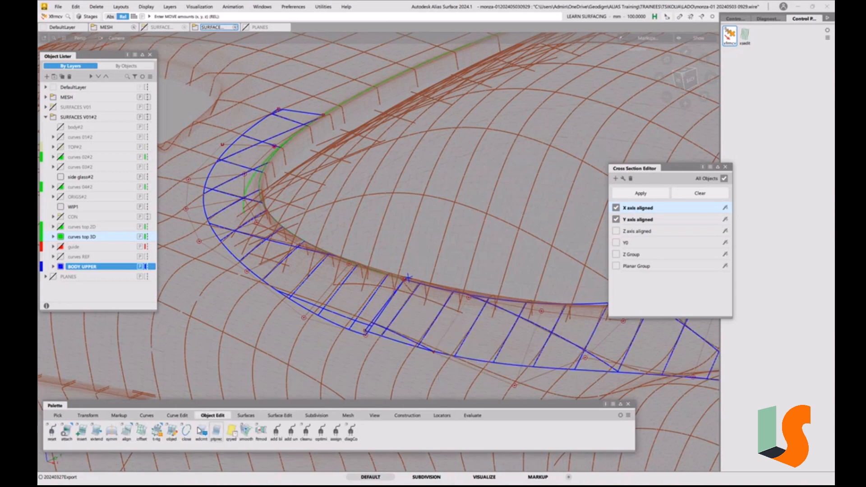
{"action": "double_click", "coordinate": [130, 433]}
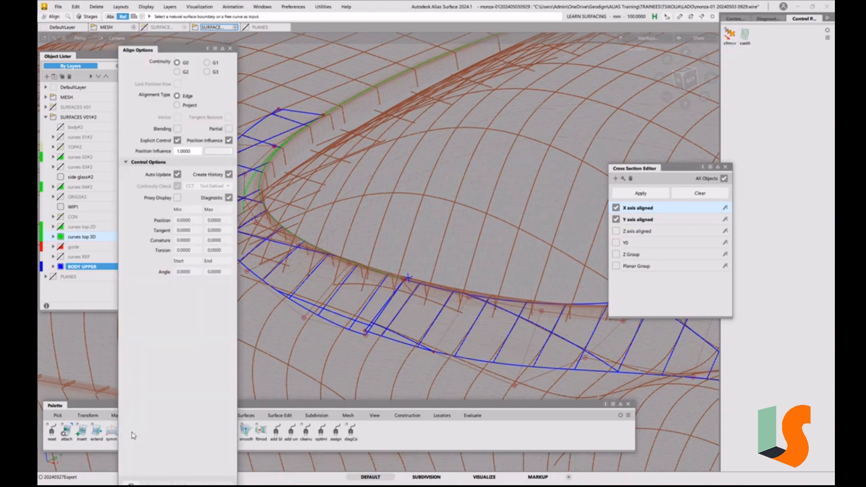
{"action": "left_click", "coordinate": [396, 294]}
{"action": "left_click", "coordinate": [416, 307]}
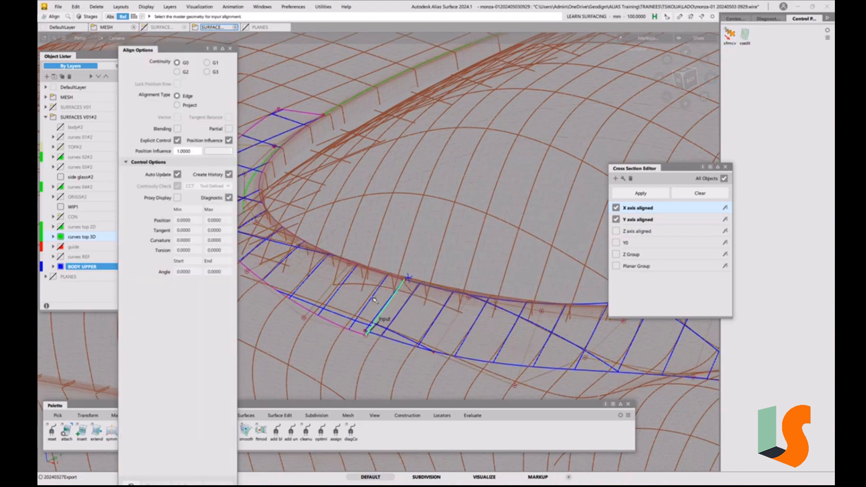
{"action": "left_click", "coordinate": [393, 297]}
{"action": "middle_click_drag", "start_coordinate": [392, 255], "coordinate": [491, 244], "text": "alt+shift"}
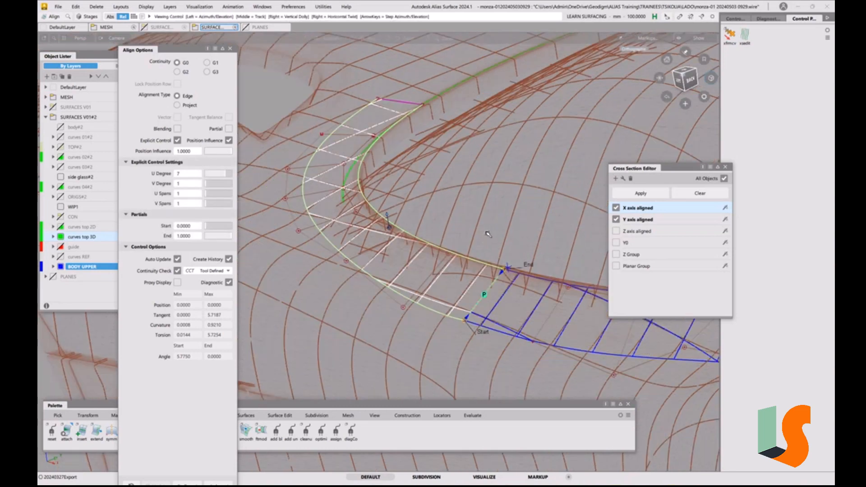
{"action": "left_click", "coordinate": [186, 73]}
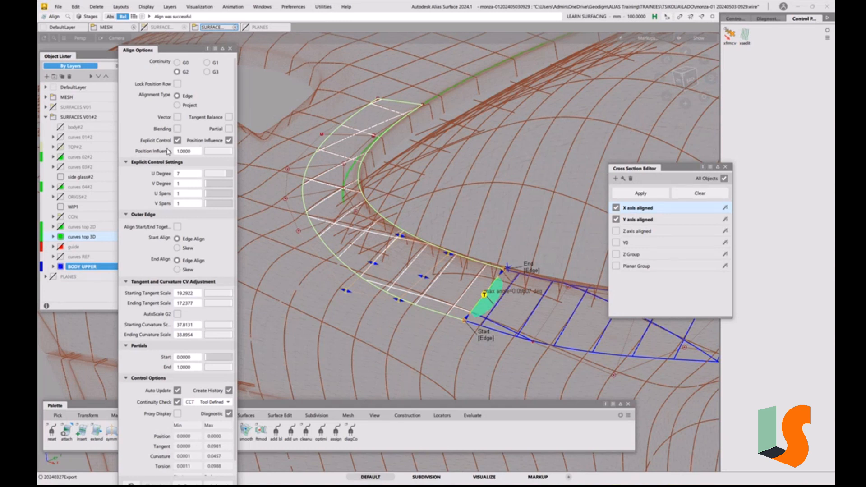
Switch the front corner surface's G2 alignment to vector control along Z, keeping explicit control and position influence
{"action": "left_click", "coordinate": [178, 118]}
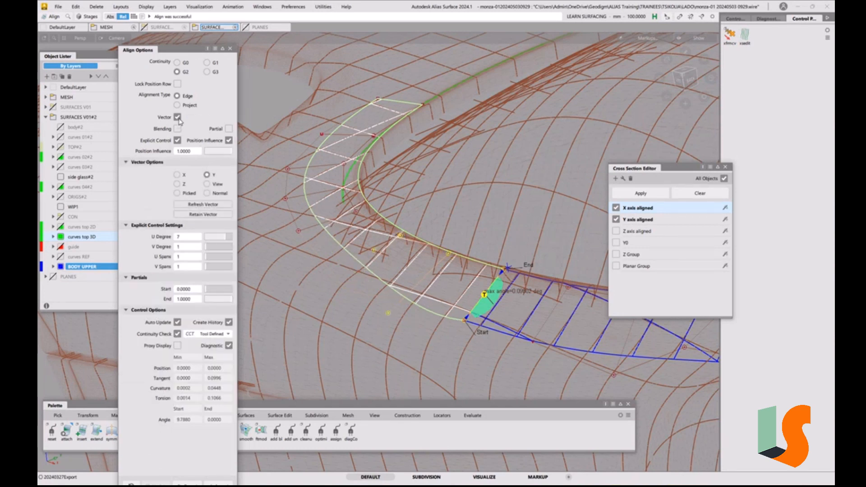
{"action": "left_click", "coordinate": [189, 186]}
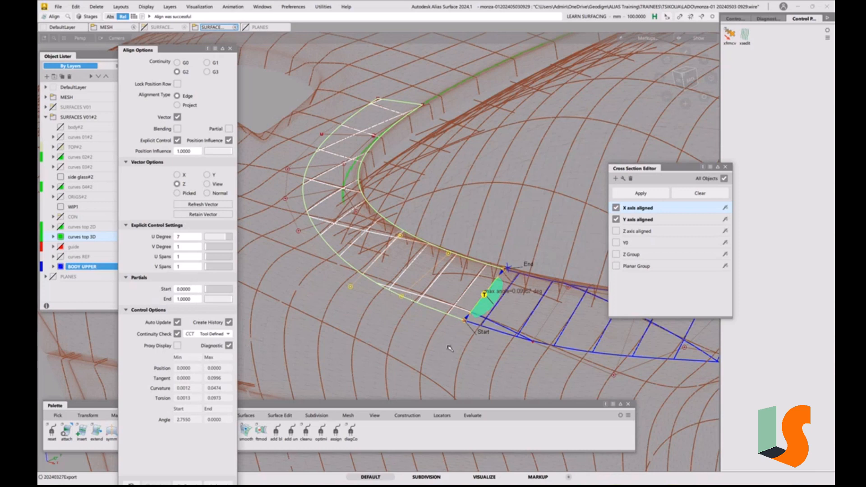
{"action": "left_click_drag", "start_coordinate": [437, 347], "coordinate": [466, 352], "text": "ctrl+shift"}
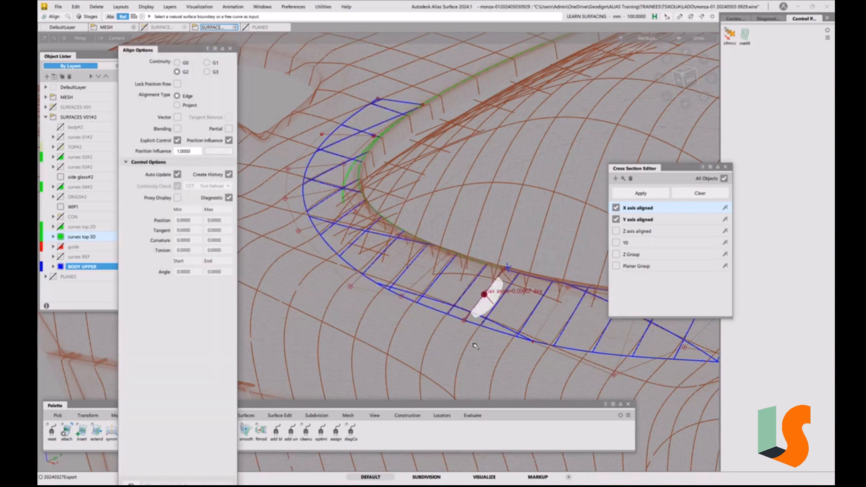
Raise the side rail surface's first outer-edge CV slightly at its joint with the front corner surface
{"action": "middle_click_drag", "start_coordinate": [476, 346], "coordinate": [466, 328], "text": "ctrl+shift"}
{"action": "left_click", "coordinate": [465, 321]}
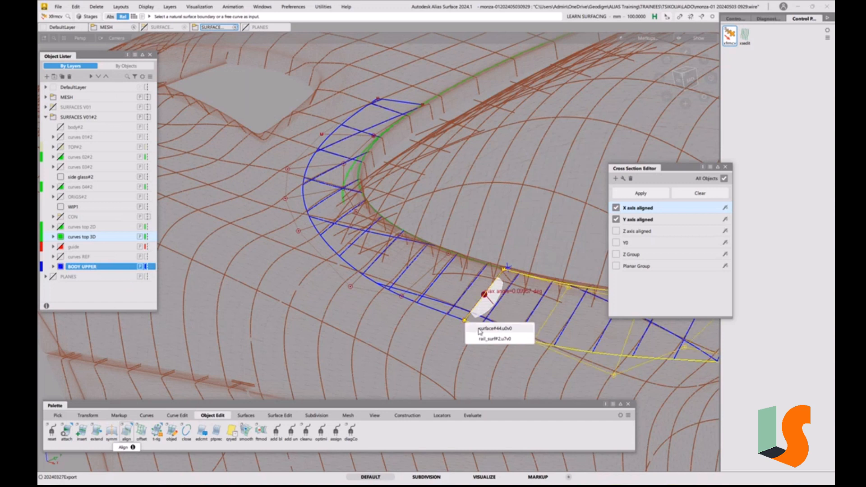
{"action": "left_click", "coordinate": [483, 329]}
{"action": "right_click_drag", "start_coordinate": [447, 337], "coordinate": [447, 335]}
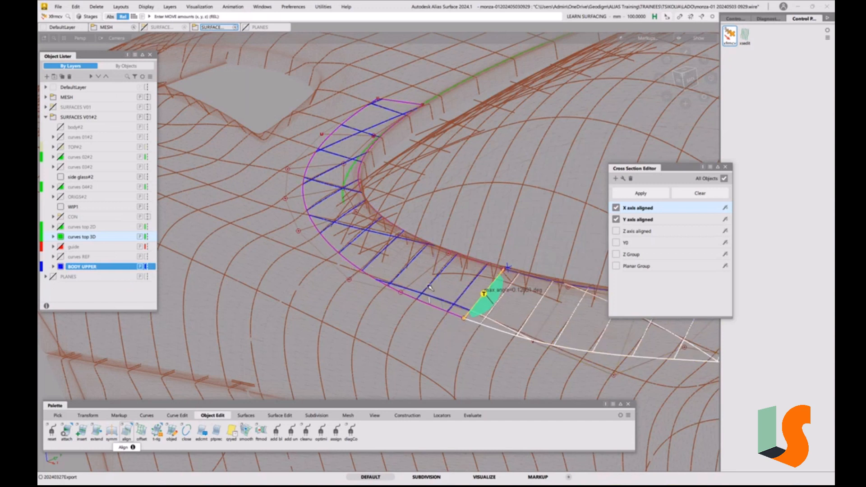
Close the Cross Section Editor and examine the joint between the front corner and side rail surfaces against the mesh sections
{"action": "mouse_move", "coordinate": [430, 287]}
{"action": "left_mouse_down", "text": "alt+shift"}
{"action": "mouse_move", "coordinate": [387, 241]}
{"action": "mouse_move", "coordinate": [515, 200]}
{"action": "left_mouse_up", "text": "alt+shift"}
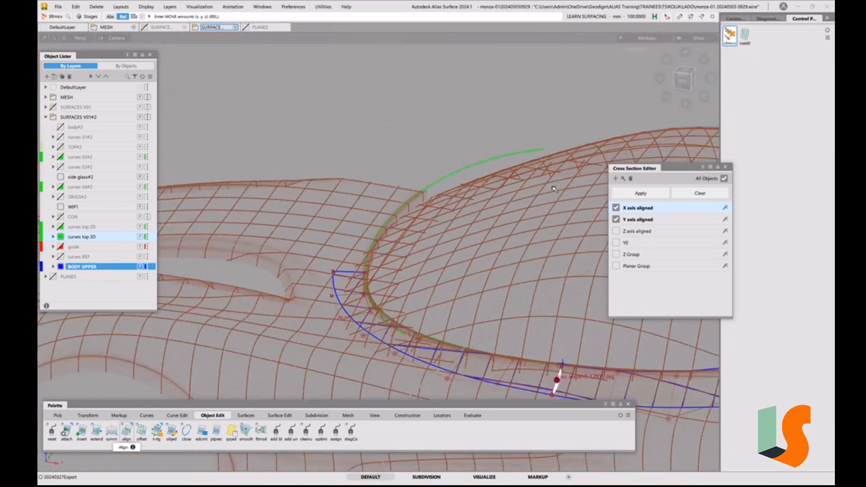
{"action": "left_click", "coordinate": [726, 167]}
{"action": "left_click_drag", "start_coordinate": [426, 244], "coordinate": [410, 243], "text": "alt+shift"}
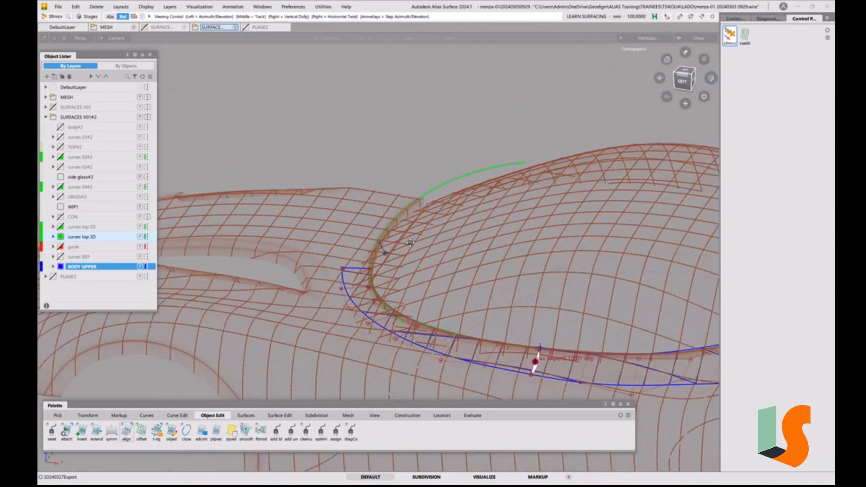
{"action": "middle_click_drag", "start_coordinate": [410, 242], "coordinate": [496, 225], "text": "alt+shift"}
{"action": "right_click_drag", "start_coordinate": [427, 246], "coordinate": [496, 311], "text": "alt+shift"}
{"action": "middle_click_drag", "start_coordinate": [496, 311], "coordinate": [429, 288], "text": "alt+shift"}
{"action": "left_click_drag", "start_coordinate": [429, 289], "coordinate": [338, 217], "text": "alt+shift"}
{"action": "middle_click_drag", "start_coordinate": [338, 217], "coordinate": [390, 194], "text": "alt+shift"}
{"action": "right_click_drag", "start_coordinate": [390, 194], "coordinate": [465, 199], "text": "alt+shift"}
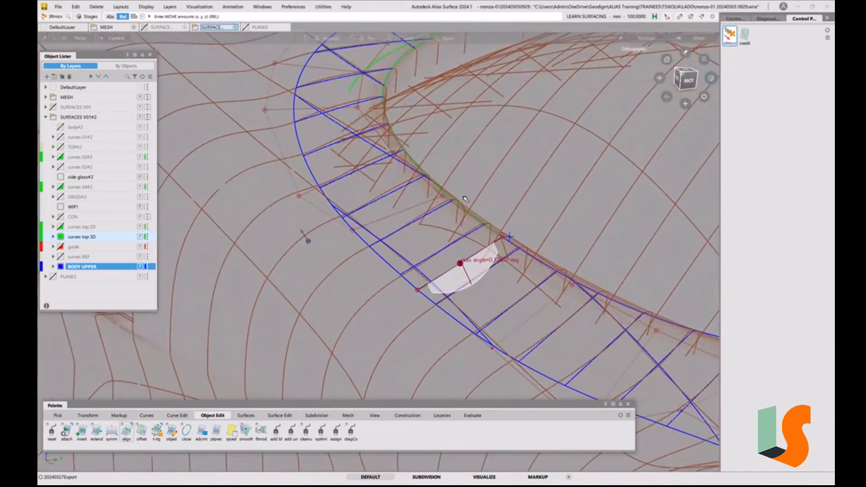
{"action": "left_click_drag", "start_coordinate": [465, 198], "coordinate": [377, 214], "text": "alt+shift"}
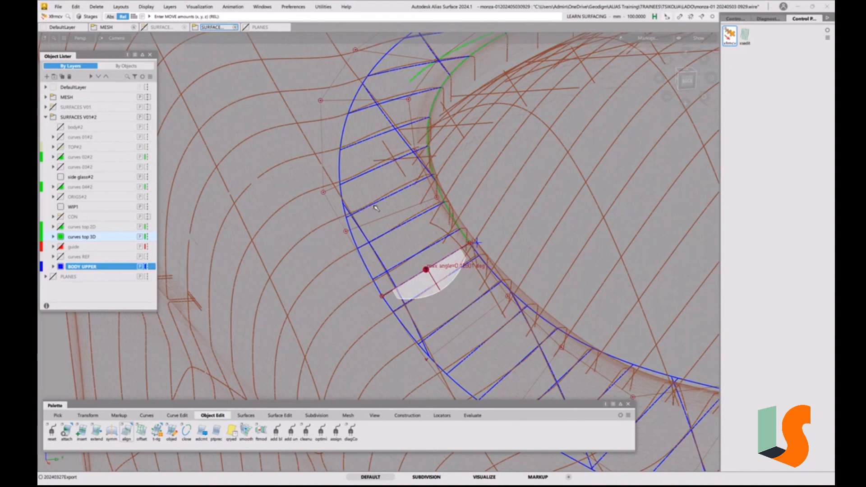
{"action": "left_click_drag", "start_coordinate": [470, 243], "coordinate": [426, 235], "text": "alt+shift"}
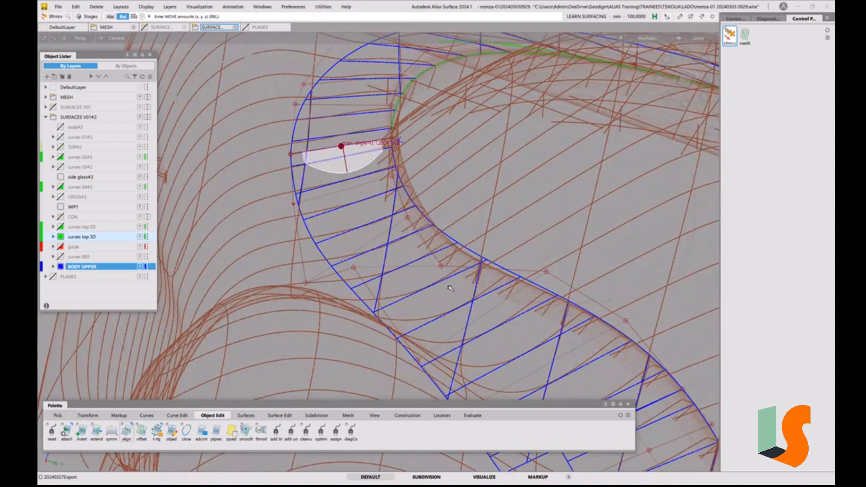
{"action": "left_click_drag", "start_coordinate": [450, 289], "coordinate": [354, 181], "text": "alt+shift"}
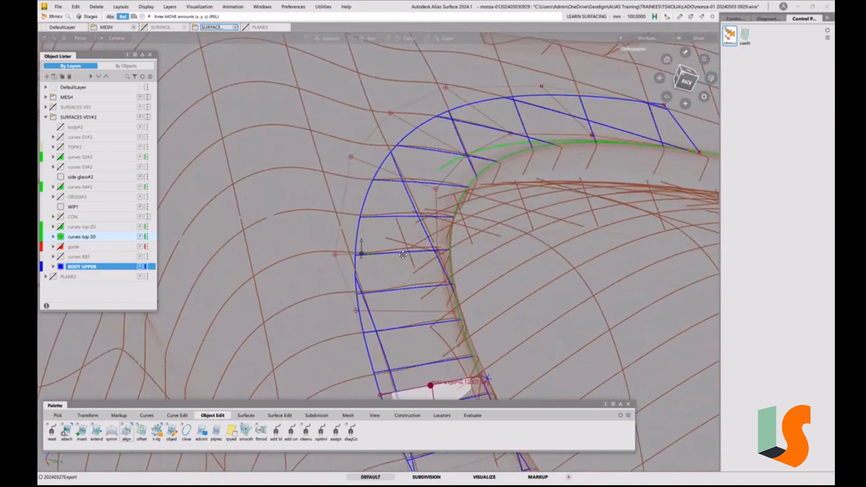
Examine the front corner surface's outer edge and open front end against the surrounding body mesh from several angles
{"action": "middle_click_drag", "start_coordinate": [354, 181], "coordinate": [373, 253], "text": "alt+shift"}
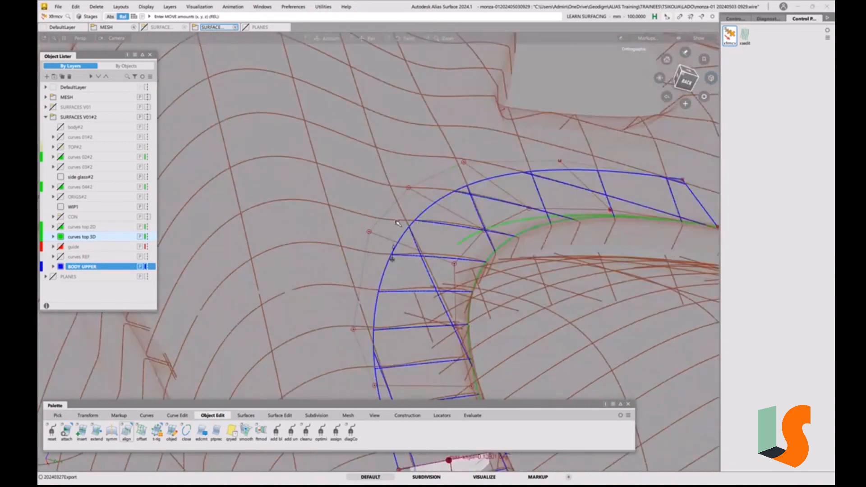
{"action": "left_click_drag", "start_coordinate": [397, 223], "coordinate": [426, 235], "text": "alt+shift"}
{"action": "middle_click_drag", "start_coordinate": [426, 234], "coordinate": [483, 369], "text": "alt+shift"}
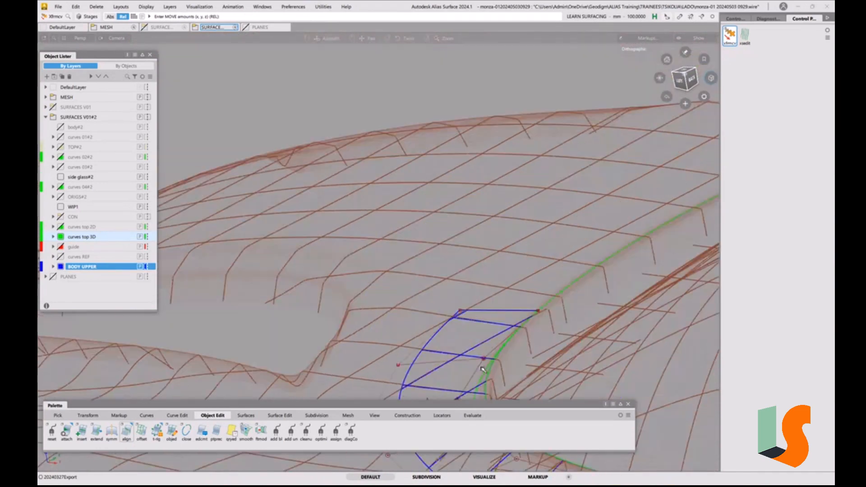
{"action": "left_click_drag", "start_coordinate": [483, 369], "coordinate": [486, 282], "text": "alt+shift"}
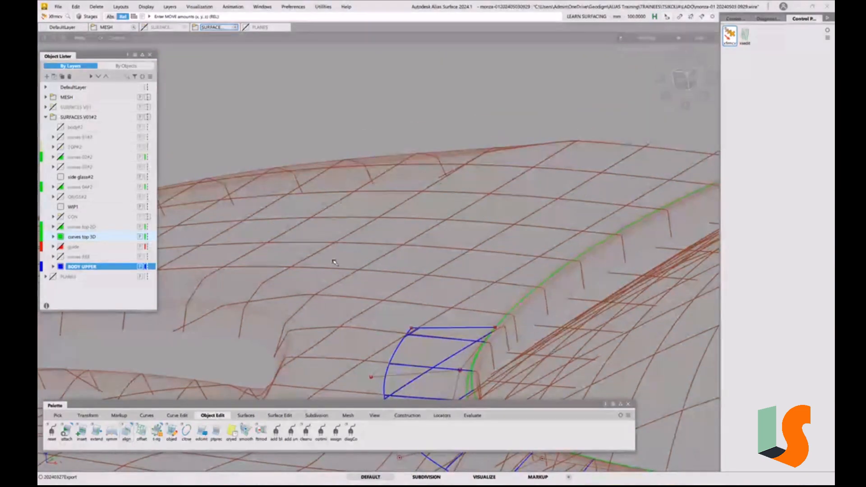
{"action": "key", "text": "alt+shift"}
{"action": "right_click_drag", "start_coordinate": [477, 234], "coordinate": [433, 252], "text": "alt+shift"}
{"action": "left_click_drag", "start_coordinate": [433, 253], "coordinate": [404, 289], "text": "alt+shift"}
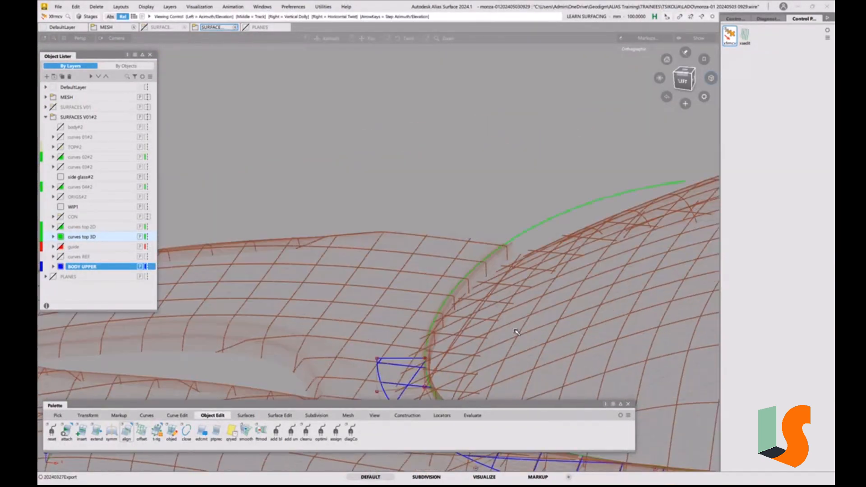
{"action": "middle_click_drag", "start_coordinate": [405, 288], "coordinate": [424, 191], "text": "alt+shift"}
{"action": "right_click_drag", "start_coordinate": [424, 191], "coordinate": [368, 211], "text": "alt+shift"}
{"action": "middle_click_drag", "start_coordinate": [368, 211], "coordinate": [410, 209], "text": "alt+shift"}
{"action": "left_click_drag", "start_coordinate": [409, 208], "coordinate": [496, 209], "text": "alt+shift"}
{"action": "key", "text": "alt+shift"}
{"action": "left_click_drag", "start_coordinate": [435, 207], "coordinate": [487, 251], "text": "alt+shift"}
{"action": "left_click", "coordinate": [58, 6]}
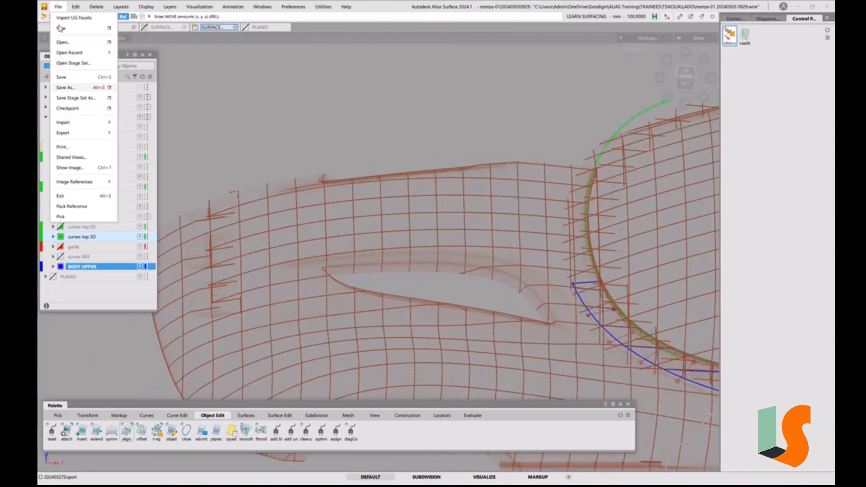
{"action": "left_click", "coordinate": [67, 89]}
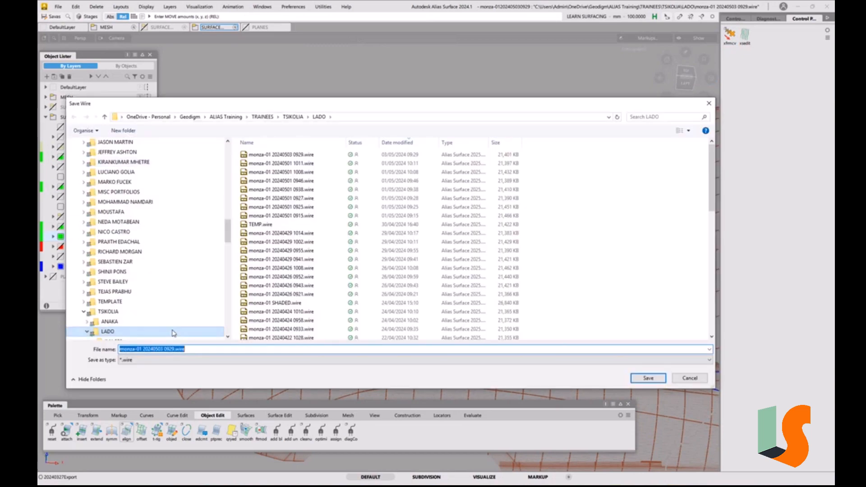
{"action": "left_click_drag", "start_coordinate": [170, 349], "coordinate": [232, 349]}
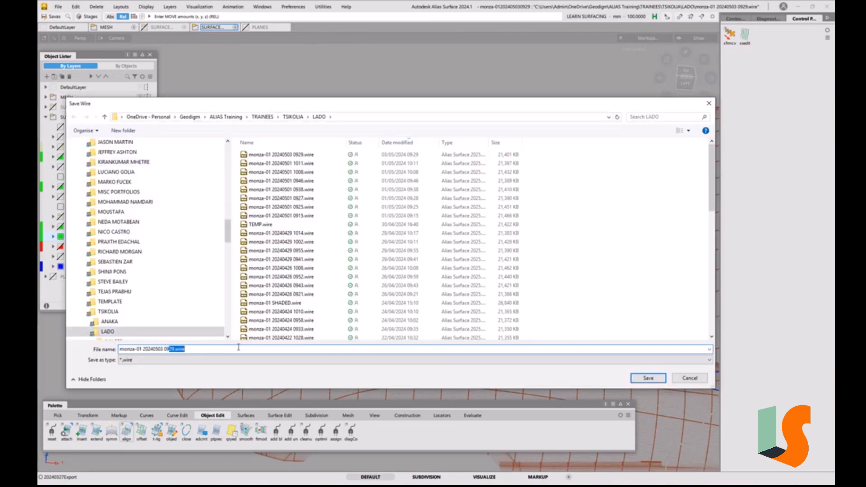
{"action": "type", "text": "32"}
{"action": "type", "text": "7"}
{"action": "key", "text": "Return"}
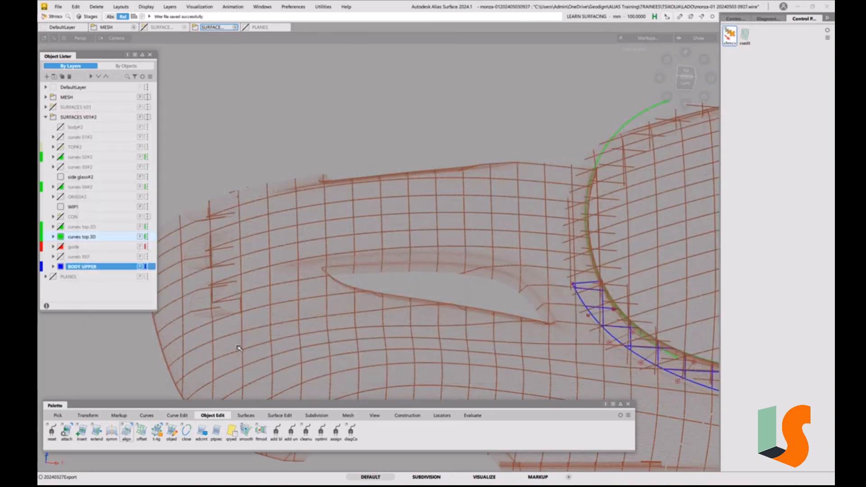
Pick the green curve around the front of the cabin opening and examine its run past the front corner surface
{"action": "mouse_move", "coordinate": [567, 242]}
{"action": "left_mouse_down", "text": "alt+shift"}
{"action": "mouse_move", "coordinate": [550, 228]}
{"action": "mouse_move", "coordinate": [554, 238]}
{"action": "left_mouse_up", "text": "alt+shift"}
{"action": "middle_click_drag", "start_coordinate": [576, 227], "coordinate": [528, 247], "text": "alt+shift"}
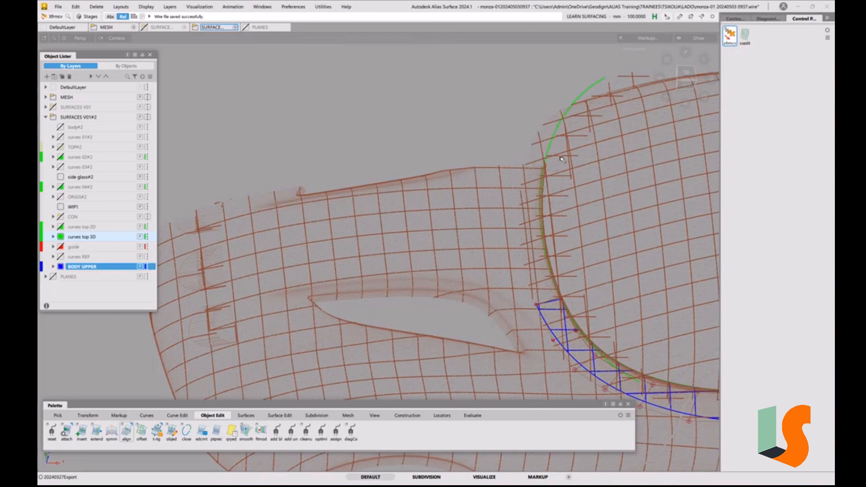
{"action": "mouse_move", "coordinate": [568, 146]}
{"action": "left_mouse_down", "text": "ctrl+shift"}
{"action": "mouse_move", "coordinate": [571, 155]}
{"action": "mouse_move", "coordinate": [579, 147]}
{"action": "left_mouse_up", "text": "ctrl+shift"}
{"action": "left_click", "coordinate": [535, 154]}
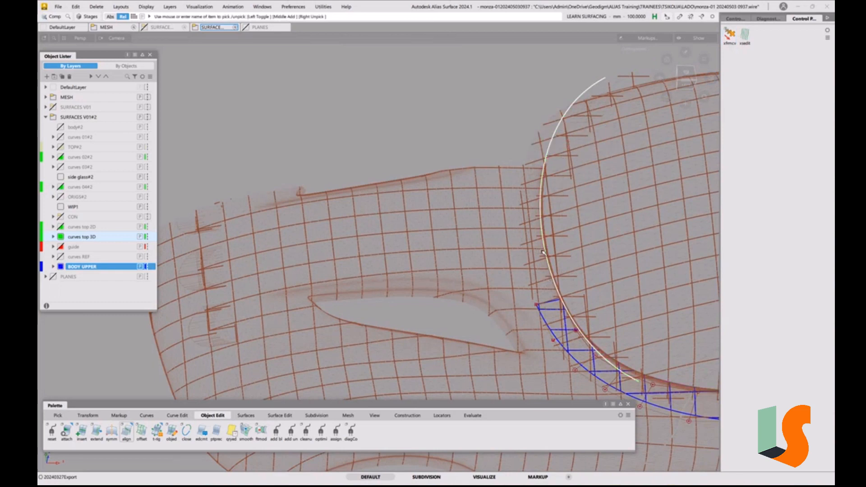
{"action": "left_click_drag", "start_coordinate": [543, 252], "coordinate": [494, 297], "text": "alt+shift"}
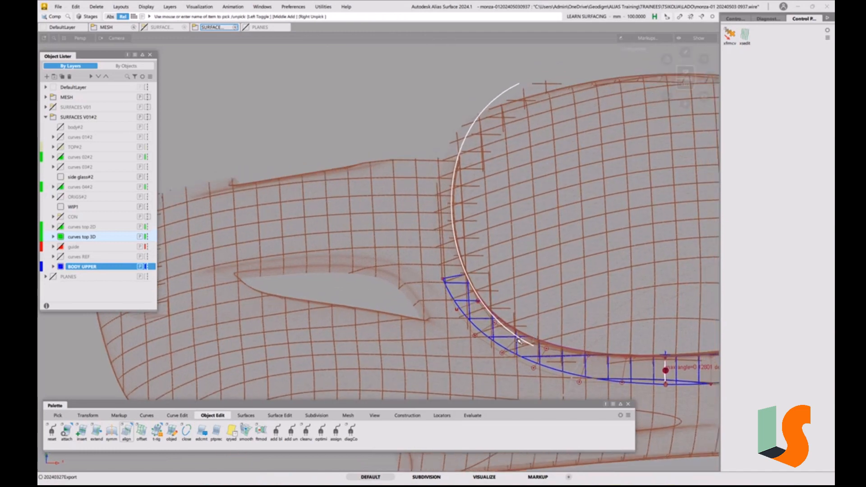
{"action": "mouse_move", "coordinate": [538, 347]}
{"action": "left_mouse_down", "text": "alt+shift"}
{"action": "mouse_move", "coordinate": [526, 313]}
{"action": "mouse_move", "coordinate": [528, 349]}
{"action": "left_mouse_up", "text": "alt+shift"}
{"action": "middle_click_drag", "start_coordinate": [528, 350], "coordinate": [479, 301], "text": "alt+shift"}
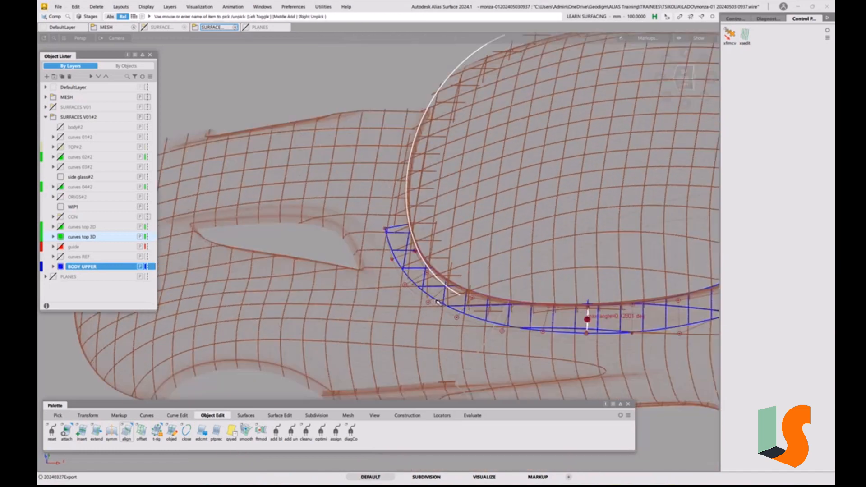
{"action": "left_click_drag", "start_coordinate": [479, 302], "coordinate": [476, 262], "text": "alt+shift"}
{"action": "right_click_drag", "start_coordinate": [476, 261], "coordinate": [467, 223], "text": "alt+shift"}
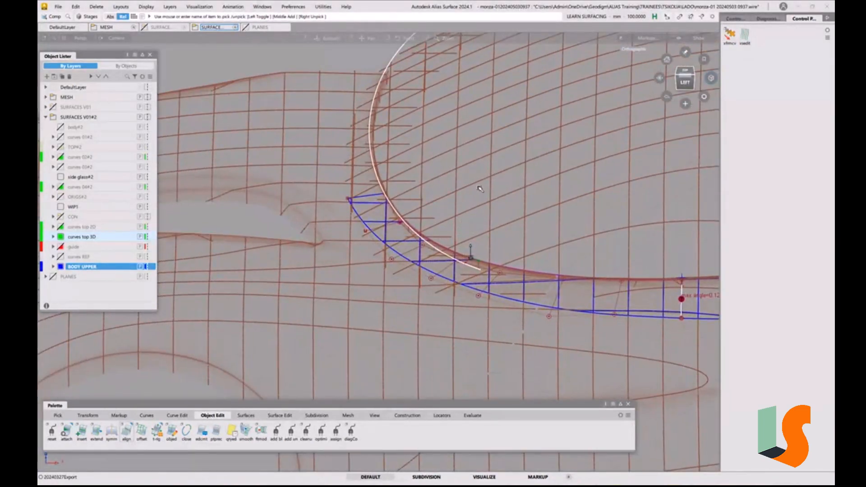
{"action": "right_click_drag", "start_coordinate": [457, 261], "coordinate": [455, 288], "text": "alt+shift"}
{"action": "middle_click_drag", "start_coordinate": [454, 288], "coordinate": [476, 305], "text": "alt+shift"}
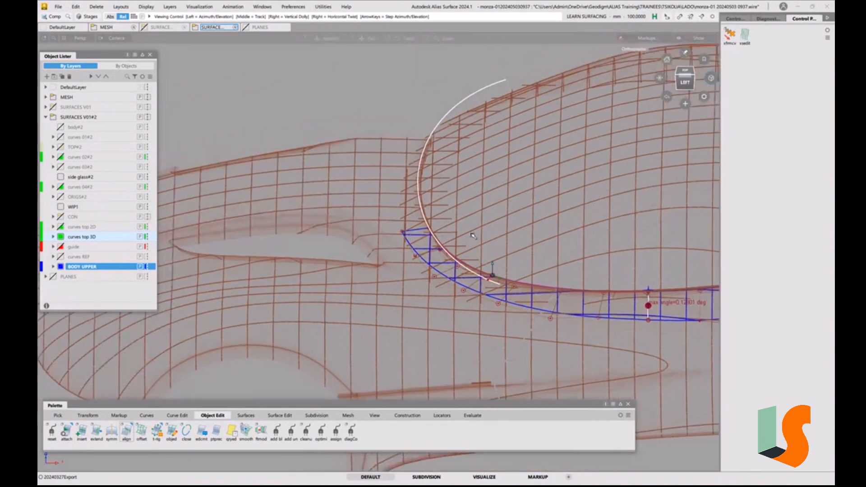
{"action": "right_click_drag", "start_coordinate": [459, 163], "coordinate": [449, 201], "text": "alt+shift"}
{"action": "middle_click_drag", "start_coordinate": [448, 201], "coordinate": [499, 216], "text": "alt+shift"}
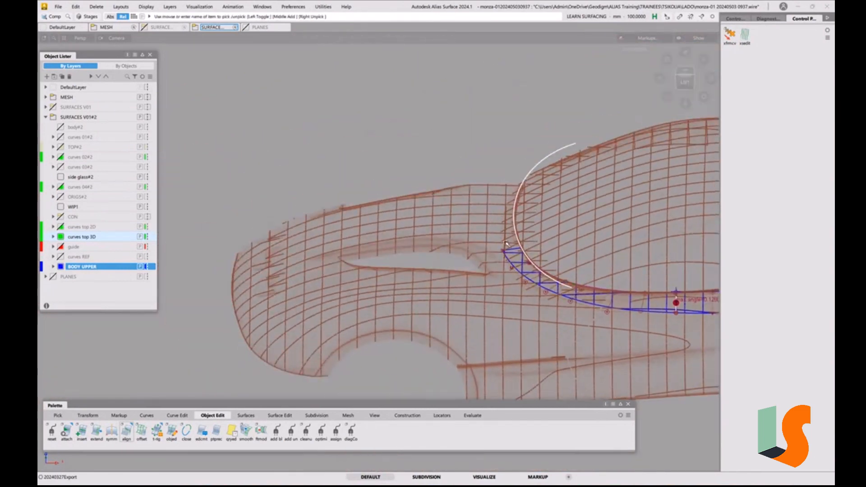
{"action": "right_click_drag", "start_coordinate": [480, 206], "coordinate": [503, 204], "text": "alt+shift"}
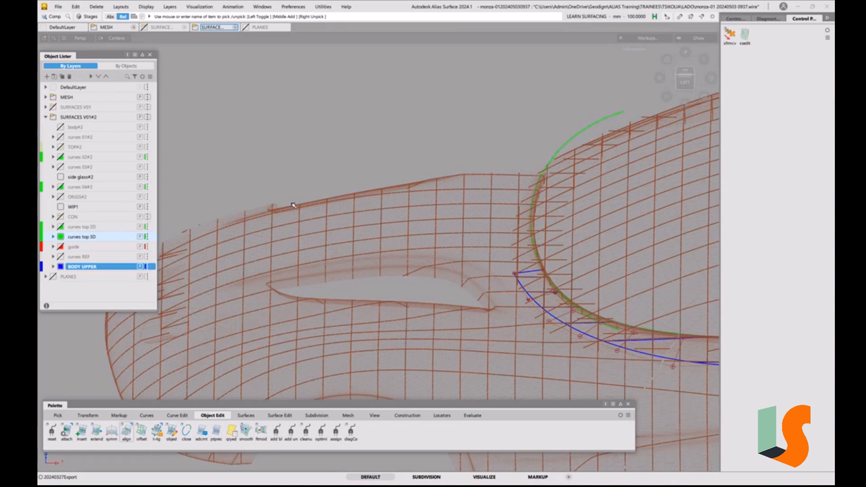
Inspect the mesh sections of the front body ahead of the cabin, and show them in top view with the grid
{"action": "middle_click_drag", "start_coordinate": [249, 257], "coordinate": [382, 192], "text": "alt+shift"}
{"action": "left_click_drag", "start_coordinate": [383, 193], "coordinate": [416, 170], "text": "alt+shift"}
{"action": "middle_click_drag", "start_coordinate": [415, 170], "coordinate": [363, 203], "text": "alt+shift"}
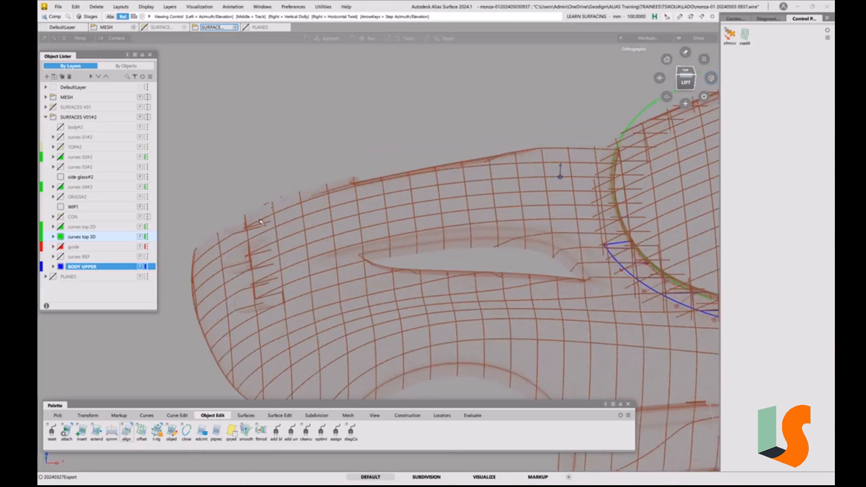
{"action": "left_click_drag", "start_coordinate": [363, 203], "coordinate": [375, 215], "text": "alt+shift"}
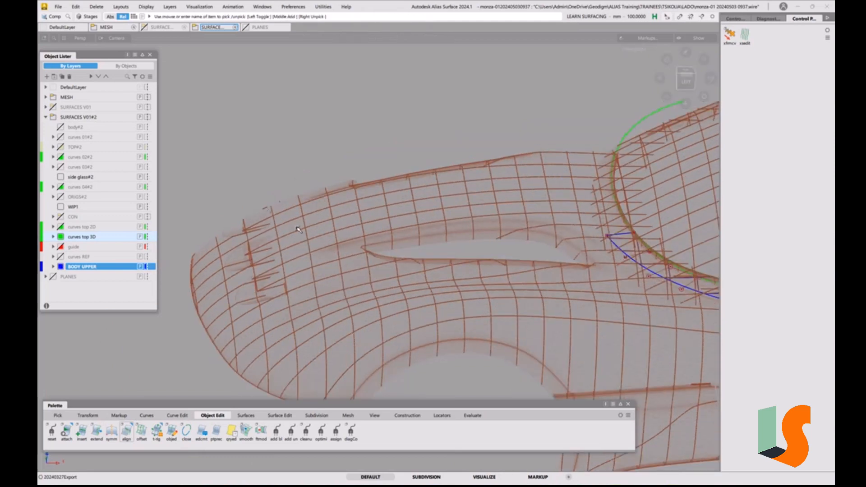
{"action": "left_click_drag", "start_coordinate": [293, 232], "coordinate": [312, 249], "text": "alt+shift"}
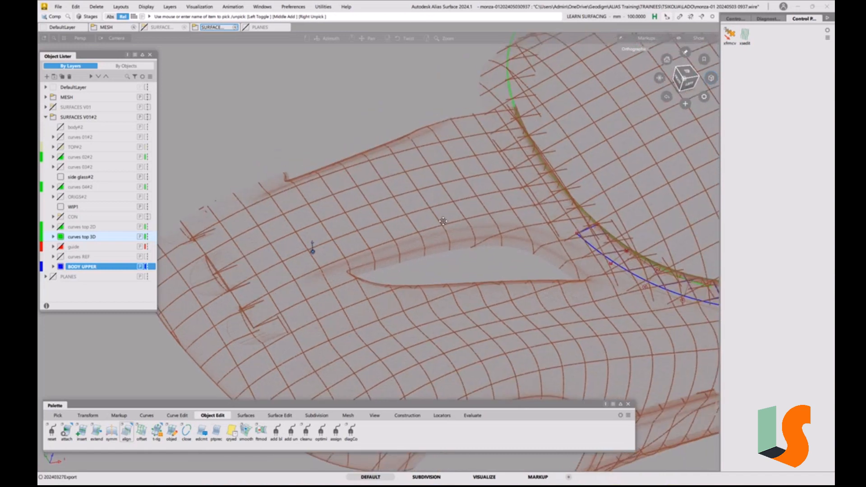
{"action": "middle_click_drag", "start_coordinate": [443, 221], "coordinate": [443, 235], "text": "alt+shift"}
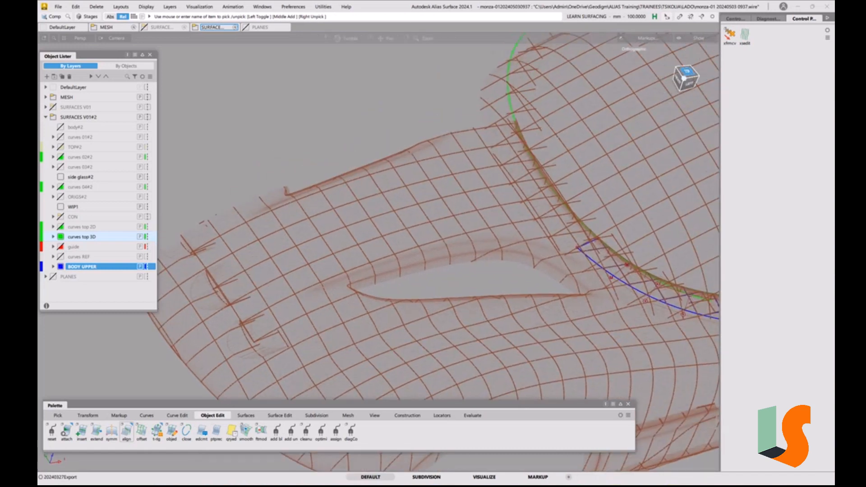
{"action": "left_click", "coordinate": [686, 78]}
{"action": "key", "text": "ctrl+g"}
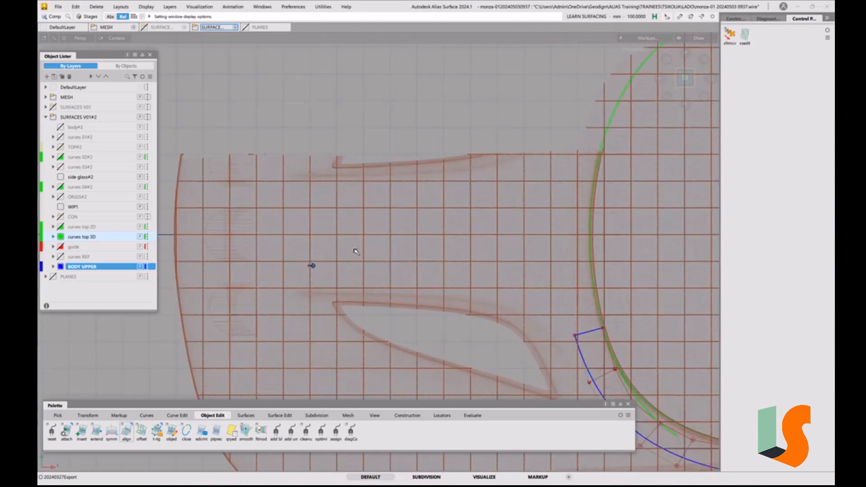
{"action": "scroll", "coordinate": [299, 259], "scroll_direction": "down", "scroll_amount": 3}
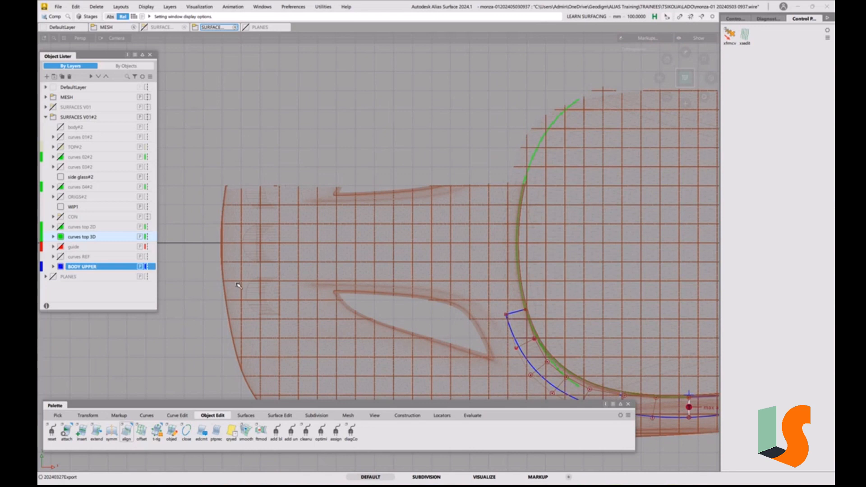
Draw a straight CV curve along the centreline from the front of the body to the Plane007 cross section at the cabin opening
{"action": "left_click", "coordinate": [147, 415]}
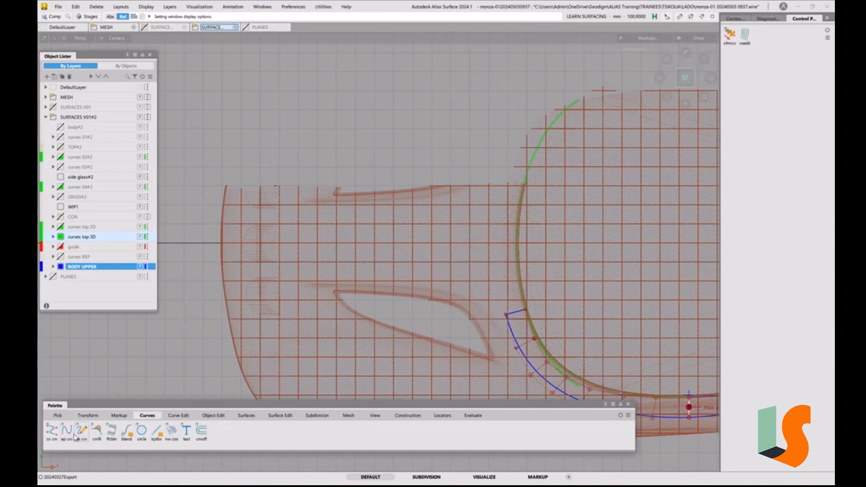
{"action": "left_click", "coordinate": [53, 431]}
{"action": "left_click", "coordinate": [228, 244]}
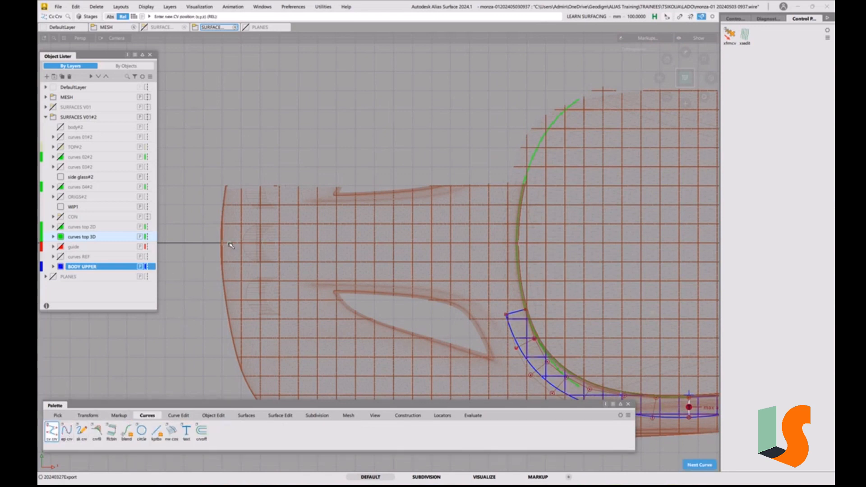
{"action": "left_click", "coordinate": [514, 246], "text": "ctrl"}
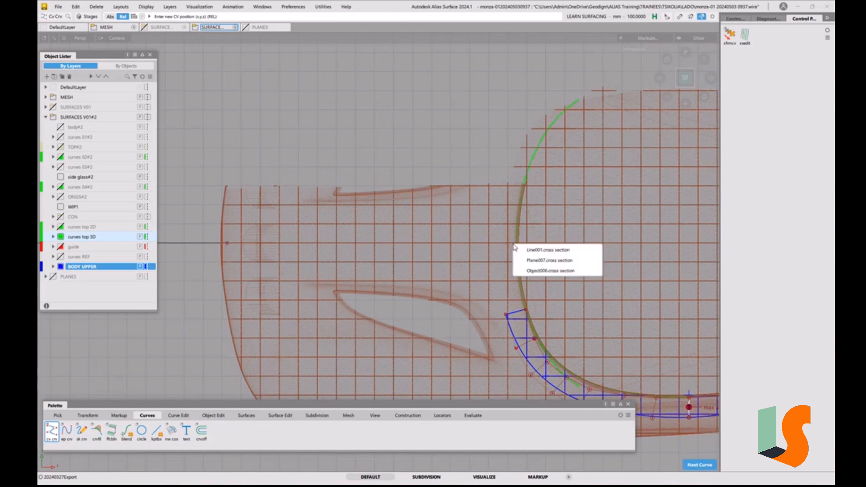
{"action": "left_click", "coordinate": [557, 262]}
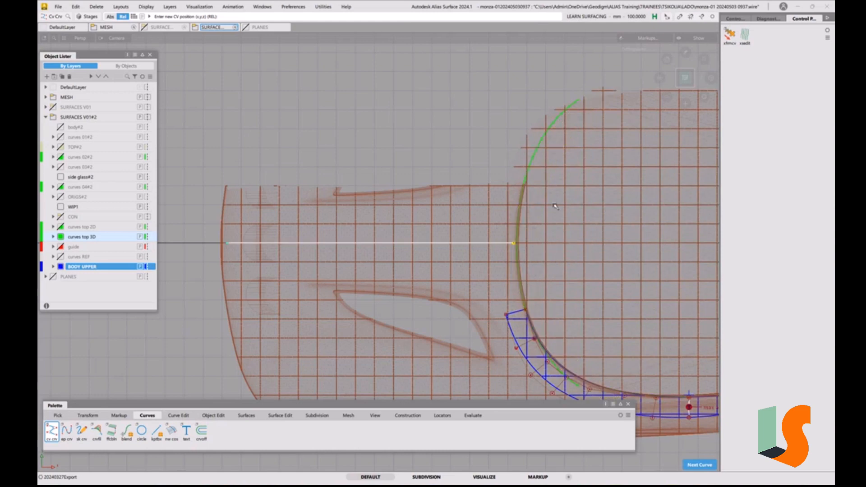
{"action": "left_click_drag", "start_coordinate": [555, 206], "coordinate": [533, 224], "text": "alt+shift"}
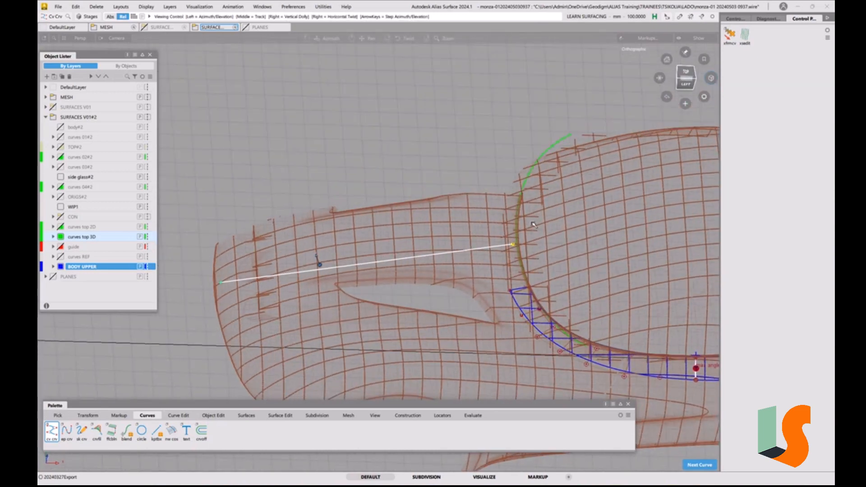
{"action": "left_click_drag", "start_coordinate": [547, 258], "coordinate": [545, 228], "text": "ctrl+shift"}
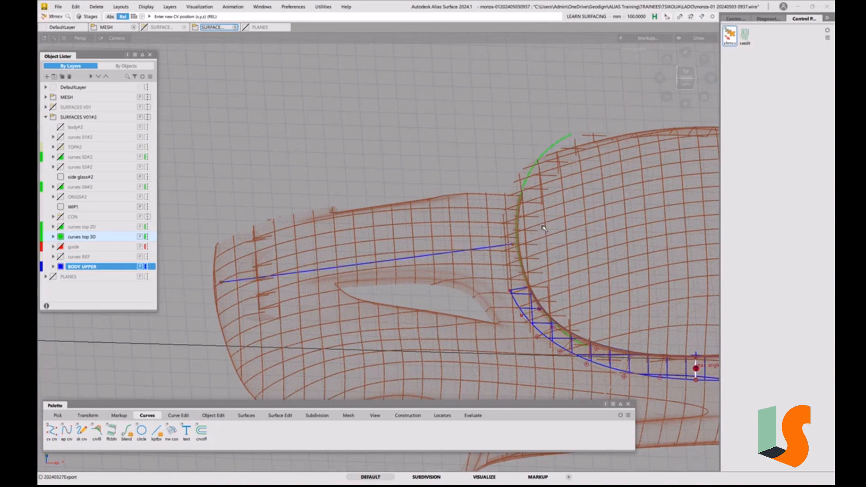
Assign the new centreline curve to the curves top 3D layer
{"action": "left_click", "coordinate": [513, 245]}
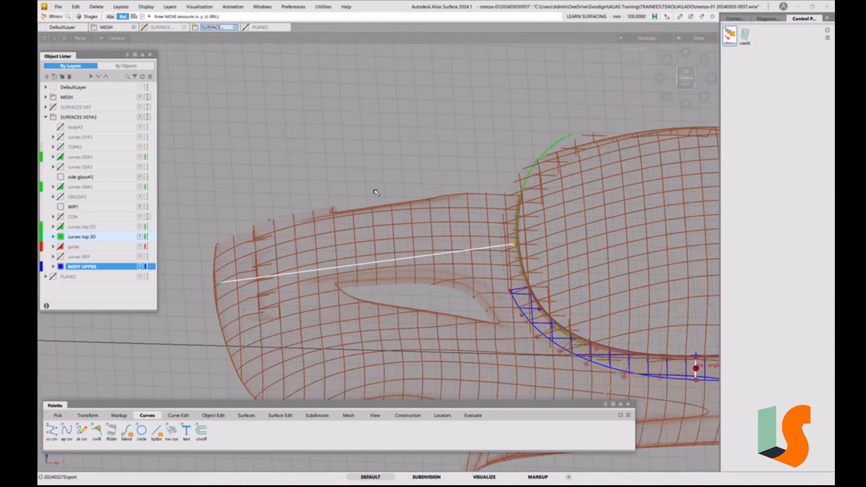
{"action": "left_click_drag", "start_coordinate": [374, 190], "coordinate": [390, 177], "text": "ctrl+shift"}
{"action": "left_click_drag", "start_coordinate": [409, 211], "coordinate": [439, 256]}
{"action": "right_click", "coordinate": [81, 243]}
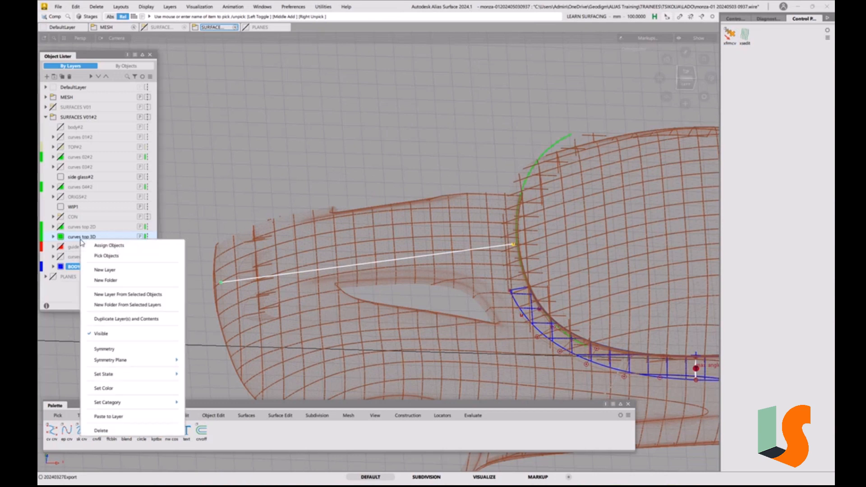
{"action": "left_click", "coordinate": [94, 244]}
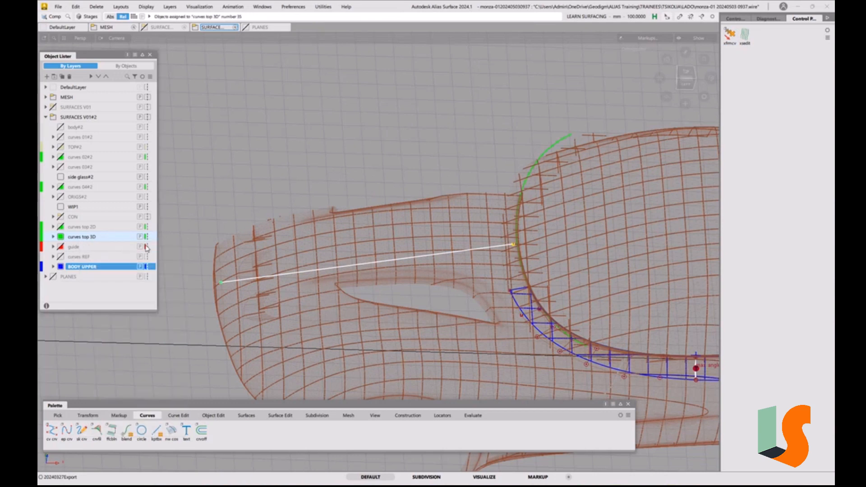
Set the centreline curve's degree to 2 with one span
{"action": "left_click_drag", "start_coordinate": [387, 210], "coordinate": [388, 186], "text": "ctrl+shift"}
{"action": "left_click_drag", "start_coordinate": [425, 235], "coordinate": [442, 242], "text": "ctrl+shift"}
{"action": "left_click", "coordinate": [448, 255]}
{"action": "key", "text": "F2"}
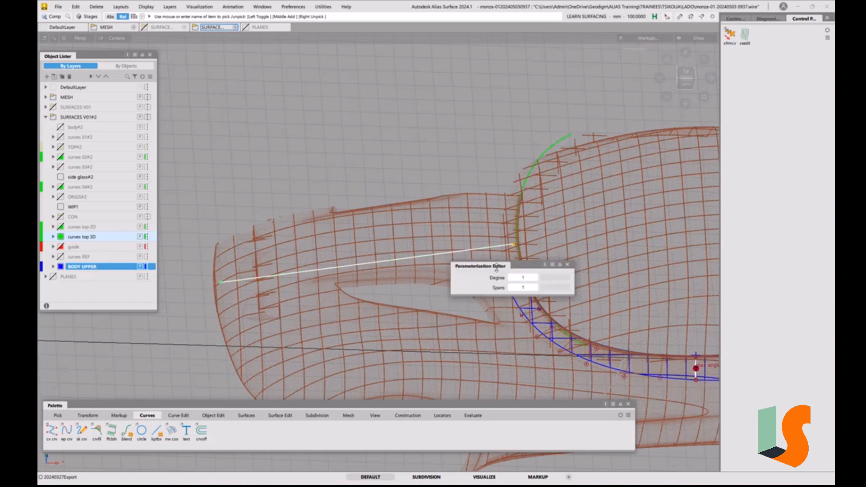
{"action": "left_click", "coordinate": [535, 278]}
{"action": "left_click_drag", "start_coordinate": [533, 232], "coordinate": [533, 229], "text": "ctrl+shift"}
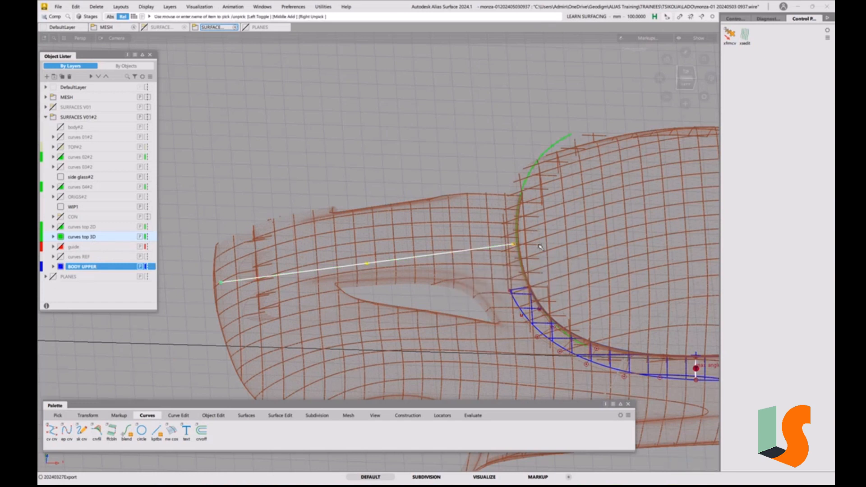
{"action": "left_click_drag", "start_coordinate": [551, 275], "coordinate": [551, 223], "text": "ctrl+shift"}
{"action": "left_click_drag", "start_coordinate": [510, 248], "coordinate": [517, 255], "text": "alt+shift"}
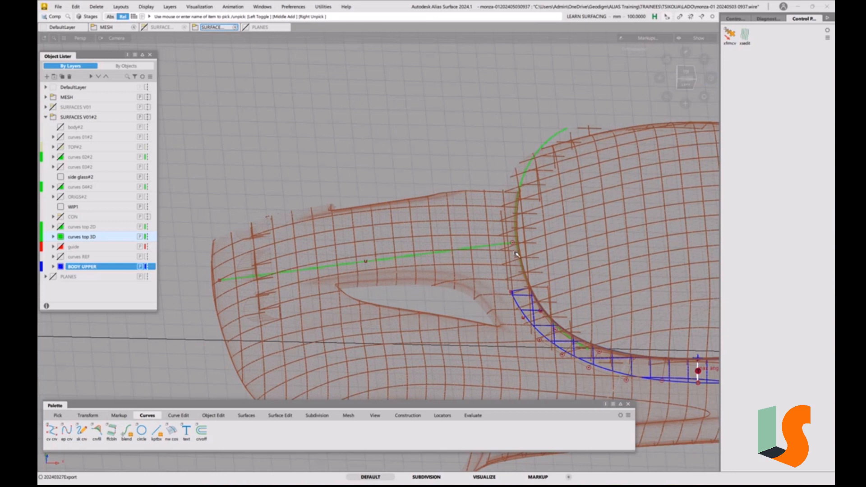
Move the centreline curve's rear end CV onto the green curve at the front edge of the cabin opening
{"action": "middle_click_drag", "start_coordinate": [515, 252], "coordinate": [516, 248], "text": "ctrl+shift"}
{"action": "left_click", "coordinate": [513, 245]}
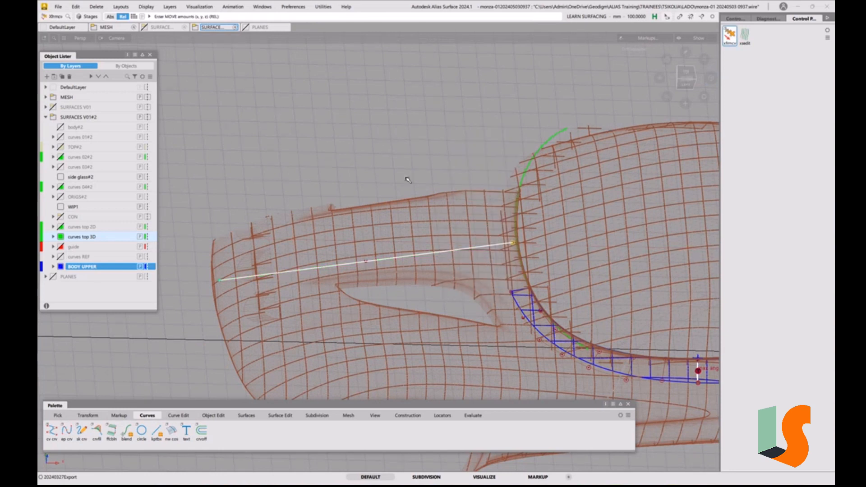
{"action": "right_click_drag", "start_coordinate": [429, 171], "coordinate": [434, 164]}
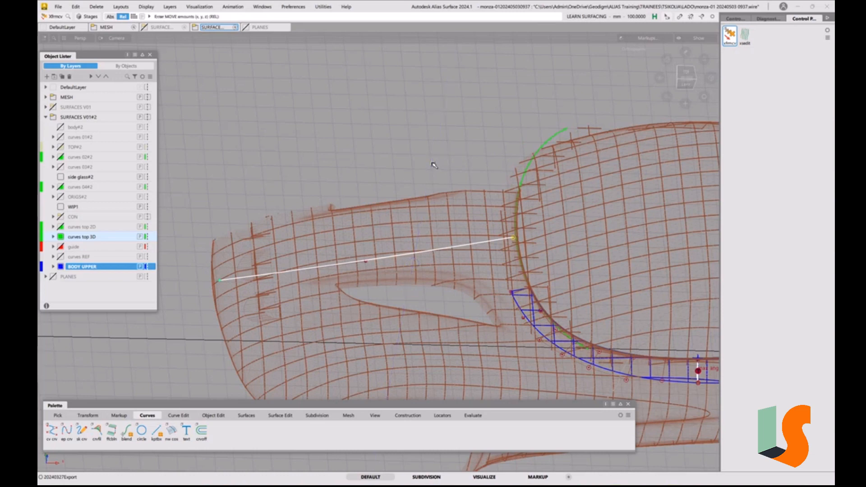
{"action": "right_click_drag", "start_coordinate": [516, 236], "coordinate": [551, 129], "text": "alt+shift"}
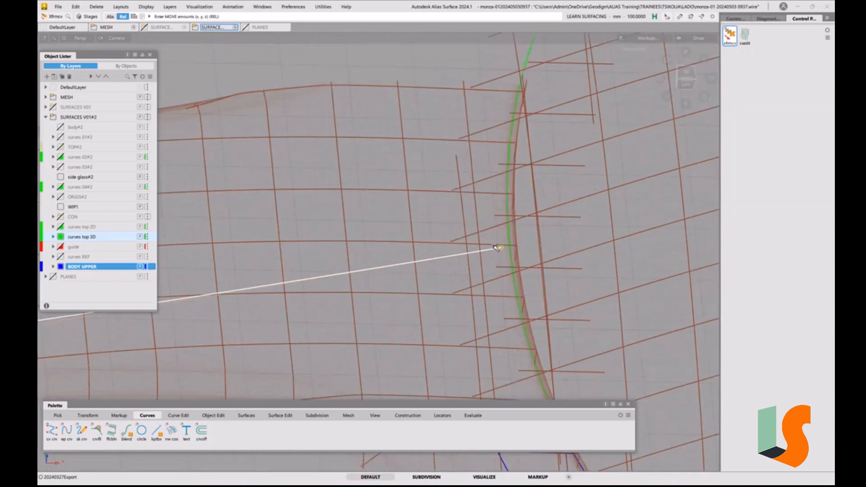
{"action": "left_click_drag", "start_coordinate": [498, 251], "coordinate": [509, 249]}
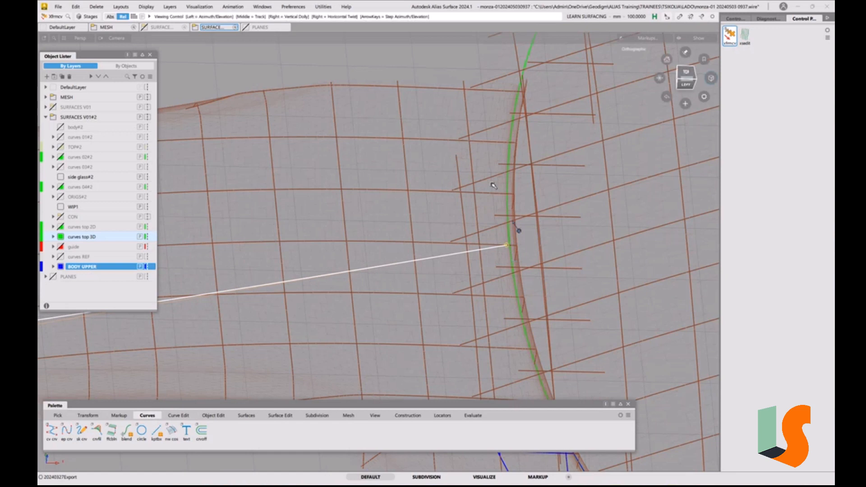
{"action": "right_click_drag", "start_coordinate": [517, 230], "coordinate": [402, 246], "text": "alt+shift"}
{"action": "middle_click_drag", "start_coordinate": [401, 246], "coordinate": [533, 228], "text": "alt+shift"}
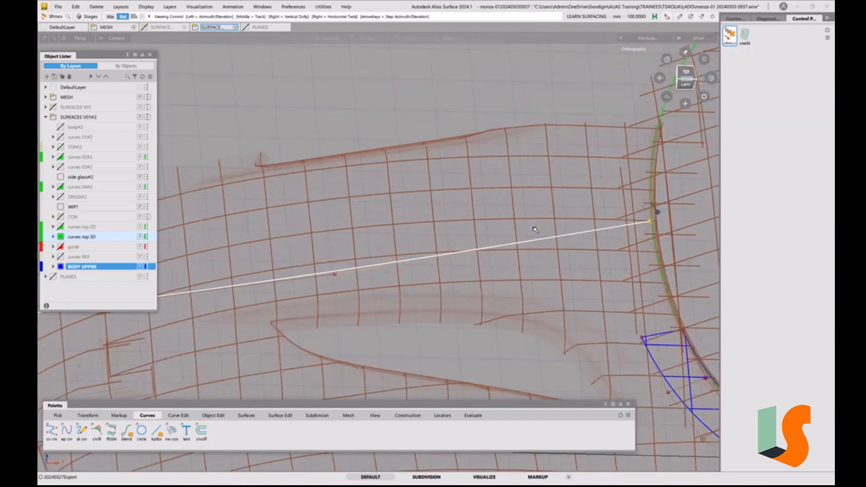
Raise the centreline curve's middle CV so the curve arches along the hood's mesh sections
{"action": "right_click_drag", "start_coordinate": [534, 228], "coordinate": [386, 277], "text": "alt+shift"}
{"action": "middle_click_drag", "start_coordinate": [386, 277], "coordinate": [487, 267], "text": "alt+shift"}
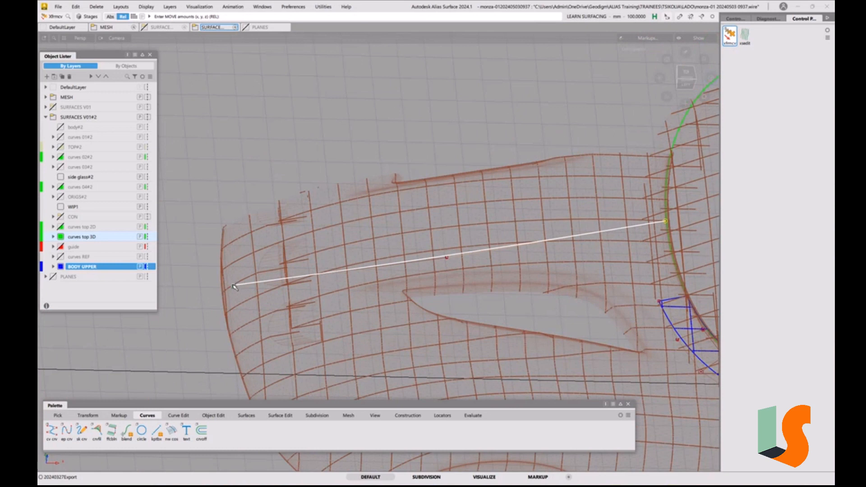
{"action": "left_click", "coordinate": [448, 258]}
{"action": "right_click_drag", "start_coordinate": [451, 143], "coordinate": [470, 122]}
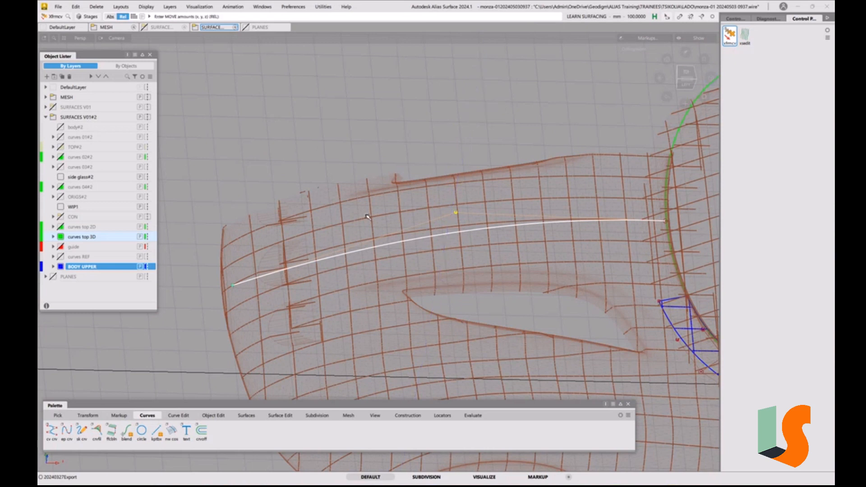
Extend the centreline curve's front end slightly past the front edge of the body mesh
{"action": "key", "text": "ctrl+q"}
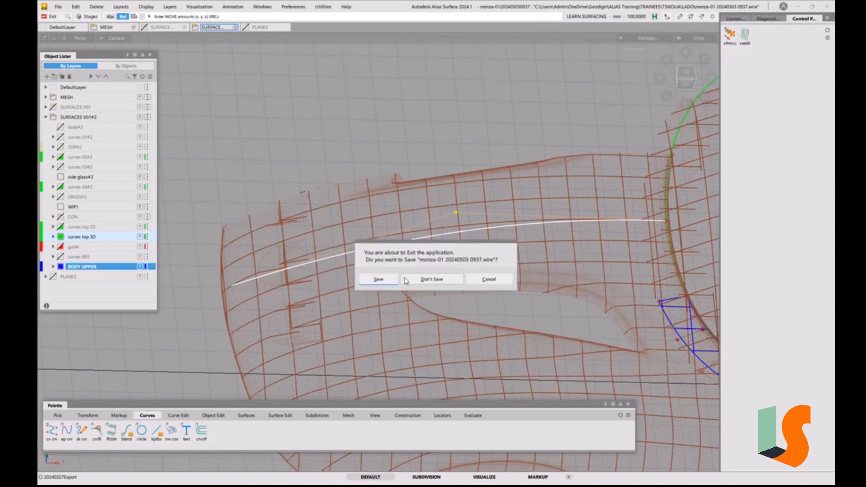
{"action": "left_click", "coordinate": [493, 281]}
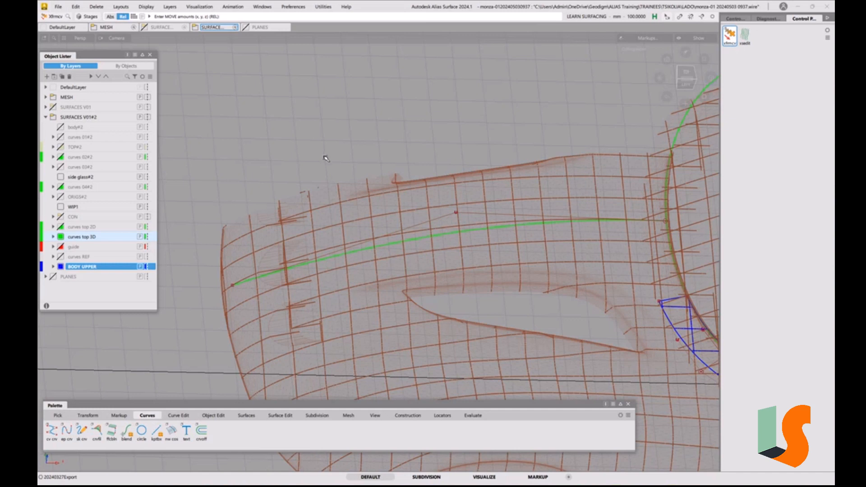
{"action": "key", "text": "e"}
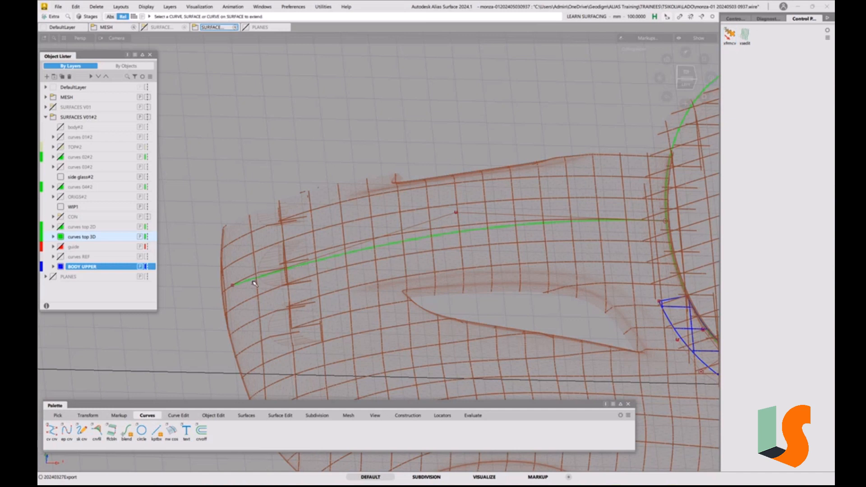
{"action": "left_click_drag", "start_coordinate": [252, 281], "coordinate": [227, 296]}
{"action": "left_click_drag", "start_coordinate": [385, 259], "coordinate": [406, 264], "text": "ctrl+shift"}
{"action": "left_click", "coordinate": [389, 245]}
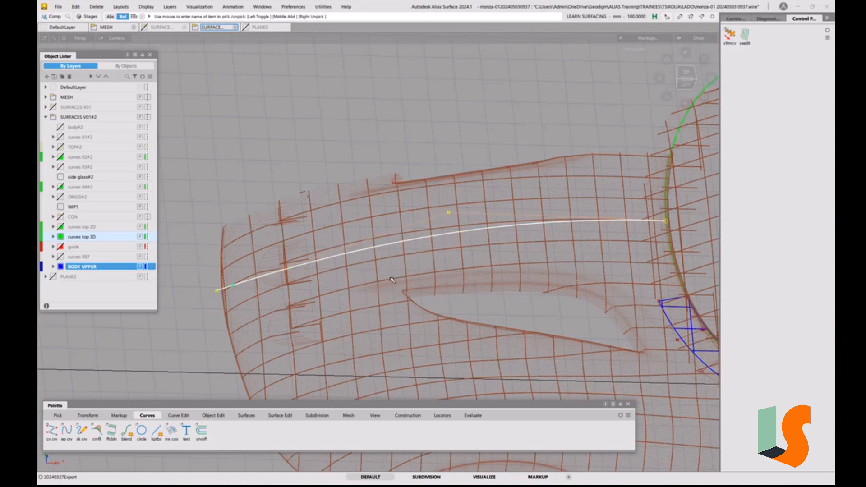
{"action": "key", "text": "p"}
{"action": "left_click", "coordinate": [474, 296]}
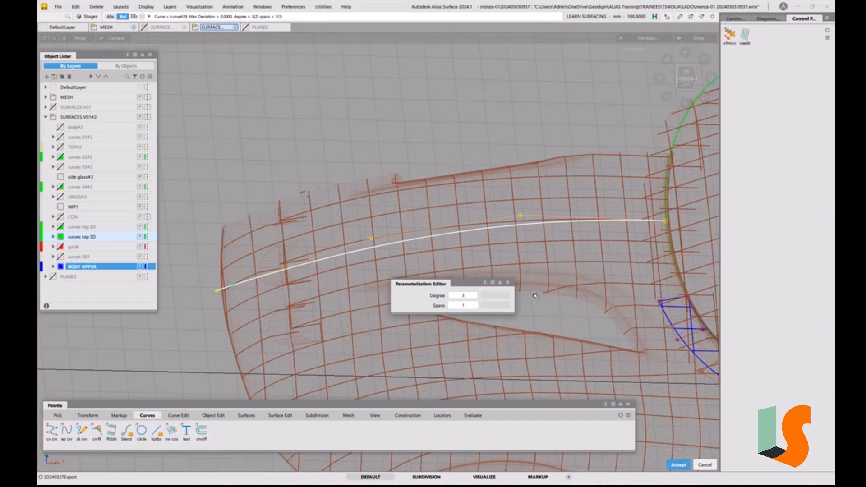
{"action": "left_click", "coordinate": [508, 283]}
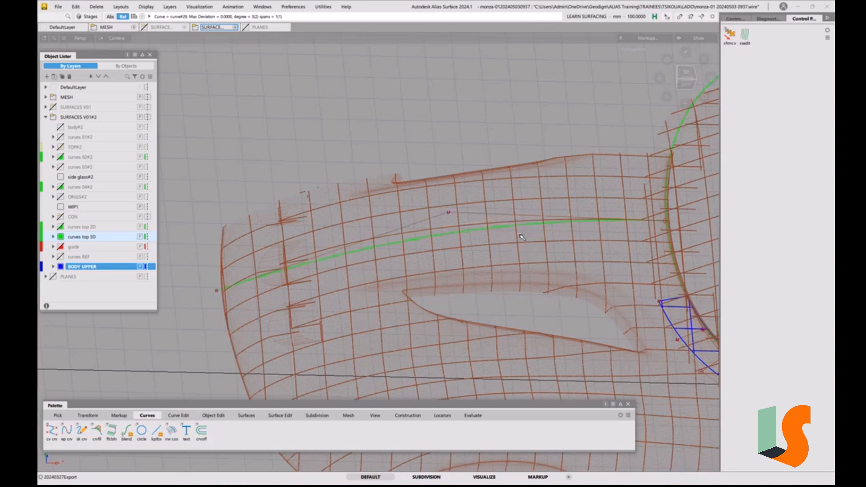
Move the middle CV forward toward the nose to fit the centreline curve to the mesh sections
{"action": "key", "text": "space"}
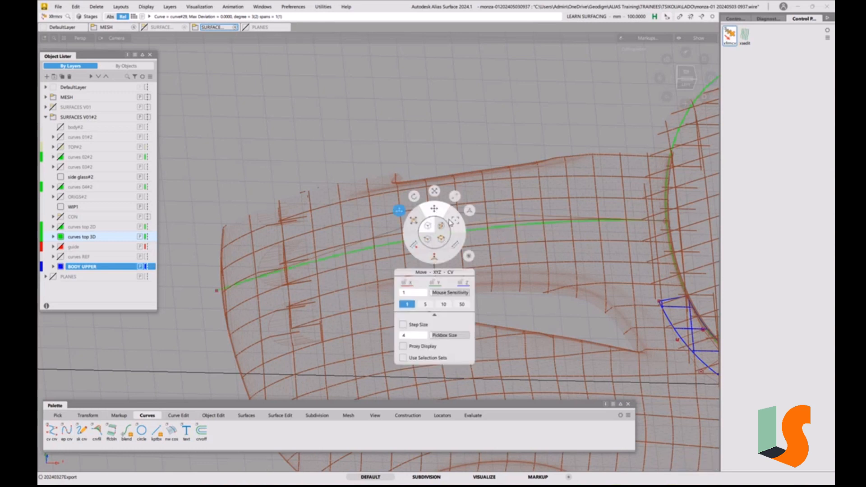
{"action": "left_click", "coordinate": [449, 220]}
{"action": "left_click", "coordinate": [448, 213]}
{"action": "left_click_drag", "start_coordinate": [528, 135], "coordinate": [470, 139]}
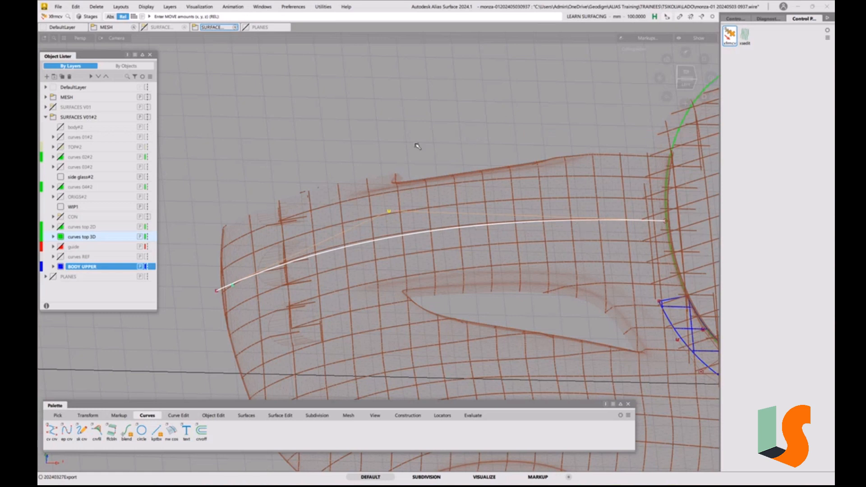
{"action": "left_click_drag", "start_coordinate": [418, 146], "coordinate": [411, 146]}
{"action": "left_click_drag", "start_coordinate": [435, 140], "coordinate": [431, 139]}
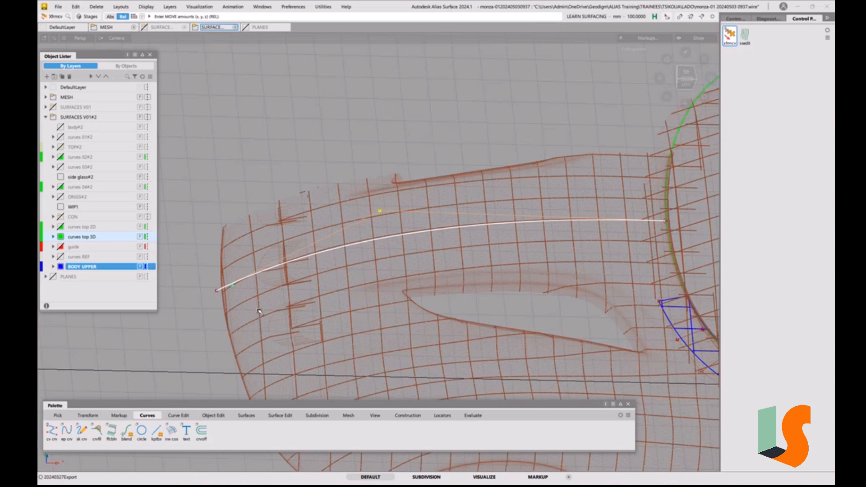
Raise the centreline curve's degree to 3, keeping one span
{"action": "key", "text": "ctrl+p"}
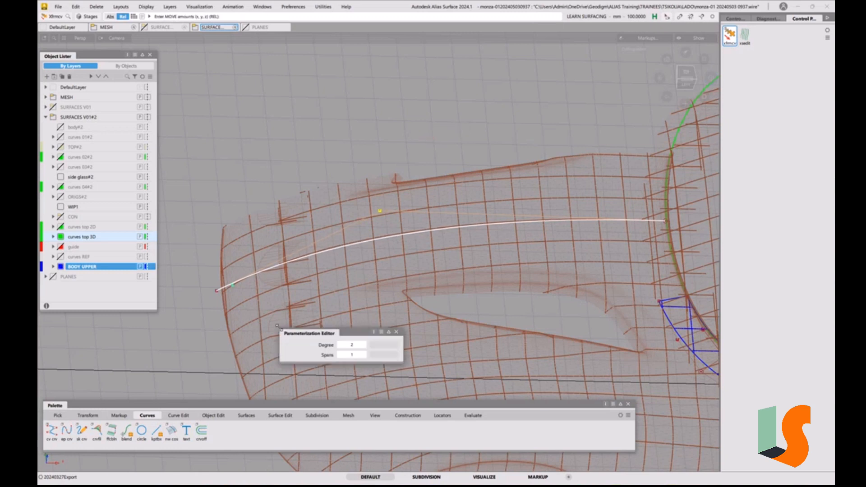
{"action": "left_click", "coordinate": [362, 345]}
{"action": "left_click", "coordinate": [364, 317]}
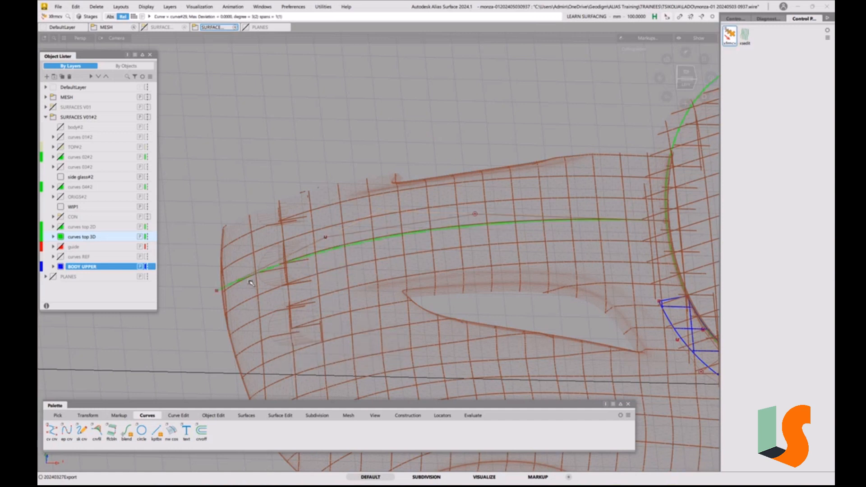
Show the U curvature comb on the centreline curve at a scale of about 10 and examine its curvature over the hood
{"action": "left_click_drag", "start_coordinate": [407, 242], "coordinate": [425, 242], "text": "ctrl+shift"}
{"action": "left_click", "coordinate": [417, 233]}
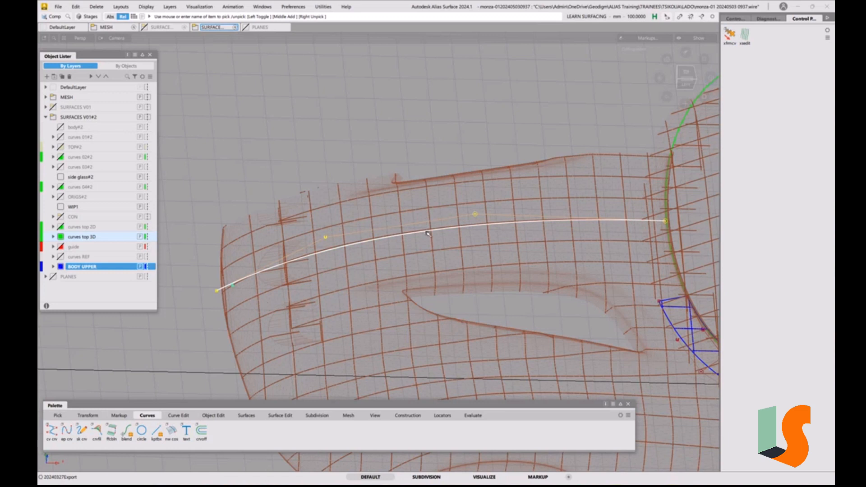
{"action": "left_click", "coordinate": [734, 18]}
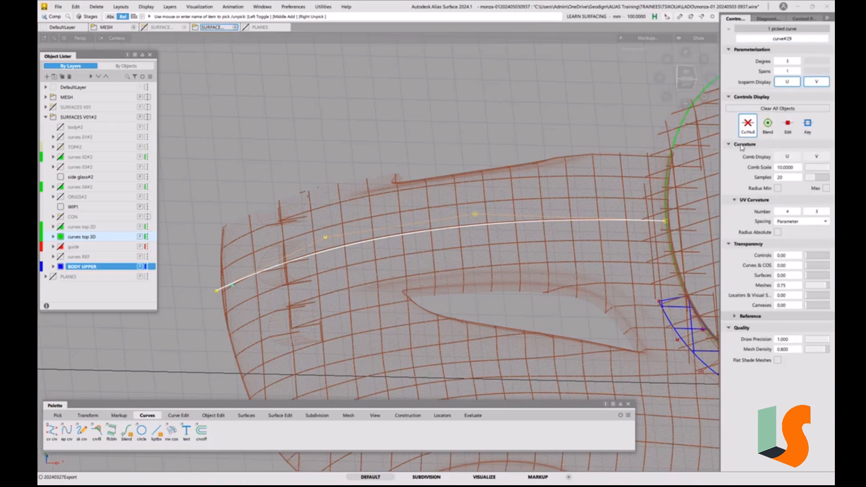
{"action": "left_click", "coordinate": [788, 159]}
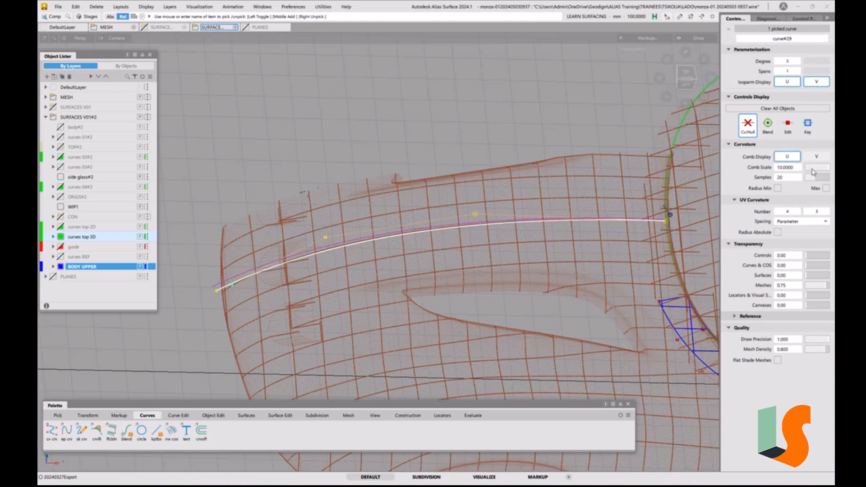
{"action": "left_click_drag", "start_coordinate": [788, 169], "coordinate": [787, 168]}
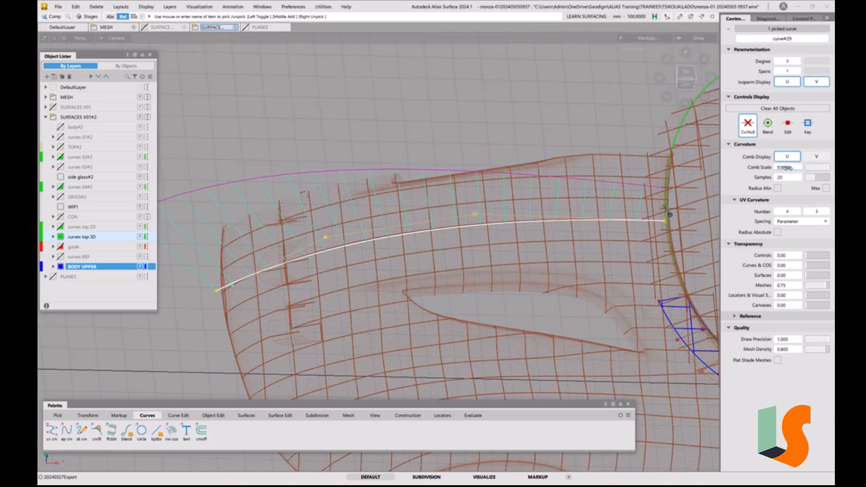
{"action": "left_click_drag", "start_coordinate": [527, 227], "coordinate": [513, 175], "text": "alt+shift"}
{"action": "middle_click_drag", "start_coordinate": [514, 176], "coordinate": [594, 217], "text": "alt+shift"}
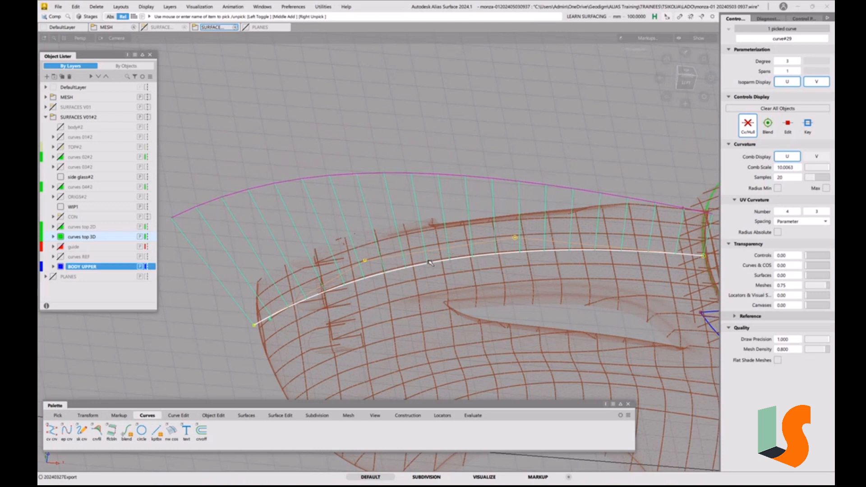
Nudge the centreline curve's front end CV to fit the front edge of the body mesh
{"action": "left_click", "coordinate": [304, 315]}
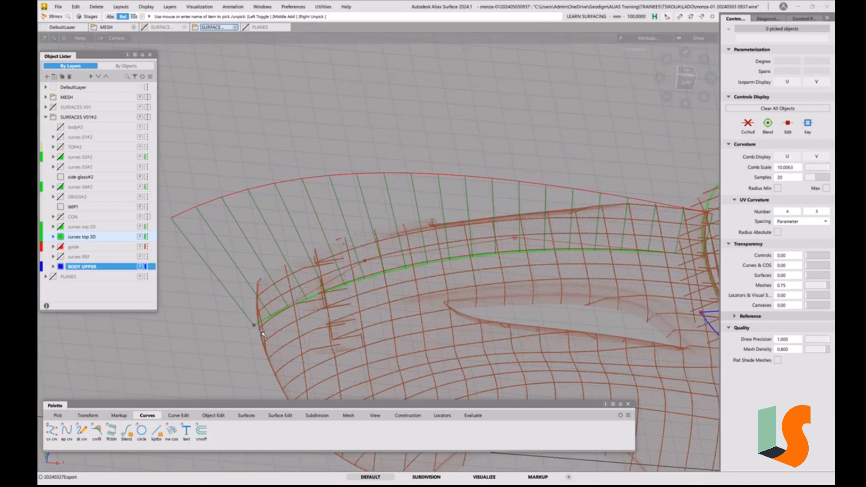
{"action": "key", "text": "alt+shift"}
{"action": "right_click_drag", "start_coordinate": [272, 332], "coordinate": [296, 300], "text": "alt+shift"}
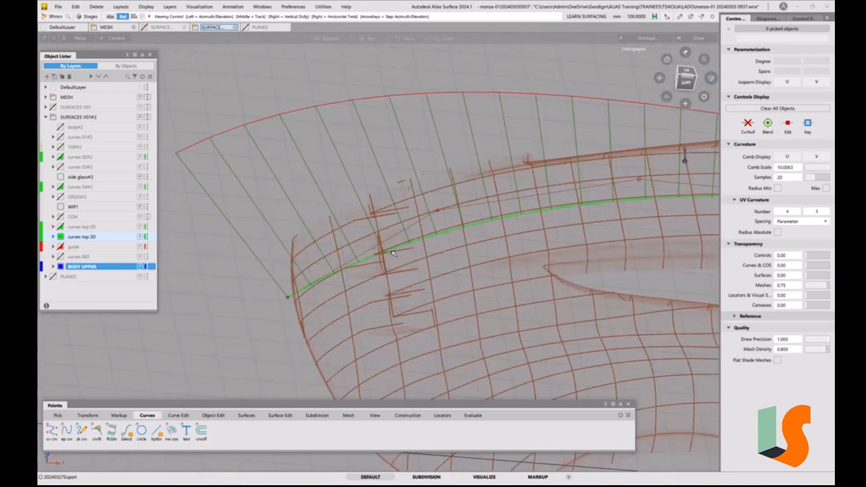
{"action": "left_click", "coordinate": [289, 298]}
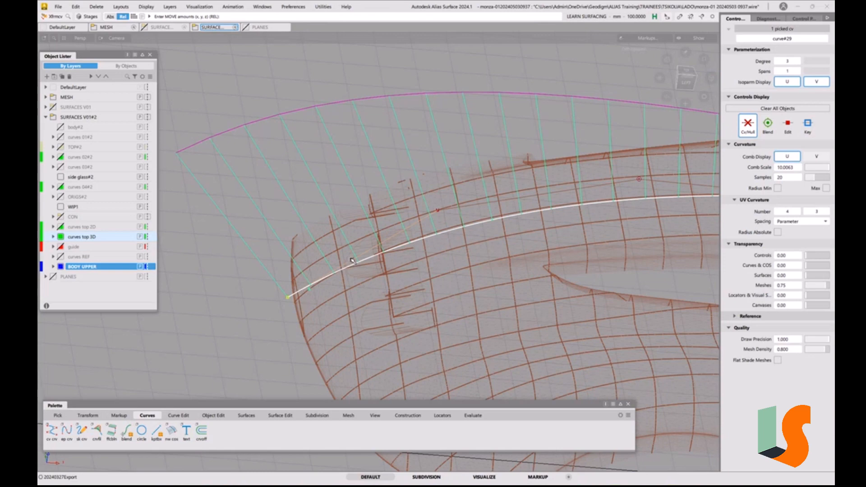
{"action": "key", "text": "alt+shift"}
{"action": "left_click_drag", "start_coordinate": [353, 260], "coordinate": [285, 246], "text": "alt+shift"}
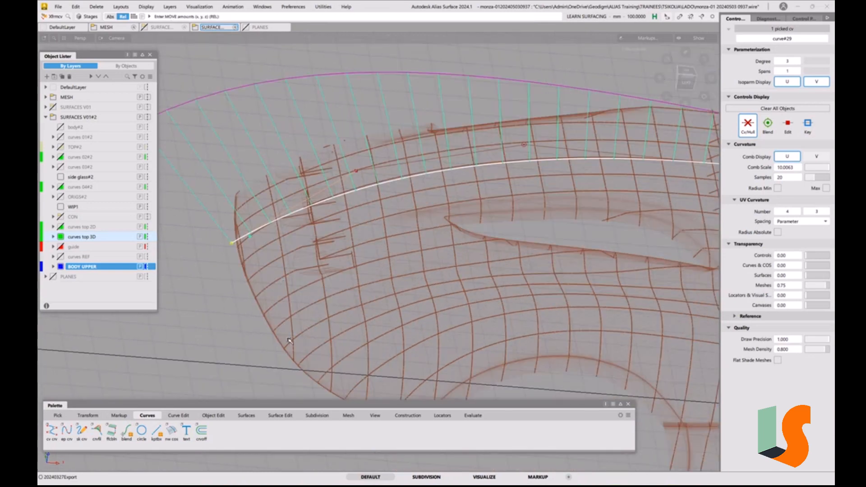
Adjust the two middle CVs of the centreline curve to follow the hood sections and smooth its curvature comb
{"action": "left_click_drag", "start_coordinate": [361, 236], "coordinate": [329, 240], "text": "alt+shift"}
{"action": "left_click", "coordinate": [327, 240]}
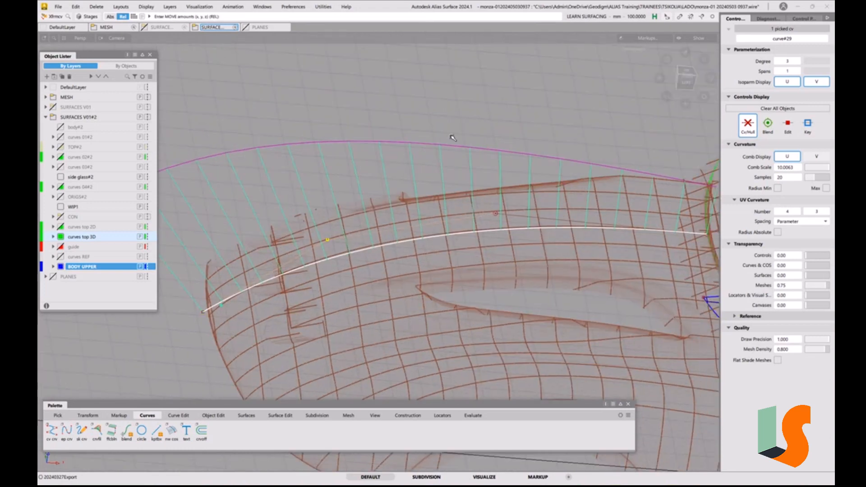
{"action": "left_click_drag", "start_coordinate": [453, 138], "coordinate": [527, 120]}
{"action": "left_click", "coordinate": [495, 213]}
{"action": "right_click_drag", "start_coordinate": [495, 213], "coordinate": [537, 129]}
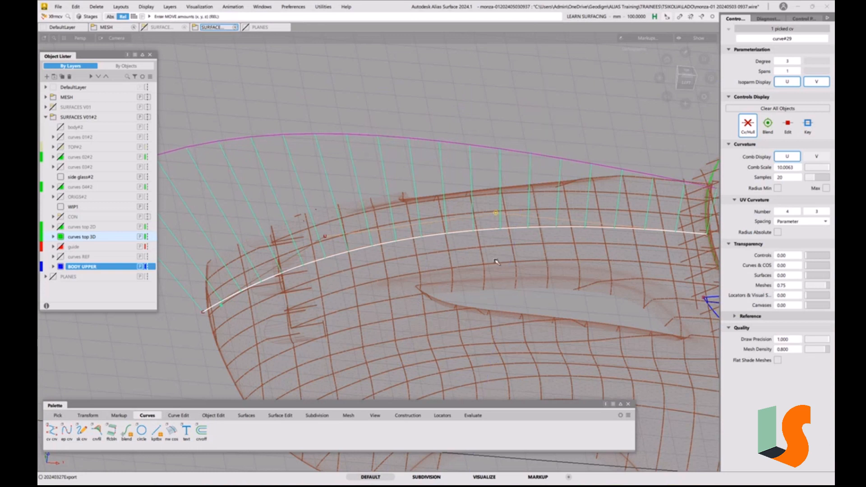
Fine-tune the centreline curve's front end CV and its neighbouring CV to refine the fit over the nose
{"action": "left_click", "coordinate": [204, 313]}
{"action": "right_click_drag", "start_coordinate": [179, 334], "coordinate": [180, 334]}
{"action": "left_click", "coordinate": [326, 238]}
{"action": "right_click_drag", "start_coordinate": [326, 238], "coordinate": [348, 177]}
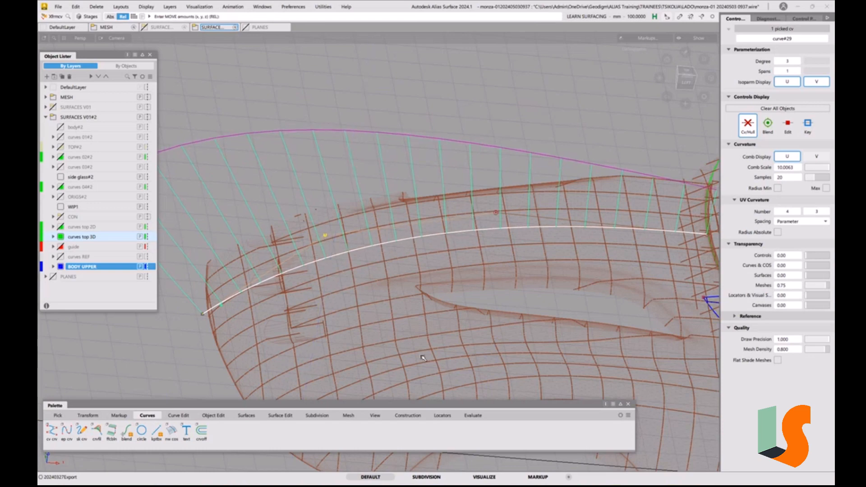
{"action": "left_click_drag", "start_coordinate": [454, 229], "coordinate": [527, 236], "text": "alt+shift"}
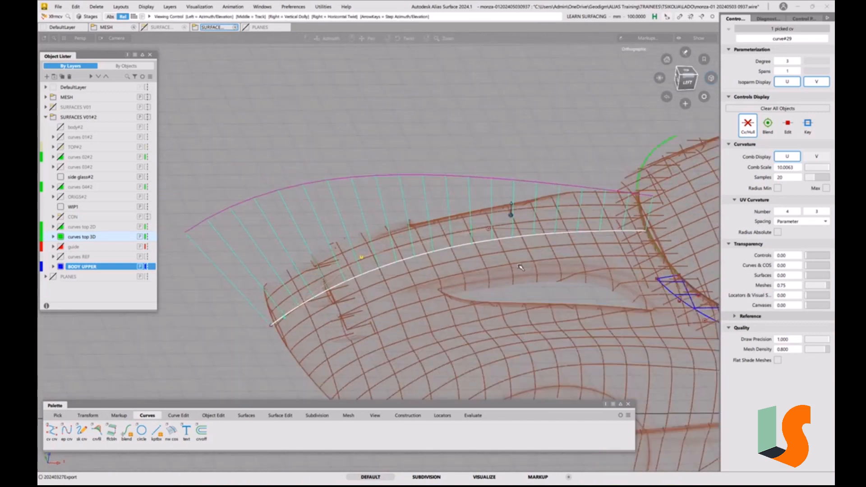
{"action": "middle_click_drag", "start_coordinate": [527, 235], "coordinate": [442, 208], "text": "alt+shift"}
{"action": "left_click_drag", "start_coordinate": [510, 296], "coordinate": [499, 242], "text": "ctrl+shift"}
{"action": "left_click", "coordinate": [399, 276], "text": "ctrl+shift"}
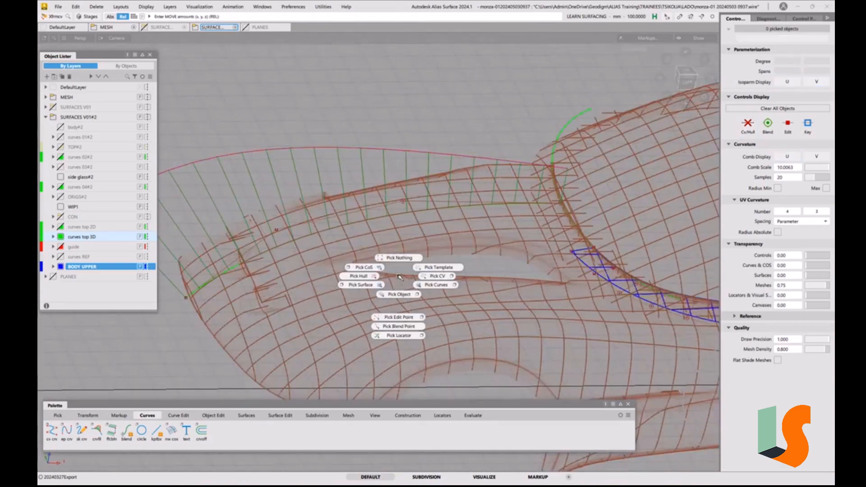
Delete the locators to remove the curvature comb, and isolate the centreline curve with the arched cabin base curve
{"action": "left_click", "coordinate": [102, 9]}
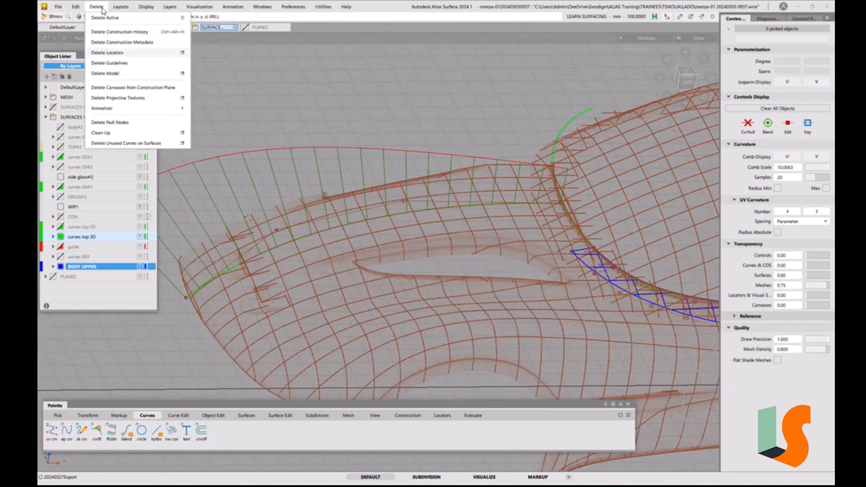
{"action": "left_click", "coordinate": [108, 53]}
{"action": "left_click_drag", "start_coordinate": [430, 194], "coordinate": [441, 217], "text": "alt+shift"}
{"action": "scroll", "coordinate": [479, 200], "scroll_direction": "up", "scroll_amount": 4}
{"action": "left_click_drag", "start_coordinate": [457, 116], "coordinate": [440, 129]}
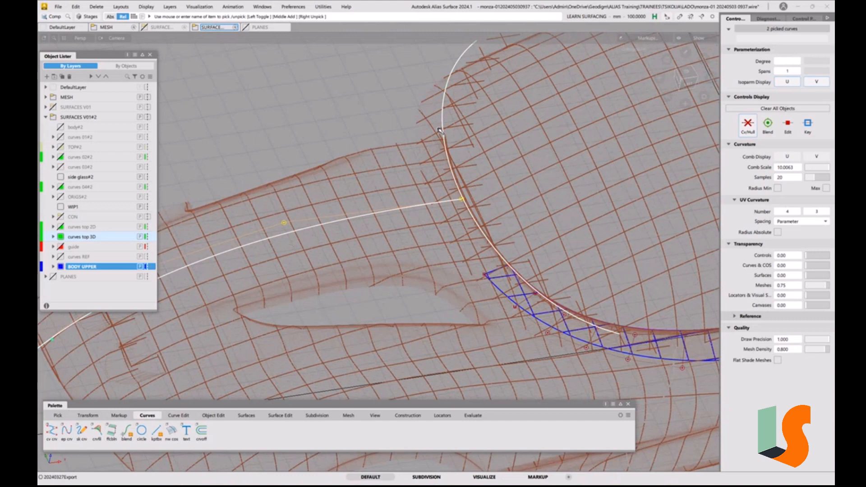
{"action": "key", "text": "alt+h"}
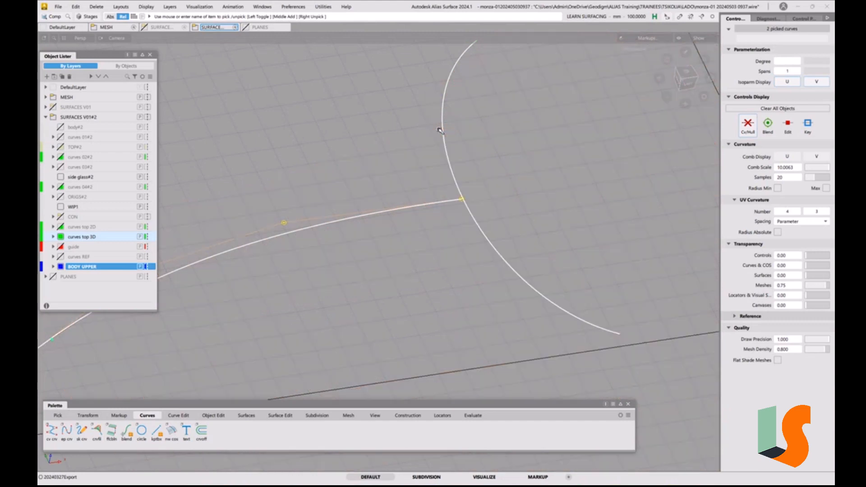
In the top view, extend the centreline curve's rear end about 29 mm past the cabin base curve
{"action": "left_click", "coordinate": [690, 71]}
{"action": "middle_click_drag", "start_coordinate": [488, 220], "coordinate": [455, 193], "text": "ctrl+shift"}
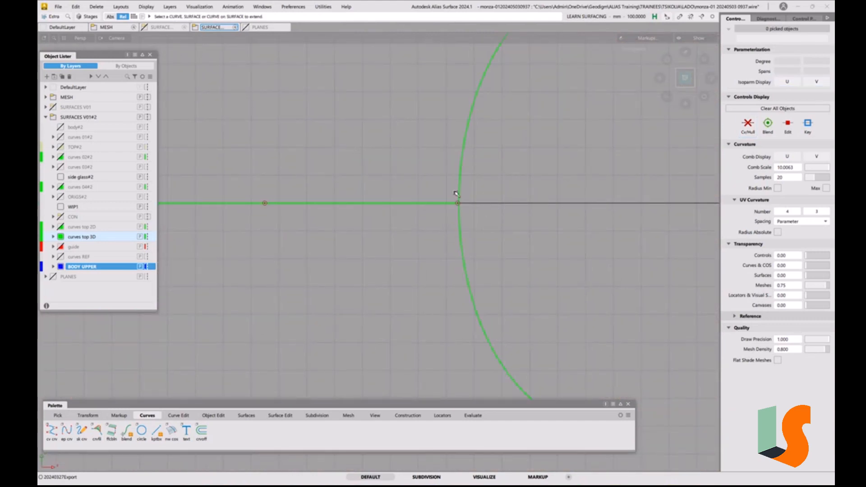
{"action": "left_click", "coordinate": [457, 204]}
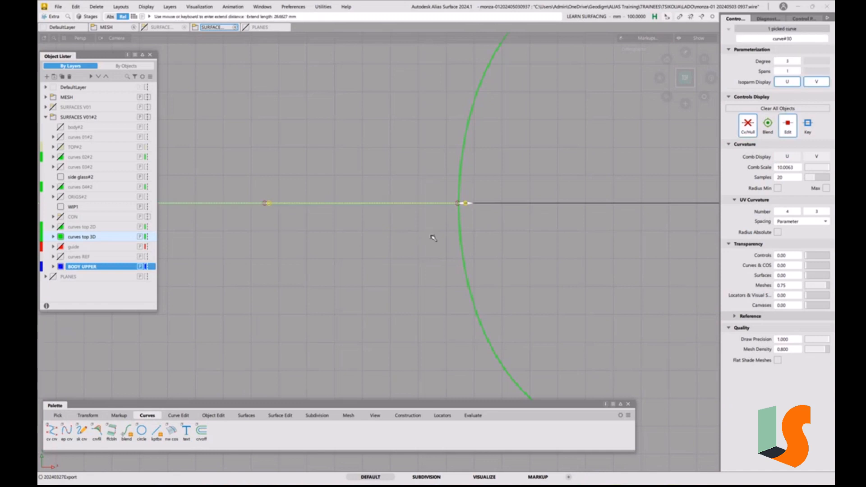
{"action": "left_click", "coordinate": [434, 237]}
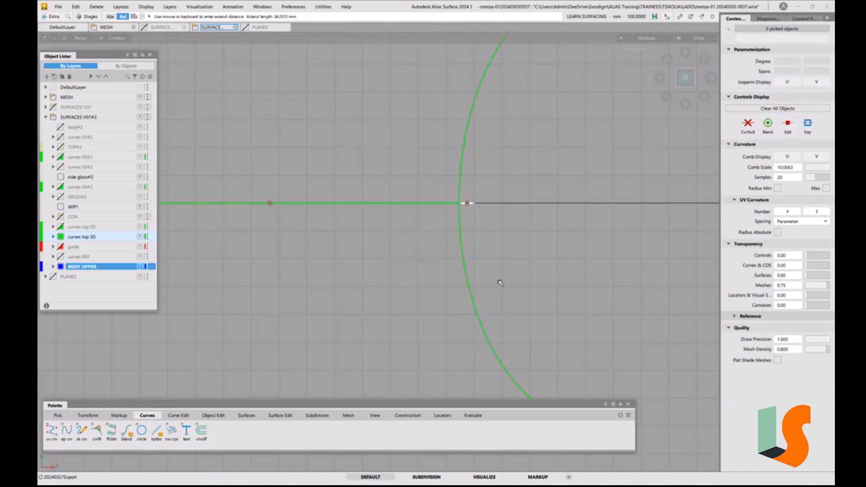
Trim the centreline curve at the cabin base curve with Curve Section in Trim mode, using the Geometry criterion
{"action": "left_click", "coordinate": [178, 416]}
{"action": "double_click", "coordinate": [141, 431]}
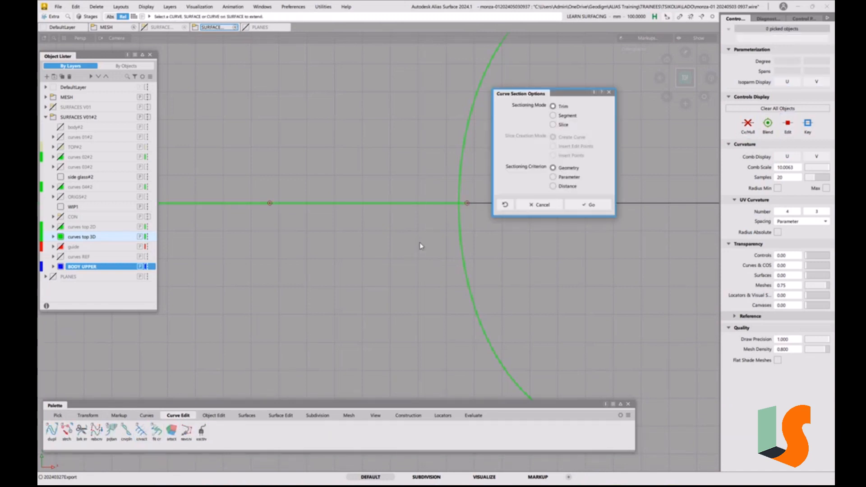
{"action": "left_click", "coordinate": [589, 204]}
{"action": "left_click", "coordinate": [429, 204]}
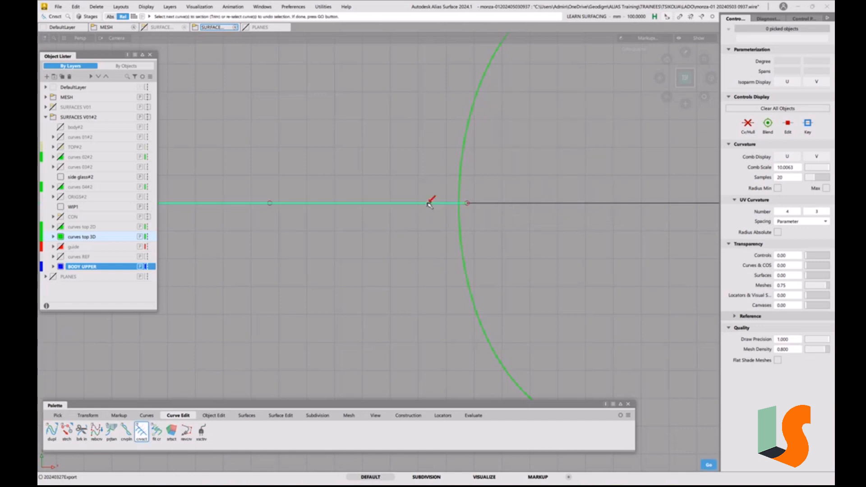
{"action": "key", "text": "space"}
{"action": "left_click", "coordinate": [459, 223]}
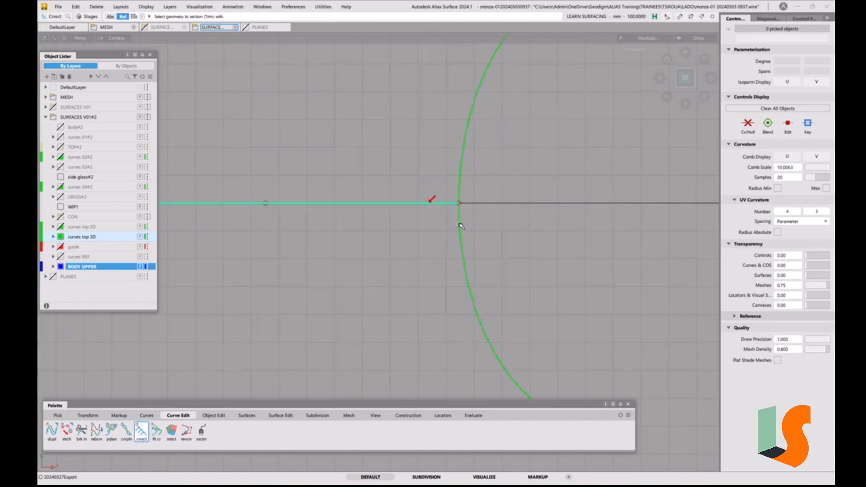
{"action": "left_click_drag", "start_coordinate": [482, 272], "coordinate": [479, 223]}
{"action": "left_click_drag", "start_coordinate": [479, 220], "coordinate": [515, 220], "text": "ctrl+shift"}
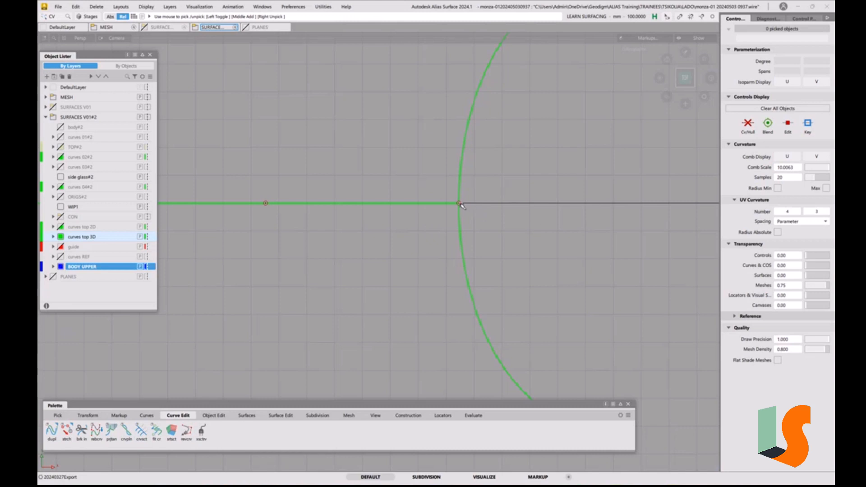
Try moving the centreline curve's rear end CV along the cabin base curve with curve snapping
{"action": "left_click", "coordinate": [461, 204]}
{"action": "left_click_drag", "start_coordinate": [444, 252], "coordinate": [487, 225], "text": "alt+shift"}
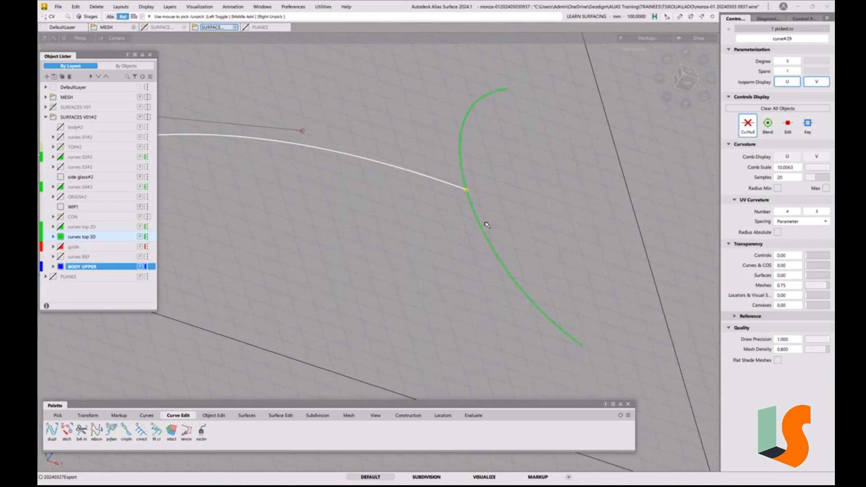
{"action": "right_click", "coordinate": [487, 223], "text": "ctrl+shift"}
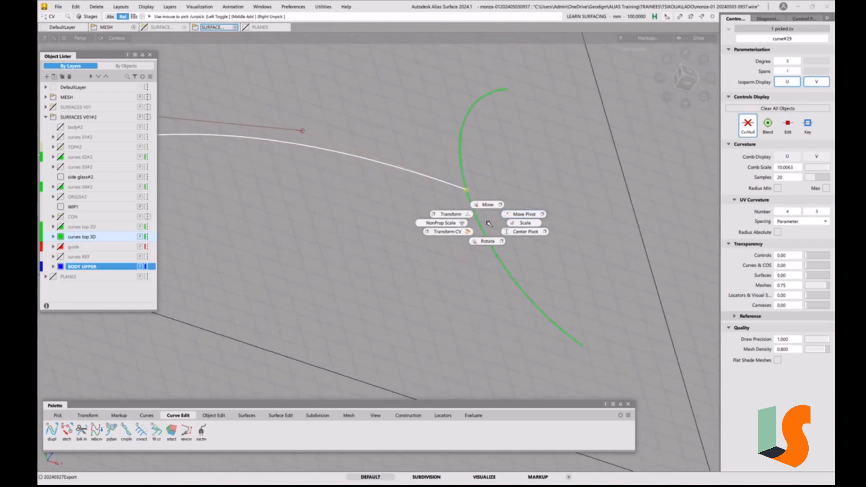
{"action": "left_click", "coordinate": [488, 204]}
{"action": "left_click", "coordinate": [483, 231], "text": "ctrl+alt"}
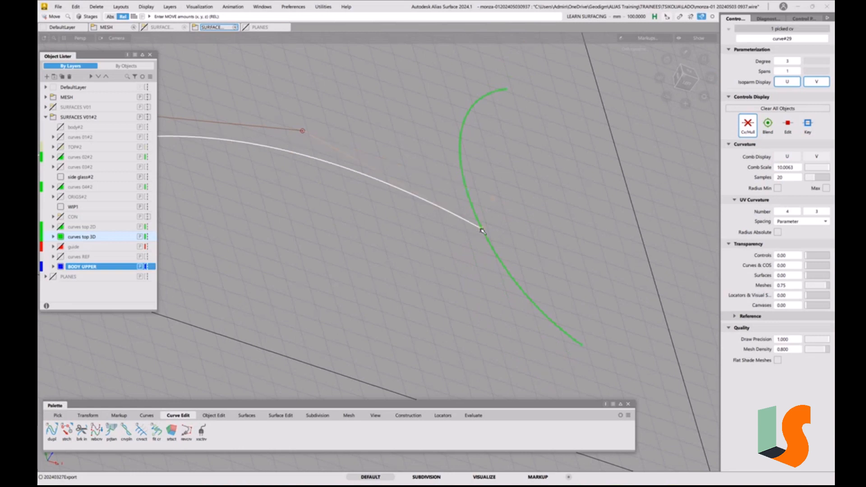
{"action": "left_click_drag", "start_coordinate": [482, 231], "coordinate": [482, 187]}
{"action": "left_click_drag", "start_coordinate": [562, 209], "coordinate": [575, 109], "text": "ctrl+shift"}
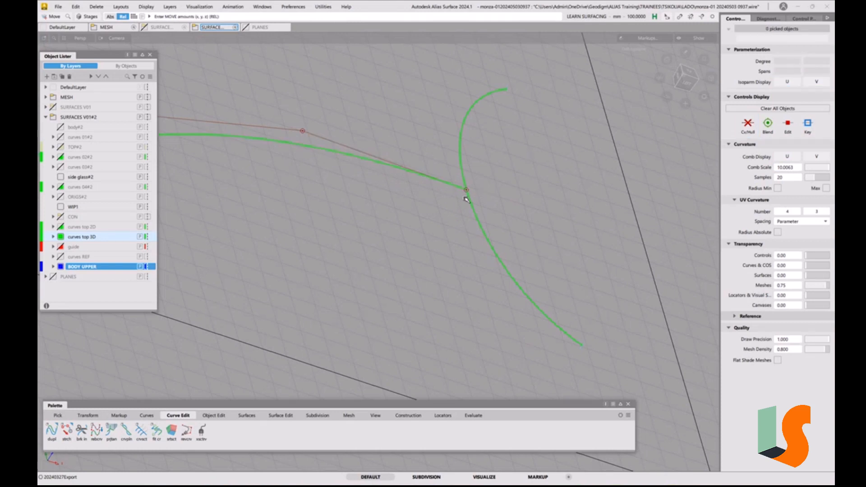
Check the snap divisions and intersection settings in the Curve Snap Options
{"action": "double_click", "coordinate": [713, 17]}
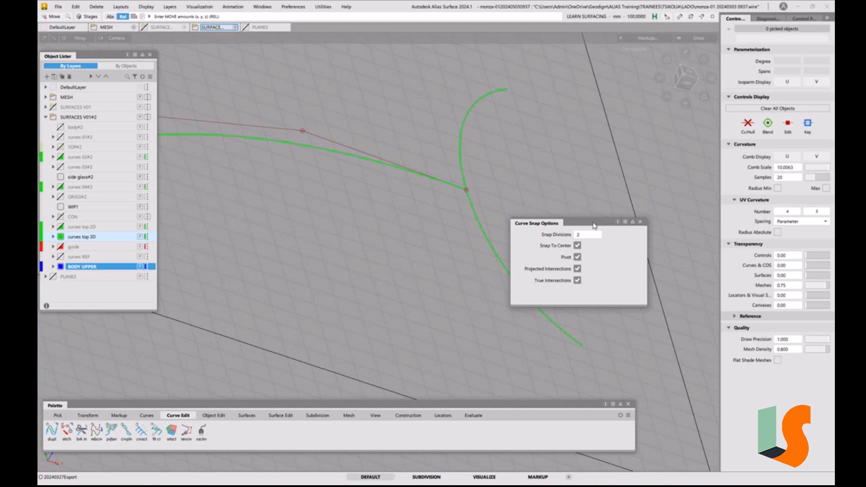
{"action": "left_click", "coordinate": [640, 222]}
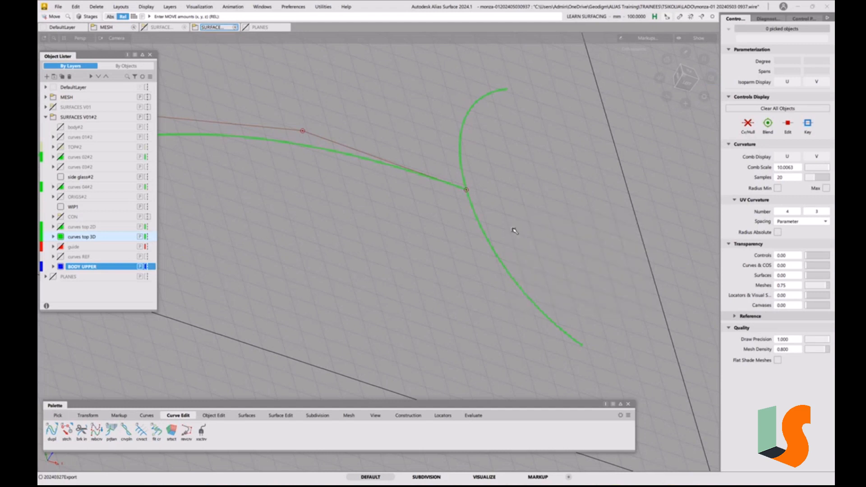
Try a one-rail surface using the cabin base curve as generation curve and the centreline as rail, and undo it
{"action": "left_click_drag", "start_coordinate": [514, 228], "coordinate": [463, 225], "text": "alt+shift"}
{"action": "middle_click_drag", "start_coordinate": [472, 241], "coordinate": [507, 235], "text": "alt+shift"}
{"action": "right_click_drag", "start_coordinate": [473, 227], "coordinate": [440, 248], "text": "alt+shift"}
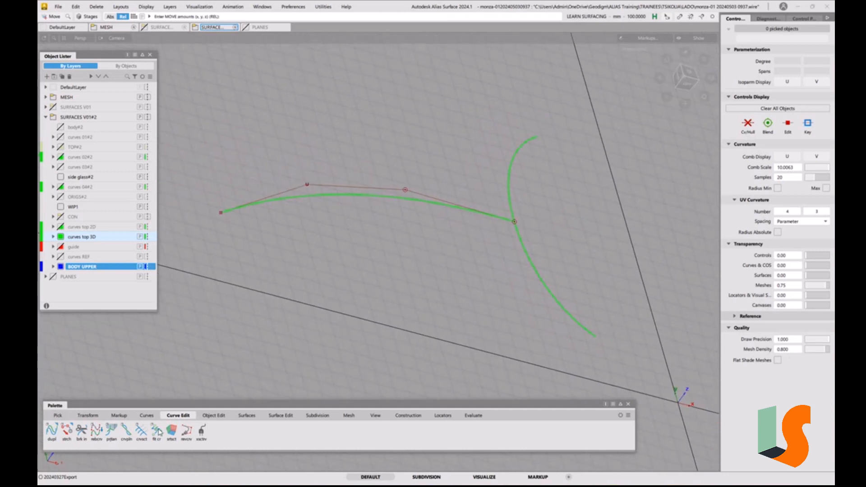
{"action": "left_click", "coordinate": [245, 415]}
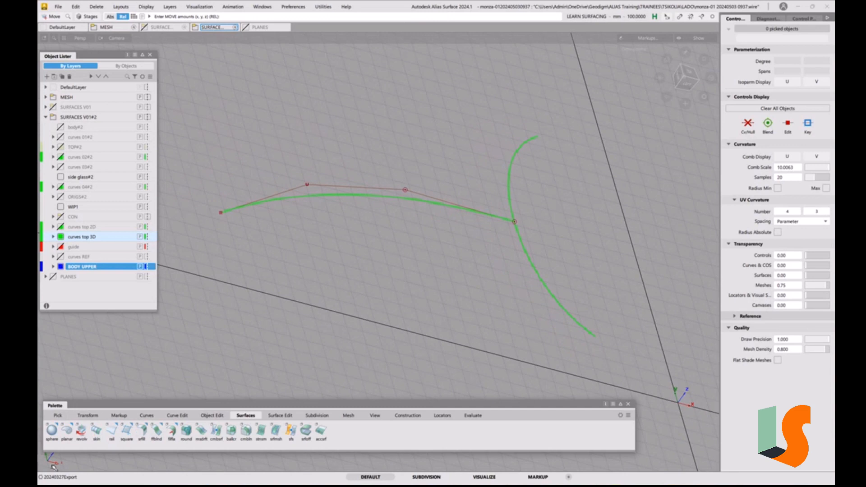
{"action": "double_click", "coordinate": [112, 431]}
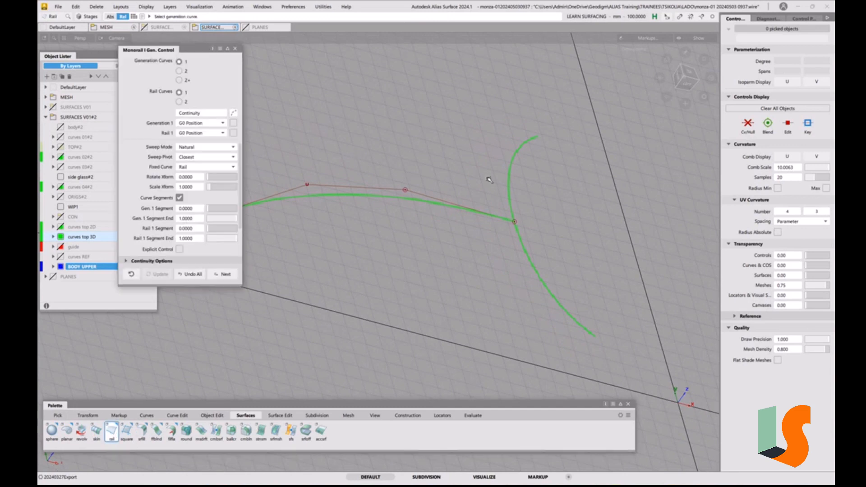
{"action": "left_click", "coordinate": [509, 208]}
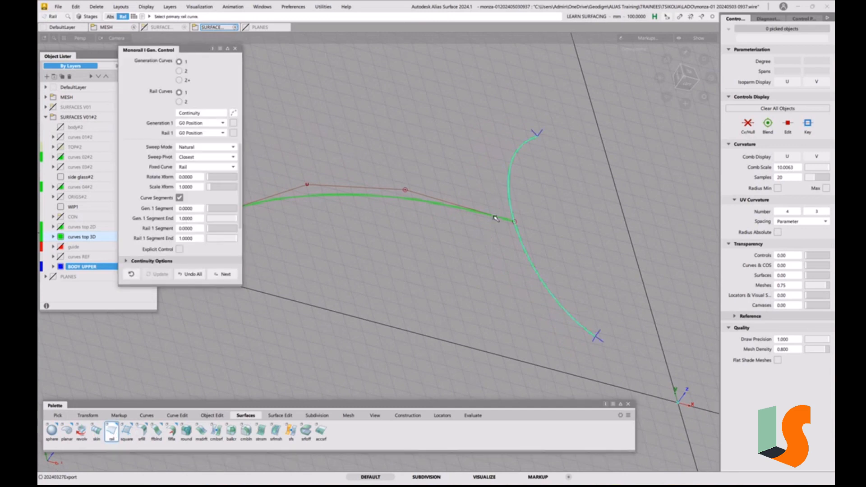
{"action": "left_click", "coordinate": [494, 218]}
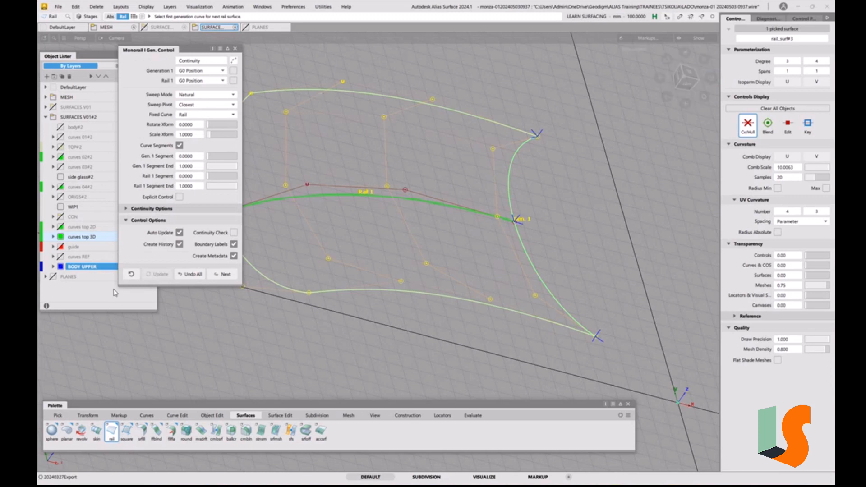
{"action": "left_click", "coordinate": [186, 276]}
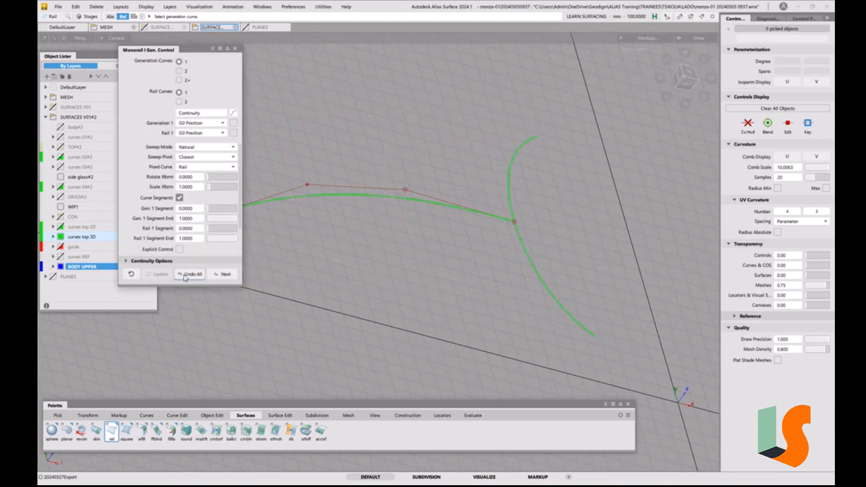
Build a one-rail surface with the centreline as generation curve and the cabin base curve as rail, both G0 Position
{"action": "left_click", "coordinate": [444, 207]}
{"action": "left_click", "coordinate": [511, 183]}
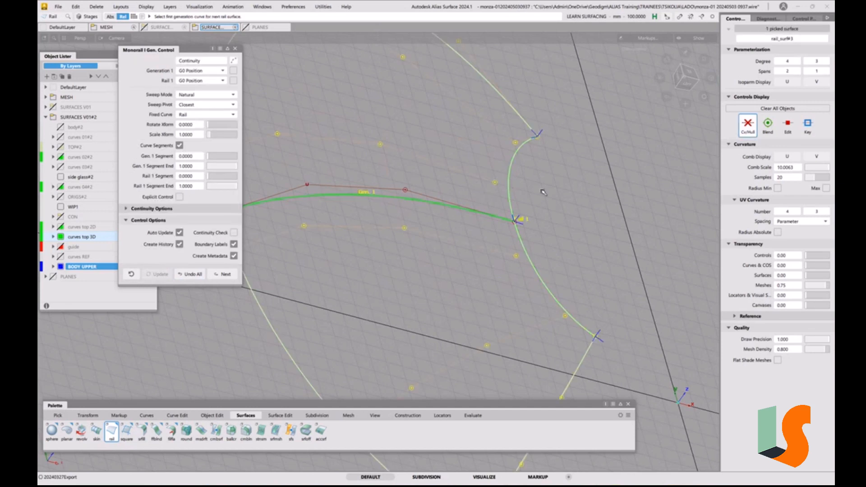
{"action": "left_click_drag", "start_coordinate": [573, 157], "coordinate": [508, 213], "text": "alt+shift"}
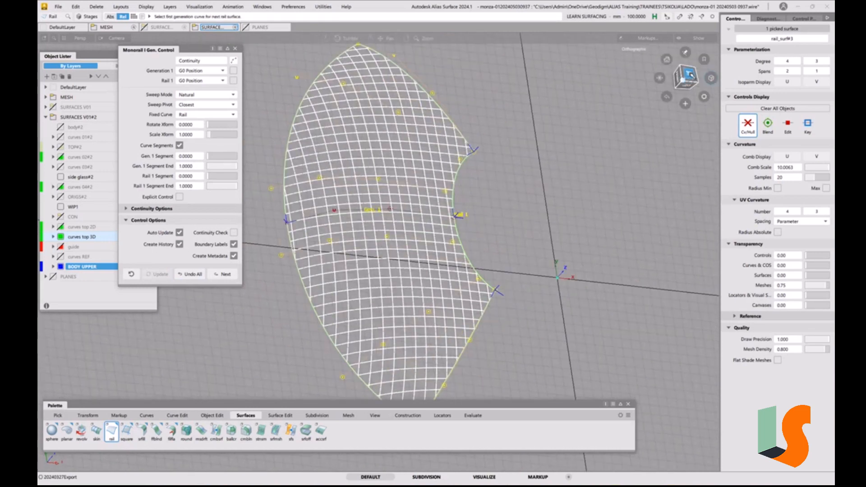
Turn off the X axis aligned and Y axis aligned cross sections in the Cross Section Editor
{"action": "left_click", "coordinate": [801, 19]}
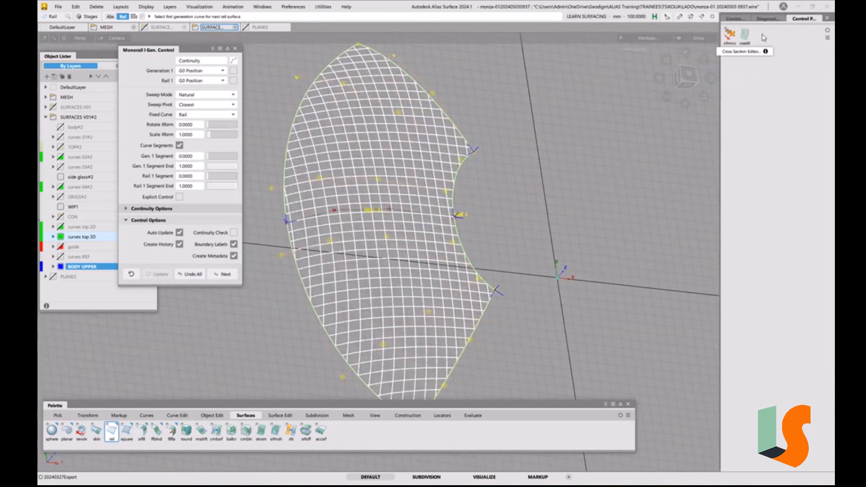
{"action": "left_click", "coordinate": [744, 34]}
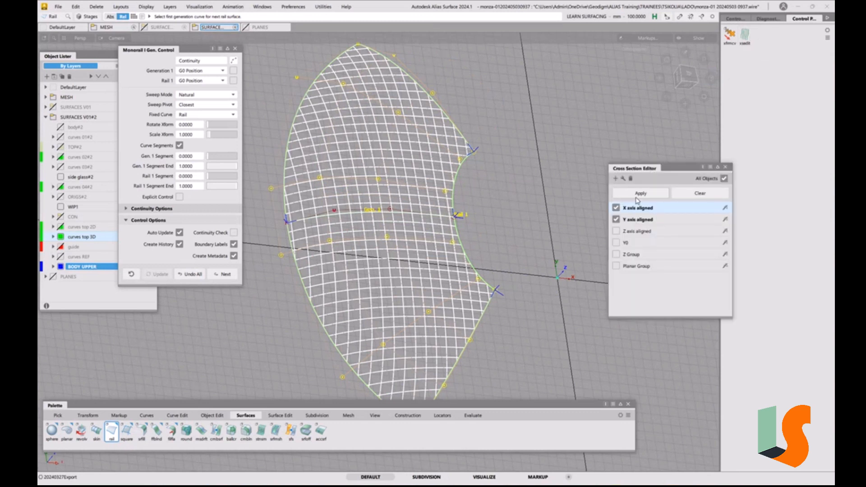
{"action": "left_click", "coordinate": [616, 208]}
{"action": "left_click", "coordinate": [616, 220]}
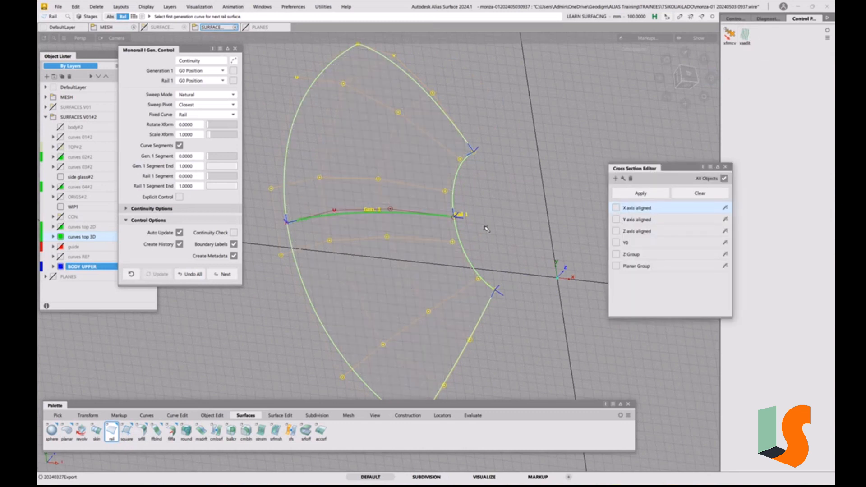
Set the one-rail hood surface's sweep mode to Parallel and view the resulting shape
{"action": "left_click", "coordinate": [206, 96]}
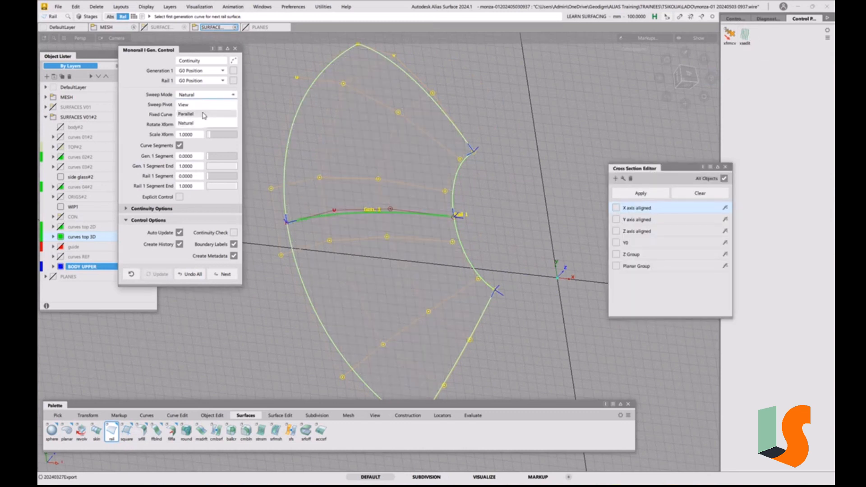
{"action": "left_click", "coordinate": [204, 116]}
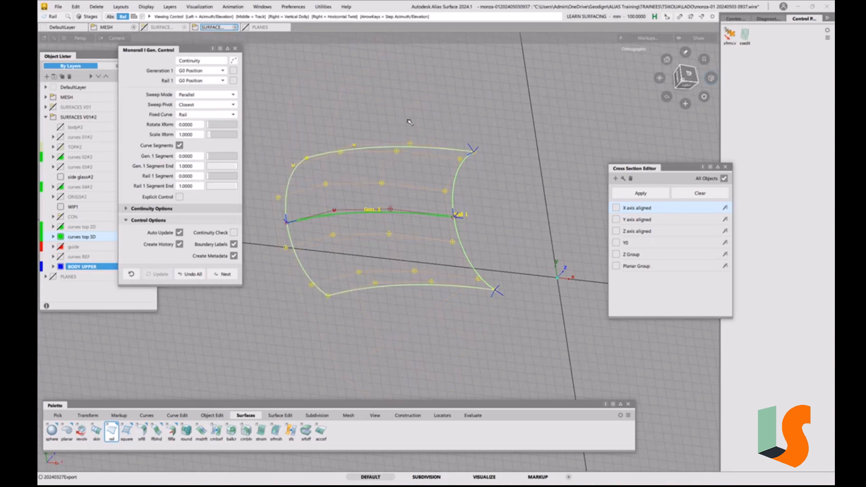
{"action": "left_click_drag", "start_coordinate": [409, 122], "coordinate": [450, 176], "text": "alt+shift"}
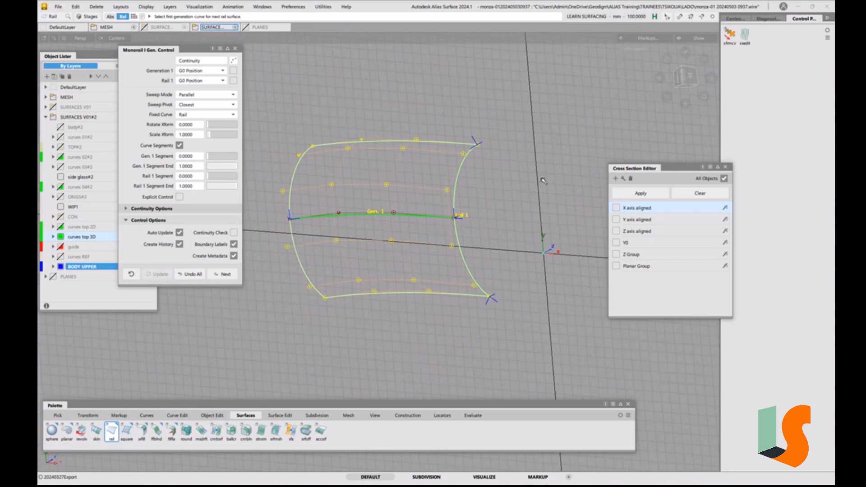
Undo the rail surface and rebuild it with the cabin base curve as generation curve and the centreline curve as rail
{"action": "left_click", "coordinate": [734, 18]}
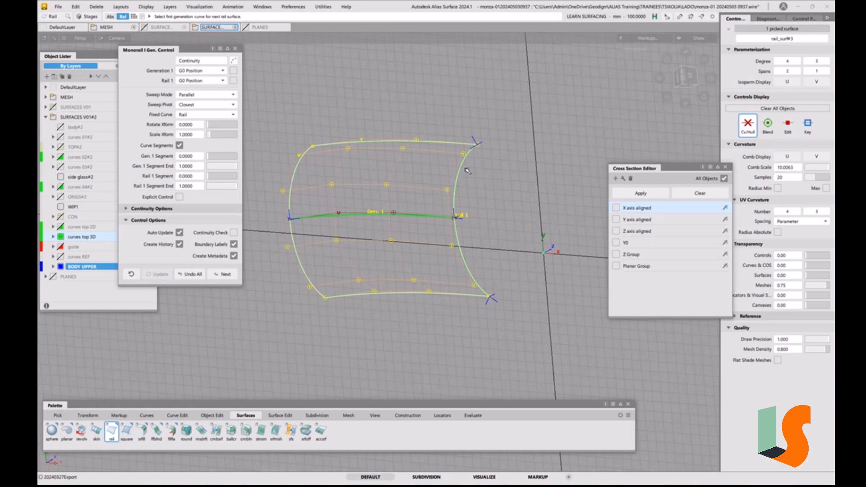
{"action": "left_click", "coordinate": [193, 275]}
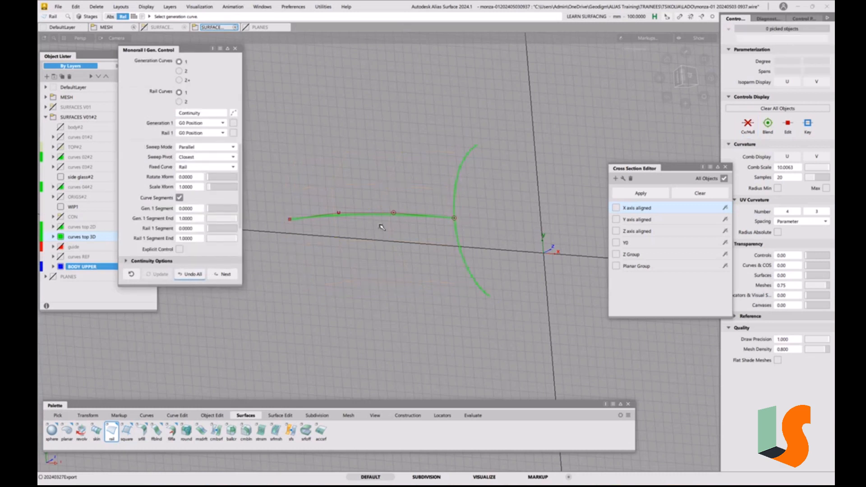
{"action": "left_click", "coordinate": [453, 201]}
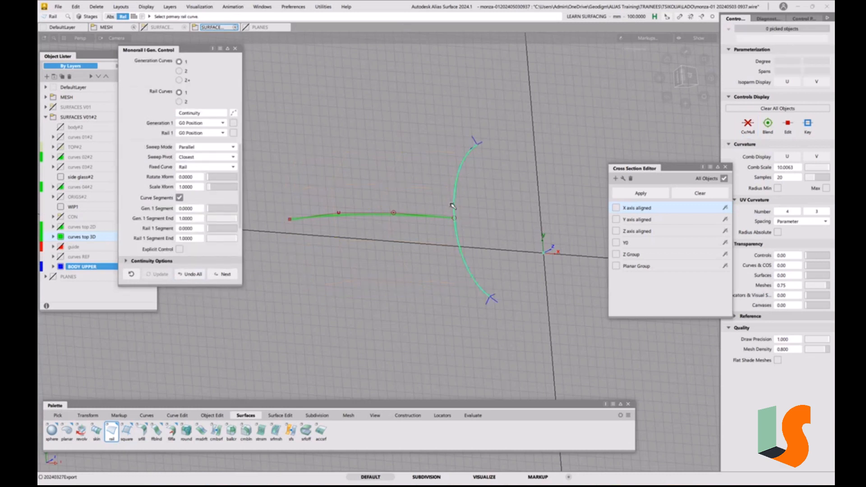
{"action": "left_click", "coordinate": [434, 220]}
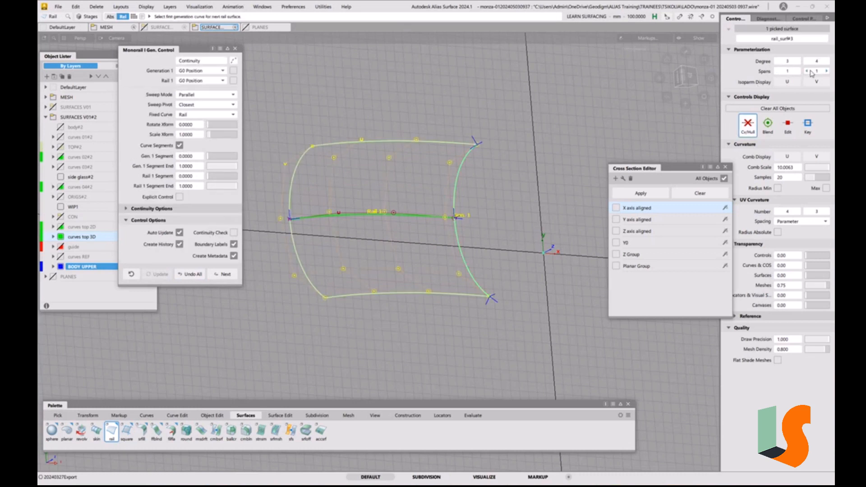
{"action": "left_click_drag", "start_coordinate": [694, 169], "coordinate": [678, 135]}
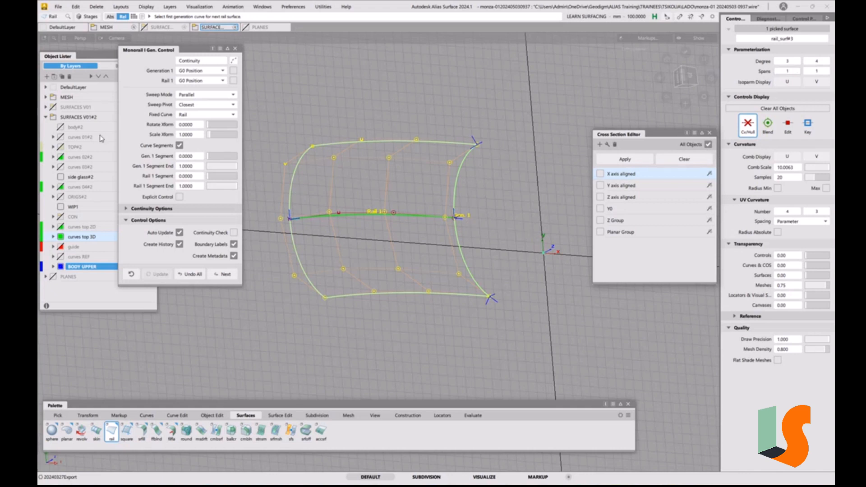
Compare the Natural and Parallel sweep modes for the hood surface in top view, ending on Parallel
{"action": "left_click", "coordinate": [186, 95]}
{"action": "left_click", "coordinate": [192, 123]}
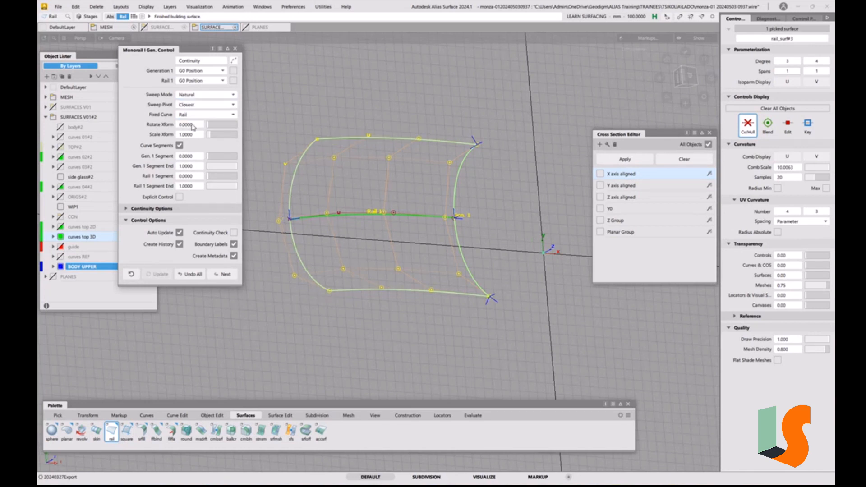
{"action": "left_click", "coordinate": [688, 77]}
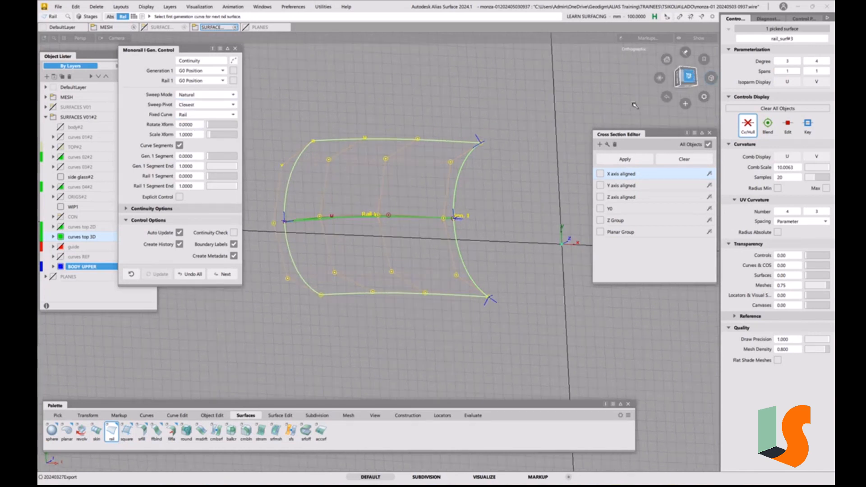
{"action": "left_click", "coordinate": [193, 96]}
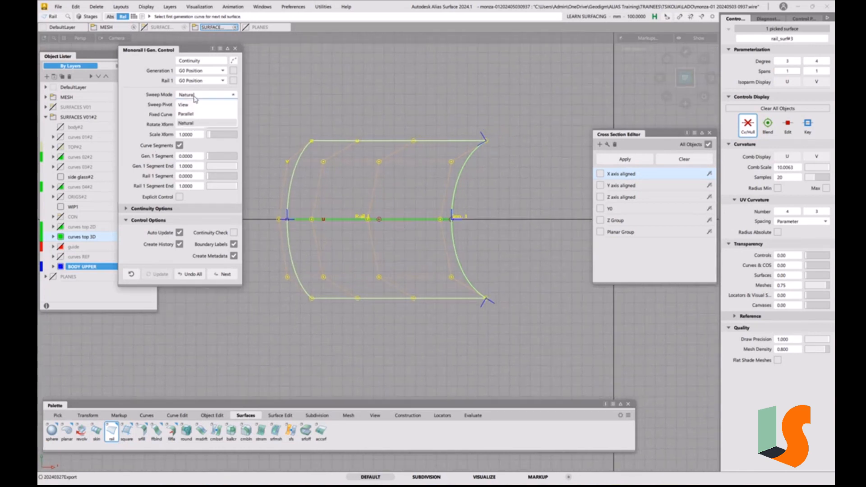
{"action": "left_click", "coordinate": [192, 114]}
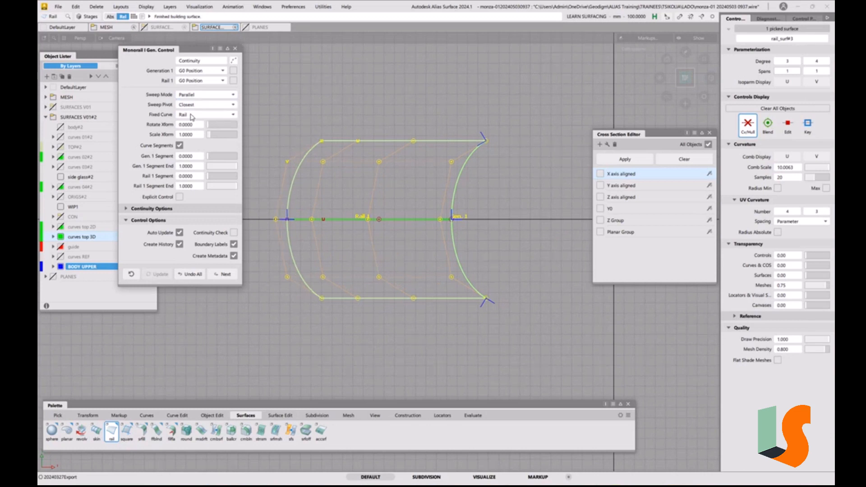
{"action": "left_click", "coordinate": [204, 95]}
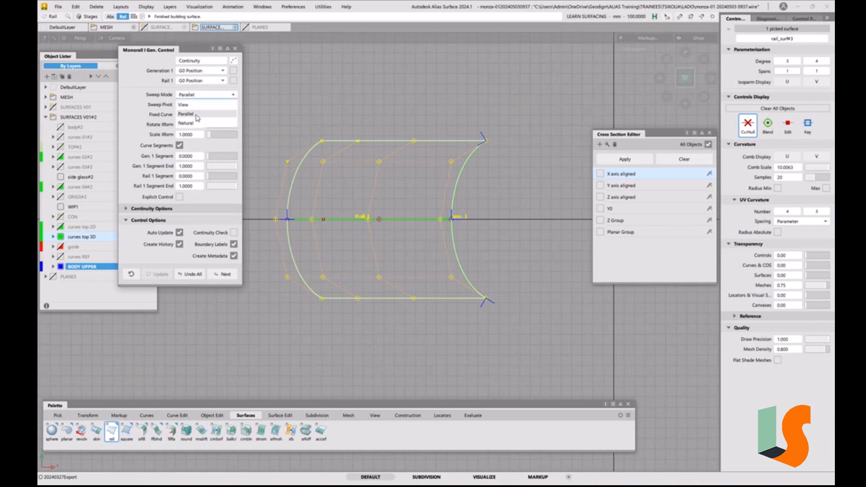
{"action": "left_click", "coordinate": [197, 124]}
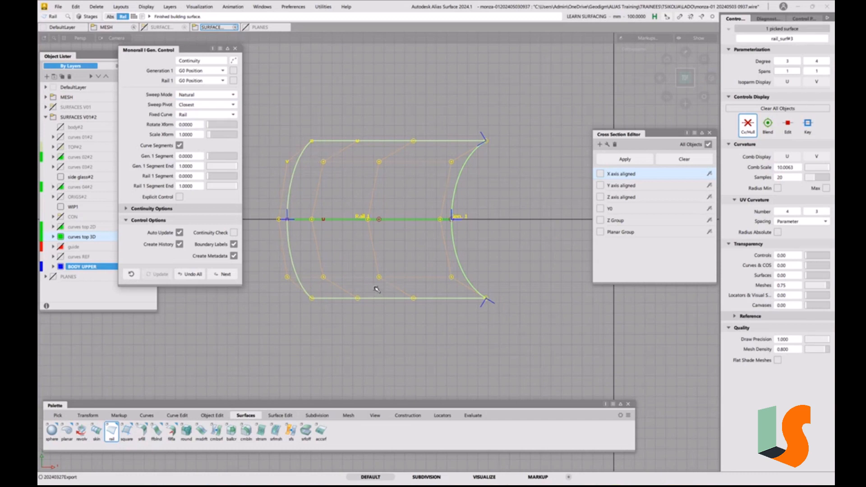
{"action": "left_click", "coordinate": [198, 95]}
{"action": "left_click", "coordinate": [190, 115]}
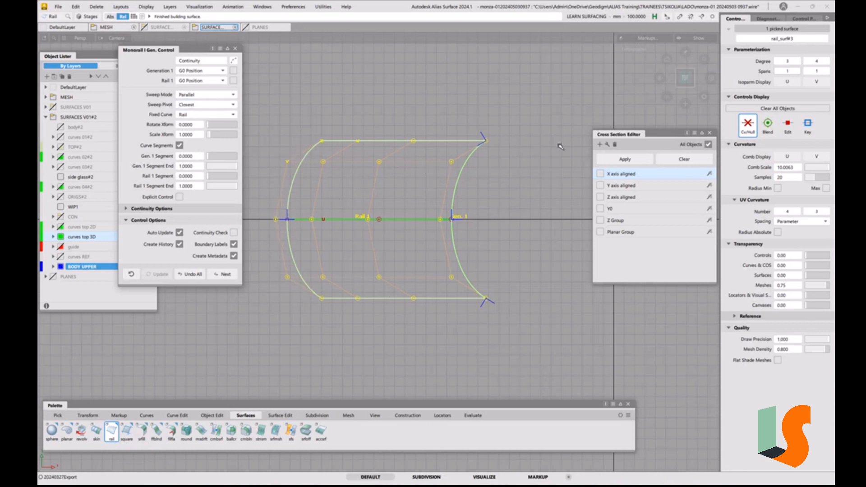
Close the rail options, turn on the X axis aligned and Y axis aligned cross sections, and close the Cross Section Editor
{"action": "left_click", "coordinate": [235, 49]}
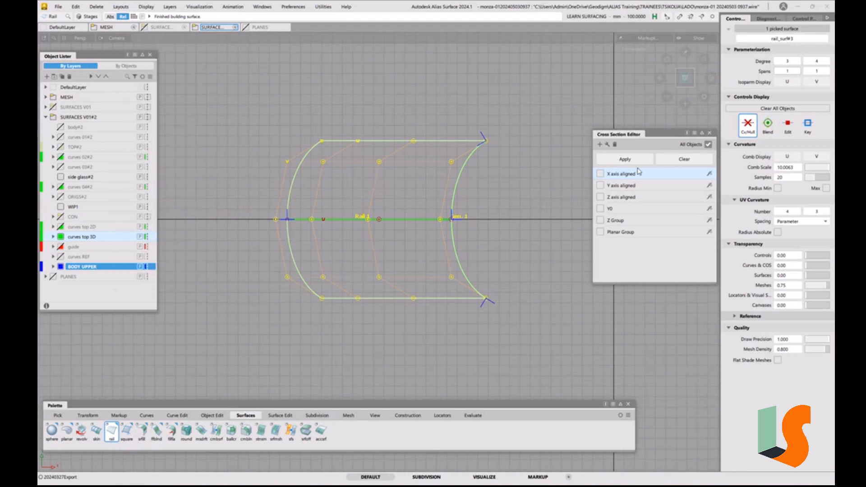
{"action": "left_click", "coordinate": [600, 174]}
{"action": "left_click", "coordinate": [600, 186]}
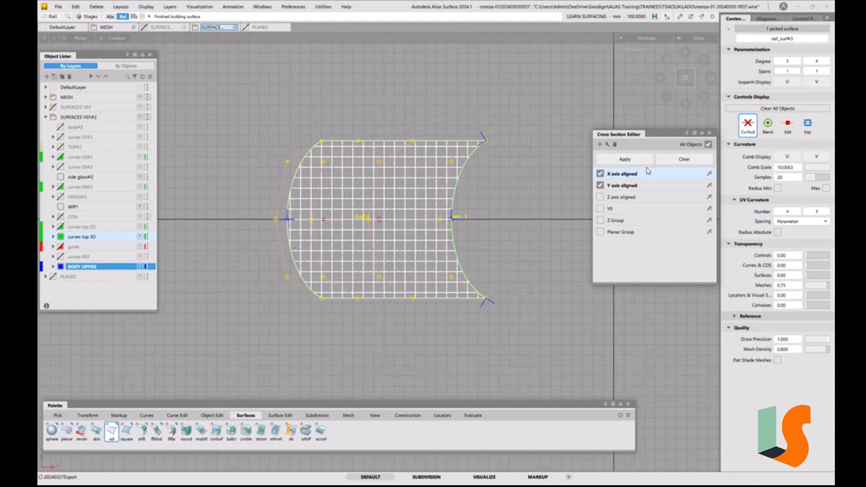
{"action": "left_click", "coordinate": [709, 134]}
Examine how the swept hood surface follows the car mesh from the nose to the front fender
{"action": "left_click_drag", "start_coordinate": [542, 229], "coordinate": [541, 172], "text": "ctrl+shift"}
{"action": "left_click_drag", "start_coordinate": [505, 253], "coordinate": [479, 174], "text": "alt+shift"}
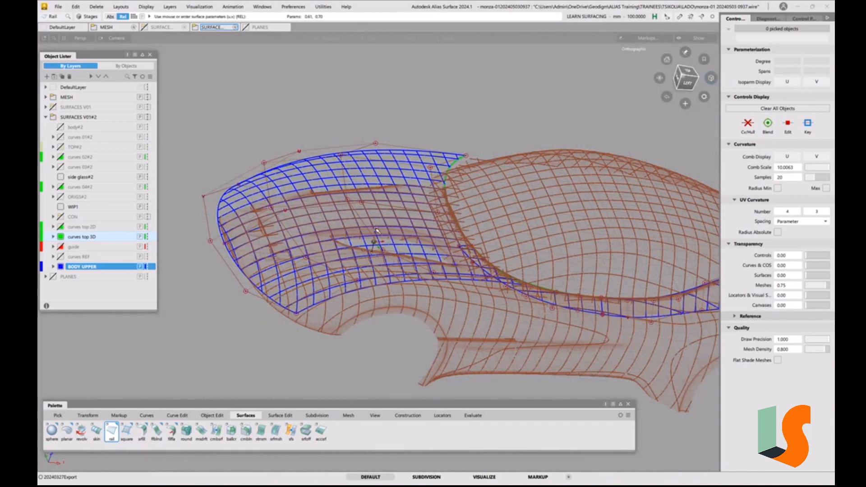
{"action": "right_click_drag", "start_coordinate": [382, 166], "coordinate": [378, 255], "text": "alt+shift"}
{"action": "middle_click_drag", "start_coordinate": [377, 256], "coordinate": [485, 210], "text": "alt+shift"}
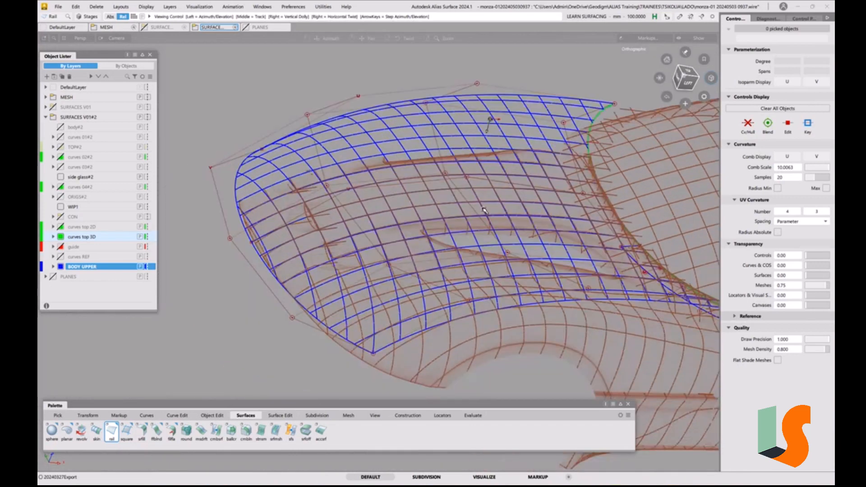
{"action": "left_click_drag", "start_coordinate": [412, 228], "coordinate": [466, 224], "text": "alt+shift"}
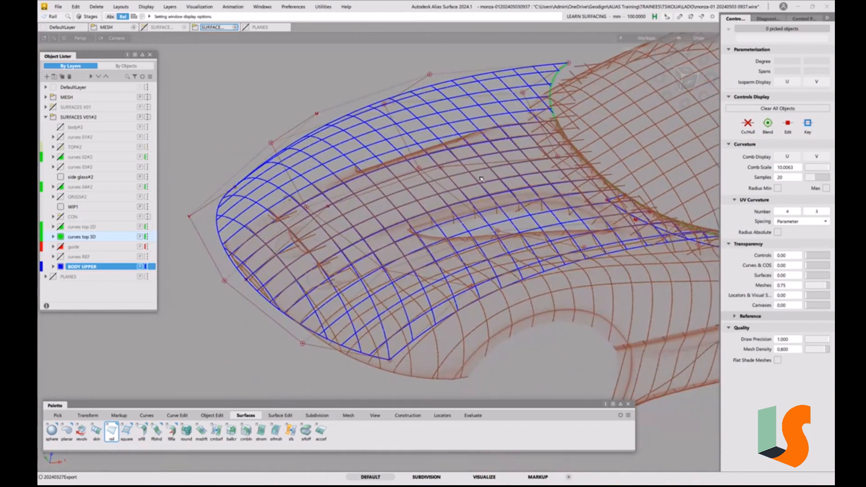
{"action": "left_click_drag", "start_coordinate": [482, 179], "coordinate": [443, 161], "text": "alt+shift"}
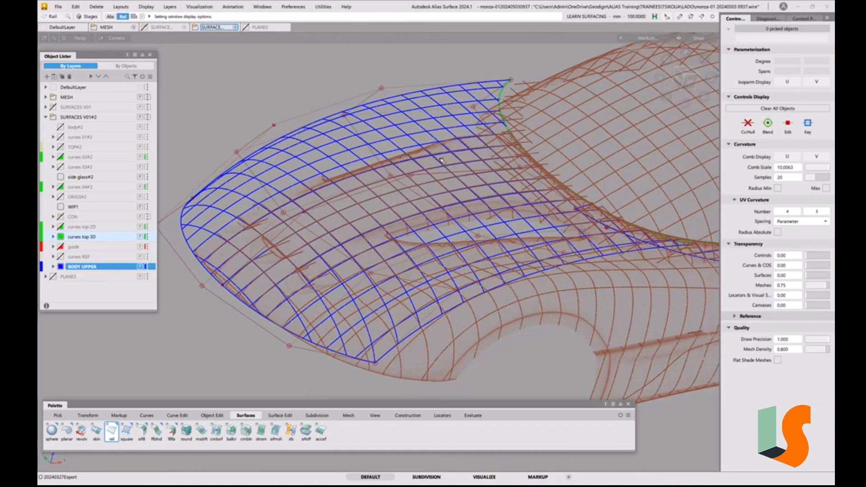
{"action": "left_click_drag", "start_coordinate": [543, 227], "coordinate": [581, 219], "text": "alt+shift"}
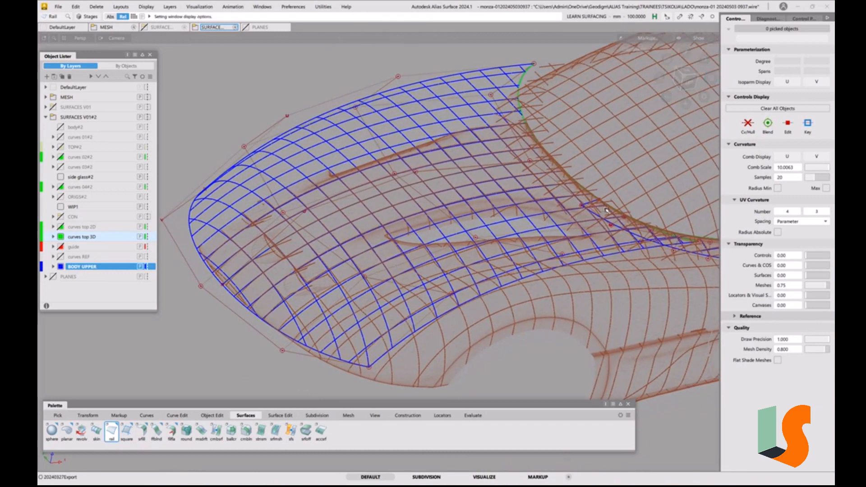
{"action": "left_click_drag", "start_coordinate": [378, 319], "coordinate": [405, 318], "text": "alt+shift"}
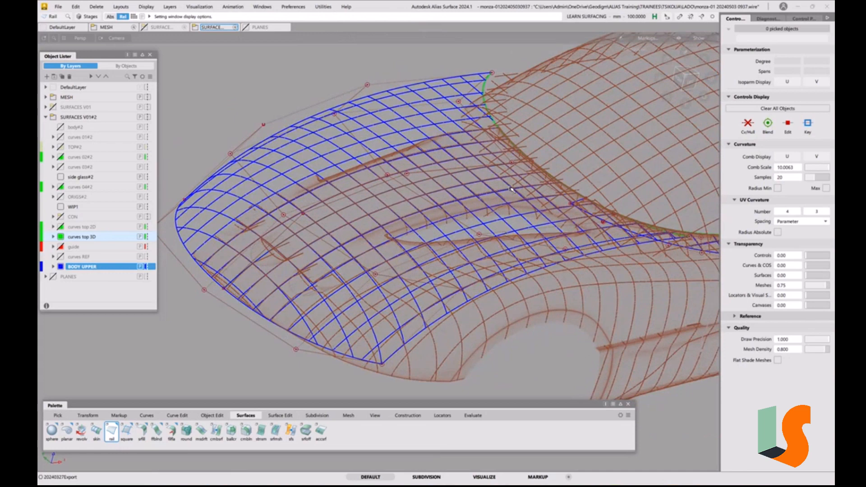
{"action": "left_click_drag", "start_coordinate": [511, 188], "coordinate": [485, 255], "text": "alt+shift"}
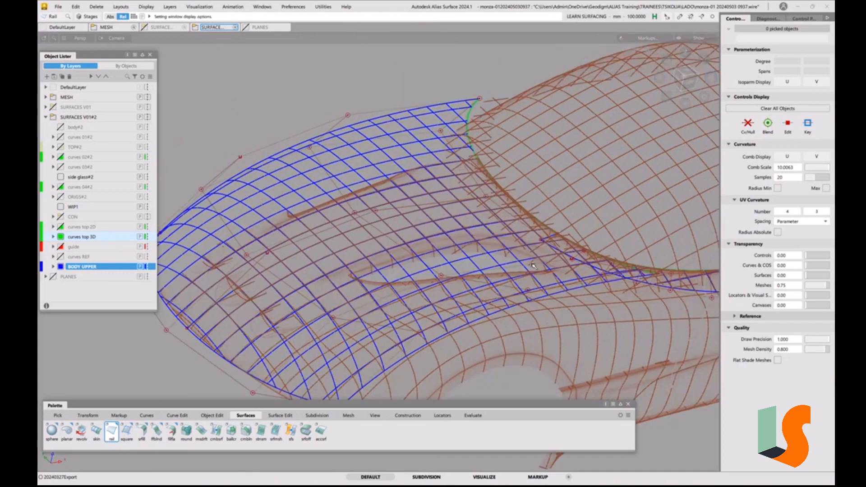
{"action": "left_click_drag", "start_coordinate": [549, 248], "coordinate": [526, 262], "text": "alt+shift"}
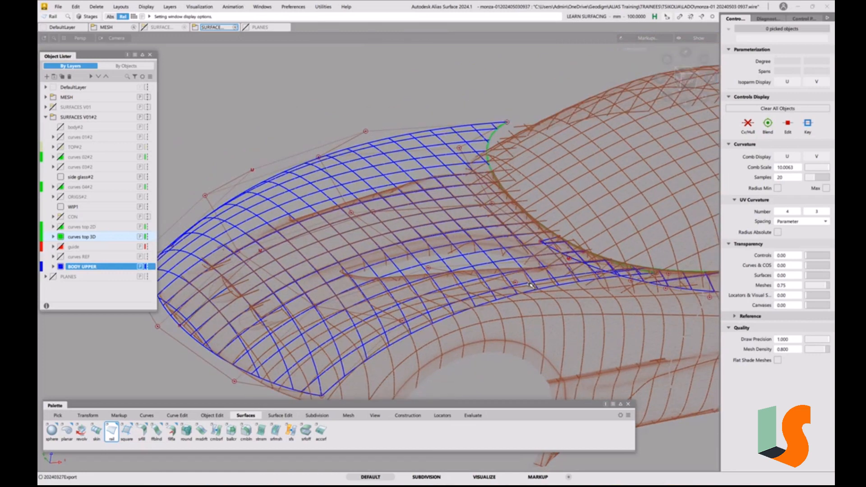
Examine the hood surface close up where it meets the cabin base curve and the narrow side surface
{"action": "right_click_drag", "start_coordinate": [537, 266], "coordinate": [623, 282], "text": "alt+shift"}
{"action": "mouse_move", "coordinate": [622, 282]}
{"action": "left_mouse_down", "text": "alt+shift"}
{"action": "mouse_move", "coordinate": [545, 283]}
{"action": "mouse_move", "coordinate": [622, 280]}
{"action": "left_mouse_up", "text": "alt+shift"}
{"action": "key", "text": "shift+alt"}
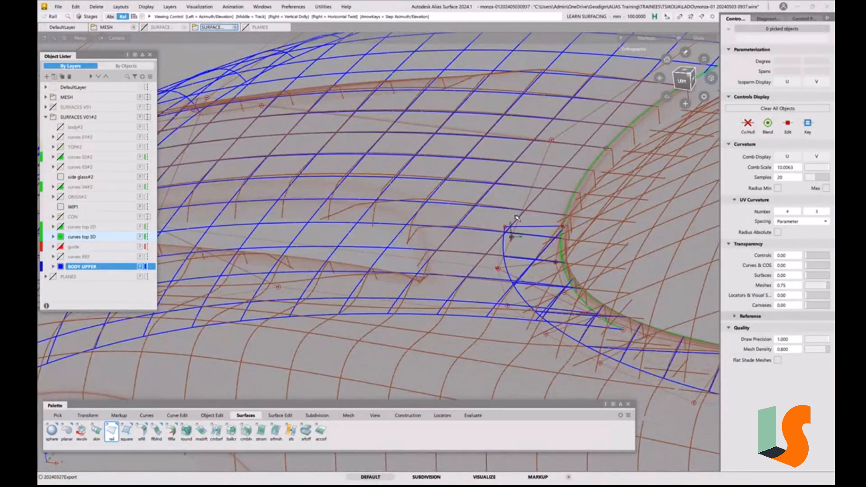
{"action": "left_click_drag", "start_coordinate": [517, 218], "coordinate": [471, 221], "text": "alt+shift"}
{"action": "middle_click_drag", "start_coordinate": [451, 227], "coordinate": [583, 225], "text": "alt+shift"}
{"action": "middle_click_drag", "start_coordinate": [628, 191], "coordinate": [265, 210], "text": "alt+shift"}
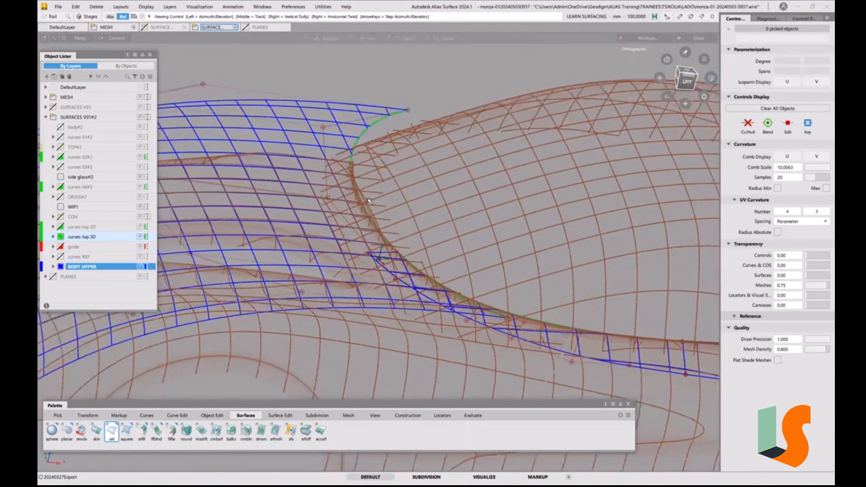
Pick the cabin base curve and the hood centreline curve, toggle their CV/hull display, and clear the selection
{"action": "left_click", "coordinate": [352, 179], "text": "ctrl+shift"}
{"action": "left_click", "coordinate": [366, 187], "text": "ctrl+shift"}
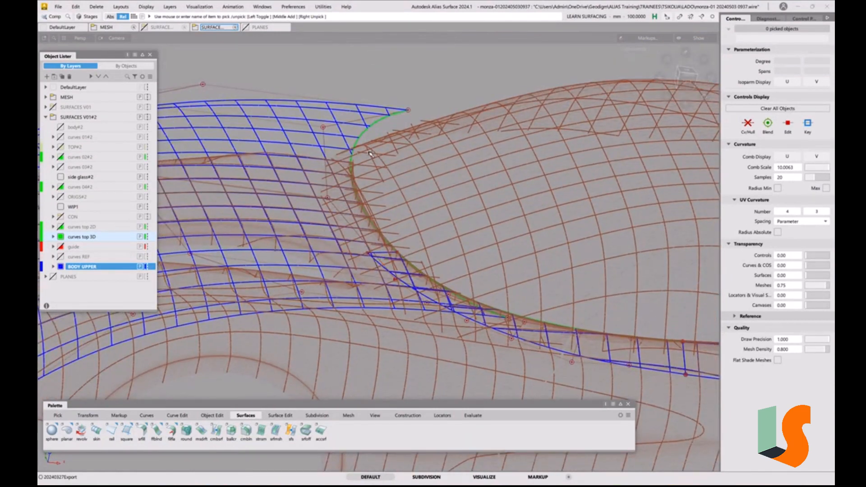
{"action": "left_click", "coordinate": [370, 153]}
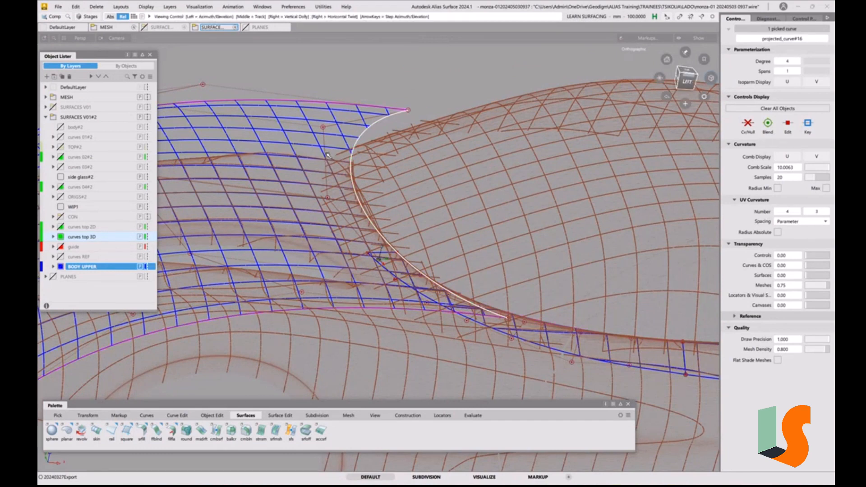
{"action": "right_click_drag", "start_coordinate": [328, 163], "coordinate": [253, 215], "text": "alt+shift"}
{"action": "middle_click_drag", "start_coordinate": [248, 219], "coordinate": [326, 224], "text": "alt+shift"}
{"action": "left_click", "coordinate": [325, 225]}
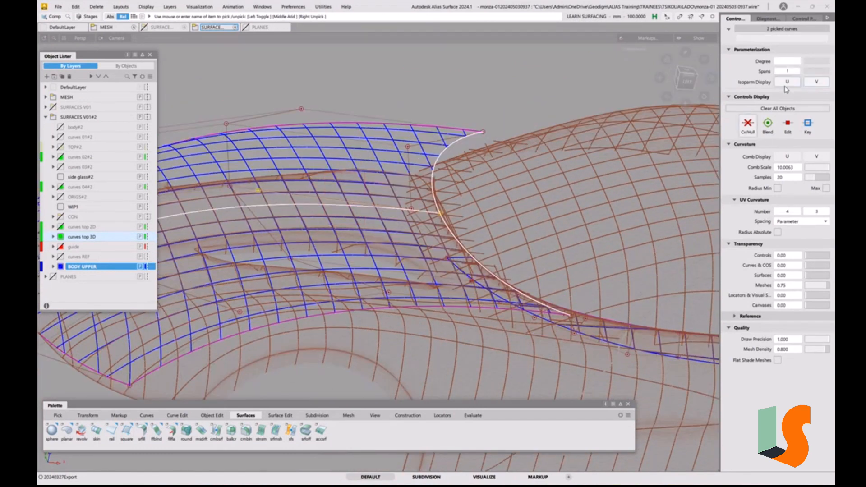
{"action": "left_click", "coordinate": [748, 124]}
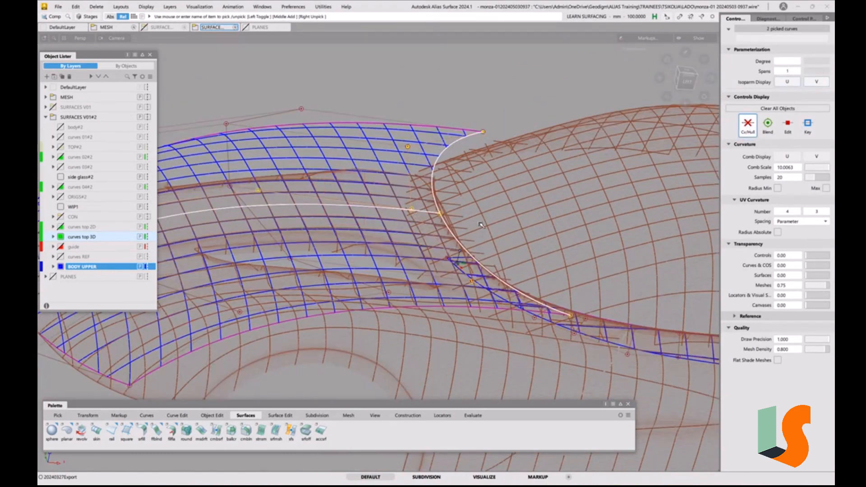
{"action": "left_click", "coordinate": [755, 123]}
{"action": "left_click_drag", "start_coordinate": [531, 228], "coordinate": [531, 190], "text": "ctrl+shift"}
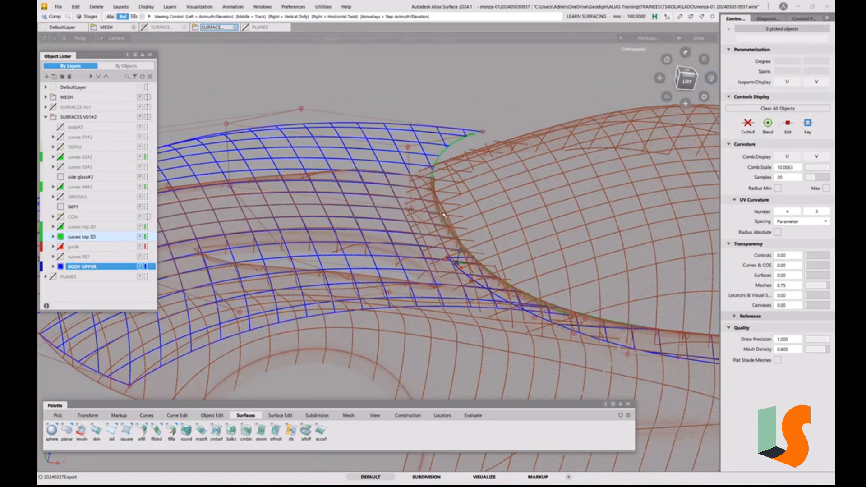
Try to move a single CV of the hood surface near its fender-side edge, accepting construction history removal, then undo it and clear the pick
{"action": "left_click_drag", "start_coordinate": [454, 218], "coordinate": [487, 193], "text": "alt+shift"}
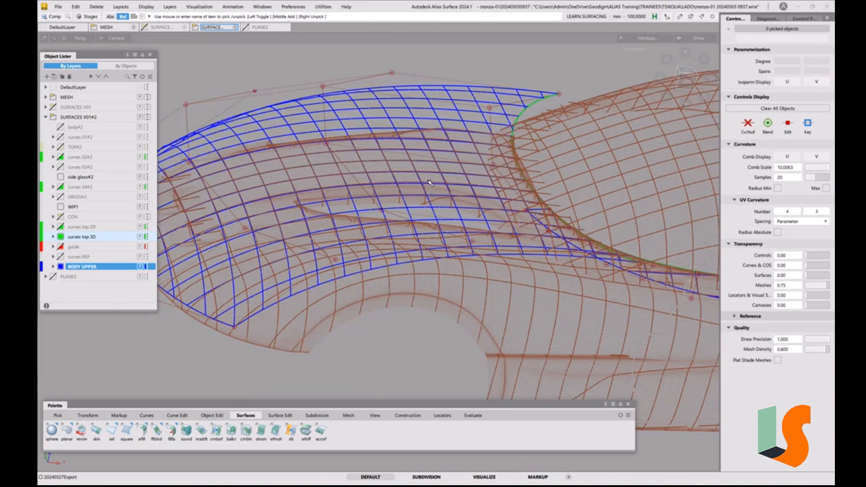
{"action": "left_click_drag", "start_coordinate": [429, 163], "coordinate": [475, 209], "text": "alt+shift"}
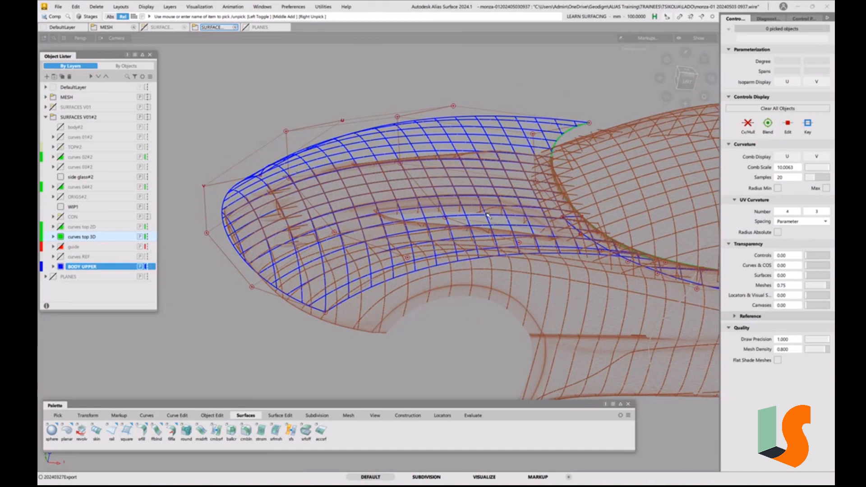
{"action": "middle_click_drag", "start_coordinate": [420, 257], "coordinate": [418, 264], "text": "ctrl+shift"}
{"action": "left_click", "coordinate": [409, 258]}
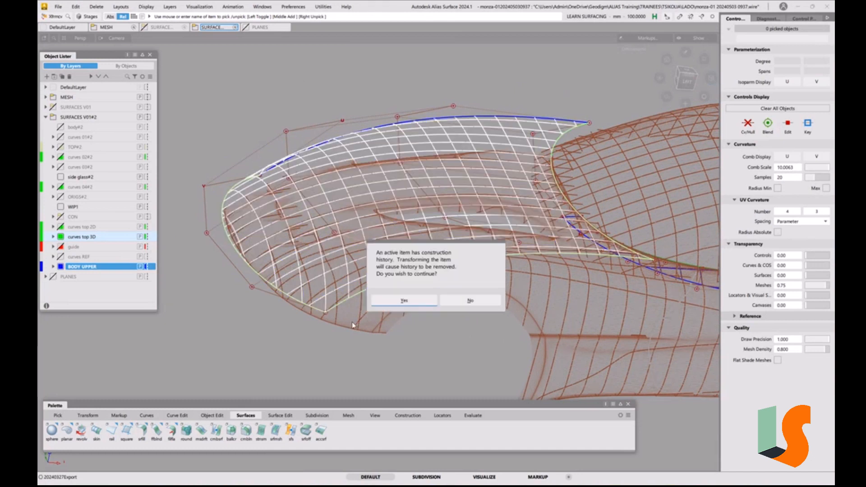
{"action": "left_click", "coordinate": [405, 301]}
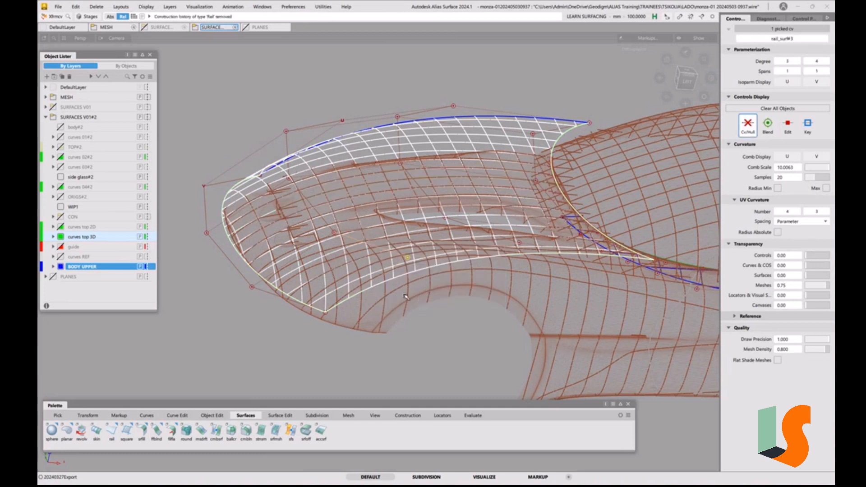
{"action": "right_click_drag", "start_coordinate": [444, 348], "coordinate": [456, 266]}
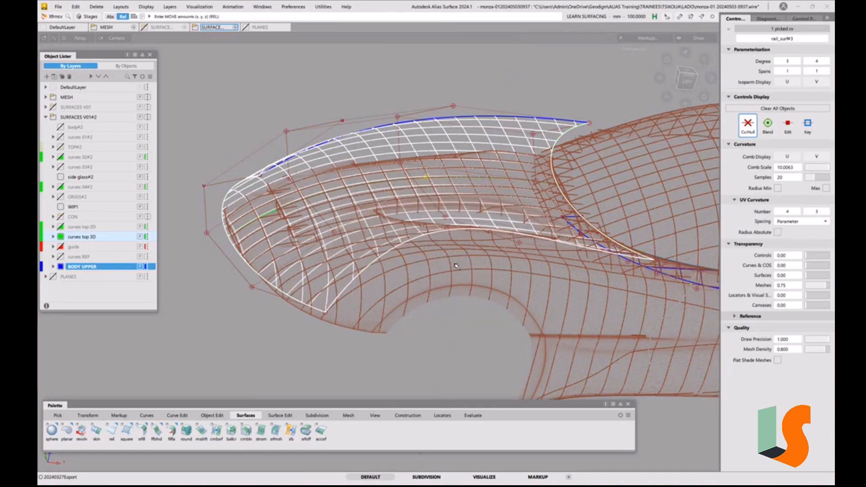
{"action": "key", "text": "ctrl+z"}
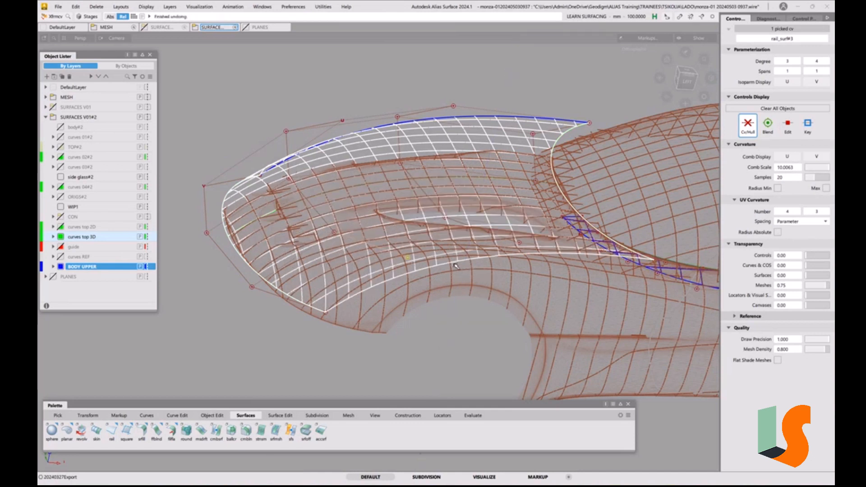
{"action": "left_click_drag", "start_coordinate": [473, 255], "coordinate": [472, 199], "text": "ctrl+shift"}
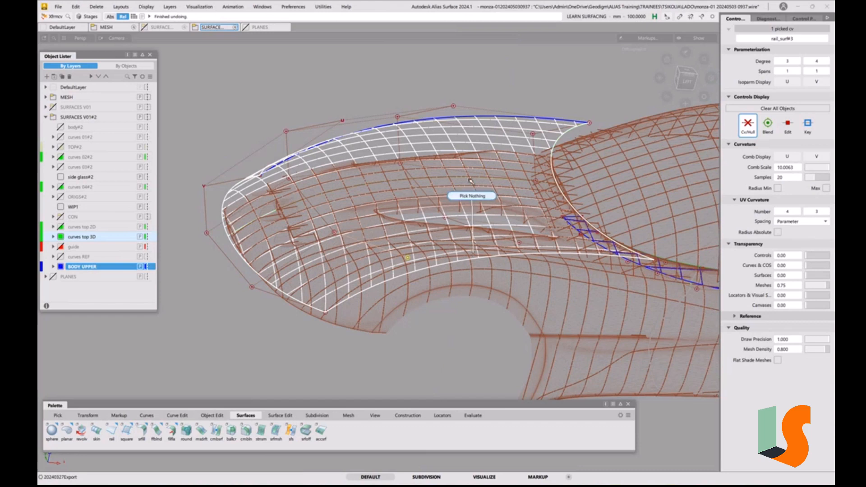
{"action": "left_click_drag", "start_coordinate": [444, 145], "coordinate": [395, 210], "text": "alt+shift"}
{"action": "left_click_drag", "start_coordinate": [353, 236], "coordinate": [394, 219], "text": "alt+shift"}
{"action": "key", "text": "ctrl+z"}
{"action": "right_click_drag", "start_coordinate": [383, 233], "coordinate": [399, 208], "text": "alt+shift"}
{"action": "middle_click_drag", "start_coordinate": [399, 208], "coordinate": [394, 211], "text": "alt+shift"}
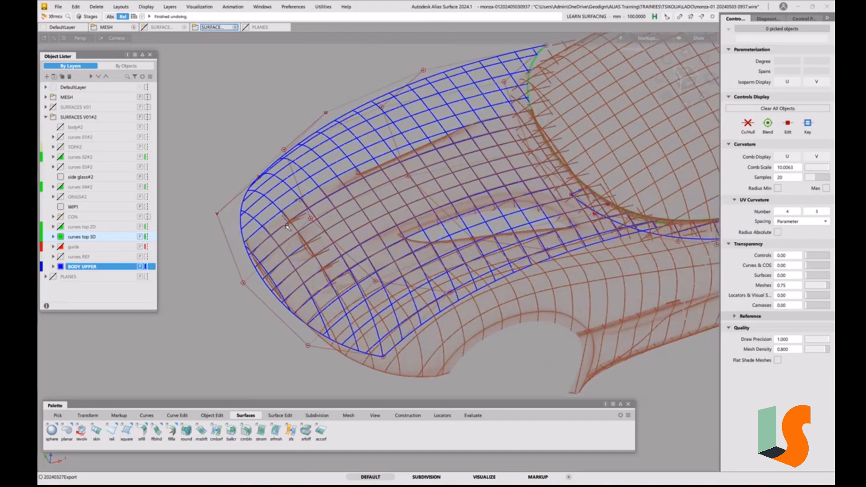
Apply Symmetric Modeling to the swept hood surface and release the selection
{"action": "left_click_drag", "start_coordinate": [288, 226], "coordinate": [271, 235], "text": "ctrl+shift"}
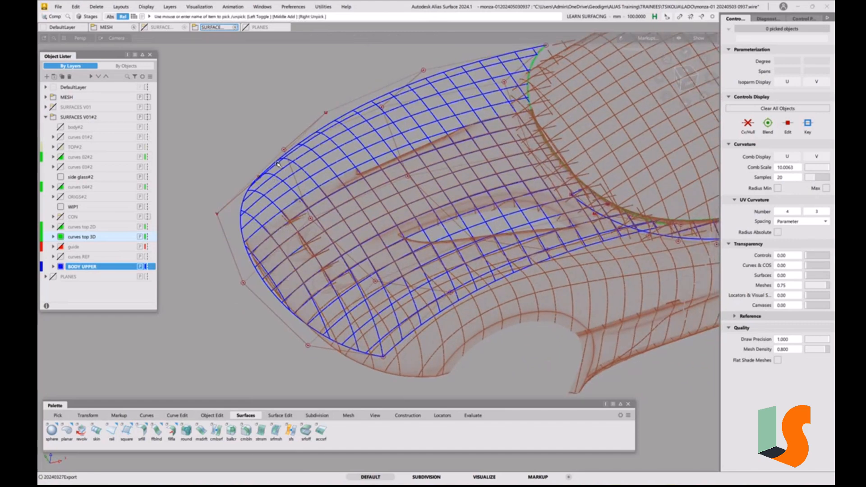
{"action": "left_click", "coordinate": [278, 164]}
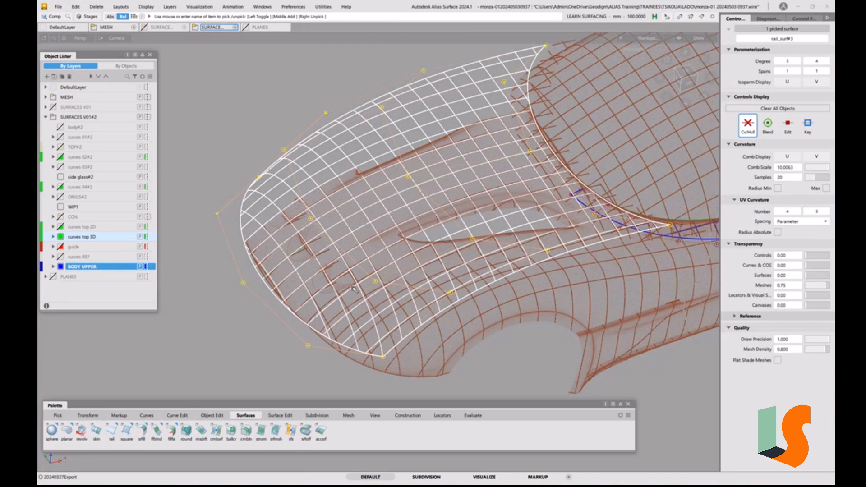
{"action": "left_click", "coordinate": [210, 416]}
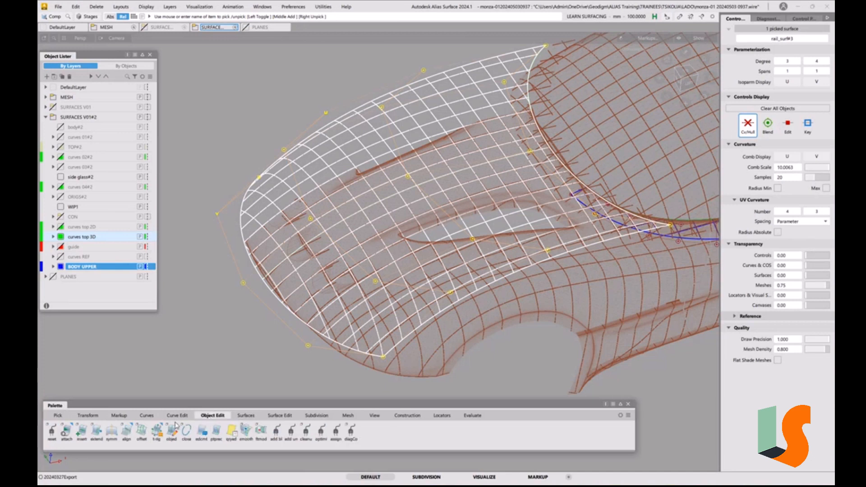
{"action": "left_click", "coordinate": [112, 432]}
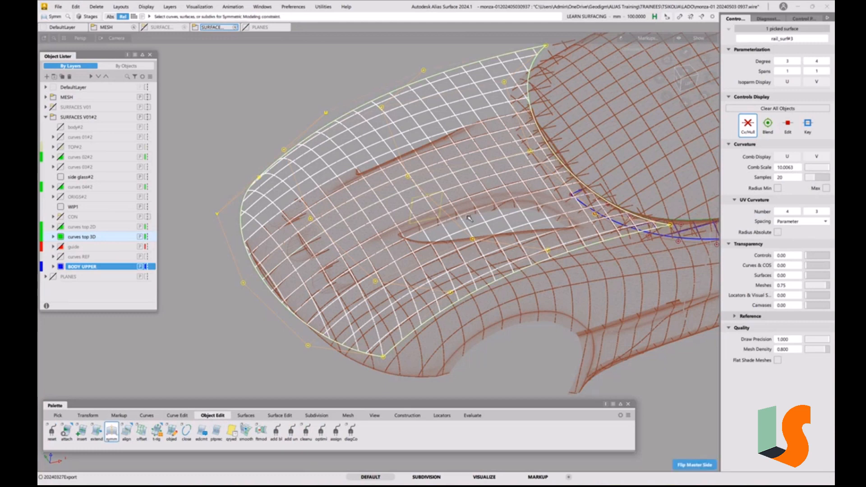
{"action": "left_click_drag", "start_coordinate": [497, 282], "coordinate": [499, 252], "text": "ctrl+shift"}
{"action": "left_click_drag", "start_coordinate": [499, 267], "coordinate": [491, 250], "text": "alt+shift"}
{"action": "left_click_drag", "start_coordinate": [517, 224], "coordinate": [465, 278], "text": "alt+shift"}
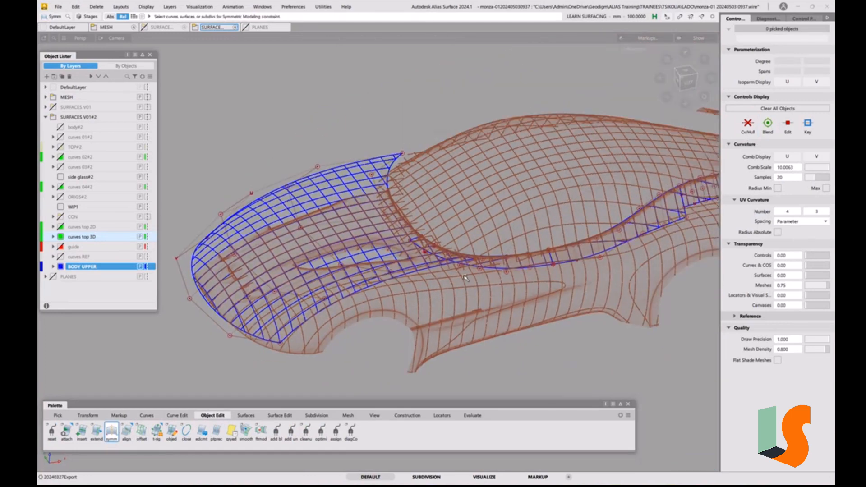
Examine how the hood surface follows the car mesh around the fender scoop, the nose and the cabin base curve
{"action": "middle_click_drag", "start_coordinate": [531, 265], "coordinate": [607, 246], "text": "alt+shift"}
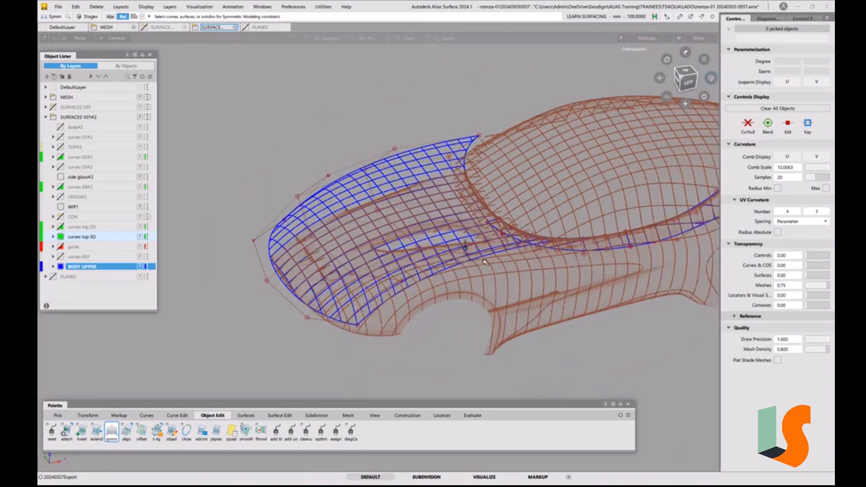
{"action": "mouse_move", "coordinate": [468, 247]}
{"action": "right_mouse_down", "text": "alt+shift"}
{"action": "mouse_move", "coordinate": [505, 221]}
{"action": "mouse_move", "coordinate": [472, 254]}
{"action": "right_mouse_up", "text": "alt+shift"}
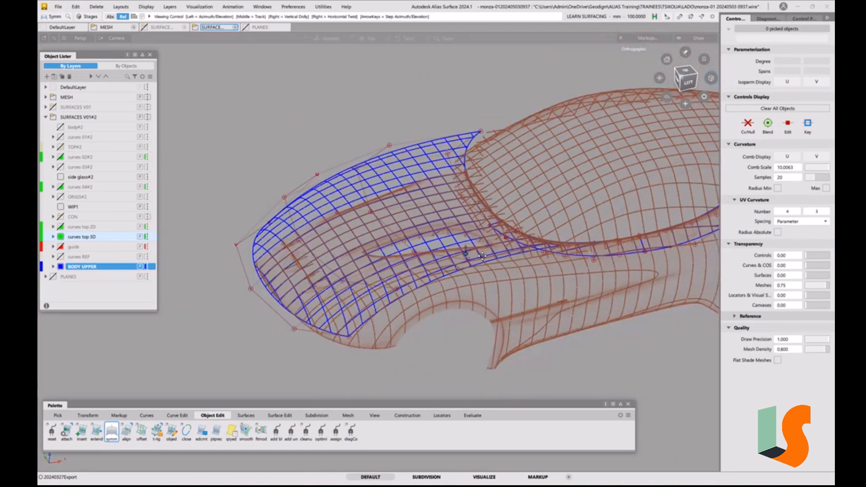
{"action": "left_click_drag", "start_coordinate": [469, 257], "coordinate": [377, 232], "text": "alt+shift"}
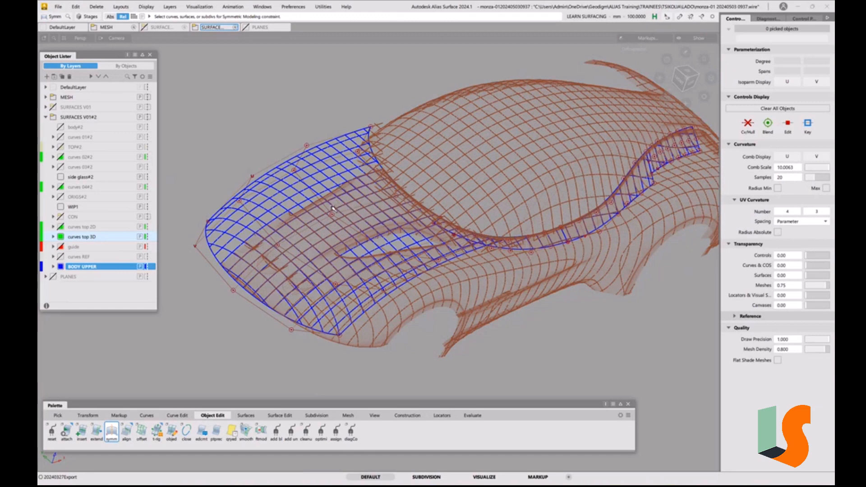
{"action": "right_click_drag", "start_coordinate": [367, 214], "coordinate": [377, 296], "text": "alt+shift"}
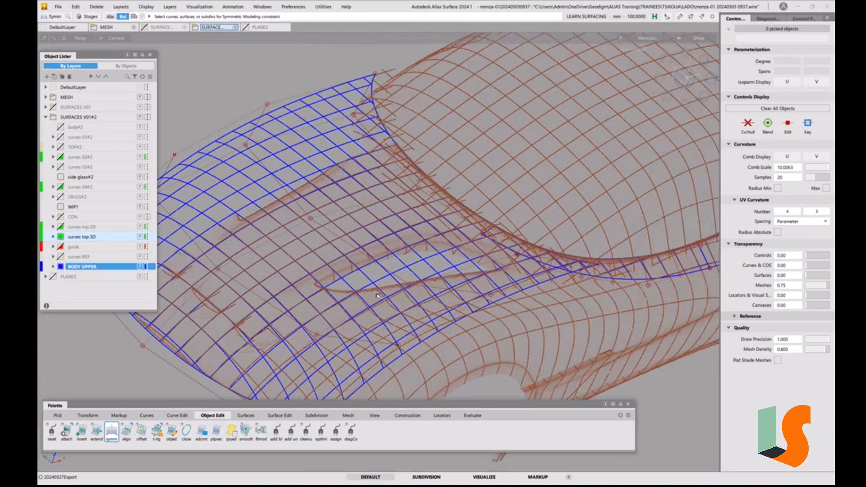
{"action": "left_click_drag", "start_coordinate": [378, 296], "coordinate": [531, 235], "text": "alt+shift"}
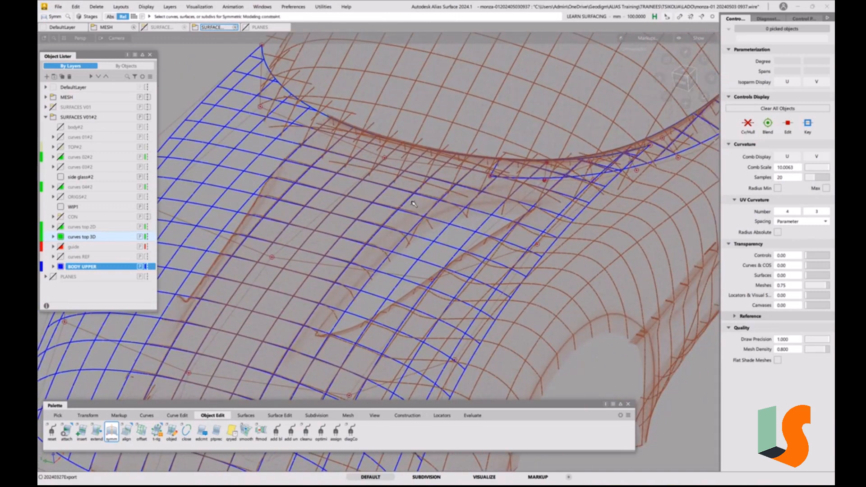
{"action": "left_click_drag", "start_coordinate": [382, 210], "coordinate": [366, 218], "text": "ctrl+shift"}
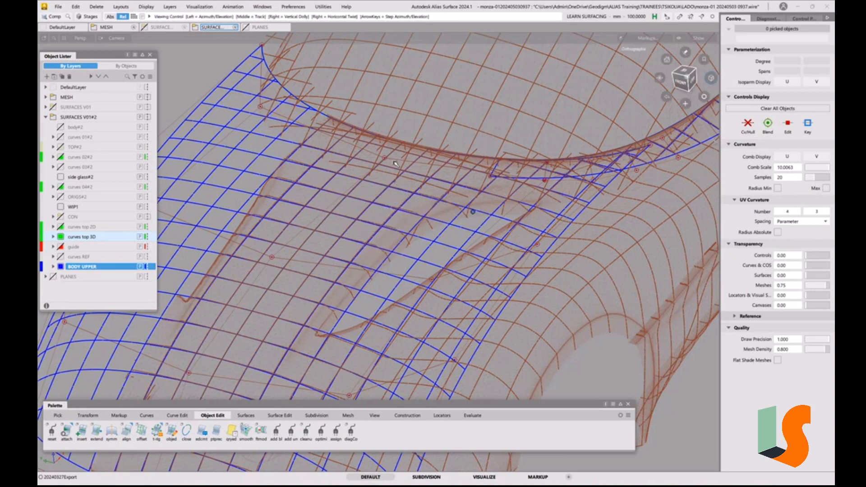
{"action": "right_click_drag", "start_coordinate": [391, 209], "coordinate": [303, 205], "text": "alt+shift"}
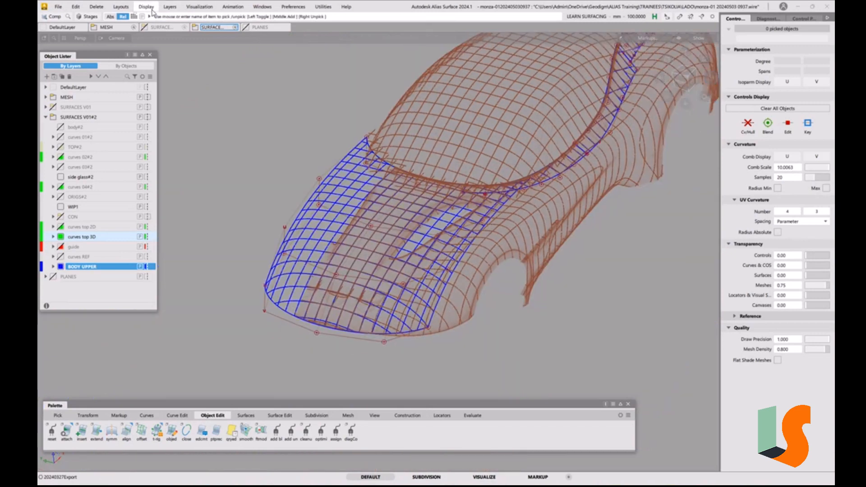
Hide the CVs and hulls on all objects, and turn on the CV/hull display for the hood surface only
{"action": "left_click", "coordinate": [151, 10]}
{"action": "left_click", "coordinate": [156, 19]}
{"action": "left_click_drag", "start_coordinate": [441, 254], "coordinate": [416, 265], "text": "ctrl+shift"}
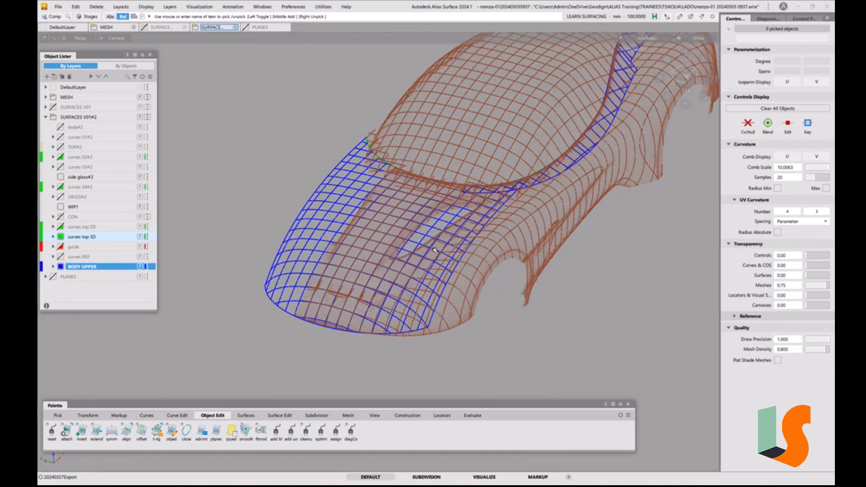
{"action": "left_click", "coordinate": [416, 267]}
{"action": "left_click", "coordinate": [751, 125]}
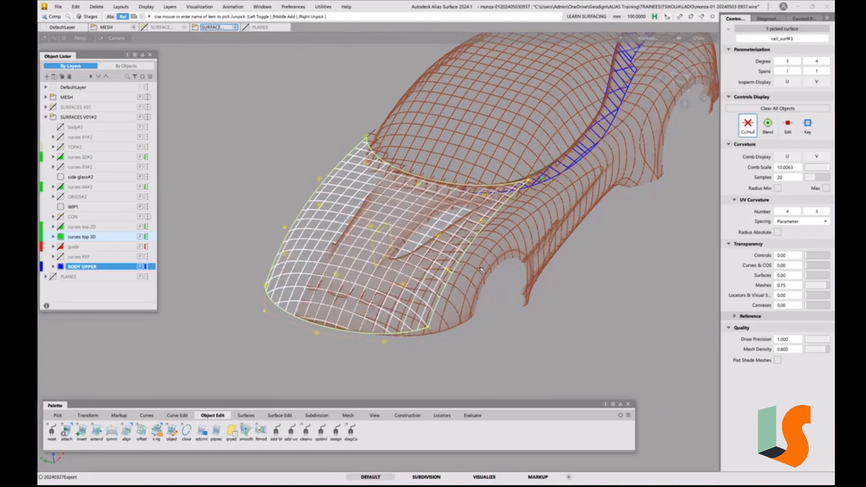
Use Prop Mod to move the hood's front outer corner CV forward in the top view, with a range of 2 CVs along the side edge
{"action": "mouse_move", "coordinate": [476, 258]}
{"action": "right_mouse_down", "text": "alt+shift"}
{"action": "mouse_move", "coordinate": [519, 221]}
{"action": "mouse_move", "coordinate": [498, 190]}
{"action": "mouse_move", "coordinate": [478, 249]}
{"action": "right_mouse_up", "text": "alt+shift"}
{"action": "middle_click_drag", "start_coordinate": [478, 248], "coordinate": [538, 153], "text": "alt+shift"}
{"action": "left_click_drag", "start_coordinate": [421, 261], "coordinate": [435, 294], "text": "alt+shift"}
{"action": "middle_click_drag", "start_coordinate": [435, 294], "coordinate": [380, 306], "text": "alt+shift"}
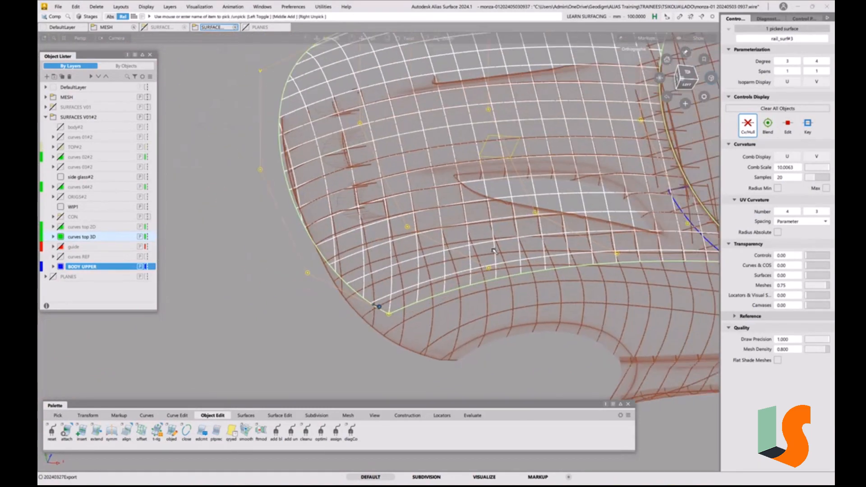
{"action": "left_click", "coordinate": [687, 73]}
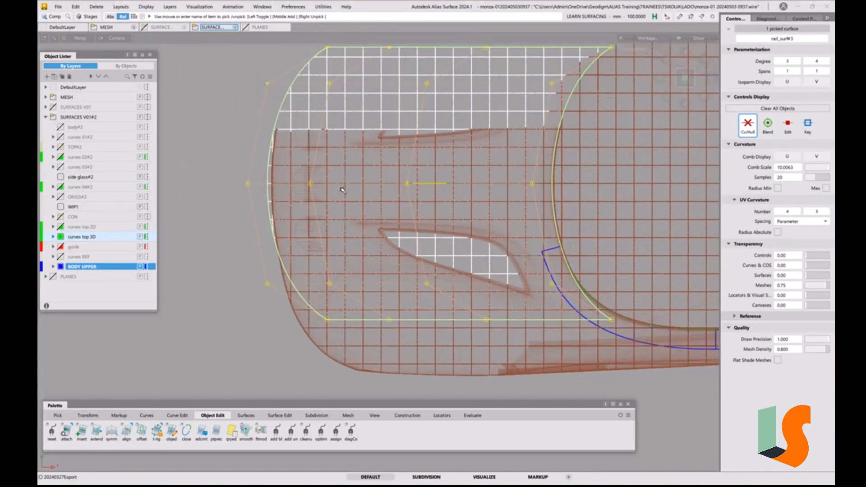
{"action": "middle_click_drag", "start_coordinate": [343, 189], "coordinate": [347, 206], "text": "alt+shift"}
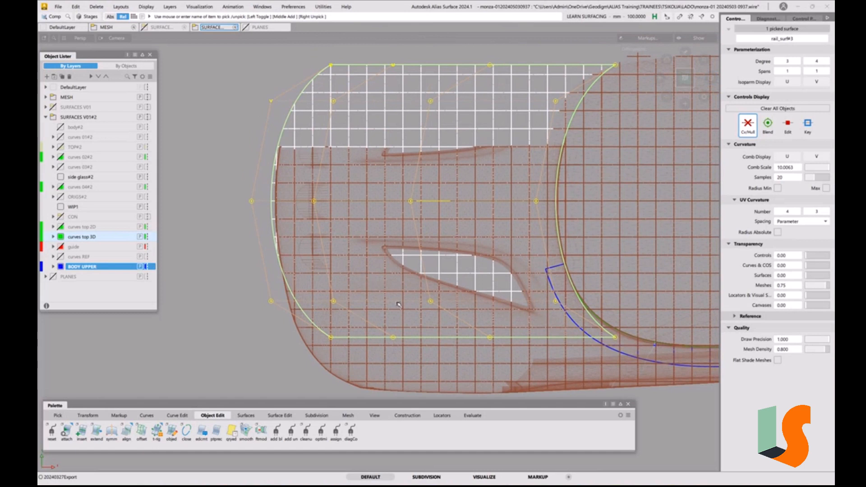
{"action": "left_click", "coordinate": [374, 311]}
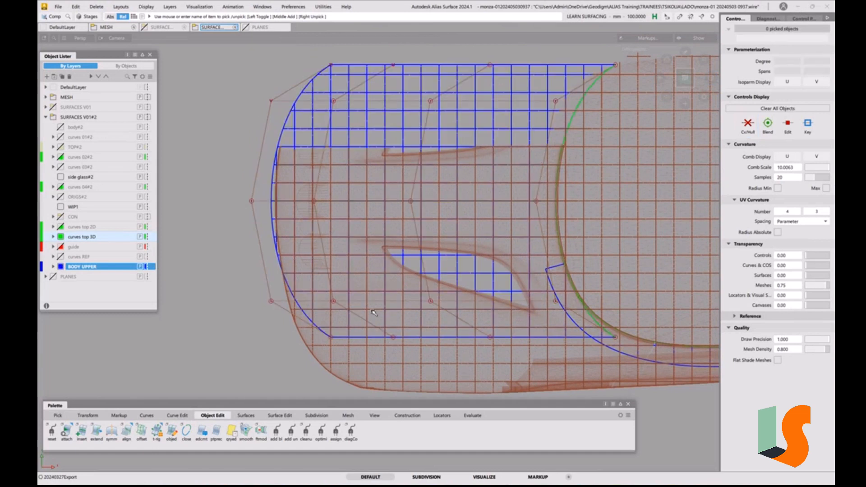
{"action": "key", "text": "ctrl+t"}
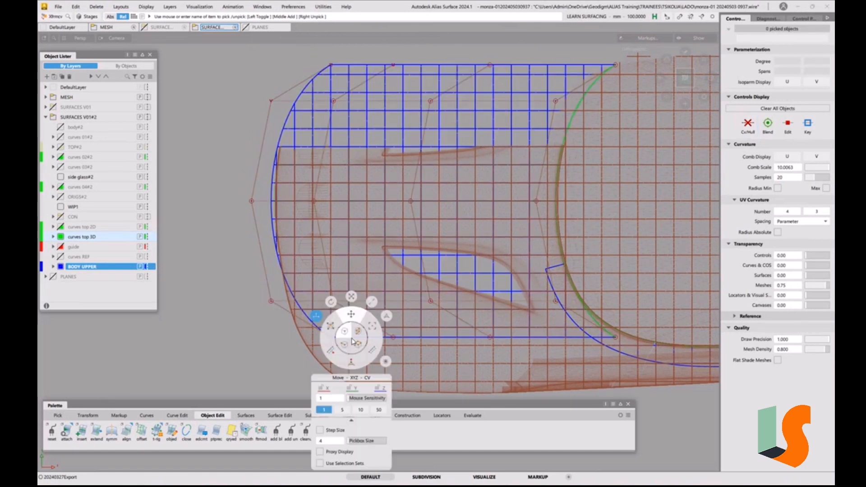
{"action": "left_click", "coordinate": [386, 316]}
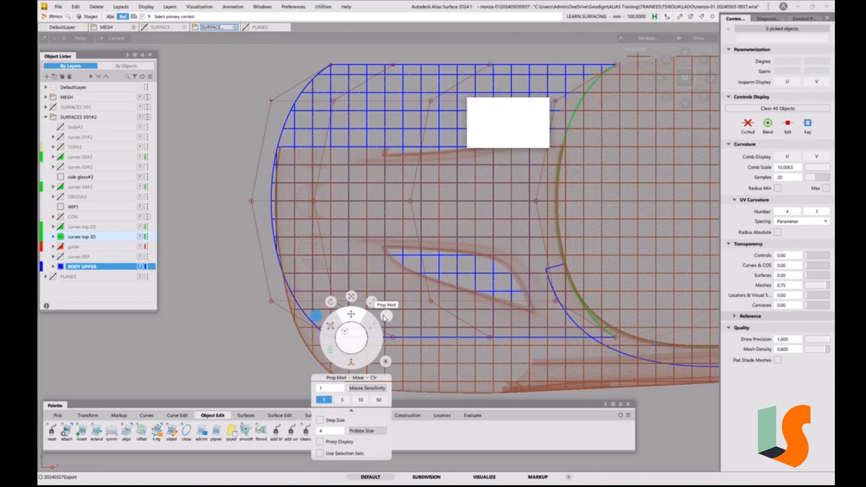
{"action": "left_click", "coordinate": [332, 338]}
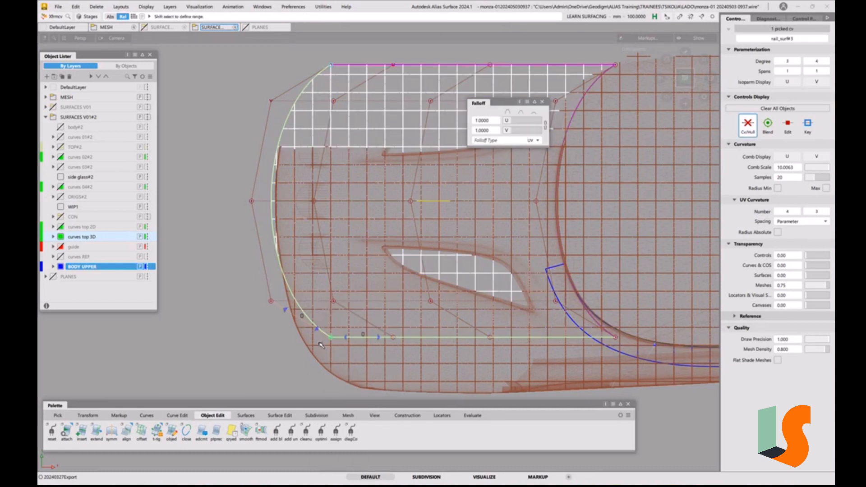
{"action": "left_click", "coordinate": [381, 338], "text": "shift"}
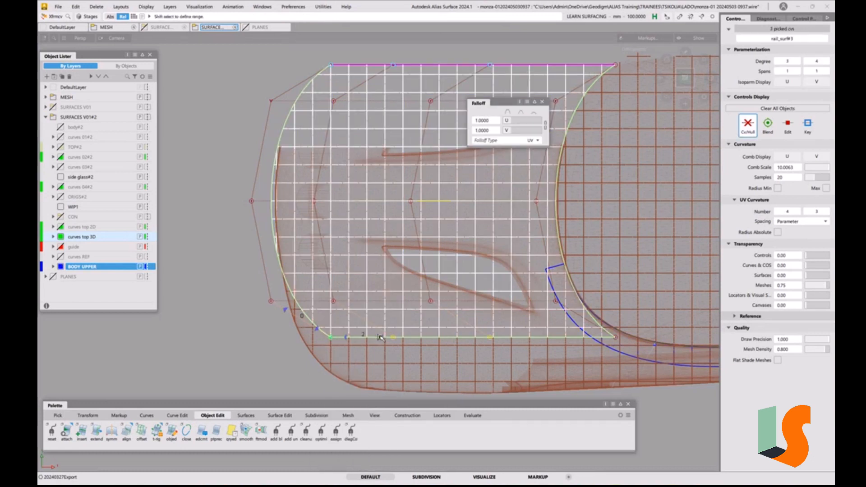
{"action": "mouse_move", "coordinate": [452, 309]}
{"action": "middle_mouse_down", "text": "alt+shift"}
{"action": "mouse_move", "coordinate": [459, 236]}
{"action": "mouse_move", "coordinate": [462, 286]}
{"action": "middle_mouse_up", "text": "alt+shift"}
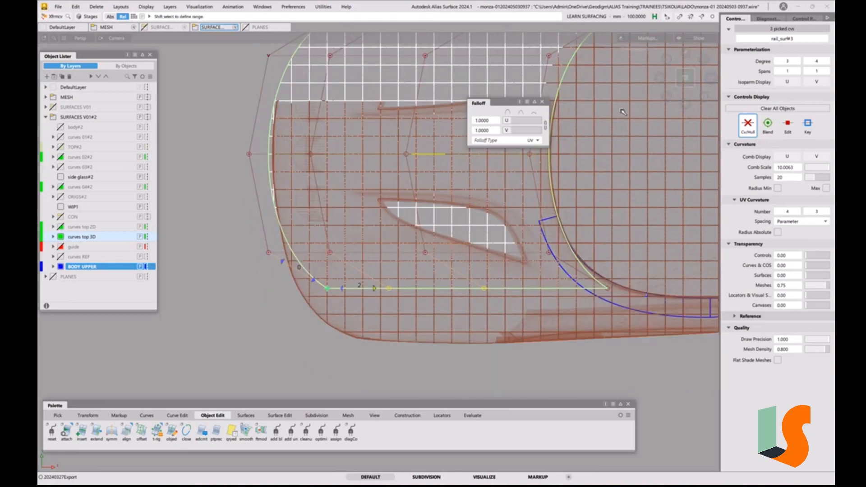
{"action": "middle_click_drag", "start_coordinate": [581, 361], "coordinate": [550, 356]}
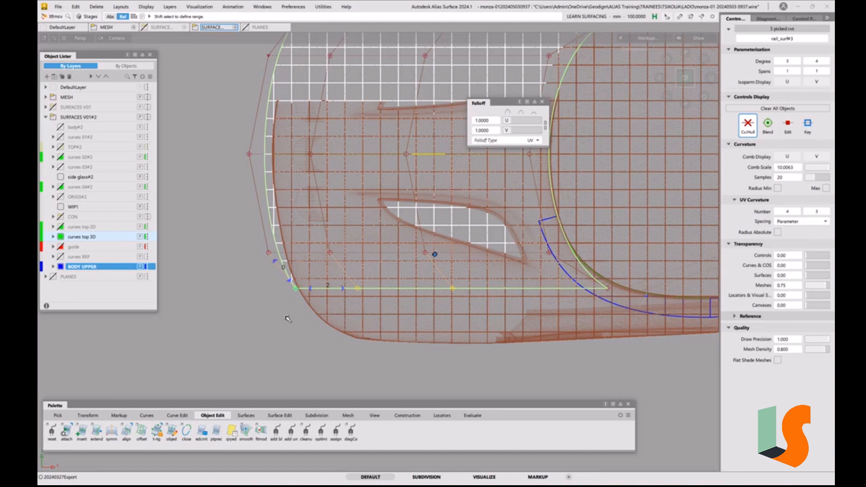
{"action": "middle_click_drag", "start_coordinate": [289, 319], "coordinate": [311, 325]}
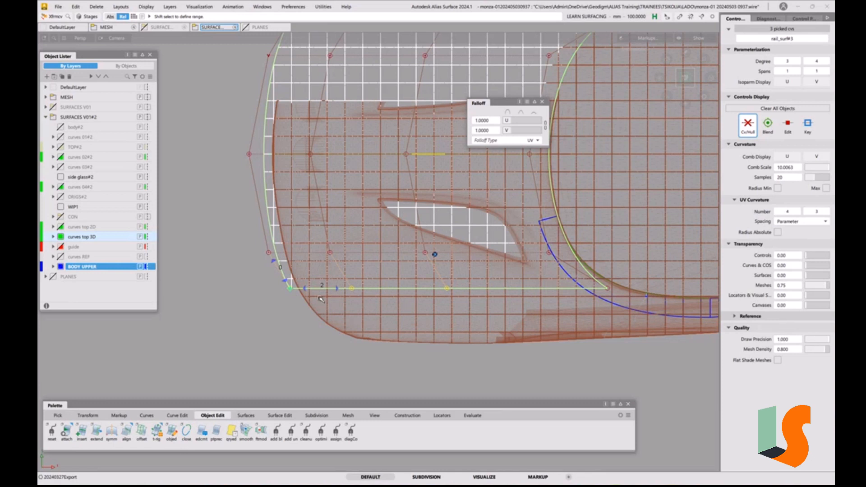
Use Prop Mod to shift the CV beside the hood's front outer corner slightly rearward in the stretched top view, with a range of 2 CVs
{"action": "left_click", "coordinate": [269, 253]}
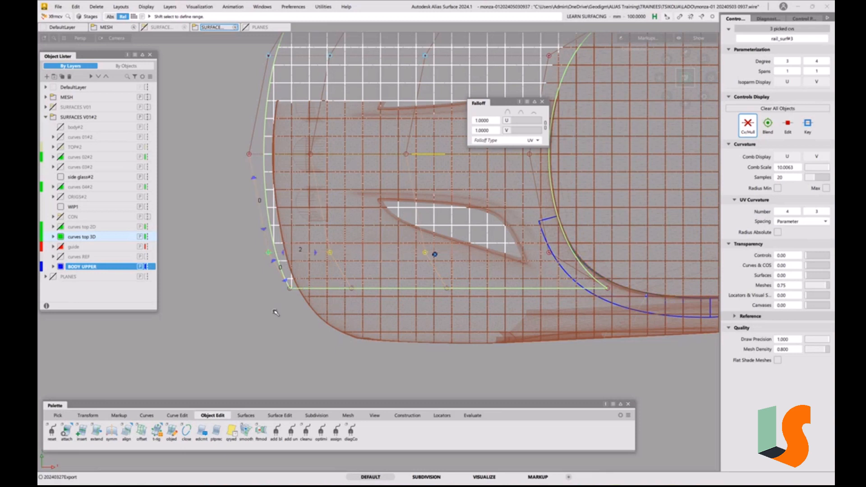
{"action": "left_click_drag", "start_coordinate": [274, 312], "coordinate": [274, 311]}
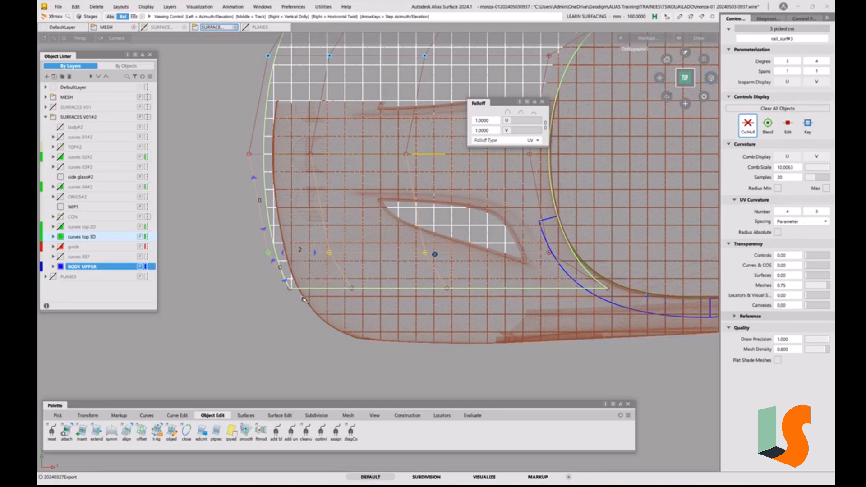
{"action": "left_click_drag", "start_coordinate": [304, 300], "coordinate": [383, 246], "text": "alt+shift"}
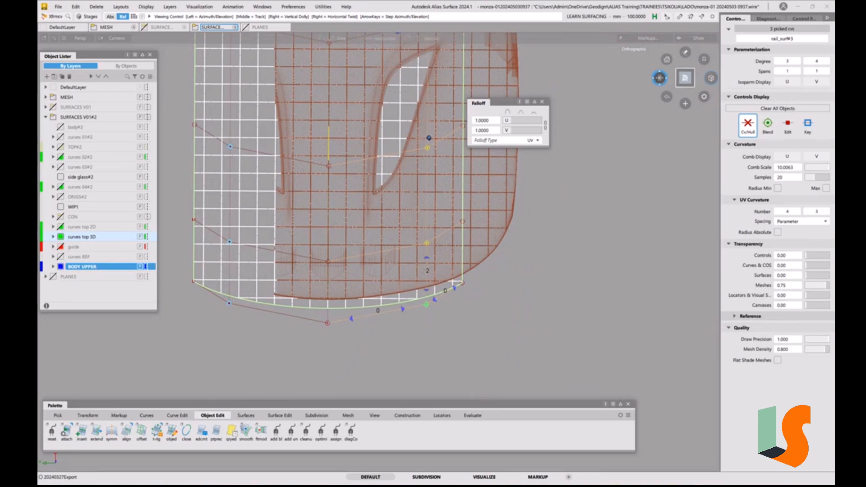
{"action": "left_click_drag", "start_coordinate": [660, 78], "coordinate": [648, 145], "text": "alt+shift"}
{"action": "right_click_drag", "start_coordinate": [648, 144], "coordinate": [587, 140], "text": "alt+shift"}
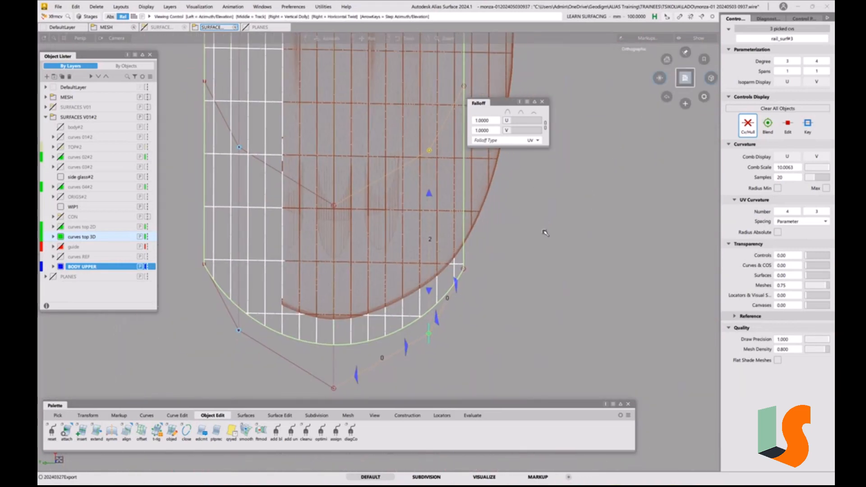
{"action": "middle_click_drag", "start_coordinate": [545, 233], "coordinate": [543, 217], "text": "alt+shift"}
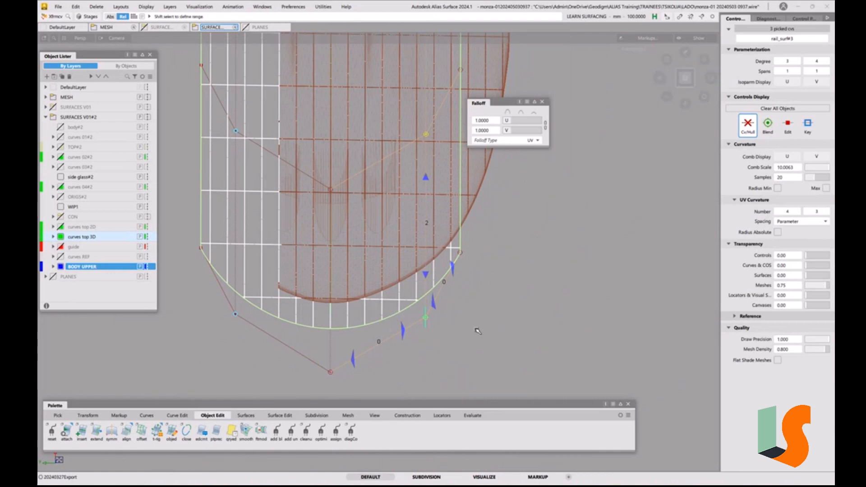
{"action": "left_click_drag", "start_coordinate": [560, 319], "coordinate": [562, 314]}
{"action": "left_click", "coordinate": [686, 78]}
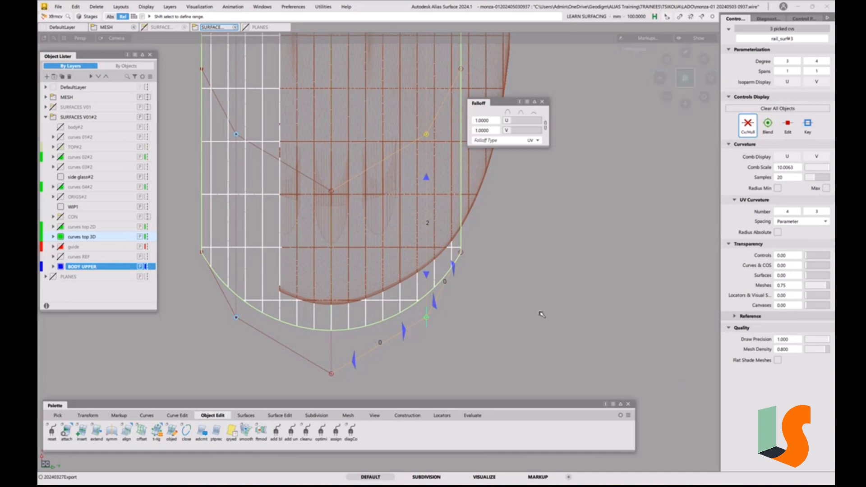
{"action": "left_click_drag", "start_coordinate": [521, 329], "coordinate": [521, 323]}
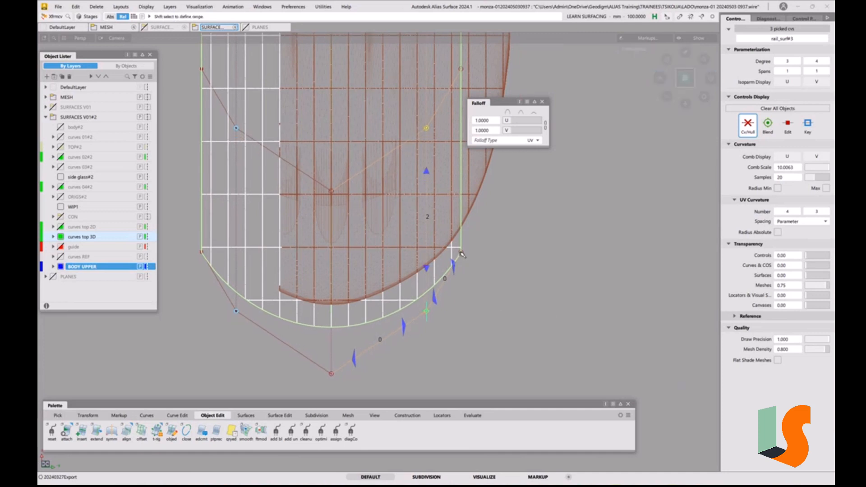
Fine-tune the hood's front outer corner CV, the CV beside it and the front centreline CV in the top view to follow the nose outline
{"action": "left_click", "coordinate": [461, 252]}
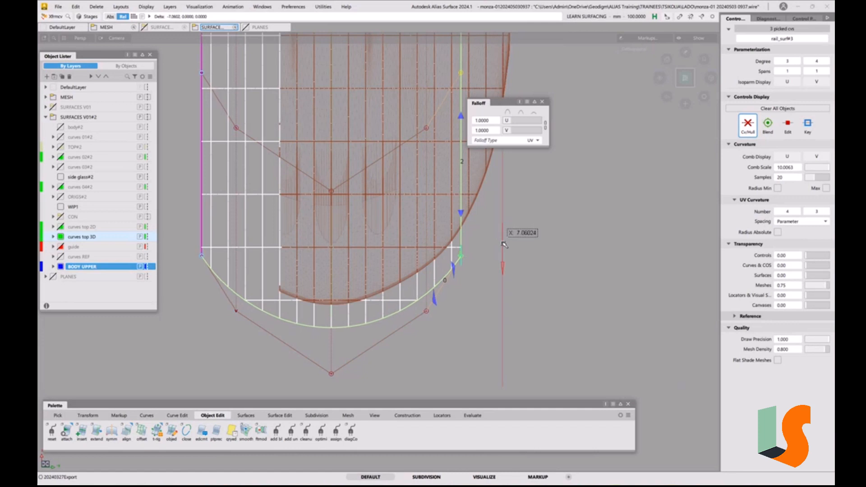
{"action": "left_click", "coordinate": [427, 313]}
{"action": "left_click_drag", "start_coordinate": [480, 325], "coordinate": [480, 324]}
{"action": "middle_click_drag", "start_coordinate": [472, 303], "coordinate": [459, 243], "text": "alt+shift"}
{"action": "left_click", "coordinate": [324, 304]}
{"action": "left_click_drag", "start_coordinate": [419, 292], "coordinate": [421, 297]}
Release the picked CVs and examine the reshaped hood surface against the nose mesh in perspective
{"action": "left_click_drag", "start_coordinate": [485, 240], "coordinate": [476, 358], "text": "alt+shift"}
{"action": "right_click_drag", "start_coordinate": [476, 358], "coordinate": [412, 224], "text": "alt+shift"}
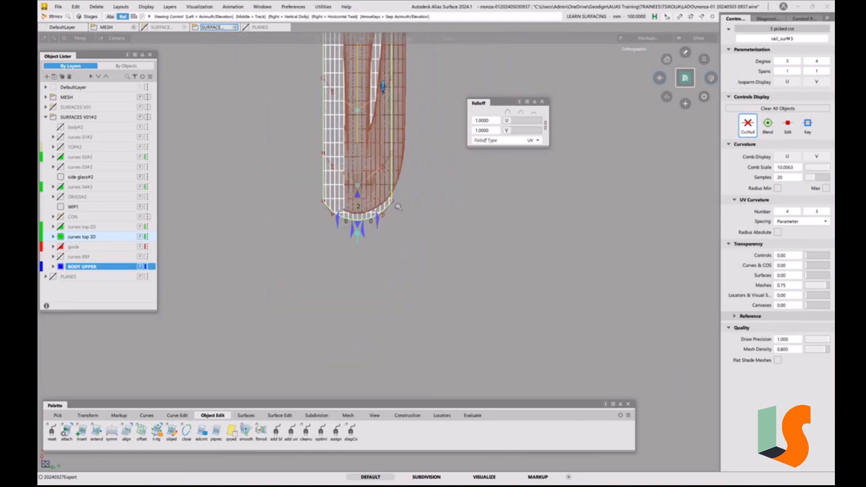
{"action": "middle_click_drag", "start_coordinate": [412, 224], "coordinate": [417, 295], "text": "alt+shift"}
{"action": "left_click", "coordinate": [448, 297]}
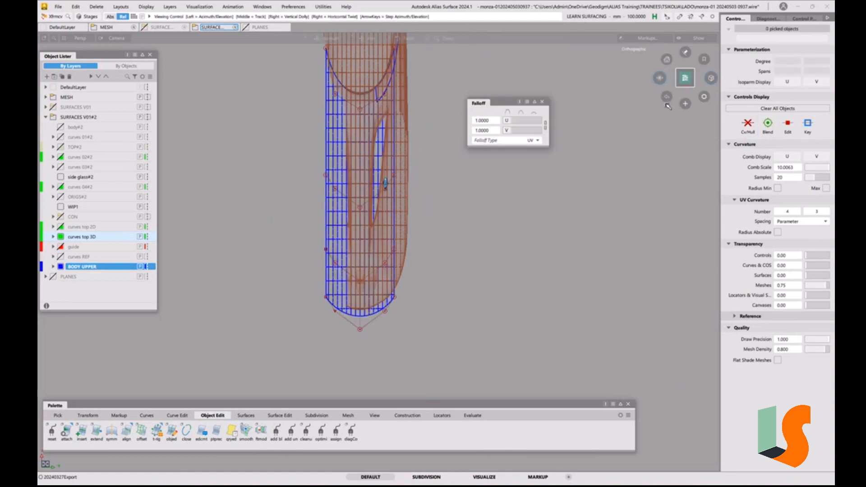
{"action": "left_click", "coordinate": [660, 78]}
{"action": "left_click_drag", "start_coordinate": [456, 311], "coordinate": [341, 252], "text": "alt+shift"}
{"action": "right_click_drag", "start_coordinate": [381, 245], "coordinate": [455, 276], "text": "alt+shift"}
{"action": "left_click_drag", "start_coordinate": [433, 252], "coordinate": [345, 170], "text": "alt+shift"}
{"action": "left_click_drag", "start_coordinate": [379, 319], "coordinate": [462, 213], "text": "alt+shift"}
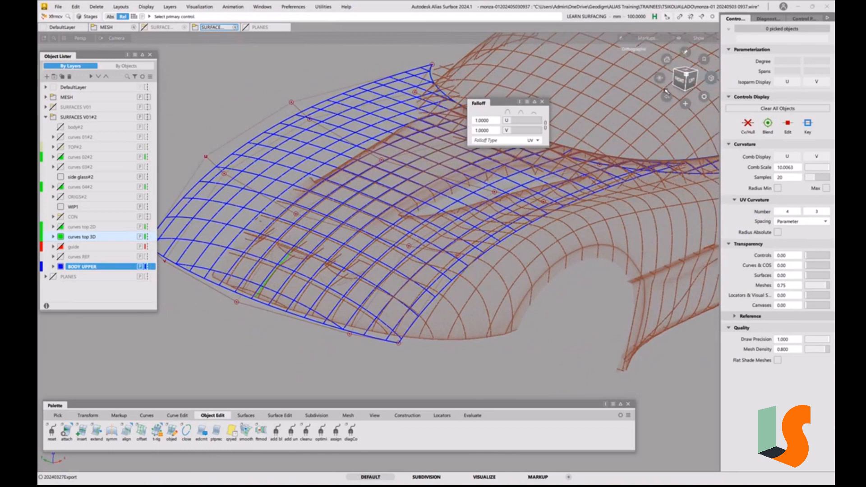
Show the model from the front, close the Falloff window and hide the glass house layer in the MESH folder
{"action": "left_click", "coordinate": [680, 80], "text": "alt+shift"}
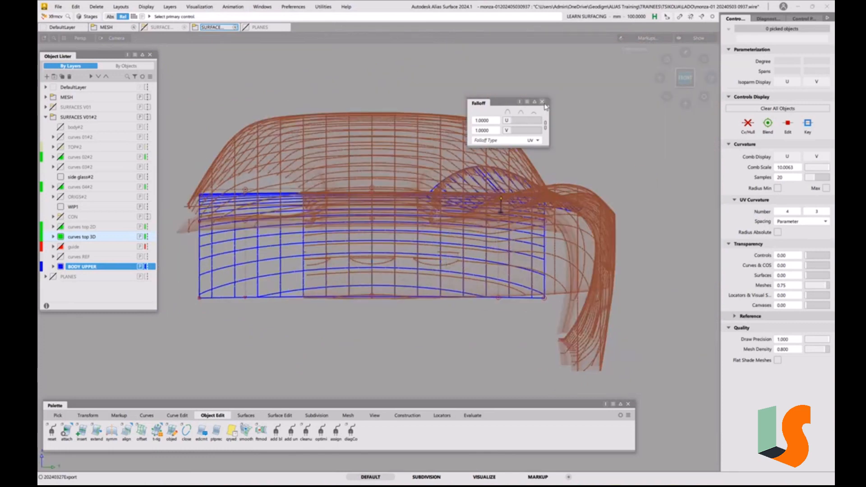
{"action": "left_click", "coordinate": [542, 102]}
{"action": "right_click_drag", "start_coordinate": [558, 293], "coordinate": [554, 253], "text": "alt+shift"}
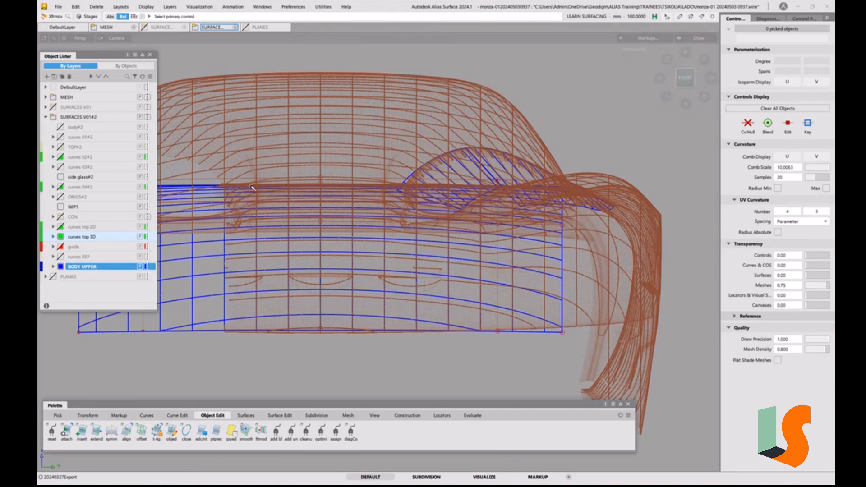
{"action": "left_click", "coordinate": [46, 97]}
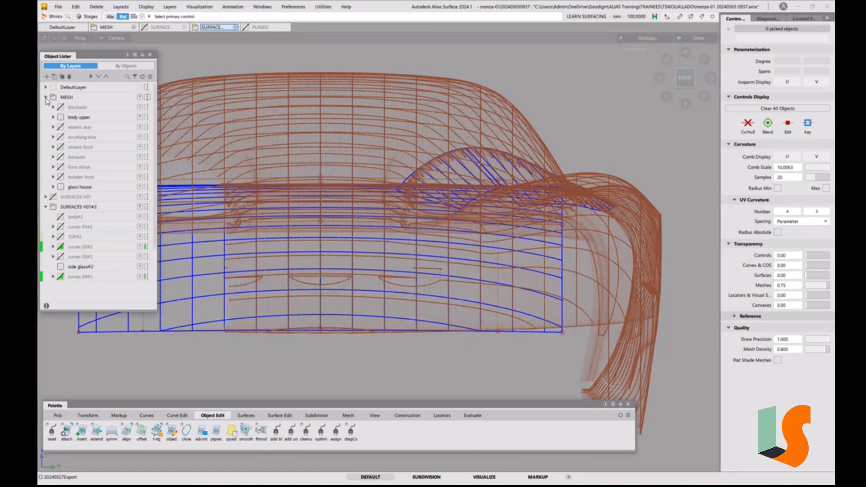
{"action": "left_click", "coordinate": [61, 187]}
Use Prop Mod to lower the hood's front centreline CV in the stretched front view, with a range of 2 CVs along the surface
{"action": "middle_click_drag", "start_coordinate": [445, 224], "coordinate": [445, 161], "text": "alt+shift"}
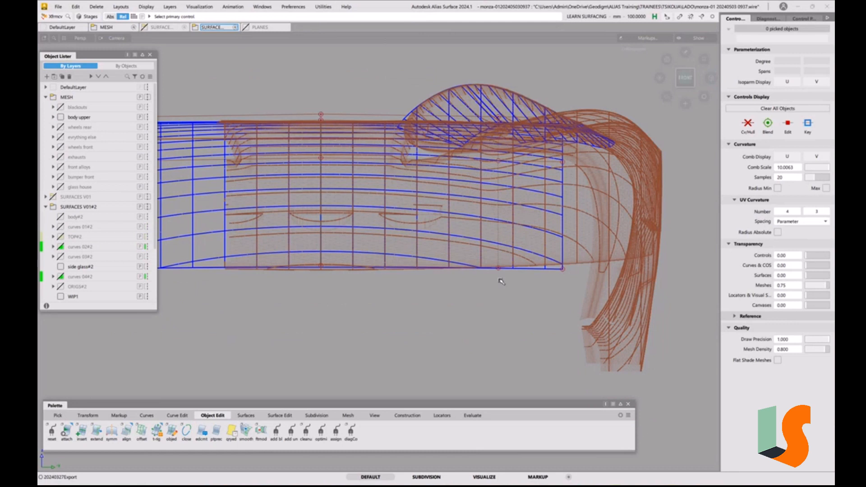
{"action": "middle_click_drag", "start_coordinate": [514, 238], "coordinate": [568, 238], "text": "alt+shift"}
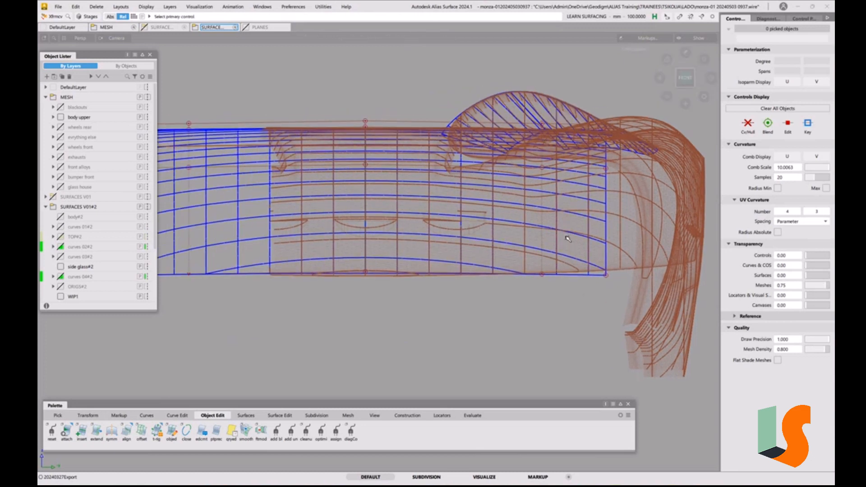
{"action": "right_click_drag", "start_coordinate": [565, 230], "coordinate": [567, 219], "text": "alt+shift"}
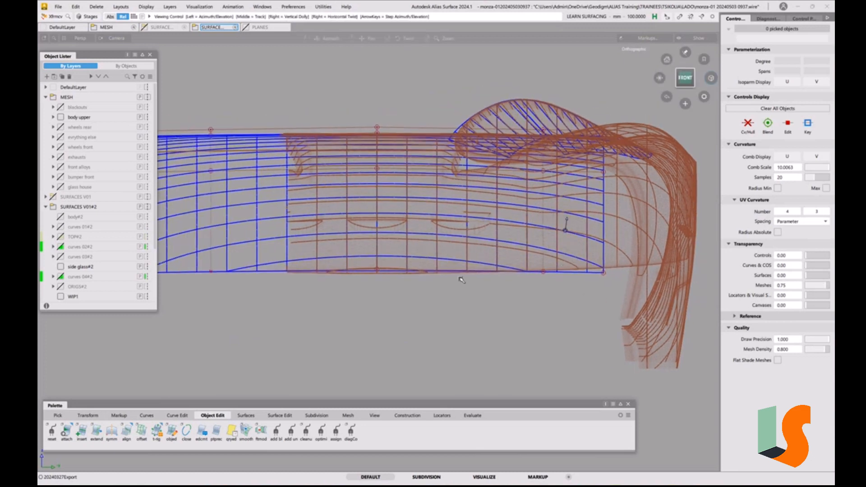
{"action": "right_click_drag", "start_coordinate": [397, 243], "coordinate": [399, 258], "text": "alt+shift"}
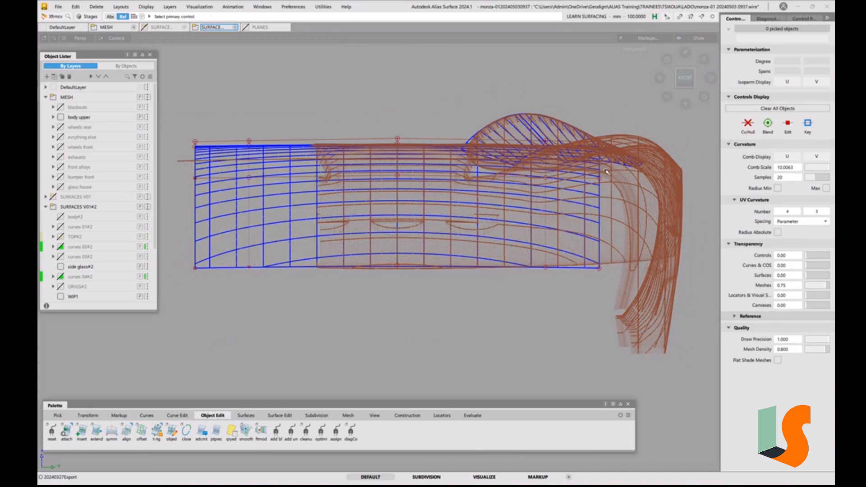
{"action": "key", "text": "alt+shift"}
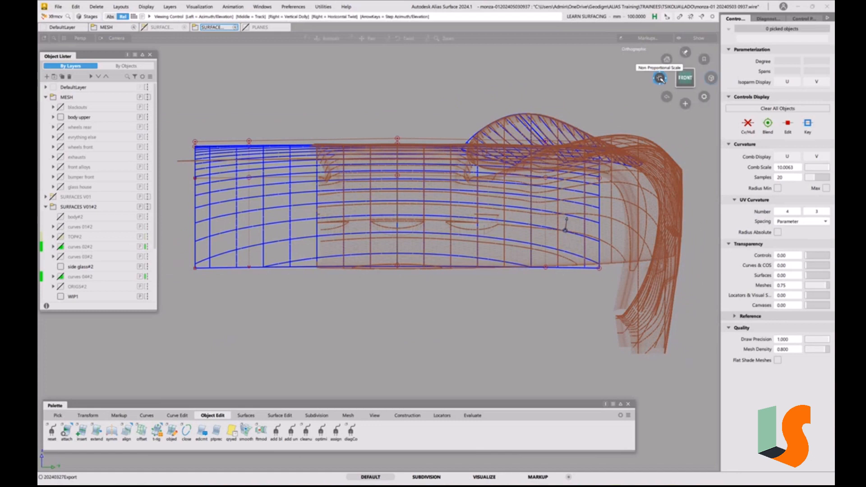
{"action": "left_click_drag", "start_coordinate": [660, 79], "coordinate": [686, 44], "text": "alt+shift"}
{"action": "right_click_drag", "start_coordinate": [571, 171], "coordinate": [606, 202], "text": "alt+shift"}
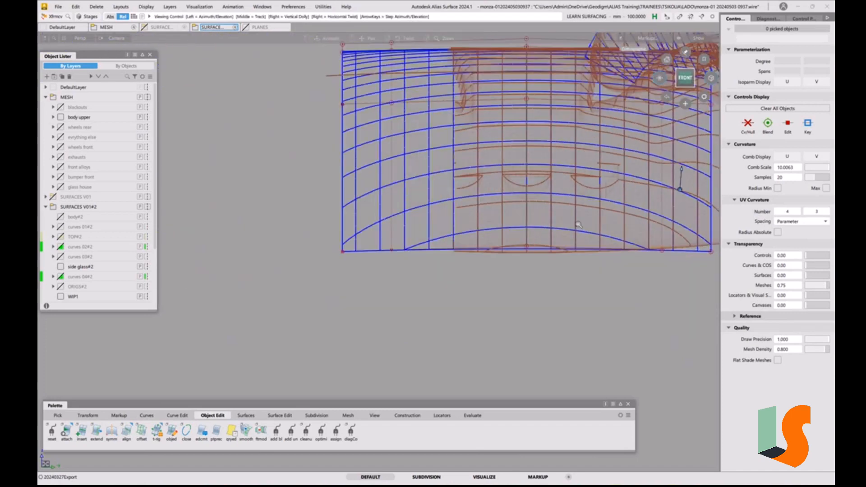
{"action": "middle_click_drag", "start_coordinate": [607, 202], "coordinate": [483, 255], "text": "alt+shift"}
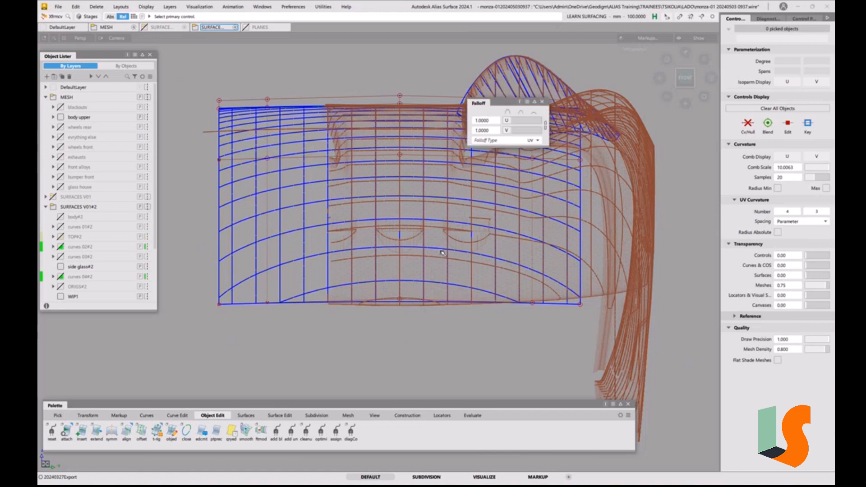
{"action": "key", "text": "space"}
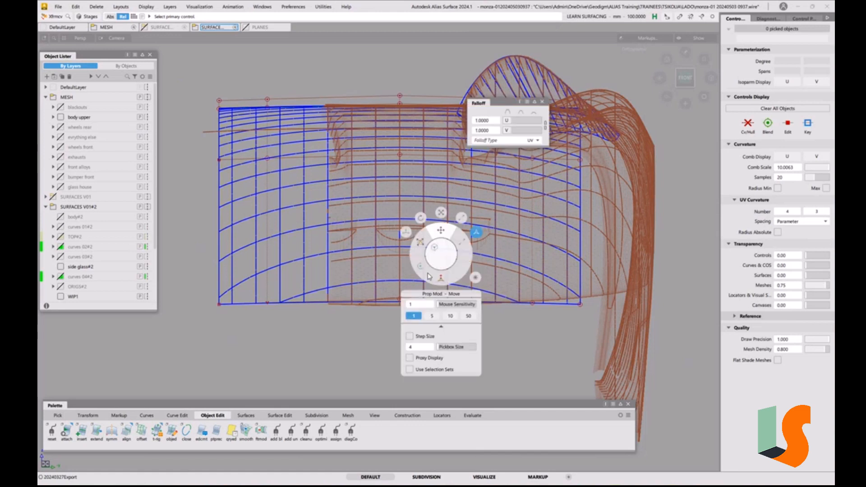
{"action": "left_click", "coordinate": [400, 299]}
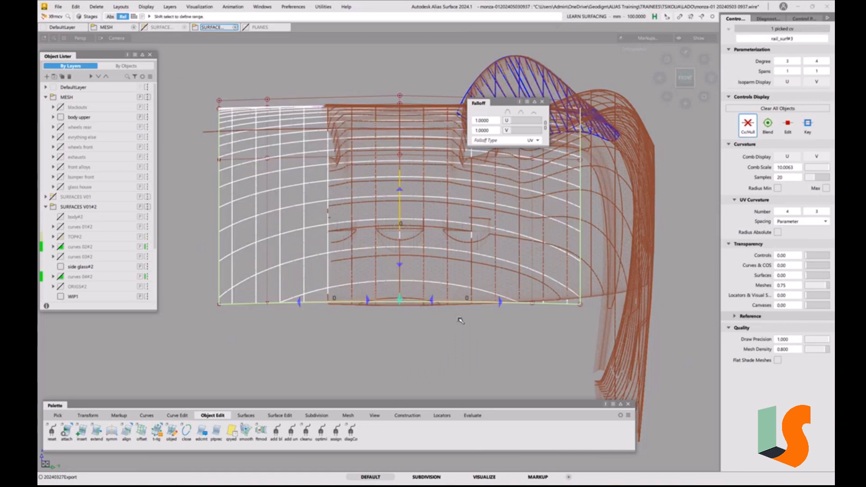
{"action": "right_click_drag", "start_coordinate": [453, 248], "coordinate": [486, 241], "text": "alt+shift"}
{"action": "middle_click_drag", "start_coordinate": [486, 241], "coordinate": [439, 222], "text": "alt+shift"}
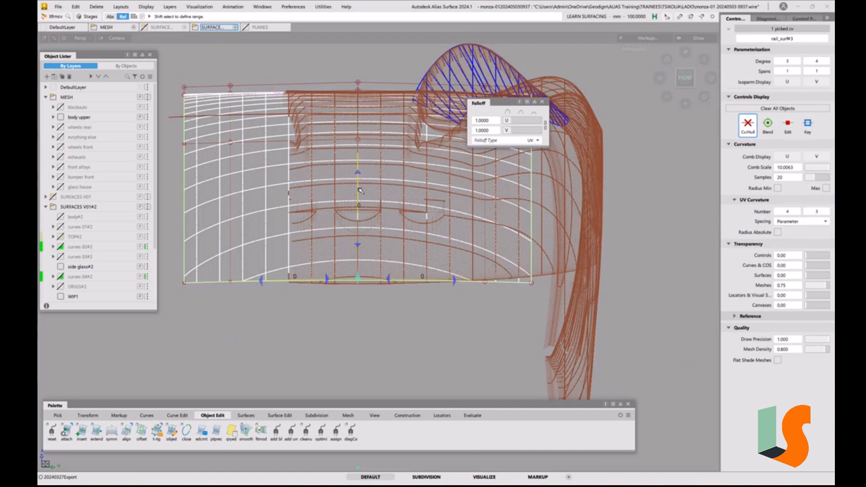
{"action": "left_click", "coordinate": [358, 173]}
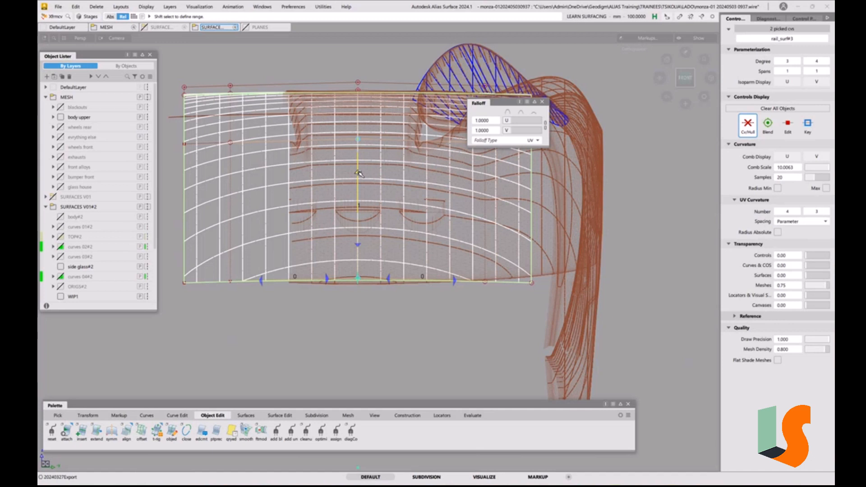
{"action": "left_click", "coordinate": [358, 173]}
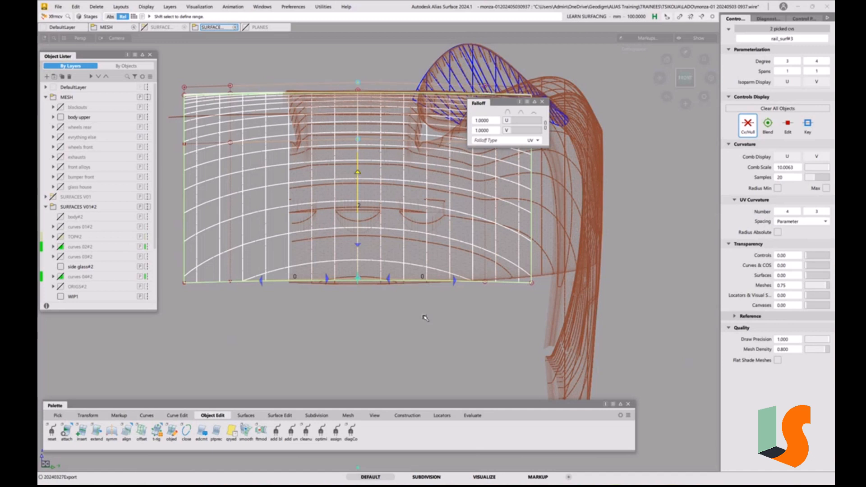
{"action": "right_click_drag", "start_coordinate": [402, 308], "coordinate": [403, 318]}
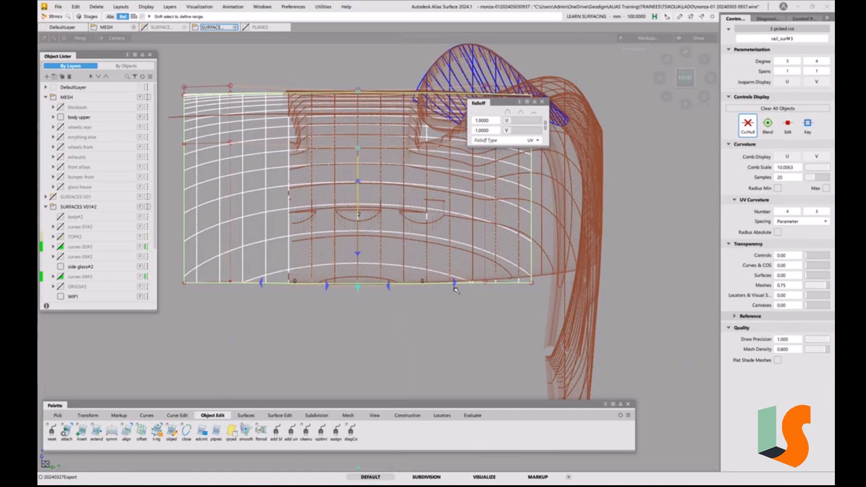
Lower the hood's intermediate front CV and its front outer corner CV to match the mesh, keeping the range of 2 CVs
{"action": "left_click", "coordinate": [485, 283]}
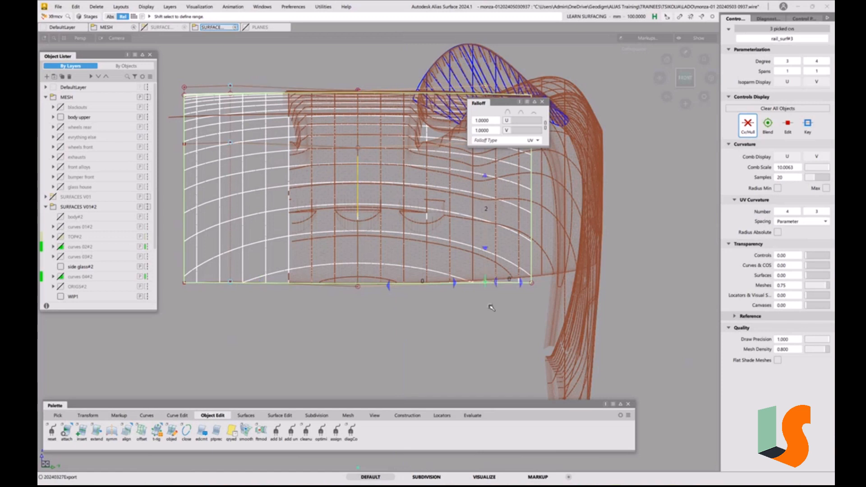
{"action": "right_click_drag", "start_coordinate": [491, 307], "coordinate": [493, 312]}
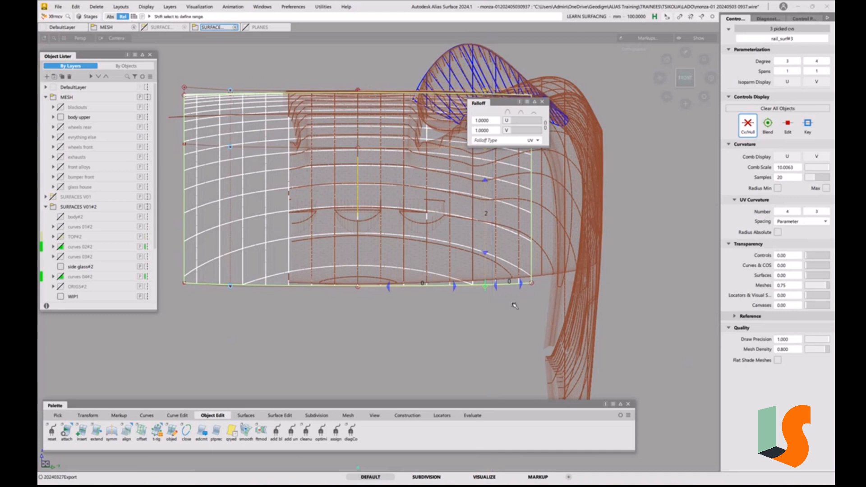
{"action": "left_click", "coordinate": [532, 282]}
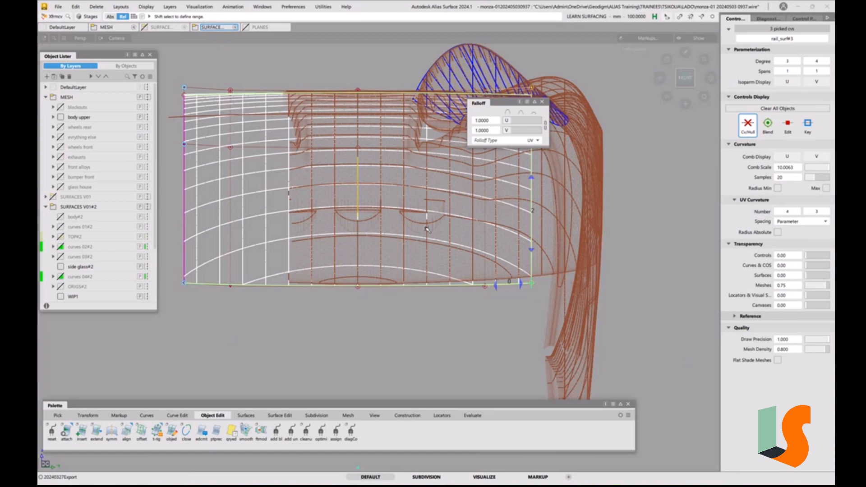
{"action": "right_click_drag", "start_coordinate": [531, 312], "coordinate": [531, 314]}
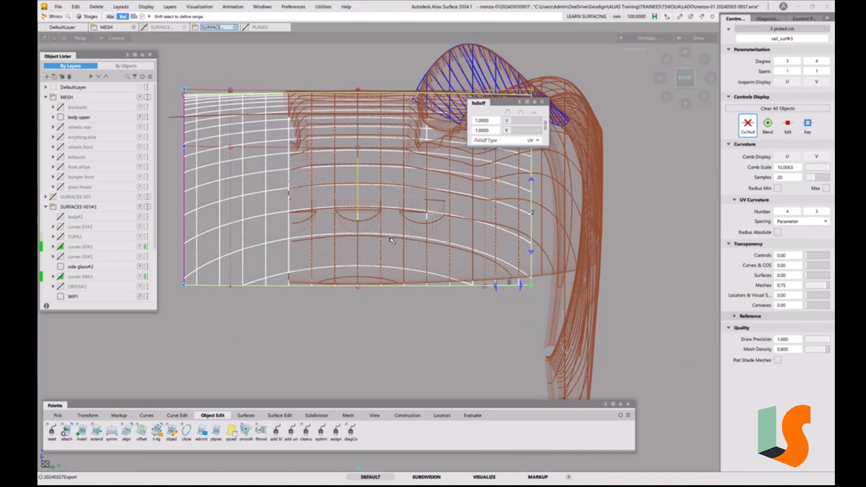
Close the Falloff window and compare the hood's section lines with the mesh across the nose and around the scoop
{"action": "middle_click_drag", "start_coordinate": [424, 208], "coordinate": [440, 246], "text": "alt+shift"}
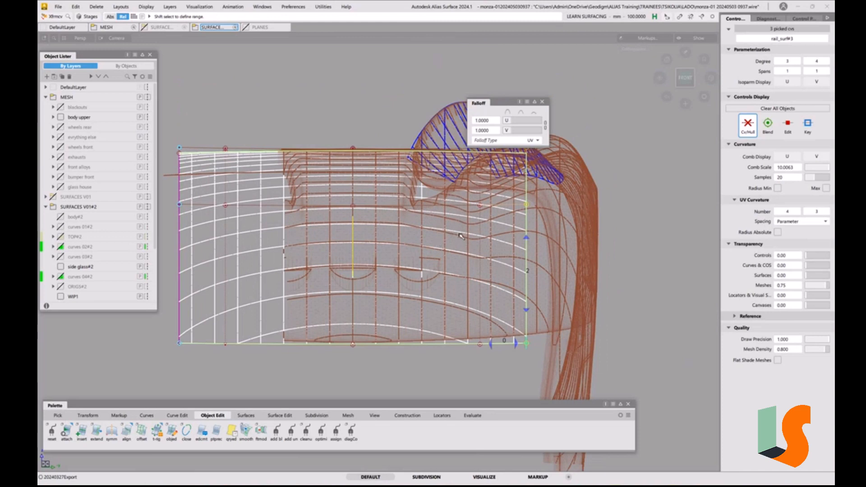
{"action": "key", "text": "alt+shift"}
{"action": "left_click_drag", "start_coordinate": [442, 200], "coordinate": [443, 212], "text": "alt+shift"}
{"action": "middle_click_drag", "start_coordinate": [449, 199], "coordinate": [450, 208], "text": "alt+shift"}
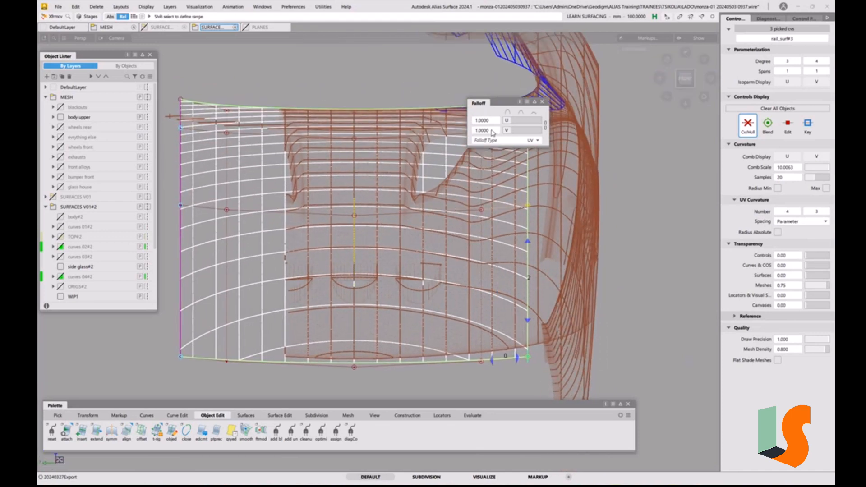
{"action": "left_click", "coordinate": [542, 102]}
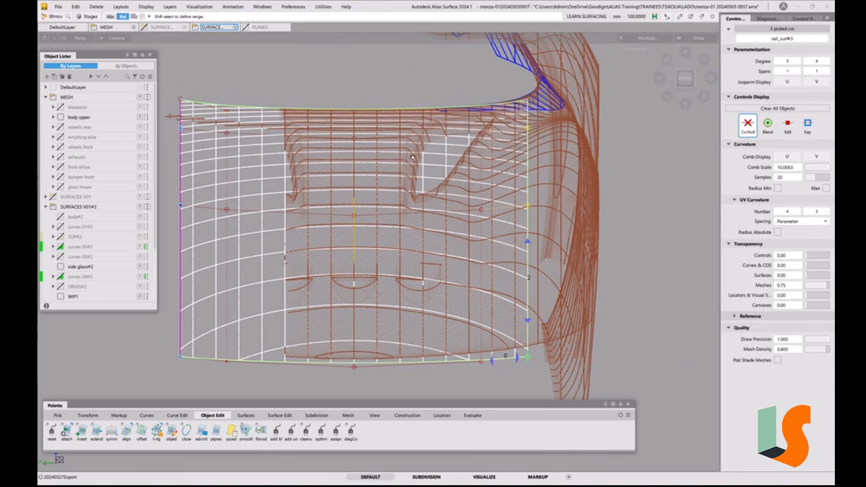
{"action": "key", "text": "alt+shift"}
{"action": "left_click_drag", "start_coordinate": [412, 157], "coordinate": [381, 150], "text": "alt+shift"}
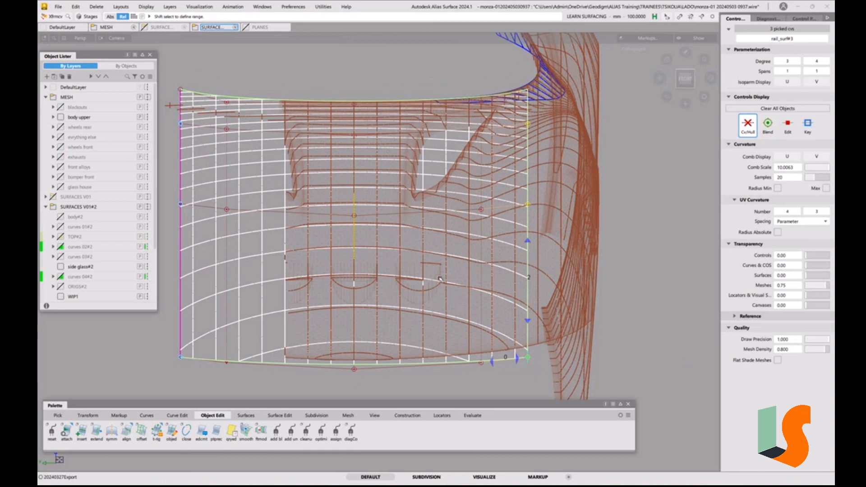
{"action": "left_click_drag", "start_coordinate": [439, 277], "coordinate": [439, 227], "text": "ctrl+shift"}
Switch from Prop Mod to the standard CV move and pick the side-edge CV in the hood's second row
{"action": "right_click", "coordinate": [438, 227]}
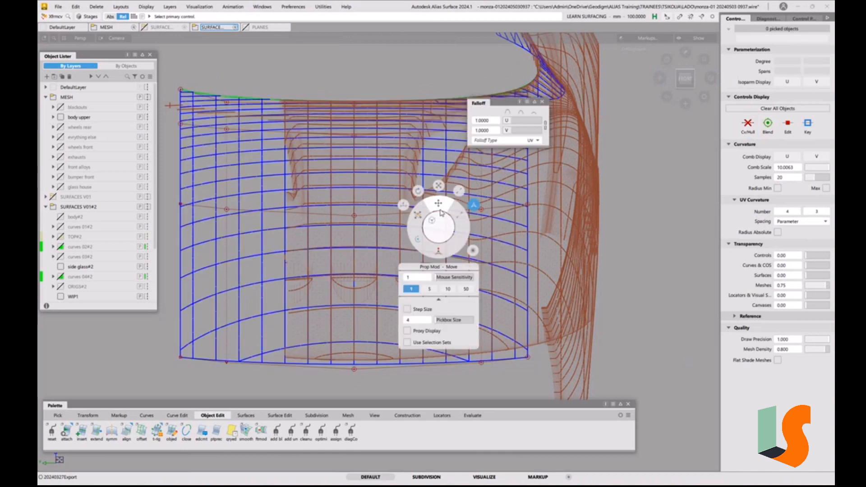
{"action": "left_click", "coordinate": [407, 209]}
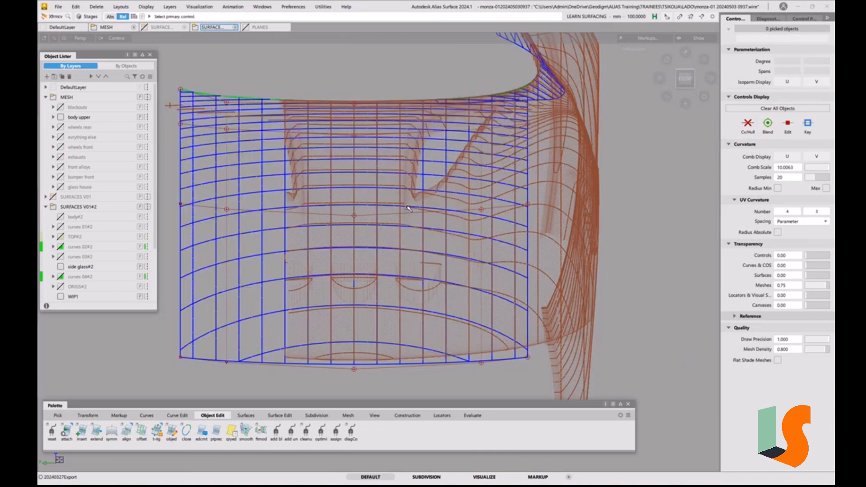
{"action": "left_click", "coordinate": [481, 209]}
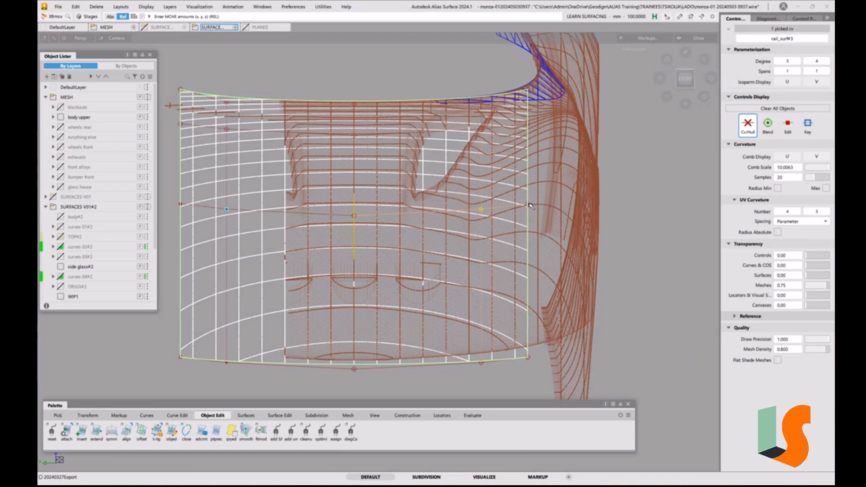
{"action": "left_click", "coordinate": [529, 205]}
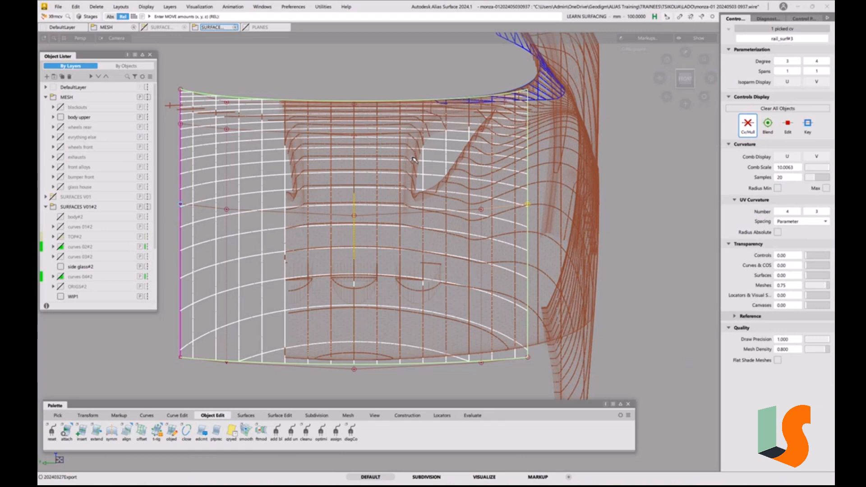
Raise the side-edge CV in the hood's second row from the front, and fine-tune that row's intermediate and centreline CVs to the mesh
{"action": "left_click_drag", "start_coordinate": [411, 155], "coordinate": [422, 171], "text": "alt+shift"}
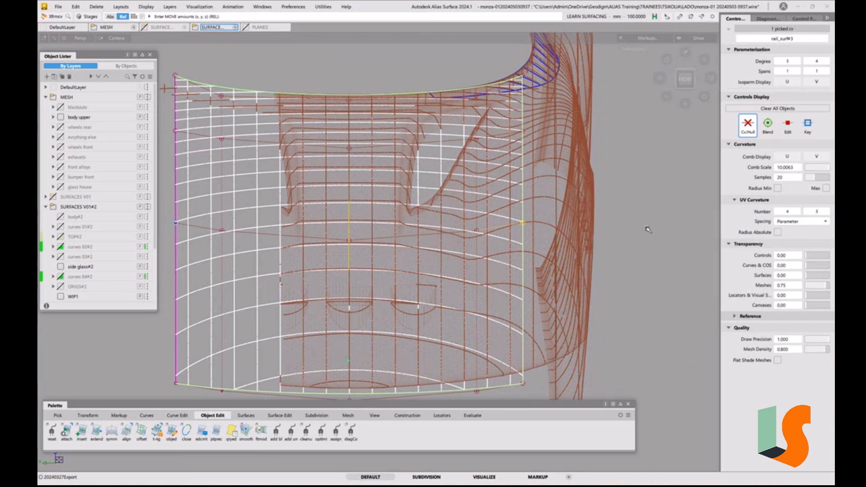
{"action": "right_click_drag", "start_coordinate": [646, 230], "coordinate": [574, 230]}
{"action": "left_click", "coordinate": [477, 231]}
{"action": "left_click", "coordinate": [350, 240]}
Raise the centreline, intermediate and side-edge CVs in the hood's third row from the front to follow the mesh sections
{"action": "left_click", "coordinate": [350, 149]}
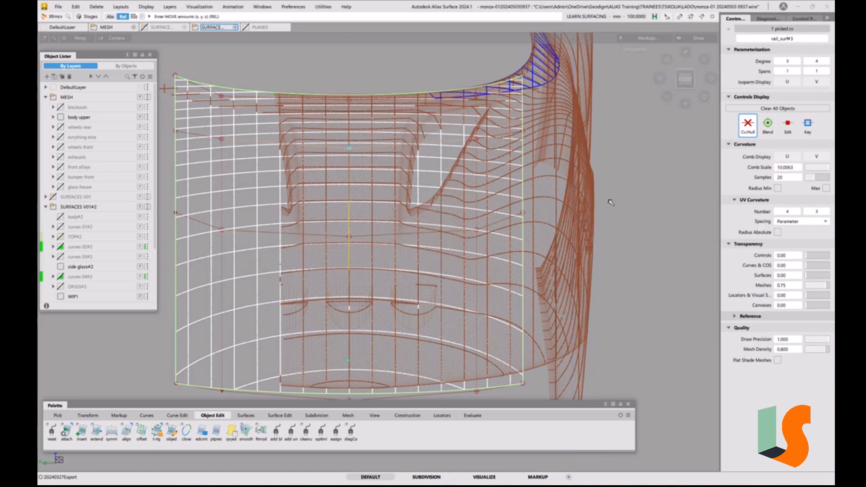
{"action": "right_click_drag", "start_coordinate": [612, 203], "coordinate": [612, 195]}
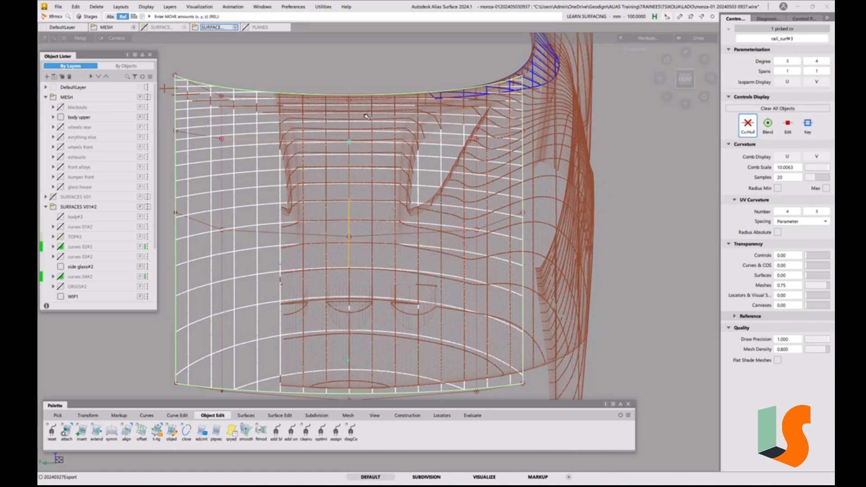
{"action": "left_click", "coordinate": [476, 140]}
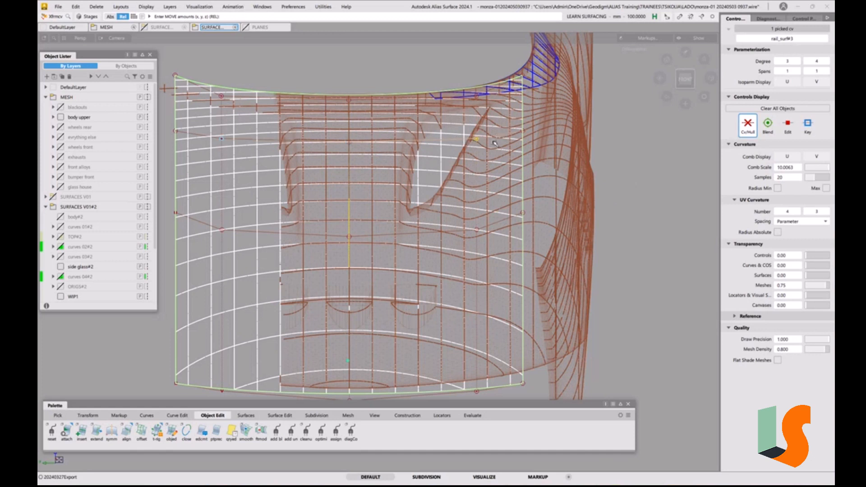
{"action": "right_click_drag", "start_coordinate": [596, 157], "coordinate": [612, 156]}
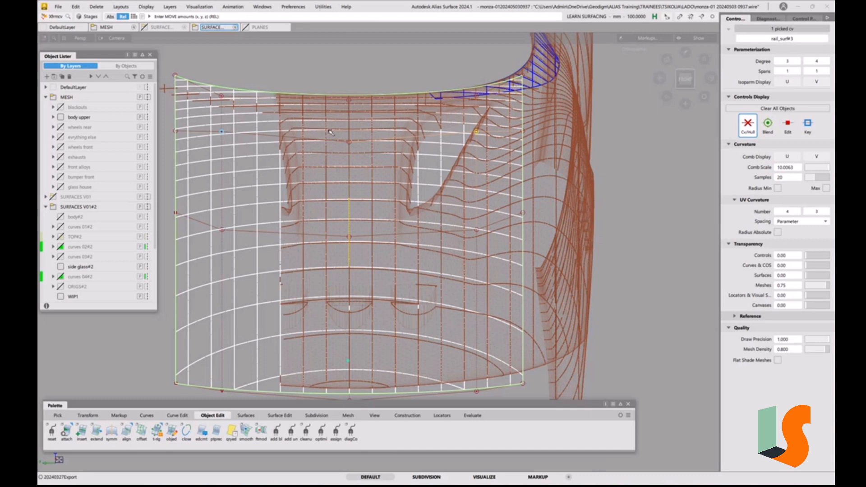
{"action": "left_click", "coordinate": [521, 131]}
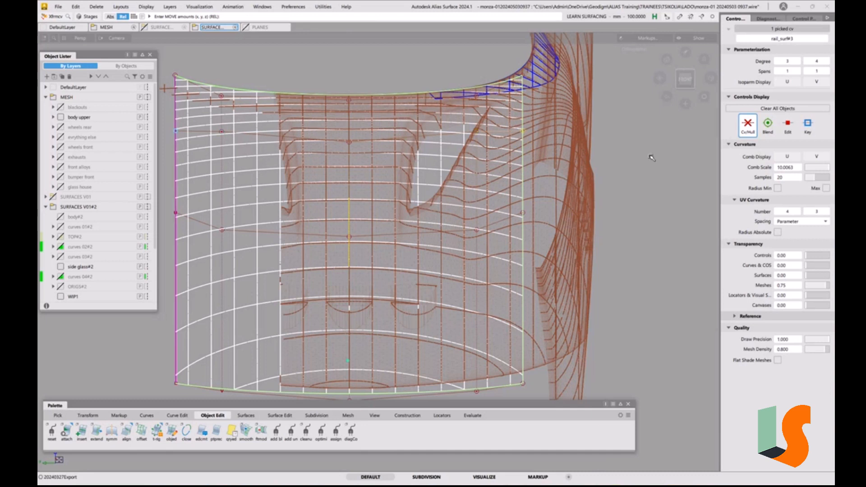
{"action": "mouse_move", "coordinate": [650, 156]}
{"action": "right_mouse_down"}
{"action": "mouse_move", "coordinate": [654, 142]}
{"action": "mouse_move", "coordinate": [655, 170]}
{"action": "mouse_move", "coordinate": [657, 159]}
{"action": "right_mouse_up"}
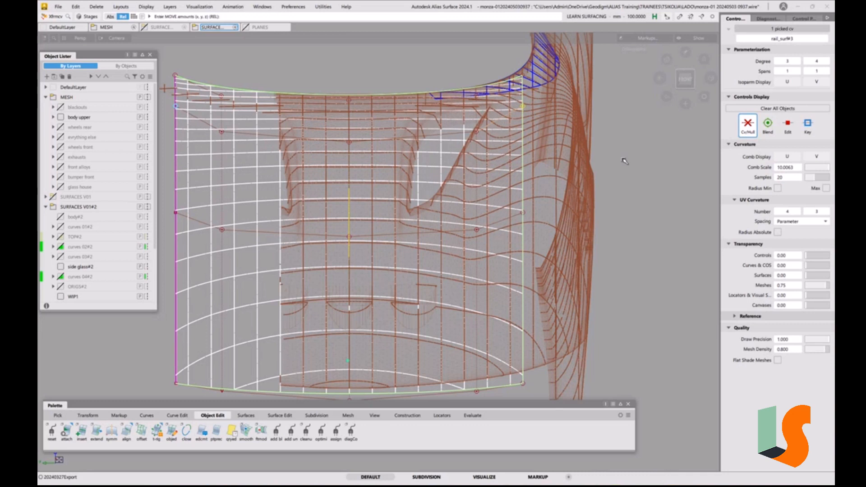
Nudge the third row's centreline CV, and lower the centreline and intermediate CVs in the hood's second row from the front
{"action": "left_click", "coordinate": [352, 144]}
{"action": "right_click_drag", "start_coordinate": [646, 158], "coordinate": [666, 137]}
{"action": "left_click", "coordinate": [477, 131]}
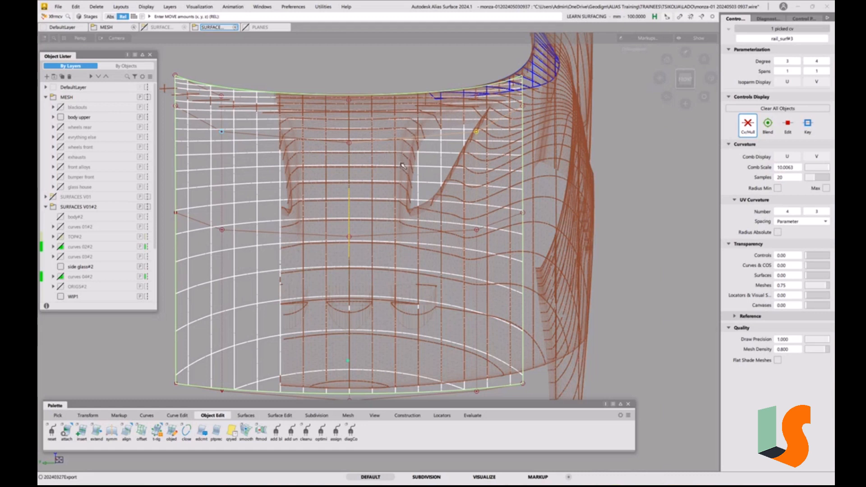
{"action": "left_click", "coordinate": [349, 239]}
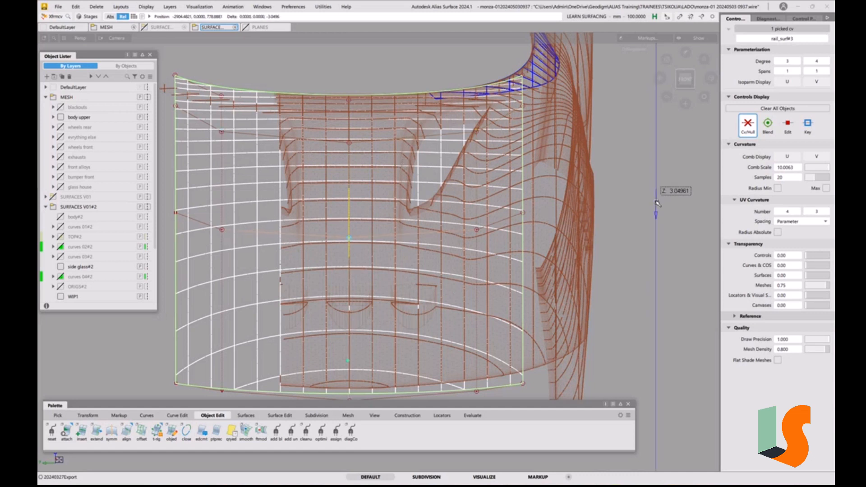
{"action": "left_click", "coordinate": [477, 231]}
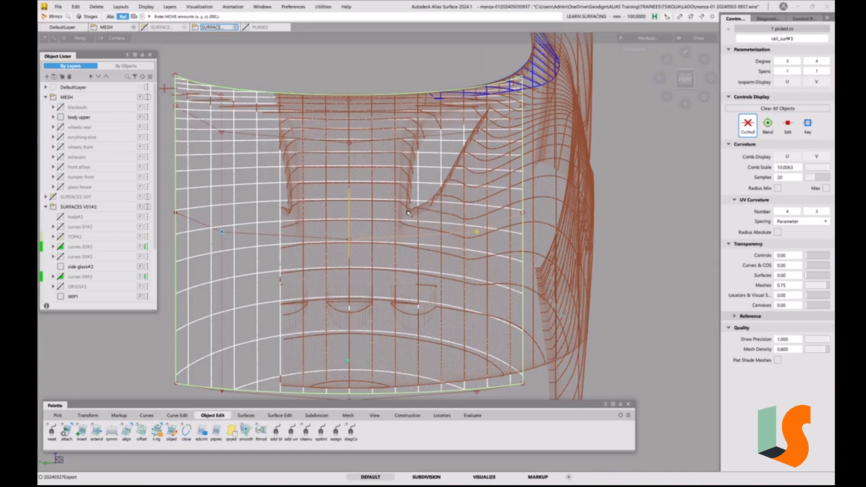
Raise the intermediate CV slightly and lower the side-edge CV in the hood's third row from the front
{"action": "left_click", "coordinate": [477, 131]}
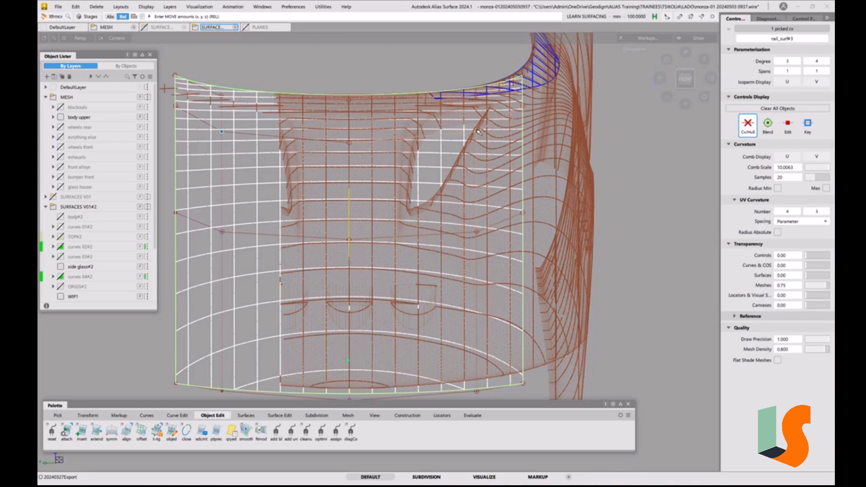
{"action": "right_click_drag", "start_coordinate": [615, 132], "coordinate": [635, 138]}
{"action": "left_click", "coordinate": [521, 108]}
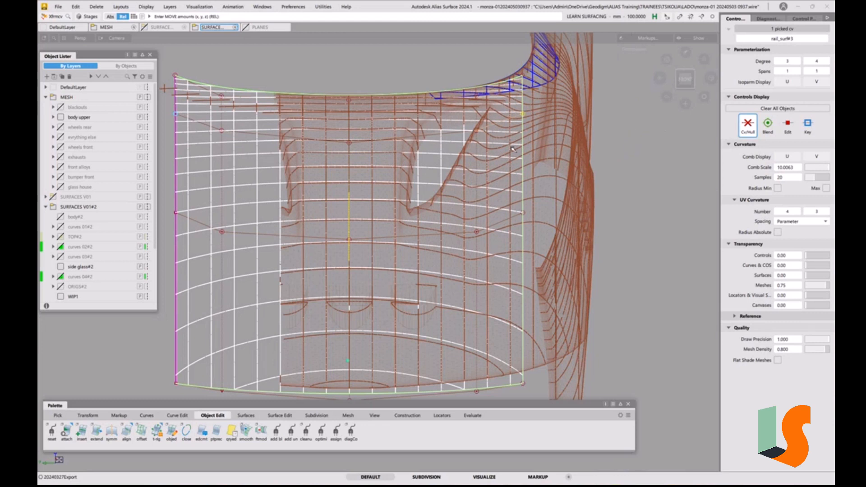
{"action": "left_click", "coordinate": [475, 131]}
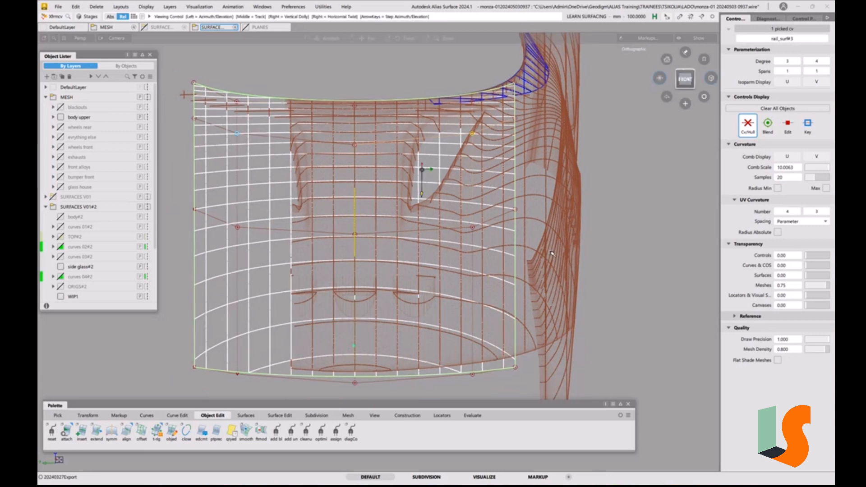
Raise the side-edge CV and its neighbouring intermediate CV in the third row to match the mesh beside the scoop
{"action": "middle_click_drag", "start_coordinate": [426, 169], "coordinate": [399, 188], "text": "alt+shift"}
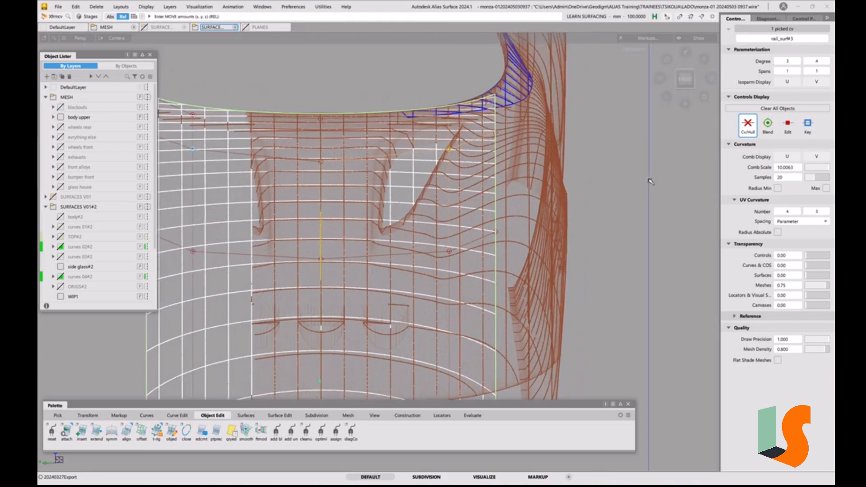
{"action": "left_click", "coordinate": [321, 162]}
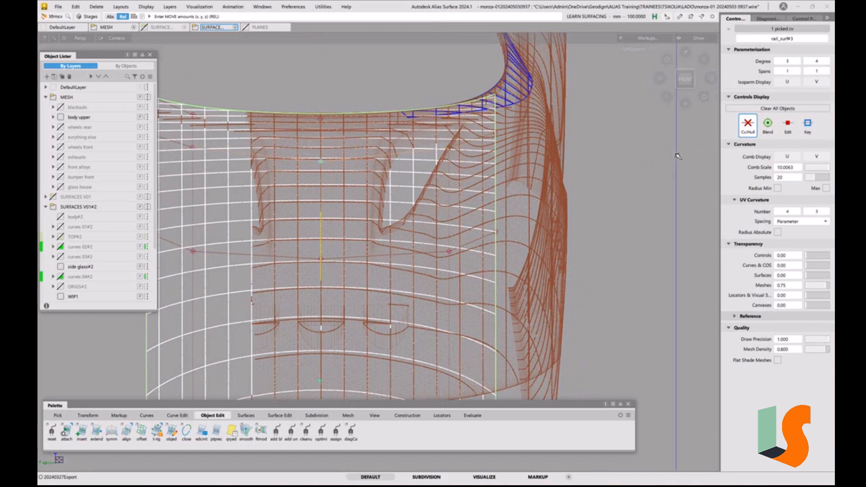
{"action": "left_click", "coordinate": [496, 133]}
{"action": "right_click_drag", "start_coordinate": [638, 170], "coordinate": [639, 162]}
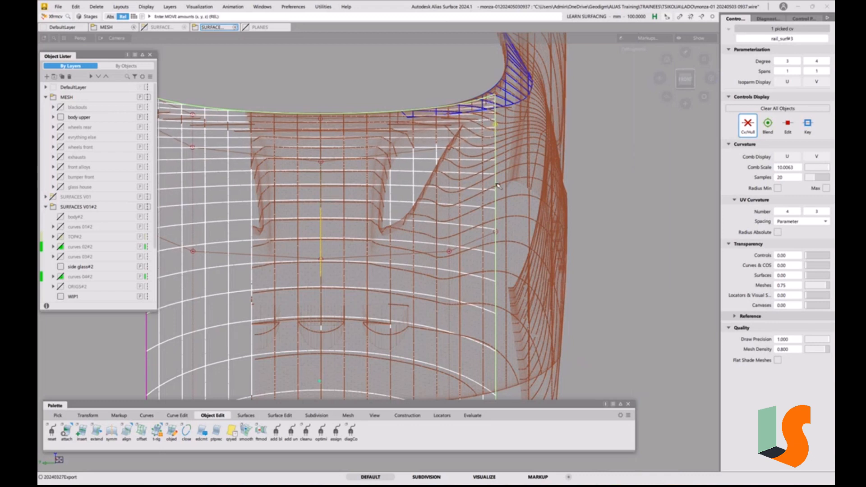
{"action": "left_click", "coordinate": [449, 147]}
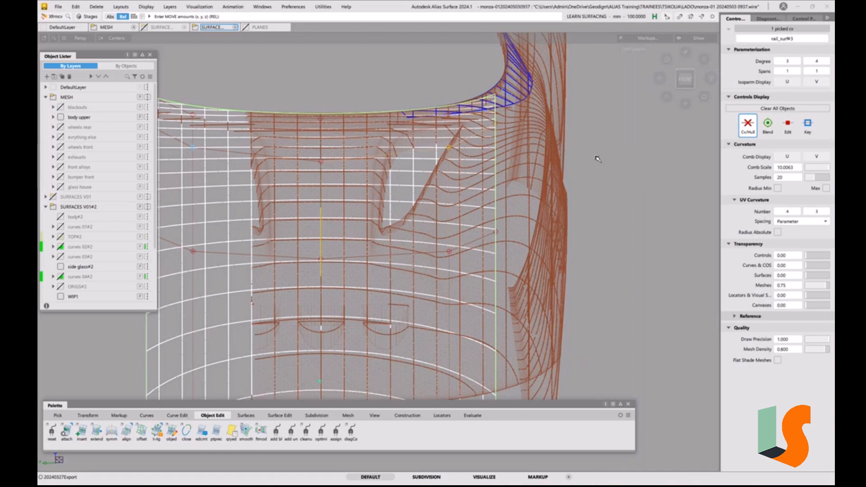
{"action": "right_click_drag", "start_coordinate": [638, 164], "coordinate": [638, 161]}
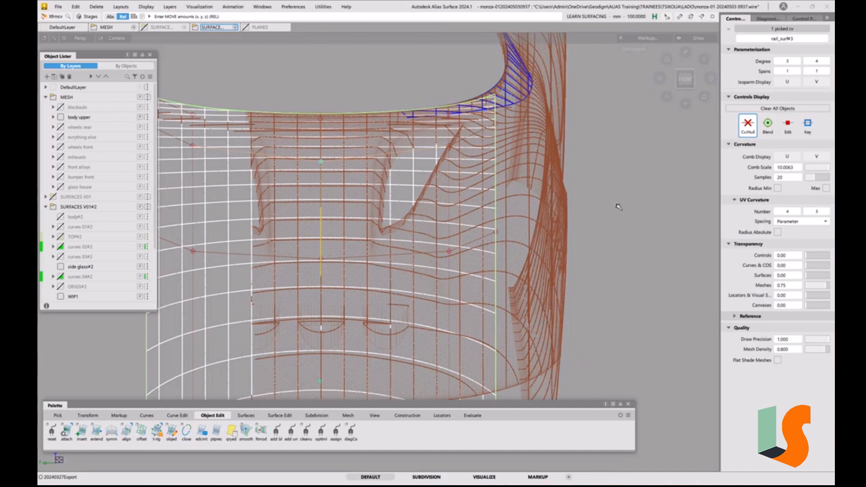
Lower the third row's centreline CV slightly, and bring its side-edge CV down to the mesh sections
{"action": "right_click_drag", "start_coordinate": [618, 206], "coordinate": [618, 207]}
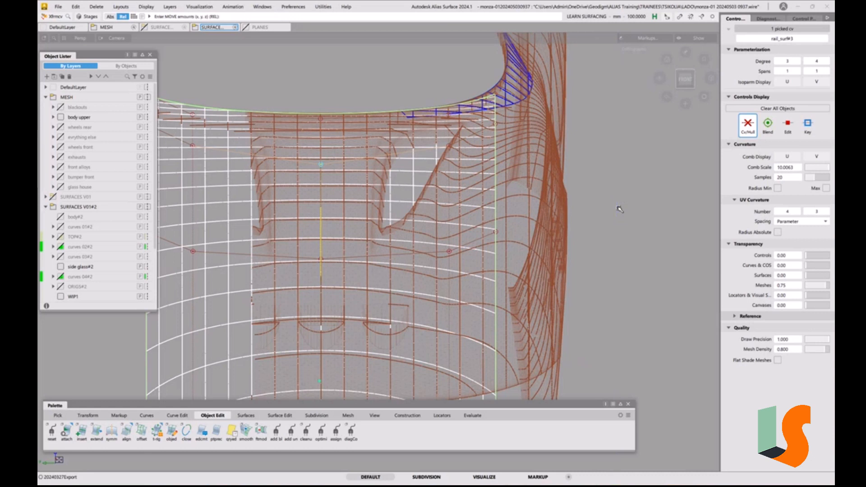
{"action": "left_click", "coordinate": [450, 145]}
{"action": "left_click", "coordinate": [495, 125]}
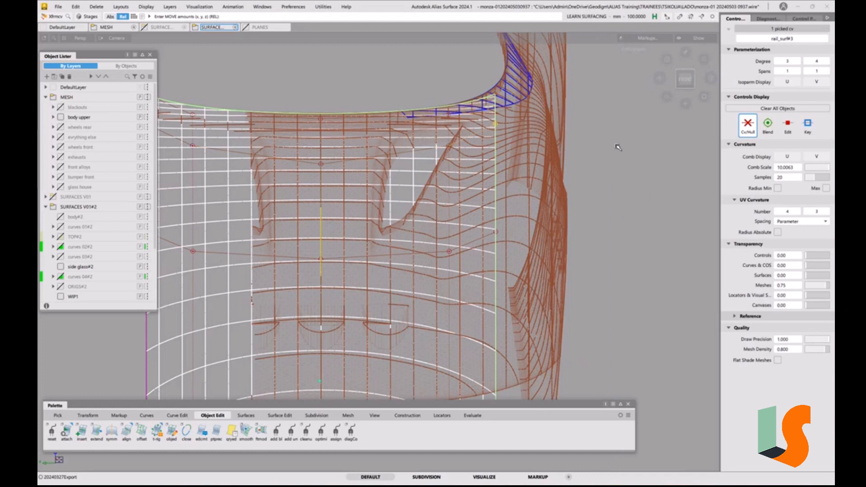
{"action": "right_click_drag", "start_coordinate": [616, 145], "coordinate": [618, 149]}
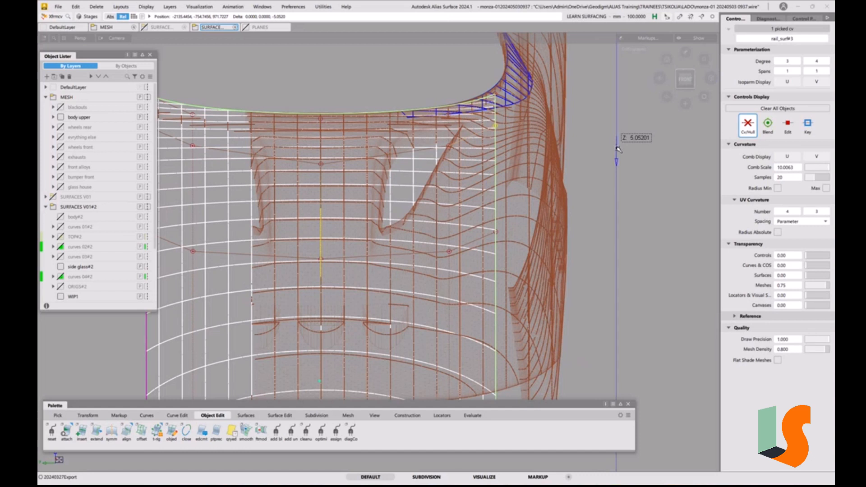
{"action": "right_click_drag", "start_coordinate": [617, 149], "coordinate": [618, 154]}
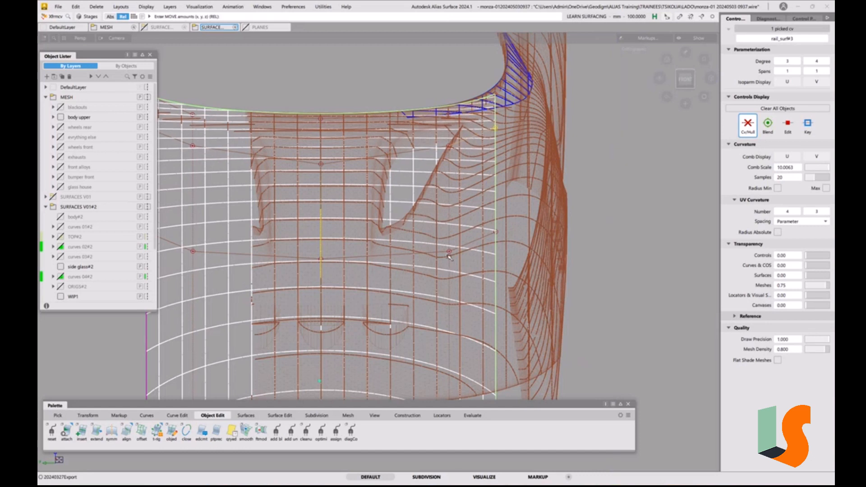
Lower the intermediate CV in the hood's second row from the front in small moves, comparing the section lines with the mesh
{"action": "left_click", "coordinate": [449, 253]}
{"action": "right_click_drag", "start_coordinate": [626, 195], "coordinate": [626, 197]}
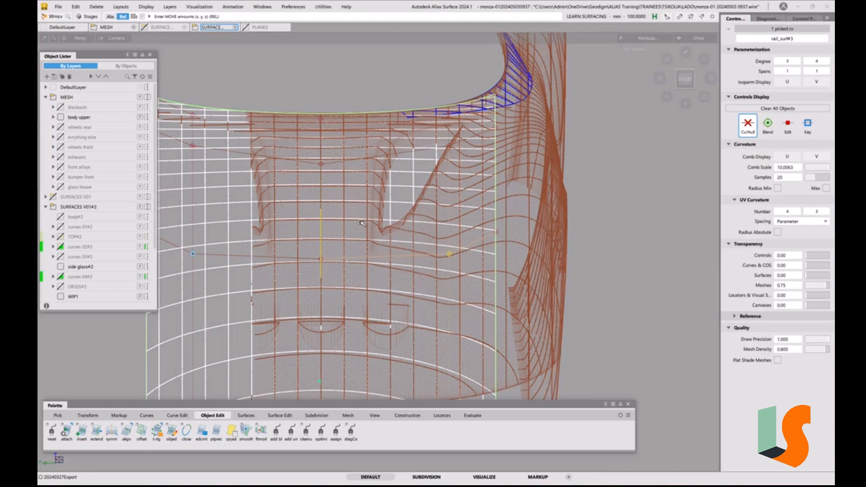
{"action": "left_click", "coordinate": [497, 232]}
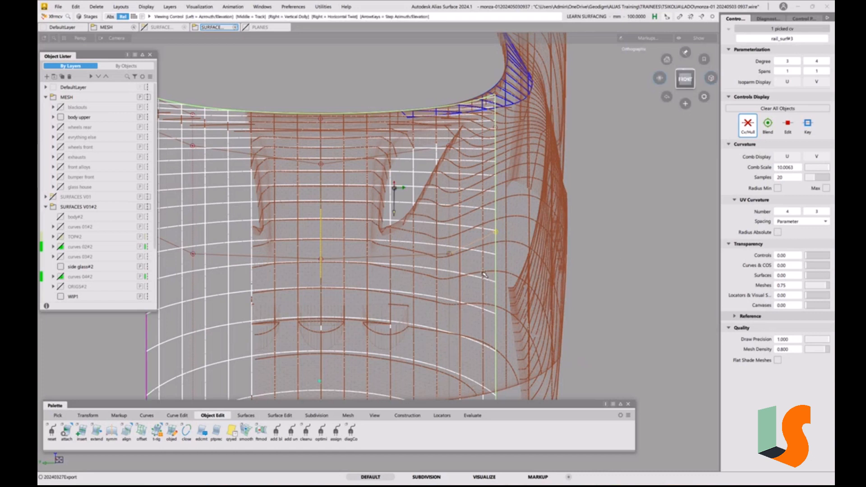
{"action": "right_click_drag", "start_coordinate": [493, 284], "coordinate": [486, 279], "text": "alt+shift"}
{"action": "middle_click_drag", "start_coordinate": [486, 278], "coordinate": [516, 248], "text": "alt+shift"}
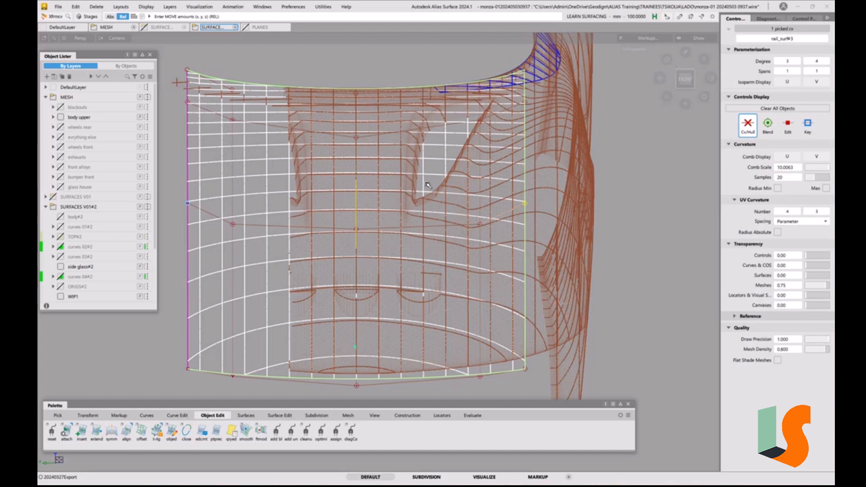
{"action": "left_click", "coordinate": [480, 225]}
{"action": "right_click_drag", "start_coordinate": [644, 199], "coordinate": [646, 204]}
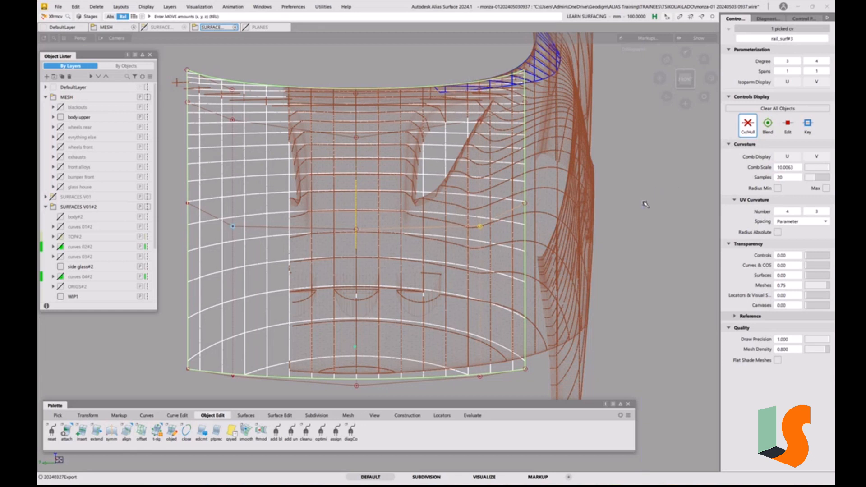
Clear the cross sections from all objects, and inspect the hood surface's bare CV hull in the unstretched front view
{"action": "left_click_drag", "start_coordinate": [405, 239], "coordinate": [384, 204], "text": "ctrl+shift"}
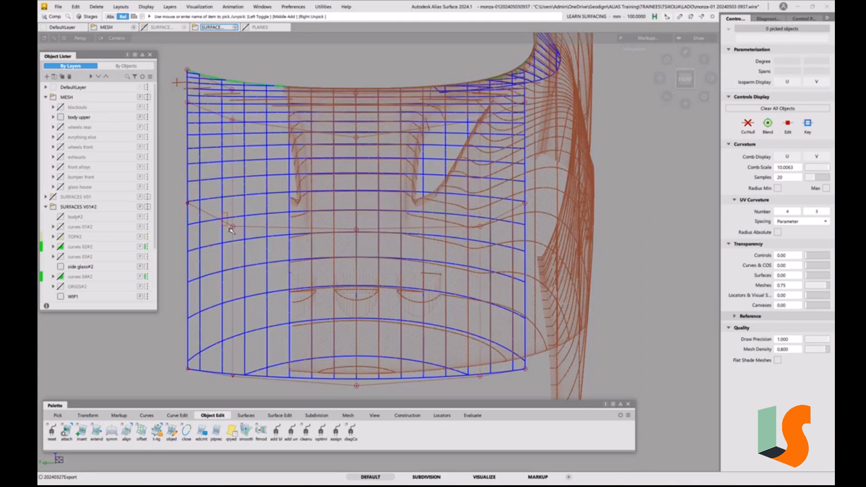
{"action": "left_click", "coordinate": [230, 230]}
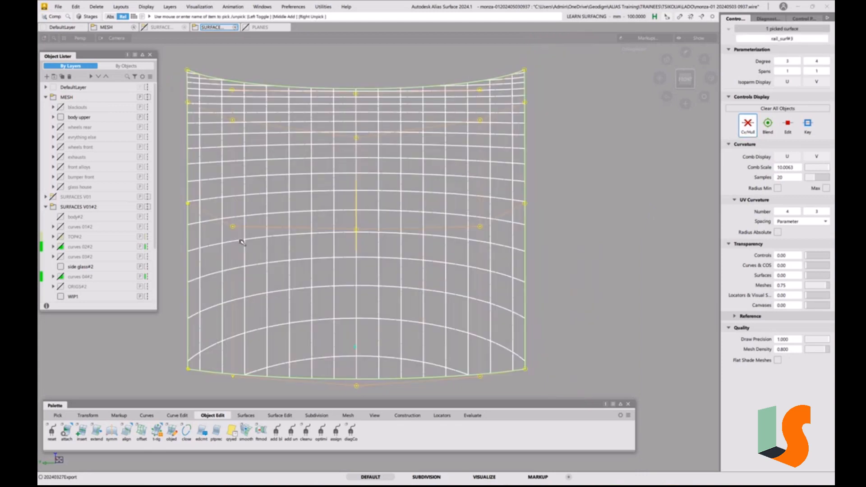
{"action": "left_click", "coordinate": [803, 20]}
{"action": "left_click", "coordinate": [745, 35]}
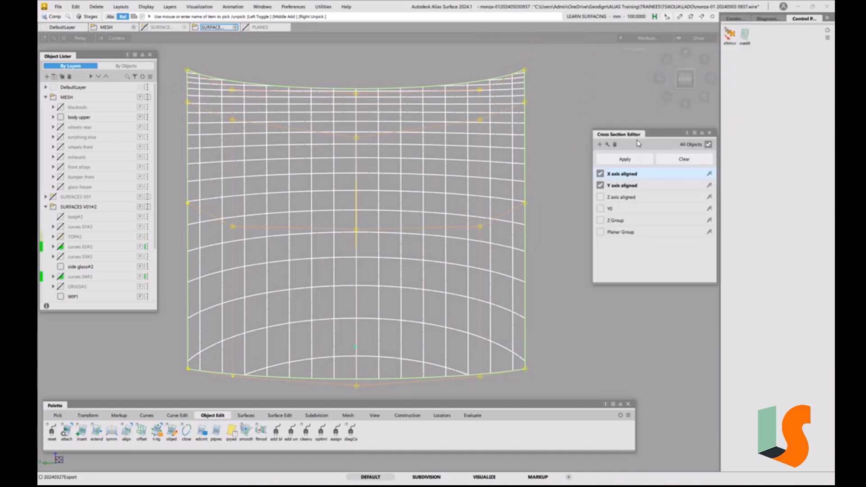
{"action": "left_click", "coordinate": [683, 161]}
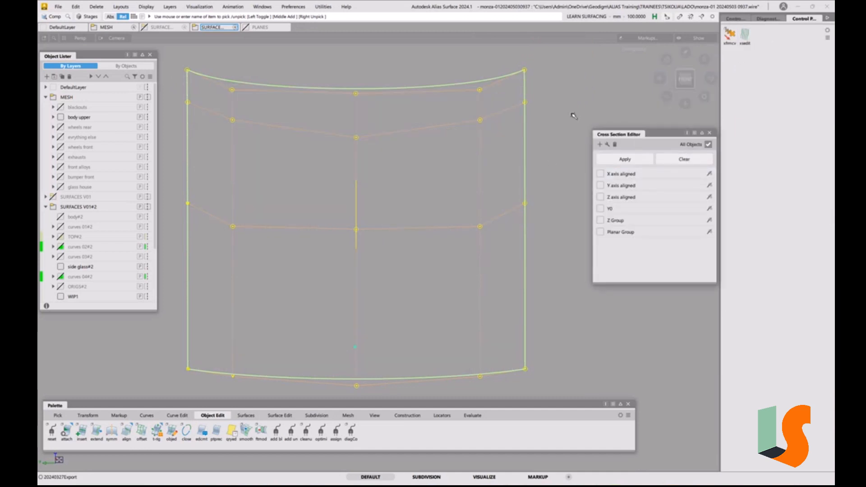
{"action": "left_click", "coordinate": [685, 79]}
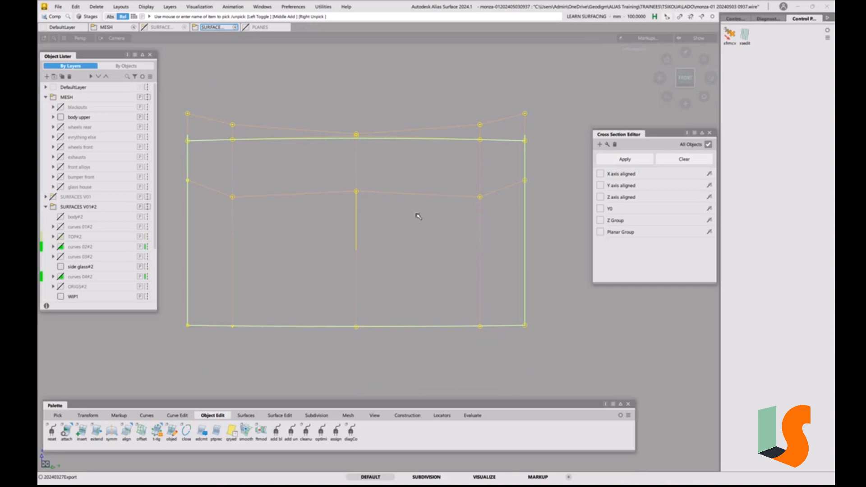
{"action": "left_click", "coordinate": [448, 217]}
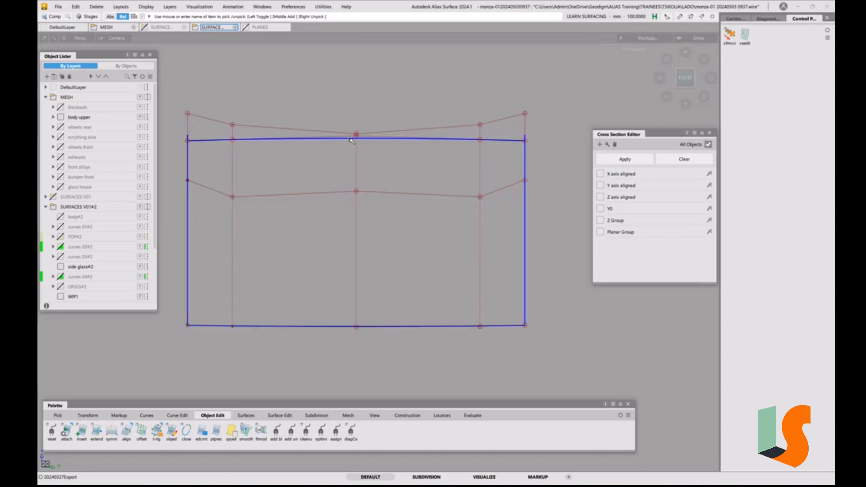
{"action": "left_click", "coordinate": [64, 8]}
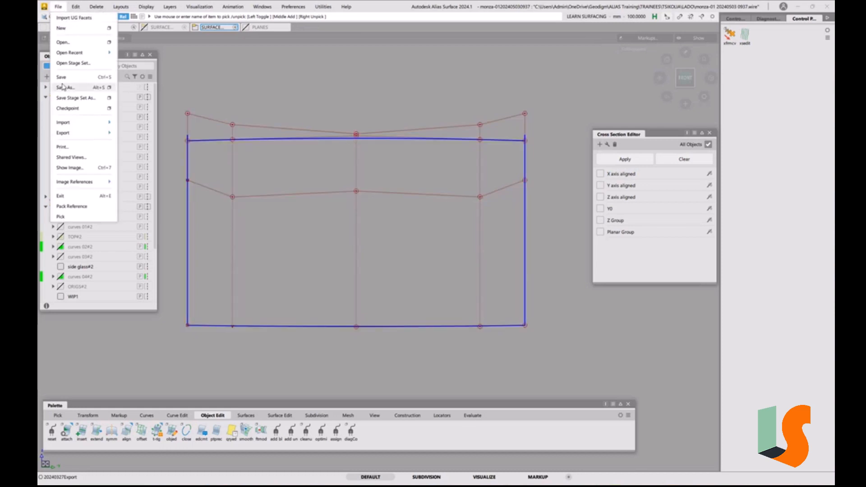
{"action": "left_click", "coordinate": [68, 90]}
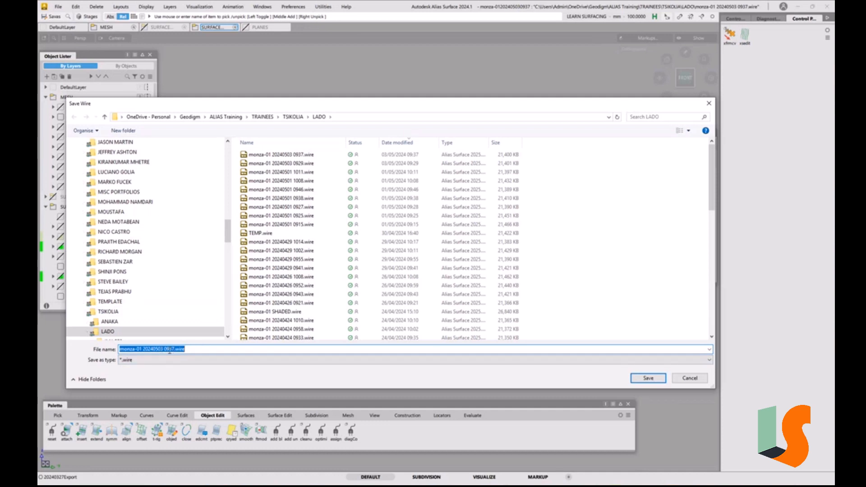
{"action": "left_click_drag", "start_coordinate": [169, 351], "coordinate": [213, 346]}
{"action": "type", "text": "54"}
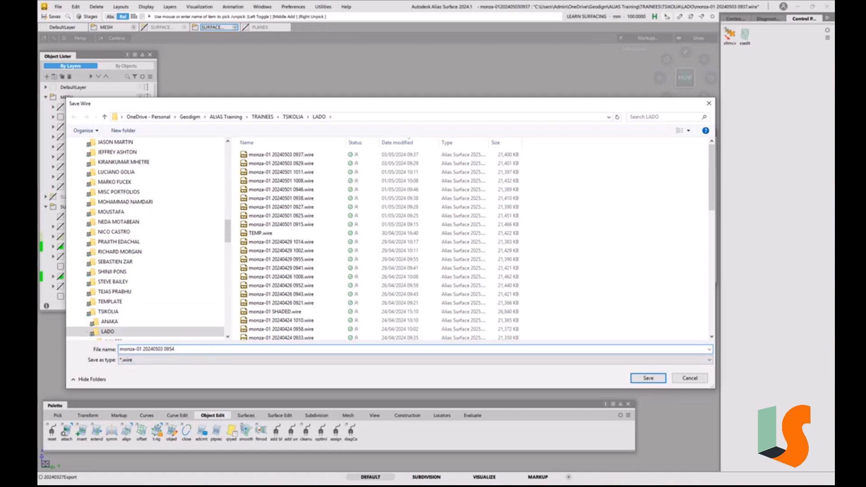
{"action": "key", "text": "Return"}
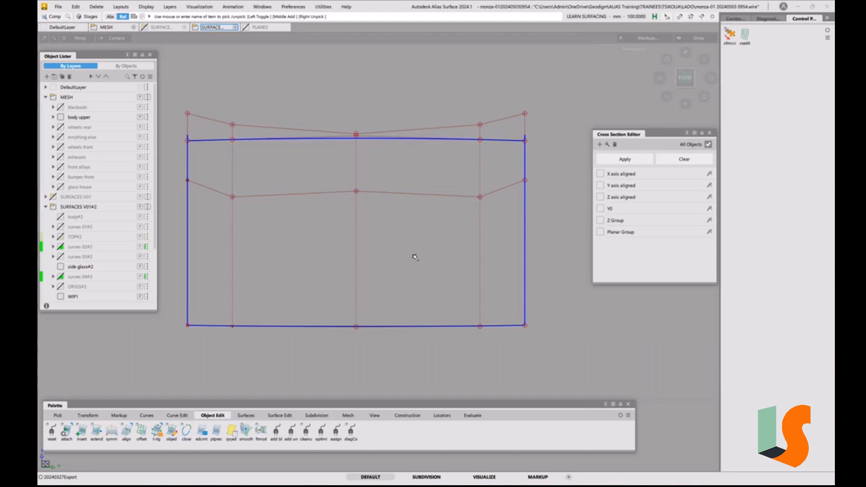
Lower the centreline CV in the hood's second row from the front, and raise the intermediate CV beside it slightly
{"action": "key", "text": "t"}
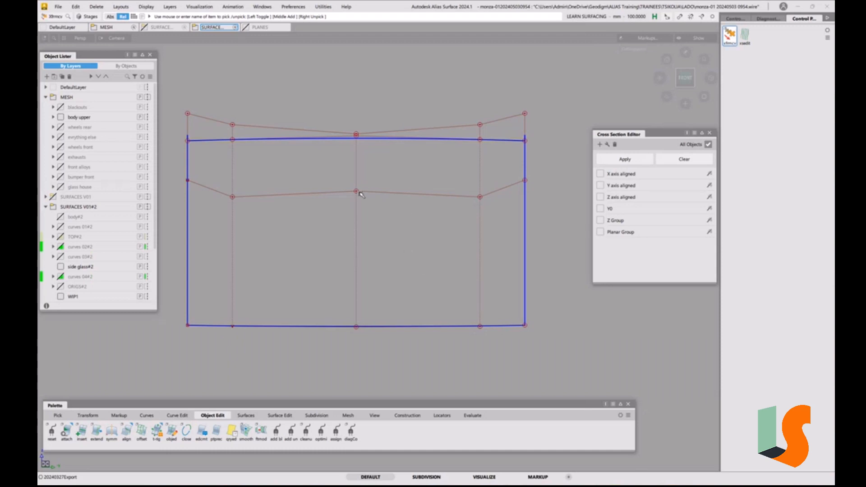
{"action": "left_click", "coordinate": [359, 193]}
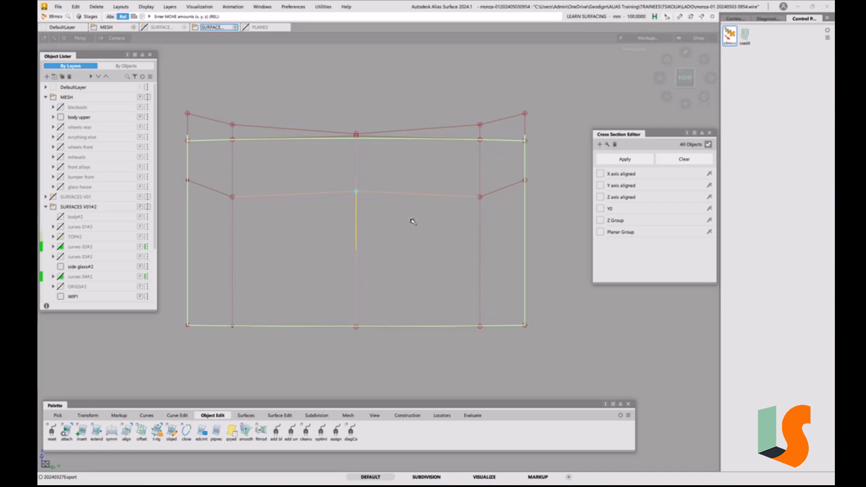
{"action": "right_click_drag", "start_coordinate": [411, 220], "coordinate": [452, 212]}
{"action": "left_click", "coordinate": [481, 197]}
{"action": "right_click_drag", "start_coordinate": [397, 218], "coordinate": [383, 211]}
{"action": "left_click", "coordinate": [357, 197]}
Show X- and Y-axis-aligned cross sections on all objects, bring back the hidden mesh and surfaces, and close the Cross Section Editor
{"action": "left_click", "coordinate": [600, 174]}
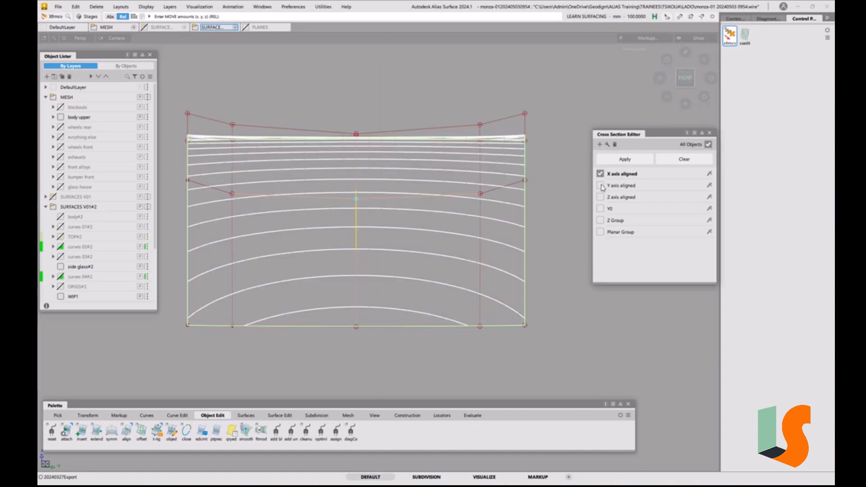
{"action": "left_click", "coordinate": [600, 186]}
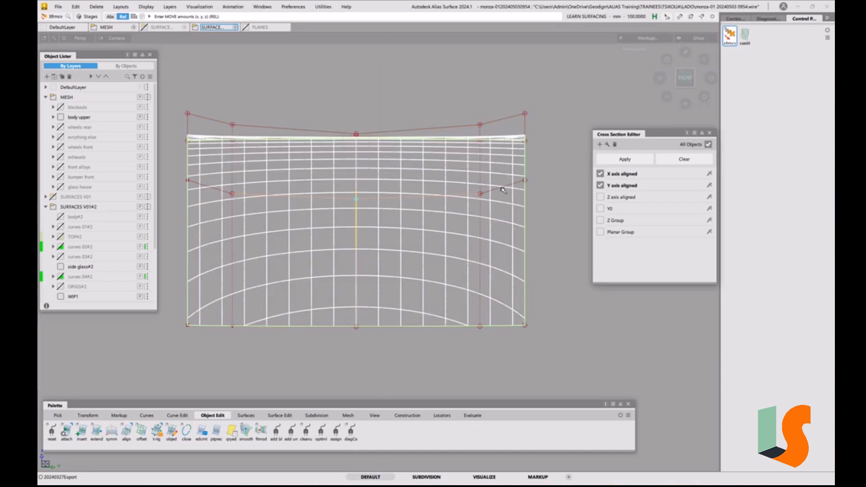
{"action": "key", "text": "shift+alt"}
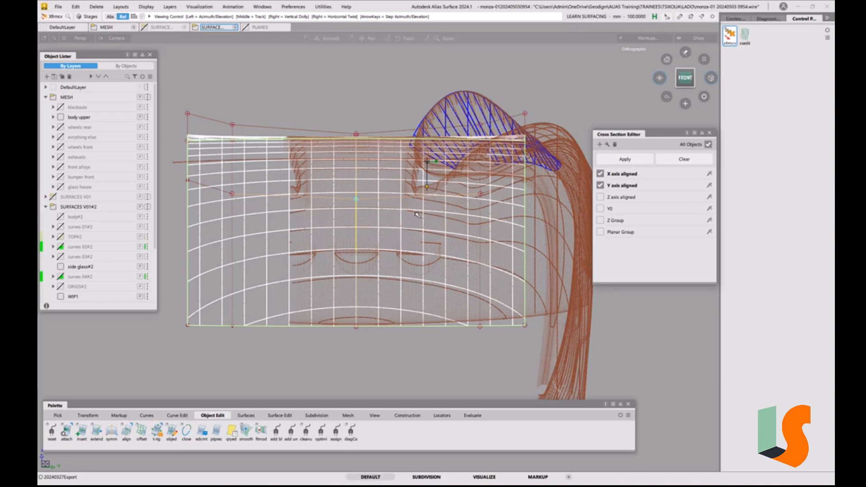
{"action": "left_click_drag", "start_coordinate": [377, 189], "coordinate": [363, 212], "text": "alt+shift"}
{"action": "left_click_drag", "start_coordinate": [401, 254], "coordinate": [400, 203], "text": "ctrl+shift"}
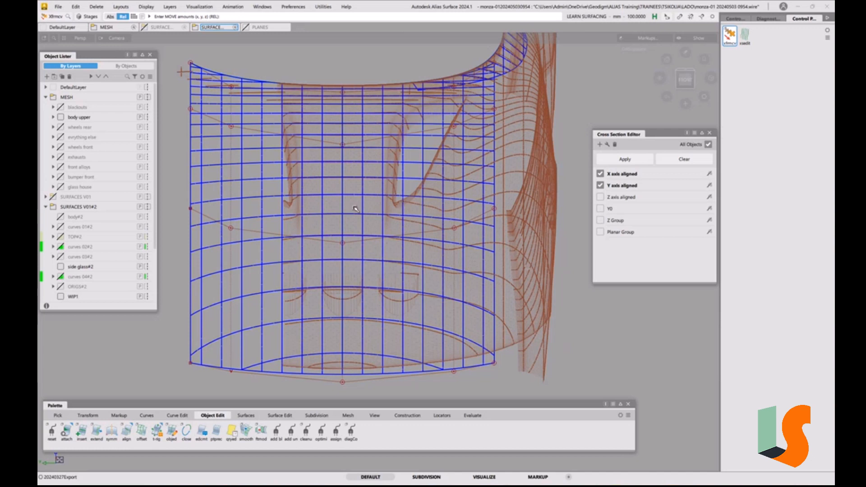
{"action": "left_click_drag", "start_coordinate": [391, 173], "coordinate": [489, 194], "text": "alt+shift"}
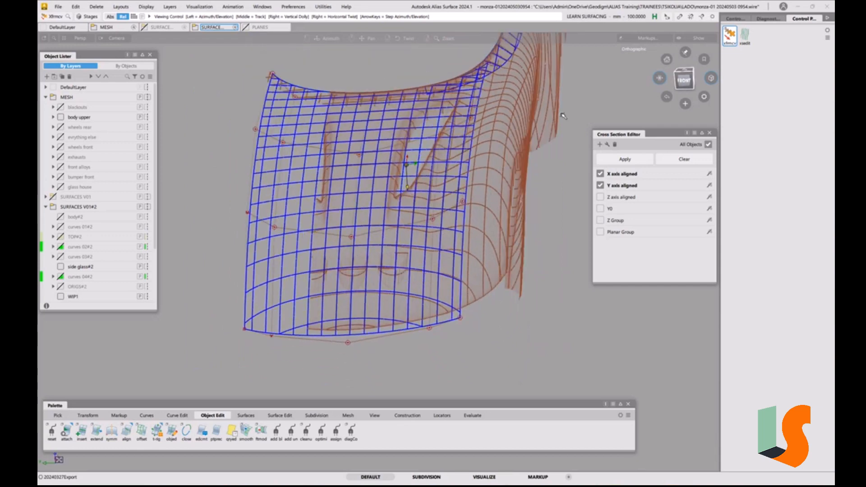
{"action": "left_click", "coordinate": [679, 80]}
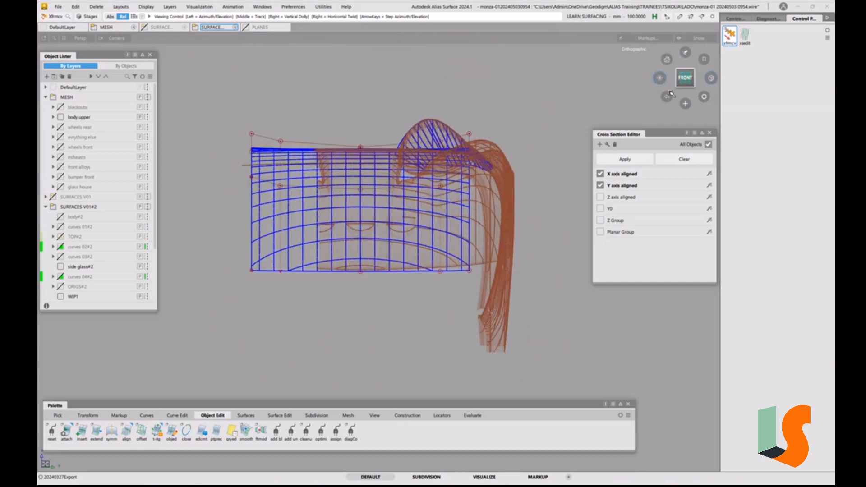
{"action": "left_click", "coordinate": [710, 133]}
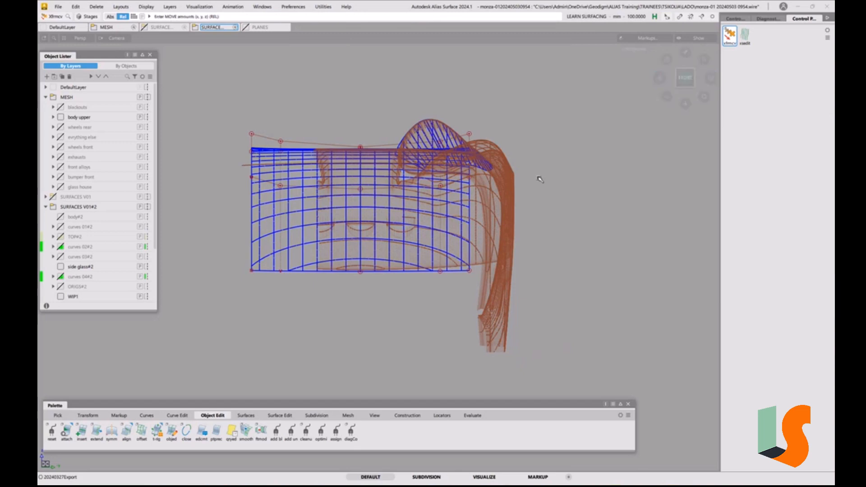
Compare the hood's section lines with the body upper mesh along its side edge, nose and windscreen opening, viewed from the car's left
{"action": "left_click_drag", "start_coordinate": [537, 178], "coordinate": [437, 228], "text": "alt+shift"}
{"action": "right_click_drag", "start_coordinate": [436, 228], "coordinate": [469, 233], "text": "alt+shift"}
{"action": "middle_click_drag", "start_coordinate": [469, 233], "coordinate": [429, 224], "text": "alt+shift"}
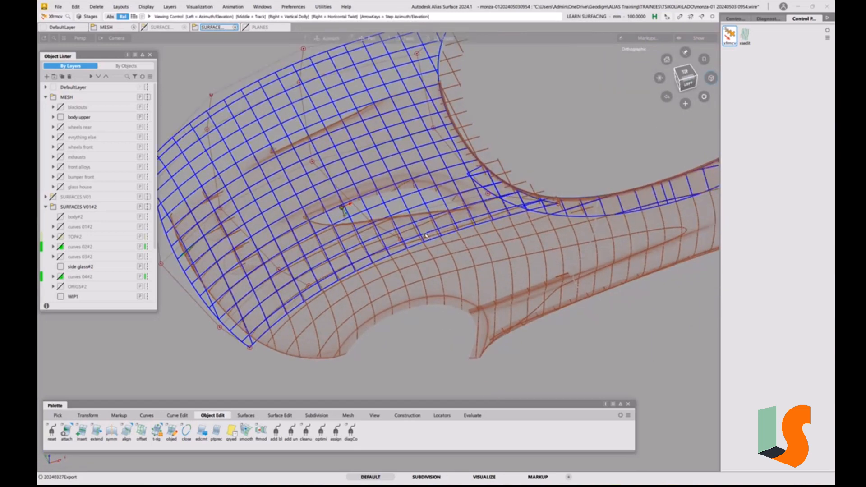
{"action": "left_click_drag", "start_coordinate": [429, 224], "coordinate": [460, 202], "text": "alt+shift"}
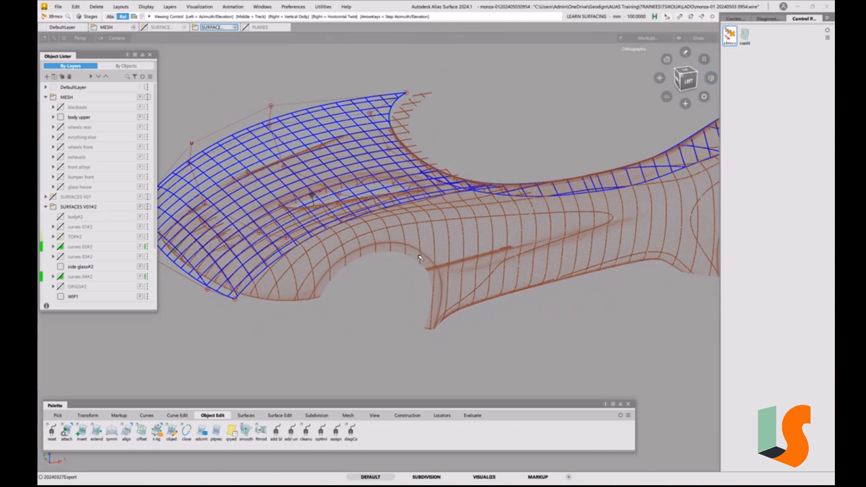
{"action": "mouse_move", "coordinate": [434, 270]}
{"action": "left_mouse_down", "text": "alt+shift"}
{"action": "mouse_move", "coordinate": [383, 270]}
{"action": "mouse_move", "coordinate": [427, 285]}
{"action": "left_mouse_up", "text": "alt+shift"}
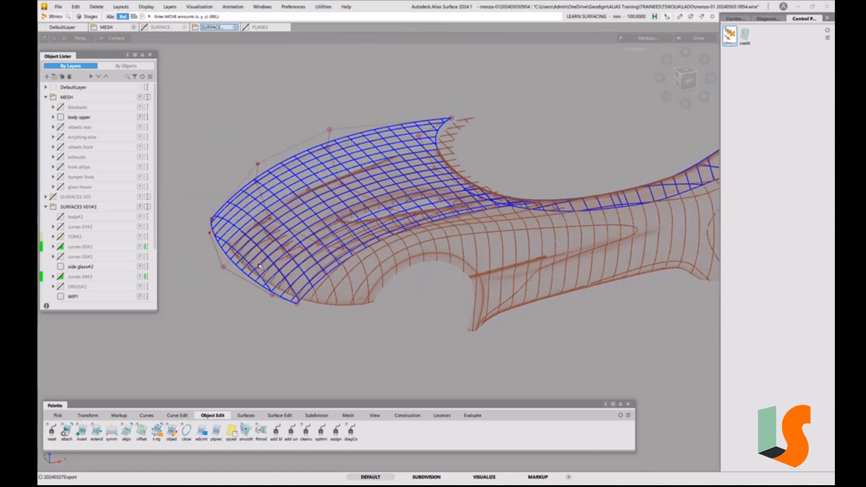
{"action": "left_click_drag", "start_coordinate": [327, 256], "coordinate": [324, 281], "text": "alt+shift"}
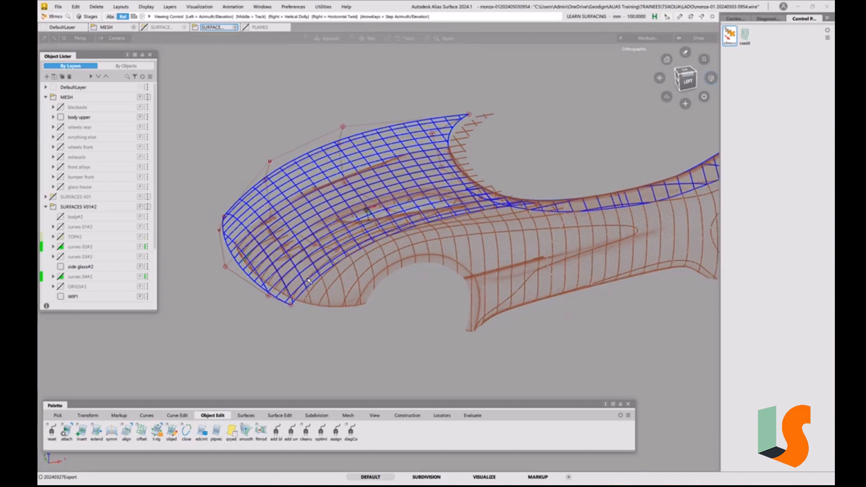
{"action": "right_click_drag", "start_coordinate": [324, 280], "coordinate": [339, 271], "text": "alt+shift"}
{"action": "left_click_drag", "start_coordinate": [339, 271], "coordinate": [333, 254], "text": "alt+shift"}
{"action": "middle_click_drag", "start_coordinate": [368, 231], "coordinate": [337, 266], "text": "alt+shift"}
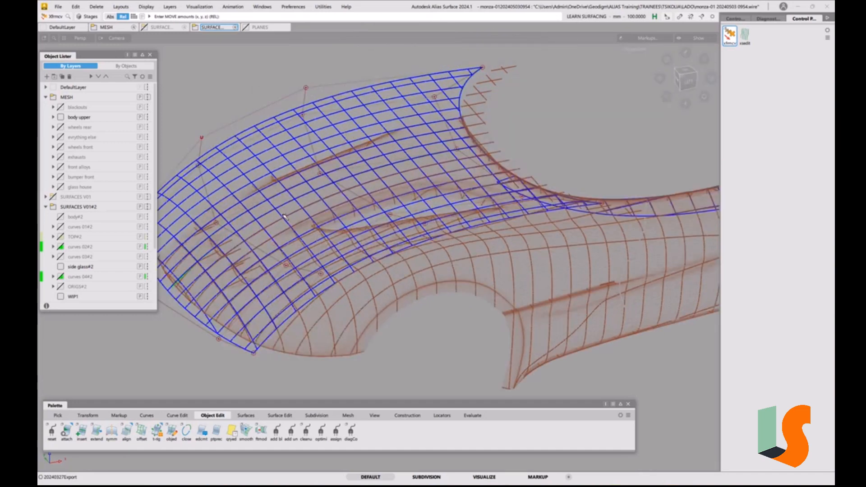
{"action": "left_click_drag", "start_coordinate": [525, 192], "coordinate": [448, 196], "text": "alt+shift"}
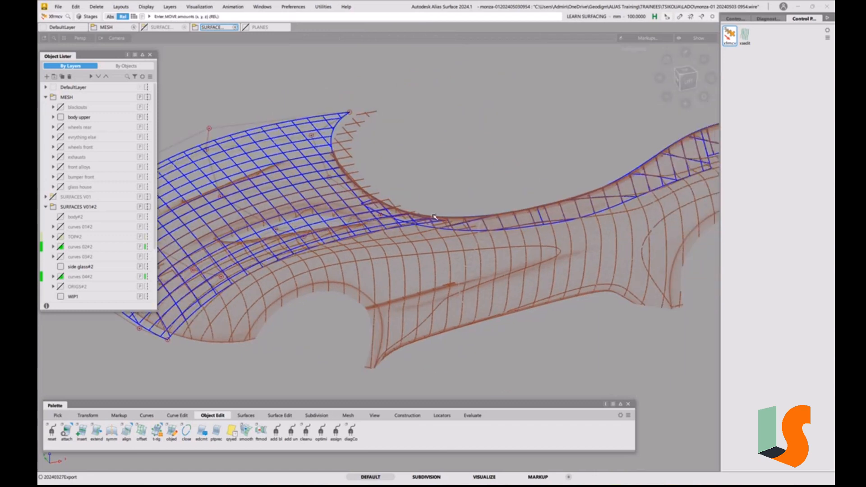
{"action": "left_click_drag", "start_coordinate": [445, 199], "coordinate": [508, 222], "text": "alt+shift"}
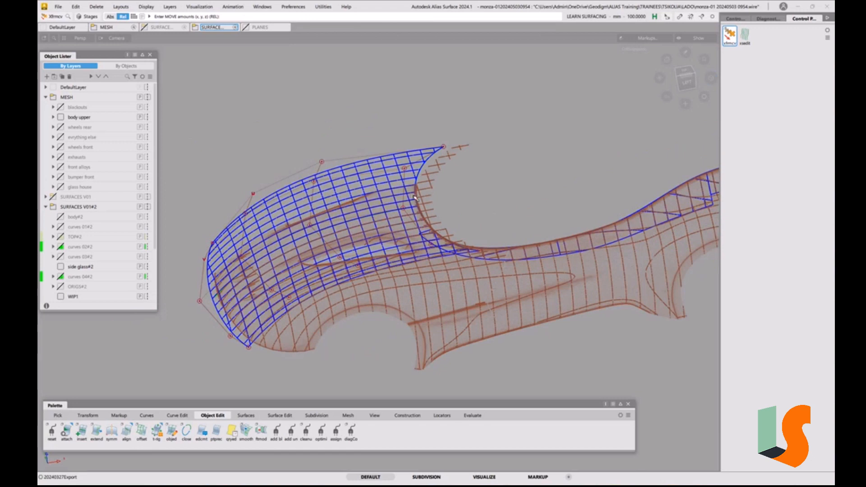
{"action": "left_click_drag", "start_coordinate": [500, 265], "coordinate": [297, 318], "text": "alt+shift"}
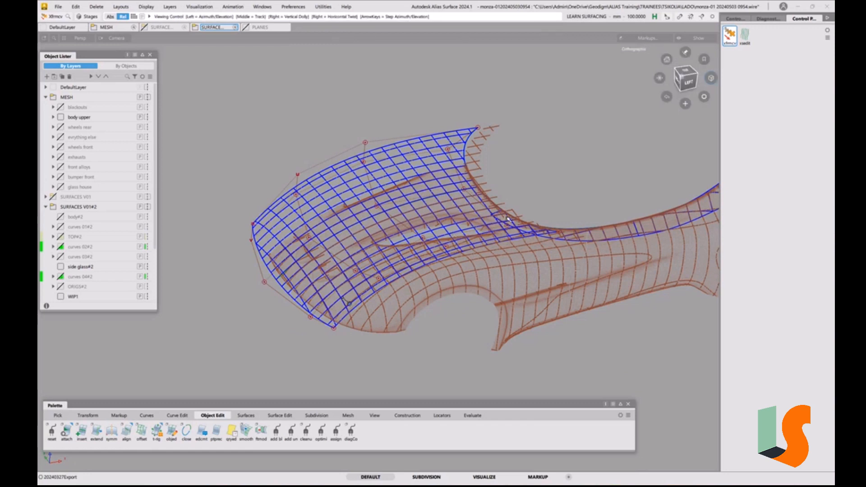
{"action": "mouse_move", "coordinate": [498, 220]}
{"action": "left_mouse_down", "text": "alt+shift"}
{"action": "mouse_move", "coordinate": [456, 212]}
{"action": "mouse_move", "coordinate": [468, 244]}
{"action": "mouse_move", "coordinate": [578, 161]}
{"action": "mouse_move", "coordinate": [553, 196]}
{"action": "mouse_move", "coordinate": [510, 215]}
{"action": "mouse_move", "coordinate": [515, 204]}
{"action": "mouse_move", "coordinate": [495, 220]}
{"action": "left_mouse_up", "text": "alt+shift"}
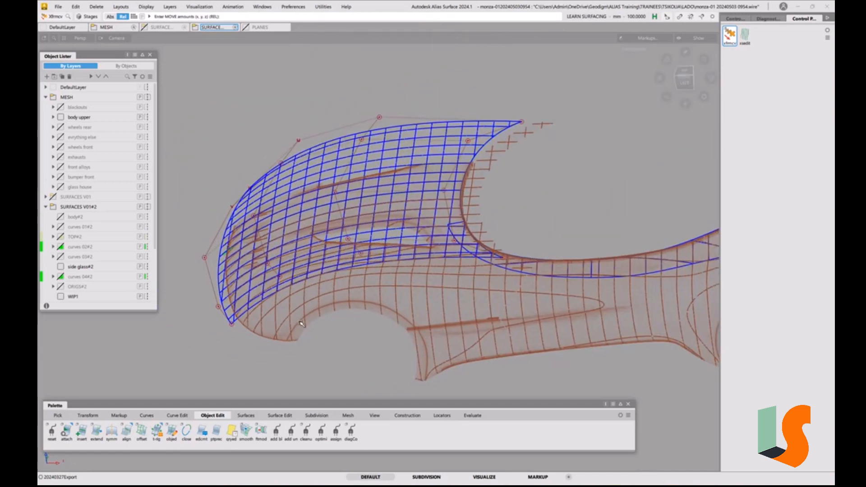
{"action": "left_click_drag", "start_coordinate": [301, 324], "coordinate": [214, 300], "text": "alt+shift"}
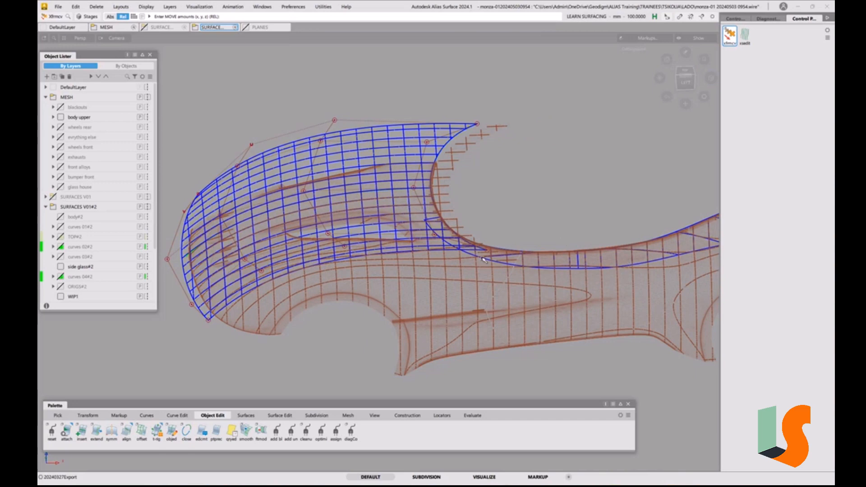
{"action": "left_click_drag", "start_coordinate": [442, 246], "coordinate": [373, 171], "text": "alt+shift"}
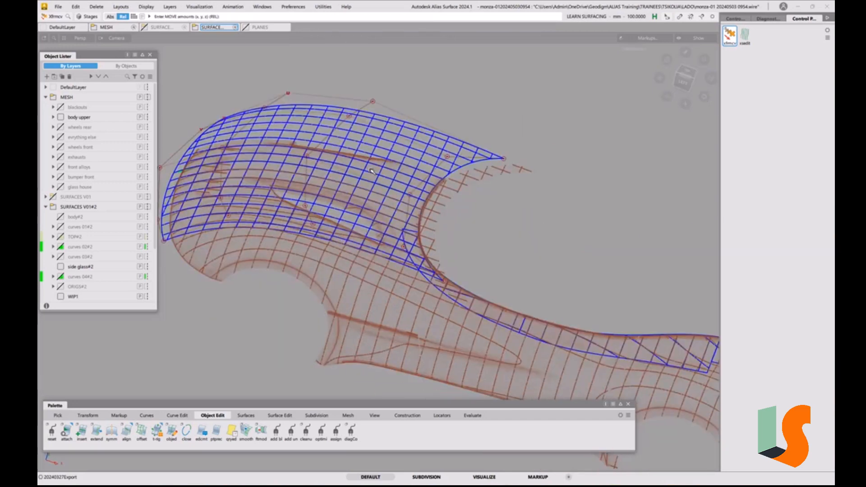
Examine the hood's rear corner, where it meets the side glass surfaces and the mesh around the cockpit opening
{"action": "key", "text": "5"}
{"action": "key", "text": "5"}
{"action": "mouse_move", "coordinate": [409, 236]}
{"action": "left_mouse_down", "text": "alt+shift"}
{"action": "mouse_move", "coordinate": [454, 201]}
{"action": "mouse_move", "coordinate": [466, 212]}
{"action": "mouse_move", "coordinate": [390, 184]}
{"action": "left_mouse_up", "text": "alt+shift"}
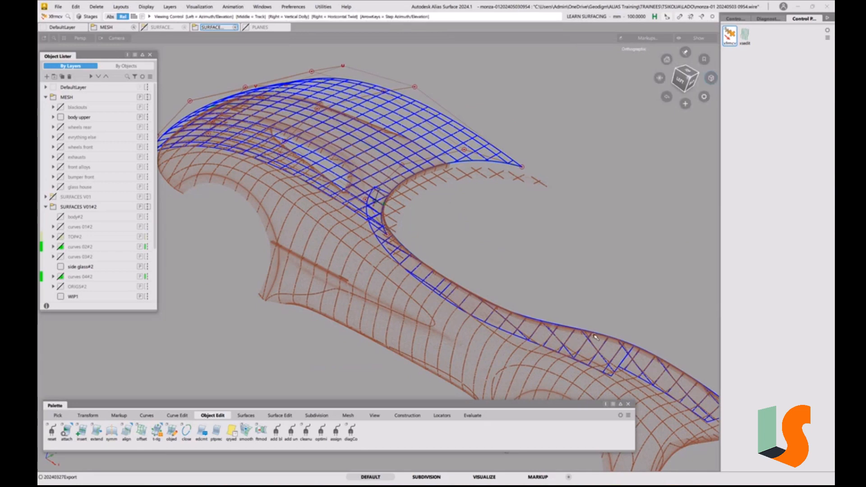
{"action": "left_click_drag", "start_coordinate": [578, 341], "coordinate": [560, 313], "text": "alt+shift"}
{"action": "middle_click_drag", "start_coordinate": [560, 313], "coordinate": [586, 355], "text": "alt+shift"}
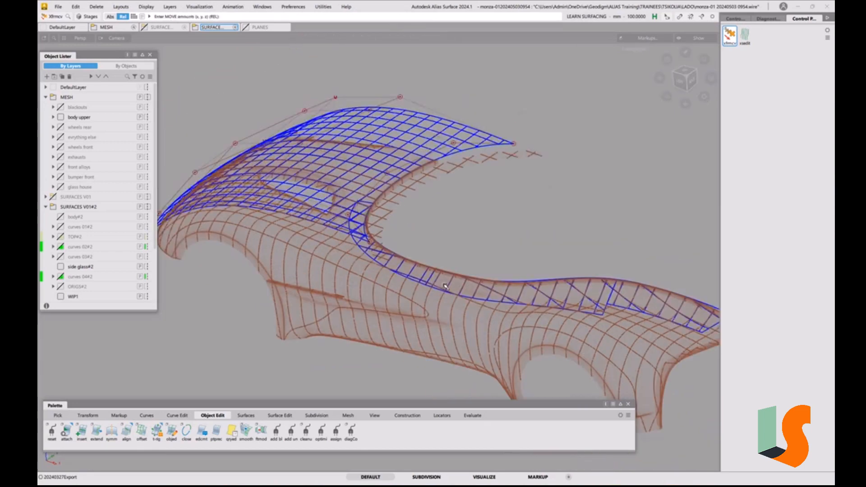
{"action": "right_click_drag", "start_coordinate": [396, 237], "coordinate": [407, 160], "text": "alt+shift"}
{"action": "left_click_drag", "start_coordinate": [377, 213], "coordinate": [415, 213], "text": "alt+shift"}
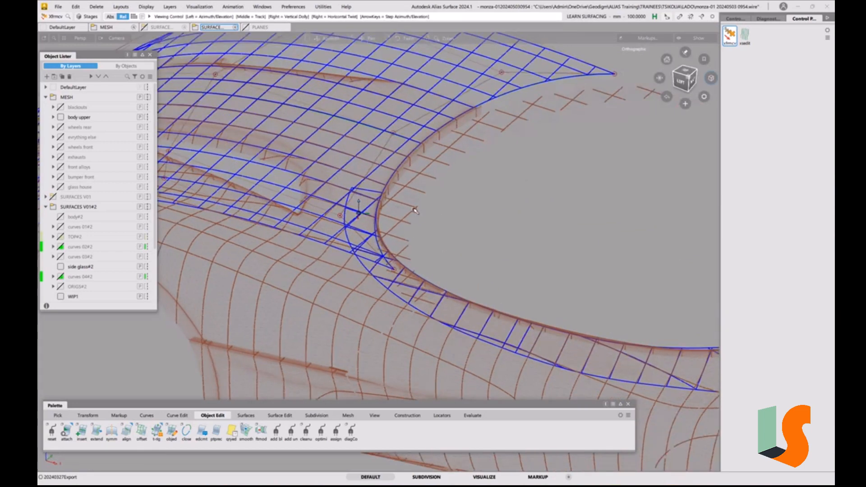
{"action": "middle_click_drag", "start_coordinate": [416, 212], "coordinate": [465, 248], "text": "alt+shift"}
{"action": "mouse_move", "coordinate": [443, 214]}
{"action": "right_mouse_down", "text": "alt+shift"}
{"action": "mouse_move", "coordinate": [429, 163]}
{"action": "mouse_move", "coordinate": [442, 229]}
{"action": "right_mouse_up", "text": "alt+shift"}
{"action": "middle_click_drag", "start_coordinate": [341, 182], "coordinate": [439, 200], "text": "alt+shift"}
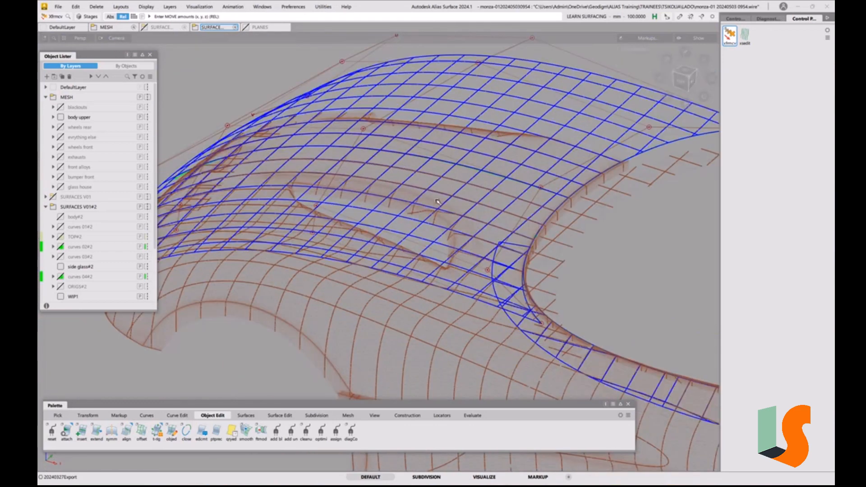
{"action": "left_click_drag", "start_coordinate": [439, 200], "coordinate": [412, 202], "text": "ctrl+shift"}
Isolate the hood surface and display its curvature combs in U, checking them from several angles
{"action": "left_click", "coordinate": [510, 115]}
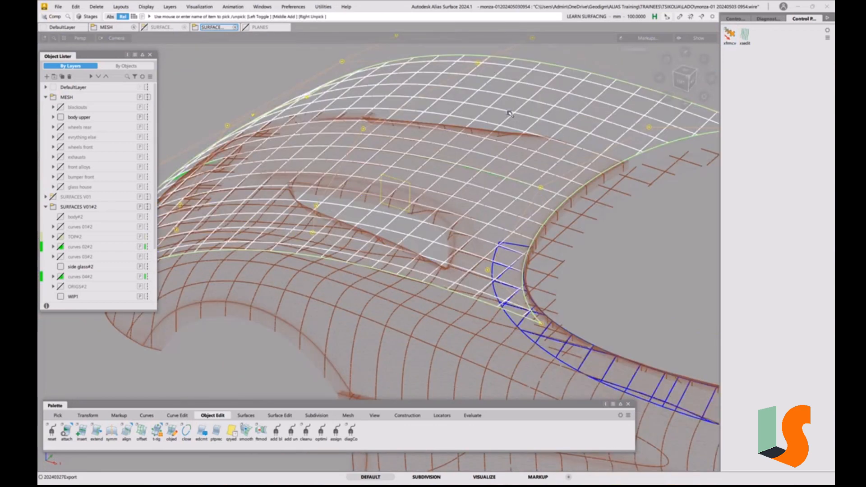
{"action": "key", "text": "alt+h"}
{"action": "right_click_drag", "start_coordinate": [510, 114], "coordinate": [523, 176], "text": "alt+shift"}
{"action": "left_click_drag", "start_coordinate": [523, 176], "coordinate": [579, 203], "text": "alt+shift"}
{"action": "left_click", "coordinate": [735, 19]}
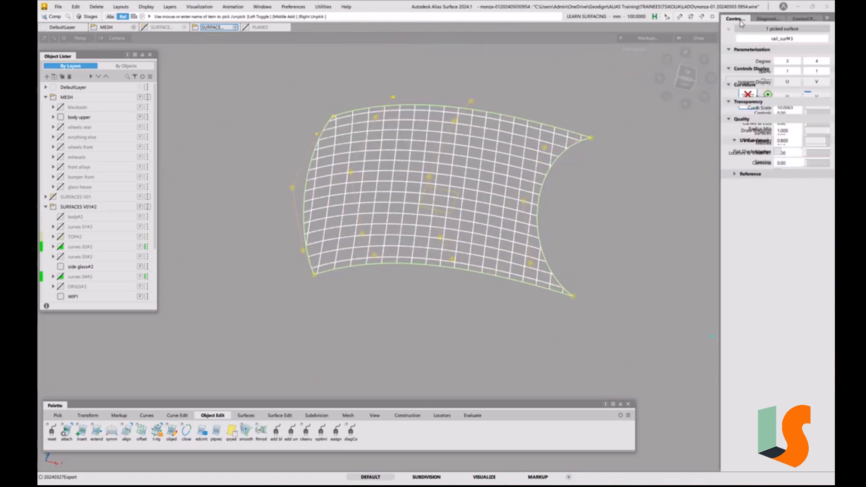
{"action": "left_click", "coordinate": [786, 157]}
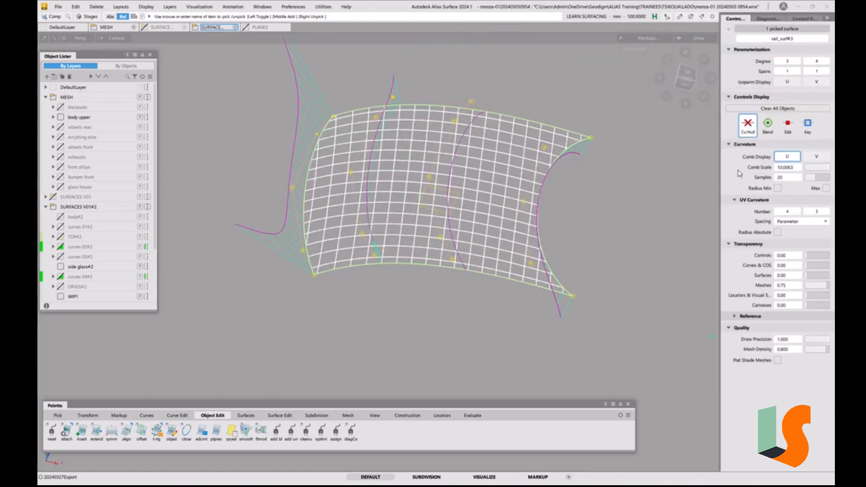
{"action": "left_click_drag", "start_coordinate": [553, 222], "coordinate": [580, 202], "text": "alt+shift"}
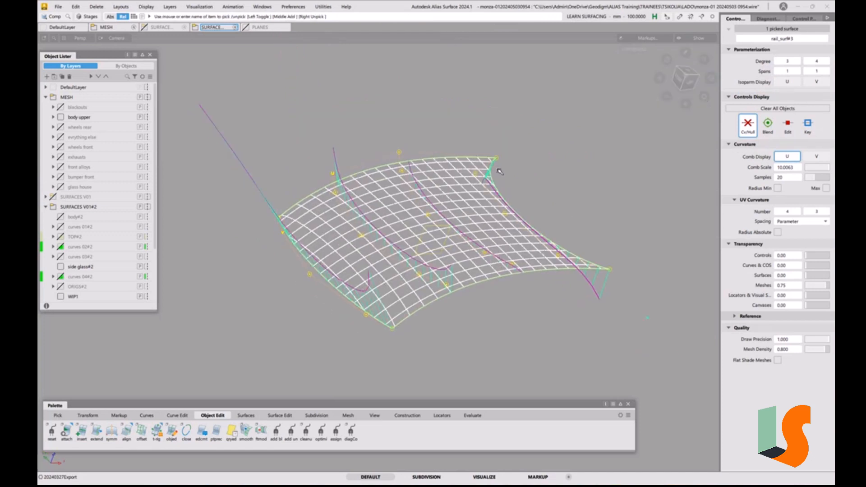
{"action": "left_click_drag", "start_coordinate": [499, 202], "coordinate": [456, 233], "text": "alt+shift"}
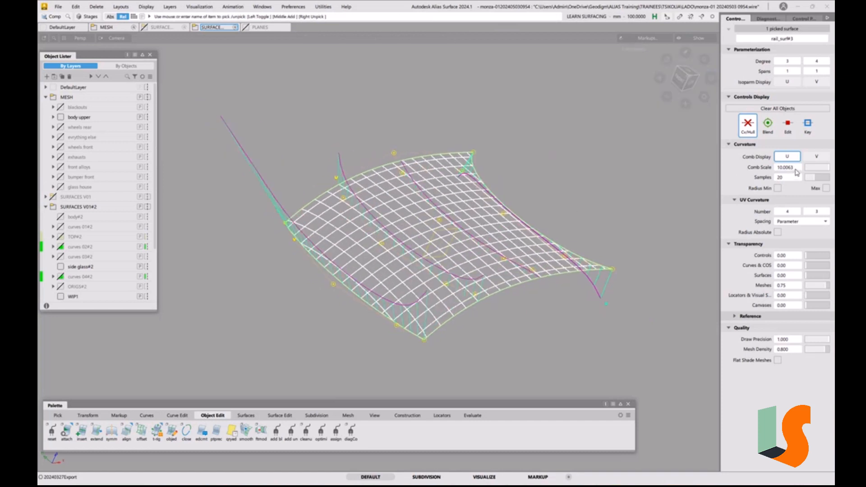
{"action": "left_click_drag", "start_coordinate": [426, 250], "coordinate": [478, 198], "text": "alt+shift"}
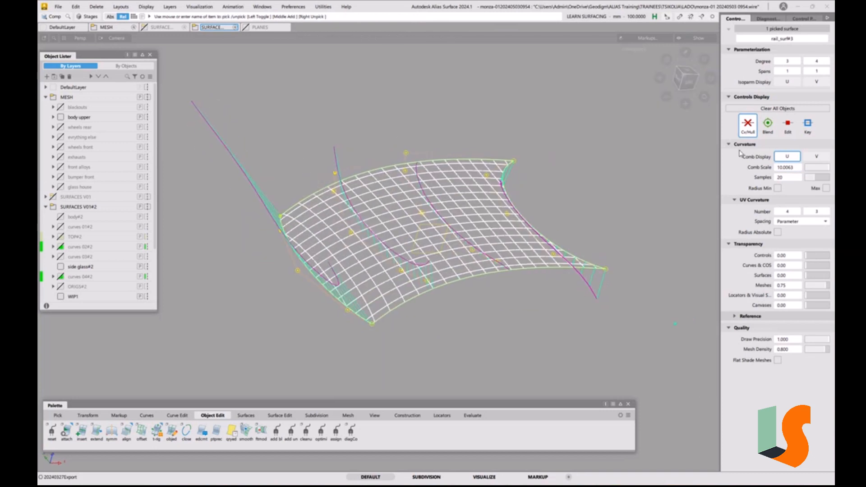
Switch the hood's curvature combs from U to V with 5 combs in that direction, and inspect their flow along the surface
{"action": "left_click", "coordinate": [817, 157]}
{"action": "left_click_drag", "start_coordinate": [555, 217], "coordinate": [561, 188], "text": "alt+shift"}
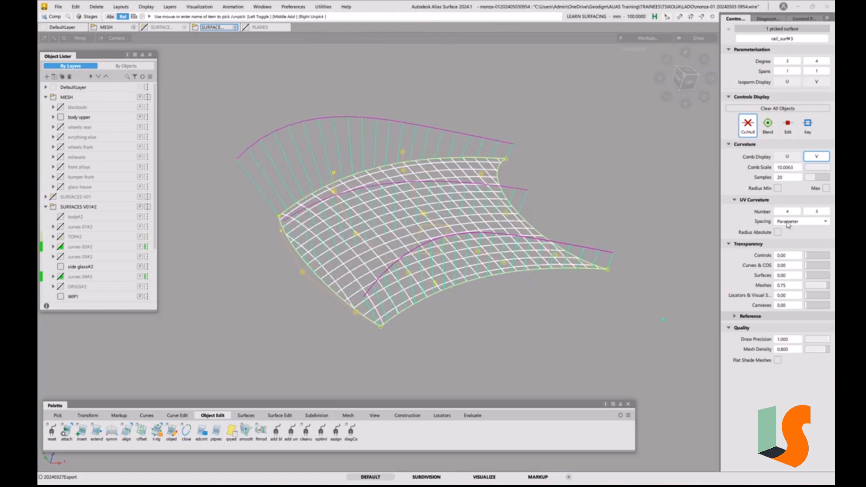
{"action": "left_click_drag", "start_coordinate": [397, 231], "coordinate": [449, 290], "text": "alt+shift"}
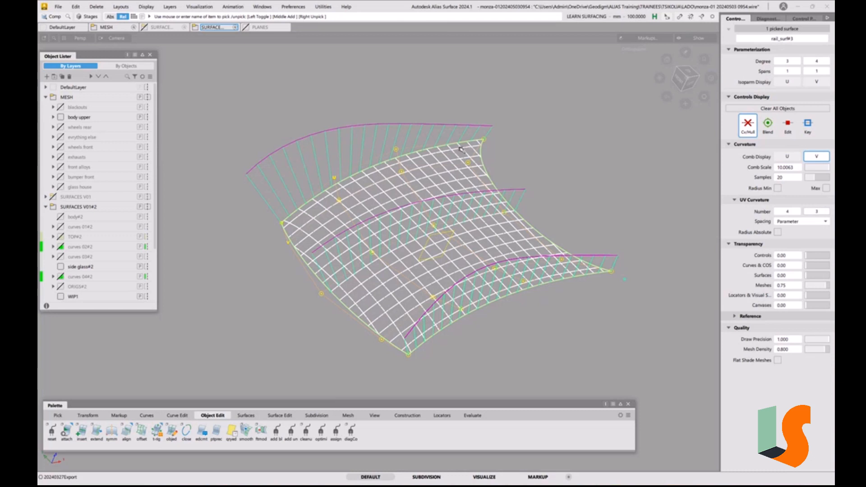
{"action": "left_click", "coordinate": [827, 212]}
{"action": "left_click", "coordinate": [827, 212]}
{"action": "left_click_drag", "start_coordinate": [570, 255], "coordinate": [435, 228], "text": "alt+shift"}
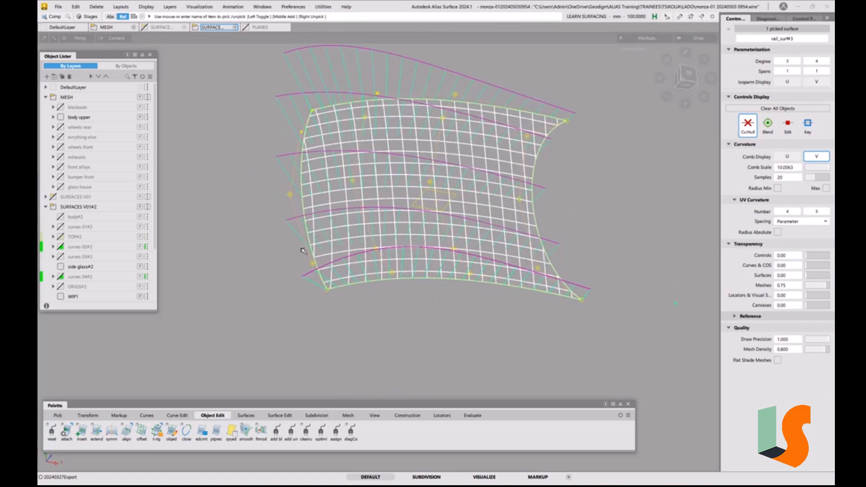
{"action": "left_click_drag", "start_coordinate": [377, 242], "coordinate": [363, 280], "text": "alt+shift"}
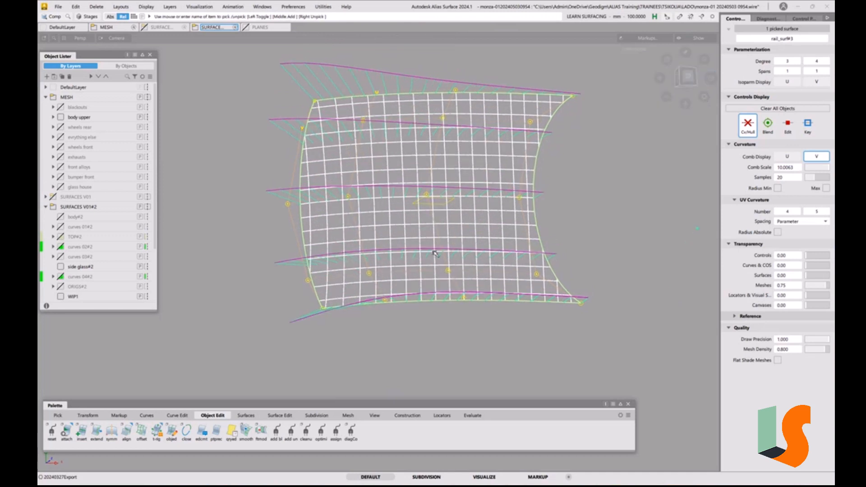
{"action": "left_click_drag", "start_coordinate": [435, 253], "coordinate": [378, 276], "text": "alt+shift"}
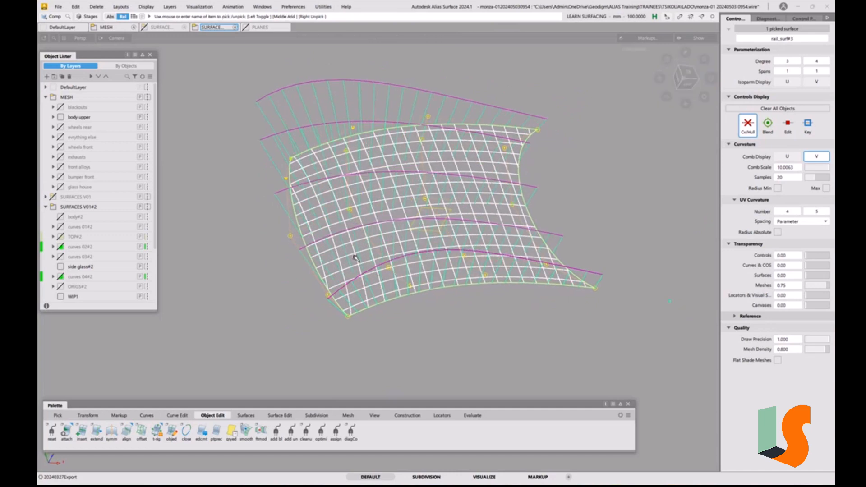
Check the flow of the hood's V curvature combs from several angles and turn the comb display off
{"action": "left_click_drag", "start_coordinate": [466, 233], "coordinate": [483, 213], "text": "alt+shift"}
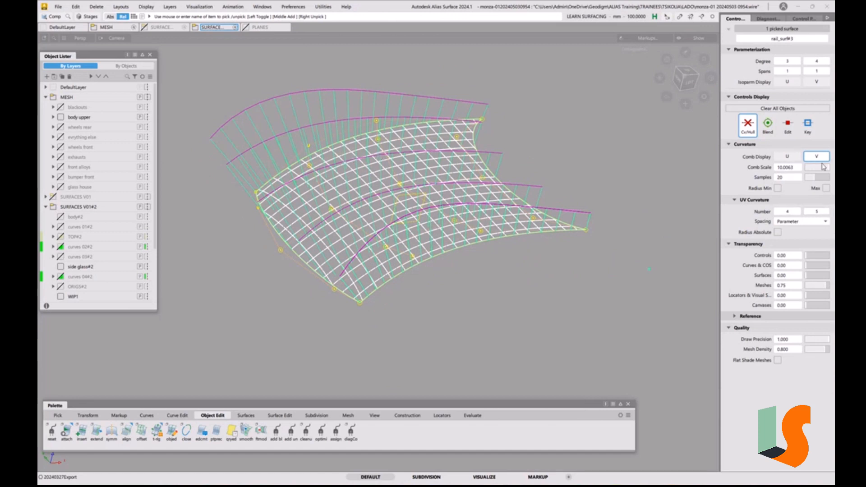
{"action": "key", "text": "shift+alt"}
{"action": "left_click_drag", "start_coordinate": [368, 229], "coordinate": [270, 246], "text": "alt+shift"}
{"action": "left_click_drag", "start_coordinate": [287, 197], "coordinate": [240, 282], "text": "alt+shift"}
{"action": "left_click_drag", "start_coordinate": [360, 174], "coordinate": [514, 261], "text": "alt+shift"}
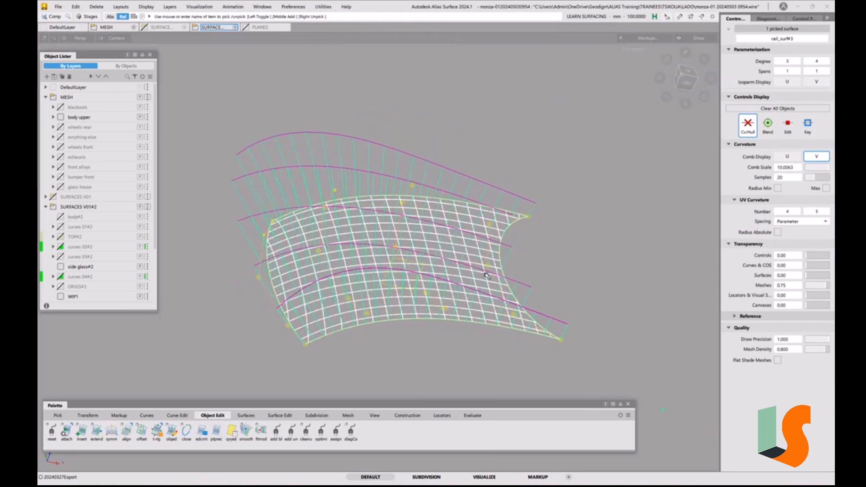
{"action": "left_click_drag", "start_coordinate": [508, 226], "coordinate": [484, 239], "text": "alt+shift"}
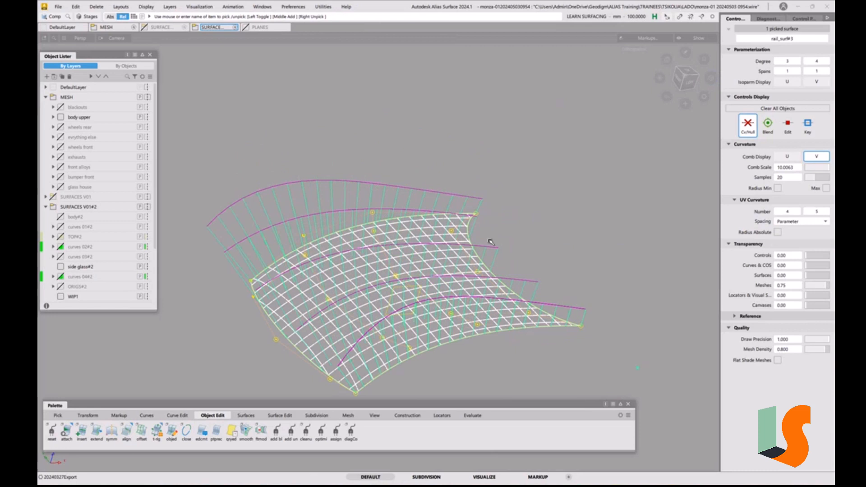
{"action": "left_click", "coordinate": [817, 156]}
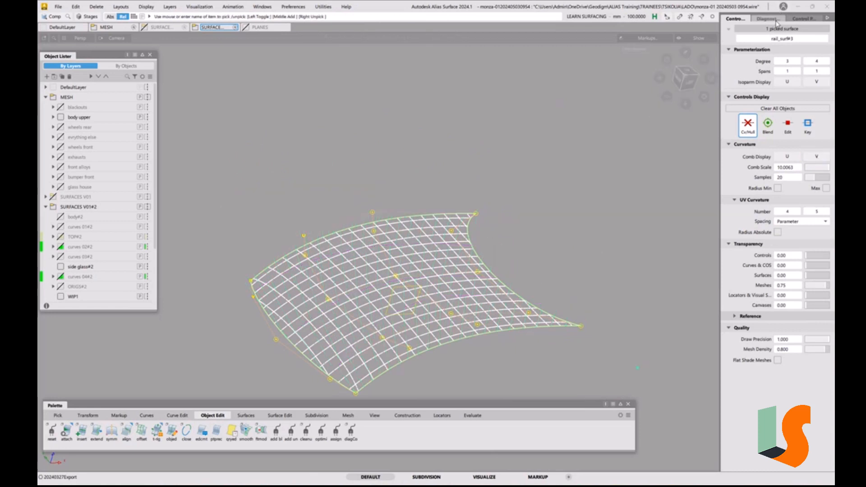
Shade the isolated hood with the Iso Angle diagnostic and inspect its bands in perspective and from the top
{"action": "left_click", "coordinate": [768, 19]}
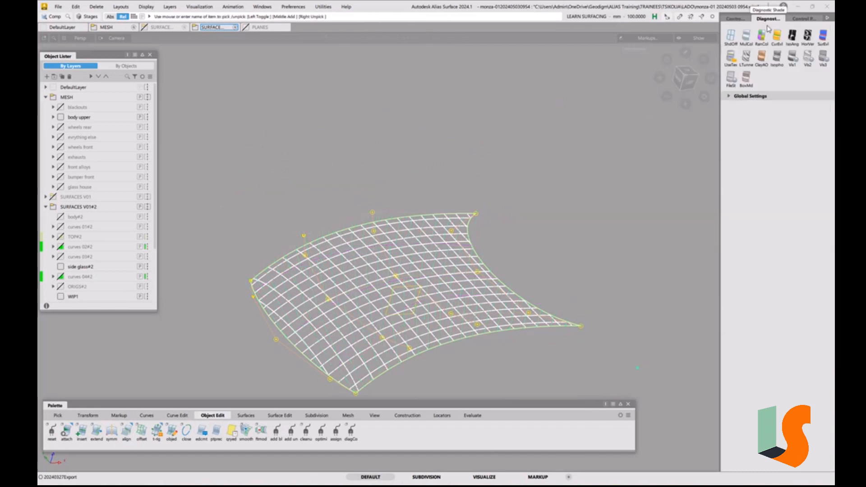
{"action": "left_click", "coordinate": [792, 38]}
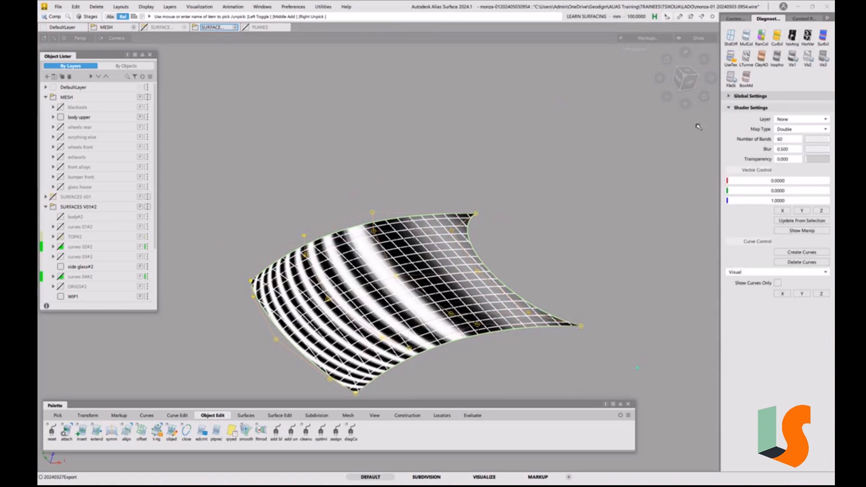
{"action": "mouse_move", "coordinate": [595, 210]}
{"action": "left_mouse_down", "text": "alt+shift"}
{"action": "mouse_move", "coordinate": [557, 253]}
{"action": "mouse_move", "coordinate": [557, 266]}
{"action": "mouse_move", "coordinate": [608, 267]}
{"action": "mouse_move", "coordinate": [620, 254]}
{"action": "left_mouse_up", "text": "alt+shift"}
{"action": "left_click", "coordinate": [687, 76]}
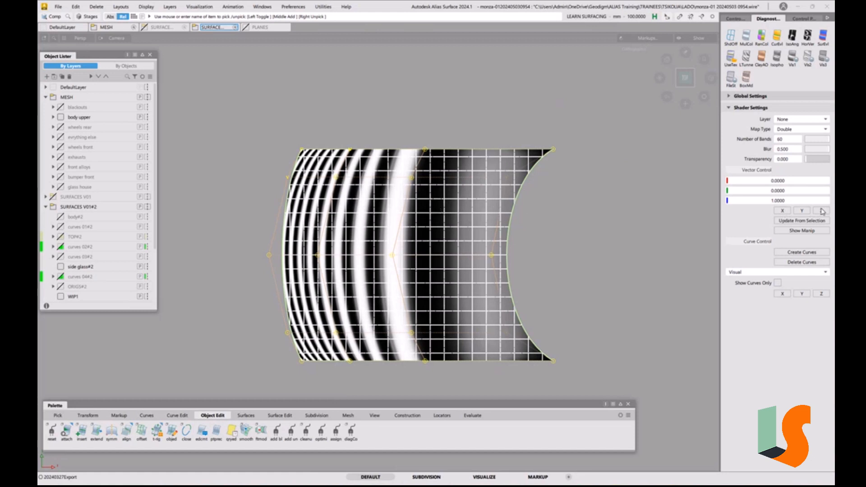
Compare the hood's Iso Angle bands along the X and Y vectors, setting the number of bands to 67
{"action": "left_click", "coordinate": [783, 211]}
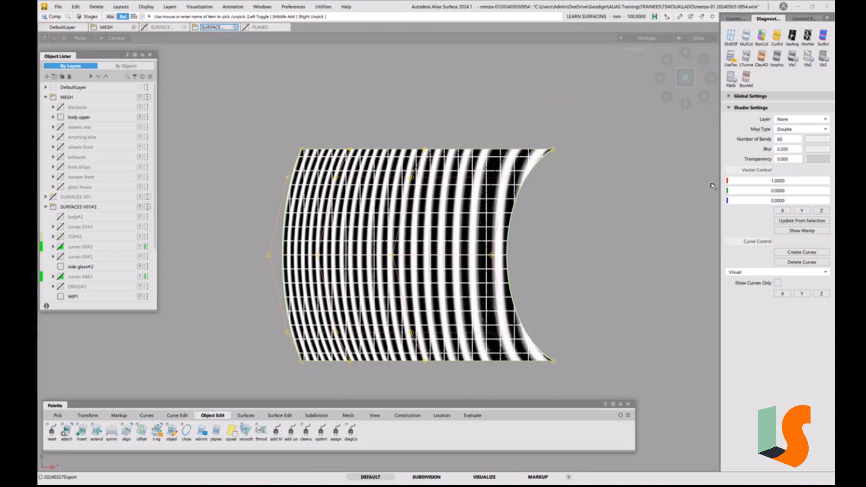
{"action": "left_click", "coordinate": [808, 211]}
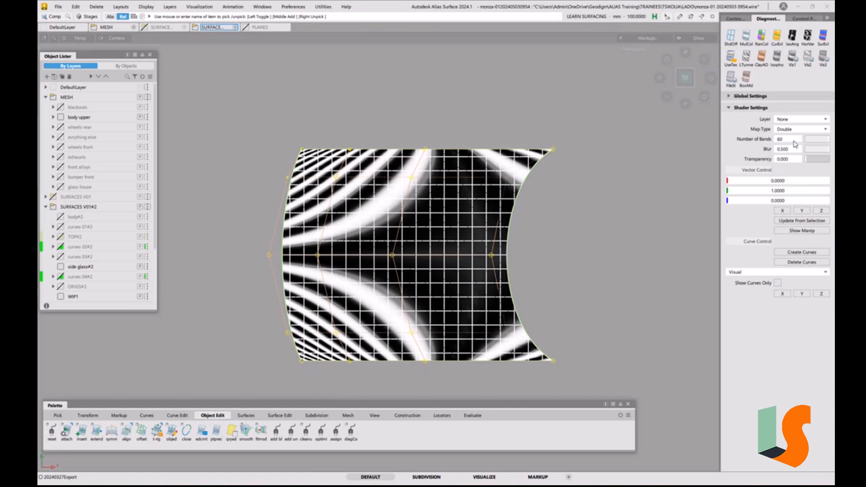
{"action": "left_click_drag", "start_coordinate": [793, 139], "coordinate": [815, 137]}
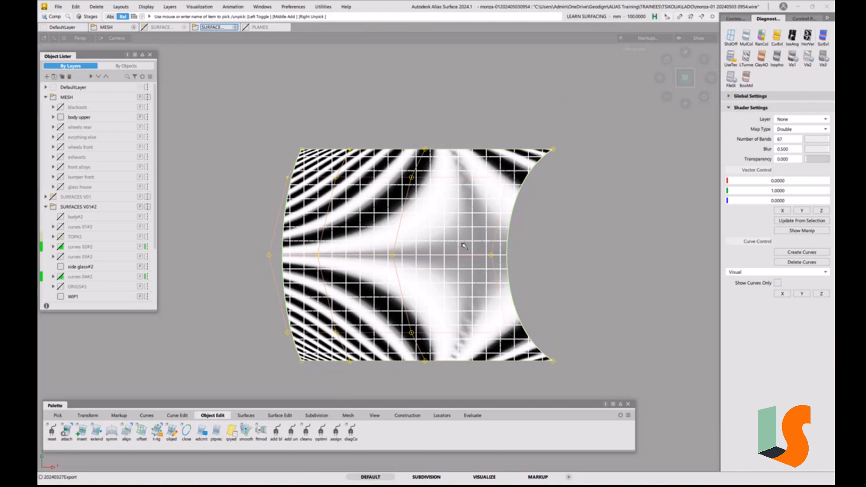
Inspect the hood's reflections with the Horizontal/Vertical and User Defined Texture diagnostic shaders from different angles
{"action": "left_click", "coordinate": [807, 35]}
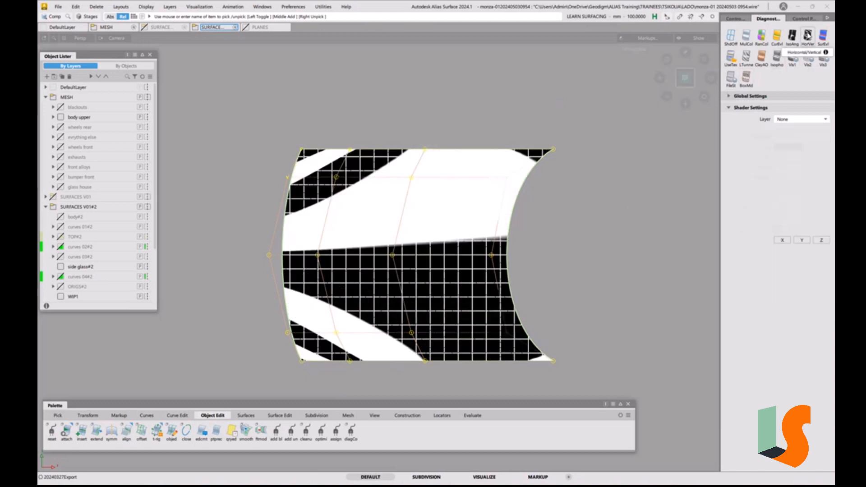
{"action": "mouse_move", "coordinate": [501, 270]}
{"action": "left_mouse_down", "text": "alt+shift"}
{"action": "mouse_move", "coordinate": [514, 220]}
{"action": "mouse_move", "coordinate": [418, 235]}
{"action": "mouse_move", "coordinate": [452, 282]}
{"action": "mouse_move", "coordinate": [625, 182]}
{"action": "left_mouse_up", "text": "alt+shift"}
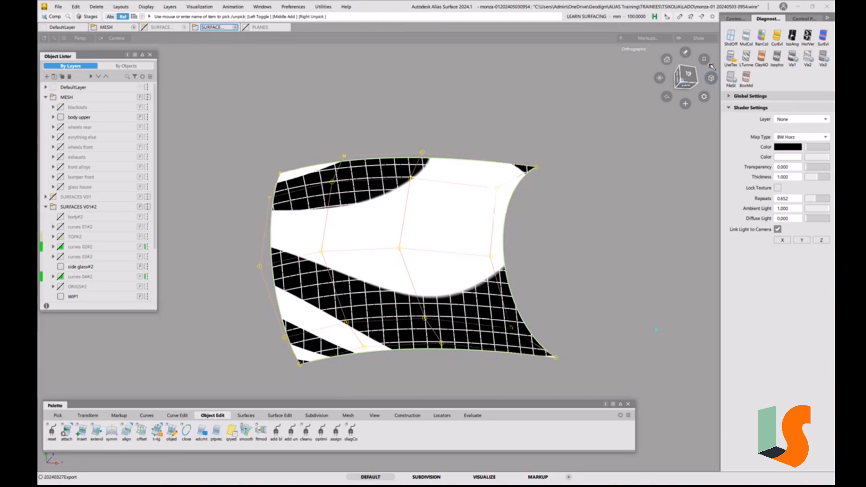
{"action": "left_click", "coordinate": [731, 58]}
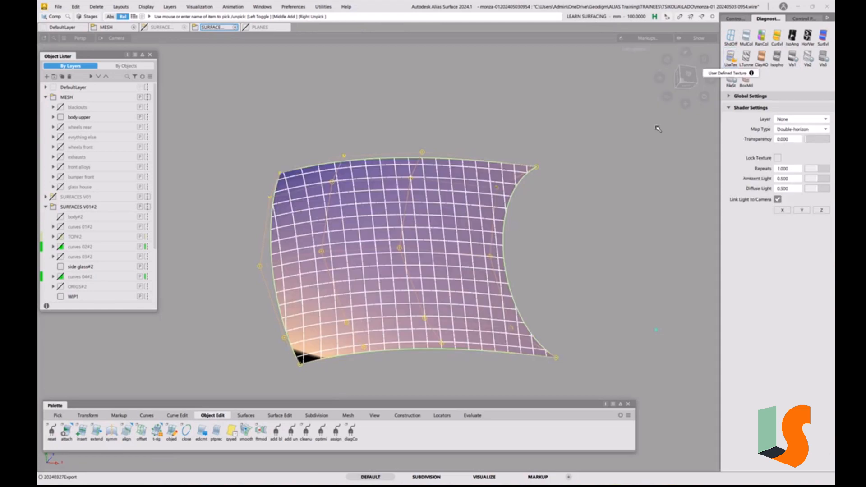
{"action": "mouse_move", "coordinate": [555, 235]}
{"action": "left_mouse_down", "text": "alt+shift"}
{"action": "mouse_move", "coordinate": [528, 251]}
{"action": "mouse_move", "coordinate": [548, 269]}
{"action": "mouse_move", "coordinate": [553, 262]}
{"action": "left_mouse_up", "text": "alt+shift"}
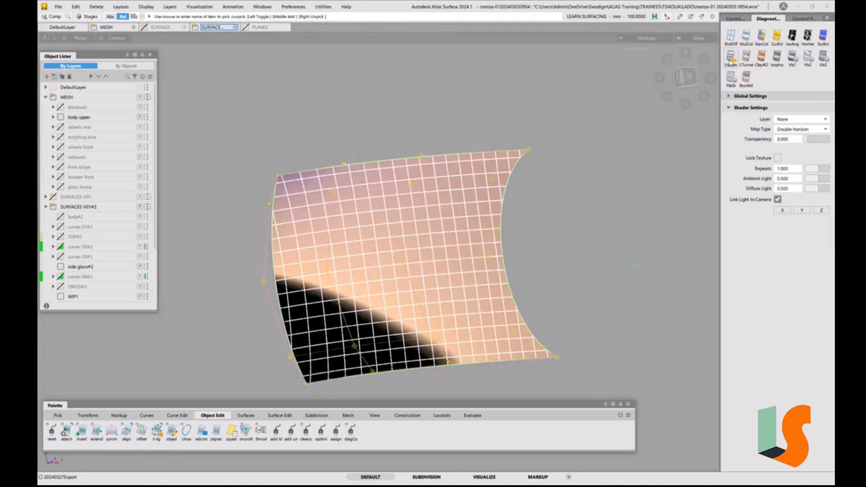
{"action": "left_click_drag", "start_coordinate": [628, 217], "coordinate": [565, 163], "text": "alt+shift"}
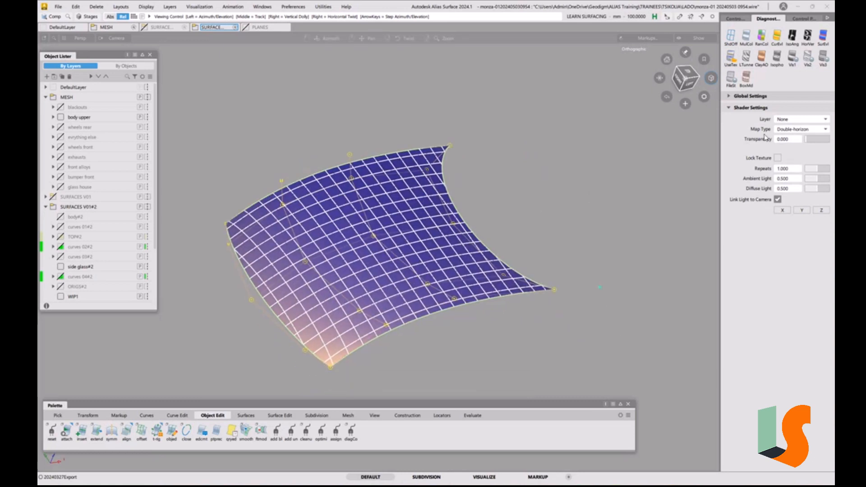
Compare the hood's reflections using the Showroom, Photo-Horizon and Shade-Sky map types
{"action": "left_click", "coordinate": [802, 129]}
{"action": "left_click", "coordinate": [795, 141]}
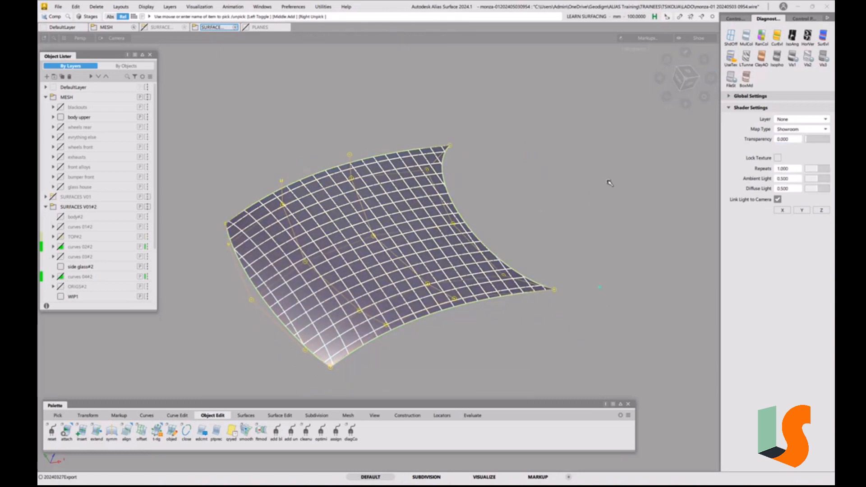
{"action": "mouse_move", "coordinate": [609, 181]}
{"action": "left_mouse_down", "text": "alt+shift"}
{"action": "mouse_move", "coordinate": [588, 205]}
{"action": "mouse_move", "coordinate": [604, 234]}
{"action": "left_mouse_up", "text": "alt+shift"}
{"action": "left_click", "coordinate": [800, 130]}
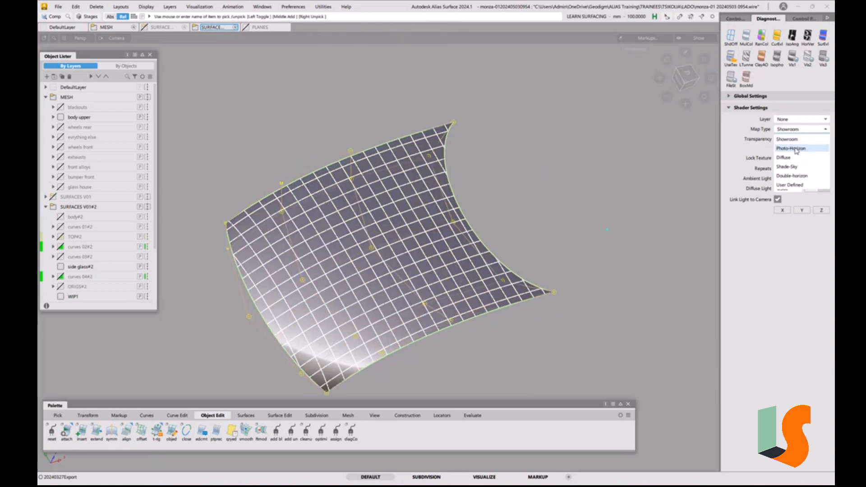
{"action": "left_click", "coordinate": [792, 149]}
{"action": "left_click", "coordinate": [797, 131]}
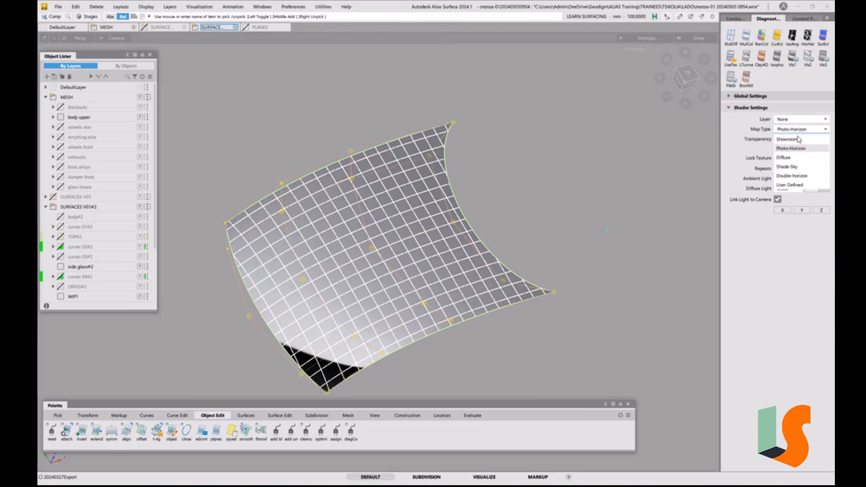
{"action": "left_click", "coordinate": [787, 167]}
{"action": "mouse_move", "coordinate": [578, 178]}
{"action": "left_mouse_down", "text": "alt+shift"}
{"action": "mouse_move", "coordinate": [554, 268]}
{"action": "mouse_move", "coordinate": [572, 185]}
{"action": "mouse_move", "coordinate": [562, 166]}
{"action": "left_mouse_up", "text": "alt+shift"}
Bring back the hidden body upper mesh and side glass surfaces, and turn the hood's diagnostic shading off
{"action": "key", "text": "ctrl+h"}
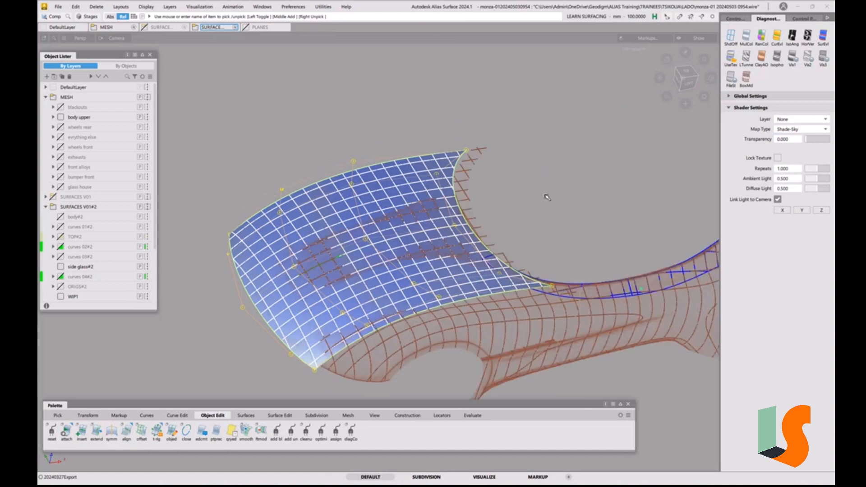
{"action": "left_click_drag", "start_coordinate": [507, 217], "coordinate": [574, 188], "text": "alt+shift"}
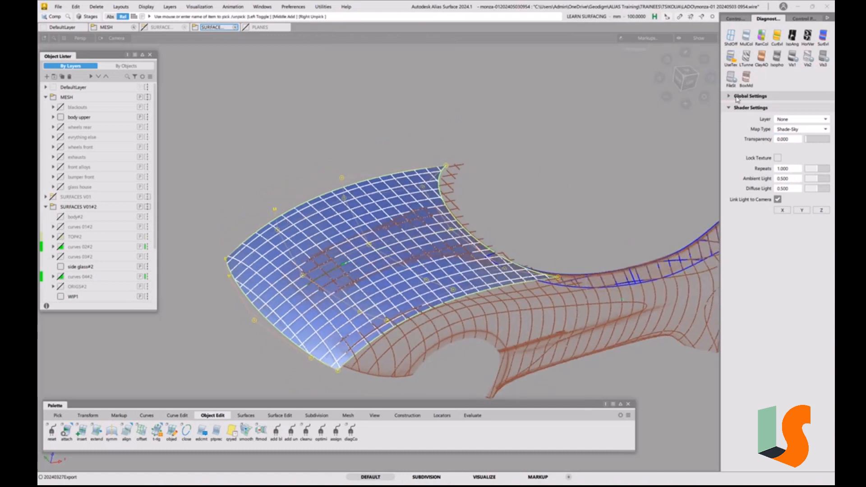
{"action": "left_click", "coordinate": [731, 35]}
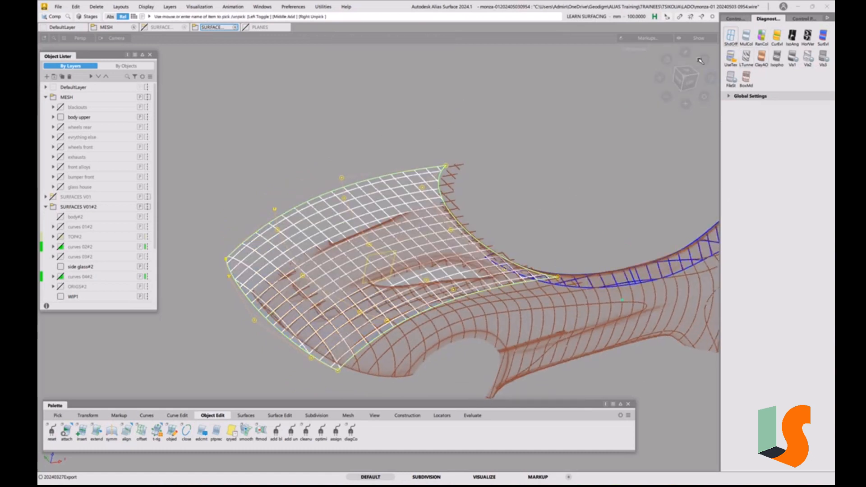
Unpick the hood and examine its rear corner, where it overlaps the front end of the side glass surface
{"action": "right_click_drag", "start_coordinate": [483, 245], "coordinate": [488, 241], "text": "alt+shift"}
{"action": "middle_click_drag", "start_coordinate": [488, 241], "coordinate": [479, 189], "text": "alt+shift"}
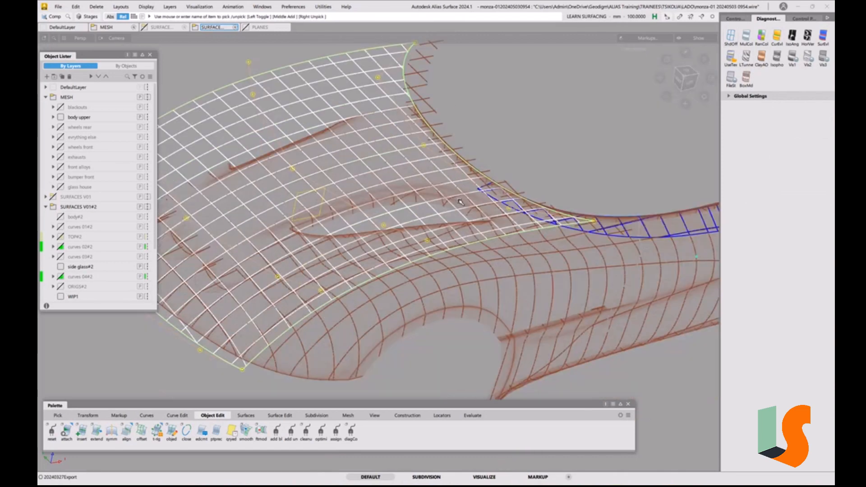
{"action": "left_click_drag", "start_coordinate": [459, 191], "coordinate": [547, 155], "text": "alt+shift"}
{"action": "right_click_drag", "start_coordinate": [547, 155], "coordinate": [554, 146], "text": "alt+shift"}
{"action": "left_click_drag", "start_coordinate": [554, 145], "coordinate": [440, 187], "text": "alt+shift"}
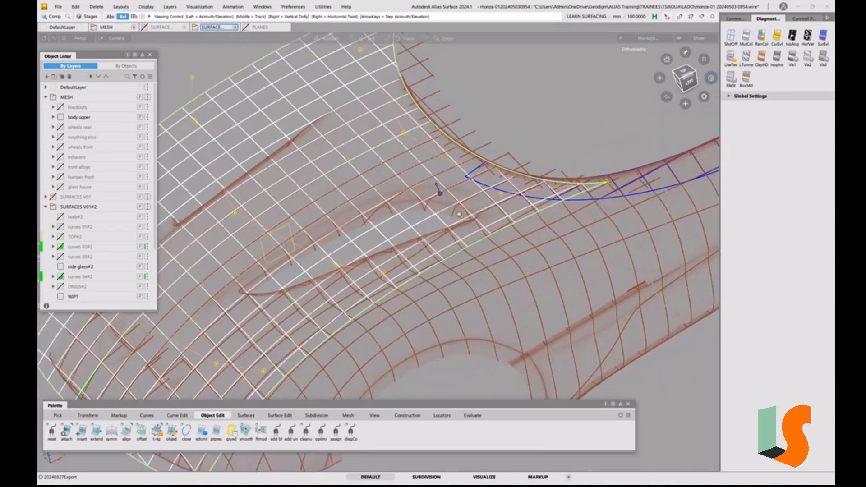
{"action": "right_click_drag", "start_coordinate": [440, 187], "coordinate": [464, 185], "text": "alt+shift"}
{"action": "middle_click_drag", "start_coordinate": [463, 186], "coordinate": [432, 274], "text": "alt+shift"}
{"action": "left_click", "coordinate": [492, 251]}
{"action": "middle_click_drag", "start_coordinate": [579, 251], "coordinate": [496, 261], "text": "alt+shift"}
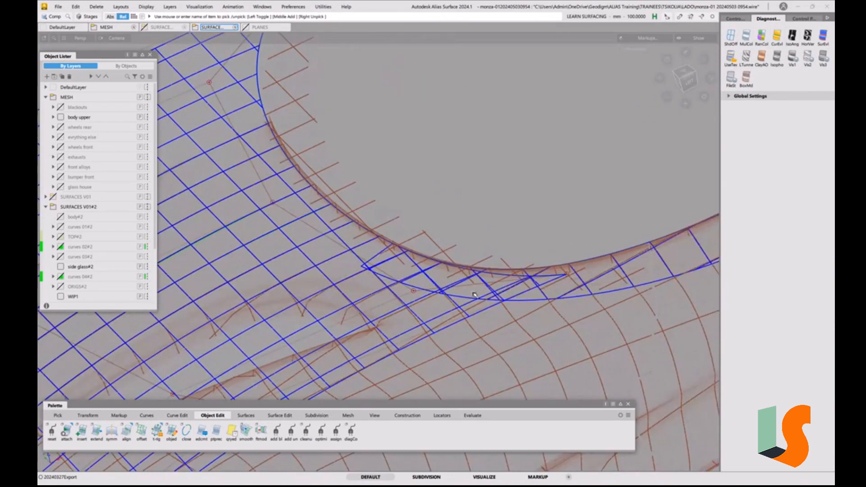
{"action": "left_click_drag", "start_coordinate": [506, 291], "coordinate": [482, 273], "text": "alt+shift"}
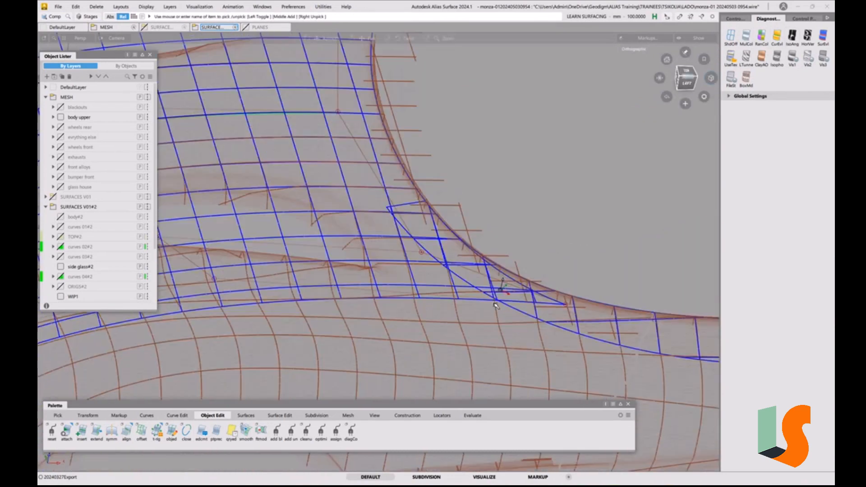
Pick the front side glass surface at the hood's rear corner and display its CVs and hulls
{"action": "left_click", "coordinate": [455, 277]}
{"action": "left_click_drag", "start_coordinate": [455, 277], "coordinate": [453, 216], "text": "alt+shift"}
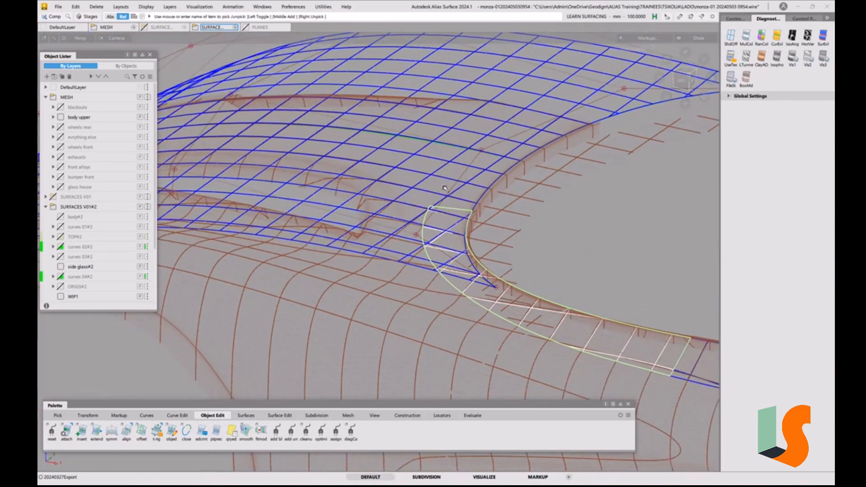
{"action": "right_click_drag", "start_coordinate": [445, 188], "coordinate": [423, 200], "text": "alt+shift"}
{"action": "middle_click_drag", "start_coordinate": [445, 206], "coordinate": [437, 130], "text": "alt+shift"}
{"action": "middle_click_drag", "start_coordinate": [491, 181], "coordinate": [441, 164], "text": "alt+shift"}
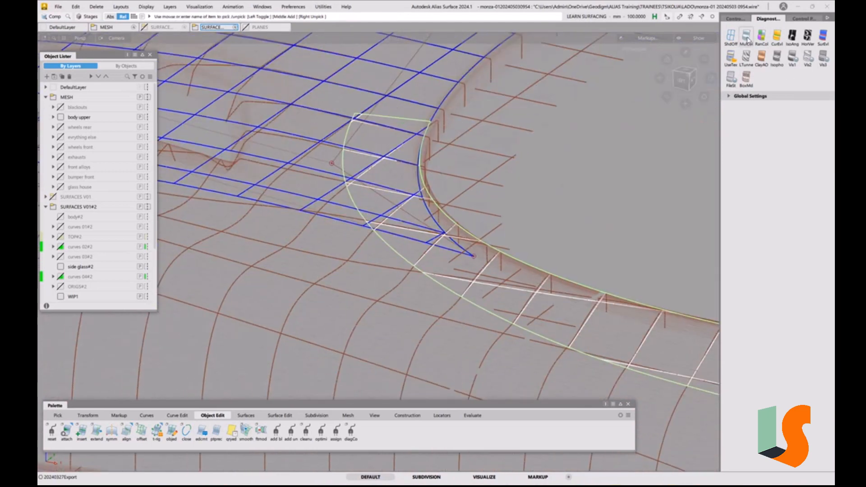
{"action": "left_click", "coordinate": [735, 18]}
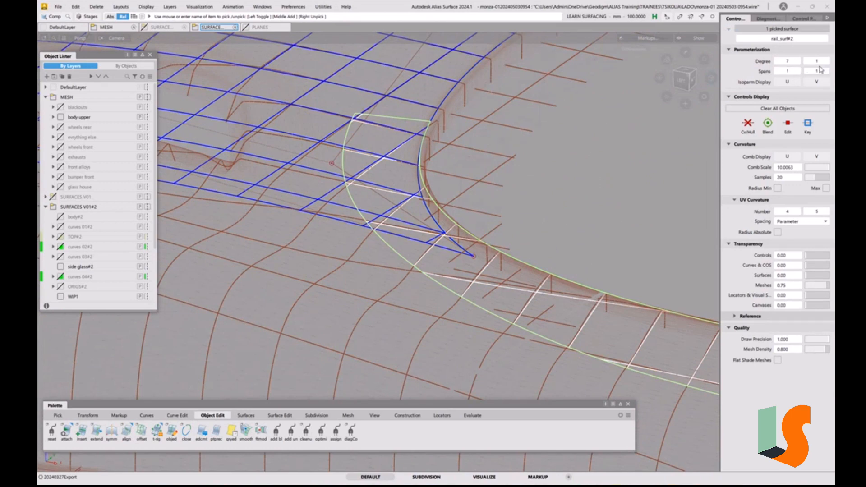
{"action": "left_click", "coordinate": [746, 129]}
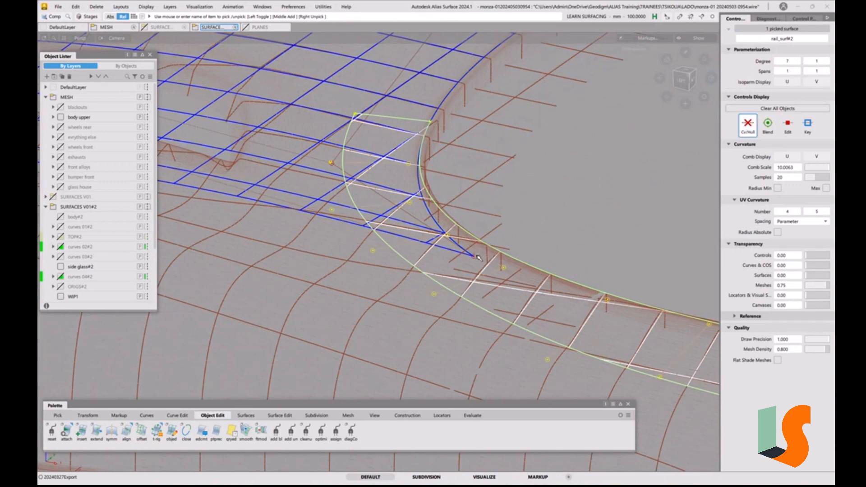
Unpick the side glass surface and examine its front-end CVs against the hood surface and the mesh around the cockpit corner
{"action": "left_click_drag", "start_coordinate": [476, 254], "coordinate": [479, 215], "text": "ctrl+shift"}
{"action": "middle_click_drag", "start_coordinate": [399, 198], "coordinate": [470, 216], "text": "alt+shift"}
{"action": "mouse_move", "coordinate": [471, 219]}
{"action": "left_mouse_down", "text": "alt+shift"}
{"action": "mouse_move", "coordinate": [557, 215]}
{"action": "mouse_move", "coordinate": [486, 217]}
{"action": "mouse_move", "coordinate": [465, 204]}
{"action": "left_mouse_up", "text": "alt+shift"}
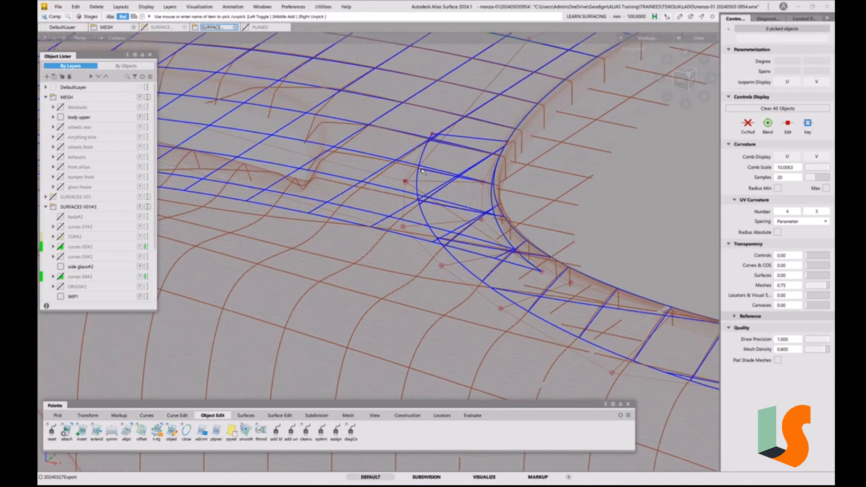
{"action": "middle_click_drag", "start_coordinate": [404, 142], "coordinate": [408, 176], "text": "alt+shift"}
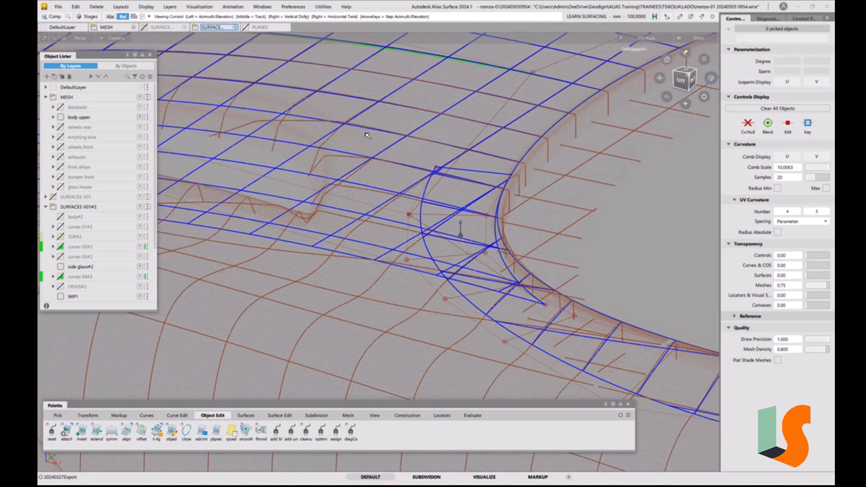
{"action": "left_click_drag", "start_coordinate": [373, 152], "coordinate": [367, 148], "text": "alt+shift"}
{"action": "right_click_drag", "start_coordinate": [422, 175], "coordinate": [416, 166], "text": "alt+shift"}
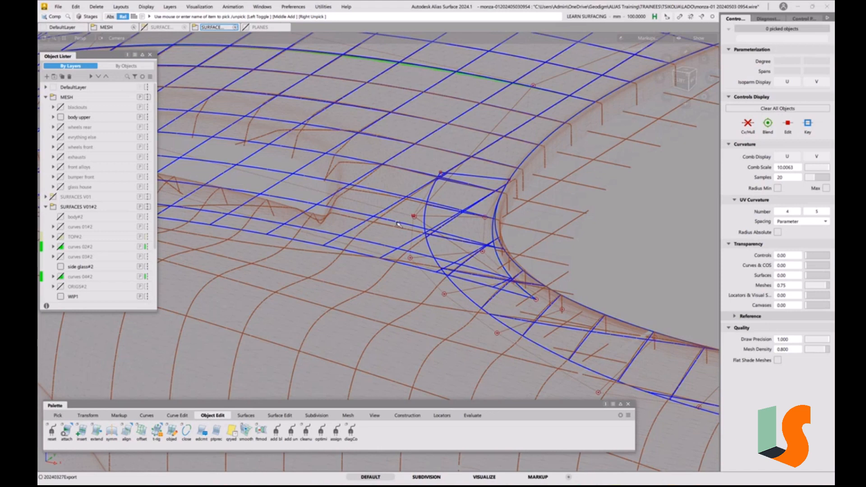
{"action": "left_click_drag", "start_coordinate": [400, 225], "coordinate": [414, 202], "text": "alt+shift"}
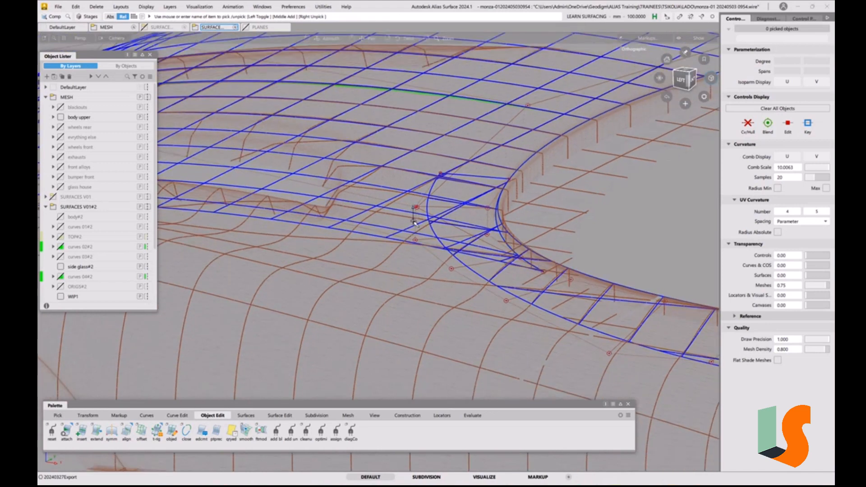
{"action": "middle_click_drag", "start_coordinate": [413, 212], "coordinate": [412, 157], "text": "alt+shift"}
{"action": "left_click_drag", "start_coordinate": [412, 157], "coordinate": [415, 199], "text": "alt+shift"}
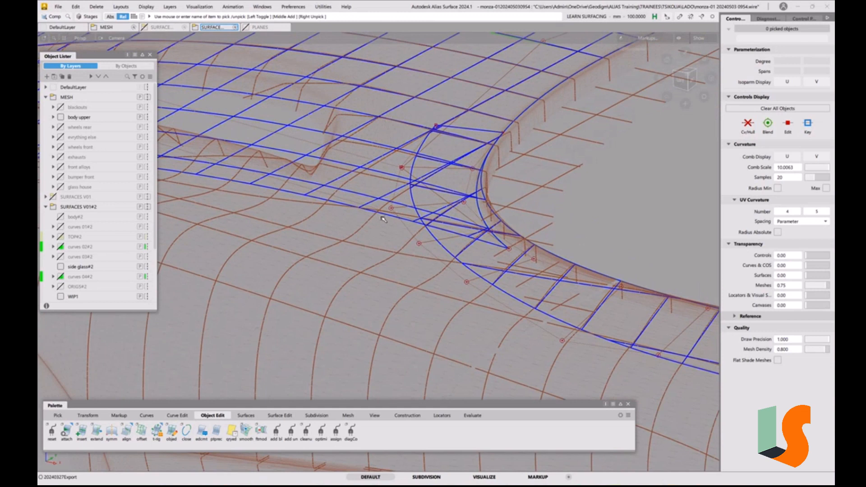
{"action": "middle_click_drag", "start_coordinate": [443, 128], "coordinate": [389, 170], "text": "alt+shift"}
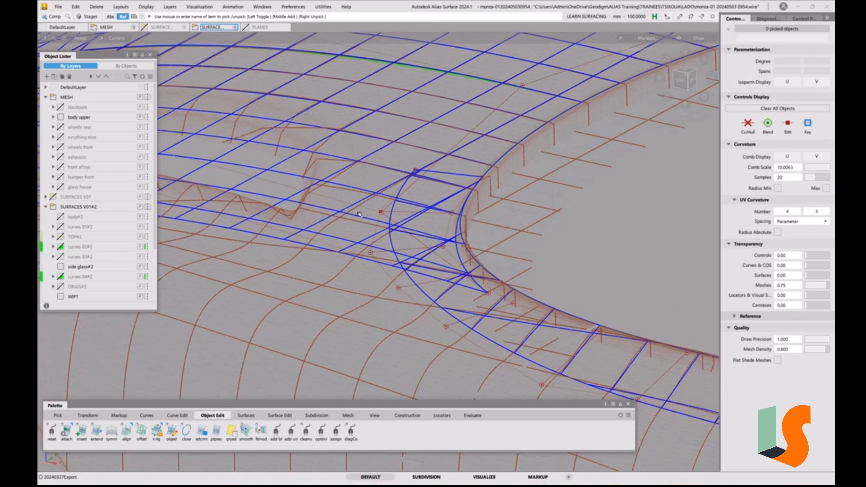
Try to extend the front side glass surface along its outer edge at the hood's rear corner, accepting the removal of its construction history
{"action": "left_click_drag", "start_coordinate": [360, 213], "coordinate": [397, 208], "text": "alt+shift"}
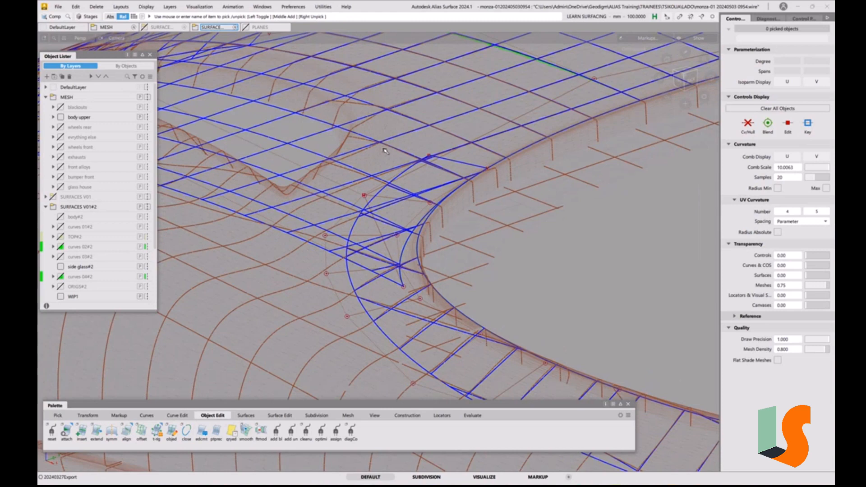
{"action": "left_click_drag", "start_coordinate": [349, 175], "coordinate": [374, 207], "text": "alt+shift"}
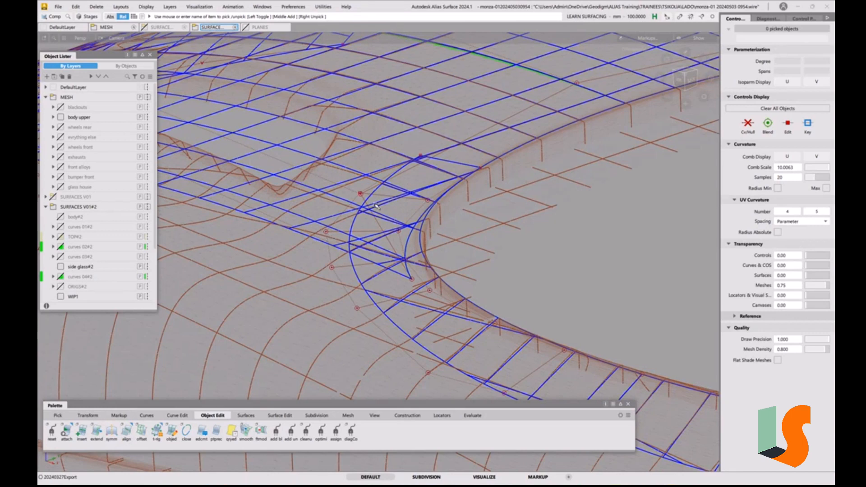
{"action": "left_click_drag", "start_coordinate": [377, 207], "coordinate": [419, 219], "text": "alt+shift"}
{"action": "key", "text": "e"}
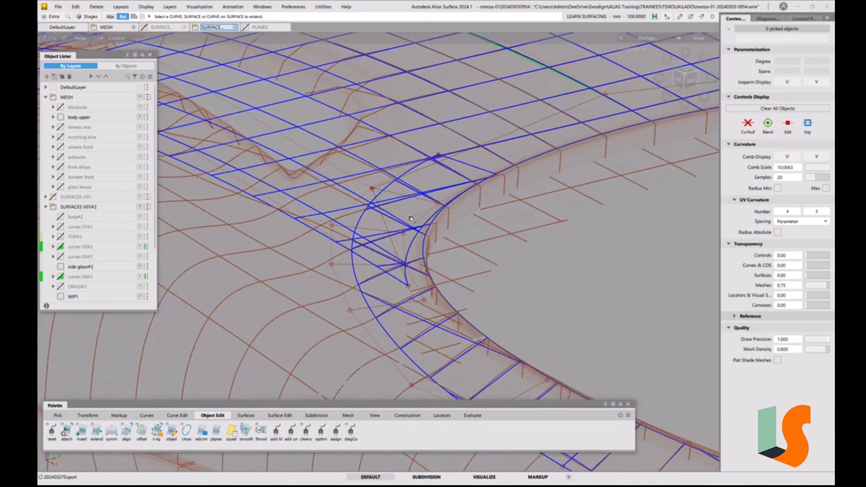
{"action": "left_click", "coordinate": [363, 218]}
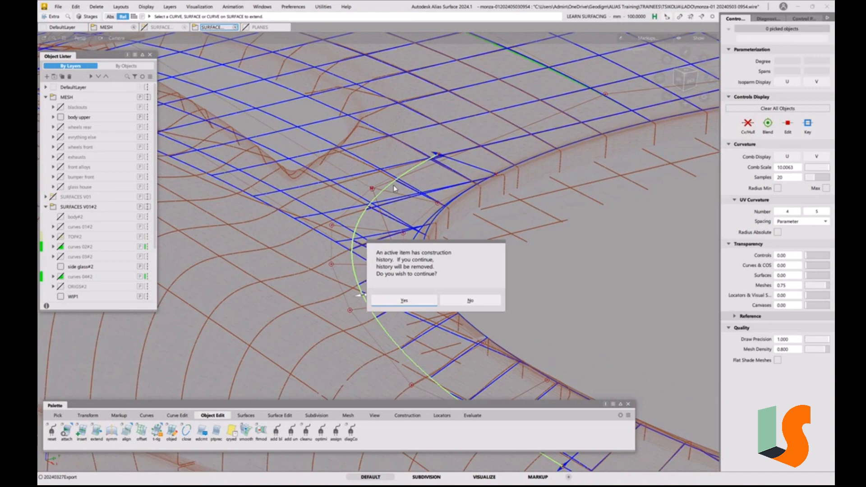
{"action": "left_click", "coordinate": [418, 299]}
Examine how the outer edge chosen for the extension runs around the cockpit corner and under the hood, and leave the Extend command
{"action": "left_click_drag", "start_coordinate": [410, 212], "coordinate": [474, 224], "text": "alt+shift"}
{"action": "middle_click_drag", "start_coordinate": [474, 223], "coordinate": [460, 236], "text": "alt+shift"}
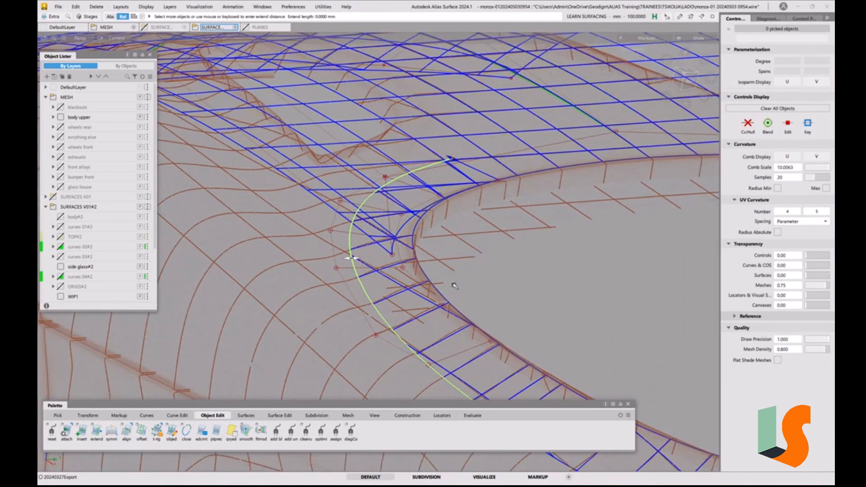
{"action": "left_click_drag", "start_coordinate": [462, 338], "coordinate": [441, 315], "text": "alt+shift"}
{"action": "middle_click_drag", "start_coordinate": [424, 322], "coordinate": [400, 278], "text": "alt+shift"}
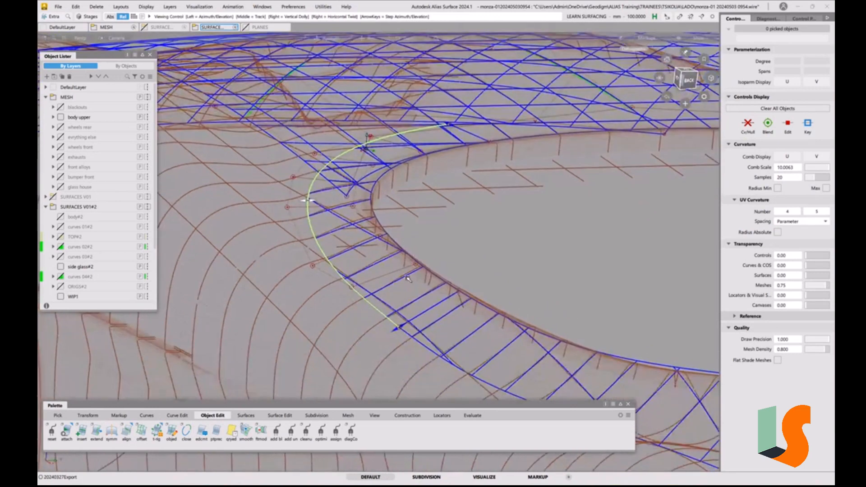
{"action": "left_click_drag", "start_coordinate": [401, 278], "coordinate": [377, 289], "text": "alt+shift"}
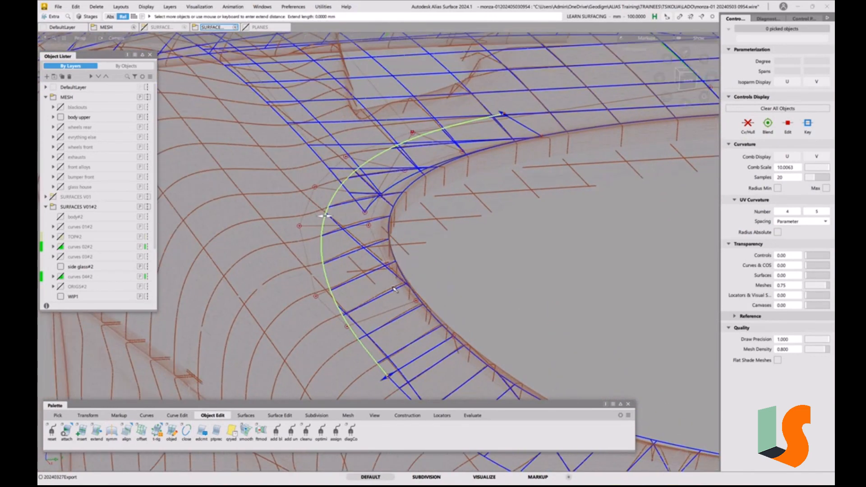
{"action": "scroll", "coordinate": [393, 287], "scroll_direction": "up", "scroll_amount": 4}
{"action": "right_click_drag", "start_coordinate": [364, 275], "coordinate": [390, 286], "text": "alt+shift"}
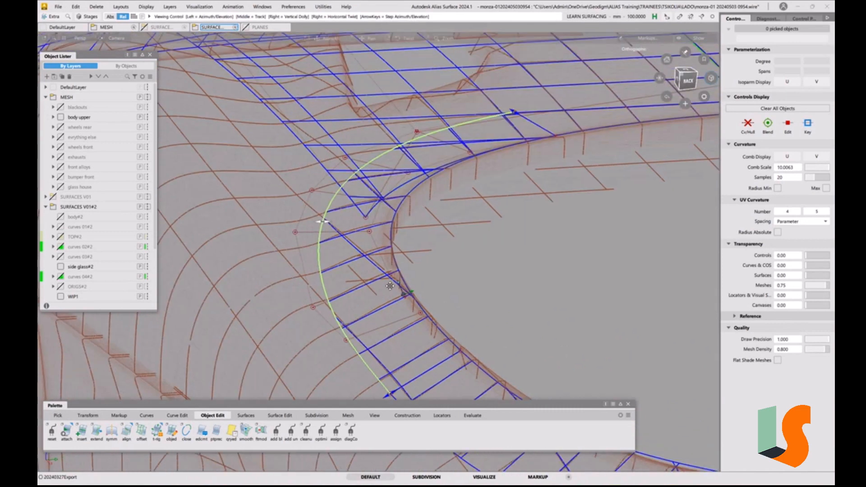
{"action": "middle_click_drag", "start_coordinate": [390, 286], "coordinate": [402, 316], "text": "alt+shift"}
{"action": "left_click_drag", "start_coordinate": [402, 316], "coordinate": [429, 327], "text": "alt+shift"}
{"action": "middle_click_drag", "start_coordinate": [429, 327], "coordinate": [435, 342], "text": "alt+shift"}
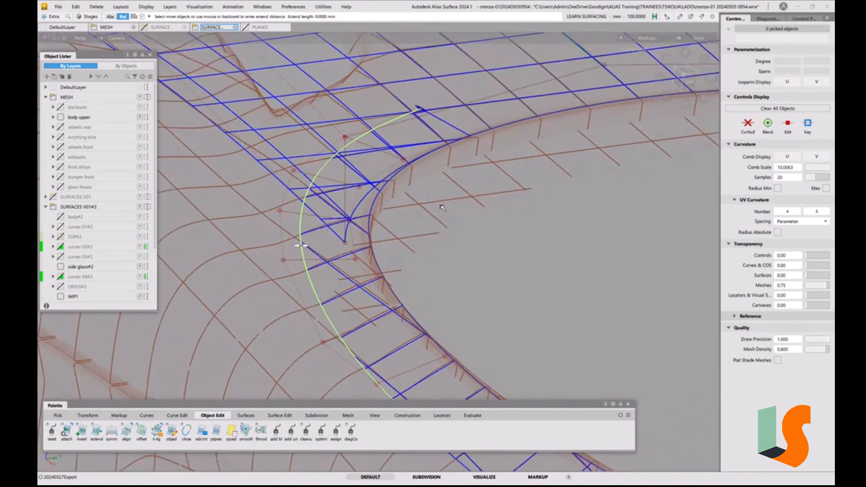
{"action": "left_click_drag", "start_coordinate": [449, 232], "coordinate": [450, 150], "text": "ctrl+shift"}
{"action": "left_click_drag", "start_coordinate": [405, 129], "coordinate": [380, 140], "text": "ctrl+shift"}
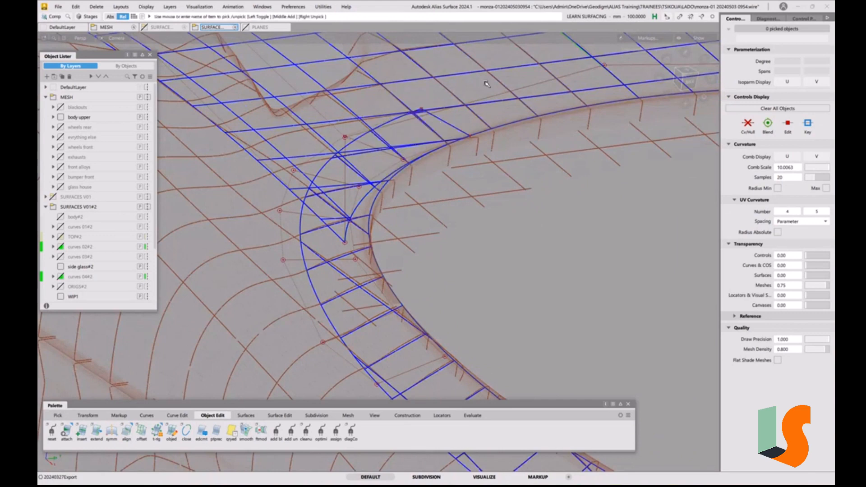
{"action": "left_click", "coordinate": [487, 84]}
Examine the side glass surface's front end against the hood's rear corner and the body upper mesh from several oblique angles
{"action": "left_click_drag", "start_coordinate": [486, 209], "coordinate": [476, 133], "text": "ctrl+shift"}
{"action": "mouse_move", "coordinate": [541, 156]}
{"action": "left_mouse_down", "text": "alt+shift"}
{"action": "mouse_move", "coordinate": [551, 154]}
{"action": "mouse_move", "coordinate": [536, 155]}
{"action": "left_mouse_up", "text": "alt+shift"}
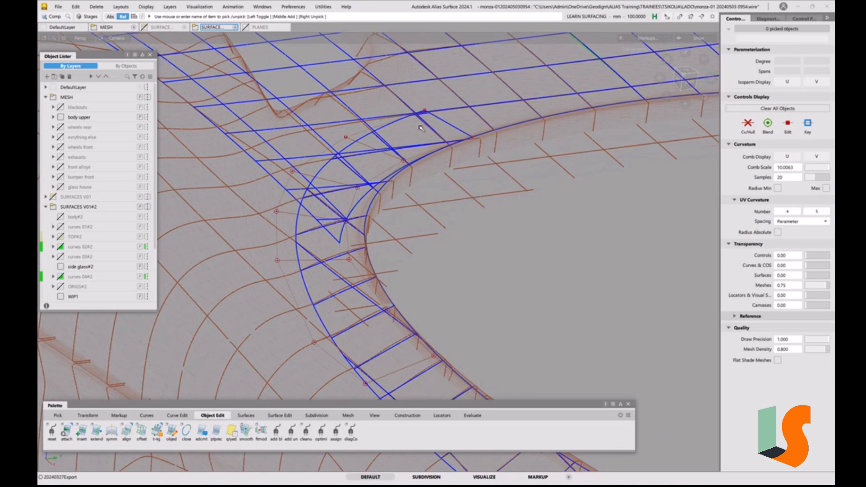
{"action": "left_click_drag", "start_coordinate": [383, 144], "coordinate": [380, 118], "text": "alt+shift"}
{"action": "right_click_drag", "start_coordinate": [404, 121], "coordinate": [389, 125], "text": "alt+shift"}
{"action": "middle_click_drag", "start_coordinate": [389, 125], "coordinate": [383, 170], "text": "alt+shift"}
{"action": "left_click", "coordinate": [408, 151], "text": "alt+shift"}
{"action": "right_click_drag", "start_coordinate": [408, 151], "coordinate": [440, 153], "text": "alt+shift"}
{"action": "left_click_drag", "start_coordinate": [441, 154], "coordinate": [310, 190], "text": "alt+shift"}
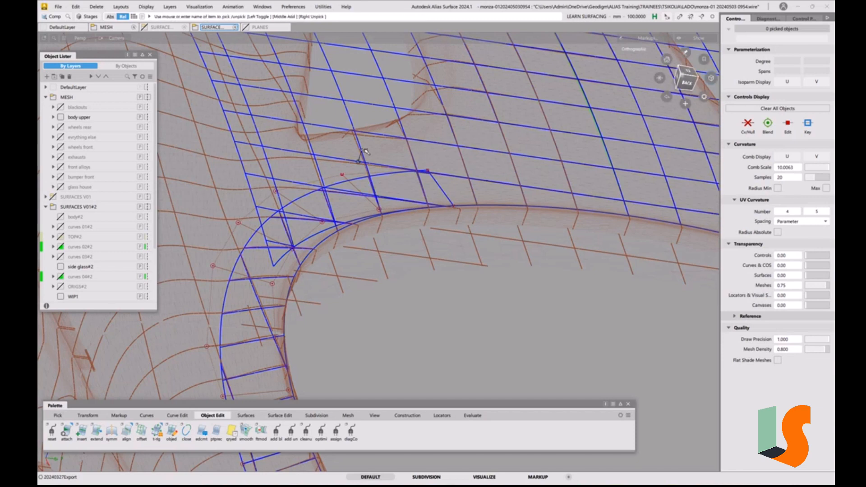
{"action": "left_click_drag", "start_coordinate": [365, 151], "coordinate": [491, 187], "text": "alt+shift"}
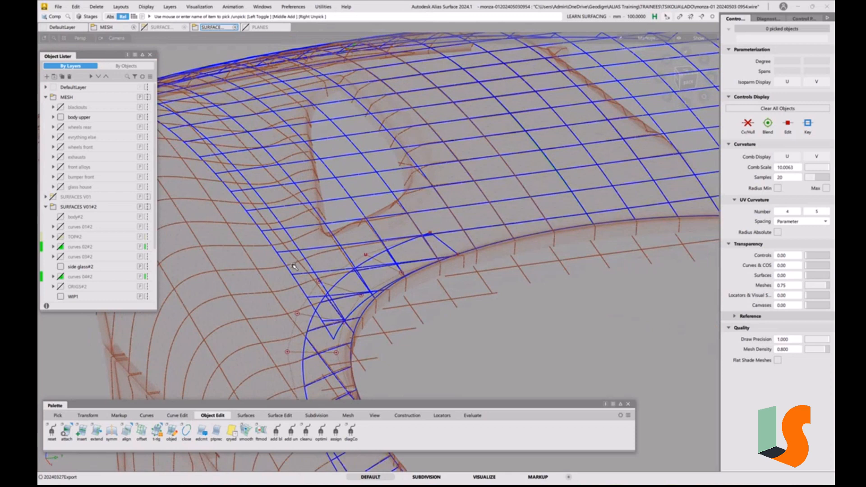
{"action": "left_click_drag", "start_coordinate": [443, 219], "coordinate": [555, 153], "text": "alt+shift"}
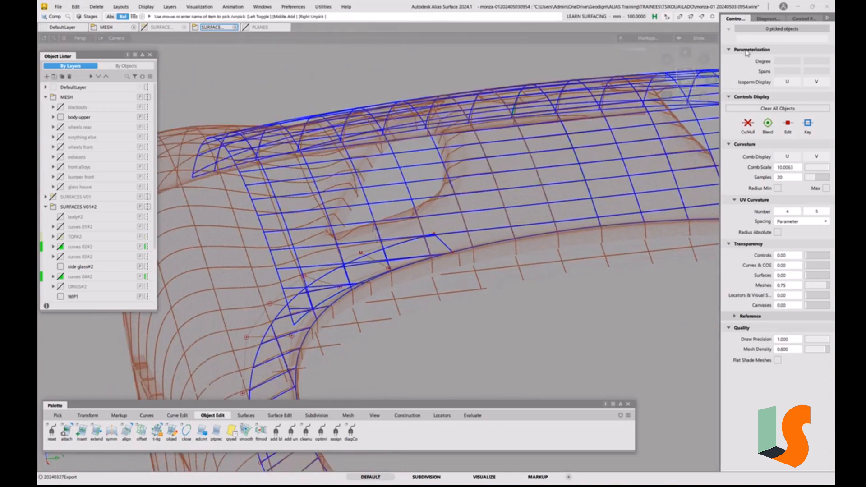
Examine the overlap of the hood and the side glass surface's front end in the back view
{"action": "left_click", "coordinate": [686, 81]}
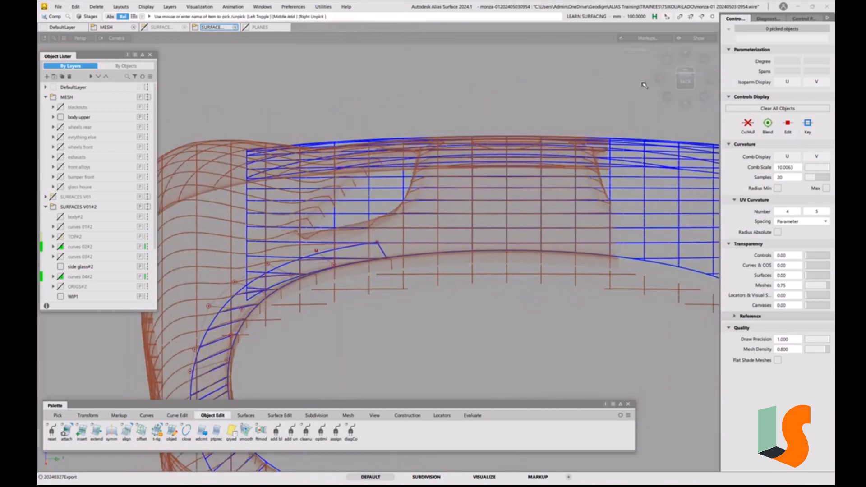
{"action": "left_click", "coordinate": [660, 79]}
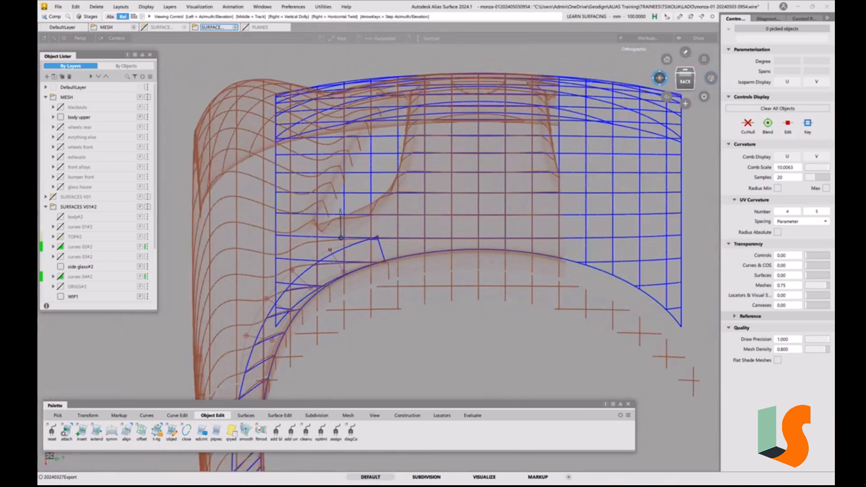
{"action": "right_click_drag", "start_coordinate": [367, 234], "coordinate": [419, 198], "text": "alt+shift"}
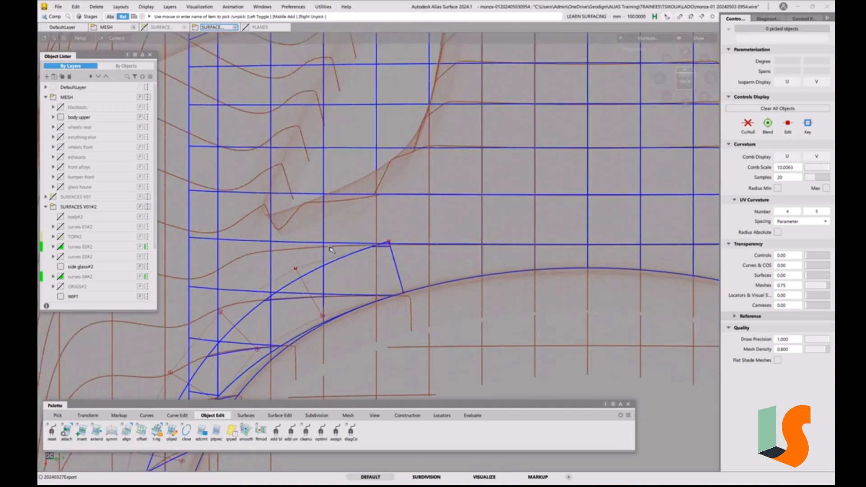
{"action": "middle_click_drag", "start_coordinate": [367, 232], "coordinate": [406, 212], "text": "alt+shift"}
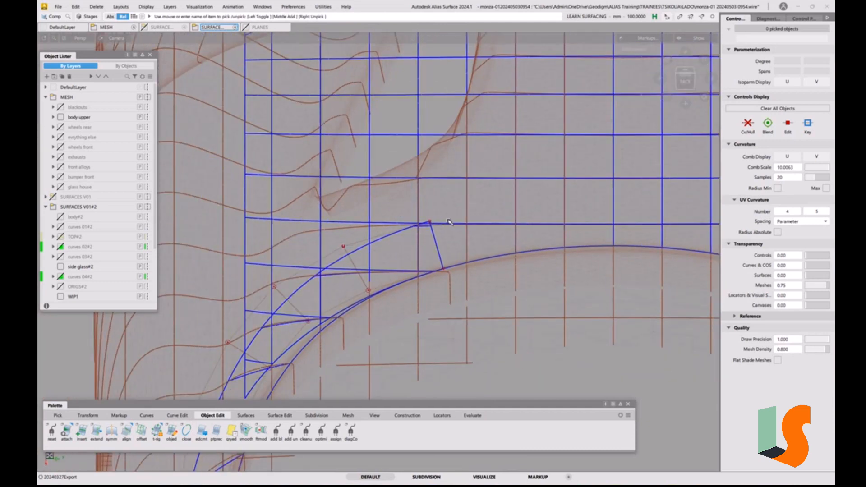
{"action": "key", "text": "alt+shift"}
{"action": "right_click_drag", "start_coordinate": [261, 212], "coordinate": [294, 205], "text": "alt+shift"}
{"action": "middle_click_drag", "start_coordinate": [295, 205], "coordinate": [208, 247], "text": "alt+shift"}
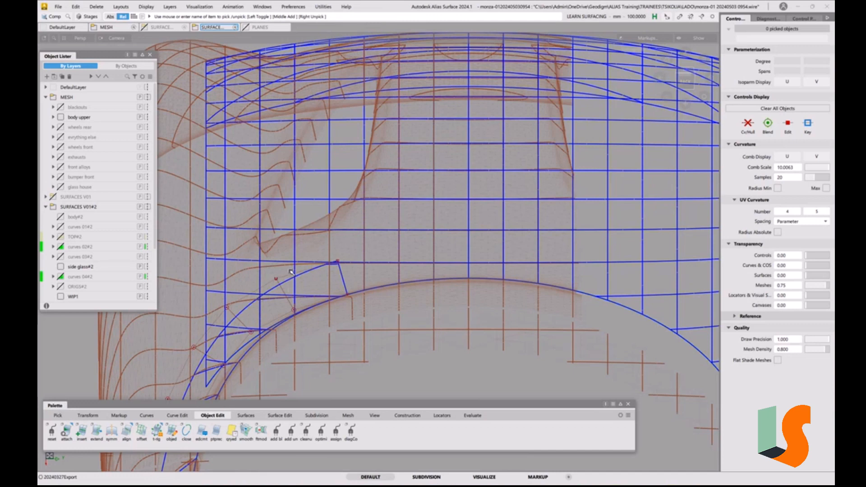
Inspect the hood's rear edge and the cockpit corner in three-quarter views, comparing both surfaces with the mesh opening
{"action": "right_click_drag", "start_coordinate": [290, 290], "coordinate": [306, 289], "text": "alt+shift"}
{"action": "left_click_drag", "start_coordinate": [360, 259], "coordinate": [394, 253], "text": "alt+shift"}
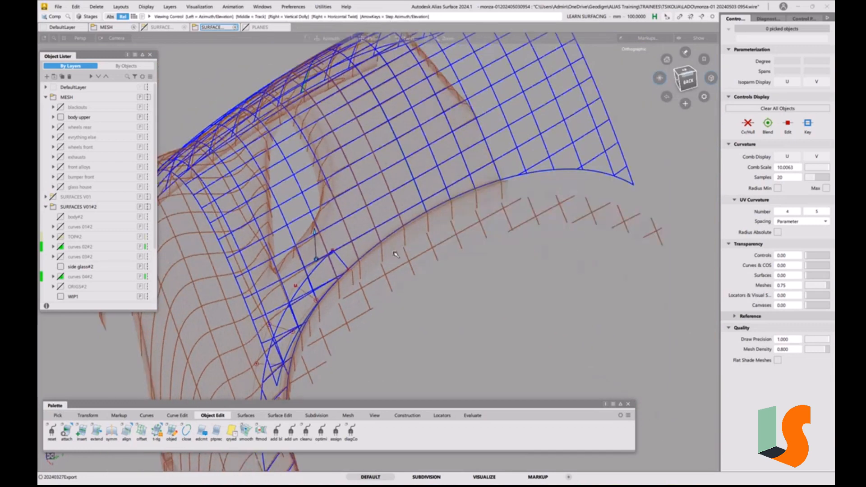
{"action": "middle_click_drag", "start_coordinate": [395, 253], "coordinate": [498, 224], "text": "alt+shift"}
{"action": "left_click", "coordinate": [660, 83]}
{"action": "right_click_drag", "start_coordinate": [548, 205], "coordinate": [503, 203], "text": "alt+shift"}
{"action": "mouse_move", "coordinate": [502, 203]}
{"action": "left_mouse_down", "text": "alt+shift"}
{"action": "mouse_move", "coordinate": [473, 183]}
{"action": "mouse_move", "coordinate": [502, 201]}
{"action": "left_mouse_up", "text": "alt+shift"}
{"action": "middle_click_drag", "start_coordinate": [503, 199], "coordinate": [448, 180], "text": "alt+shift"}
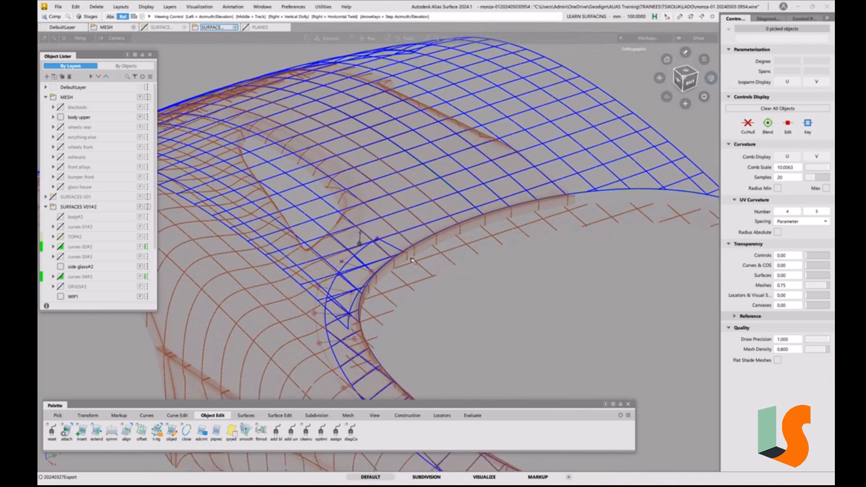
{"action": "left_click_drag", "start_coordinate": [448, 179], "coordinate": [434, 246], "text": "alt+shift"}
{"action": "mouse_move", "coordinate": [434, 246]}
{"action": "right_mouse_down", "text": "alt+shift"}
{"action": "mouse_move", "coordinate": [437, 208]}
{"action": "mouse_move", "coordinate": [427, 227]}
{"action": "right_mouse_up", "text": "alt+shift"}
{"action": "middle_click_drag", "start_coordinate": [427, 227], "coordinate": [432, 181], "text": "alt+shift"}
{"action": "left_click_drag", "start_coordinate": [457, 208], "coordinate": [482, 224], "text": "alt+shift"}
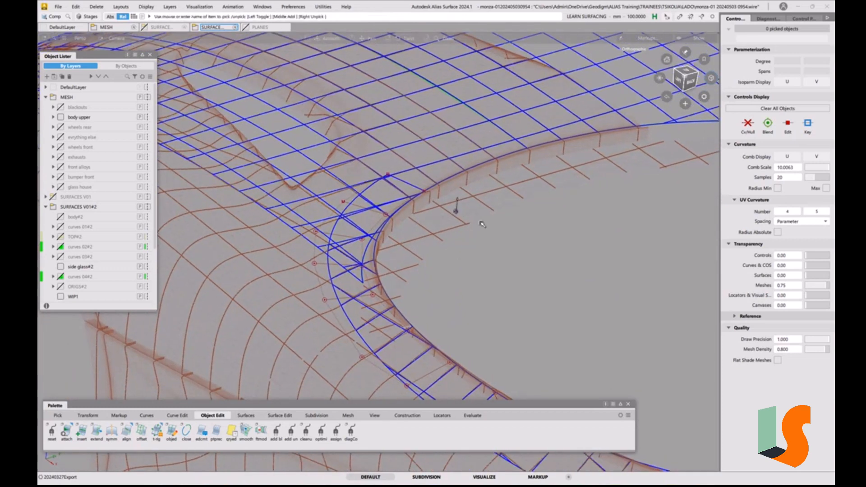
Examine in the top view how the side glass surface's front end crosses the hood's rear corner along the cockpit opening
{"action": "left_click", "coordinate": [689, 71]}
{"action": "right_click_drag", "start_coordinate": [400, 199], "coordinate": [402, 218], "text": "alt+shift"}
{"action": "middle_click_drag", "start_coordinate": [401, 218], "coordinate": [461, 174], "text": "alt+shift"}
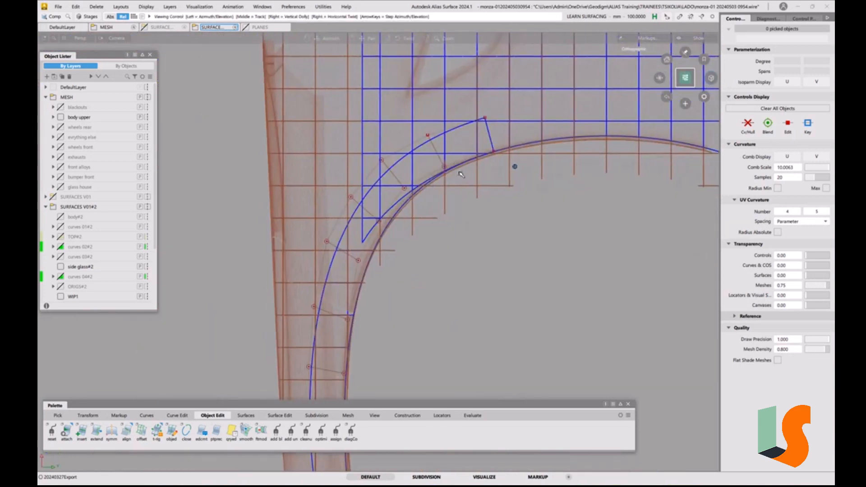
{"action": "right_click_drag", "start_coordinate": [458, 199], "coordinate": [459, 218], "text": "alt+shift"}
{"action": "mouse_move", "coordinate": [460, 222]}
{"action": "middle_mouse_down", "text": "alt+shift"}
{"action": "mouse_move", "coordinate": [464, 194]}
{"action": "mouse_move", "coordinate": [446, 187]}
{"action": "mouse_move", "coordinate": [442, 216]}
{"action": "middle_mouse_up", "text": "alt+shift"}
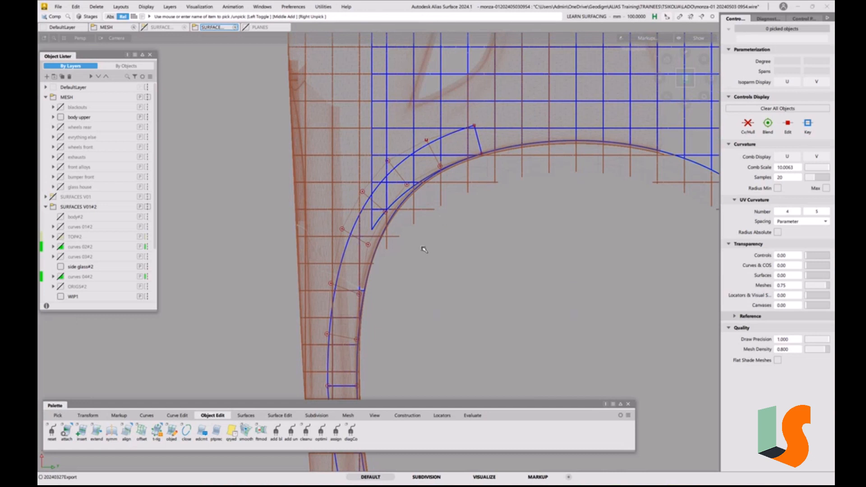
{"action": "middle_click_drag", "start_coordinate": [499, 166], "coordinate": [474, 175], "text": "alt+shift"}
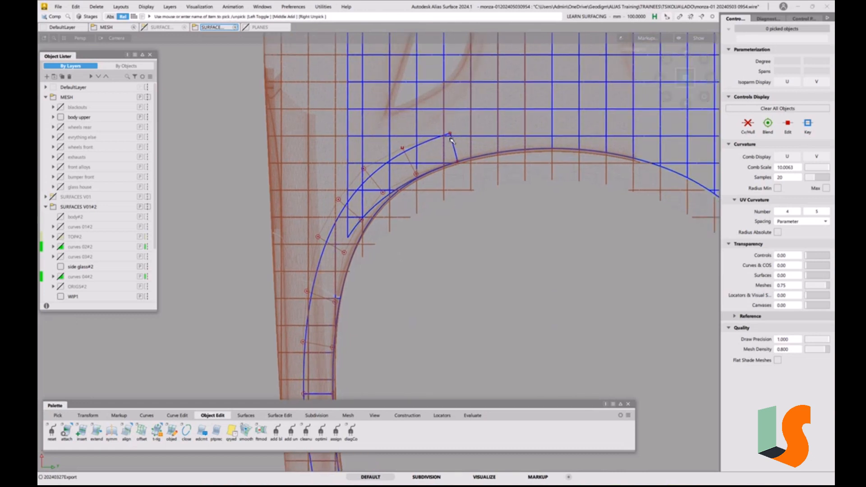
{"action": "left_click_drag", "start_coordinate": [395, 167], "coordinate": [396, 187], "text": "ctrl+shift"}
Isolate the body upper mesh, shade it with the User Defined Texture shader and unpick it
{"action": "left_click", "coordinate": [485, 122]}
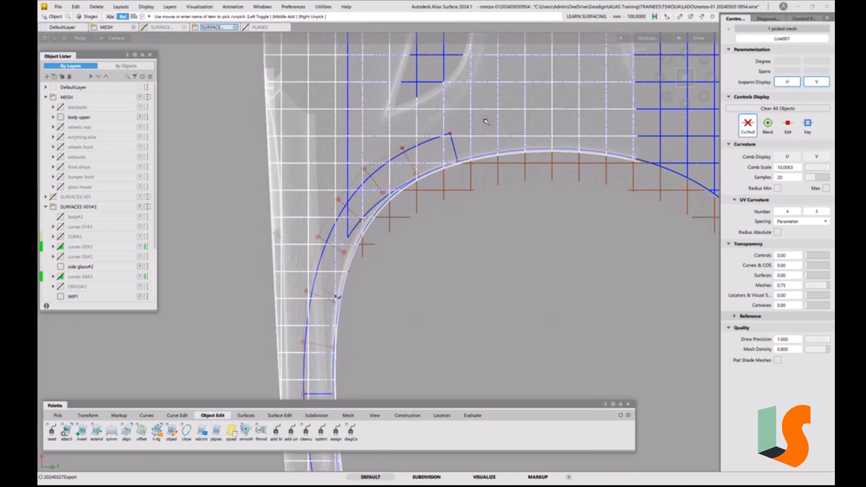
{"action": "key", "text": "5"}
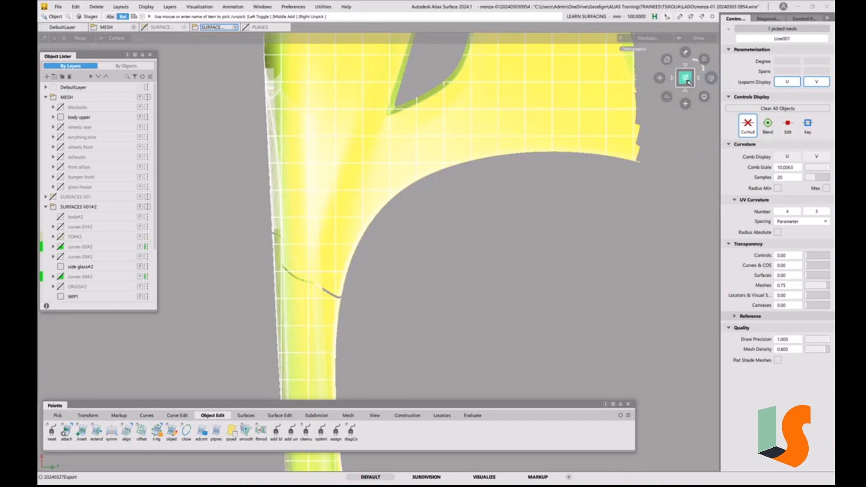
{"action": "left_click", "coordinate": [767, 18]}
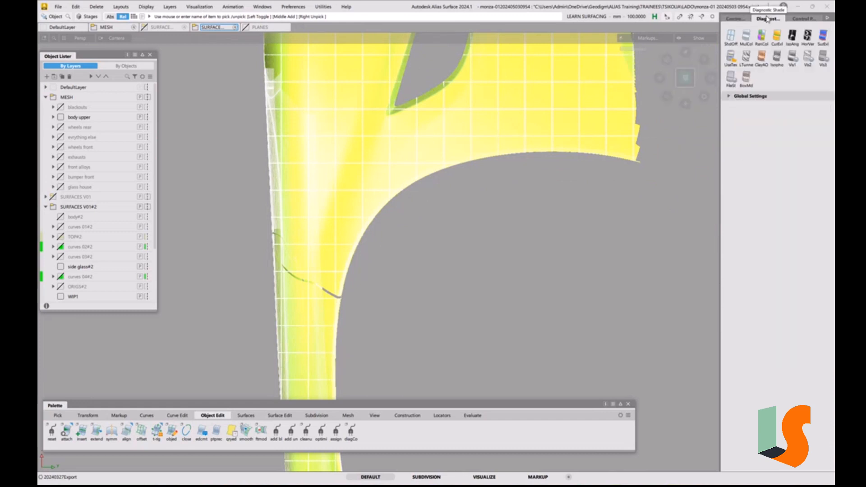
{"action": "left_click", "coordinate": [731, 58]}
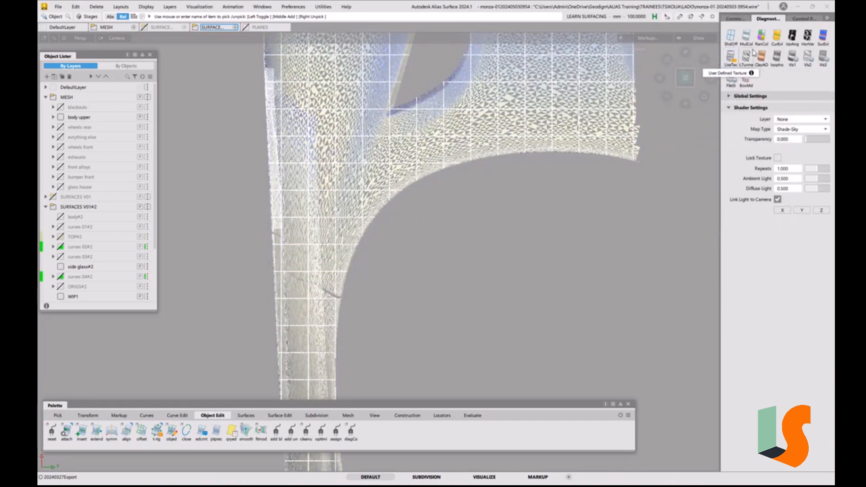
{"action": "left_click", "coordinate": [808, 36]}
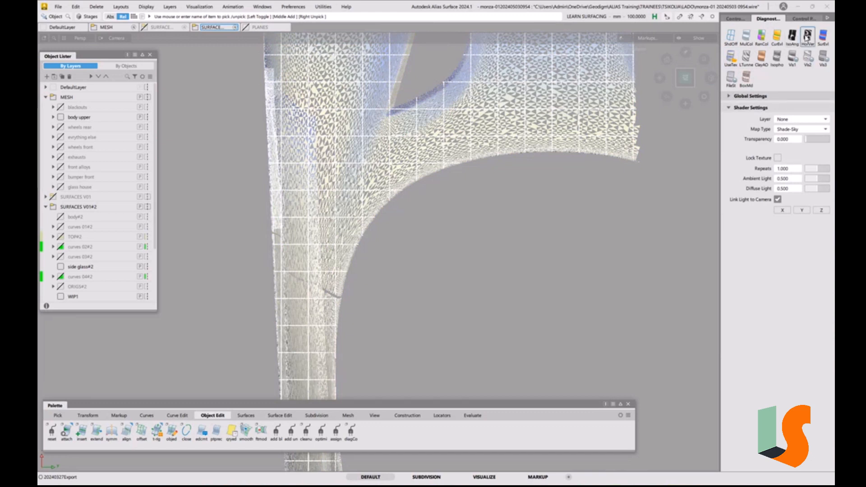
{"action": "left_click", "coordinate": [732, 58]}
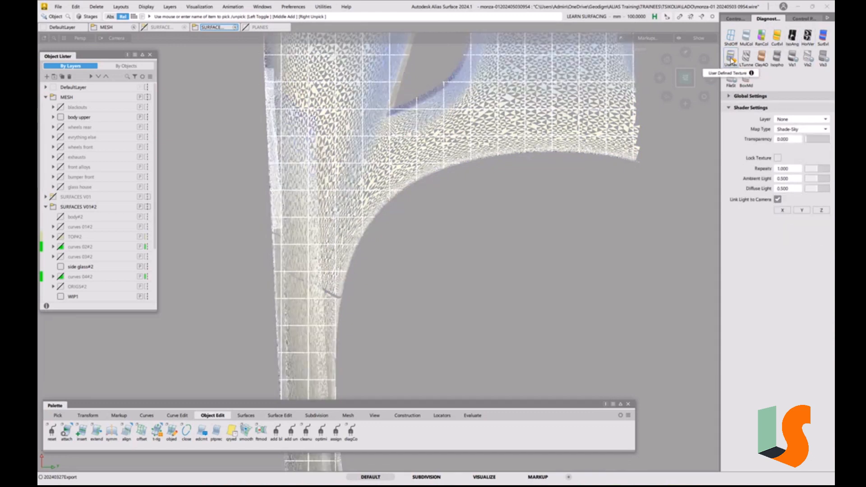
{"action": "left_click", "coordinate": [451, 164]}
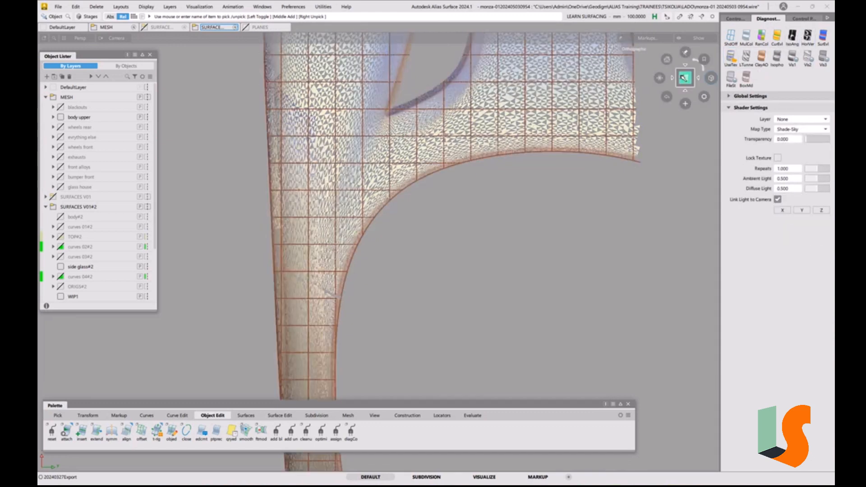
Shade the body upper mesh with the blue Multi Color shader and set the mesh density to 1.000
{"action": "left_click", "coordinate": [747, 36]}
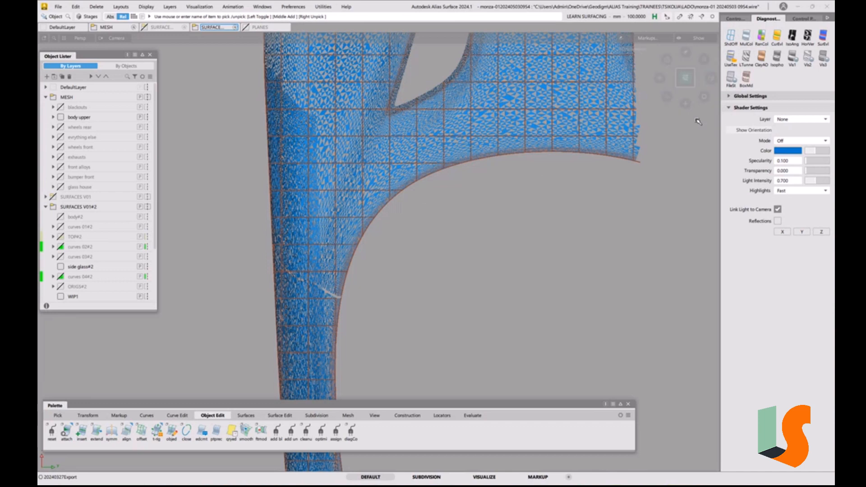
{"action": "left_click", "coordinate": [730, 97]}
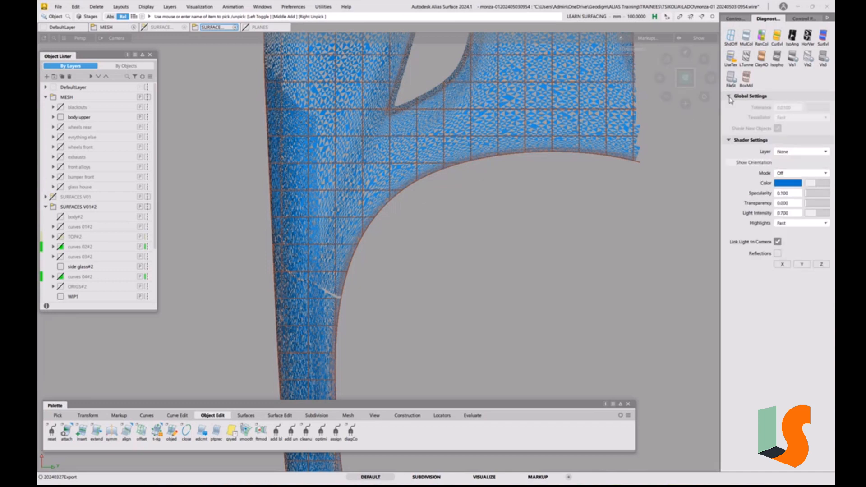
{"action": "left_click", "coordinate": [740, 20]}
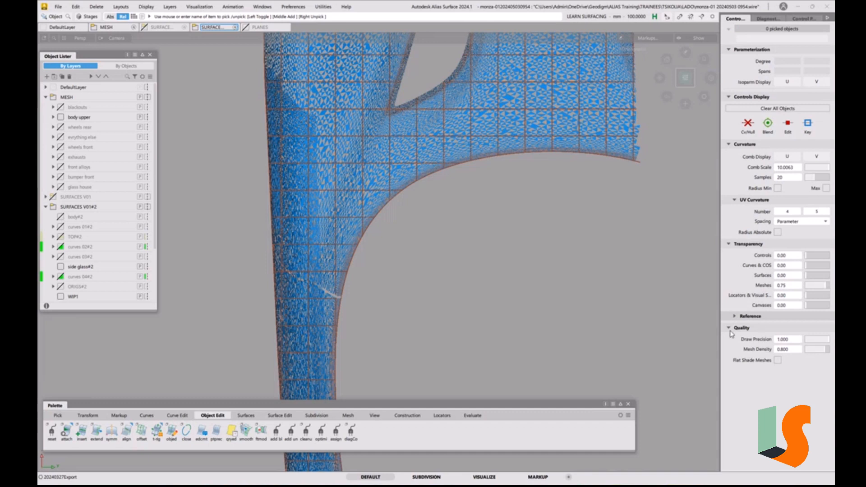
{"action": "left_click", "coordinate": [735, 316]}
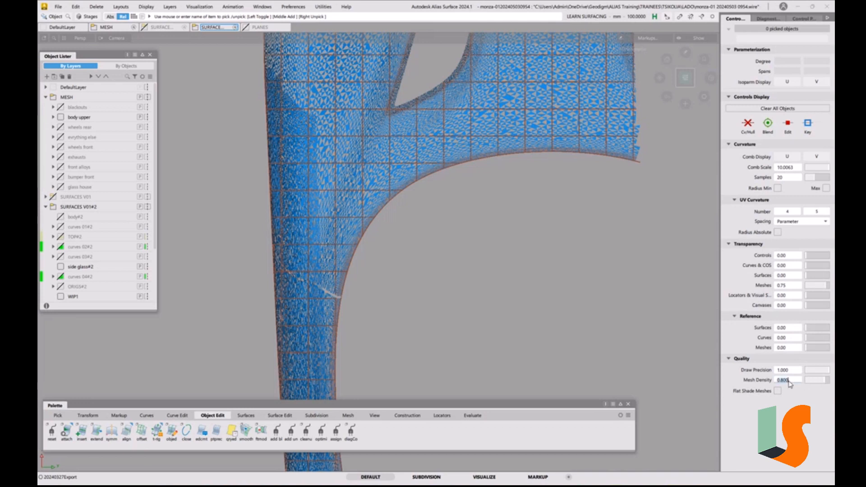
{"action": "key", "text": "Return"}
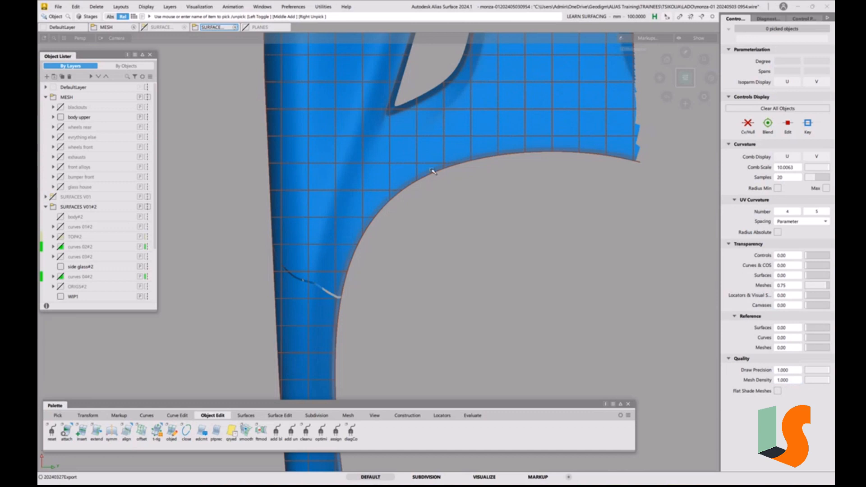
Set the meshes' display transparency to 0.90 so their wireframe stays faint over the shading
{"action": "middle_click_drag", "start_coordinate": [531, 196], "coordinate": [508, 251], "text": "alt+shift"}
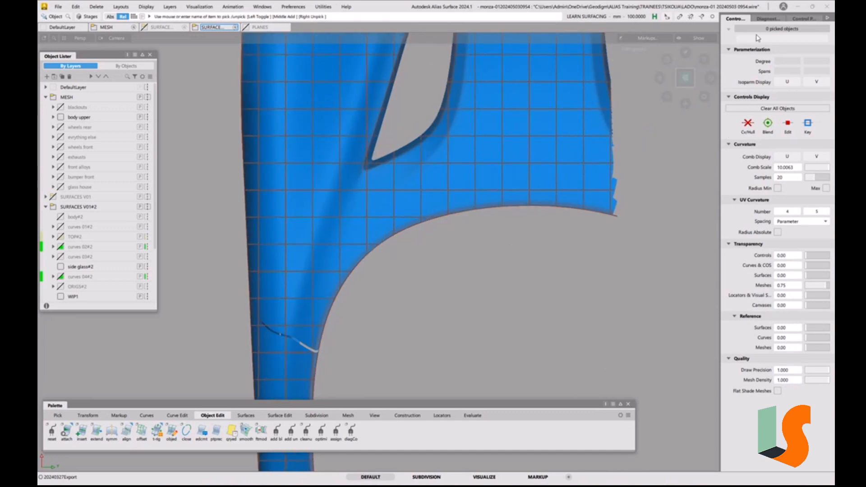
{"action": "left_click_drag", "start_coordinate": [826, 287], "coordinate": [795, 286]}
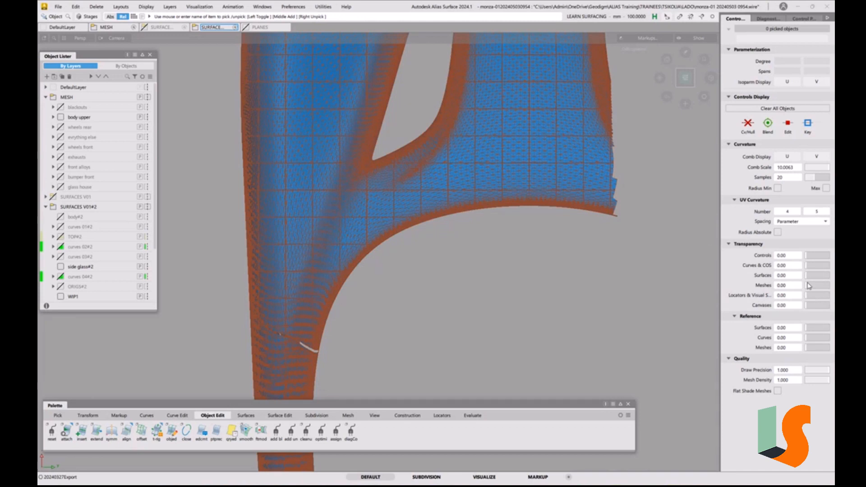
{"action": "left_click_drag", "start_coordinate": [809, 286], "coordinate": [833, 289]}
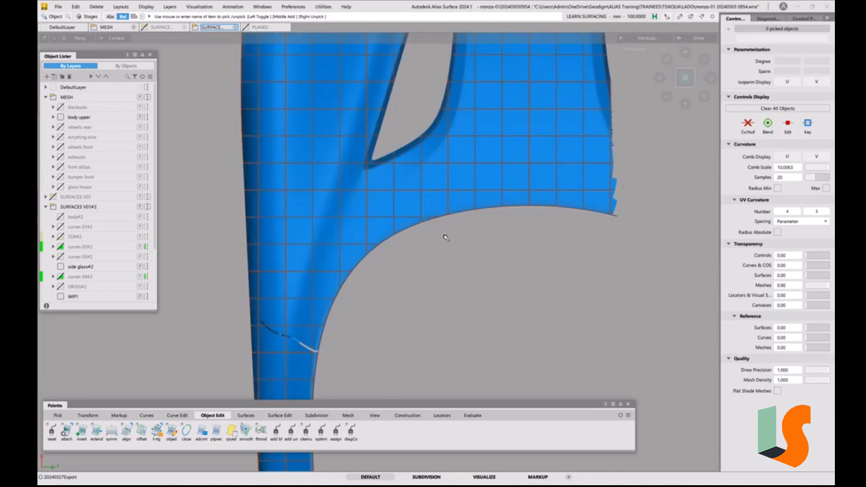
Bring back the hidden hood and side glass surfaces and turn off the diagnostic shading on the body upper mesh
{"action": "key", "text": "alt+shift"}
{"action": "middle_click_drag", "start_coordinate": [387, 235], "coordinate": [420, 227], "text": "alt+shift"}
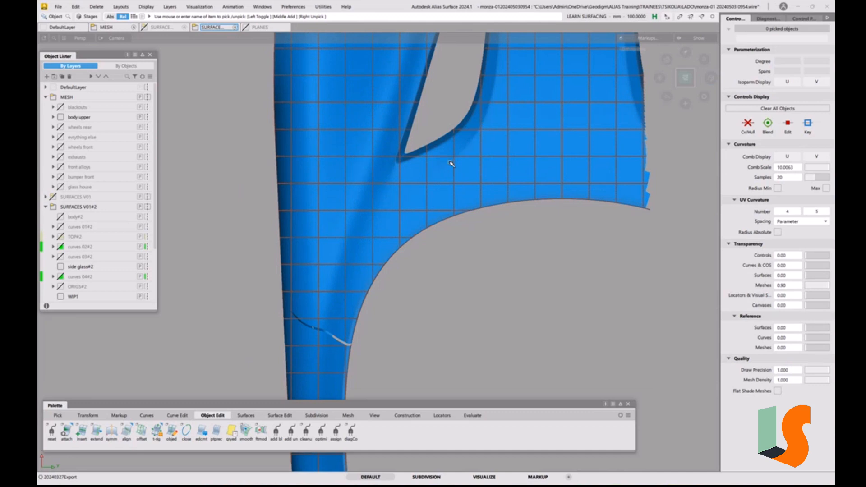
{"action": "left_click", "coordinate": [415, 185]}
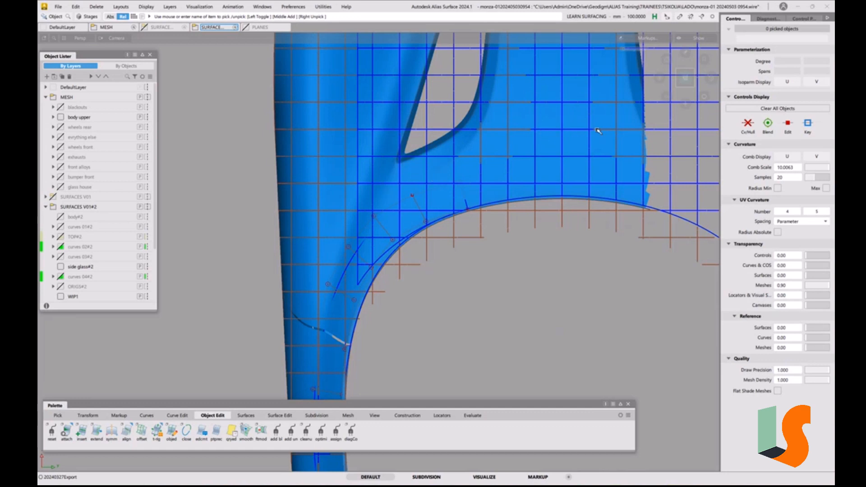
{"action": "key", "text": "grave"}
{"action": "key", "text": "grave"}
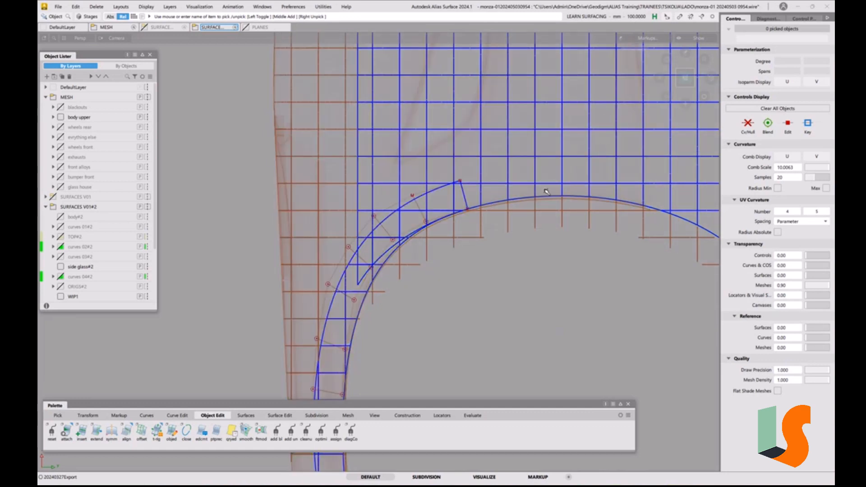
Using proportional modification, move four outer-edge CVs at the side glass surface's front end forward over the hood
{"action": "scroll", "coordinate": [483, 221], "scroll_direction": "down", "scroll_amount": 1, "text": "alt+shift"}
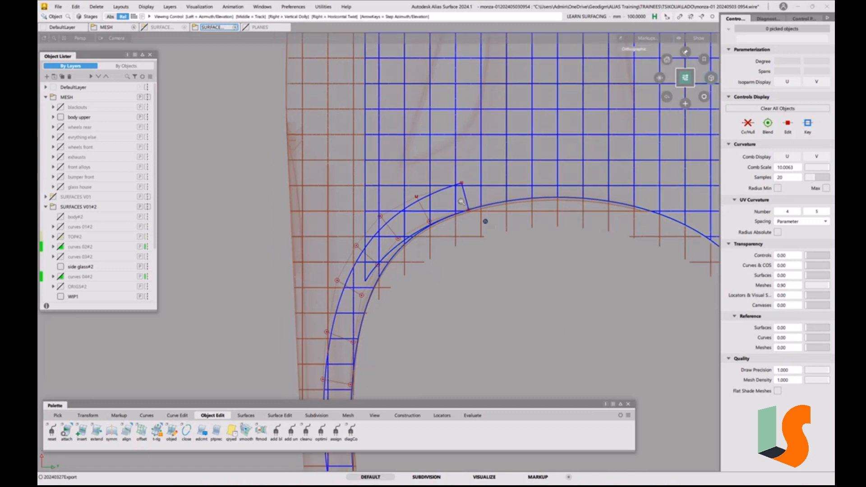
{"action": "middle_click_drag", "start_coordinate": [484, 221], "coordinate": [477, 181], "text": "alt+shift"}
{"action": "key", "text": "x"}
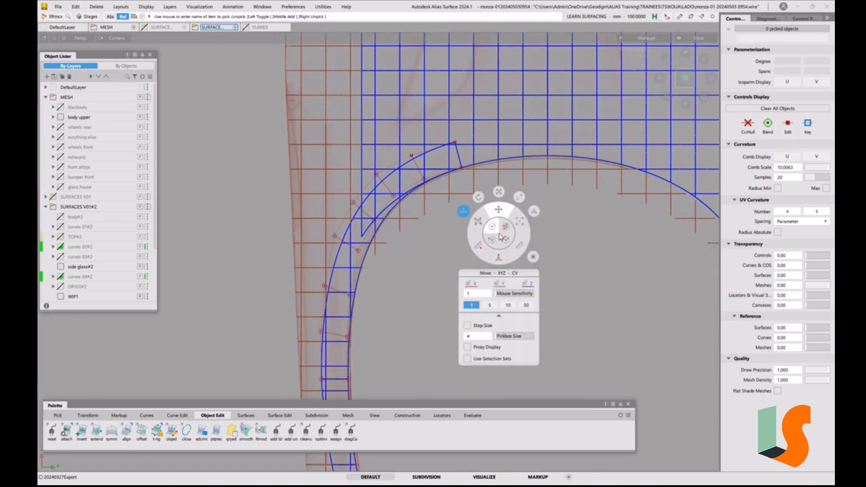
{"action": "left_click", "coordinate": [534, 211]}
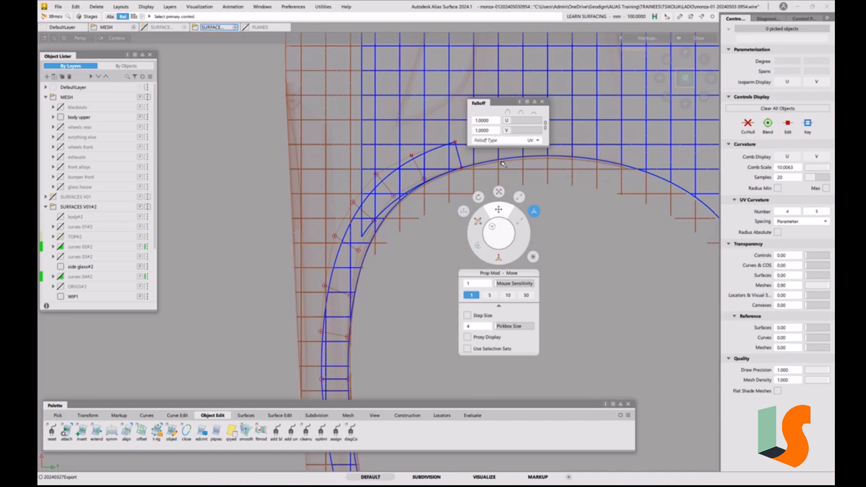
{"action": "left_click", "coordinate": [454, 143]}
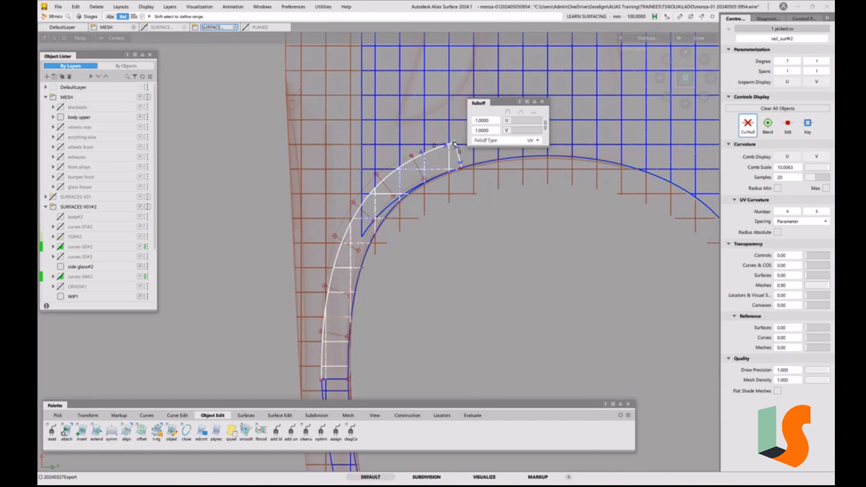
{"action": "left_click", "coordinate": [422, 153], "text": "shift"}
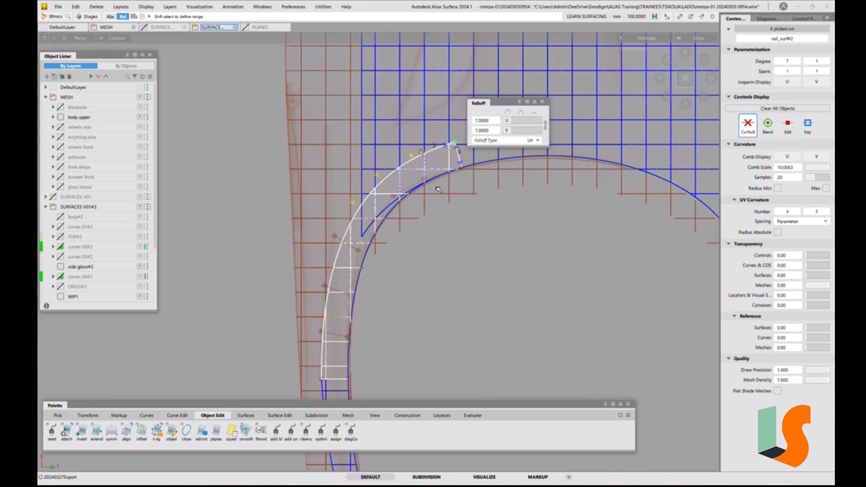
{"action": "left_click_drag", "start_coordinate": [456, 287], "coordinate": [458, 268]}
{"action": "middle_click_drag", "start_coordinate": [518, 226], "coordinate": [441, 266], "text": "alt+shift"}
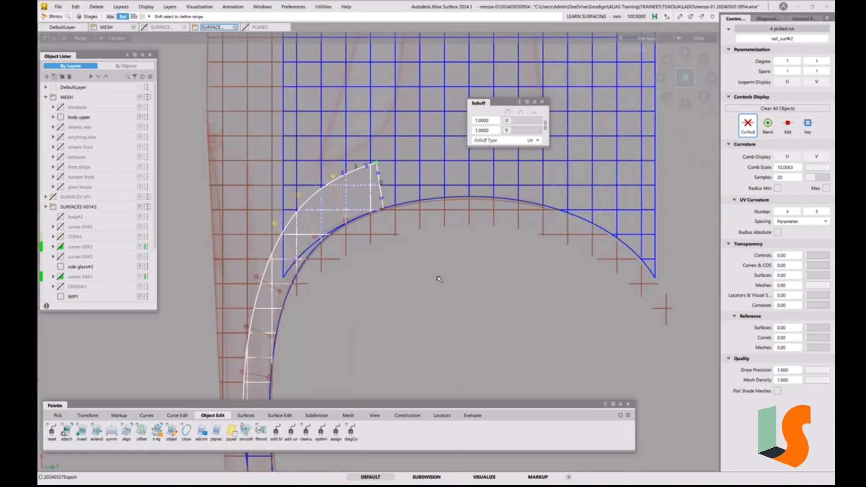
{"action": "left_click_drag", "start_coordinate": [440, 278], "coordinate": [436, 253]}
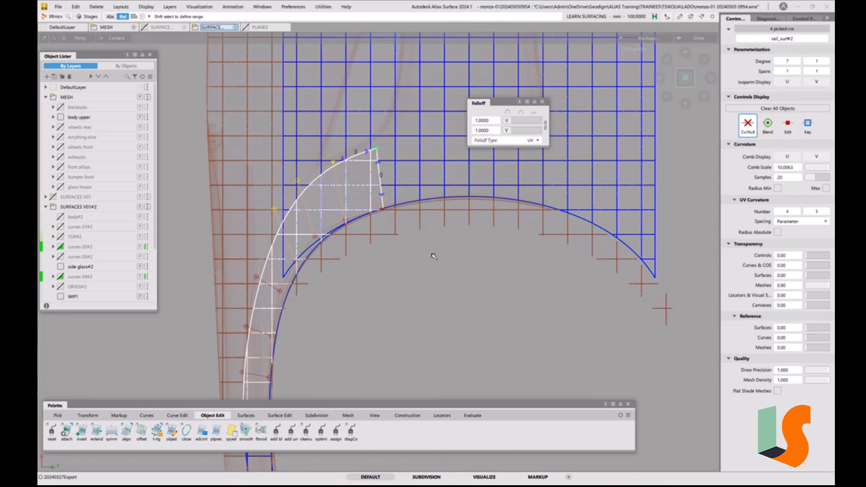
Set the proportional modification's U falloff to 3.5 for the moved front CVs and release them
{"action": "right_click_drag", "start_coordinate": [348, 207], "coordinate": [392, 223], "text": "alt+shift"}
{"action": "middle_click_drag", "start_coordinate": [391, 223], "coordinate": [446, 177], "text": "alt+shift"}
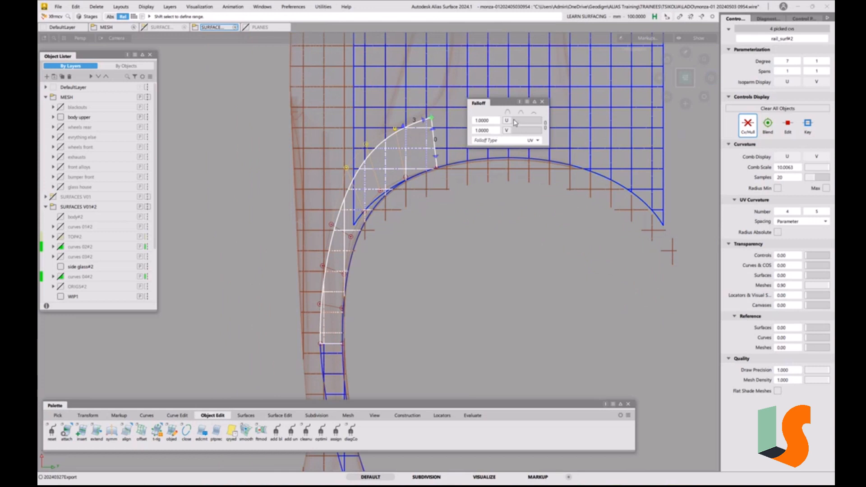
{"action": "left_click_drag", "start_coordinate": [509, 123], "coordinate": [530, 119]}
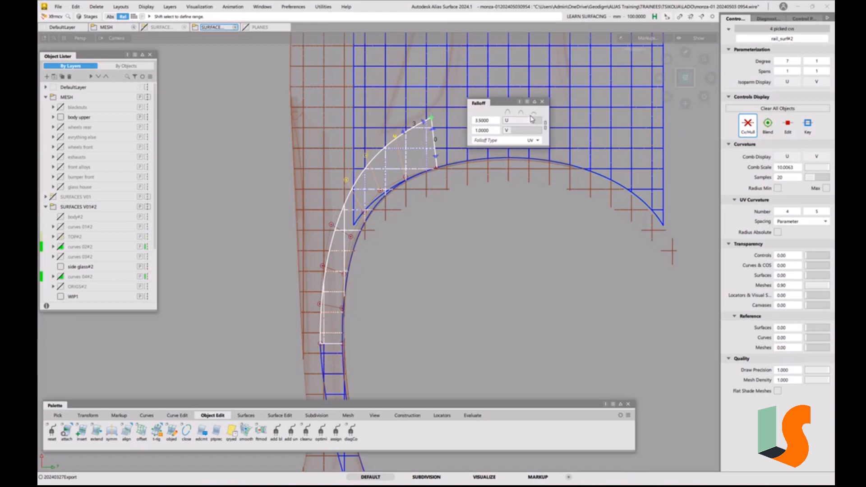
{"action": "left_click", "coordinate": [542, 102]}
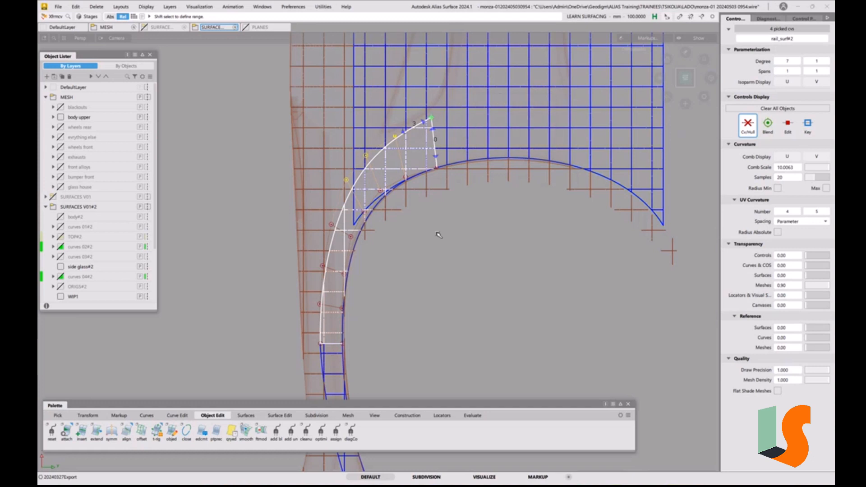
{"action": "left_click_drag", "start_coordinate": [406, 181], "coordinate": [381, 194], "text": "ctrl+shift"}
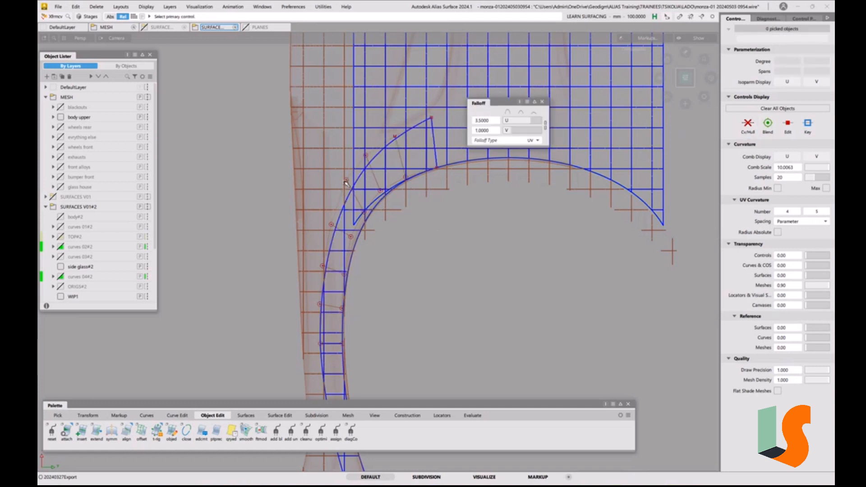
Switch to the regular Move mode and shift the two outer-edge CVs behind the proportionally moved corner slightly outwards
{"action": "key", "text": "space"}
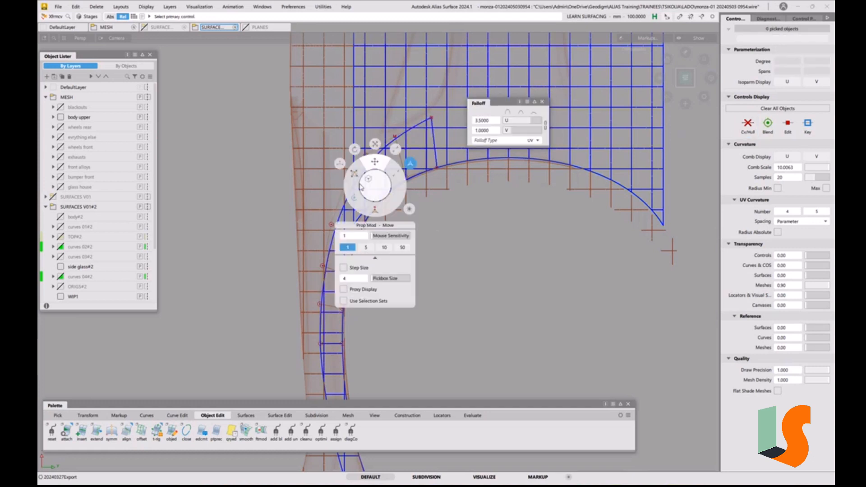
{"action": "left_click", "coordinate": [340, 163]}
{"action": "key", "text": "space"}
{"action": "left_click", "coordinate": [346, 180]}
{"action": "left_click_drag", "start_coordinate": [439, 232], "coordinate": [456, 252]}
{"action": "left_click", "coordinate": [331, 225]}
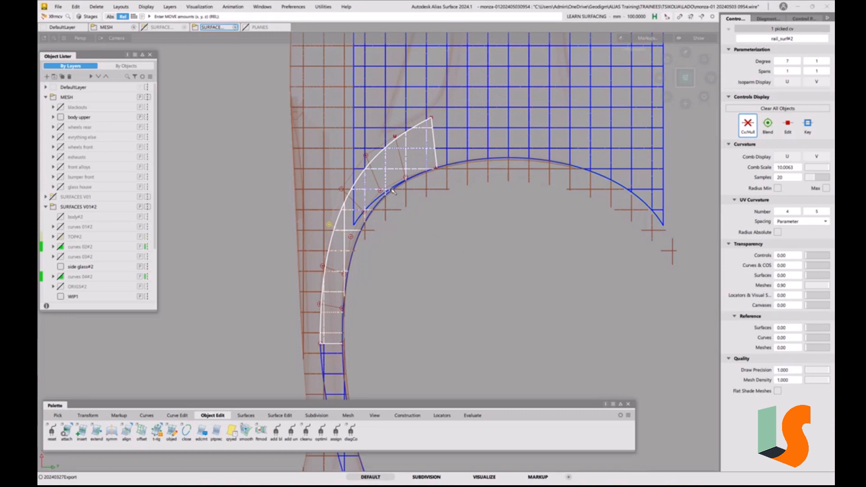
Fine-tune the outer-edge CVs near the side glass surface's front end one by one to even out their spacing and curve
{"action": "left_click", "coordinate": [366, 158]}
{"action": "left_click_drag", "start_coordinate": [366, 158], "coordinate": [364, 160]}
{"action": "left_click", "coordinate": [330, 225]}
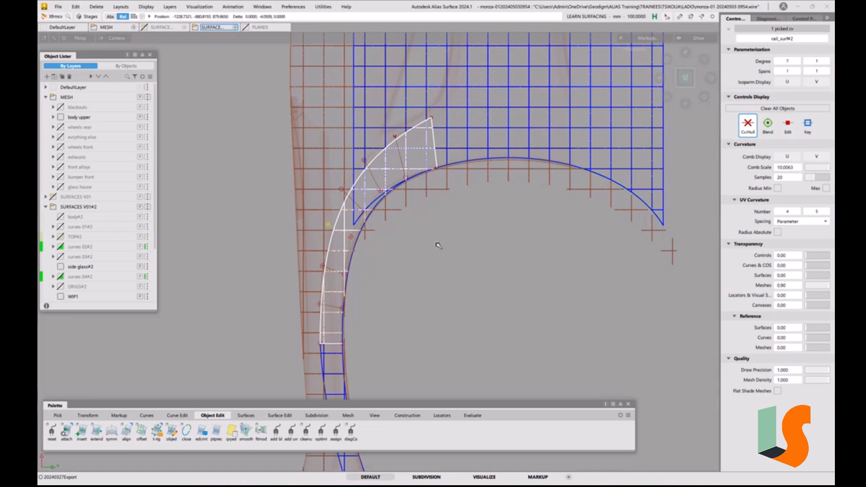
{"action": "left_click", "coordinate": [335, 187]}
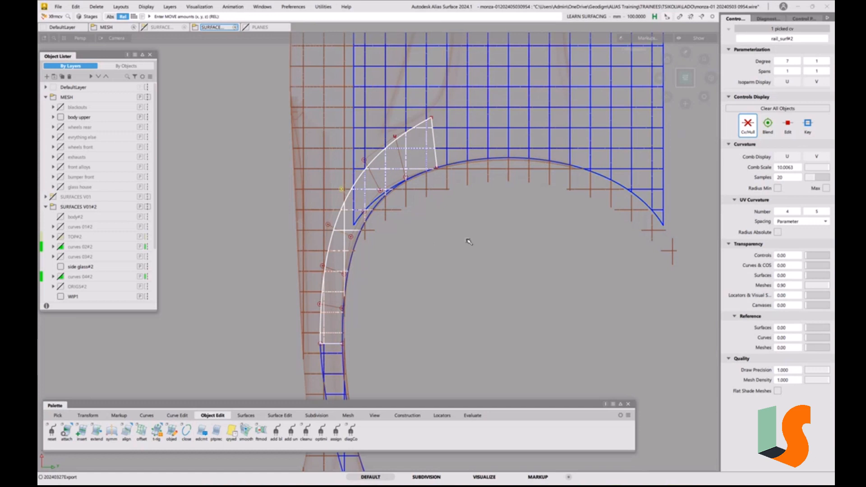
{"action": "left_click", "coordinate": [364, 160]}
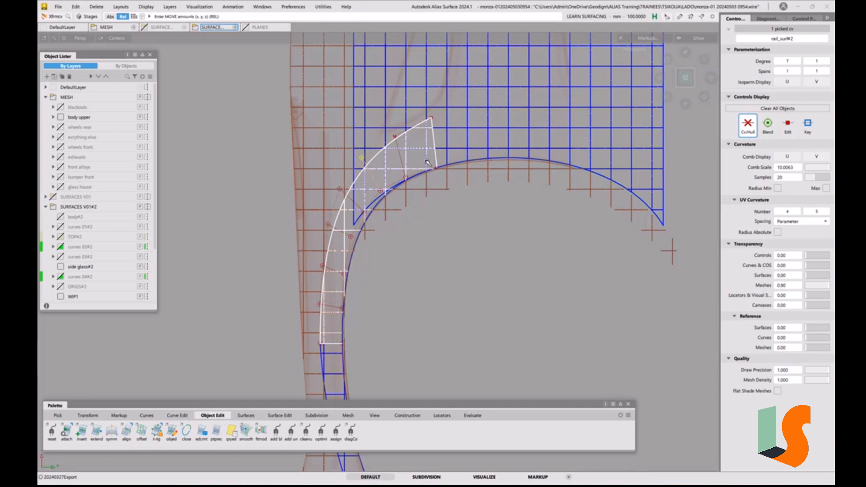
{"action": "left_click", "coordinate": [396, 137]}
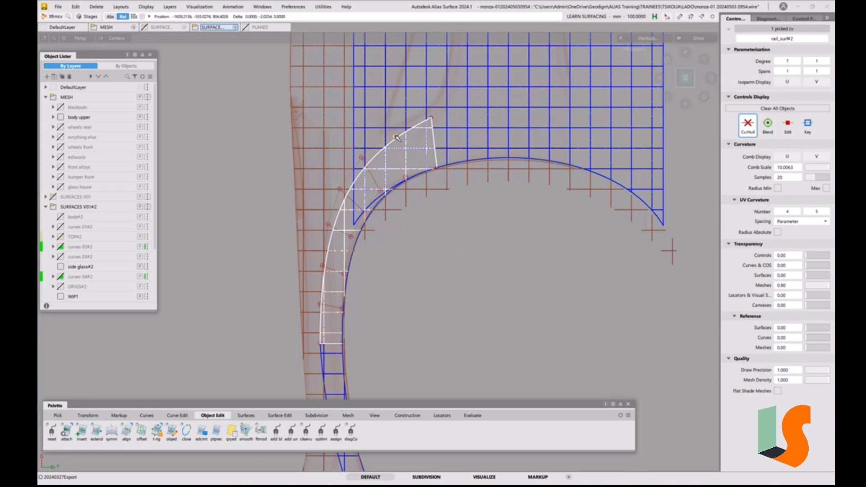
{"action": "middle_click_drag", "start_coordinate": [395, 136], "coordinate": [392, 137]}
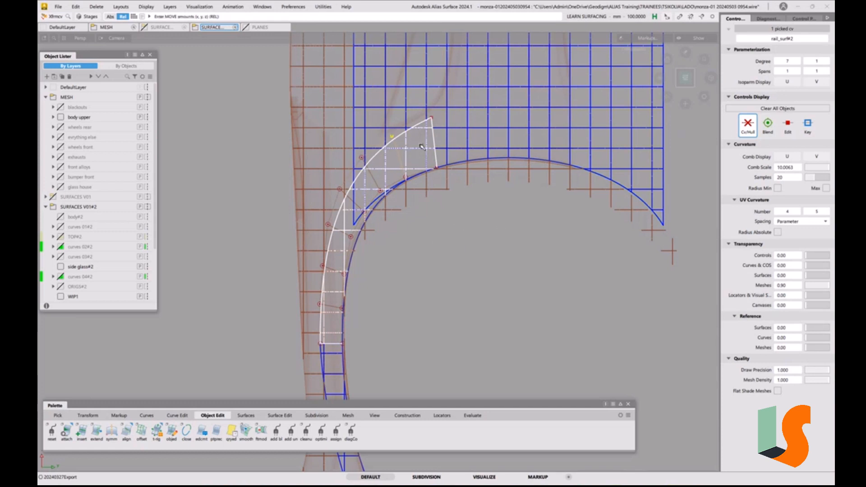
Examine the reshaped front end of the side glass surface against the hood's rear corner in three-quarter views
{"action": "left_click", "coordinate": [447, 289]}
{"action": "left_click_drag", "start_coordinate": [391, 203], "coordinate": [387, 159], "text": "alt+shift"}
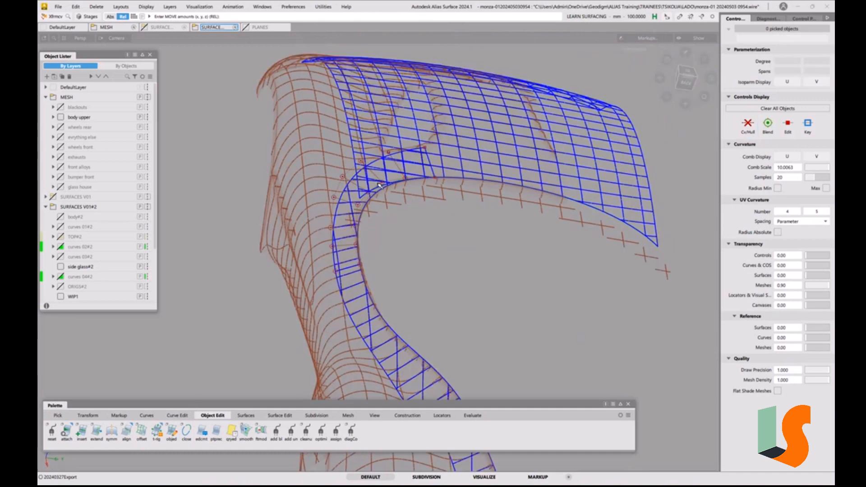
{"action": "right_click_drag", "start_coordinate": [387, 159], "coordinate": [402, 168], "text": "alt+shift"}
{"action": "left_click_drag", "start_coordinate": [401, 168], "coordinate": [431, 171], "text": "alt+shift"}
{"action": "middle_click_drag", "start_coordinate": [467, 152], "coordinate": [477, 166], "text": "alt+shift"}
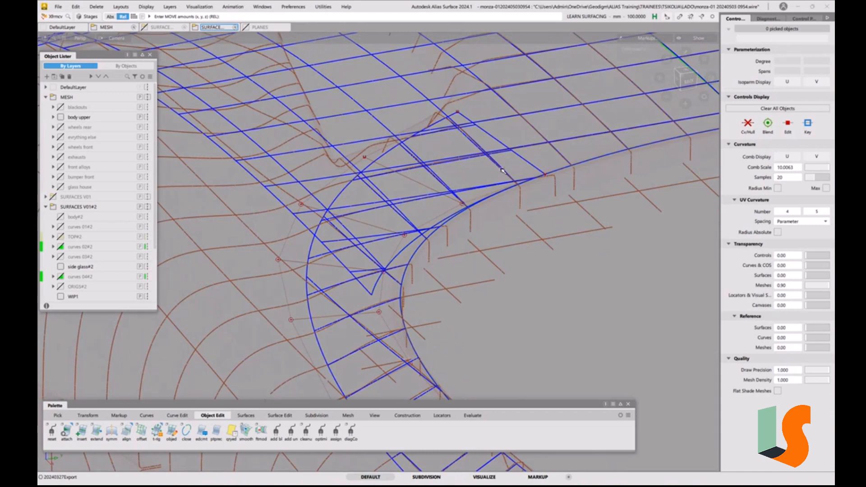
{"action": "left_click_drag", "start_coordinate": [499, 172], "coordinate": [454, 155], "text": "ctrl+shift"}
Align the side glass surface's front edge to the hood surface with G2 continuity, using the Project type along Z
{"action": "left_click", "coordinate": [515, 154]}
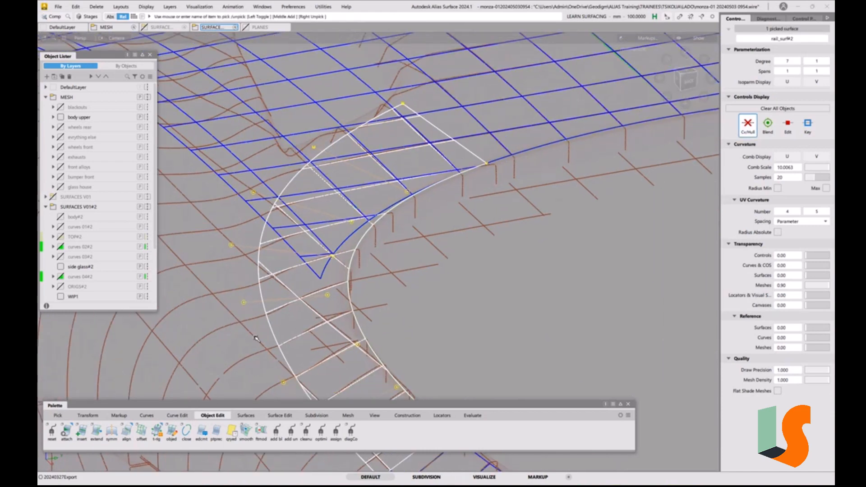
{"action": "left_click", "coordinate": [400, 163]}
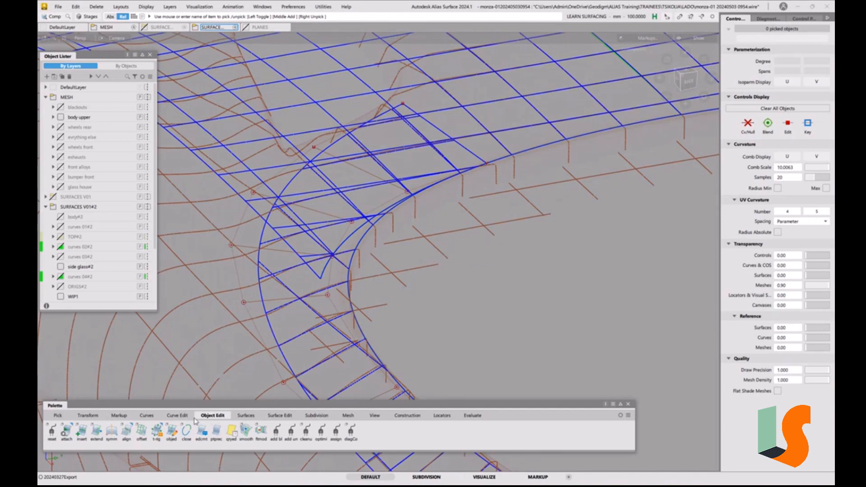
{"action": "double_click", "coordinate": [126, 434]}
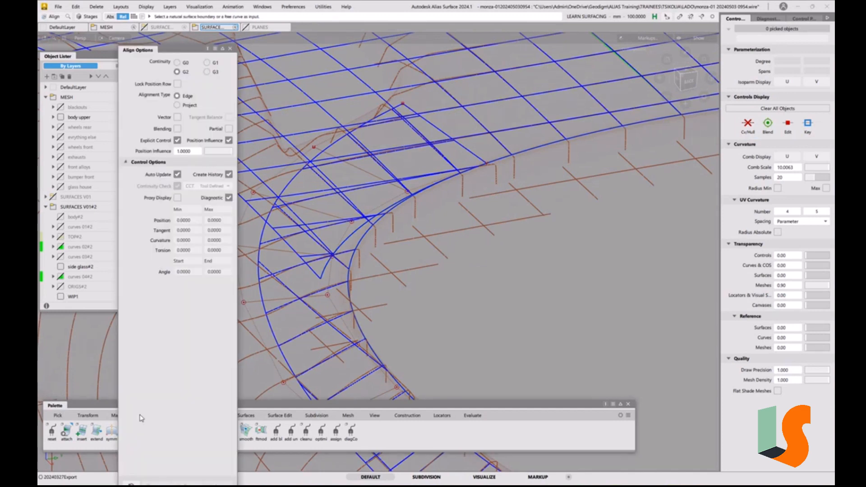
{"action": "left_click", "coordinate": [187, 106]}
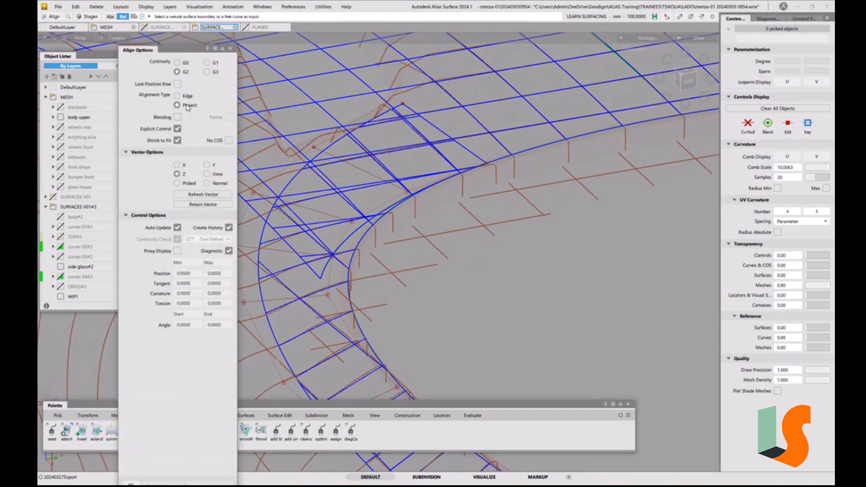
{"action": "left_click", "coordinate": [426, 121]}
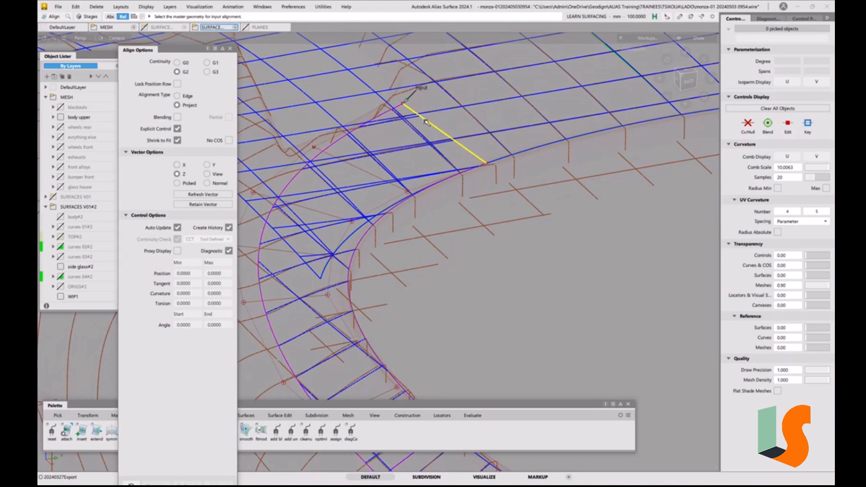
{"action": "left_click", "coordinate": [504, 157]}
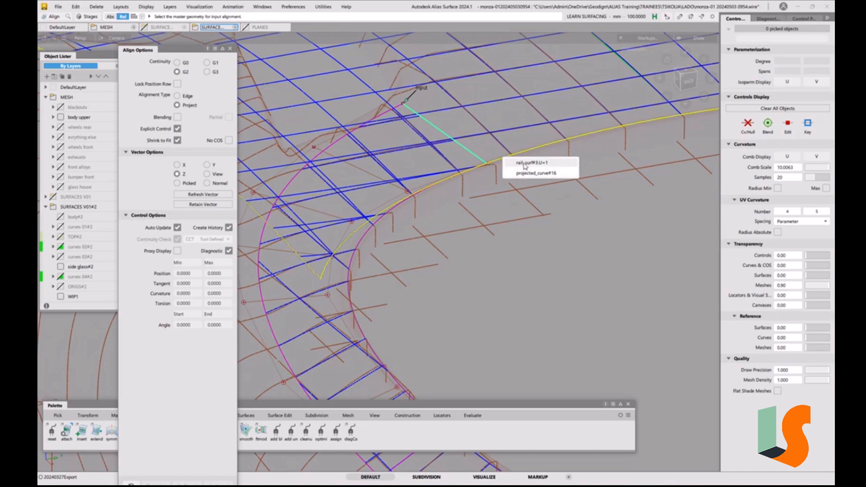
{"action": "left_click", "coordinate": [524, 166]}
{"action": "right_click_drag", "start_coordinate": [500, 126], "coordinate": [504, 141], "text": "alt+shift"}
{"action": "middle_click_drag", "start_coordinate": [488, 180], "coordinate": [563, 205], "text": "alt+shift"}
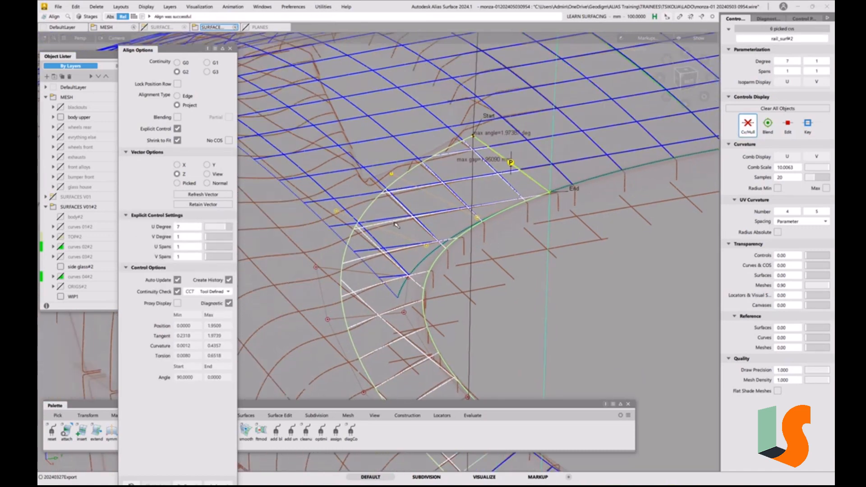
Try the alignment's Blending option with 2 extra CV rows, and turn it off again
{"action": "left_click_drag", "start_coordinate": [423, 240], "coordinate": [418, 177], "text": "alt+shift"}
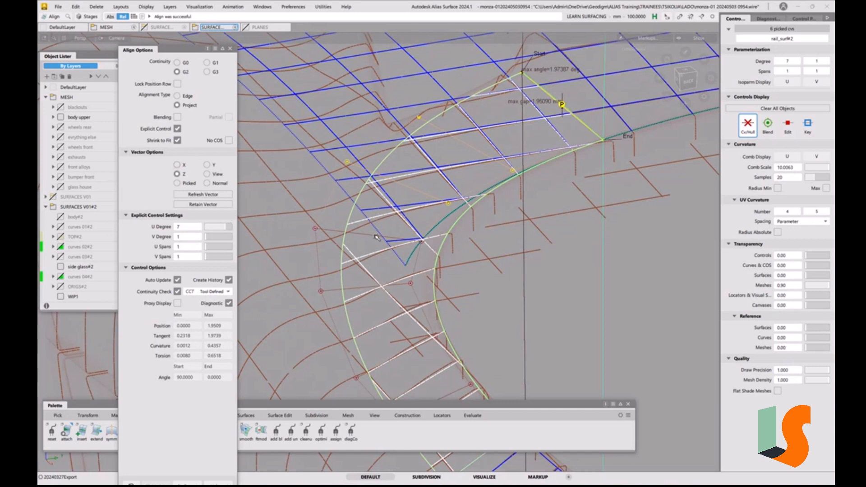
{"action": "left_click", "coordinate": [177, 117]}
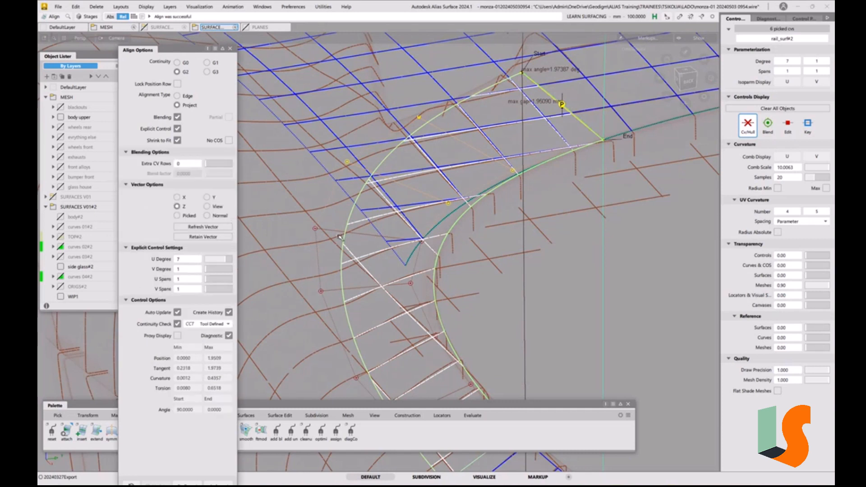
{"action": "left_click", "coordinate": [207, 164]}
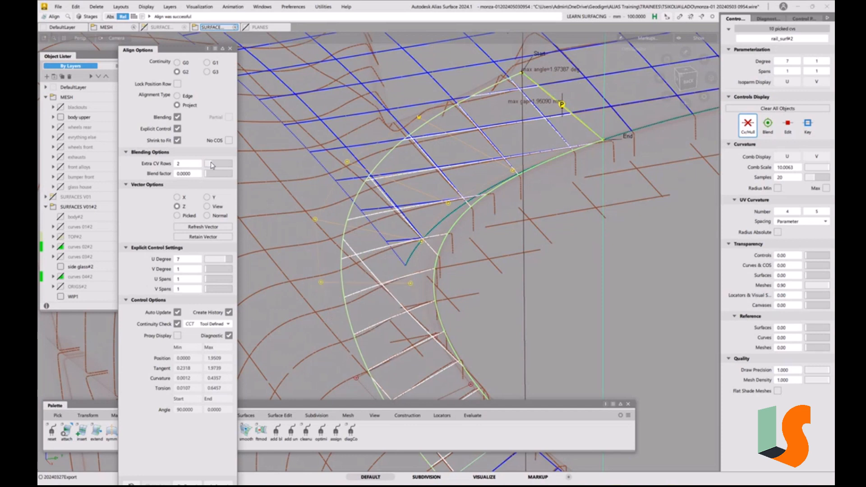
{"action": "left_click", "coordinate": [206, 164]}
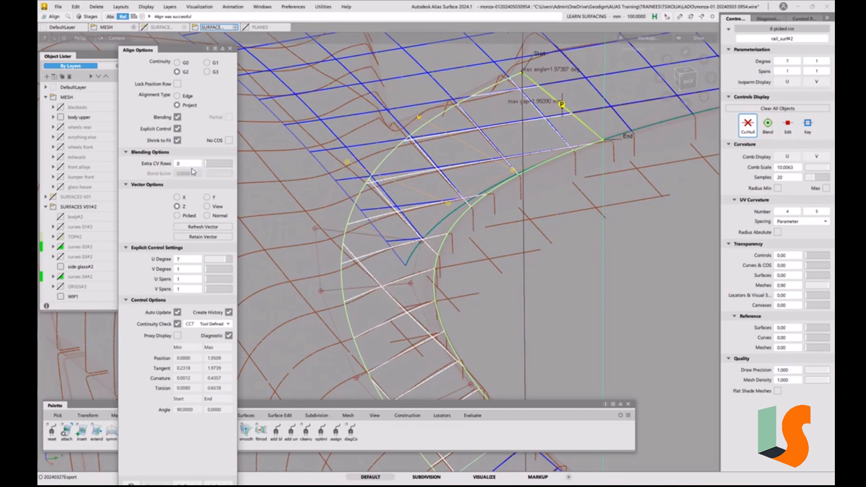
{"action": "left_click", "coordinate": [177, 117]}
Reopen the side glass alignment for editing and set its V Degree to 2 in the explicit control settings
{"action": "left_click_drag", "start_coordinate": [483, 259], "coordinate": [511, 270], "text": "alt+shift"}
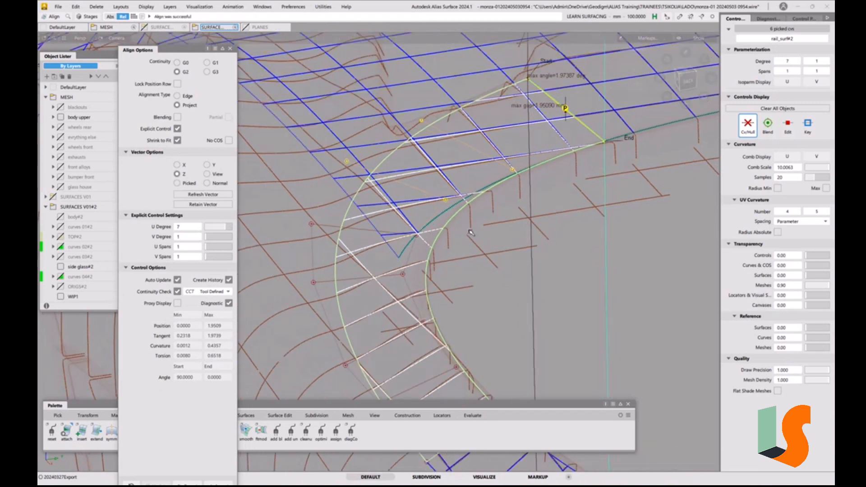
{"action": "left_click", "coordinate": [483, 209]}
{"action": "middle_click_drag", "start_coordinate": [512, 211], "coordinate": [473, 280], "text": "alt+shift"}
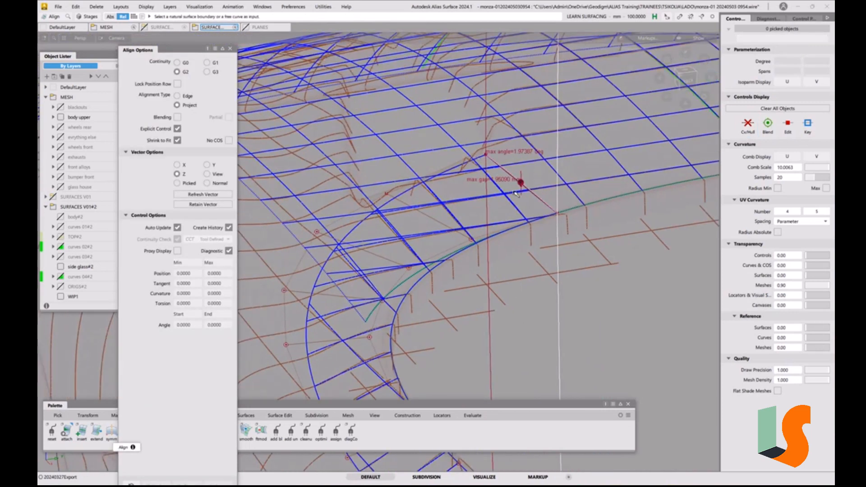
{"action": "mouse_move", "coordinate": [514, 195]}
{"action": "left_mouse_down", "text": "alt+shift"}
{"action": "mouse_move", "coordinate": [531, 152]}
{"action": "mouse_move", "coordinate": [515, 188]}
{"action": "left_mouse_up", "text": "alt+shift"}
{"action": "middle_click_drag", "start_coordinate": [516, 189], "coordinate": [501, 213], "text": "alt+shift"}
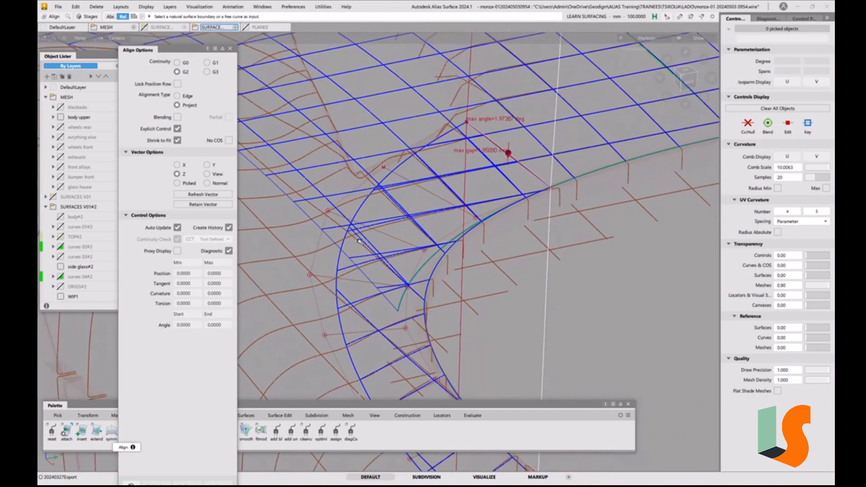
{"action": "left_click_drag", "start_coordinate": [517, 236], "coordinate": [523, 168], "text": "ctrl+shift"}
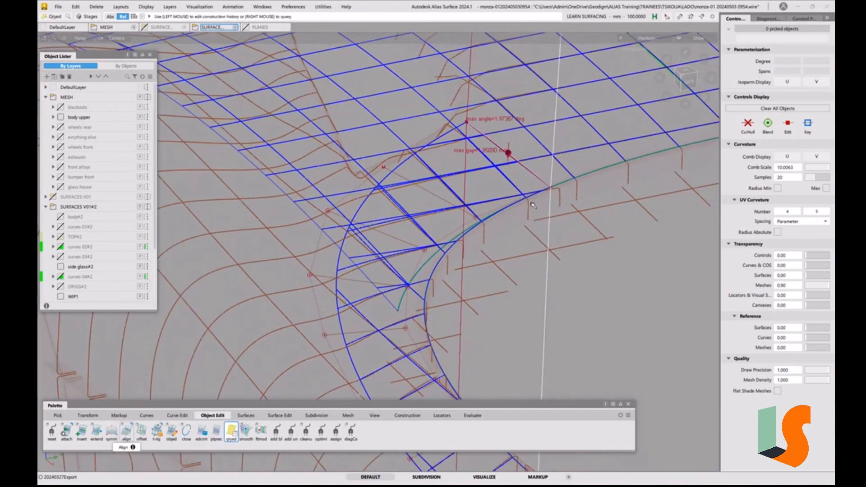
{"action": "left_click", "coordinate": [522, 169]}
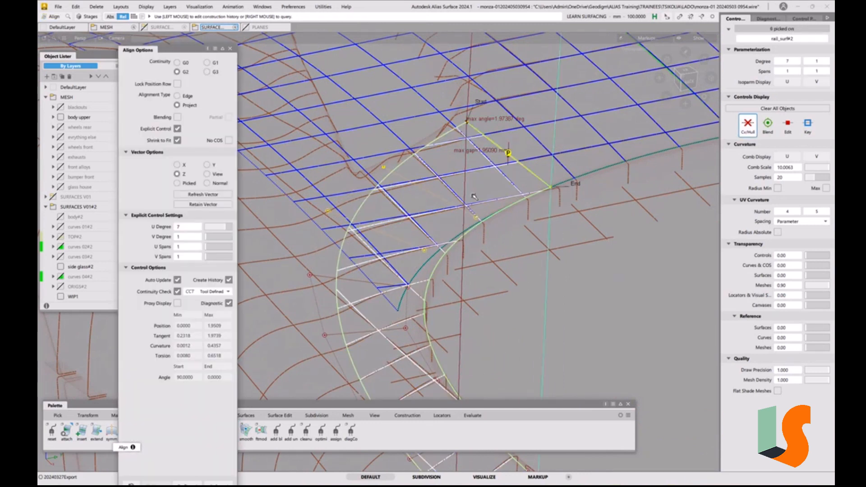
{"action": "left_click", "coordinate": [209, 239]}
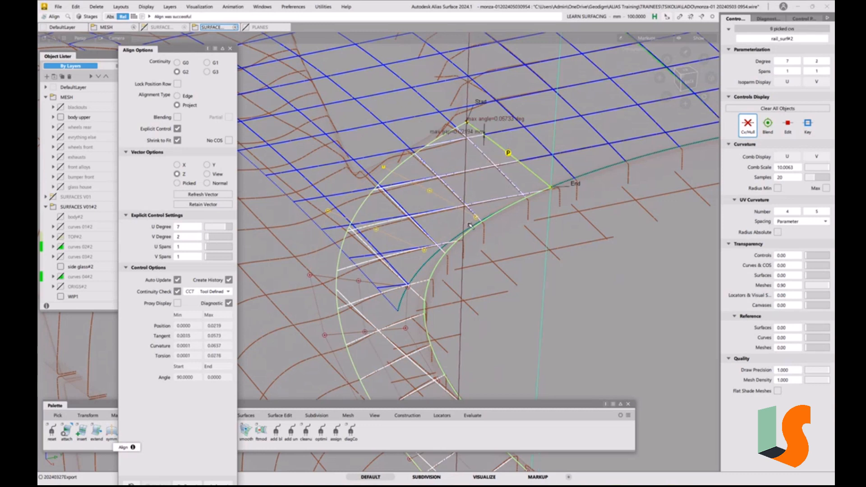
Try a V Degree of 3 for the aligned side glass surface and return it to 2
{"action": "left_click_drag", "start_coordinate": [415, 202], "coordinate": [417, 183], "text": "alt+shift"}
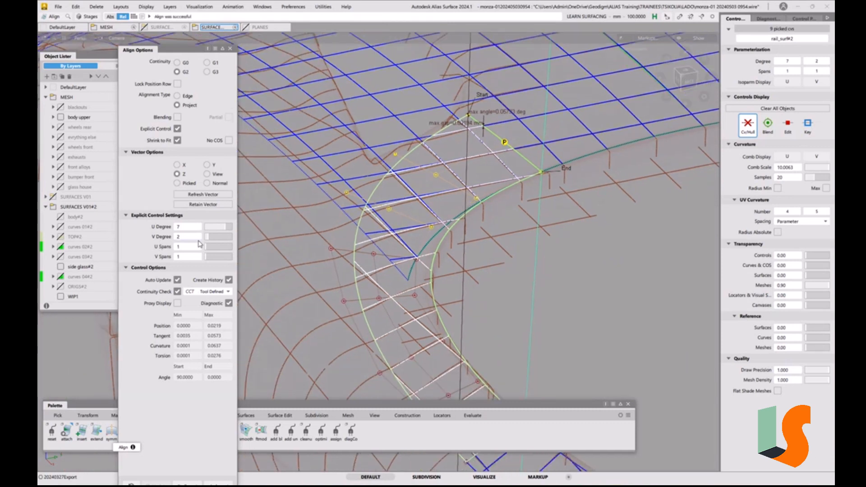
{"action": "left_click", "coordinate": [213, 238]}
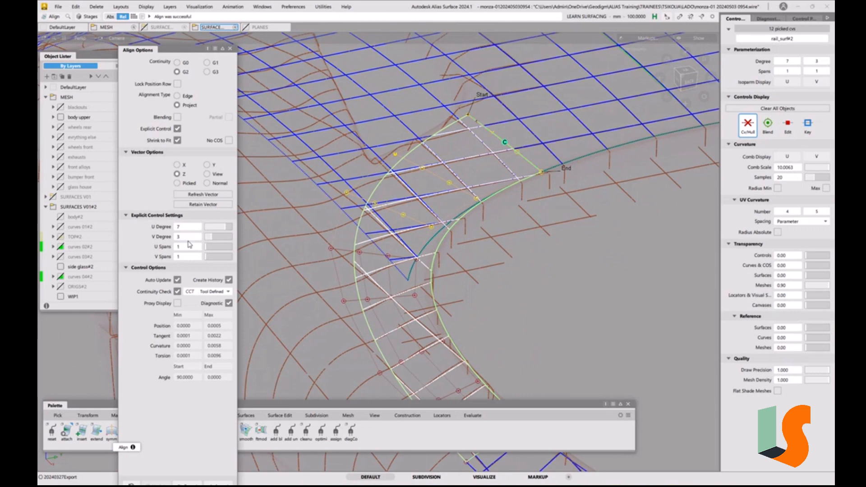
{"action": "left_click", "coordinate": [210, 237]}
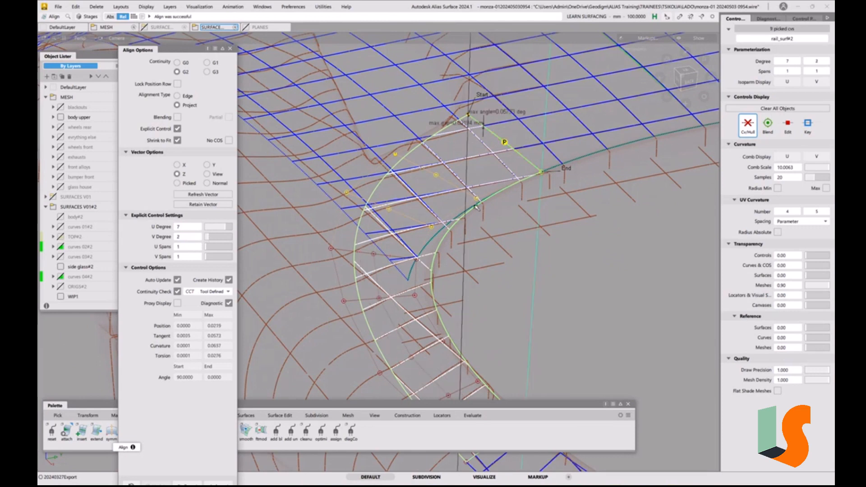
Finish the alignment and examine the side glass surface's transition into the hood at the cockpit corner from several angles
{"action": "left_click_drag", "start_coordinate": [499, 238], "coordinate": [509, 173], "text": "alt+shift"}
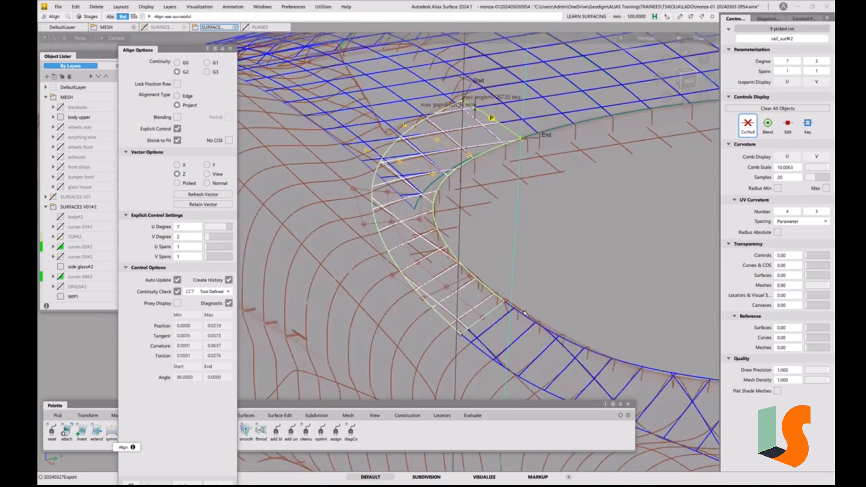
{"action": "left_click", "coordinate": [487, 260]}
{"action": "right_click_drag", "start_coordinate": [477, 238], "coordinate": [505, 259], "text": "alt+shift"}
{"action": "left_click_drag", "start_coordinate": [502, 245], "coordinate": [477, 242], "text": "alt+shift"}
{"action": "mouse_move", "coordinate": [478, 213]}
{"action": "left_mouse_down", "text": "alt+shift"}
{"action": "mouse_move", "coordinate": [487, 259]}
{"action": "mouse_move", "coordinate": [497, 220]}
{"action": "left_mouse_up", "text": "alt+shift"}
{"action": "middle_click_drag", "start_coordinate": [497, 220], "coordinate": [518, 306], "text": "alt+shift"}
{"action": "left_click_drag", "start_coordinate": [517, 307], "coordinate": [523, 238], "text": "alt+shift"}
{"action": "middle_click_drag", "start_coordinate": [523, 239], "coordinate": [579, 236], "text": "alt+shift"}
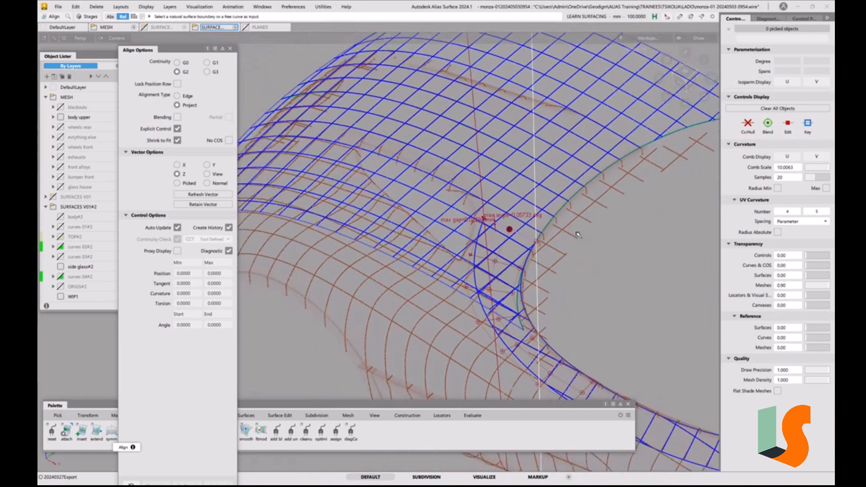
{"action": "left_click_drag", "start_coordinate": [582, 244], "coordinate": [579, 253], "text": "alt+shift"}
{"action": "middle_click_drag", "start_coordinate": [578, 253], "coordinate": [576, 233], "text": "alt+shift"}
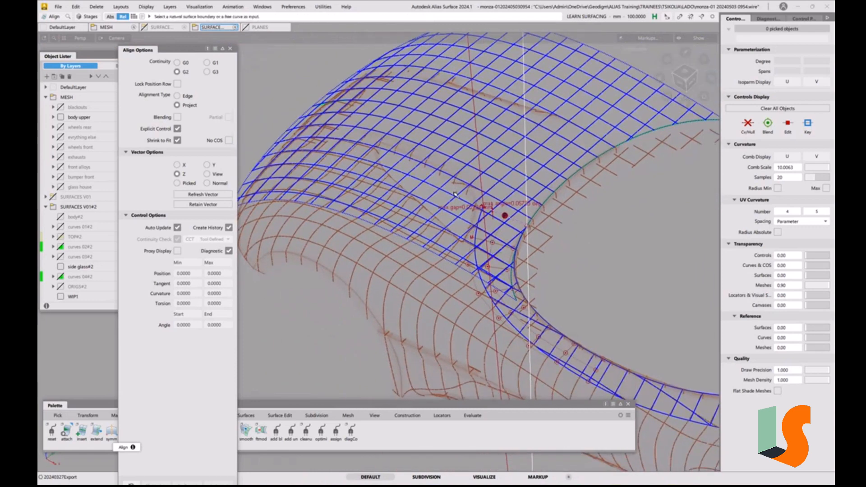
{"action": "left_click", "coordinate": [231, 50]}
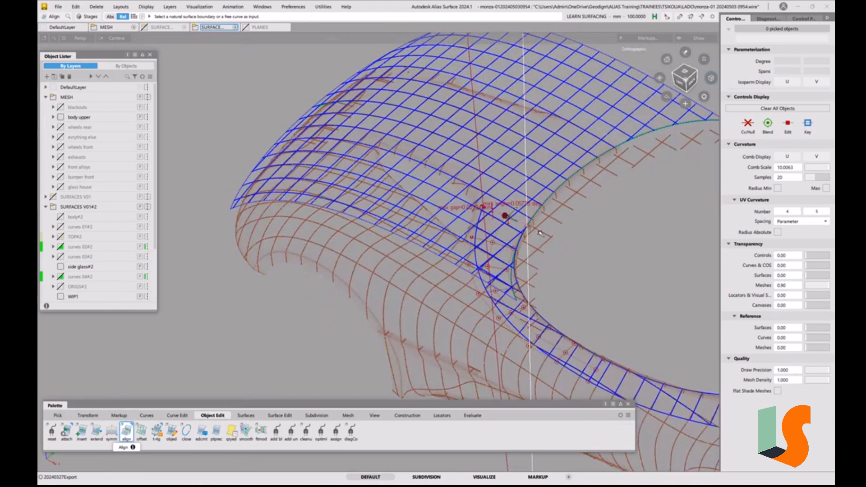
{"action": "left_click_drag", "start_coordinate": [541, 233], "coordinate": [407, 305], "text": "alt+shift"}
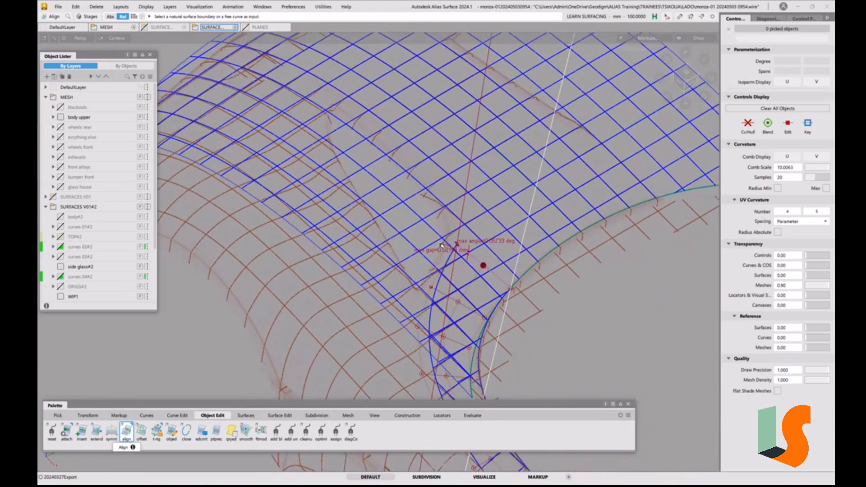
{"action": "key", "text": "shift+alt"}
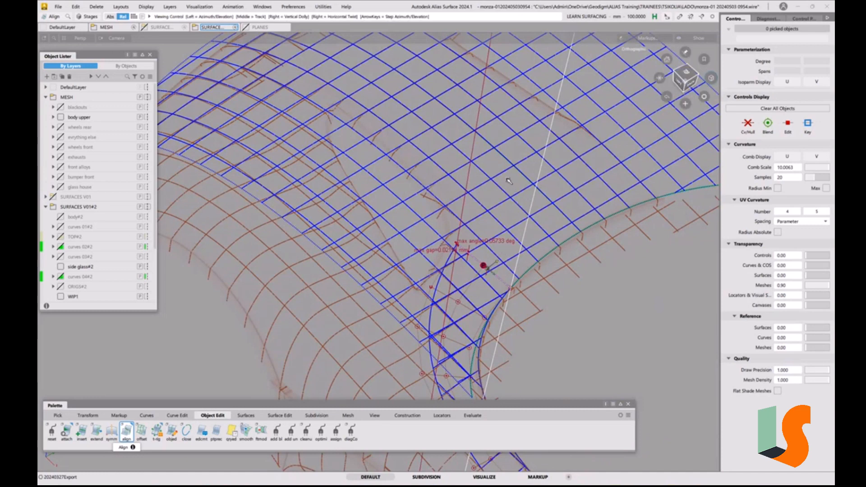
{"action": "left_click_drag", "start_coordinate": [508, 180], "coordinate": [474, 165], "text": "alt+shift"}
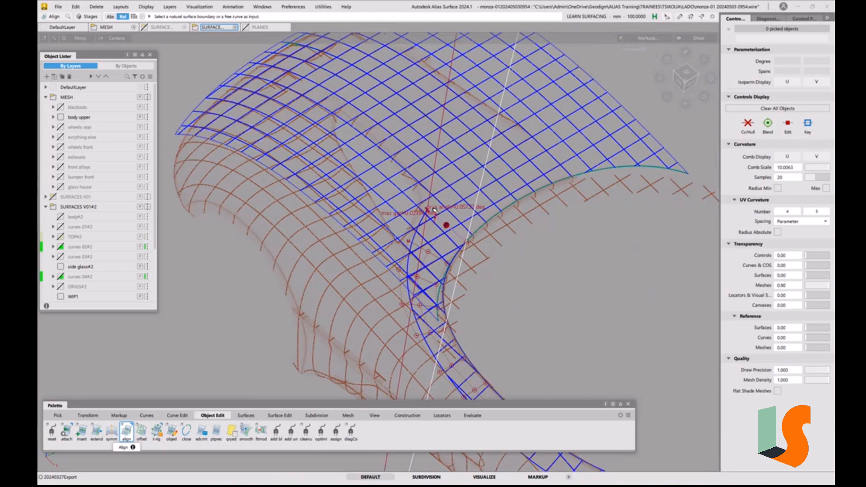
In the top view, draw a straight transverse line from the side glass surface's front corner outwards past the hood's side edge
{"action": "left_click", "coordinate": [687, 73]}
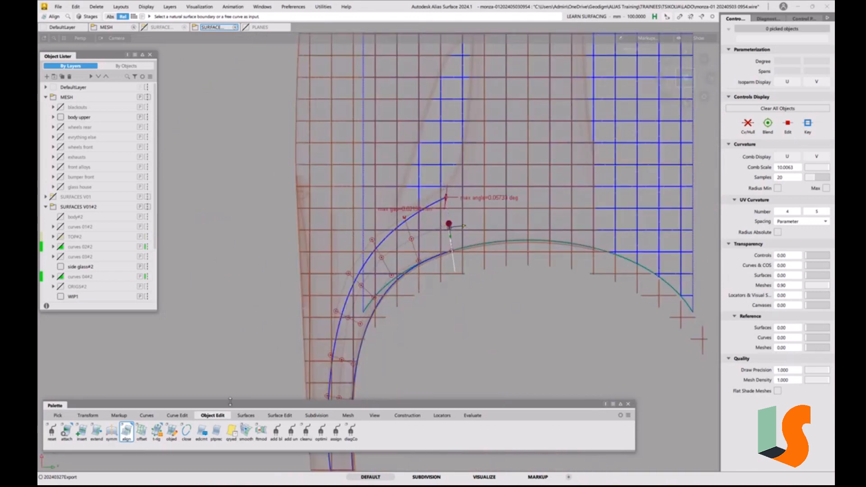
{"action": "left_click", "coordinate": [147, 416]}
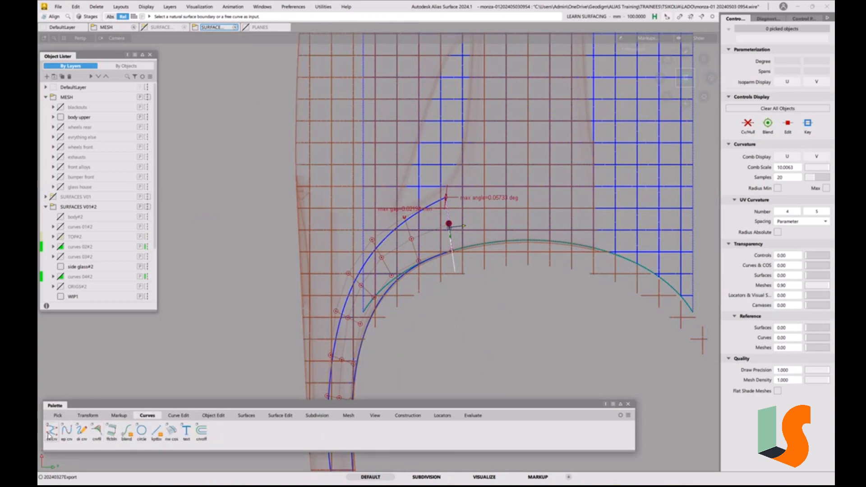
{"action": "left_click", "coordinate": [50, 432]}
{"action": "left_click", "coordinate": [455, 202], "text": "ctrl"}
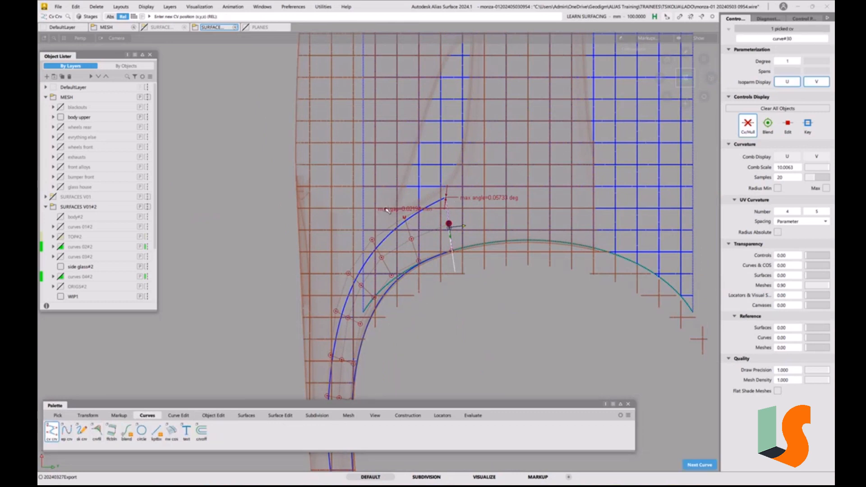
{"action": "middle_click", "coordinate": [339, 210]}
{"action": "left_click_drag", "start_coordinate": [478, 307], "coordinate": [483, 220], "text": "ctrl+shift"}
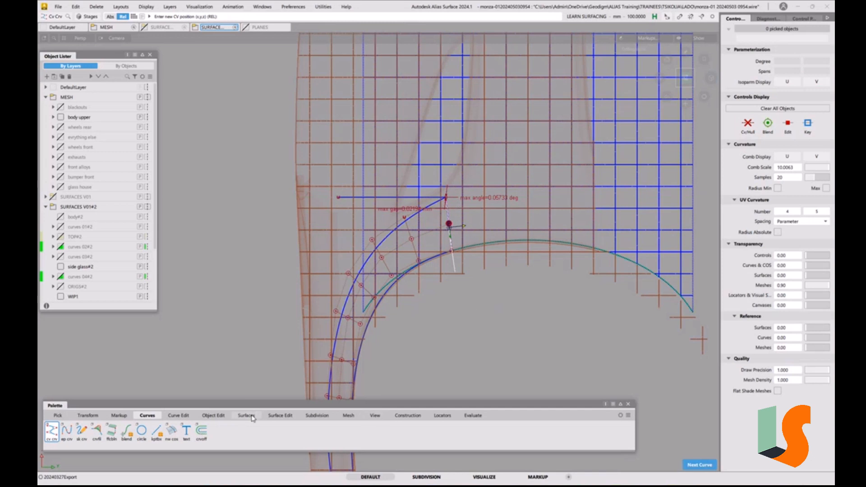
Trim the hood with the transverse line projected along Z, keeping the main hood region and removing its outer rear corner
{"action": "left_click", "coordinate": [280, 415]}
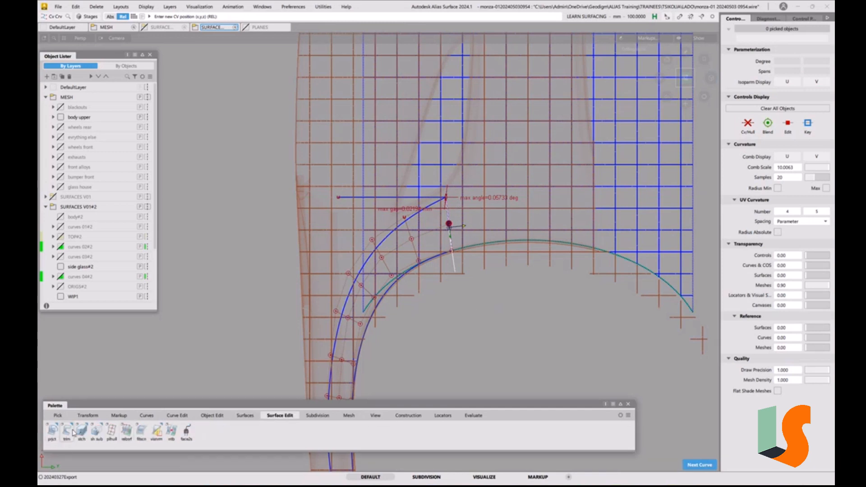
{"action": "left_click", "coordinate": [68, 432]}
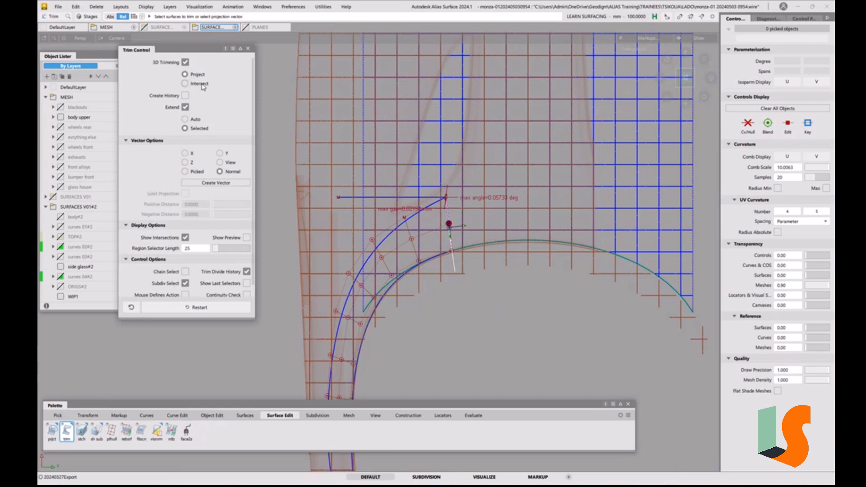
{"action": "left_click", "coordinate": [185, 162]}
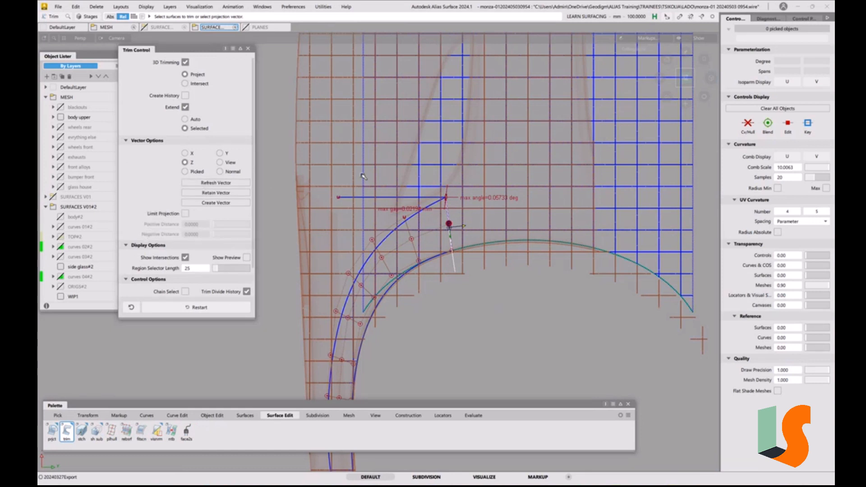
{"action": "left_click", "coordinate": [369, 197]}
{"action": "left_click", "coordinate": [370, 198]}
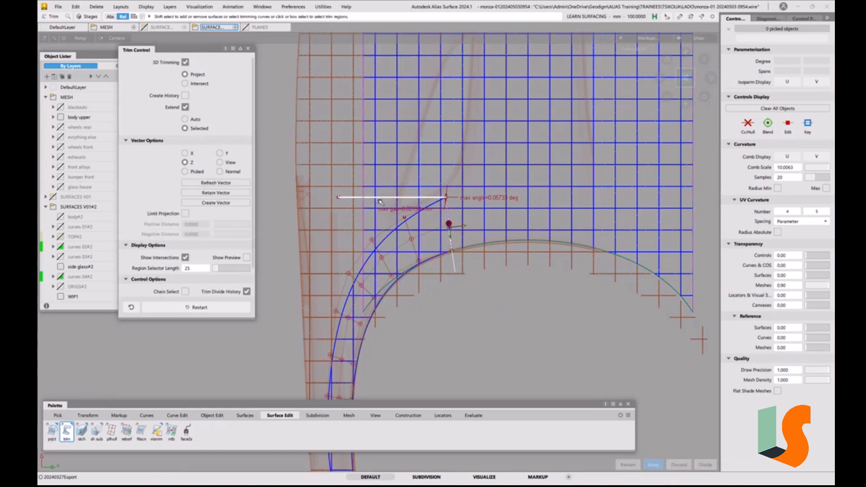
{"action": "left_click", "coordinate": [479, 177]}
{"action": "key", "text": "space"}
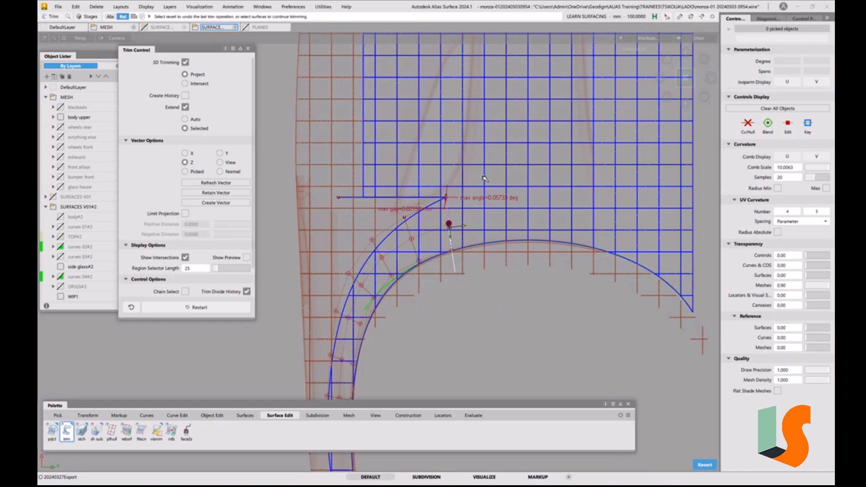
Examine the trimmed hood corner where it meets the side glass surface from several angles and close the trim options
{"action": "left_click_drag", "start_coordinate": [500, 284], "coordinate": [495, 204], "text": "ctrl+shift"}
{"action": "left_click_drag", "start_coordinate": [431, 188], "coordinate": [462, 196], "text": "alt+shift"}
{"action": "key", "text": "grave"}
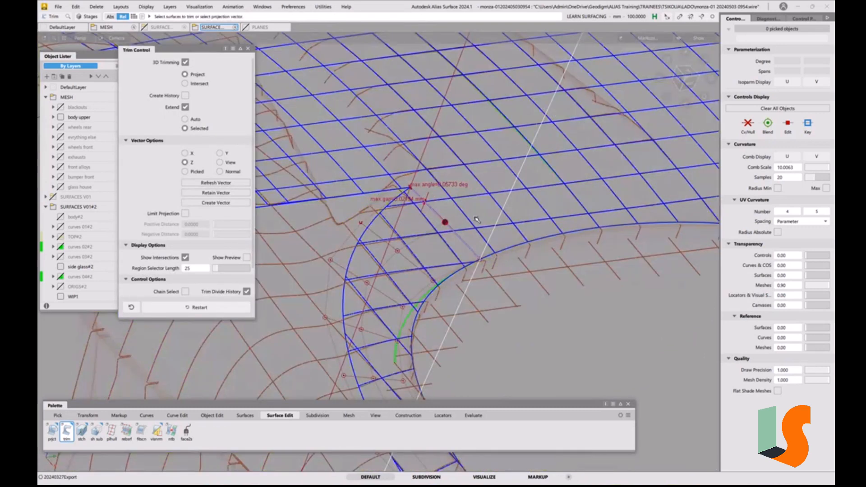
{"action": "key", "text": "grave"}
{"action": "key", "text": "grave"}
{"action": "left_click_drag", "start_coordinate": [398, 238], "coordinate": [447, 207], "text": "alt+shift"}
{"action": "right_click_drag", "start_coordinate": [447, 208], "coordinate": [470, 174], "text": "alt+shift"}
{"action": "middle_click_drag", "start_coordinate": [470, 174], "coordinate": [494, 185], "text": "alt+shift"}
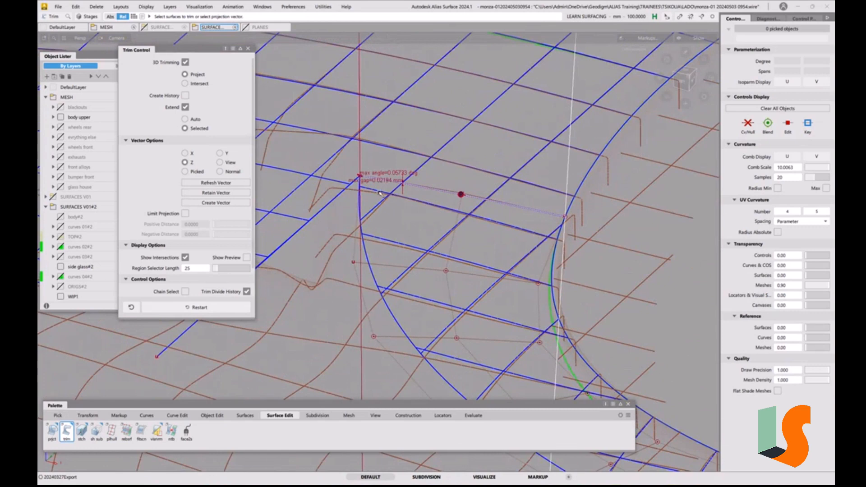
{"action": "right_click_drag", "start_coordinate": [390, 185], "coordinate": [311, 167], "text": "alt+shift"}
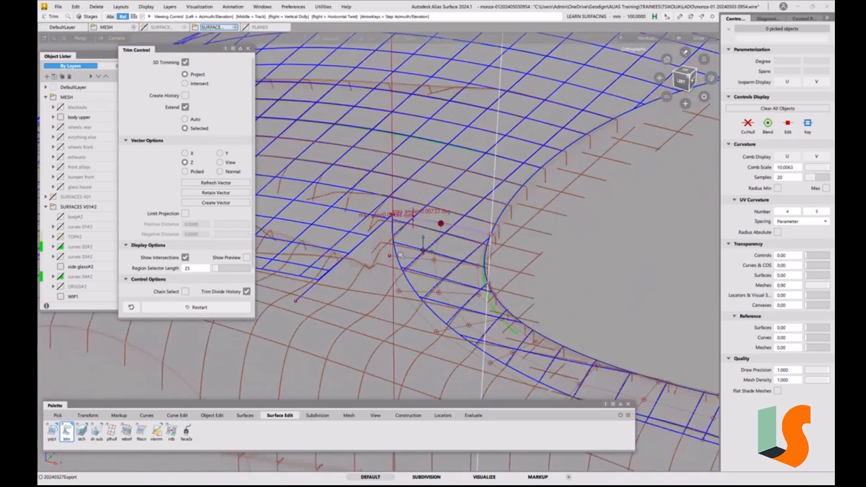
{"action": "left_click_drag", "start_coordinate": [312, 167], "coordinate": [284, 92], "text": "alt+shift"}
{"action": "left_click", "coordinate": [249, 49]}
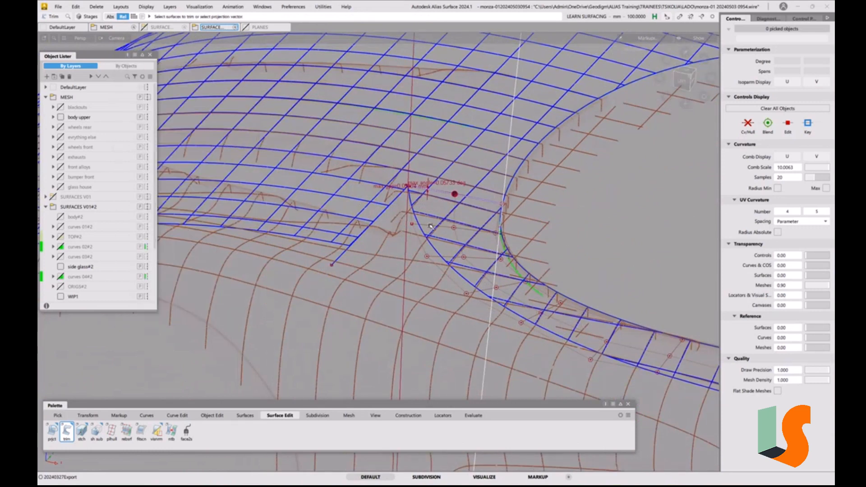
Shade the model and inspect the hood and side glass surfaces against the mesh up close and as a whole
{"action": "middle_click_drag", "start_coordinate": [442, 209], "coordinate": [344, 203], "text": "alt+shift"}
{"action": "key", "text": "F1"}
{"action": "left_click_drag", "start_coordinate": [421, 259], "coordinate": [448, 256], "text": "alt+shift"}
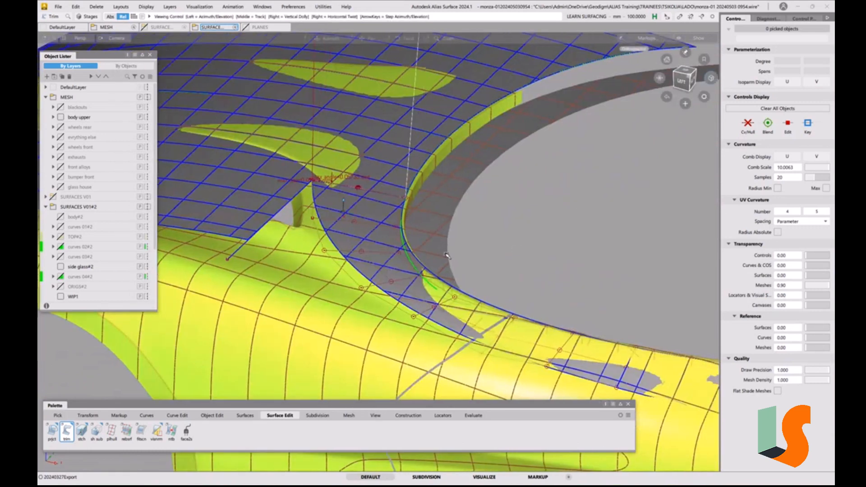
{"action": "middle_click_drag", "start_coordinate": [518, 251], "coordinate": [513, 290], "text": "alt+shift"}
{"action": "left_click_drag", "start_coordinate": [513, 290], "coordinate": [520, 255], "text": "alt+shift"}
{"action": "right_click_drag", "start_coordinate": [520, 256], "coordinate": [470, 310], "text": "alt+shift"}
{"action": "left_click_drag", "start_coordinate": [470, 310], "coordinate": [456, 314], "text": "alt+shift"}
{"action": "left_click_drag", "start_coordinate": [438, 267], "coordinate": [438, 257], "text": "alt+shift"}
{"action": "right_click_drag", "start_coordinate": [439, 256], "coordinate": [441, 311], "text": "alt+shift"}
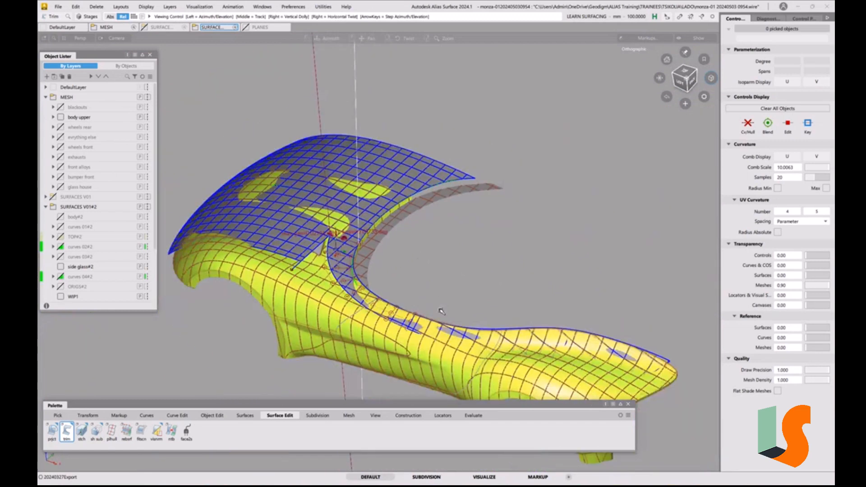
{"action": "left_click_drag", "start_coordinate": [441, 312], "coordinate": [439, 261], "text": "alt+shift"}
{"action": "middle_click_drag", "start_coordinate": [487, 266], "coordinate": [488, 255], "text": "alt+shift"}
{"action": "key", "text": "F12"}
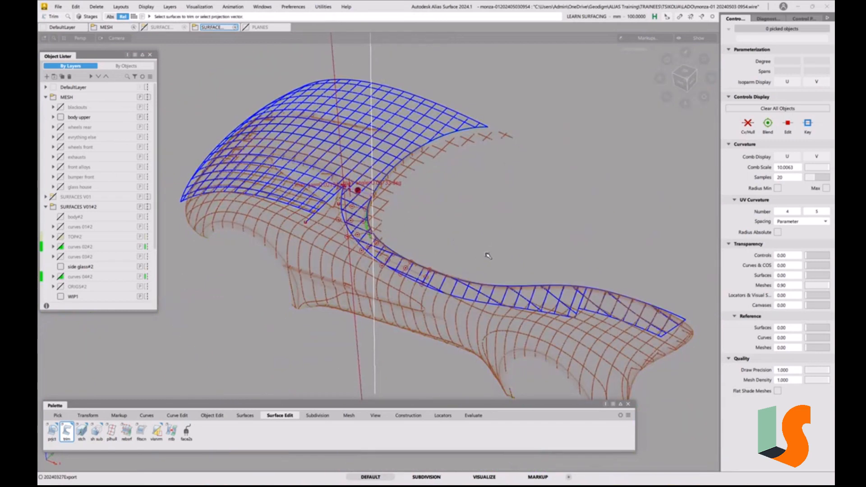
Display the control vertices of the middle and rear side glass surfaces
{"action": "left_click_drag", "start_coordinate": [482, 287], "coordinate": [451, 294], "text": "alt+shift"}
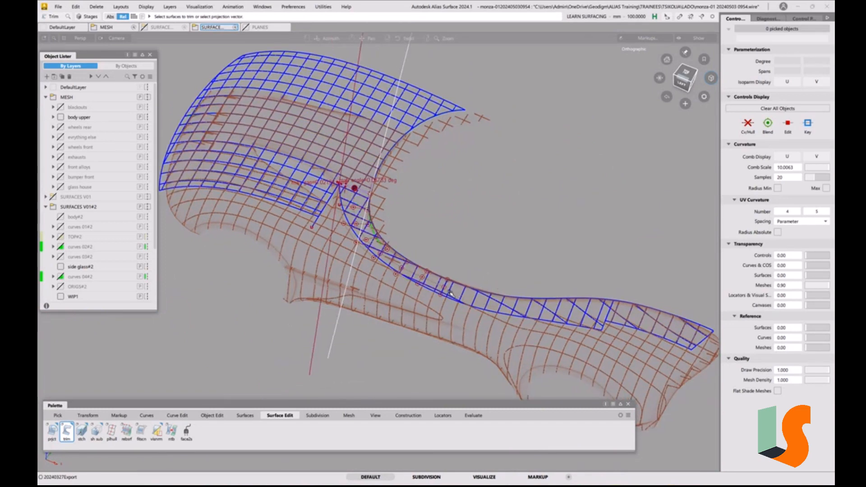
{"action": "middle_click_drag", "start_coordinate": [485, 279], "coordinate": [412, 255], "text": "alt+shift"}
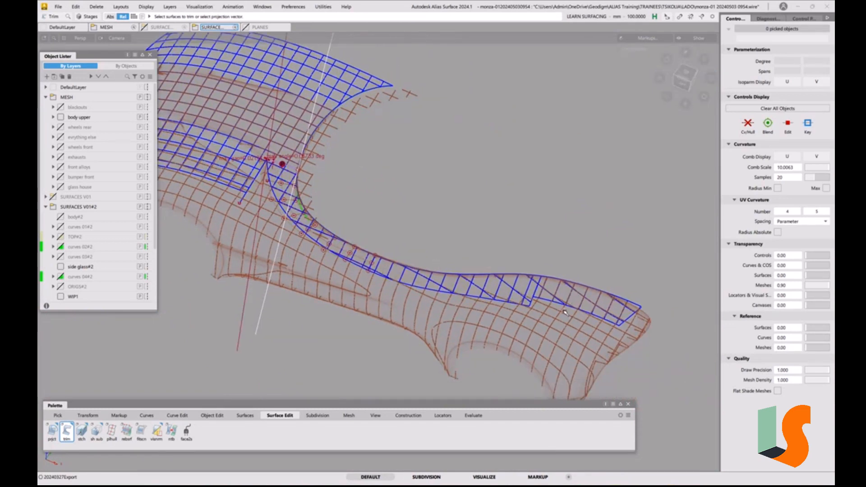
{"action": "middle_click_drag", "start_coordinate": [566, 312], "coordinate": [537, 298], "text": "alt+shift"}
{"action": "right_click_drag", "start_coordinate": [537, 298], "coordinate": [506, 294], "text": "alt+shift"}
{"action": "left_click_drag", "start_coordinate": [506, 294], "coordinate": [514, 276], "text": "alt+shift"}
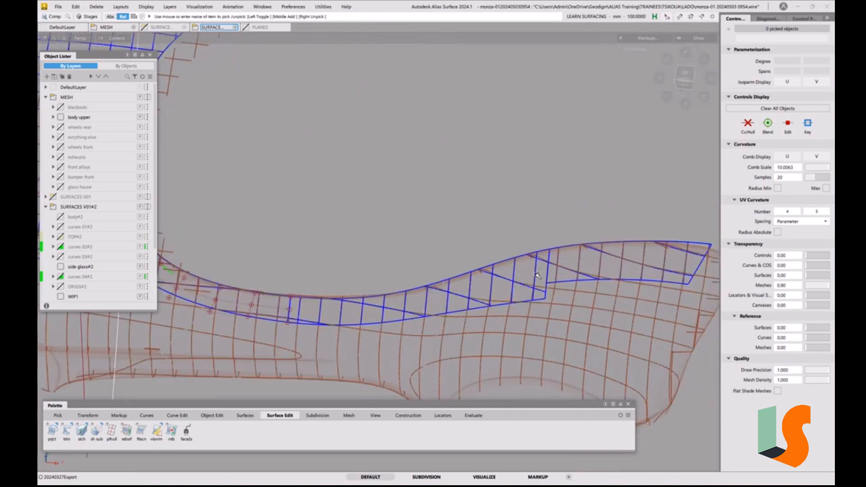
{"action": "left_click", "coordinate": [539, 277]}
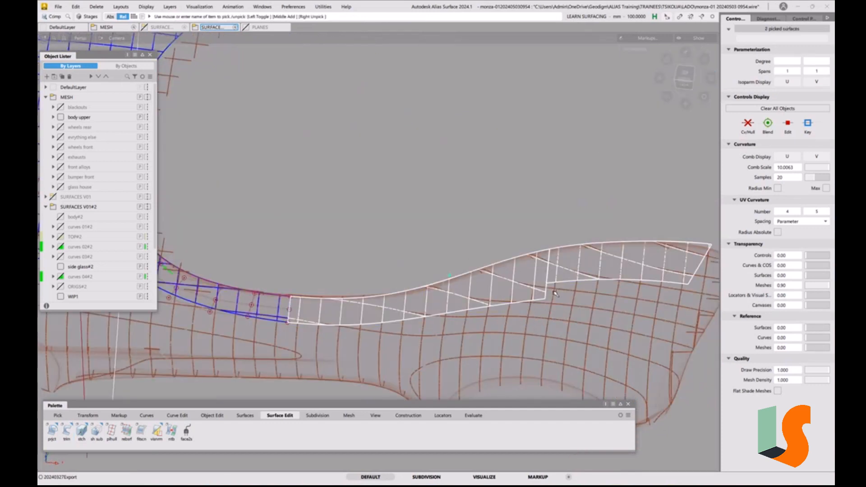
{"action": "left_click", "coordinate": [748, 128]}
{"action": "left_click_drag", "start_coordinate": [507, 293], "coordinate": [573, 211], "text": "alt+shift"}
{"action": "middle_click_drag", "start_coordinate": [573, 210], "coordinate": [615, 236], "text": "alt+shift"}
{"action": "left_click_drag", "start_coordinate": [364, 302], "coordinate": [337, 286], "text": "ctrl+shift"}
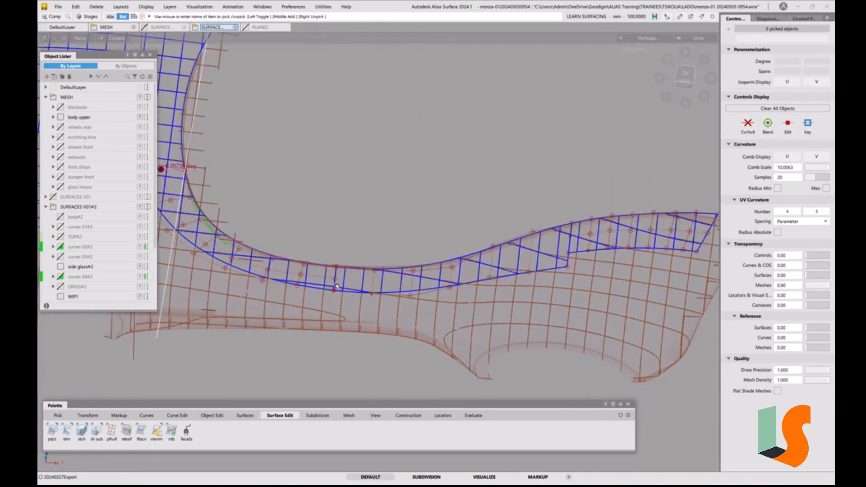
Try to measure the width of the middle side glass surface at its seam with the front surface
{"action": "left_click", "coordinate": [337, 267], "text": "alt+shift"}
{"action": "right_click_drag", "start_coordinate": [345, 191], "coordinate": [381, 248], "text": "alt+shift"}
{"action": "middle_click_drag", "start_coordinate": [383, 273], "coordinate": [388, 246], "text": "alt+shift"}
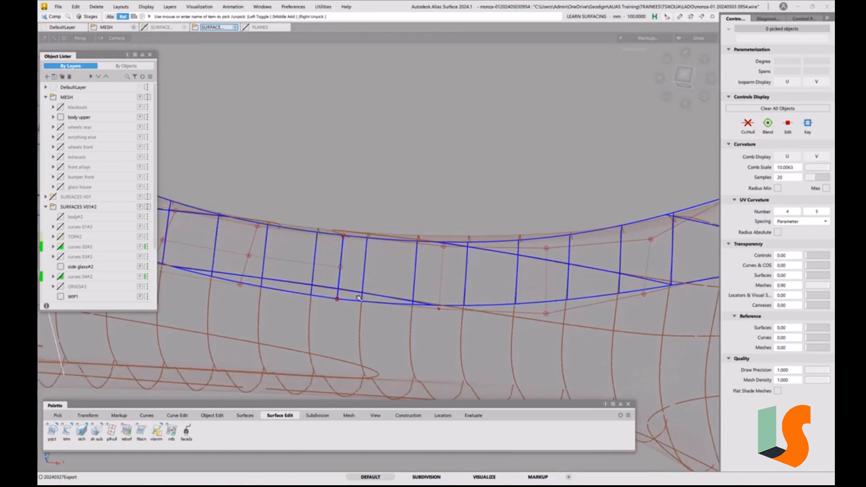
{"action": "left_click", "coordinate": [448, 416]}
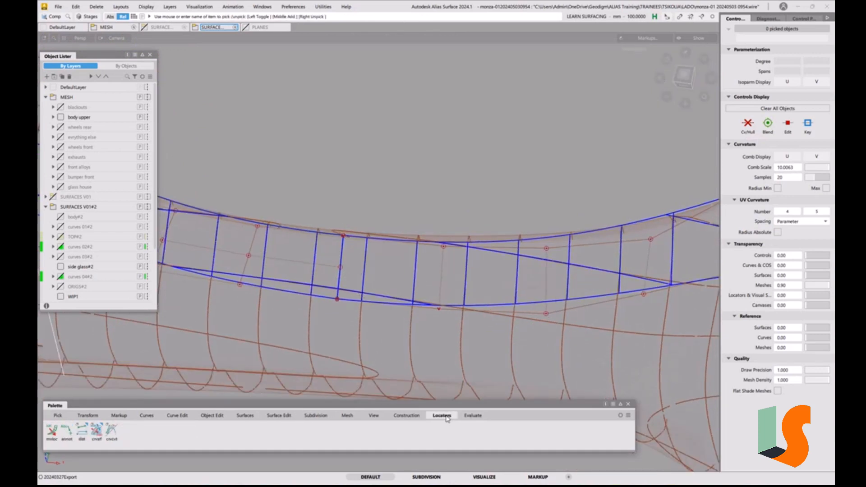
{"action": "left_click", "coordinate": [82, 432]}
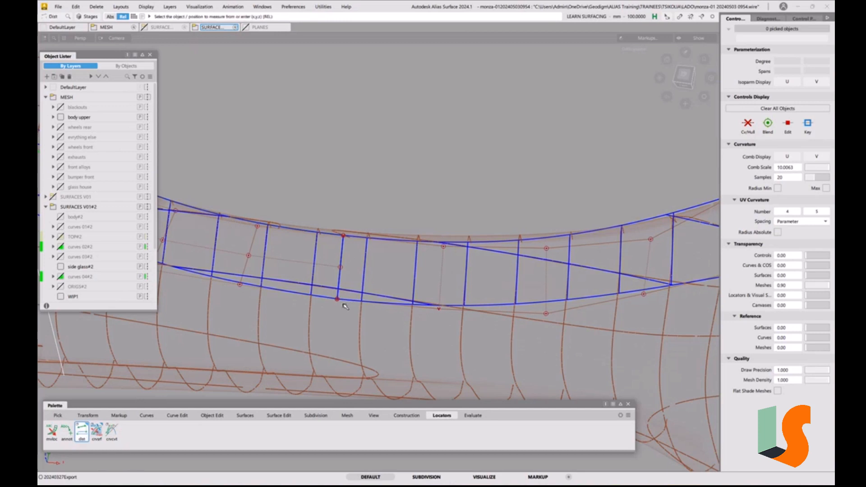
{"action": "left_click", "coordinate": [341, 307]}
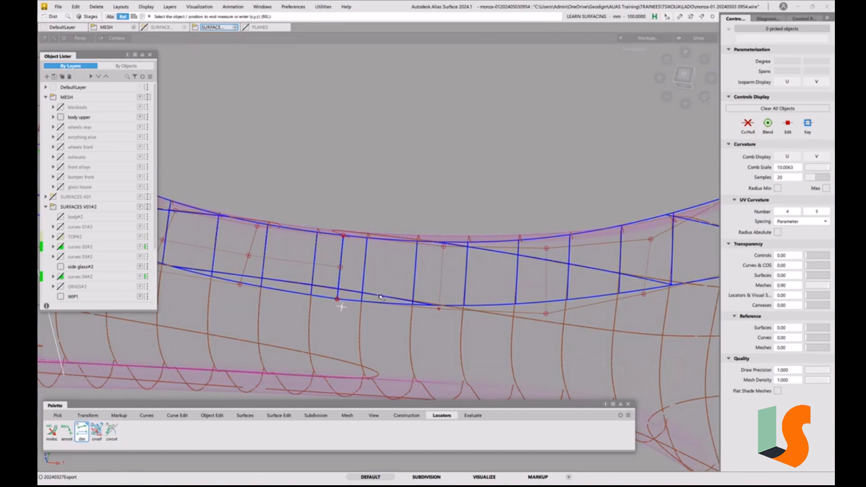
{"action": "key", "text": "ctrl+z"}
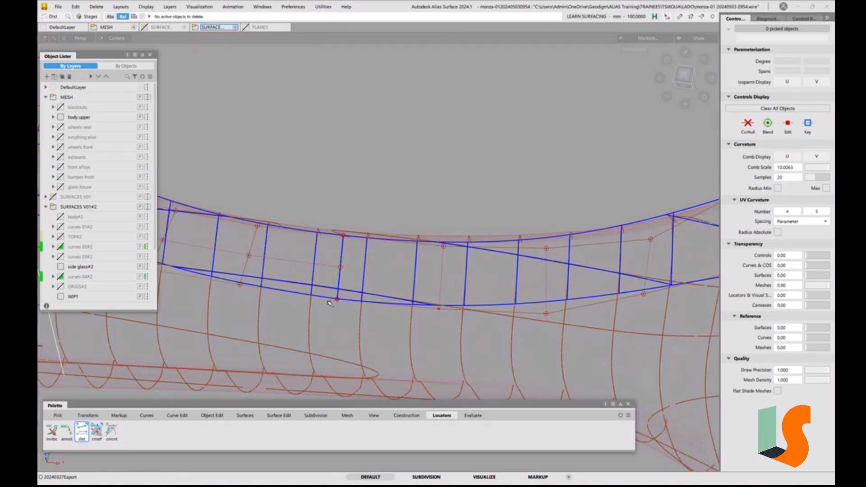
{"action": "left_click", "coordinate": [341, 299]}
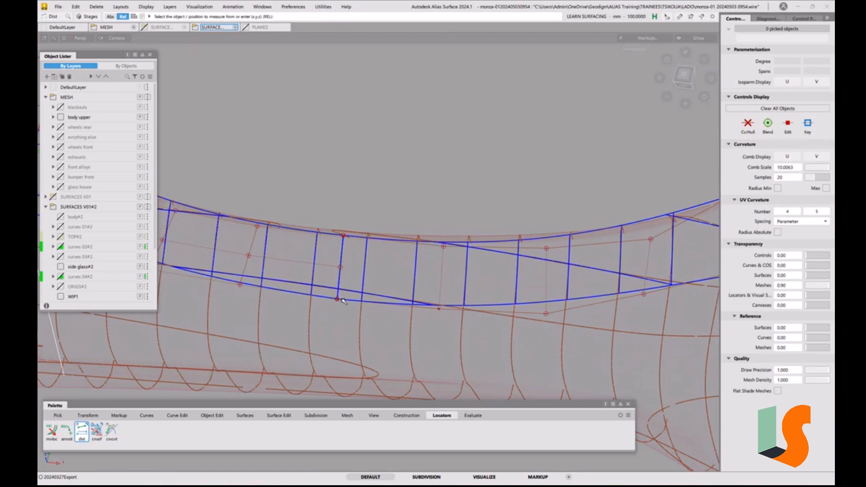
{"action": "left_click", "coordinate": [343, 301]}
{"action": "left_click", "coordinate": [366, 305]}
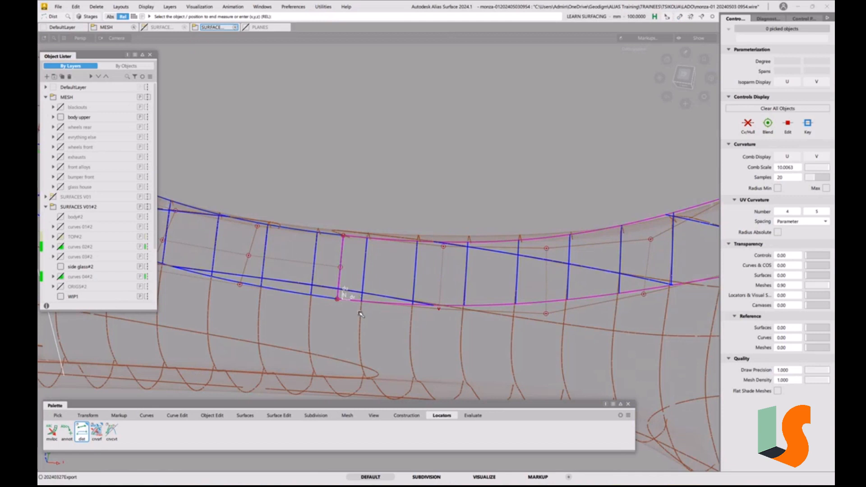
{"action": "left_click_drag", "start_coordinate": [355, 299], "coordinate": [326, 312], "text": "ctrl+shift"}
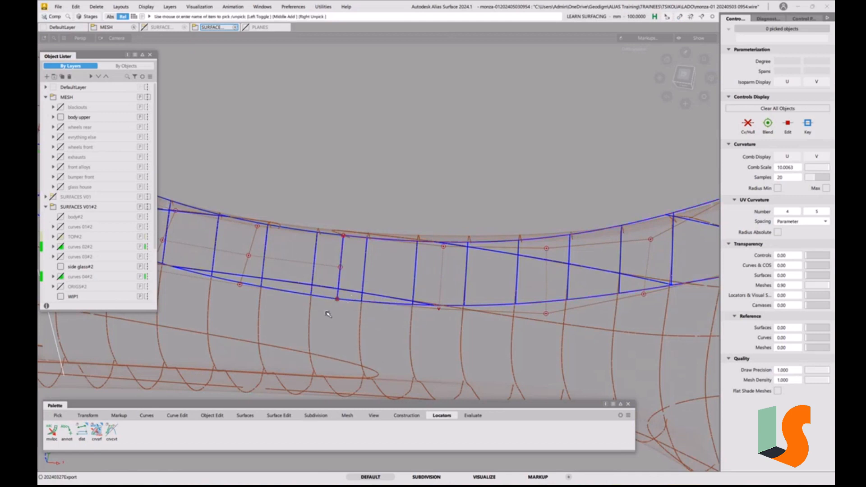
Isolate the middle side glass surface, measure the distance between its front edge's corners and restore the hidden geometry
{"action": "left_click", "coordinate": [348, 302]}
{"action": "key", "text": "alt+h"}
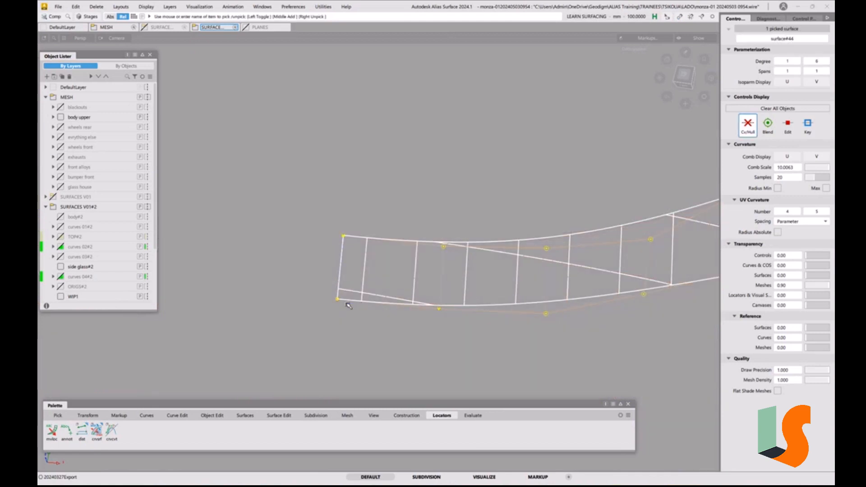
{"action": "left_click", "coordinate": [333, 337]}
{"action": "left_click", "coordinate": [81, 431]}
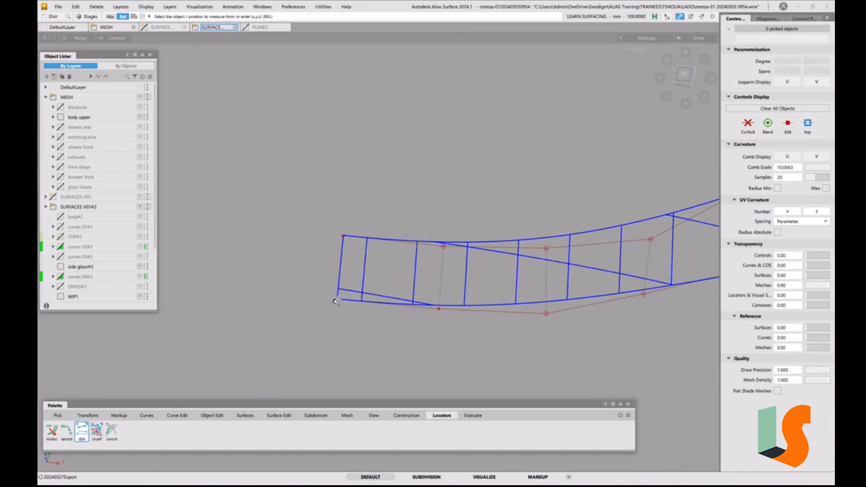
{"action": "left_click", "coordinate": [334, 299]}
{"action": "left_click", "coordinate": [331, 232]}
{"action": "scroll", "coordinate": [341, 254], "scroll_direction": "up", "scroll_amount": 5}
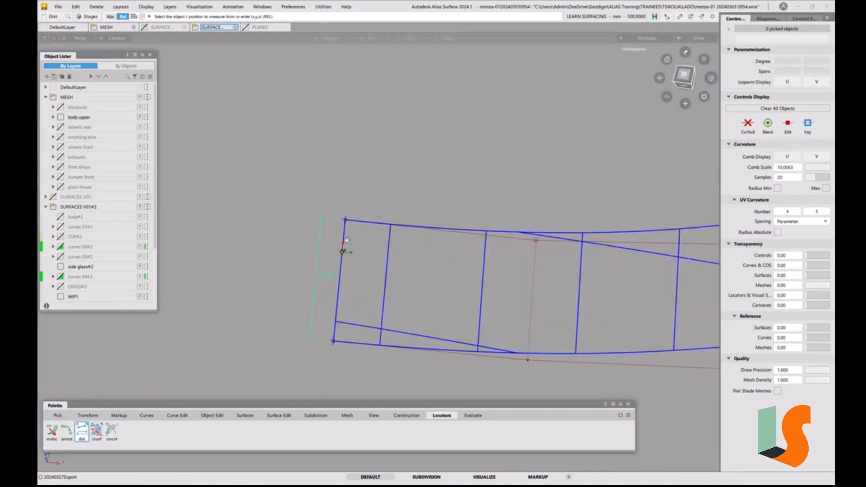
{"action": "scroll", "coordinate": [374, 244], "scroll_direction": "down", "scroll_amount": 5}
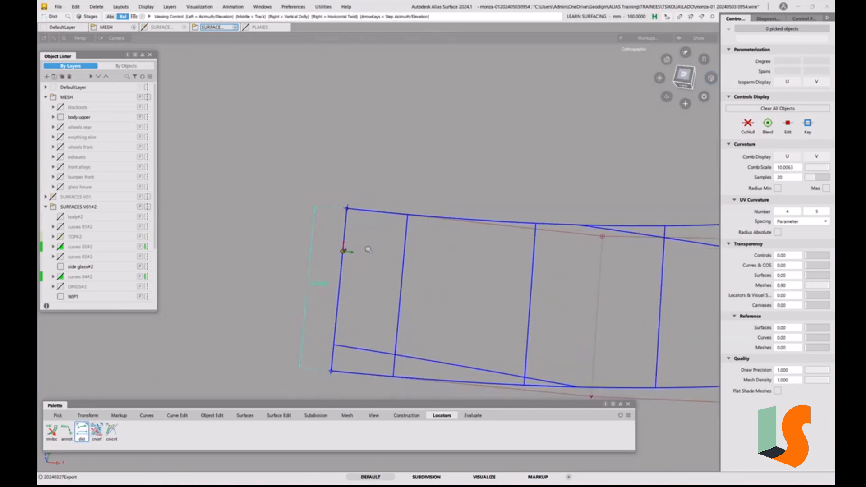
{"action": "key", "text": "alt+v"}
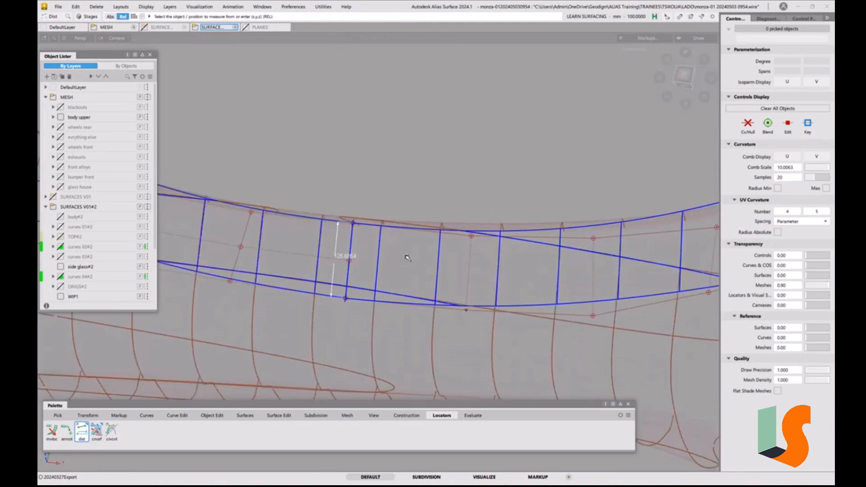
Isolate the middle and rear side glass surfaces by hiding everything else
{"action": "right_click_drag", "start_coordinate": [407, 257], "coordinate": [541, 284], "text": "alt+shift"}
{"action": "middle_click_drag", "start_coordinate": [542, 285], "coordinate": [431, 305], "text": "alt+shift"}
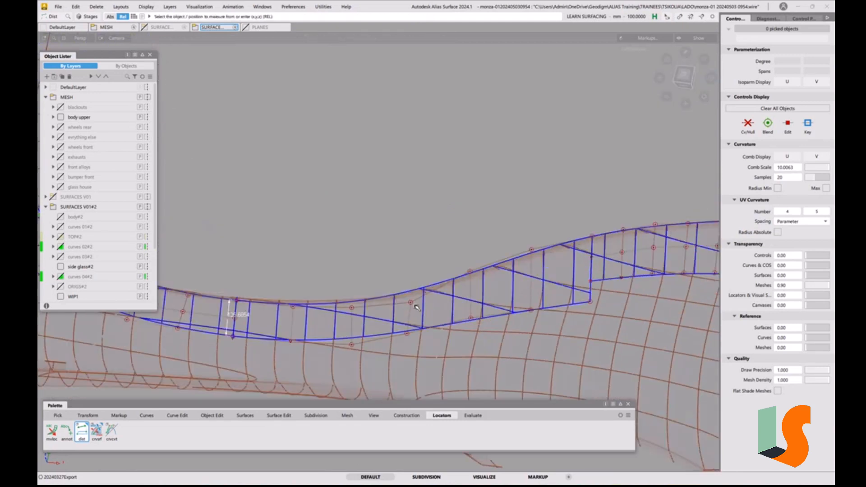
{"action": "left_click_drag", "start_coordinate": [414, 304], "coordinate": [406, 311], "text": "ctrl+shift"}
{"action": "left_click", "coordinate": [418, 331]}
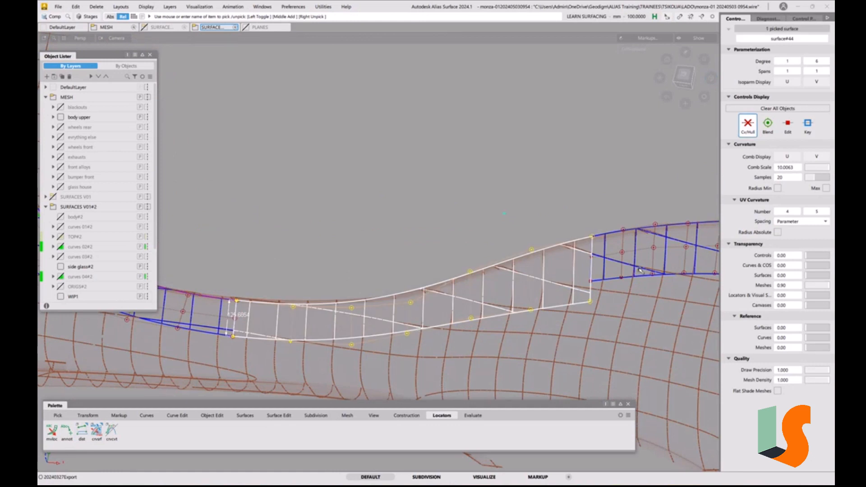
{"action": "left_click", "coordinate": [641, 275]}
{"action": "right_click_drag", "start_coordinate": [603, 217], "coordinate": [374, 263], "text": "alt+shift"}
{"action": "middle_click_drag", "start_coordinate": [375, 263], "coordinate": [541, 227], "text": "alt+shift"}
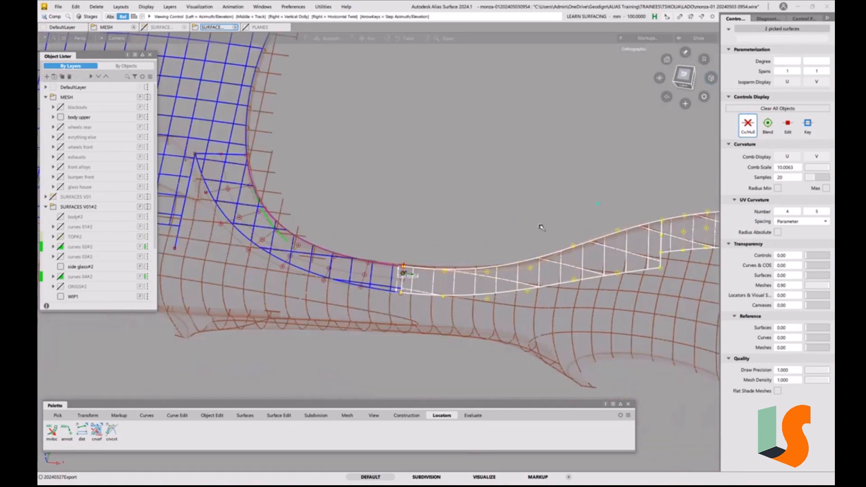
{"action": "middle_click_drag", "start_coordinate": [475, 224], "coordinate": [488, 234], "text": "alt+shift"}
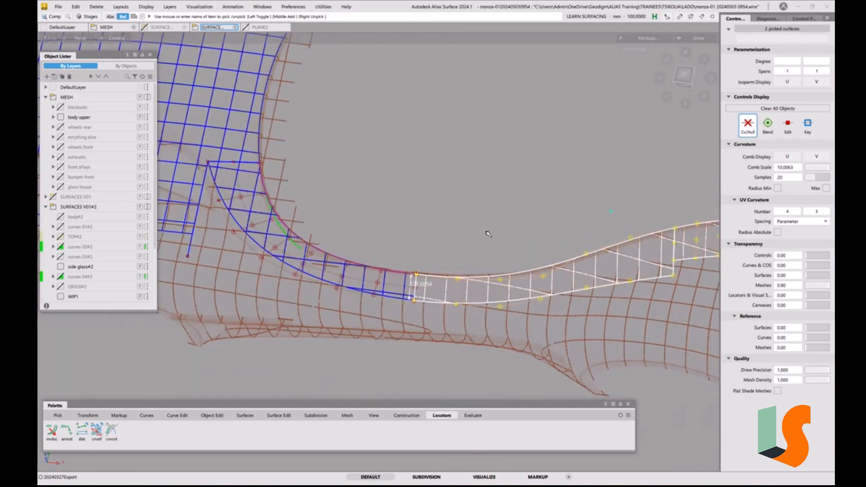
{"action": "key", "text": "alt+h"}
{"action": "middle_click_drag", "start_coordinate": [499, 243], "coordinate": [369, 257], "text": "alt+shift"}
{"action": "left_click", "coordinate": [423, 257]}
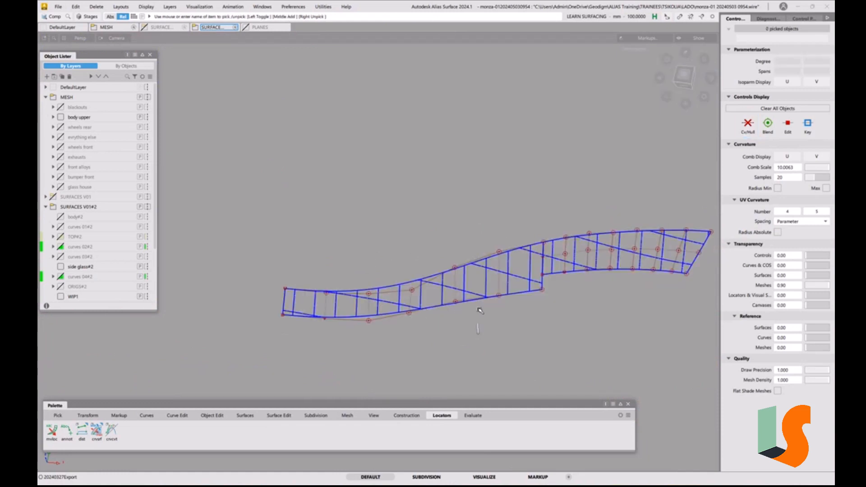
Extend the outer long edge of the middle side glass surface slightly outwards
{"action": "key", "text": "ctrl+e"}
{"action": "left_click", "coordinate": [448, 308]}
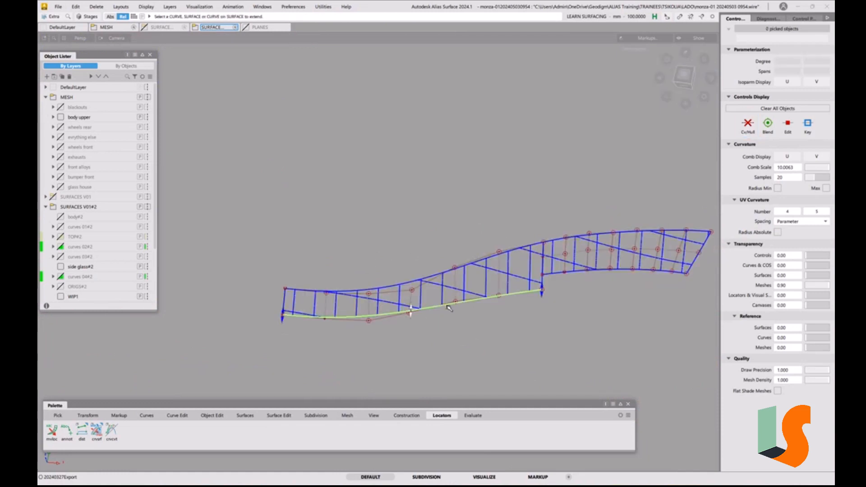
{"action": "left_click_drag", "start_coordinate": [468, 316], "coordinate": [469, 323]}
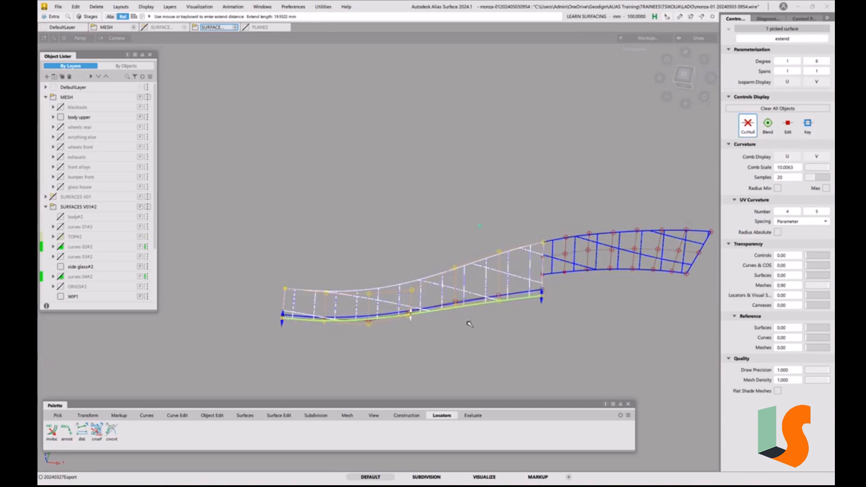
Measure the curve-to-curve deviation between the two long edges of the shorter side glass surface and delete the measurement locators
{"action": "right_click", "coordinate": [97, 434]}
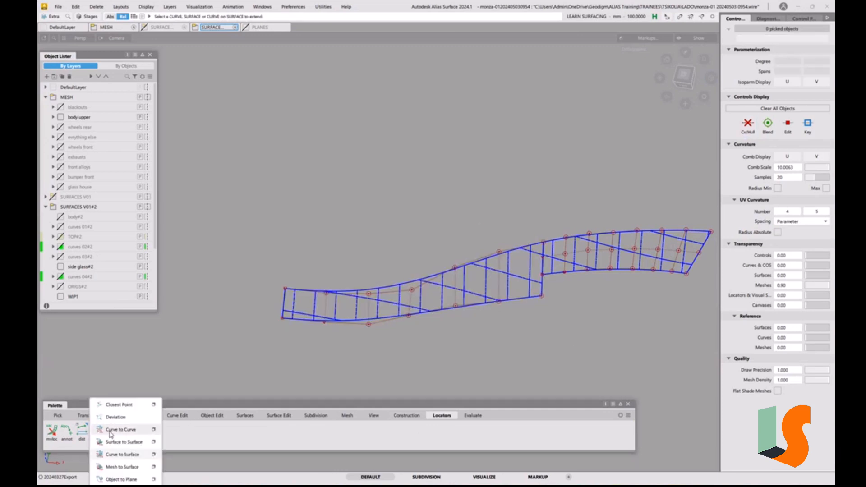
{"action": "left_click", "coordinate": [111, 433]}
{"action": "left_click", "coordinate": [573, 273]}
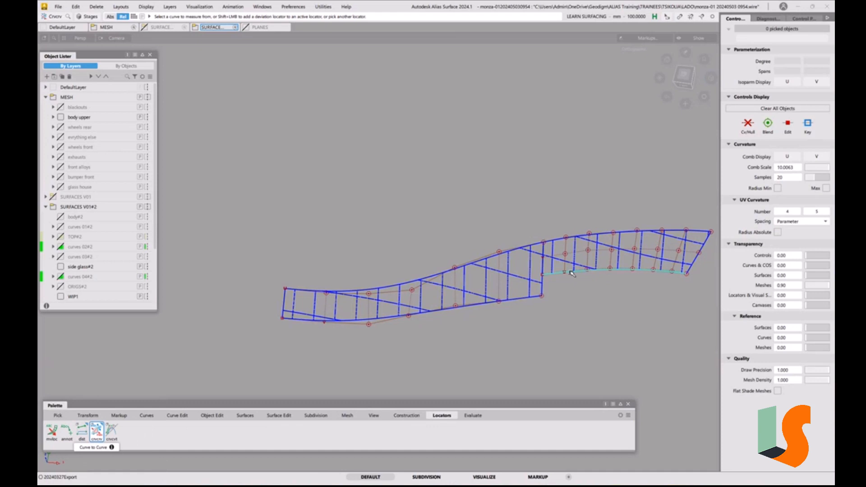
{"action": "left_click", "coordinate": [572, 239]}
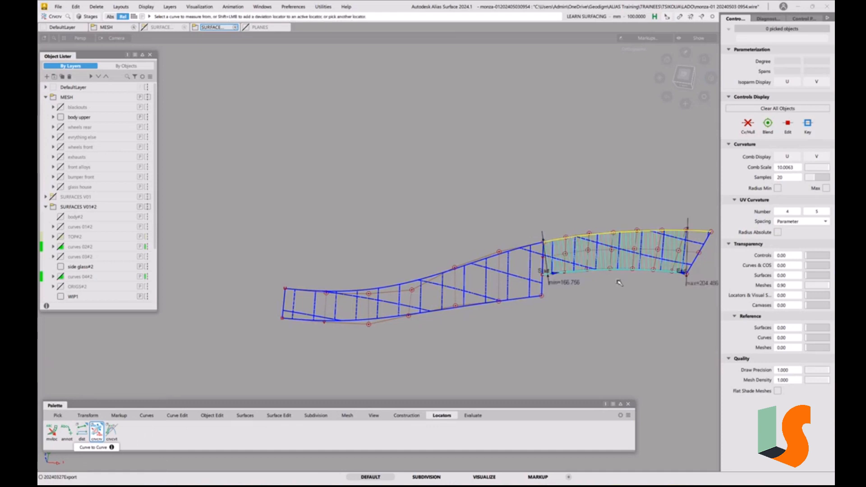
{"action": "middle_click_drag", "start_coordinate": [559, 282], "coordinate": [526, 275], "text": "alt+shift"}
{"action": "left_click", "coordinate": [562, 293]}
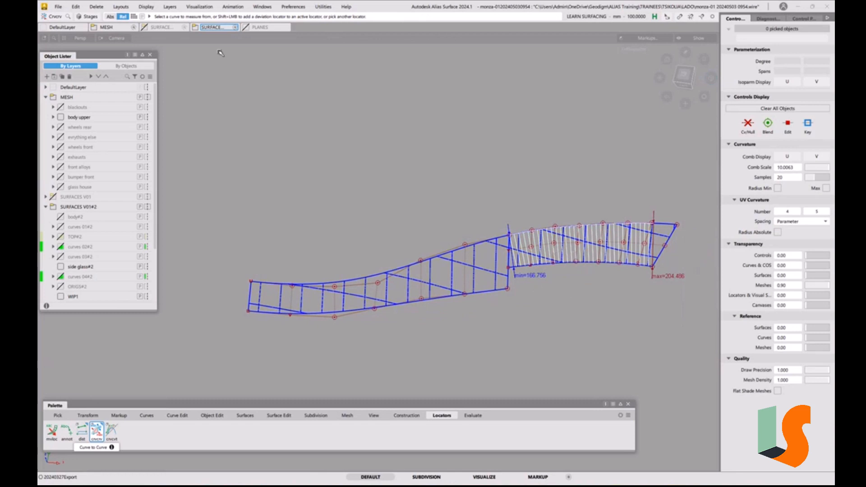
{"action": "left_click", "coordinate": [102, 7]}
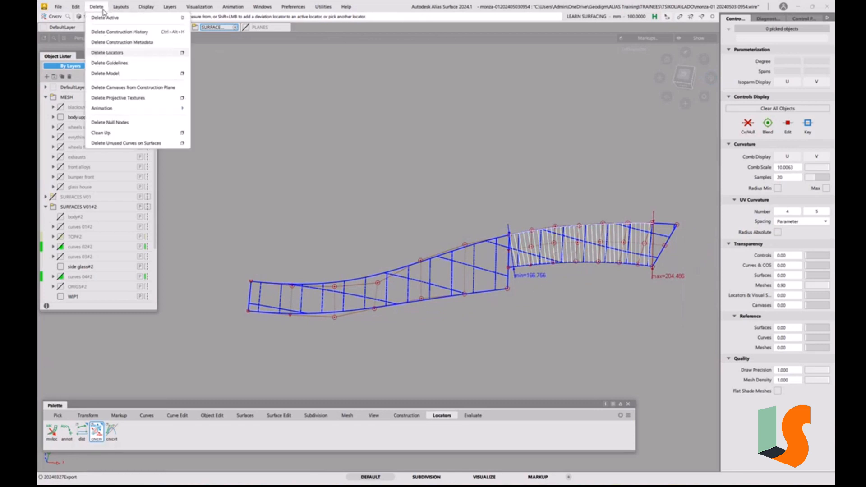
{"action": "left_click", "coordinate": [116, 53]}
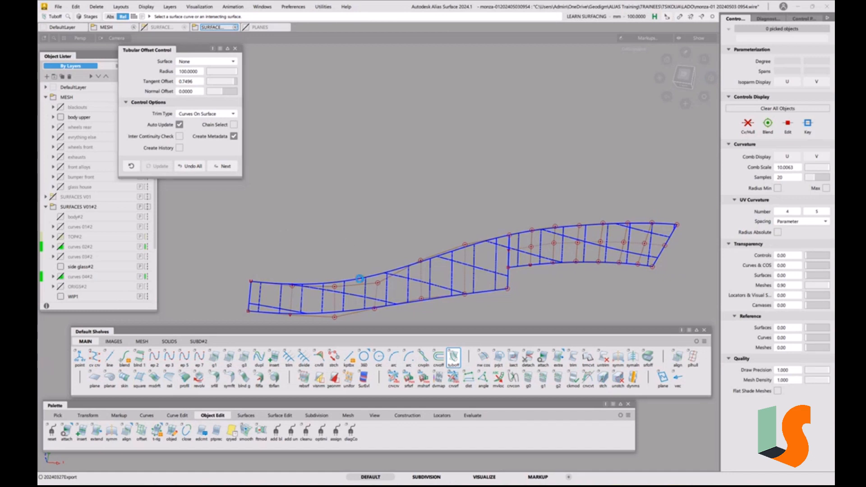
Set a tubular offset radius of 125 mm on the upper long edge of the longer side glass surface and undo that offset
{"action": "left_click", "coordinate": [360, 279]}
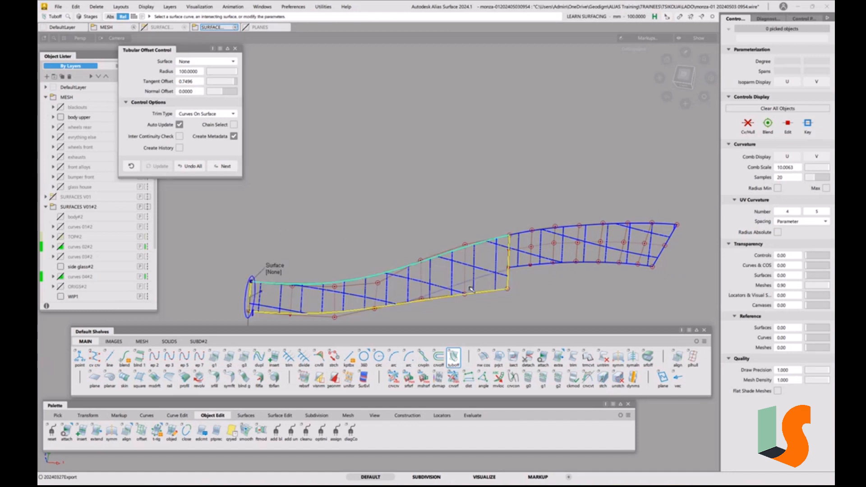
{"action": "left_click", "coordinate": [201, 72]}
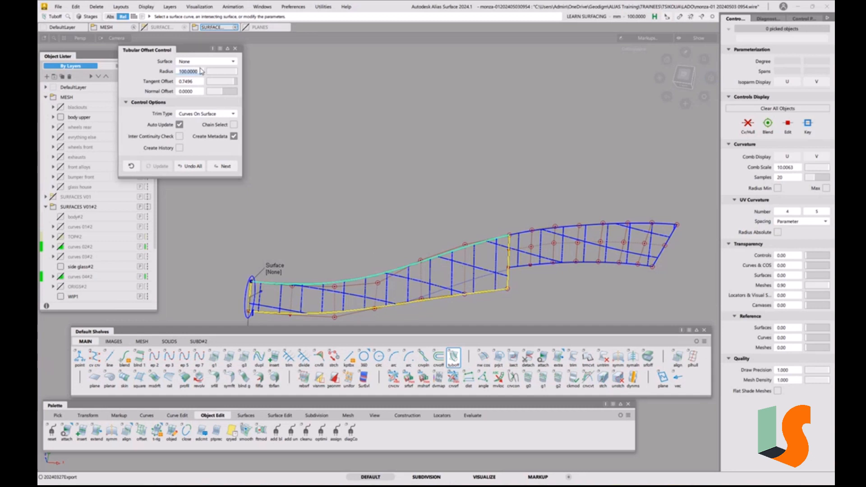
{"action": "type", "text": "125"}
{"action": "key", "text": "Return"}
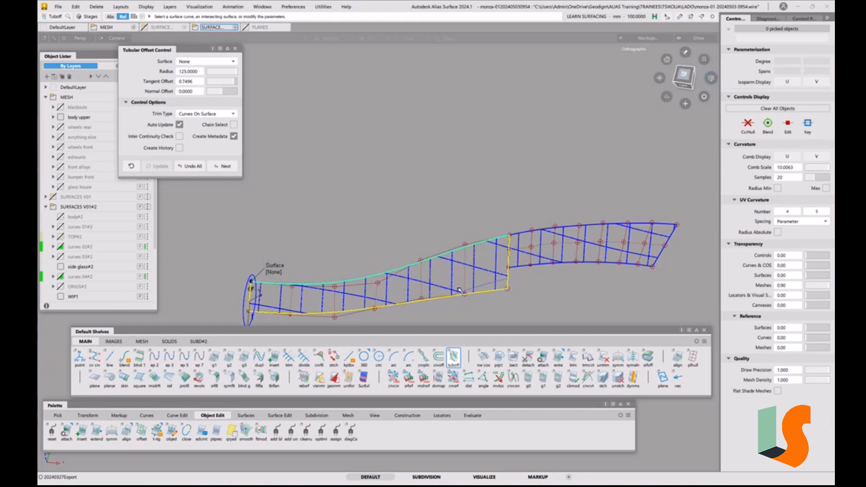
{"action": "right_click_drag", "start_coordinate": [477, 294], "coordinate": [460, 261], "text": "alt+shift"}
{"action": "middle_click_drag", "start_coordinate": [460, 261], "coordinate": [424, 223], "text": "alt+shift"}
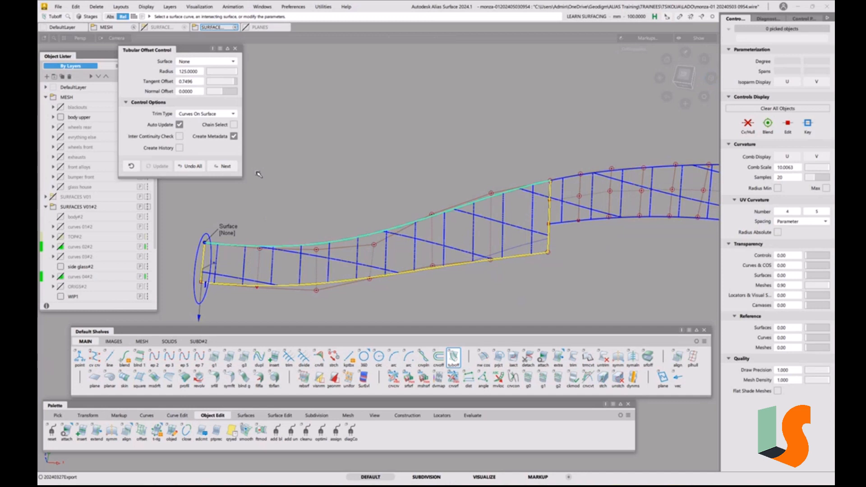
{"action": "key", "text": "ctrl+z"}
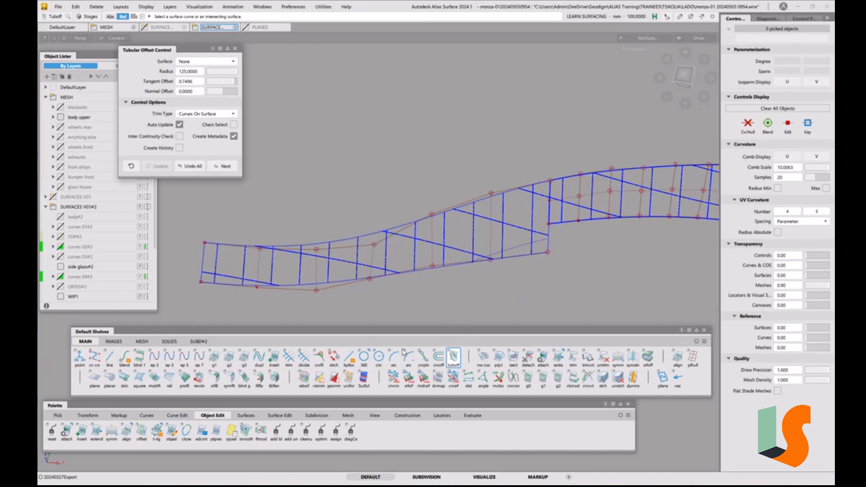
Measure the curve-to-curve deviation between the two long edges of the longer side glass surface
{"action": "left_click", "coordinate": [442, 415]}
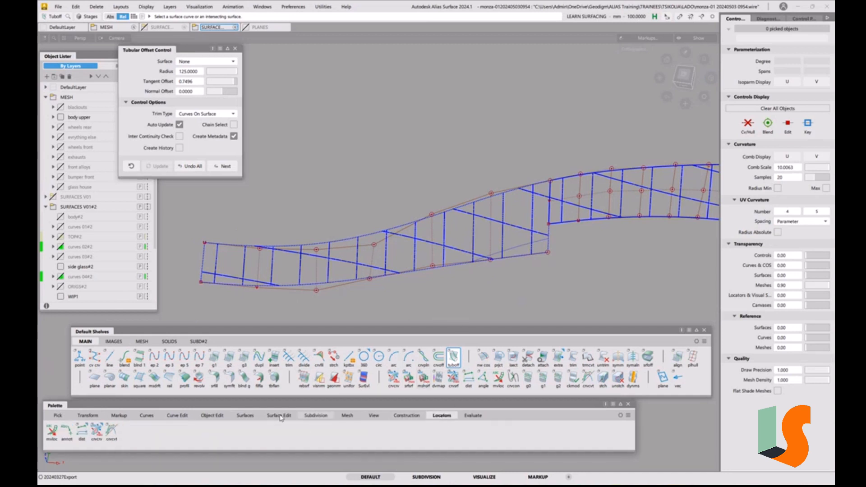
{"action": "left_click", "coordinate": [96, 431]}
{"action": "left_click", "coordinate": [433, 271]}
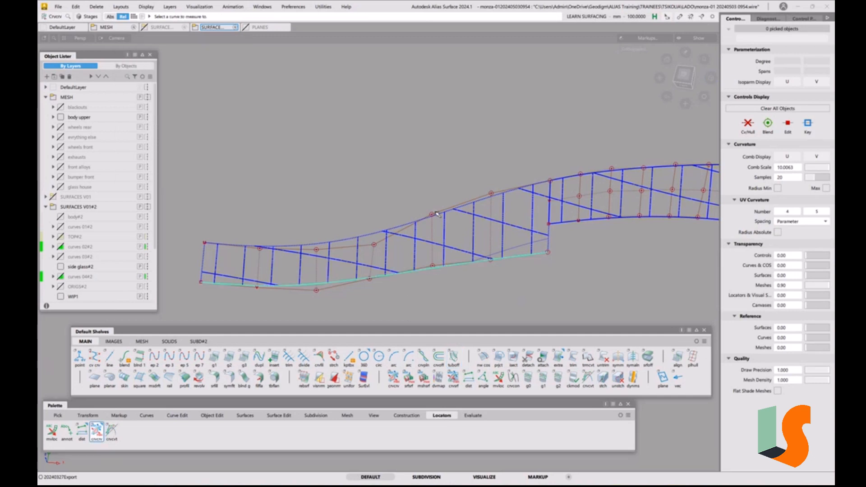
{"action": "left_click", "coordinate": [437, 218]}
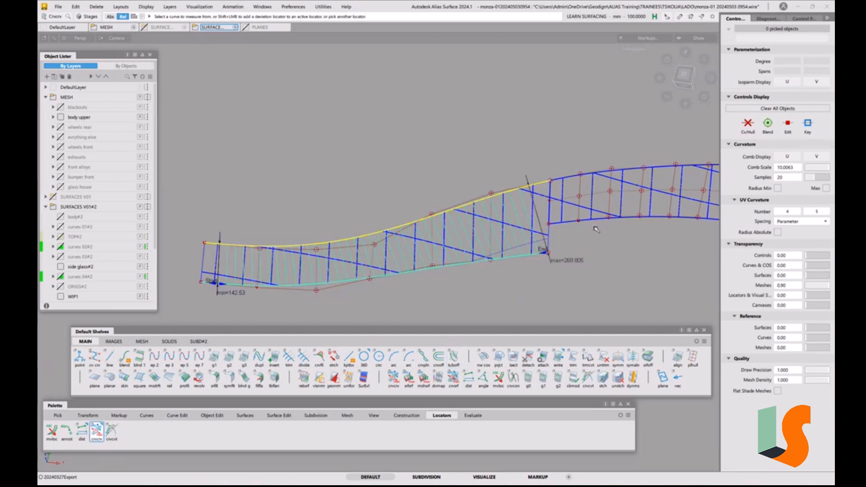
{"action": "left_click", "coordinate": [608, 264]}
{"action": "left_click_drag", "start_coordinate": [557, 241], "coordinate": [535, 237], "text": "ctrl+shift"}
Delete the leftover curve-on-surface from the side glass surfaces, including its construction history
{"action": "right_click_drag", "start_coordinate": [457, 177], "coordinate": [541, 174], "text": "alt+shift"}
{"action": "left_click_drag", "start_coordinate": [547, 160], "coordinate": [223, 283]}
{"action": "key", "text": "Delete"}
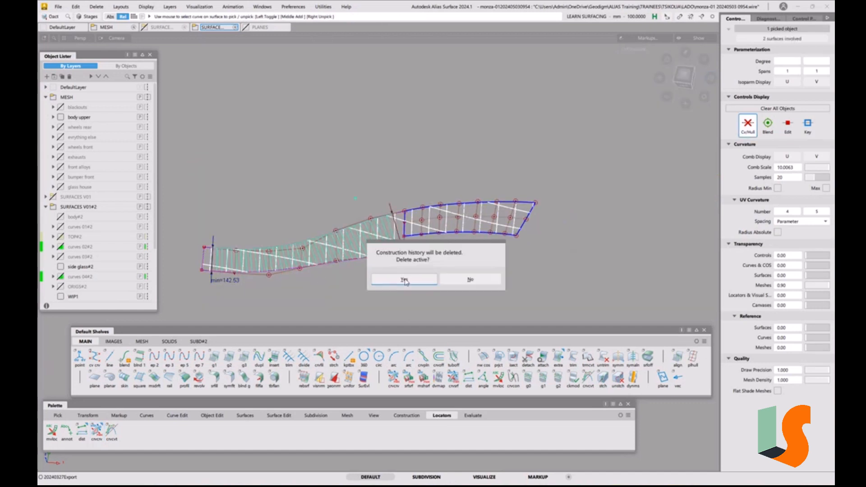
{"action": "left_click", "coordinate": [404, 278]}
{"action": "right_click_drag", "start_coordinate": [379, 265], "coordinate": [402, 245], "text": "alt+shift"}
{"action": "middle_click_drag", "start_coordinate": [368, 280], "coordinate": [380, 296], "text": "alt+shift"}
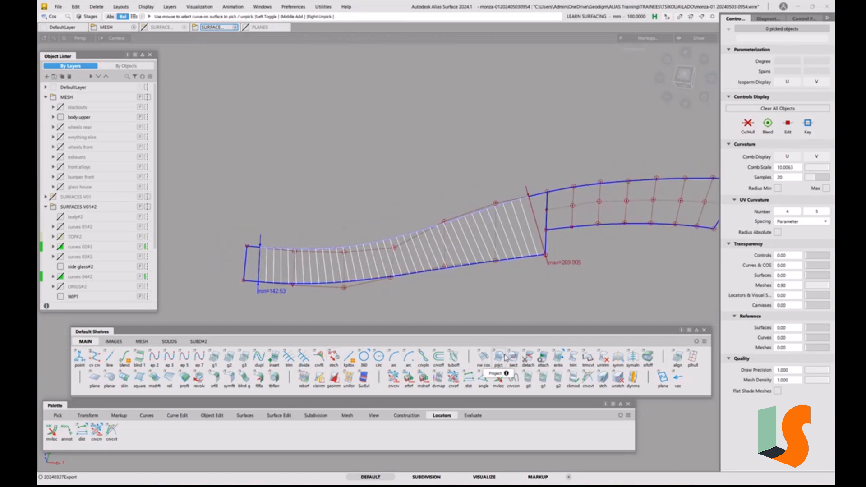
Apply a 125 mm radius tubular offset with tangent offset 0 to the upper long edge of the longer side glass surface
{"action": "left_click", "coordinate": [453, 357]}
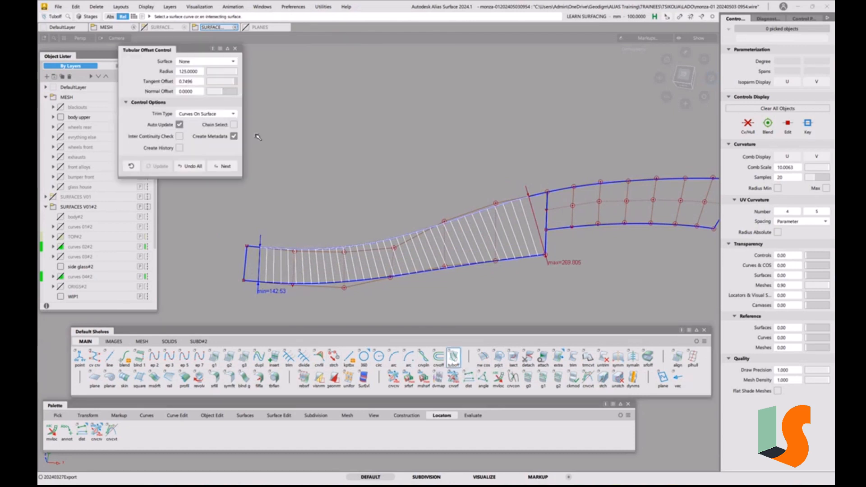
{"action": "left_click", "coordinate": [187, 82]}
{"action": "type", "text": "0"}
{"action": "key", "text": "Return"}
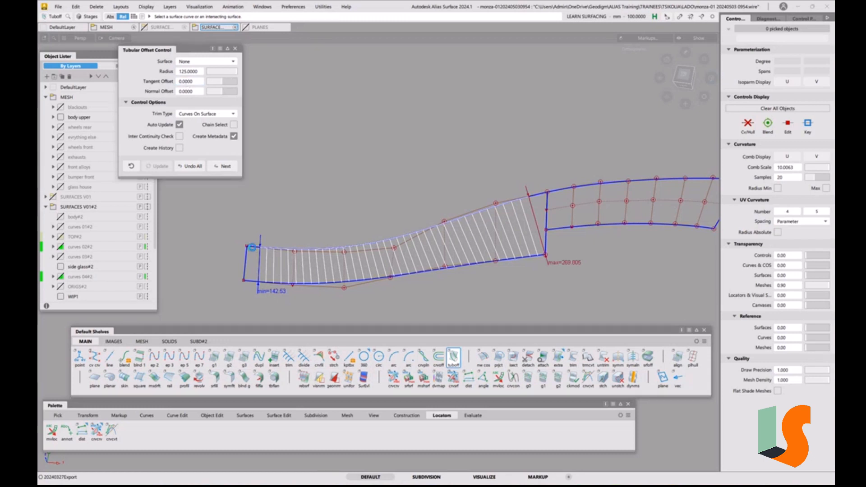
{"action": "left_click", "coordinate": [253, 247]}
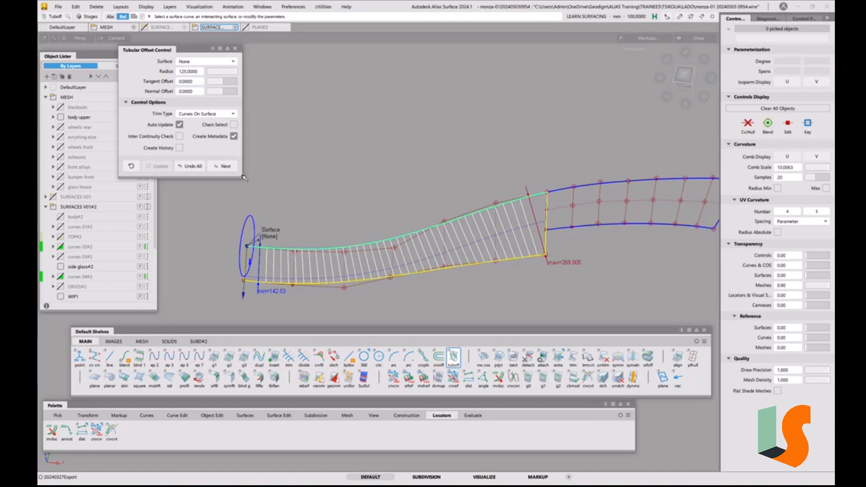
Try a tangent offset of 1 for the tubular offset, and set it back to 0
{"action": "left_click", "coordinate": [199, 83]}
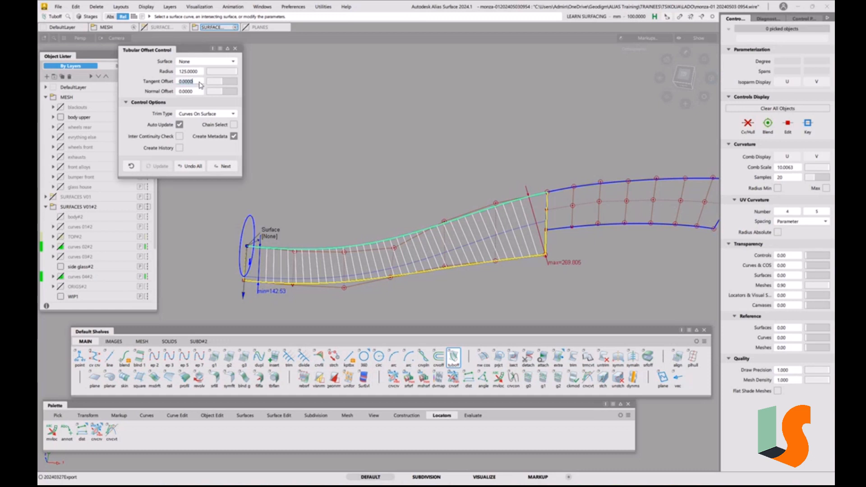
{"action": "type", "text": "1"}
{"action": "key", "text": "Return"}
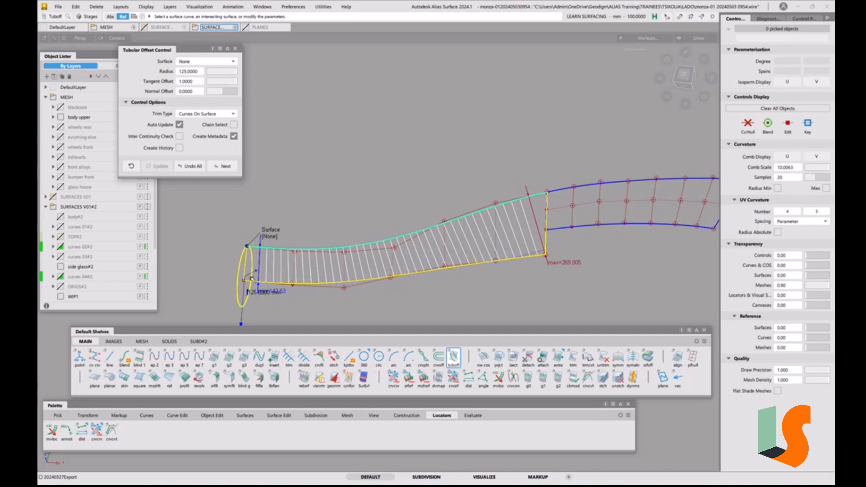
{"action": "left_click", "coordinate": [189, 82]}
{"action": "type", "text": "0"}
{"action": "key", "text": "Return"}
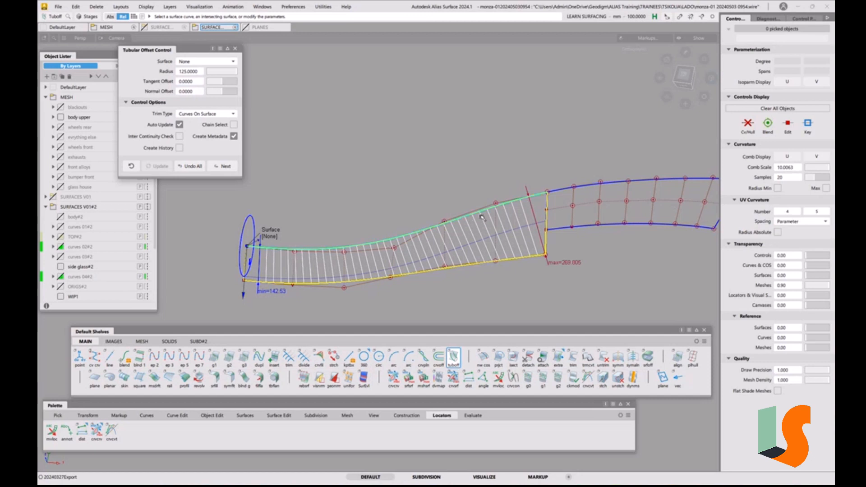
Accept the offset and create a matching 125 mm tubular offset along the upper long edge of the shorter side glass surface
{"action": "middle_click_drag", "start_coordinate": [468, 258], "coordinate": [412, 278], "text": "alt+shift"}
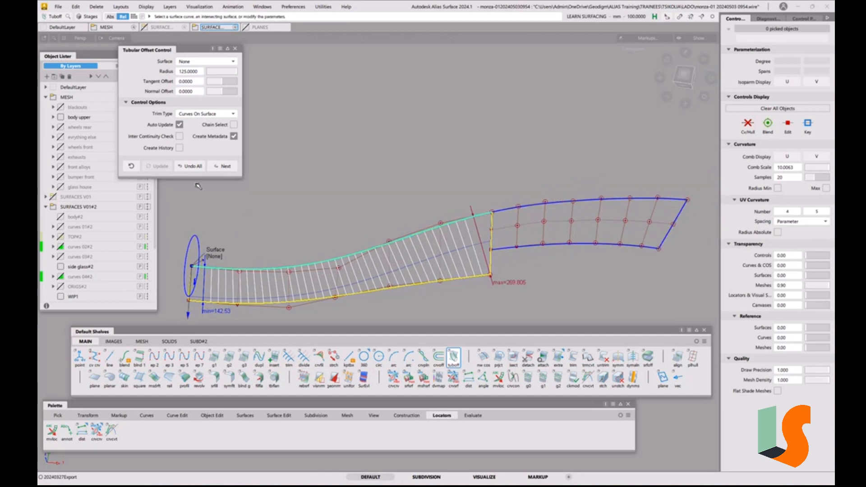
{"action": "left_click", "coordinate": [223, 167]}
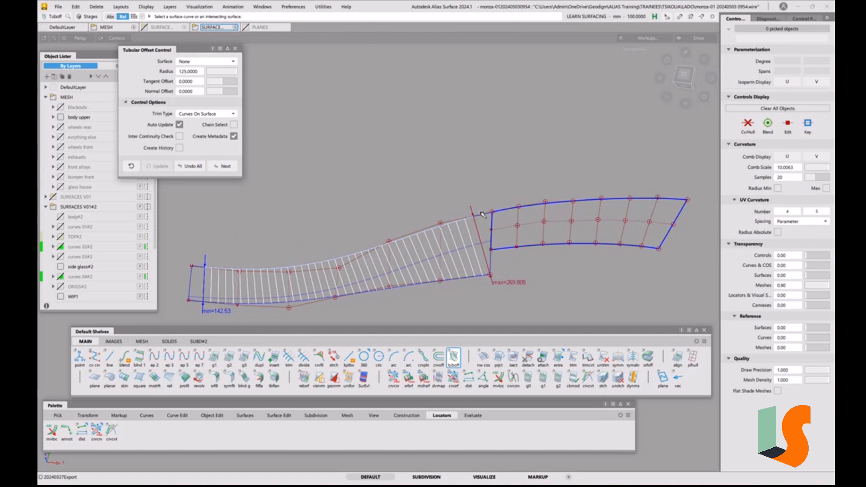
{"action": "left_click", "coordinate": [524, 207]}
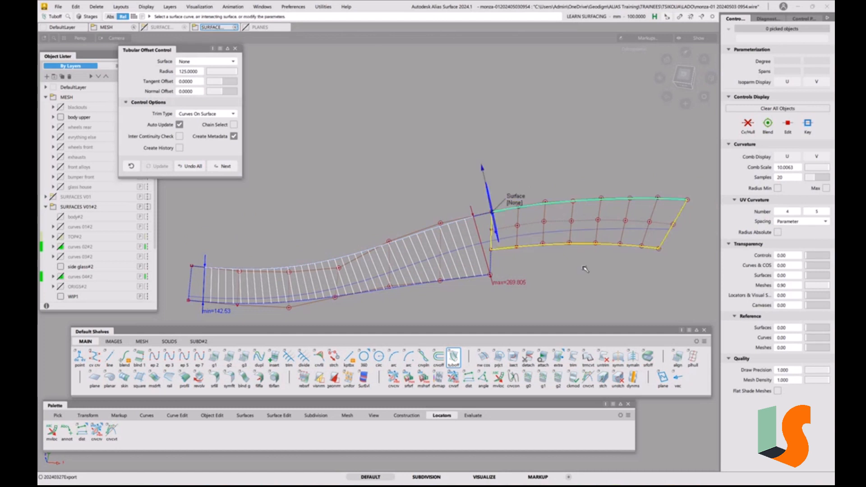
{"action": "key", "text": "ctrl+z"}
Delete the deviation locators and close the default shelves
{"action": "left_click", "coordinate": [96, 6]}
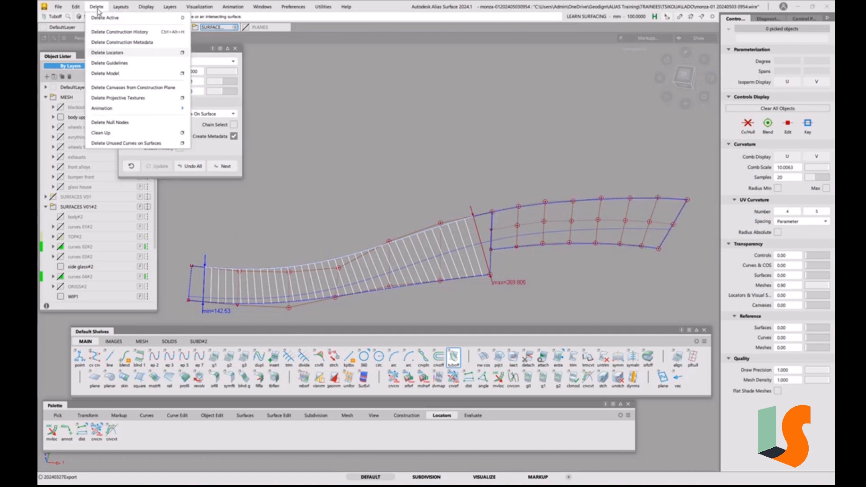
{"action": "left_click", "coordinate": [108, 56]}
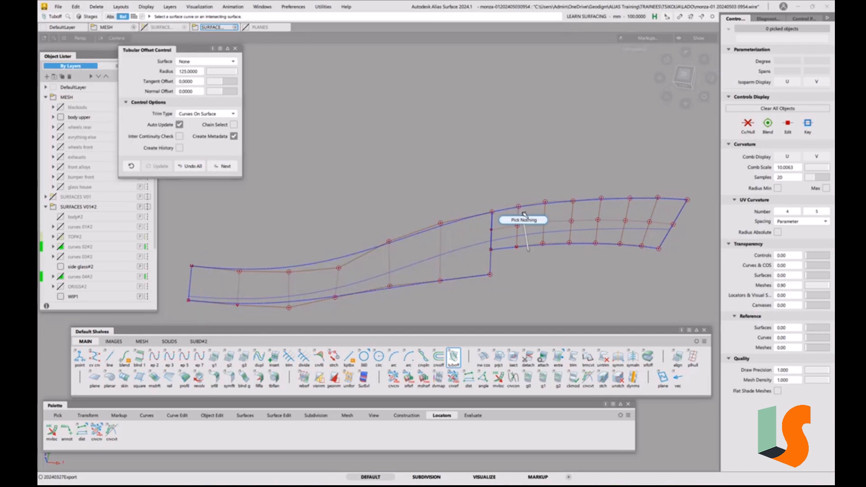
{"action": "left_click", "coordinate": [705, 330]}
Trim convert both side glass surfaces with 3D trimming off, keeping the strips between their upper edges and the offset curves
{"action": "left_click", "coordinate": [277, 418]}
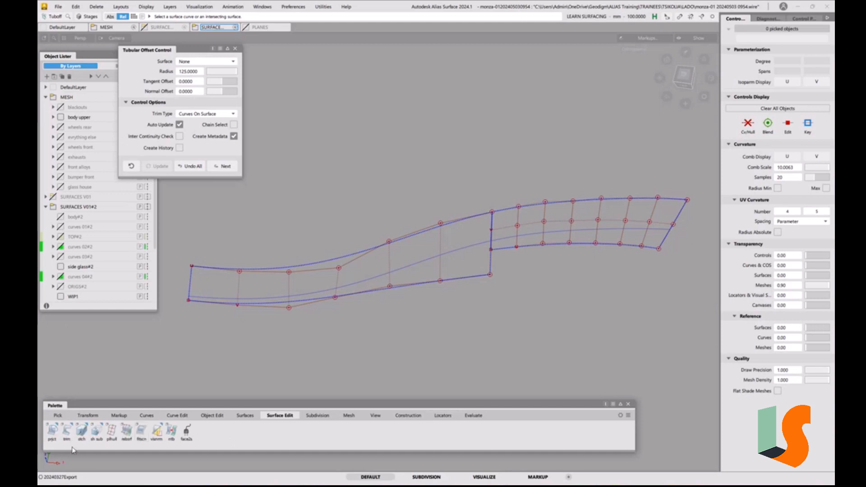
{"action": "left_click", "coordinate": [66, 440]}
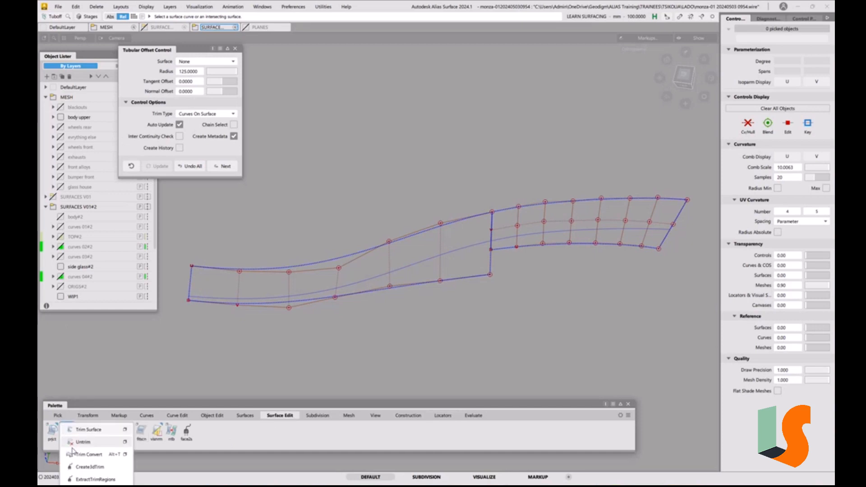
{"action": "left_click", "coordinate": [88, 454]}
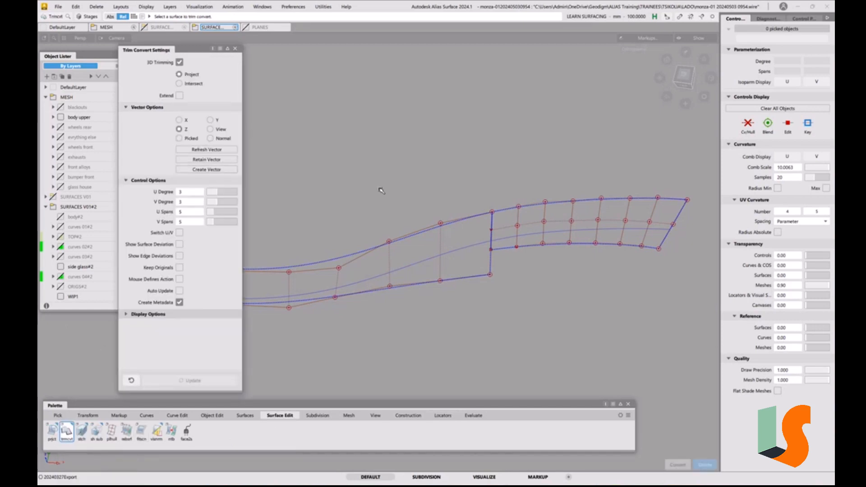
{"action": "left_click", "coordinate": [179, 61]}
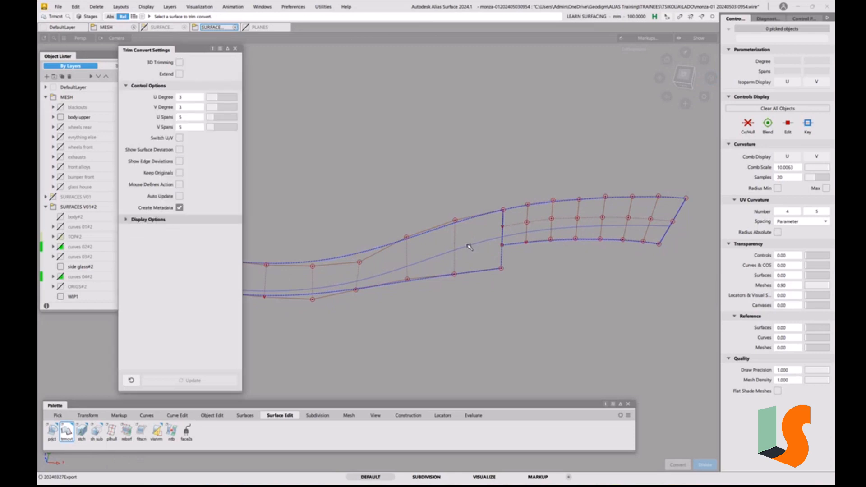
{"action": "left_click", "coordinate": [446, 243]}
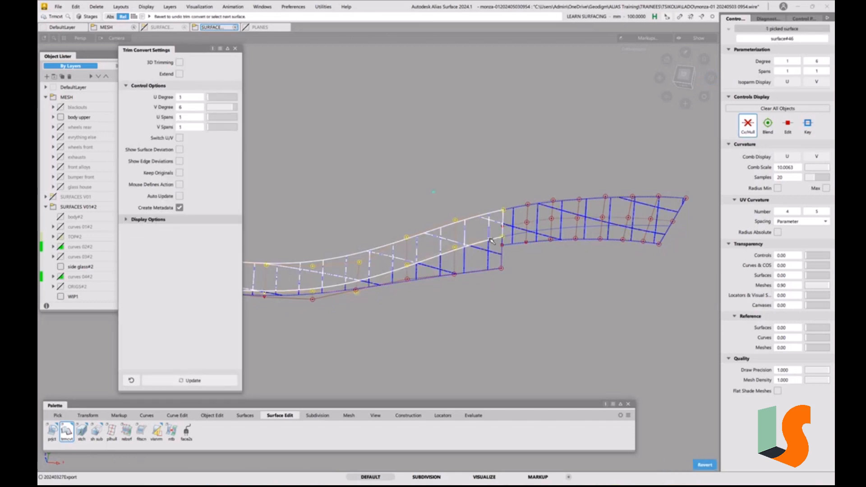
{"action": "left_click", "coordinate": [560, 210]}
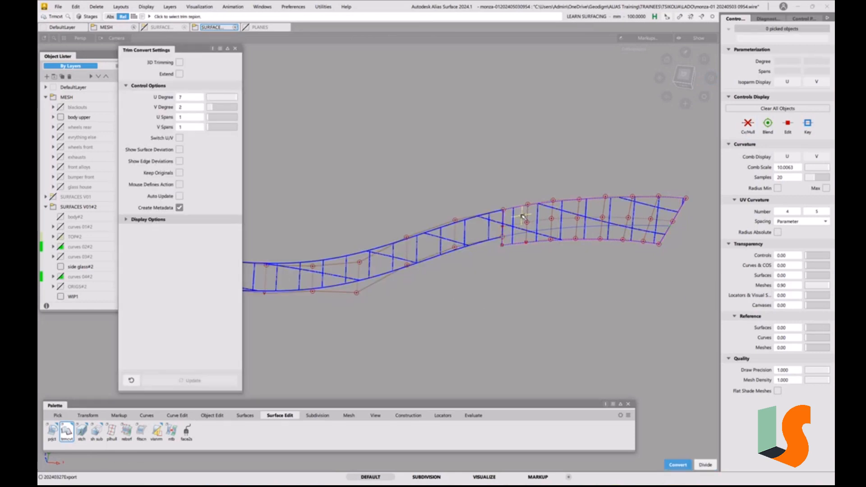
{"action": "left_click", "coordinate": [521, 290]}
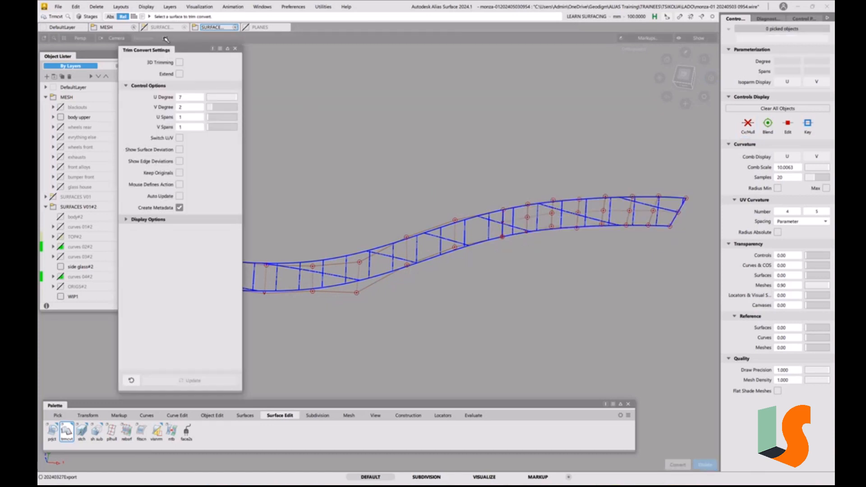
{"action": "left_click", "coordinate": [235, 49]}
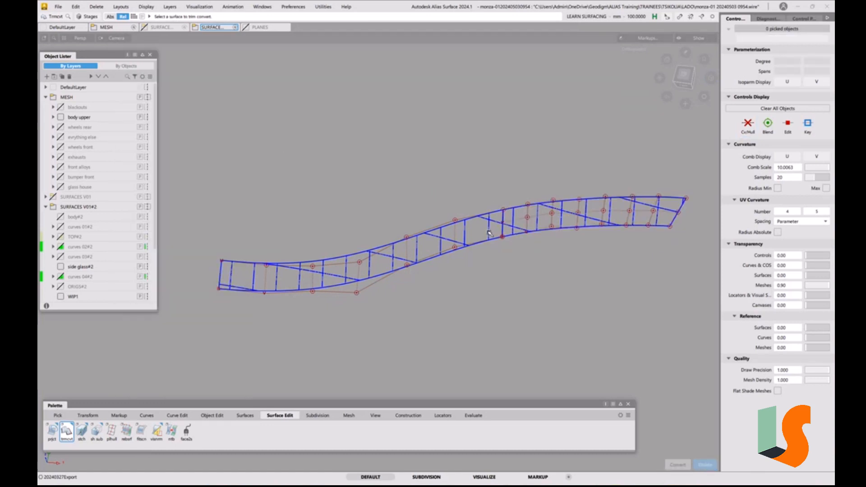
Align the end edge of the curved side glass strip to the adjoining long strip, using Edge alignment with G2 continuity
{"action": "key", "text": "alt+v"}
{"action": "middle_click_drag", "start_coordinate": [360, 280], "coordinate": [506, 297], "text": "alt+shift"}
{"action": "right_click_drag", "start_coordinate": [361, 304], "coordinate": [375, 93], "text": "alt+shift"}
{"action": "right_click_drag", "start_coordinate": [410, 265], "coordinate": [416, 357], "text": "alt+shift"}
{"action": "left_click_drag", "start_coordinate": [409, 314], "coordinate": [368, 337], "text": "alt+shift"}
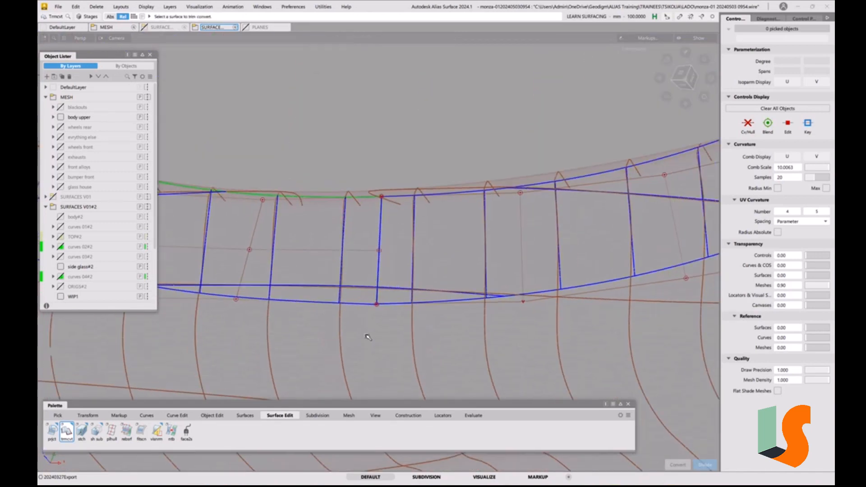
{"action": "left_click", "coordinate": [213, 416]}
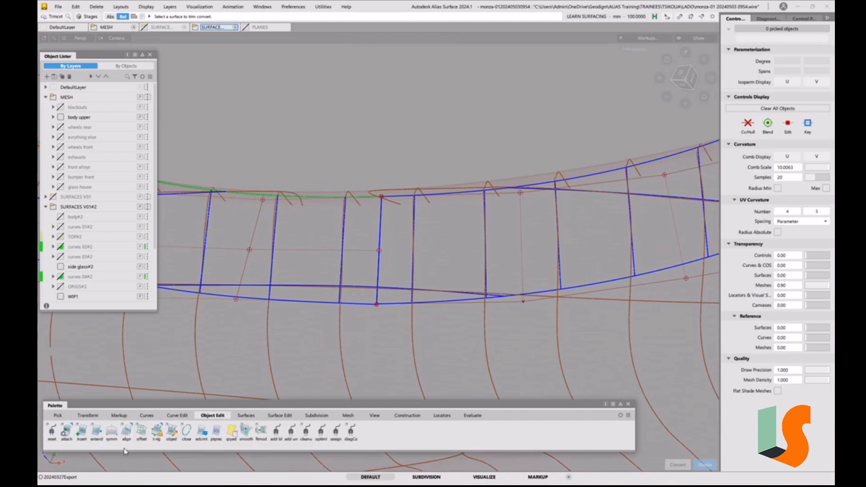
{"action": "double_click", "coordinate": [126, 433]}
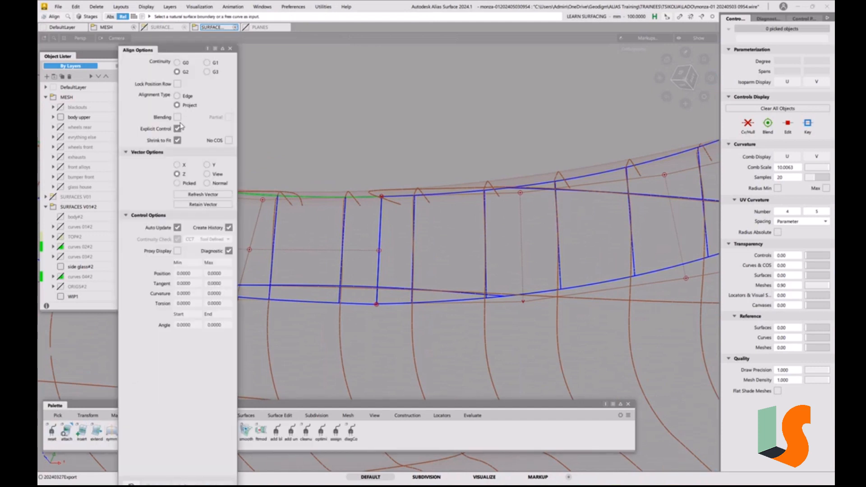
{"action": "left_click", "coordinate": [177, 96]}
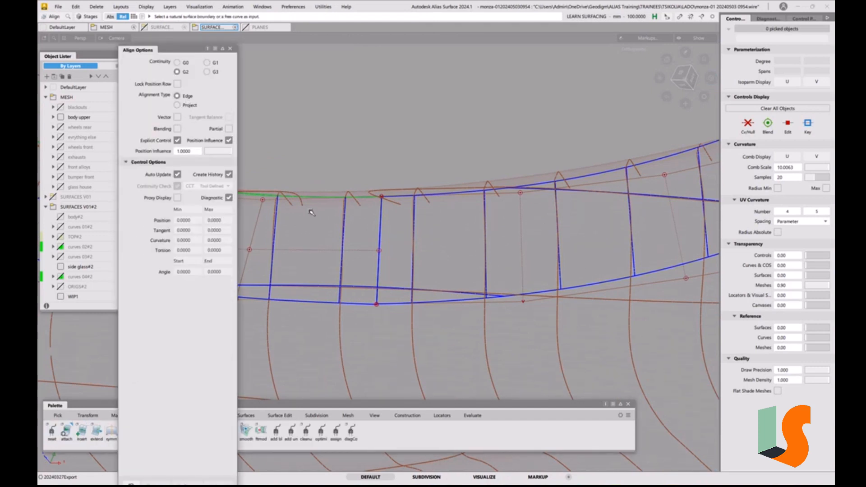
{"action": "left_click", "coordinate": [380, 251]}
{"action": "left_click", "coordinate": [399, 263]}
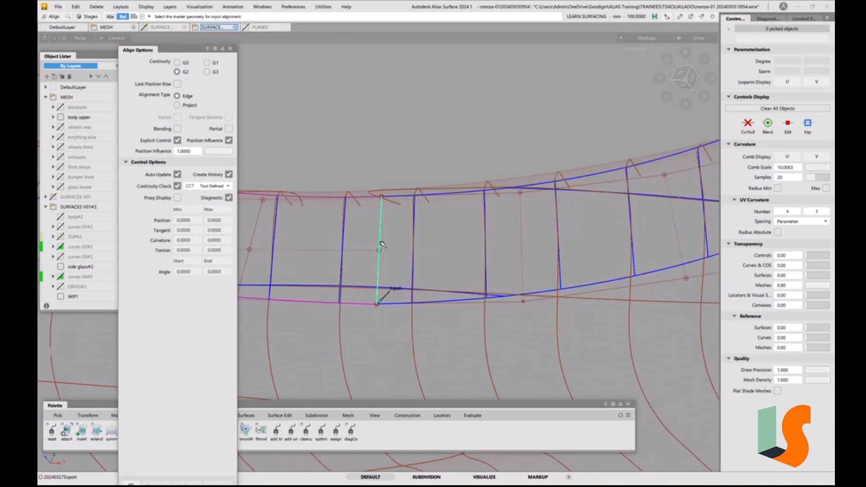
{"action": "right_click_drag", "start_coordinate": [434, 219], "coordinate": [445, 256], "text": "alt+shift"}
{"action": "middle_click_drag", "start_coordinate": [444, 256], "coordinate": [543, 258], "text": "alt+shift"}
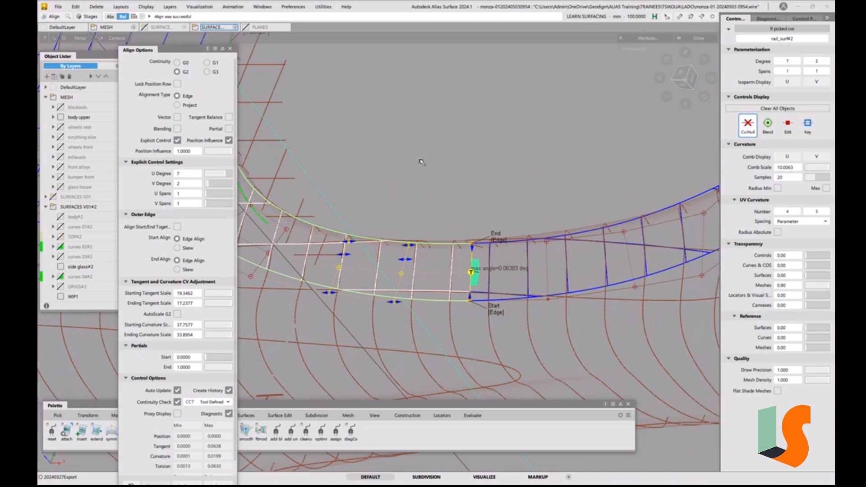
{"action": "left_click", "coordinate": [230, 49]}
Examine the aligned side glass strips along the cockpit opening and where they meet the large upper surface
{"action": "left_click_drag", "start_coordinate": [427, 208], "coordinate": [447, 202], "text": "alt+shift"}
{"action": "middle_click_drag", "start_coordinate": [447, 202], "coordinate": [350, 204], "text": "alt+shift"}
{"action": "key", "text": "F1"}
{"action": "left_click_drag", "start_coordinate": [410, 225], "coordinate": [357, 292], "text": "alt+shift"}
{"action": "key", "text": "F1"}
{"action": "right_click_drag", "start_coordinate": [360, 274], "coordinate": [371, 304], "text": "alt+shift"}
{"action": "left_click_drag", "start_coordinate": [414, 289], "coordinate": [415, 306], "text": "alt+shift"}
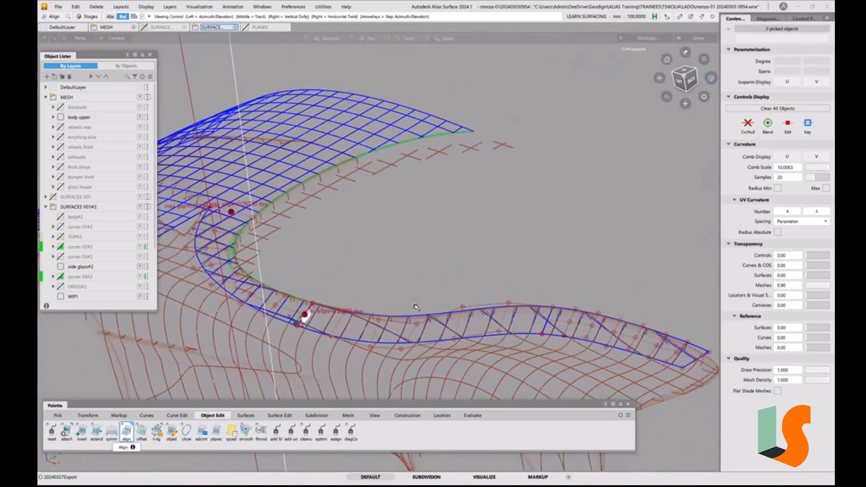
{"action": "middle_click_drag", "start_coordinate": [416, 306], "coordinate": [413, 264], "text": "alt+shift"}
{"action": "mouse_move", "coordinate": [461, 284]}
{"action": "left_mouse_down", "text": "alt+shift"}
{"action": "mouse_move", "coordinate": [444, 288]}
{"action": "mouse_move", "coordinate": [460, 296]}
{"action": "left_mouse_up", "text": "alt+shift"}
{"action": "left_click_drag", "start_coordinate": [429, 248], "coordinate": [505, 302], "text": "alt+shift"}
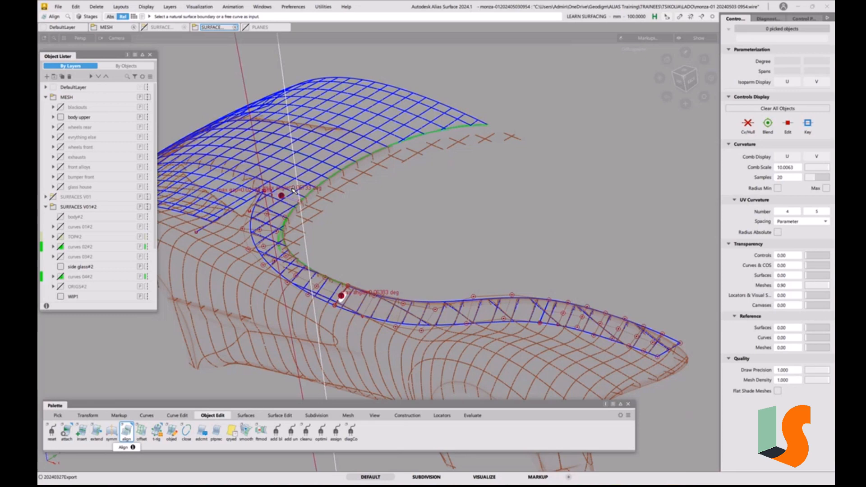
{"action": "middle_click_drag", "start_coordinate": [309, 202], "coordinate": [483, 206], "text": "alt+shift"}
{"action": "left_click_drag", "start_coordinate": [383, 192], "coordinate": [450, 222], "text": "alt+shift"}
{"action": "middle_click_drag", "start_coordinate": [452, 223], "coordinate": [490, 261], "text": "alt+shift"}
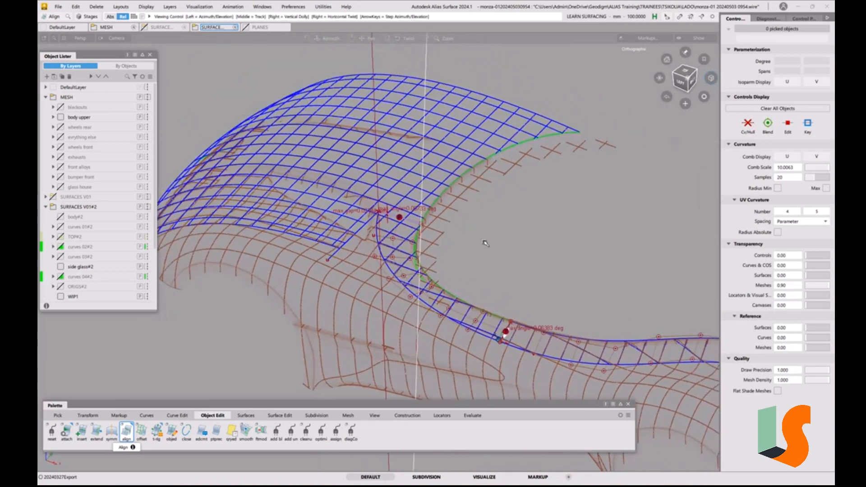